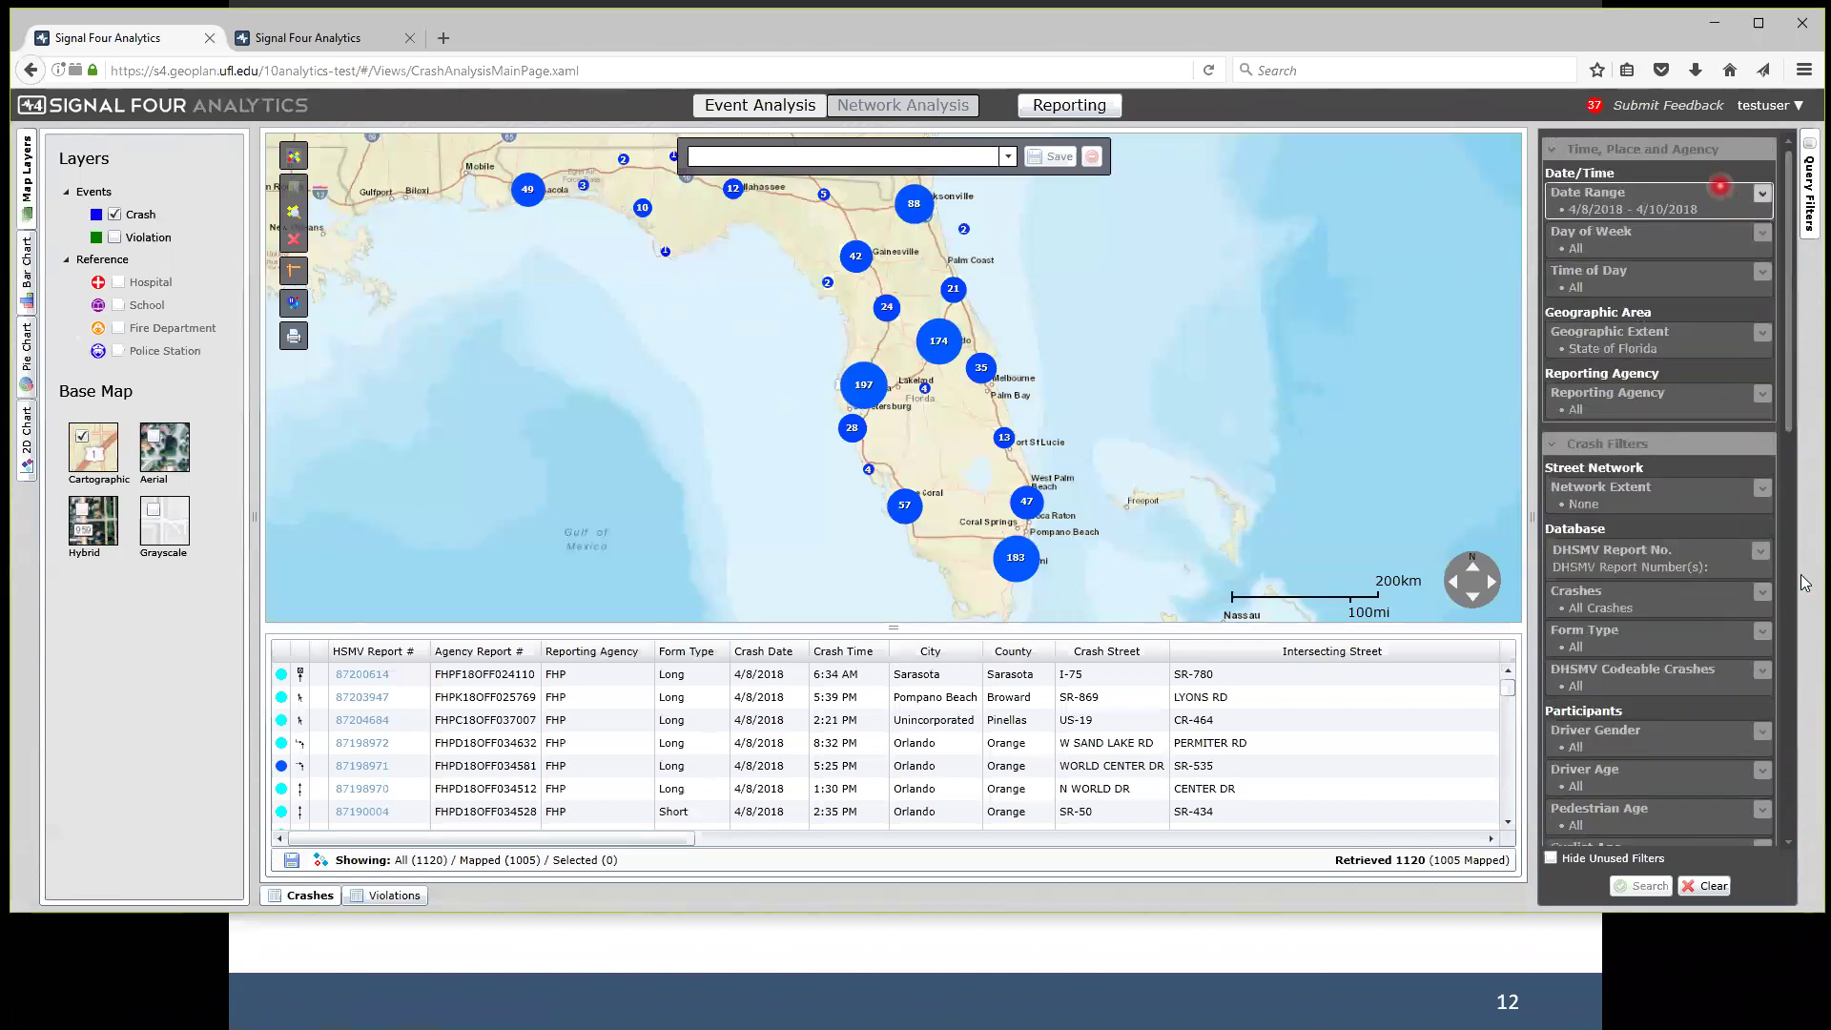
# Collapse the crash query filters so that only the Time, Place and Agency group stays expanded.
pyautogui.click(1581, 149)
pyautogui.click(1588, 181)
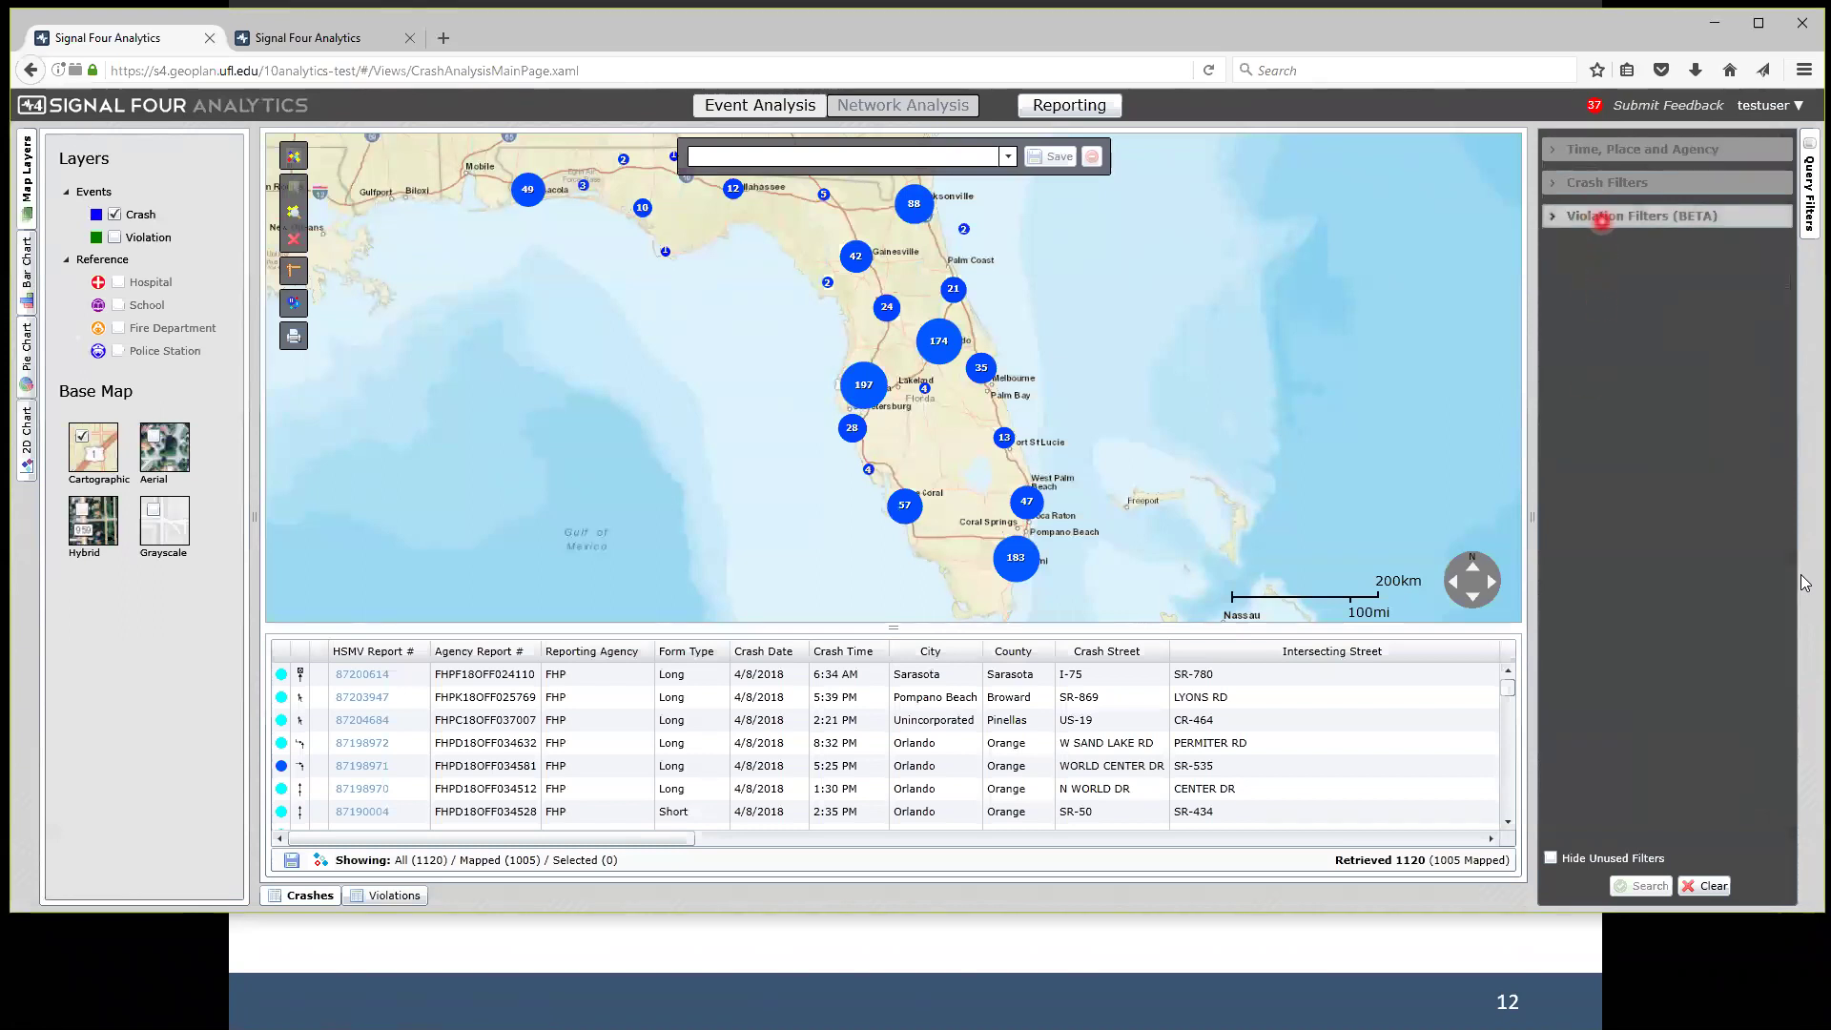
pyautogui.click(1550, 149)
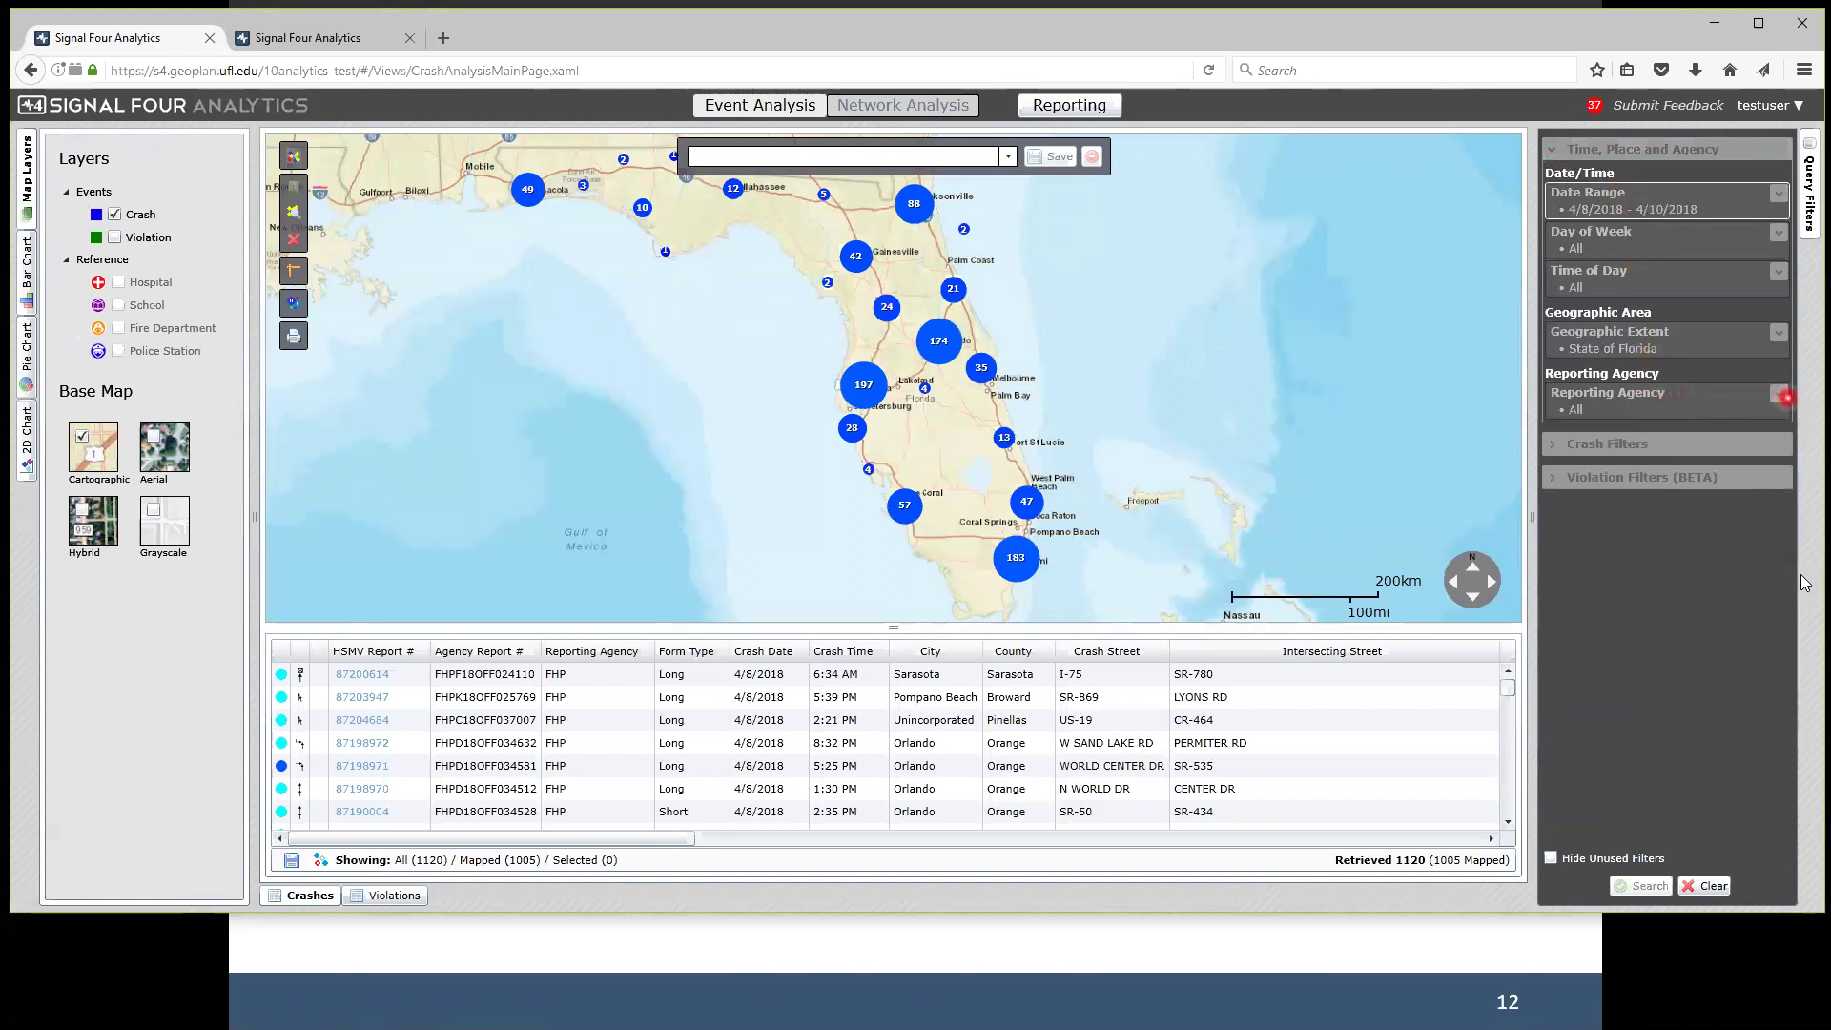
# Look through the alphabetical agency list of the Reporting Agency filter and collapse it without choosing an agency.
pyautogui.click(1779, 395)
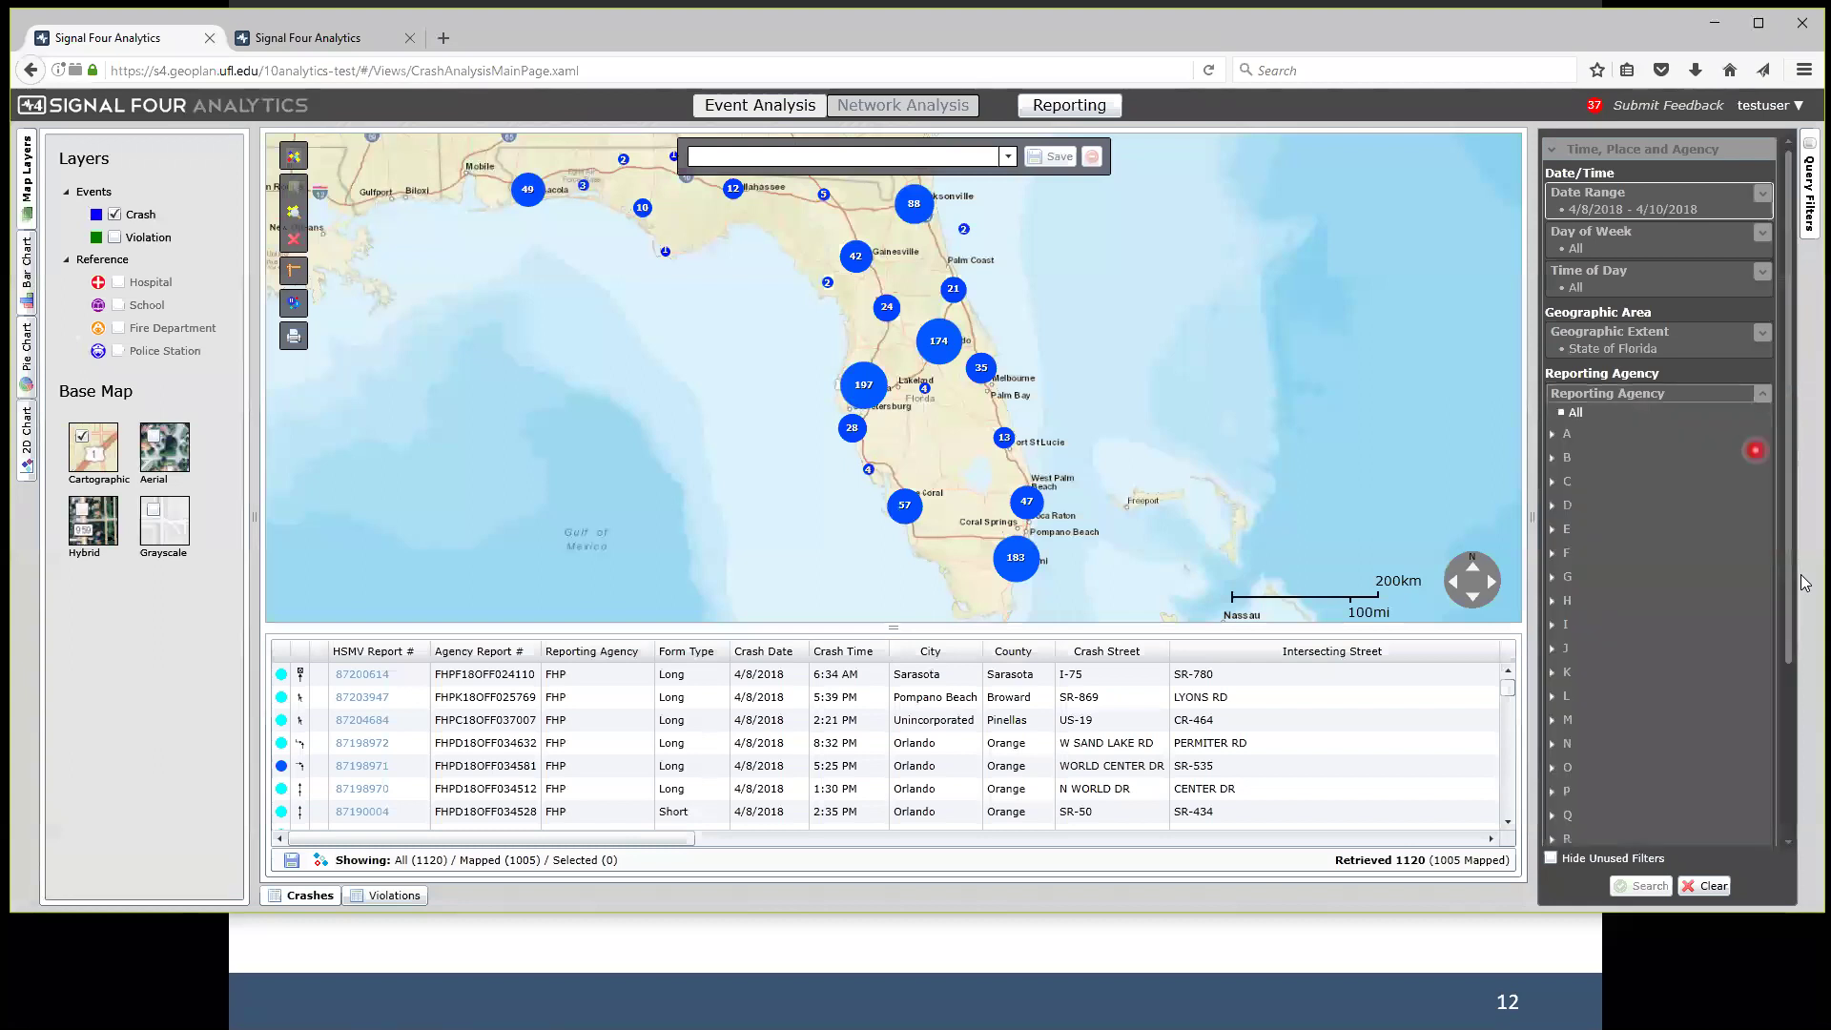
pyautogui.scroll(-3, 1707, 538)
pyautogui.scroll(3, 1708, 537)
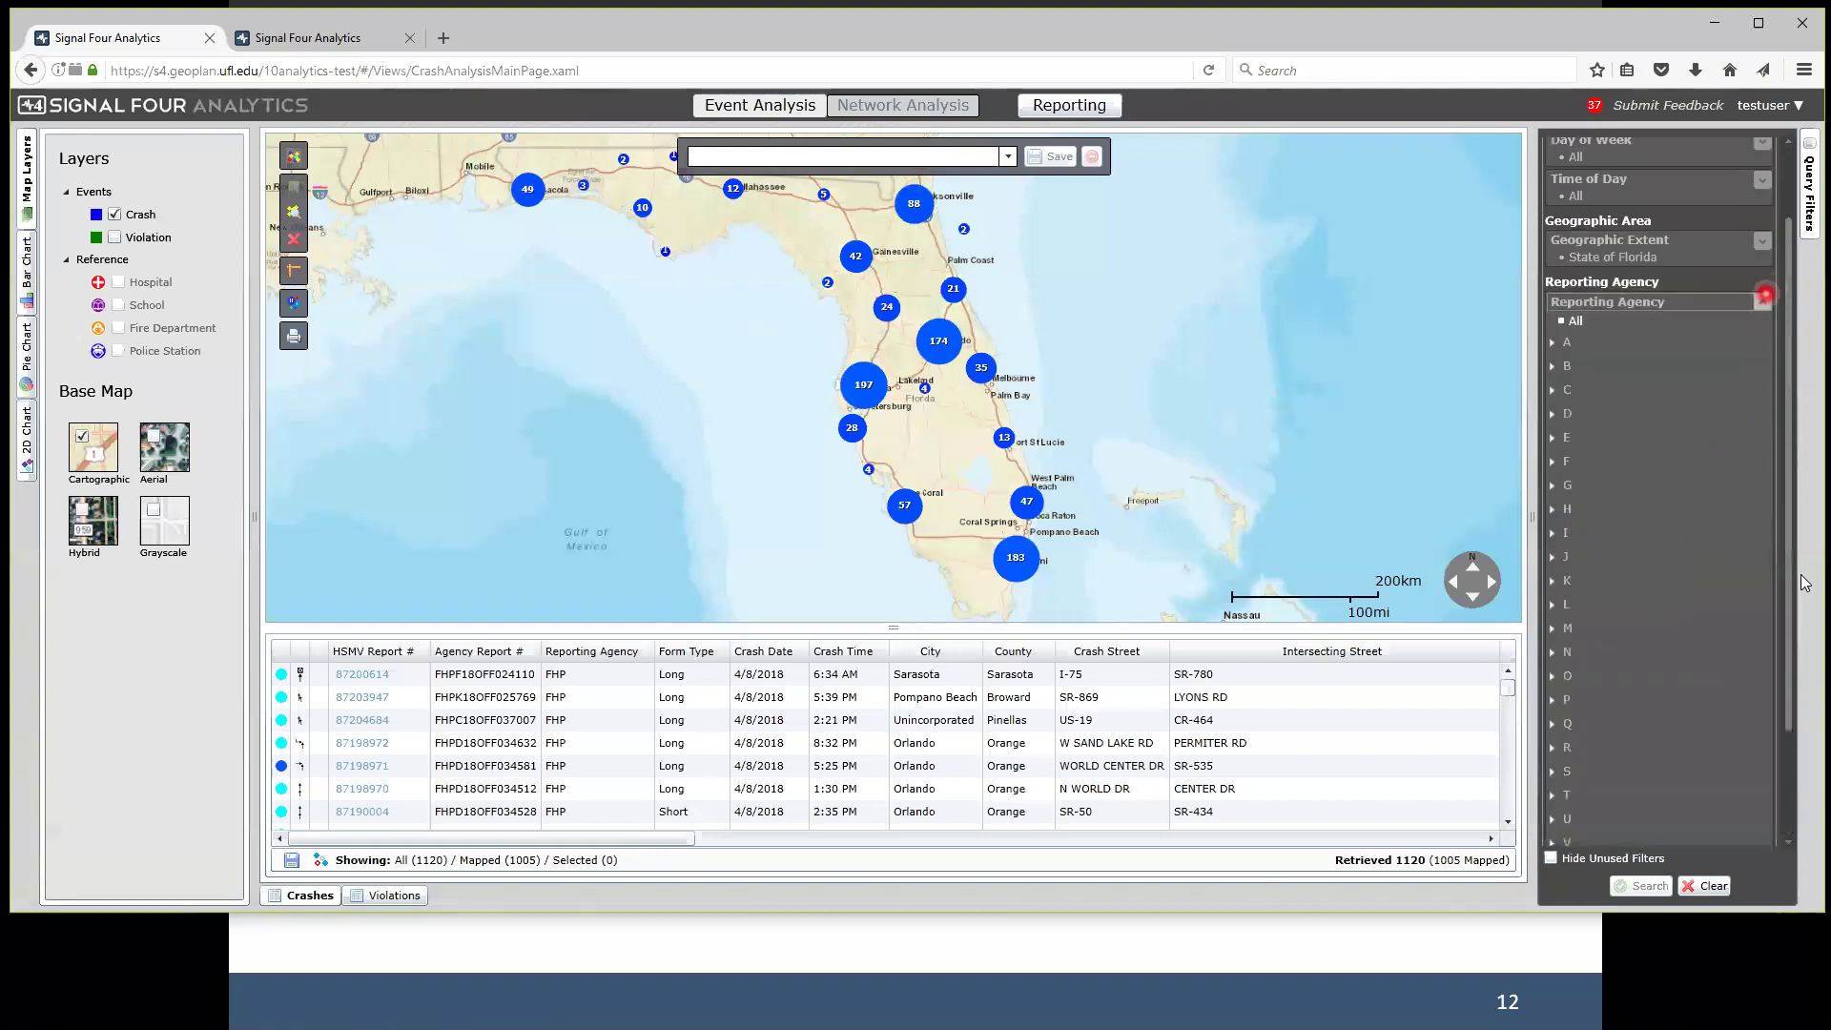
pyautogui.click(1551, 341)
pyautogui.click(1550, 341)
pyautogui.click(1759, 303)
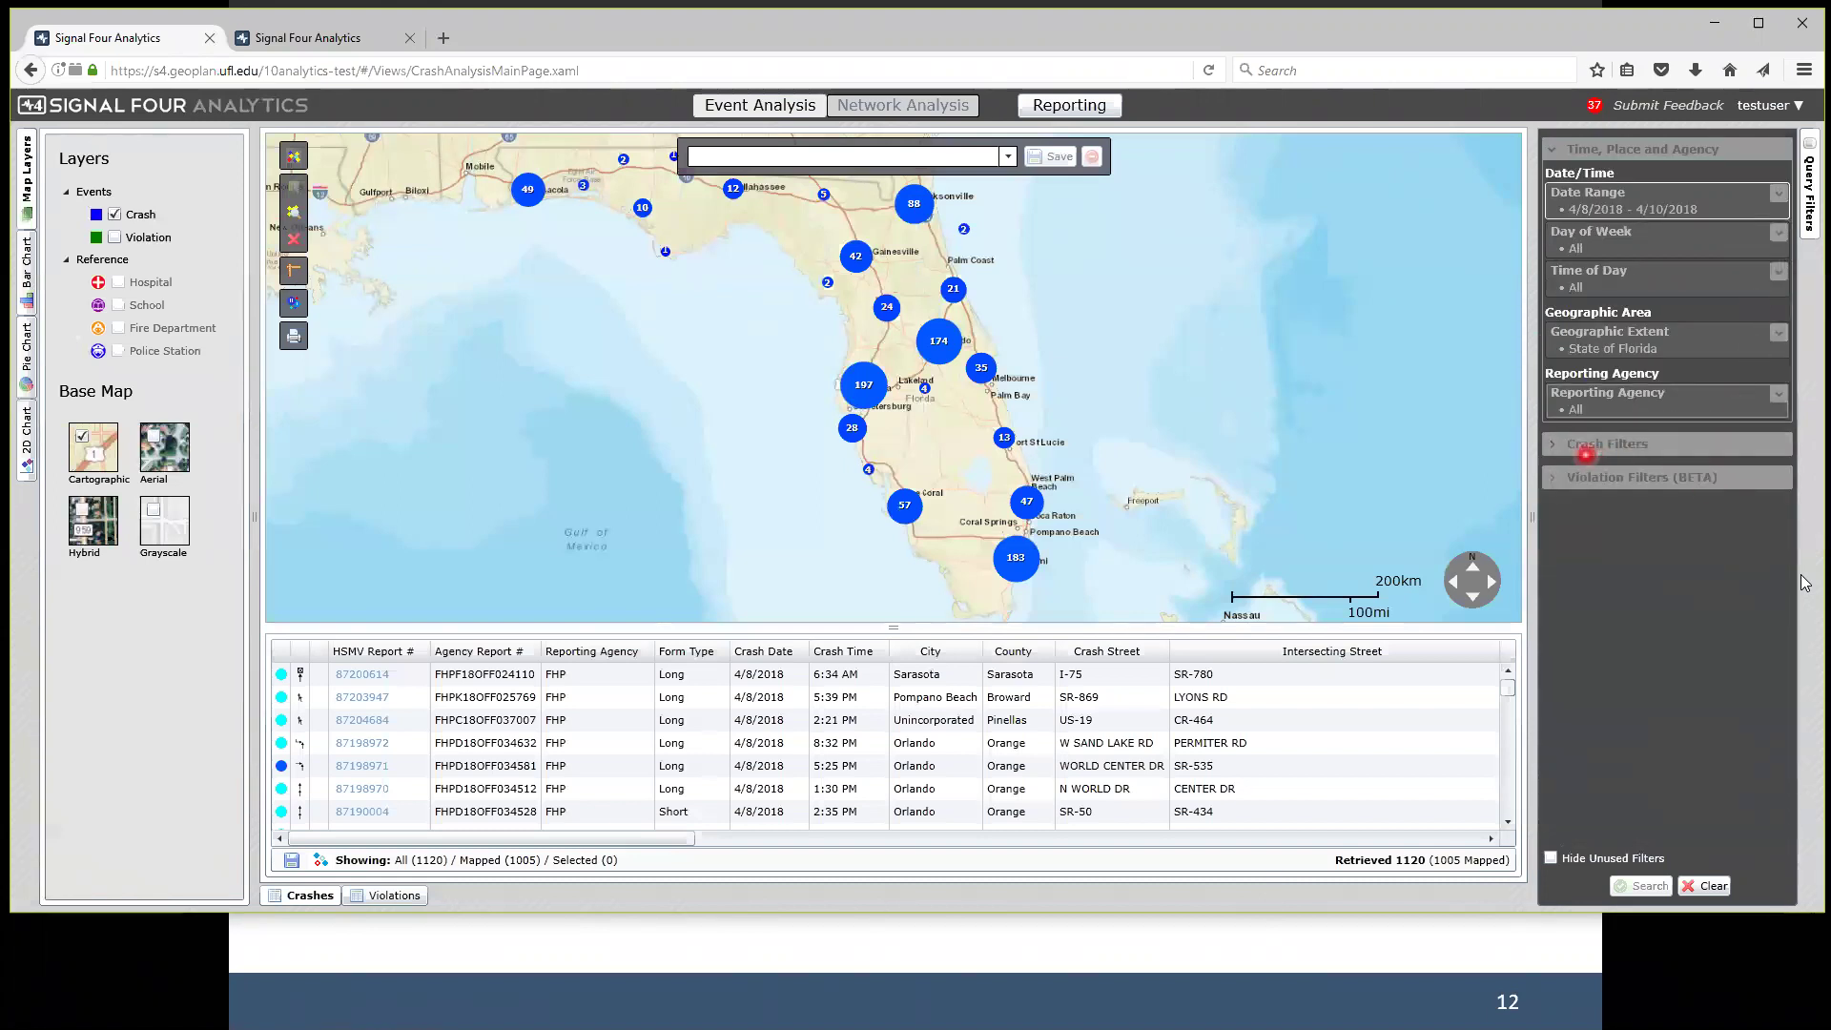
# Review the Crash Filters group, collapse it, and expand the Violation Filters (BETA) group instead.
pyautogui.click(1561, 444)
pyautogui.scroll(-5, 1637, 494)
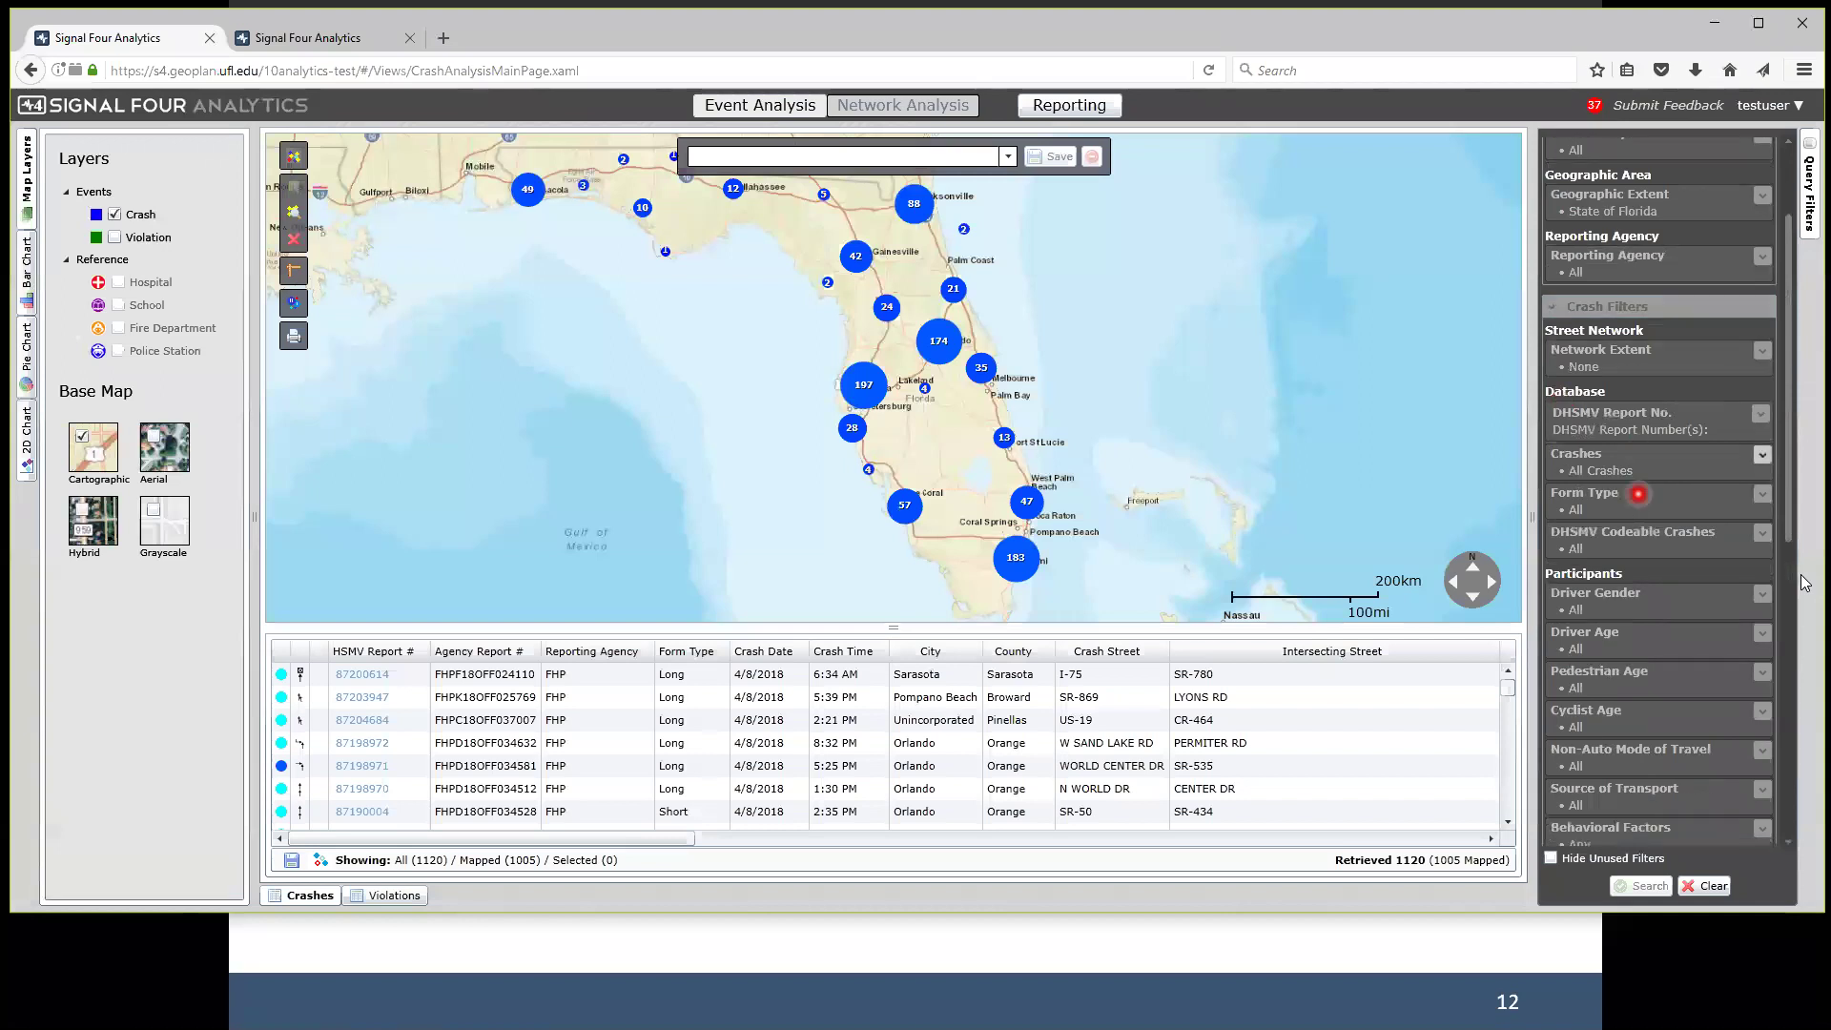
pyautogui.scroll(5, 1637, 494)
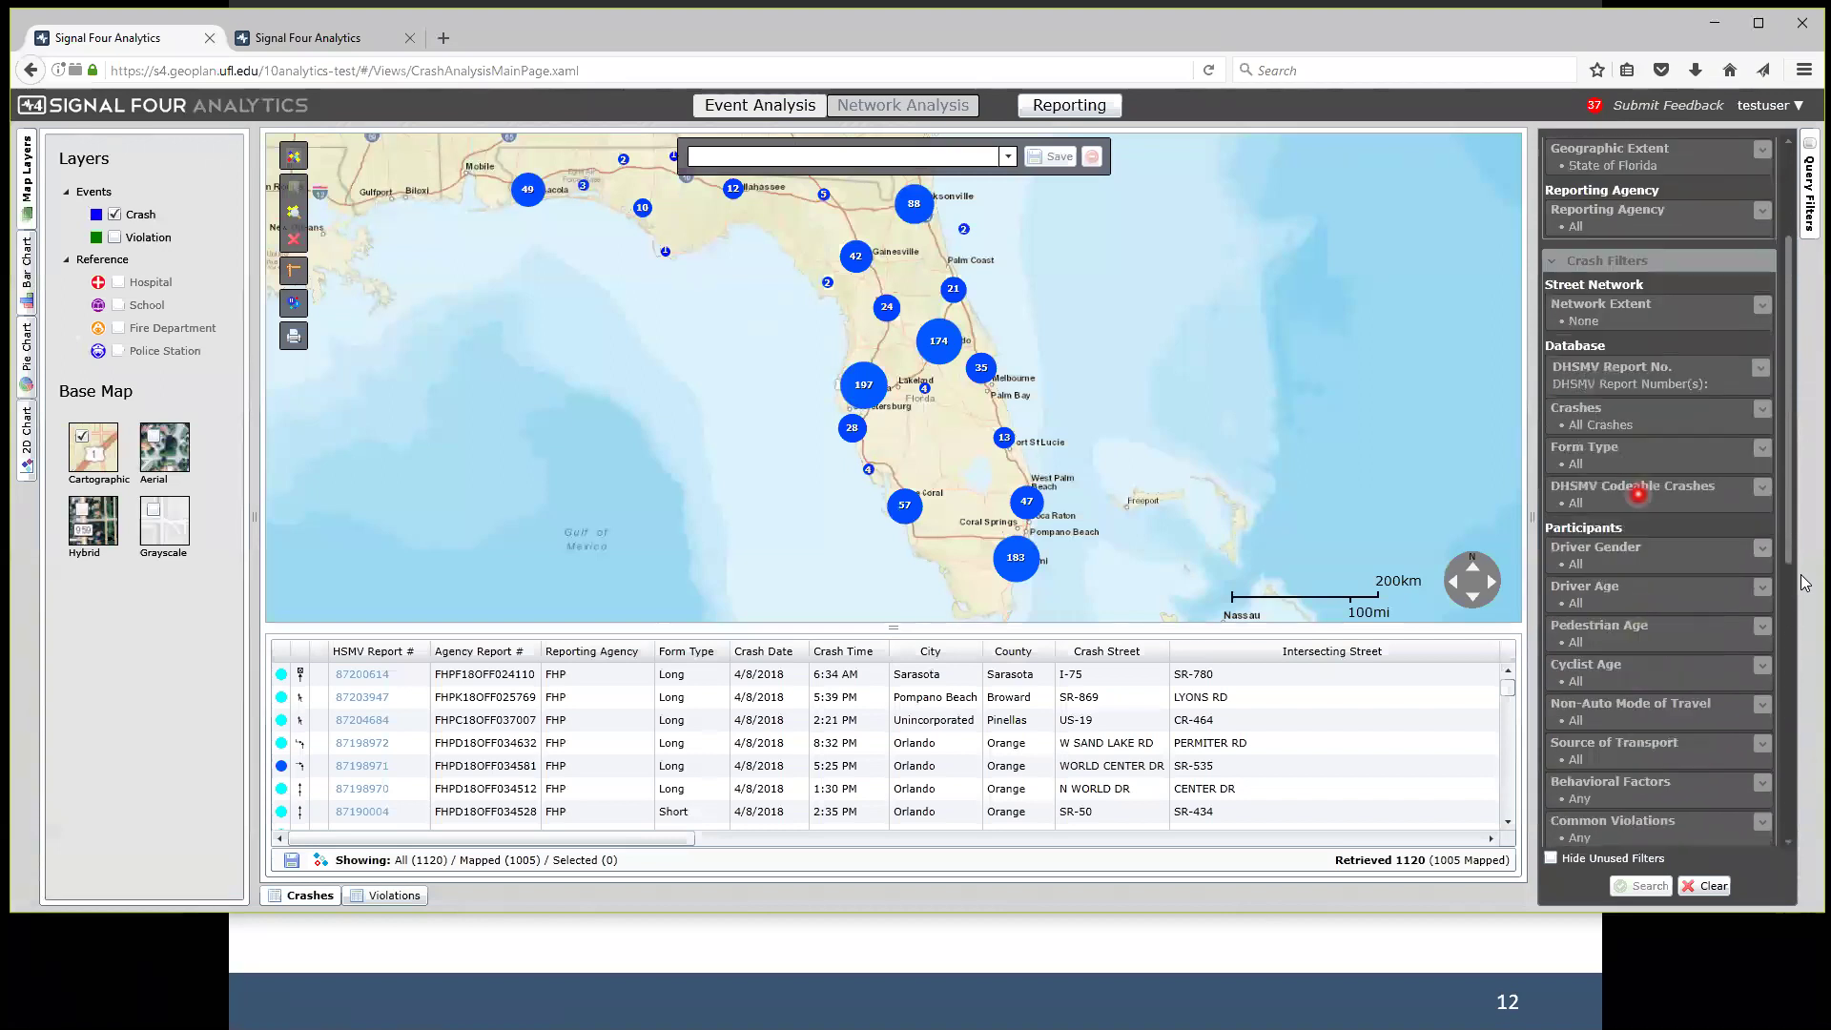
pyautogui.click(1610, 260)
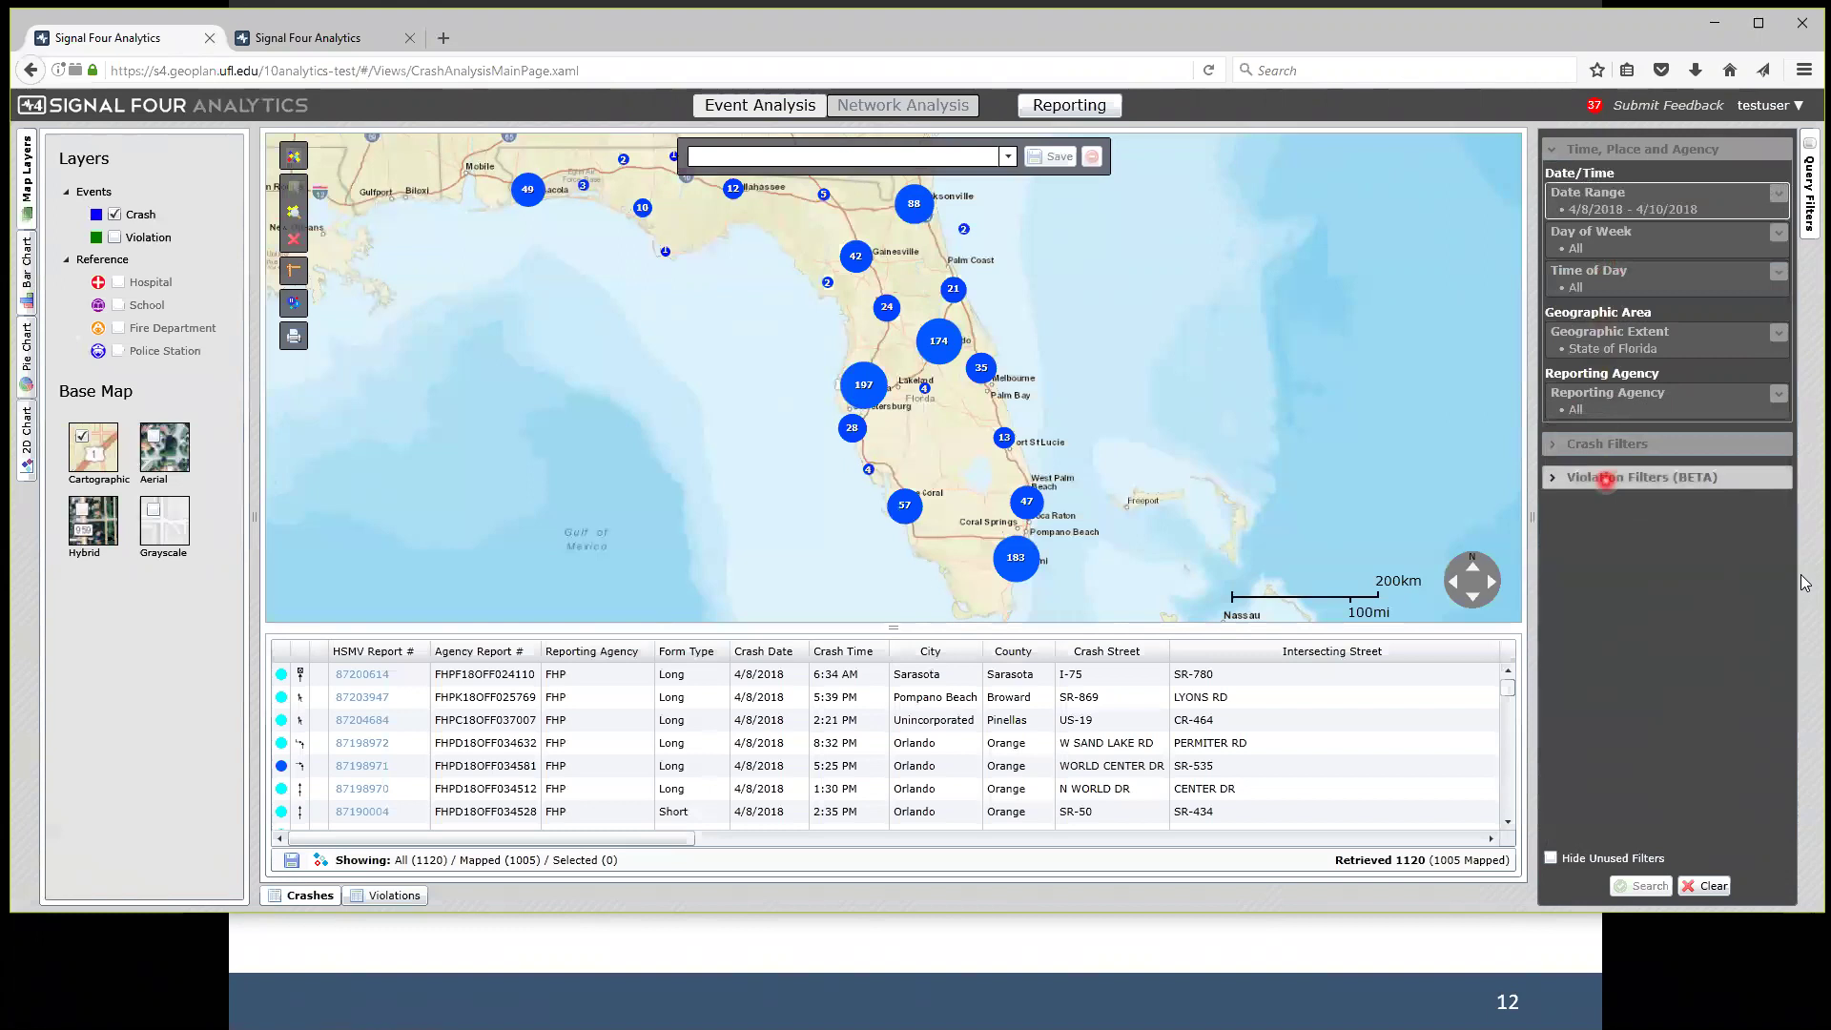
pyautogui.click(1606, 478)
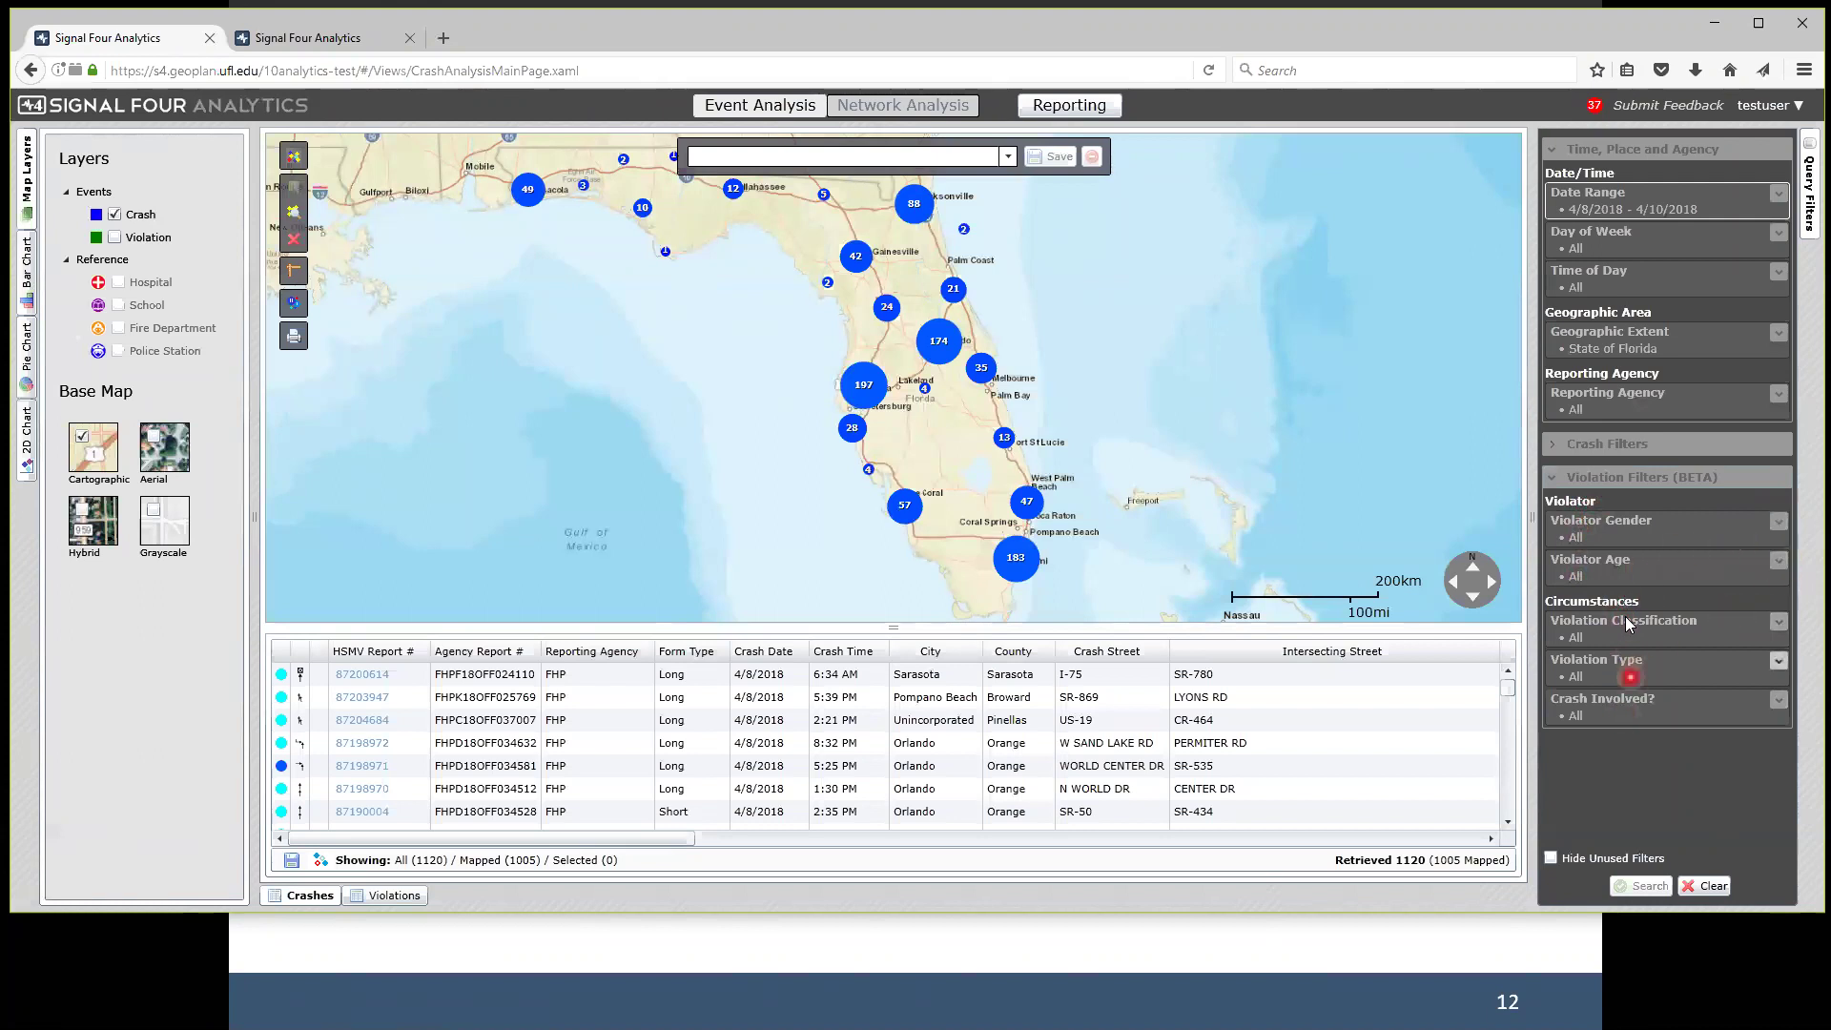
# Make the map area slightly taller and display the Violation layer together with the Crash layer on the Florida map.
pyautogui.moveTo(1153, 392); pyautogui.dragTo(1193, 400)
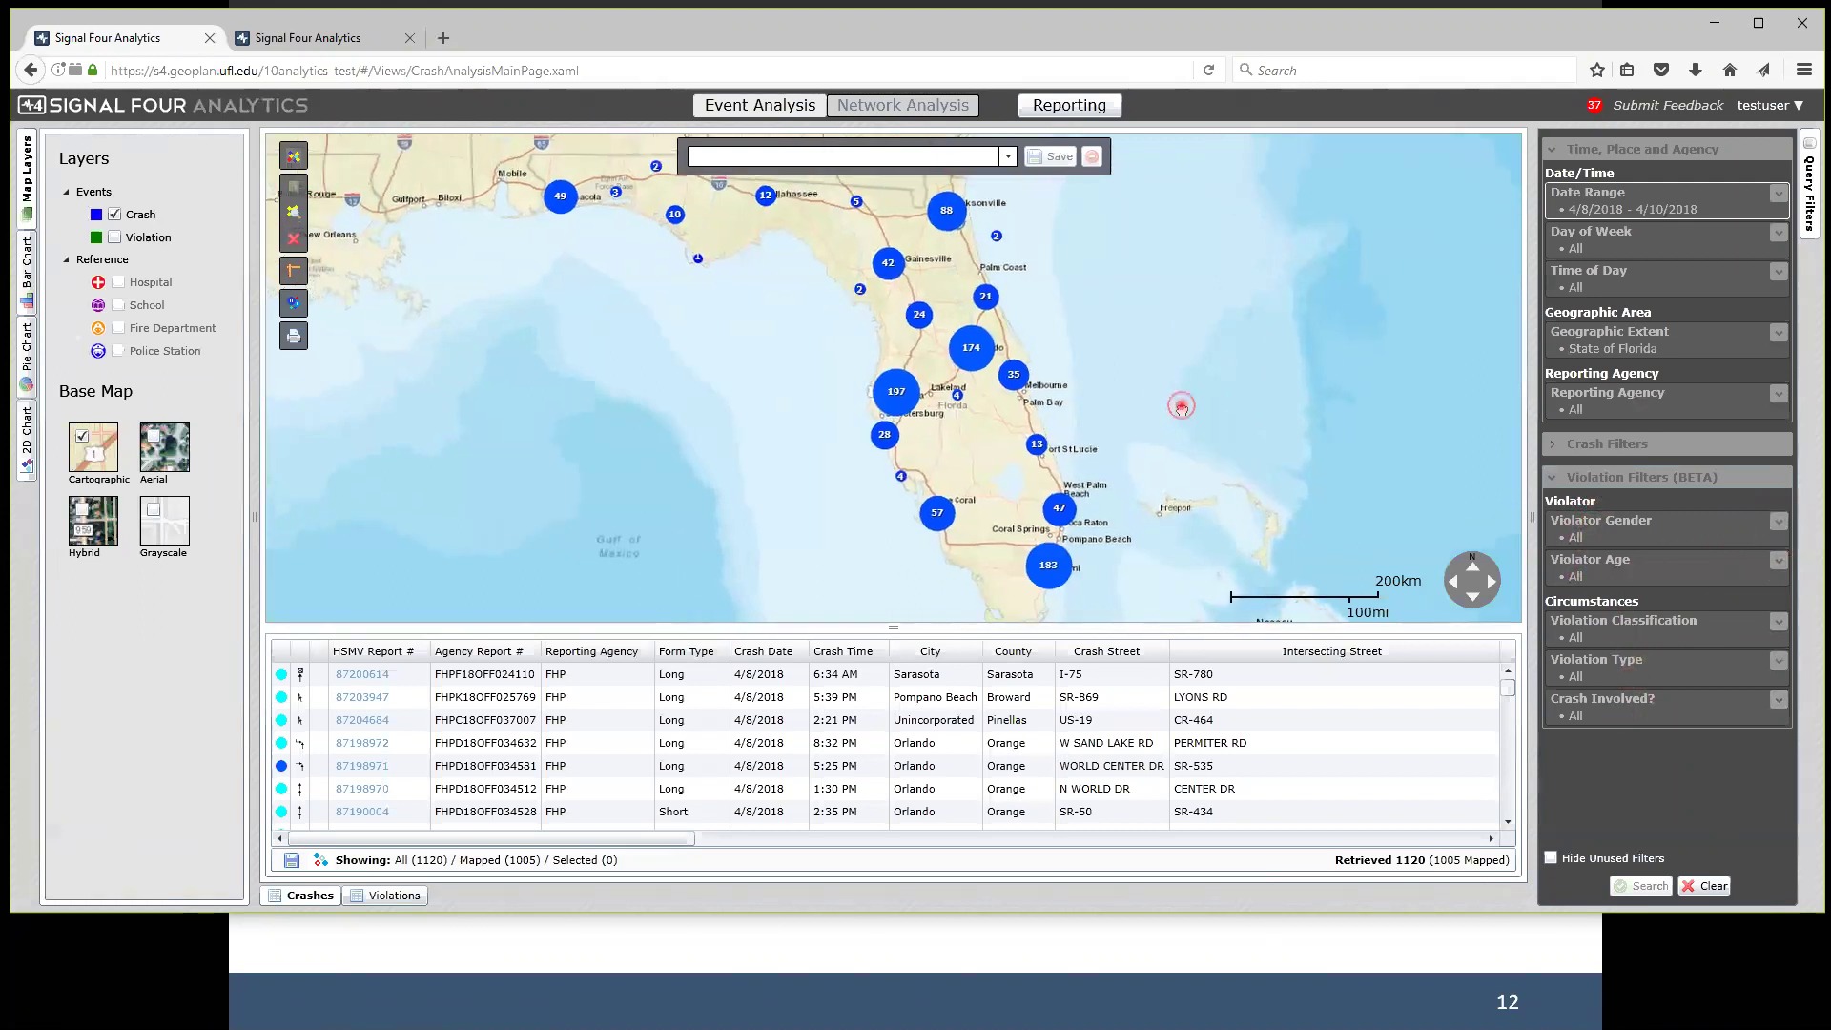
pyautogui.moveTo(888, 631); pyautogui.dragTo(888, 653)
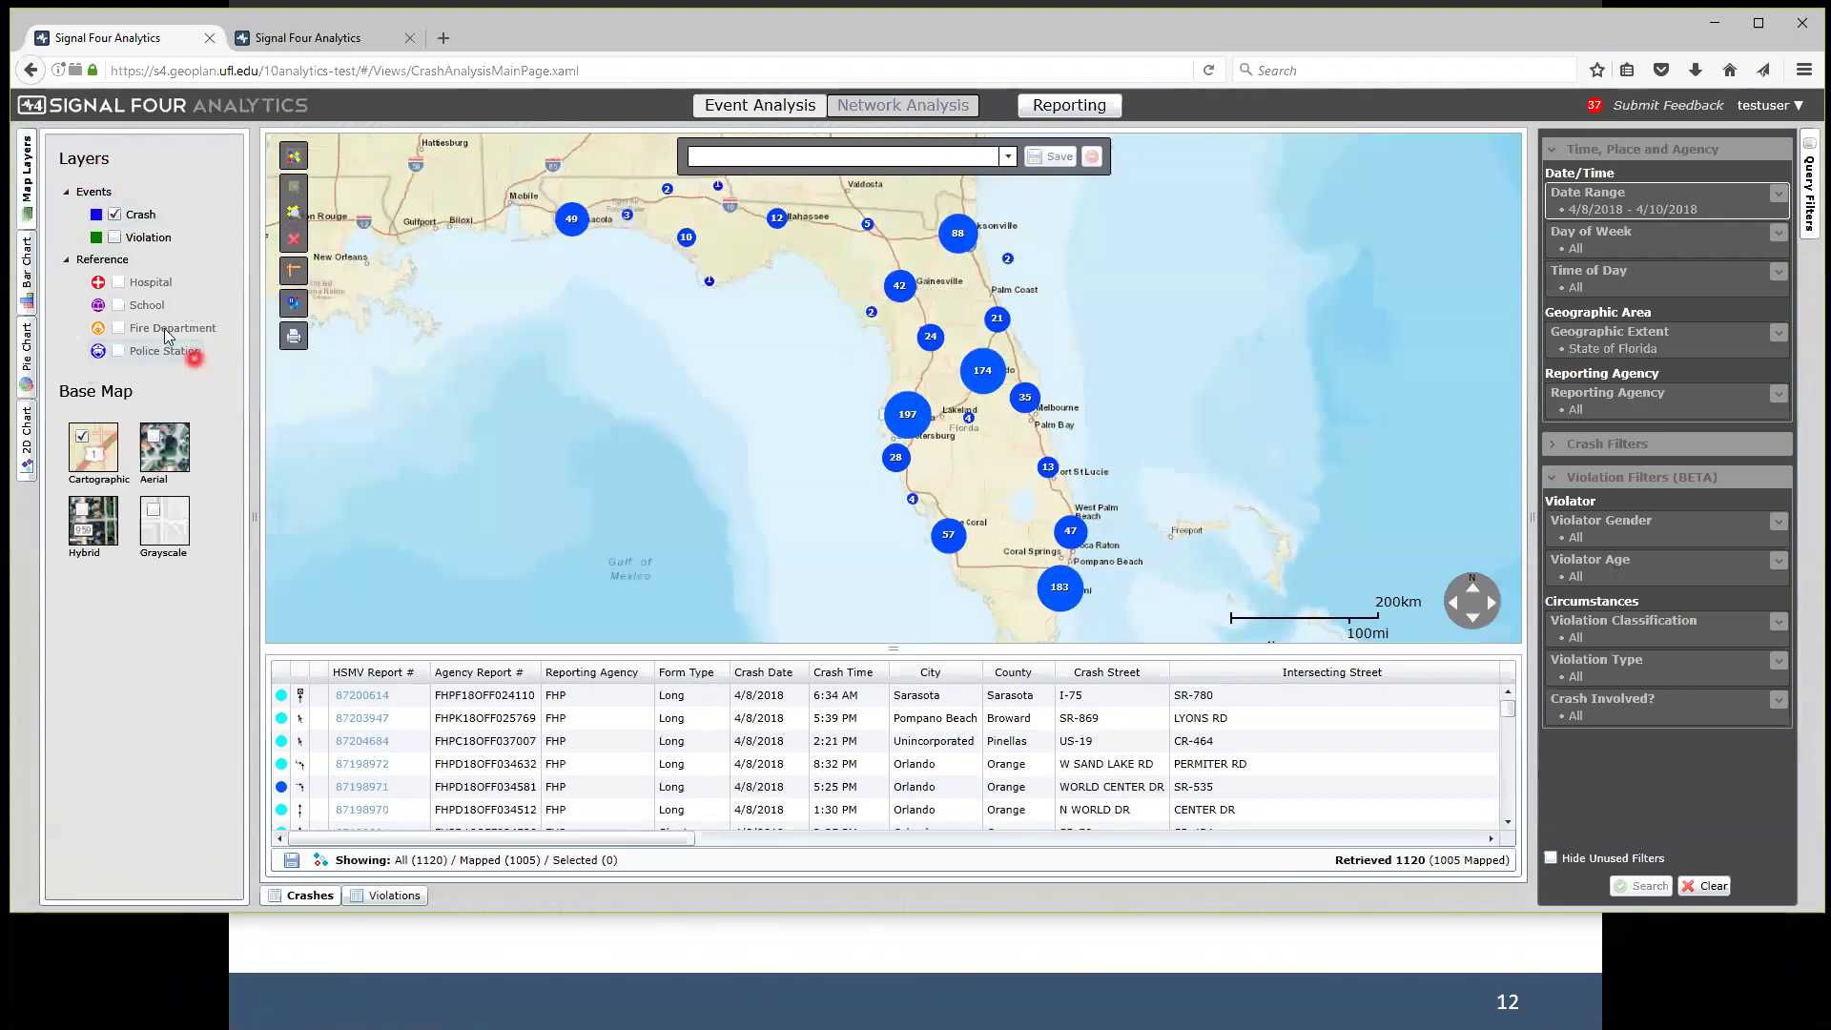
pyautogui.click(115, 239)
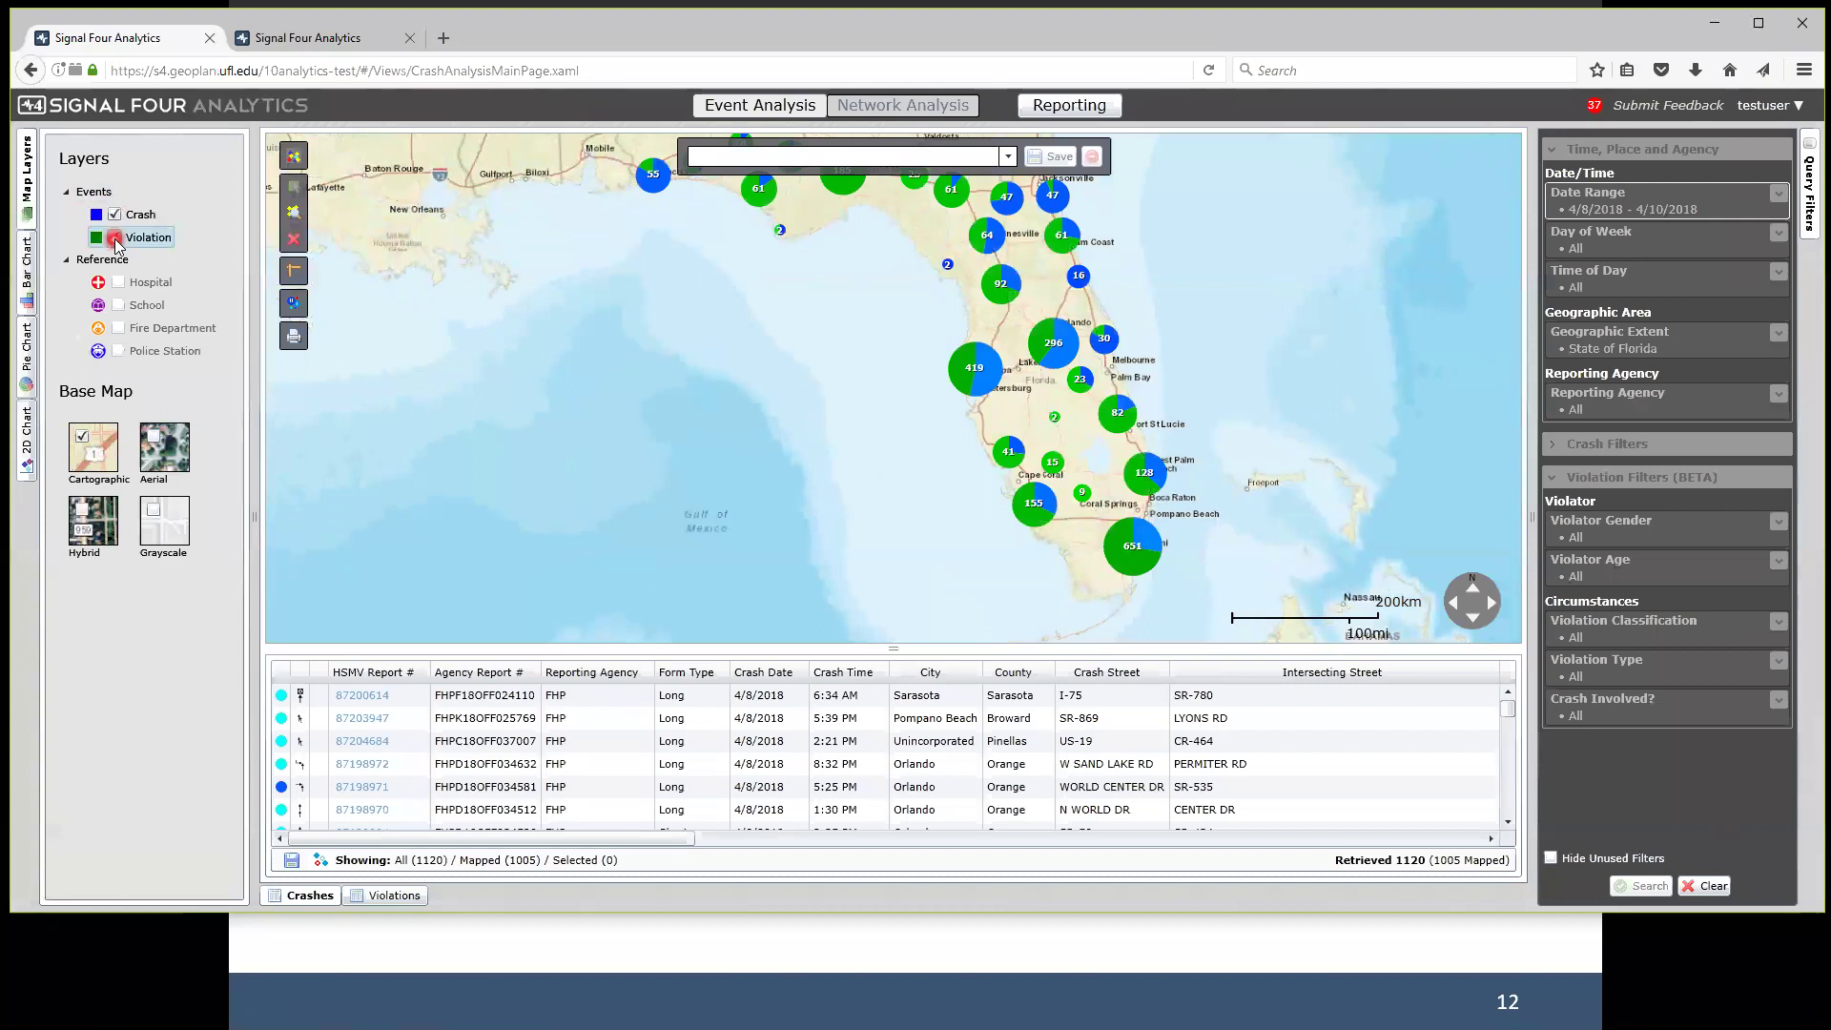
pyautogui.moveTo(733, 297); pyautogui.dragTo(711, 337)
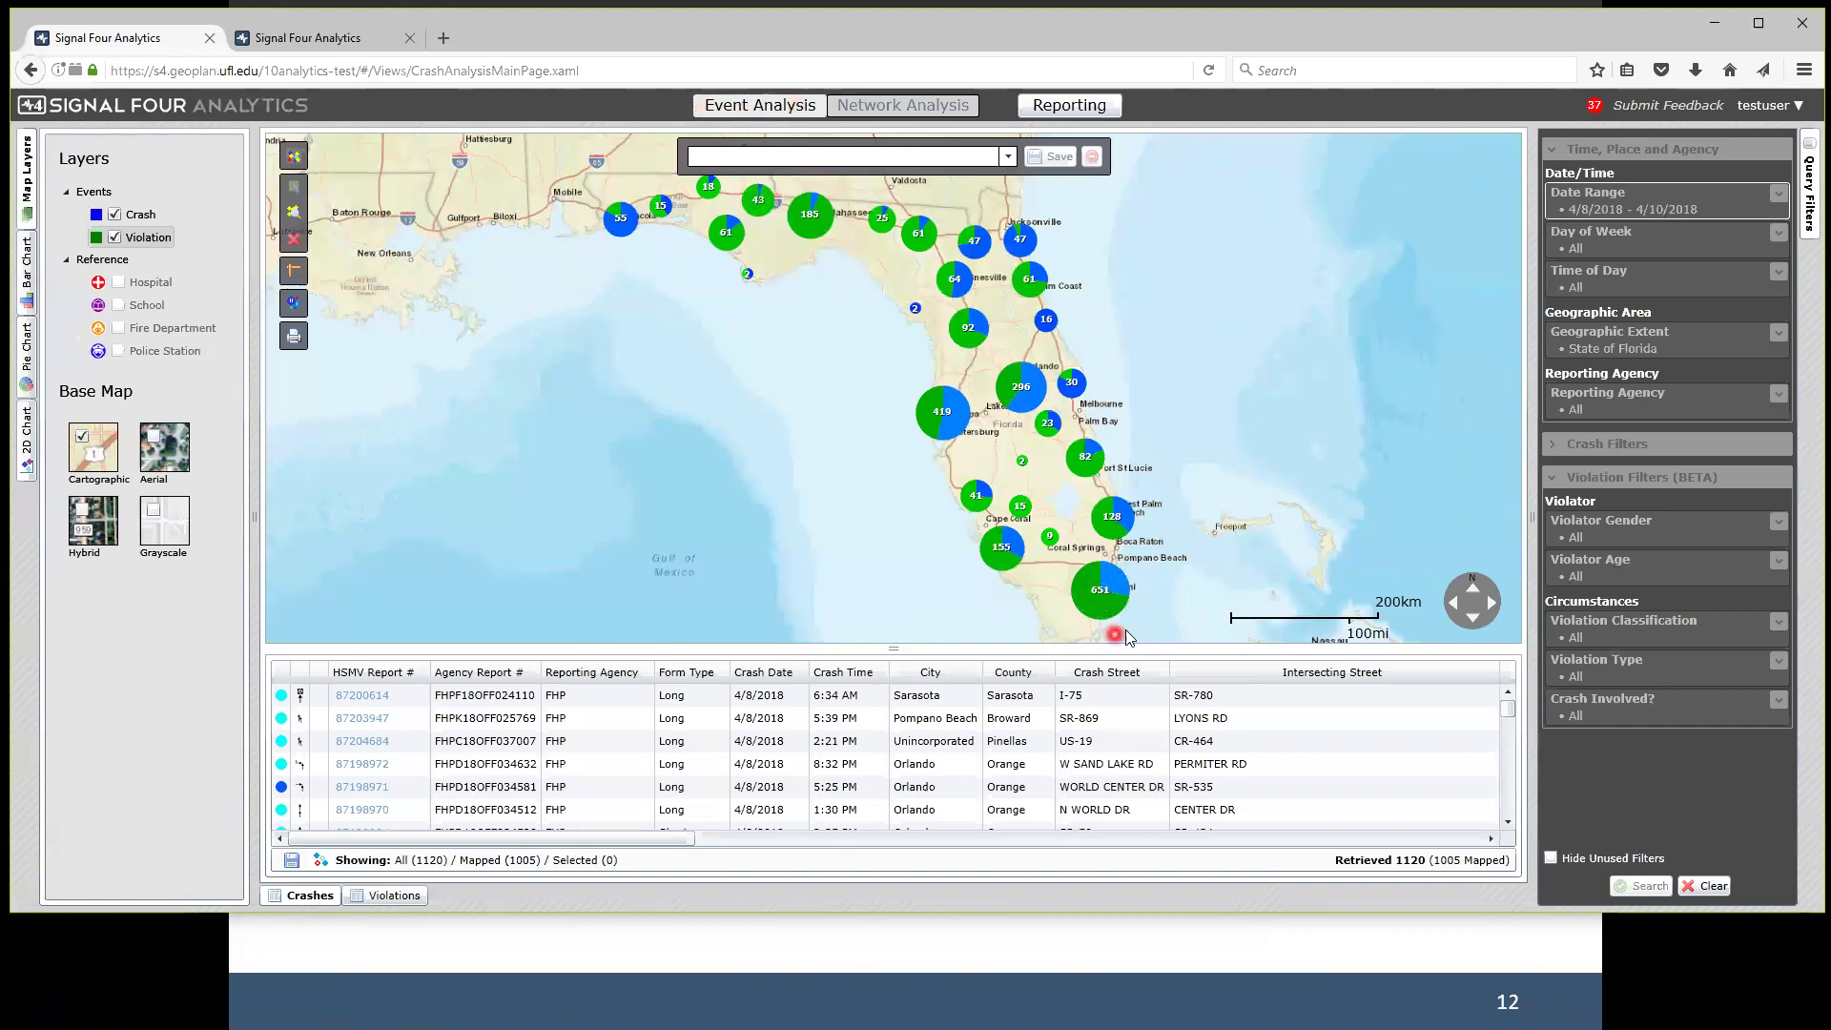
pyautogui.click(1114, 592)
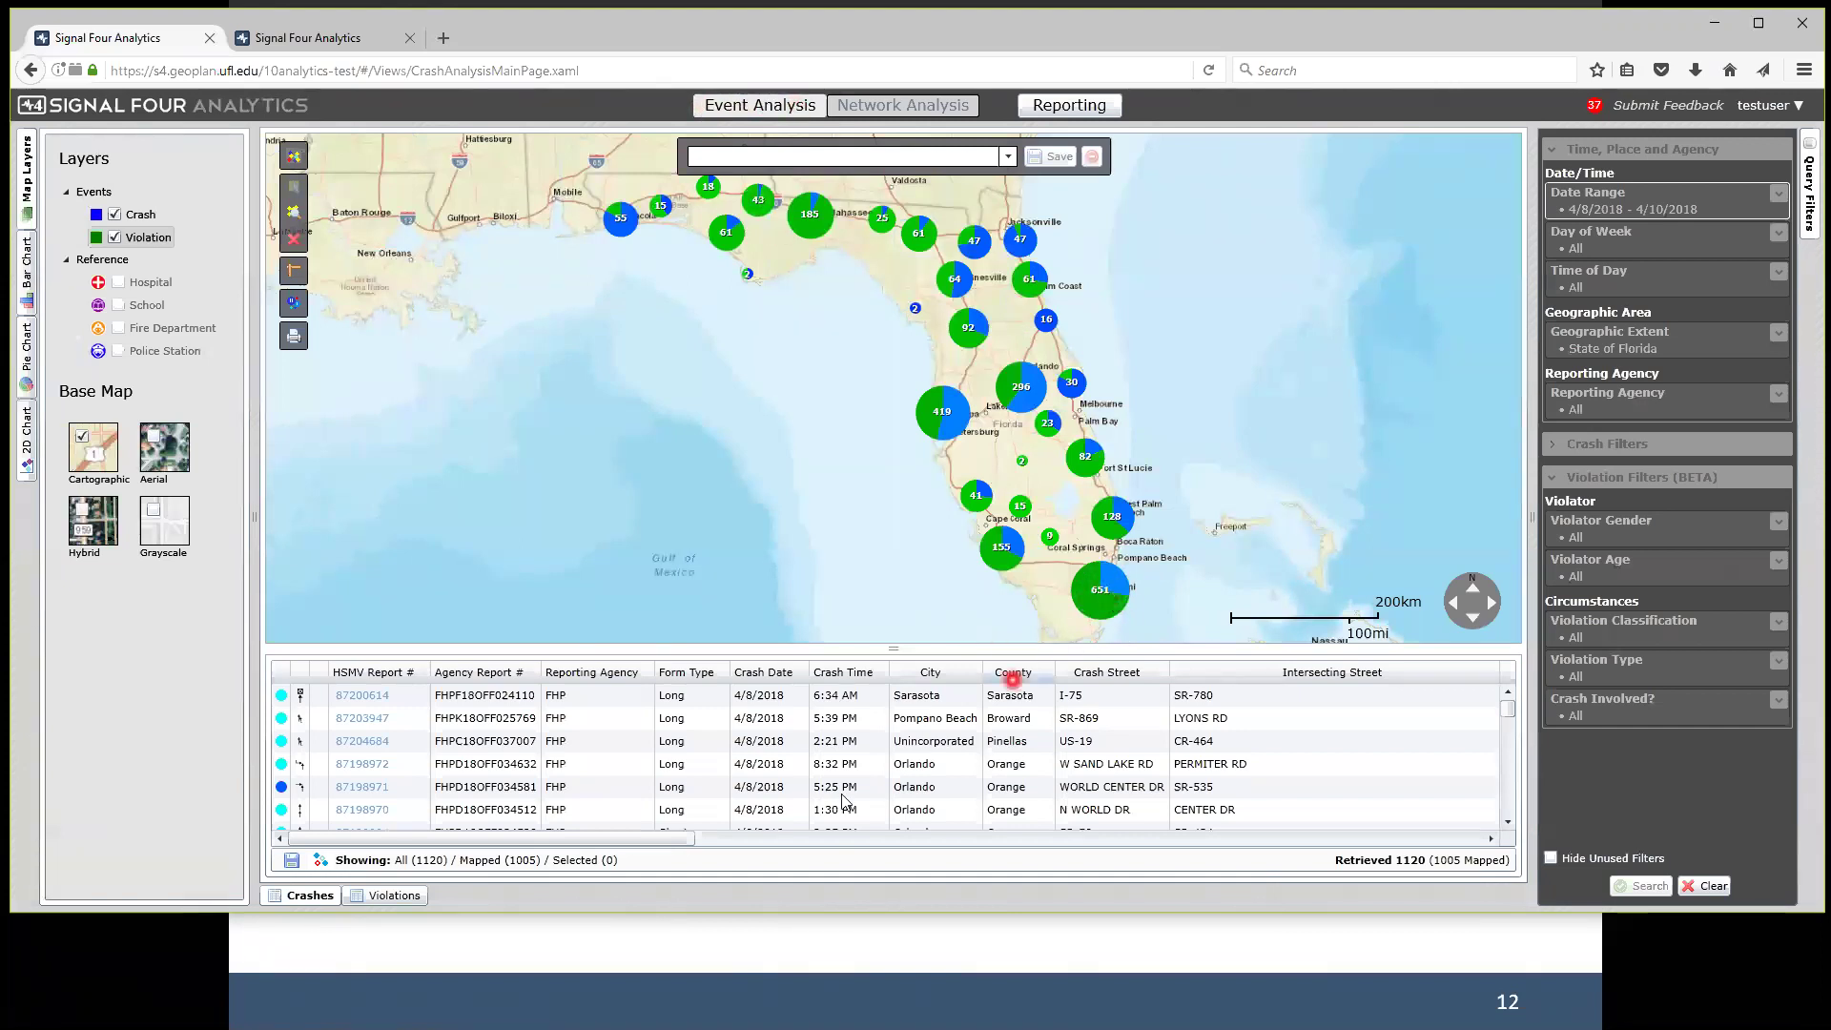
# Switch the results table from crashes to violations and look over its first columns and rows.
pyautogui.click(362, 896)
pyautogui.click(391, 899)
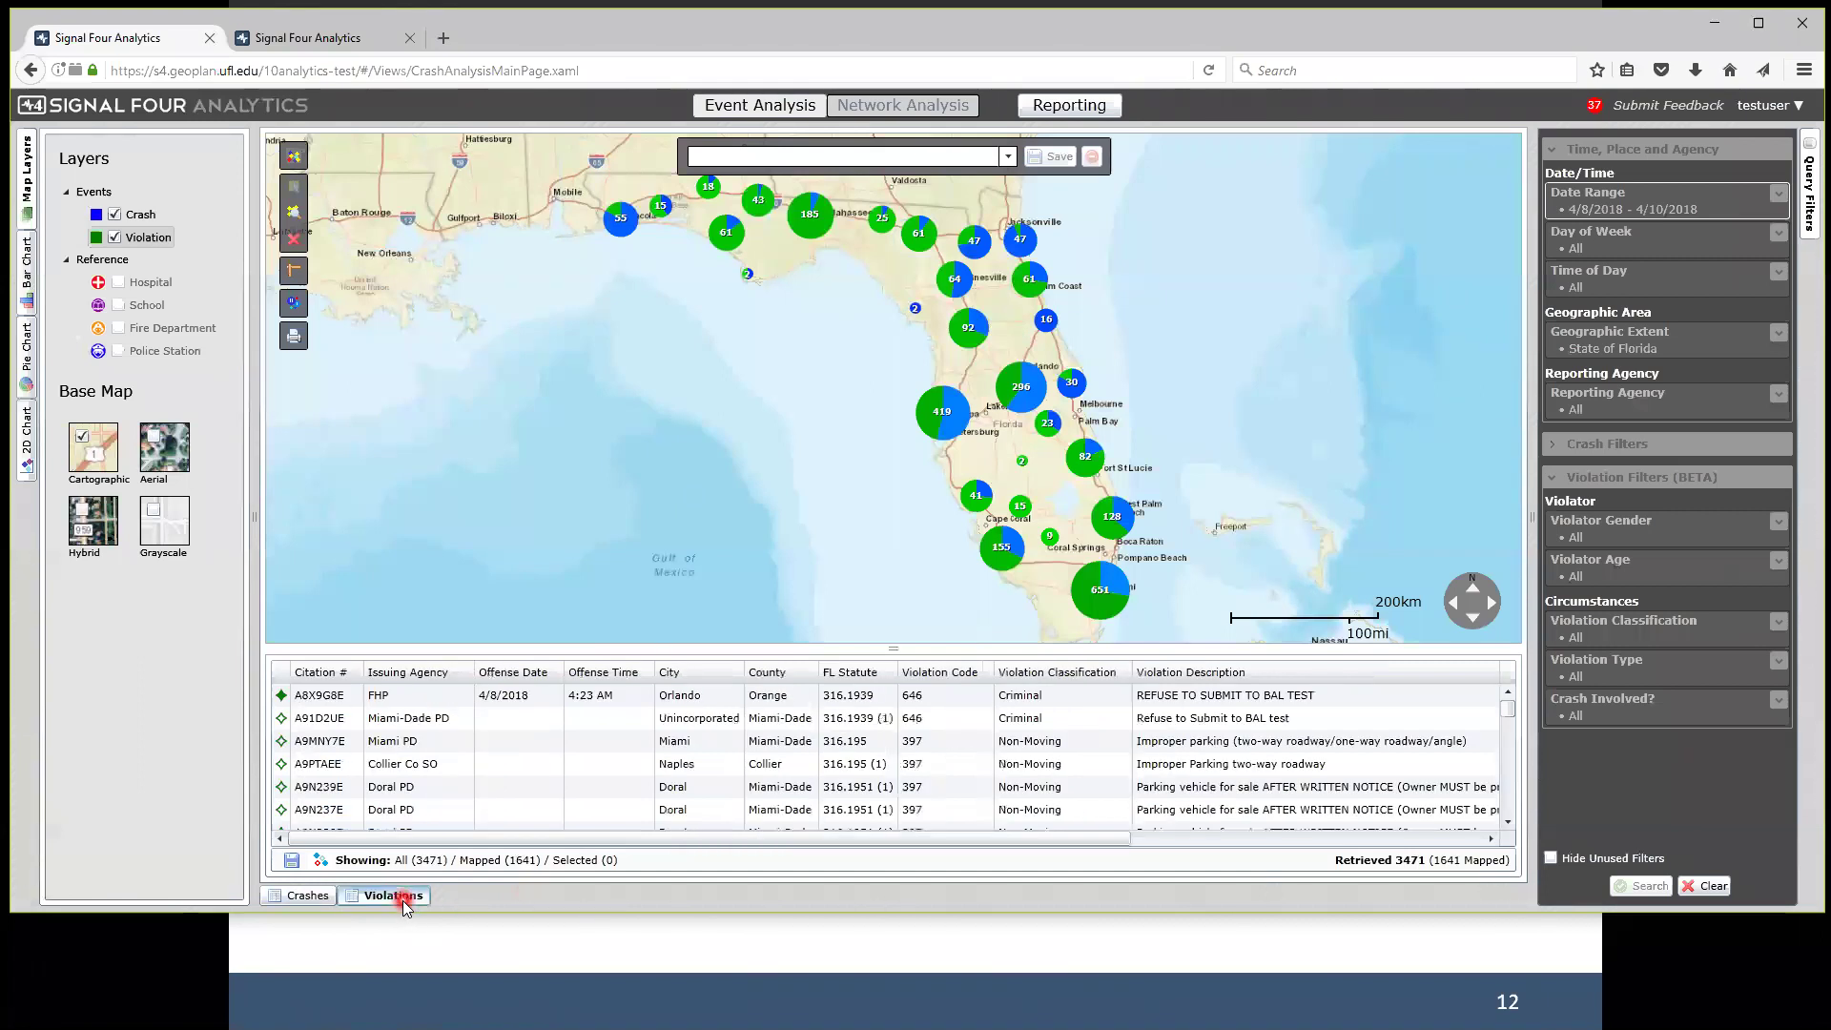
pyautogui.moveTo(1111, 839); pyautogui.dragTo(1197, 843)
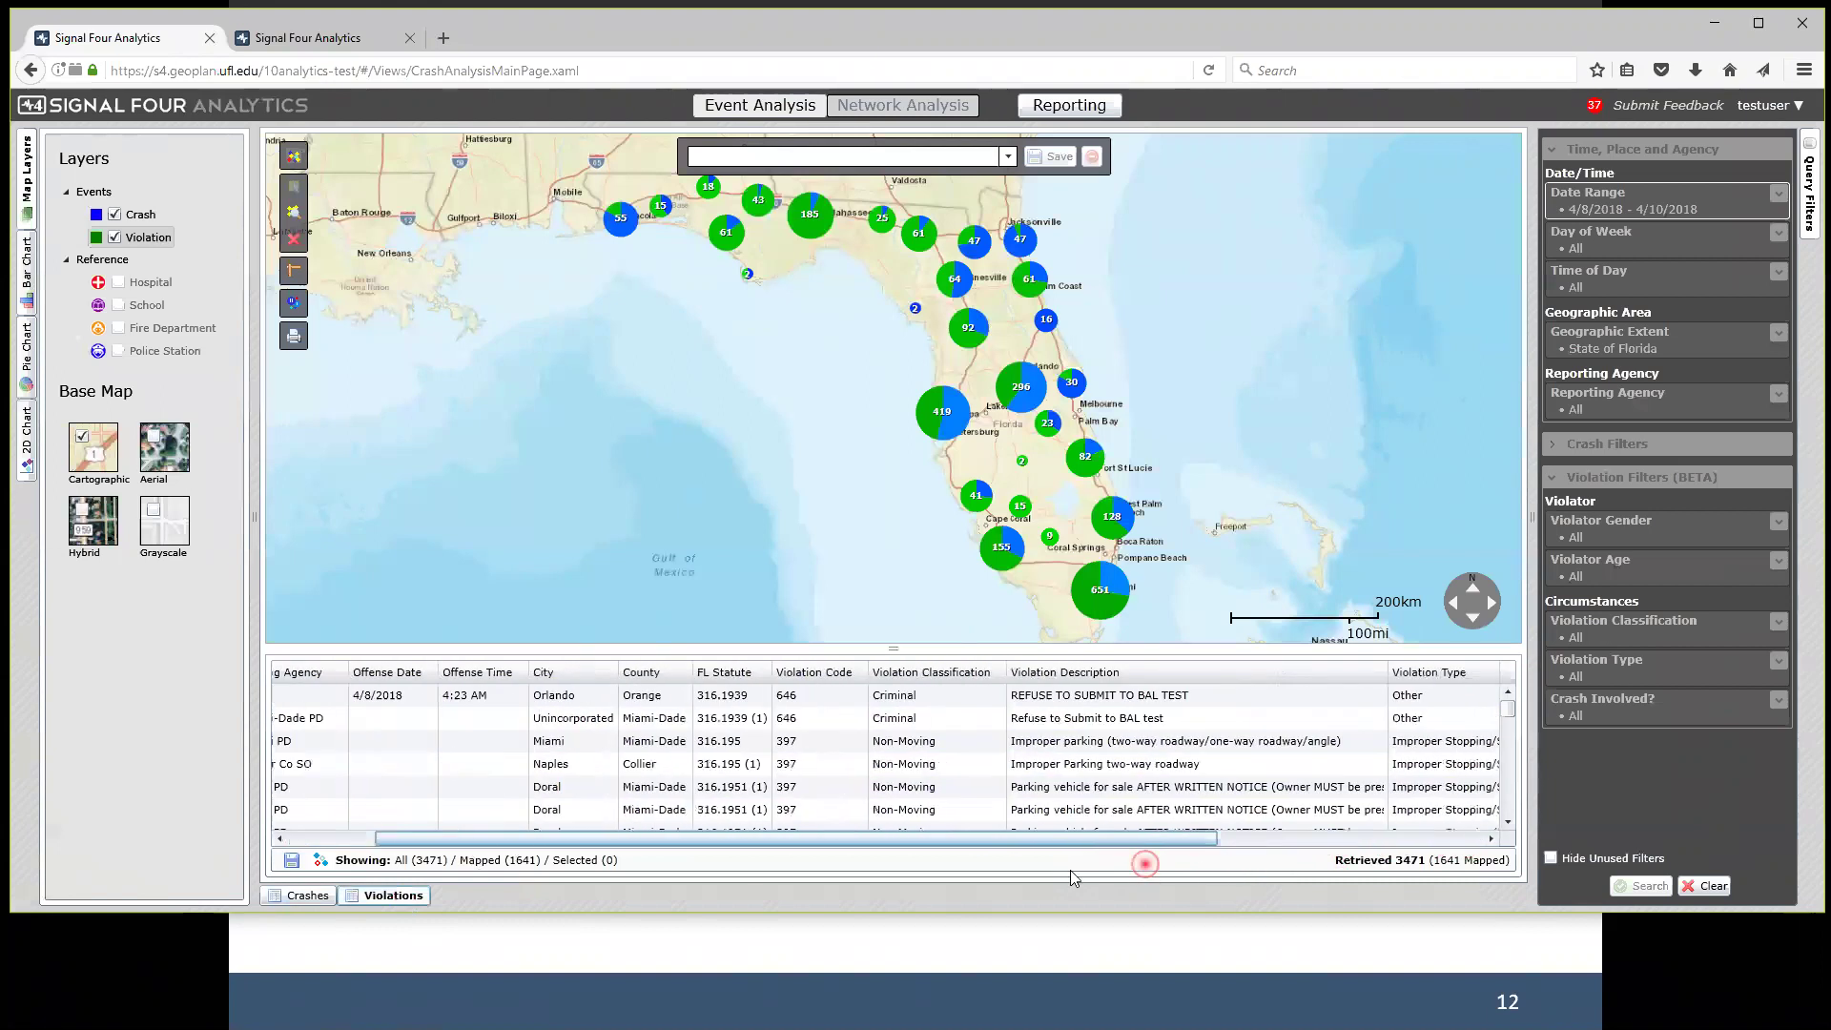
pyautogui.moveTo(1072, 875); pyautogui.dragTo(930, 843)
pyautogui.scroll(-10, 924, 753)
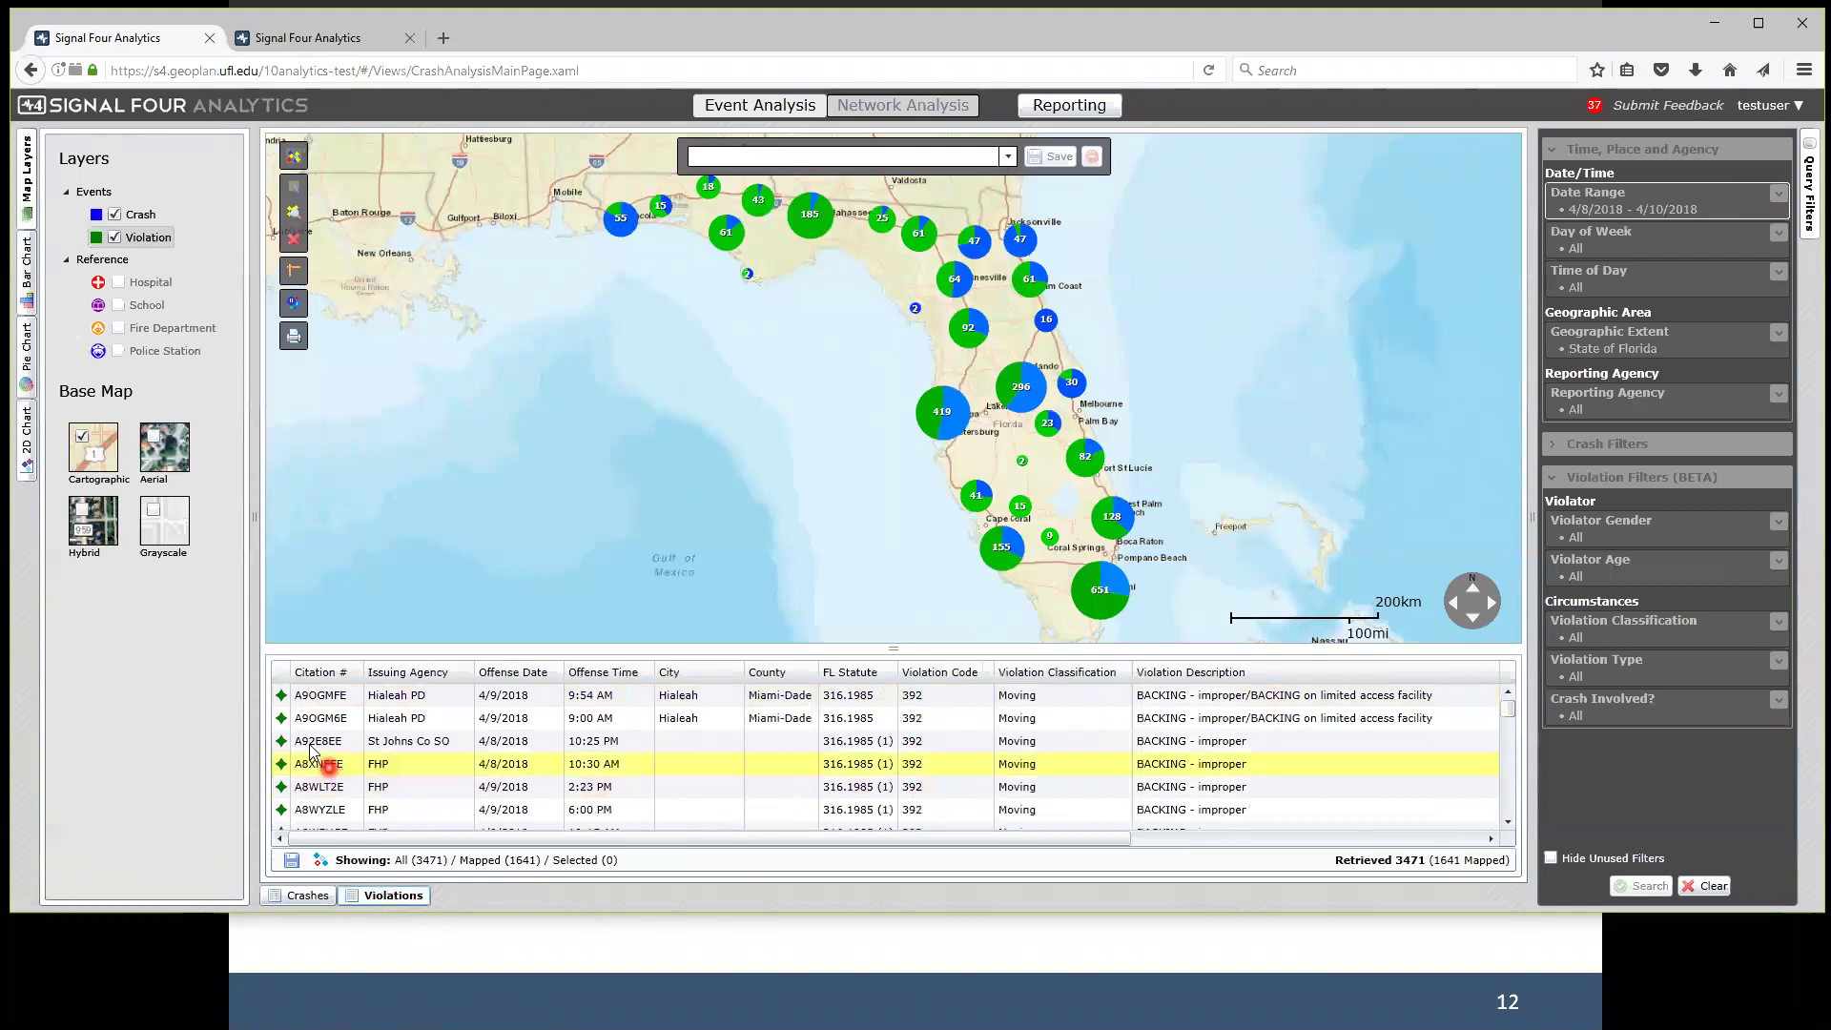
# Examine the status symbols beside the citations in the violations table to compare mapped and unmapped violations.
pyautogui.click(282, 695)
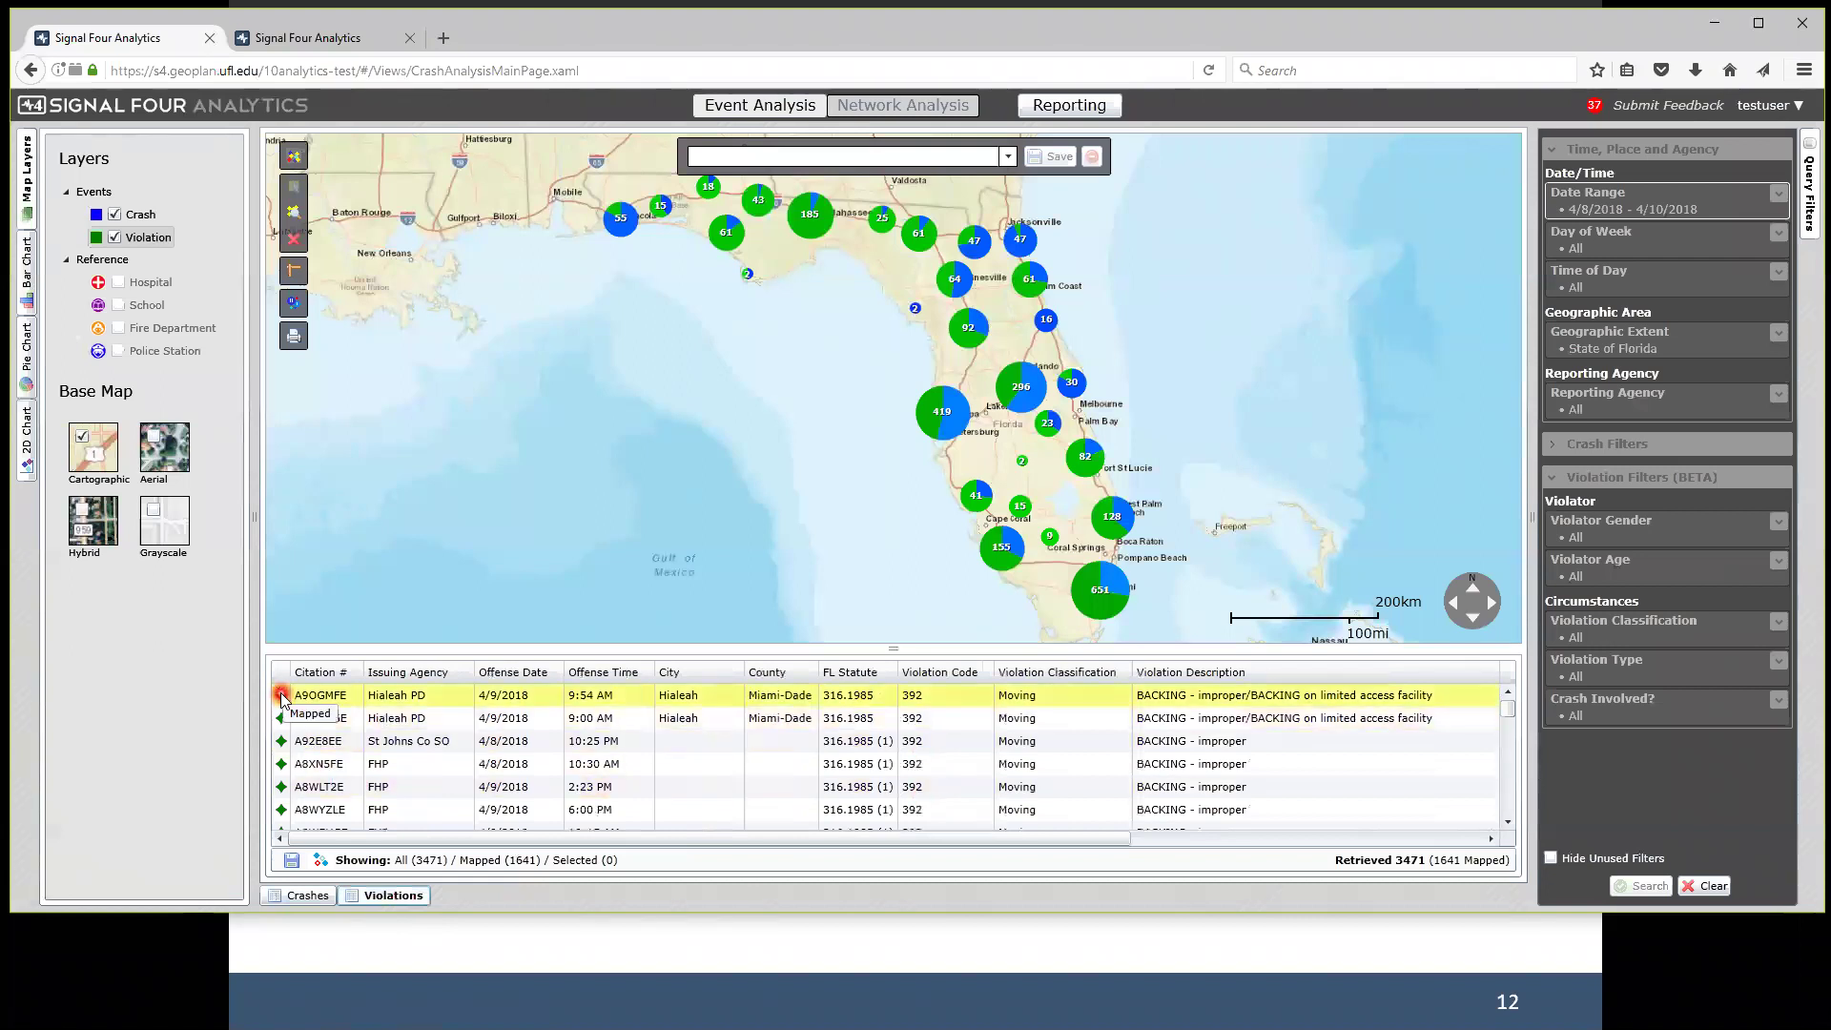
pyautogui.click(357, 746)
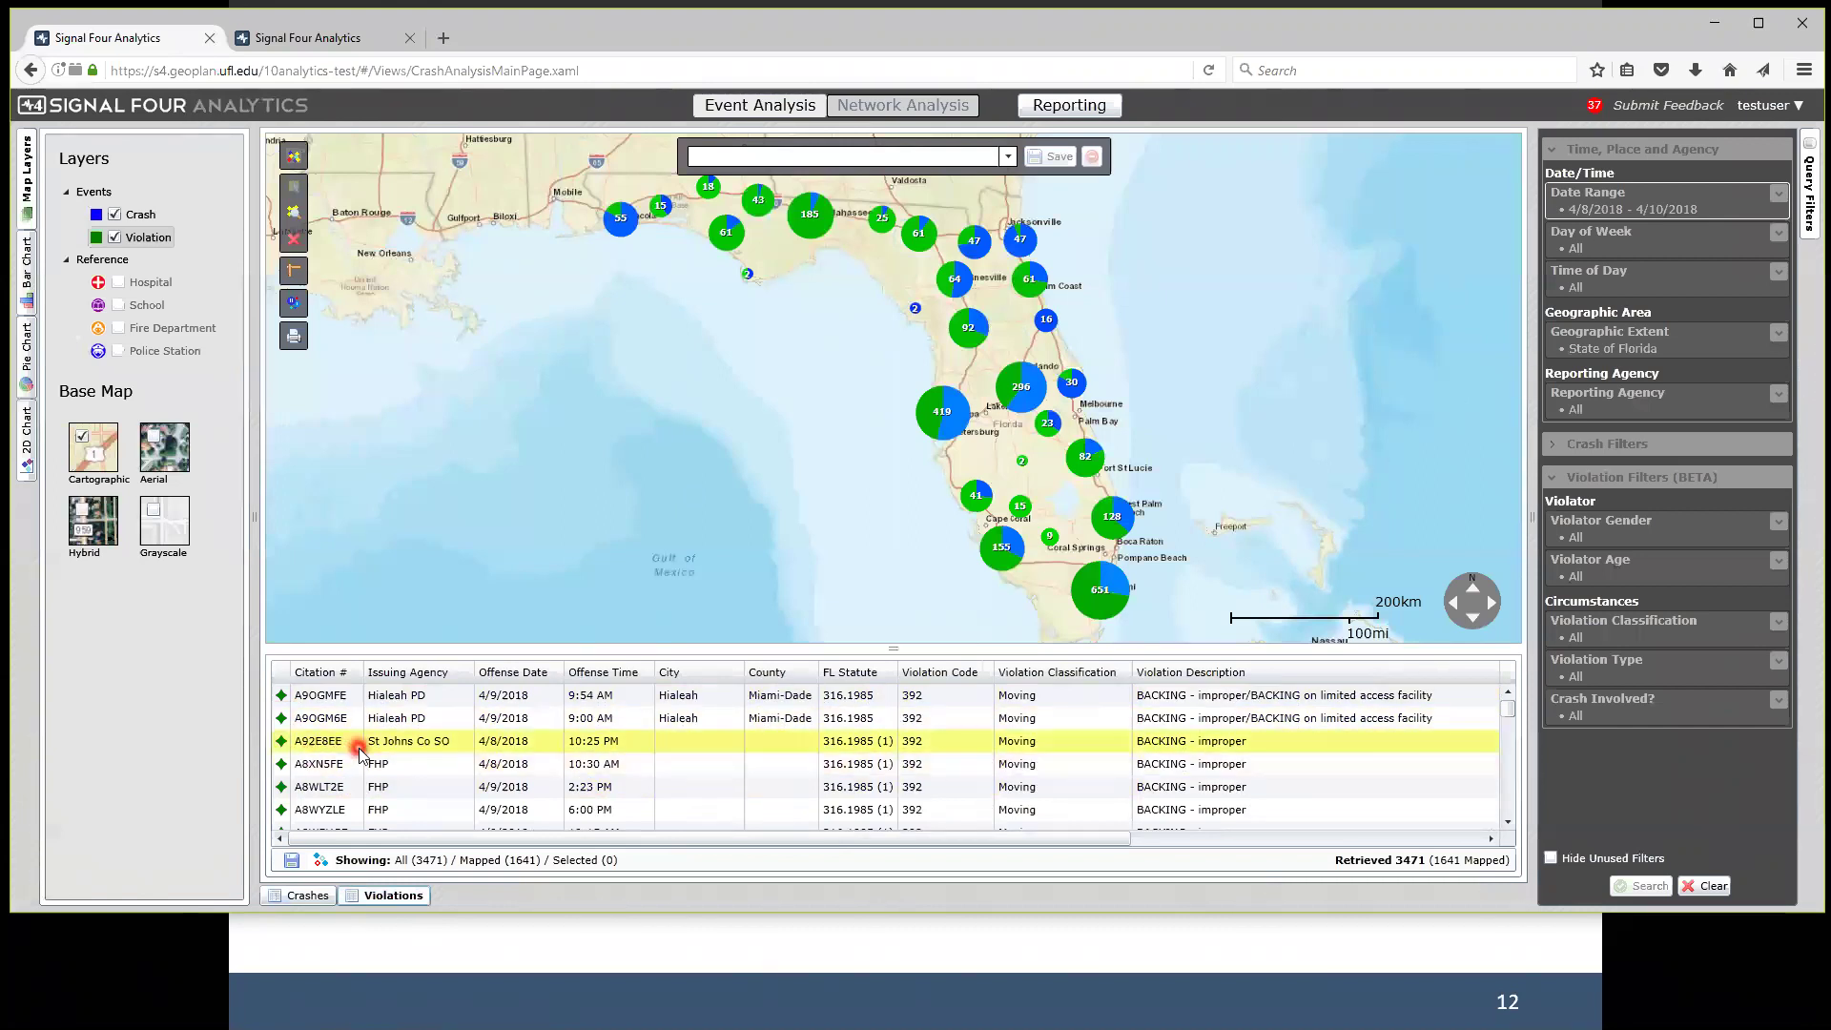
pyautogui.click(398, 746)
pyautogui.click(398, 751)
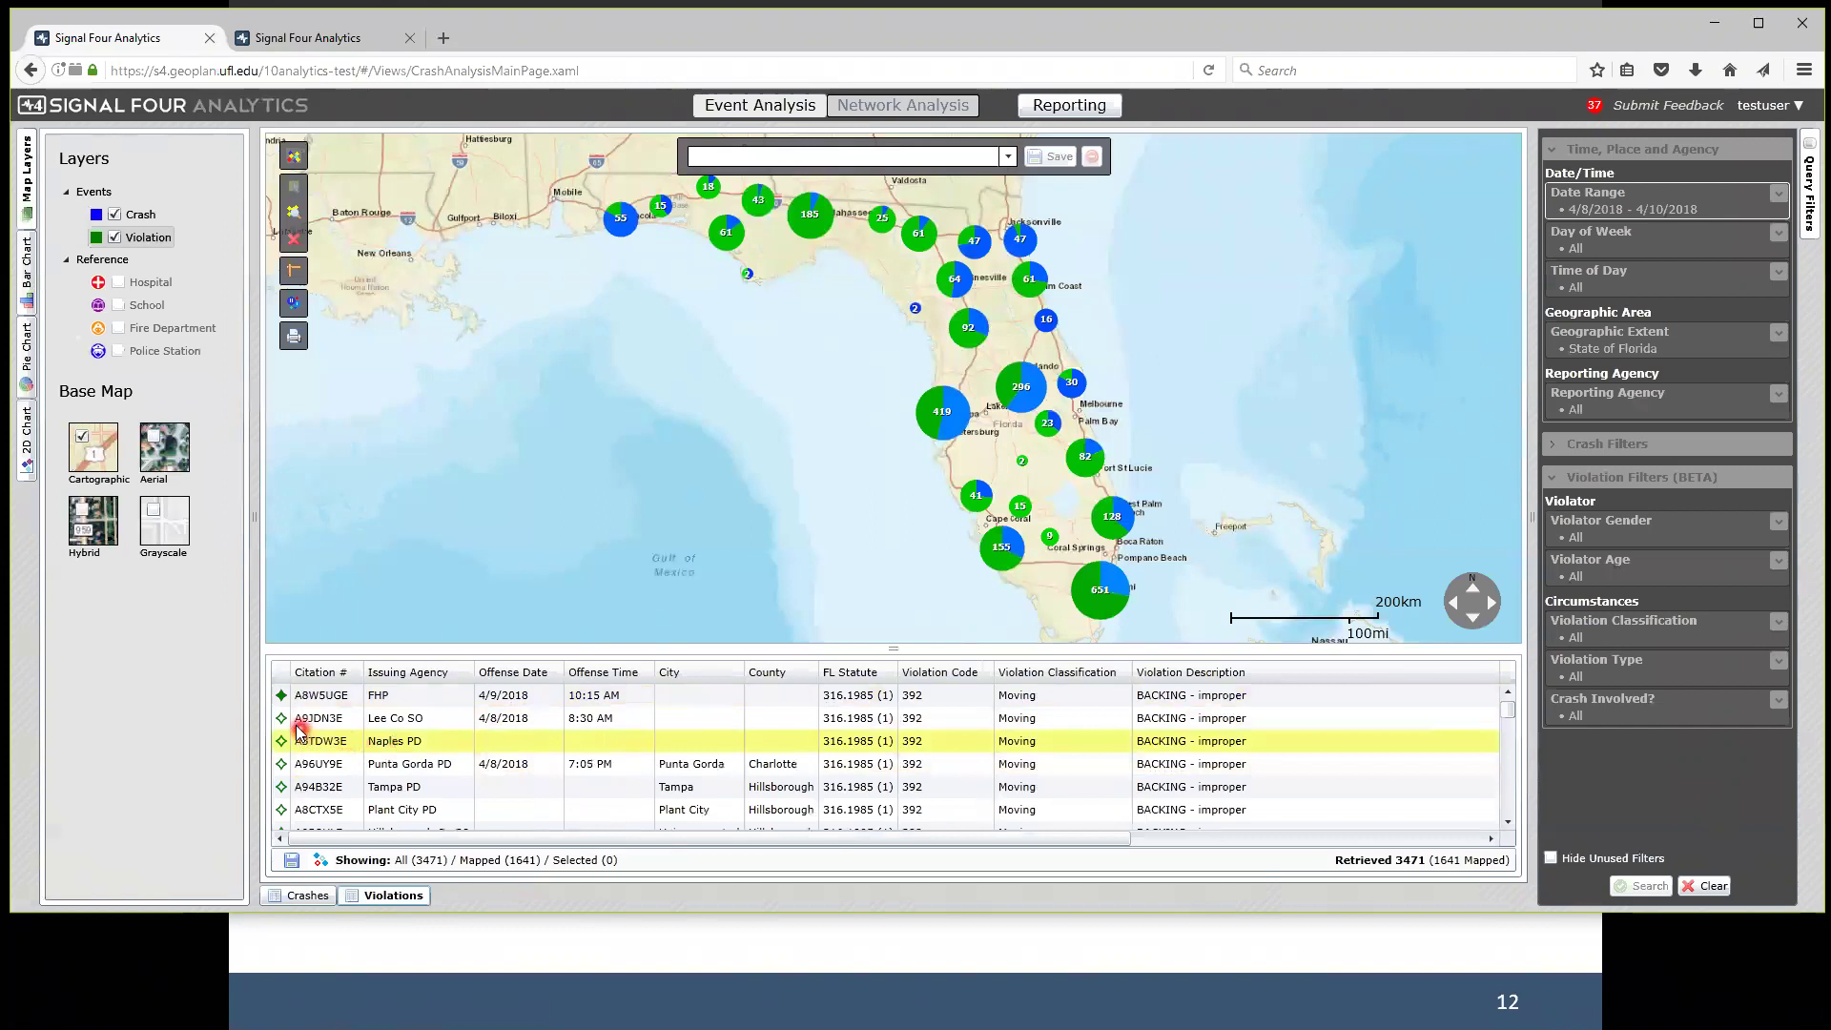
pyautogui.click(284, 766)
pyautogui.click(468, 758)
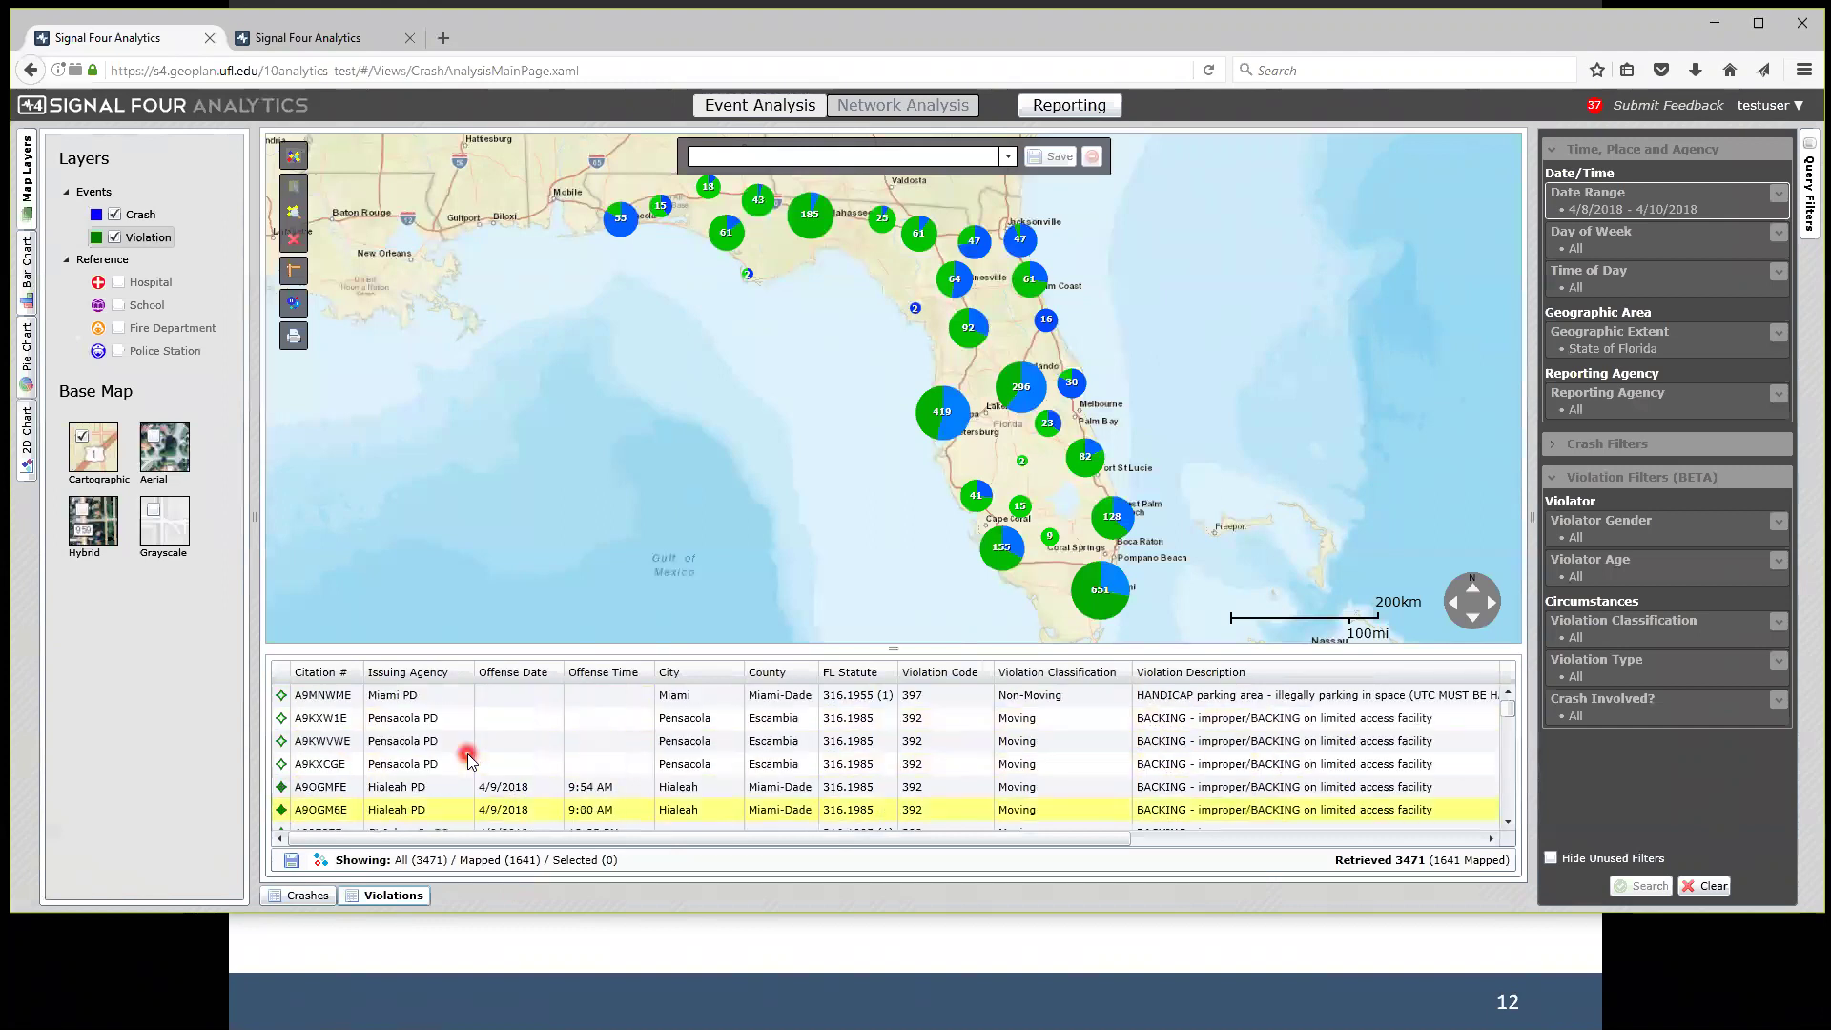
pyautogui.click(467, 758)
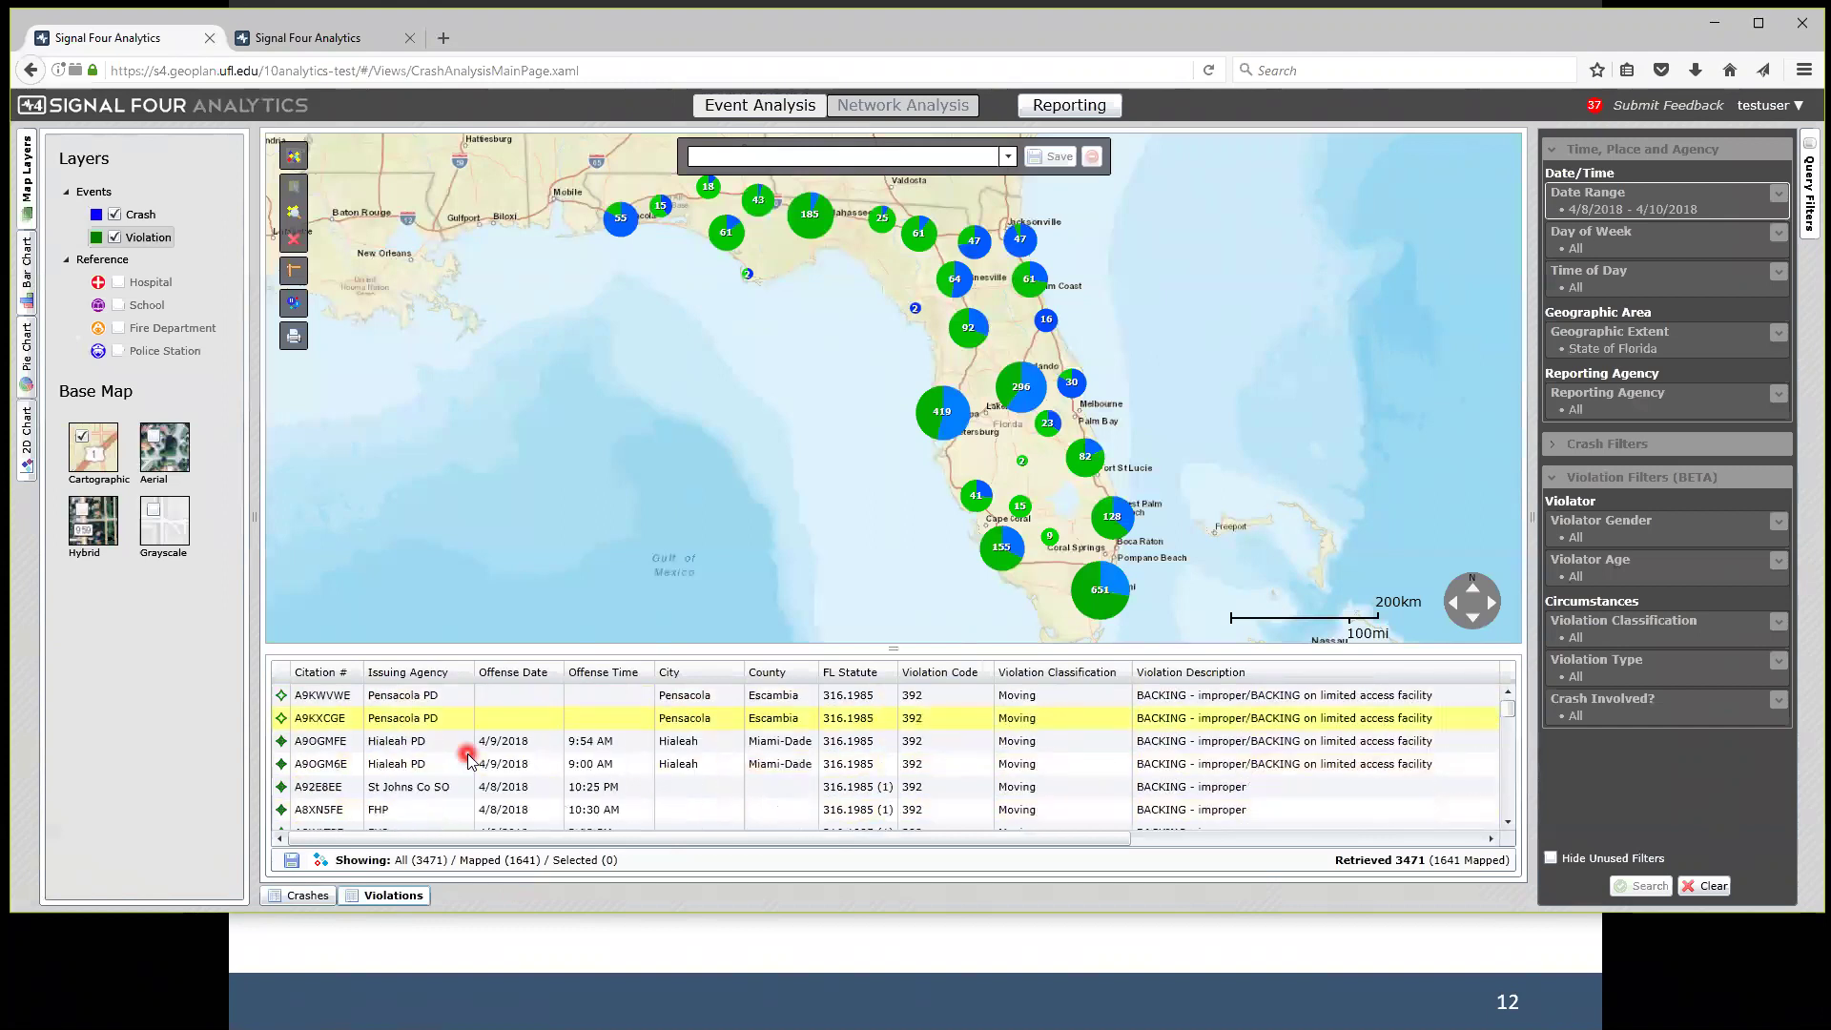
pyautogui.click(405, 761)
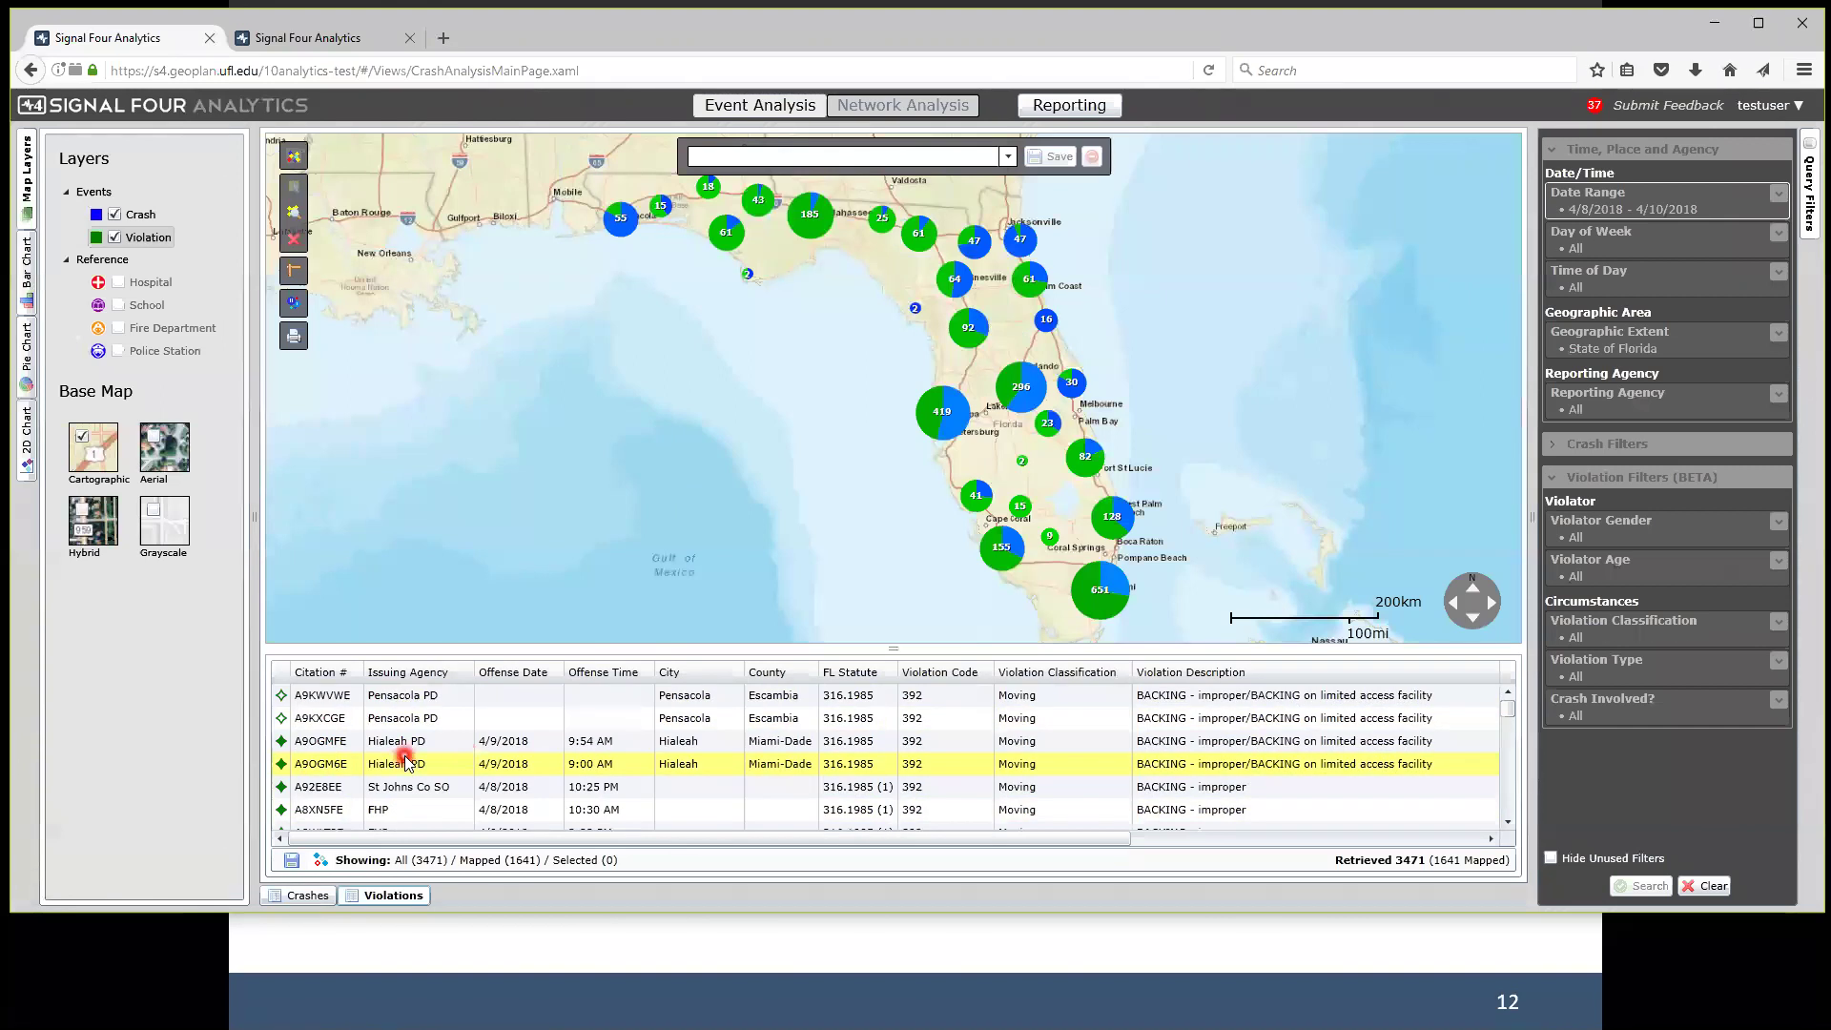
pyautogui.scroll(-1, 515, 758)
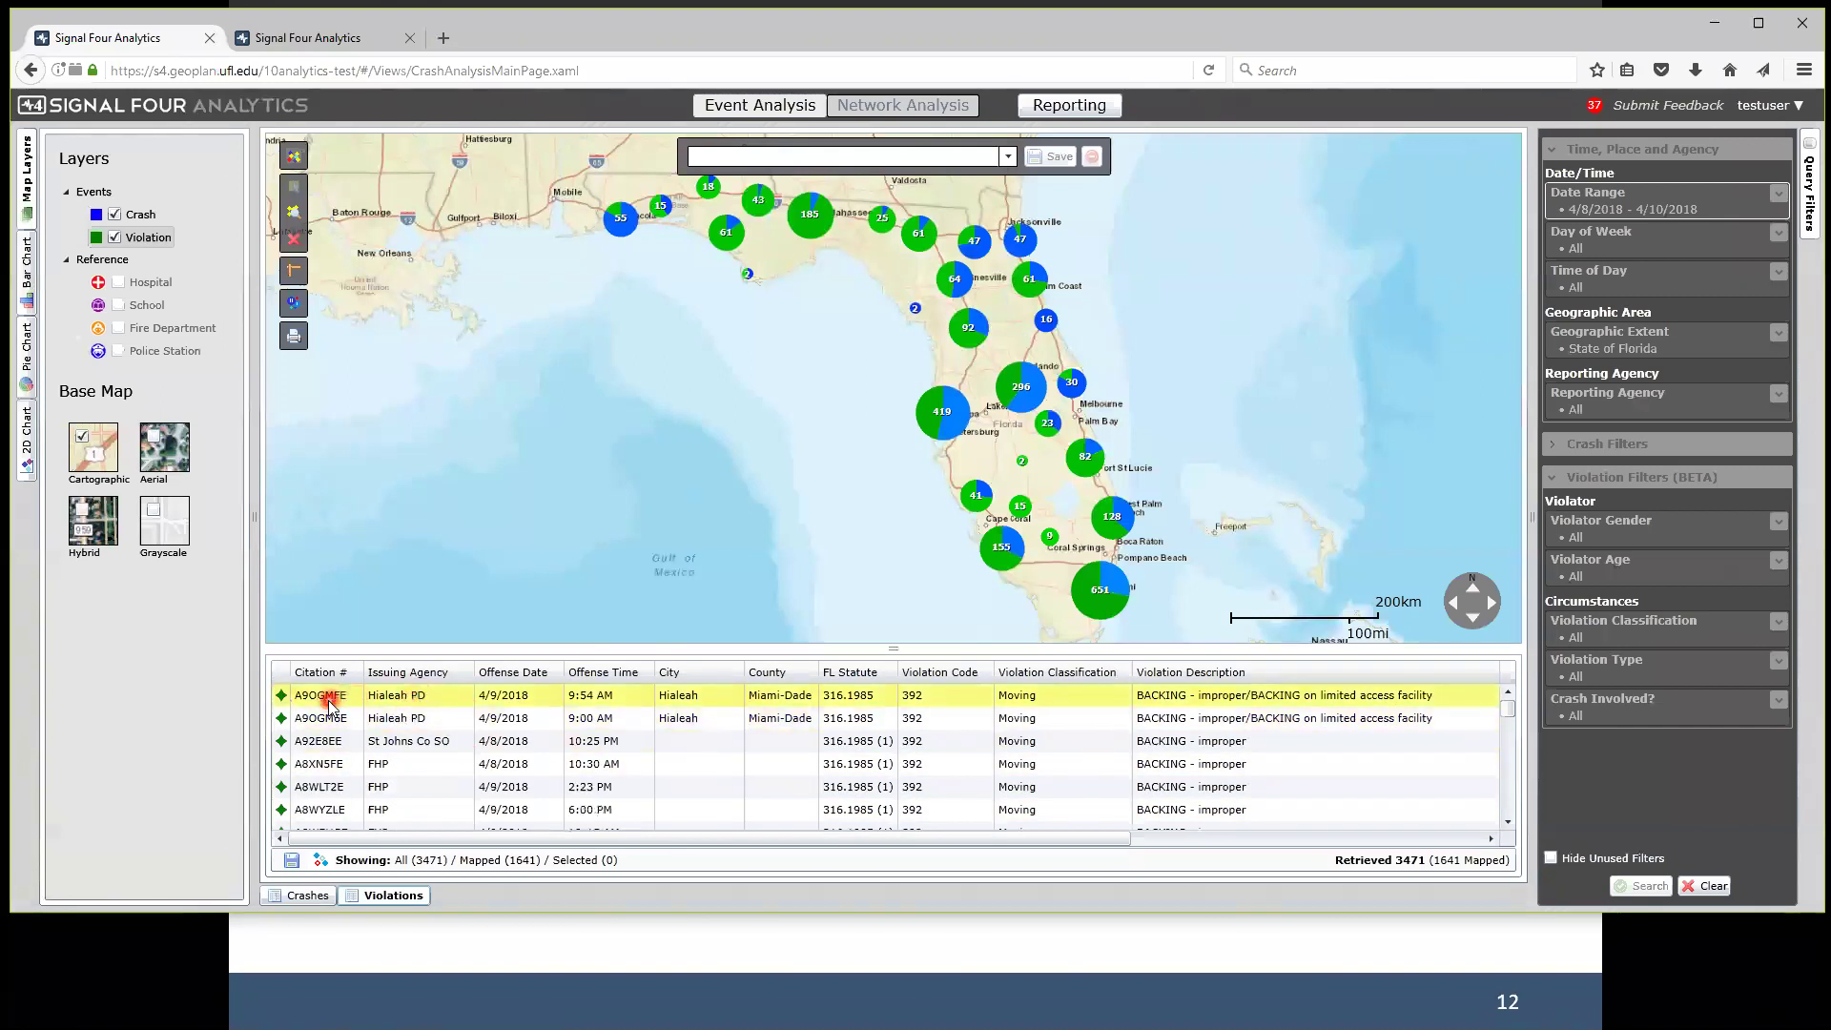
pyautogui.click(427, 694)
# Examine the remaining violations table columns, including Violator Gender, Violator Age and Crash Involved?, and return to the Citation # column.
pyautogui.moveTo(1066, 837); pyautogui.dragTo(1387, 839)
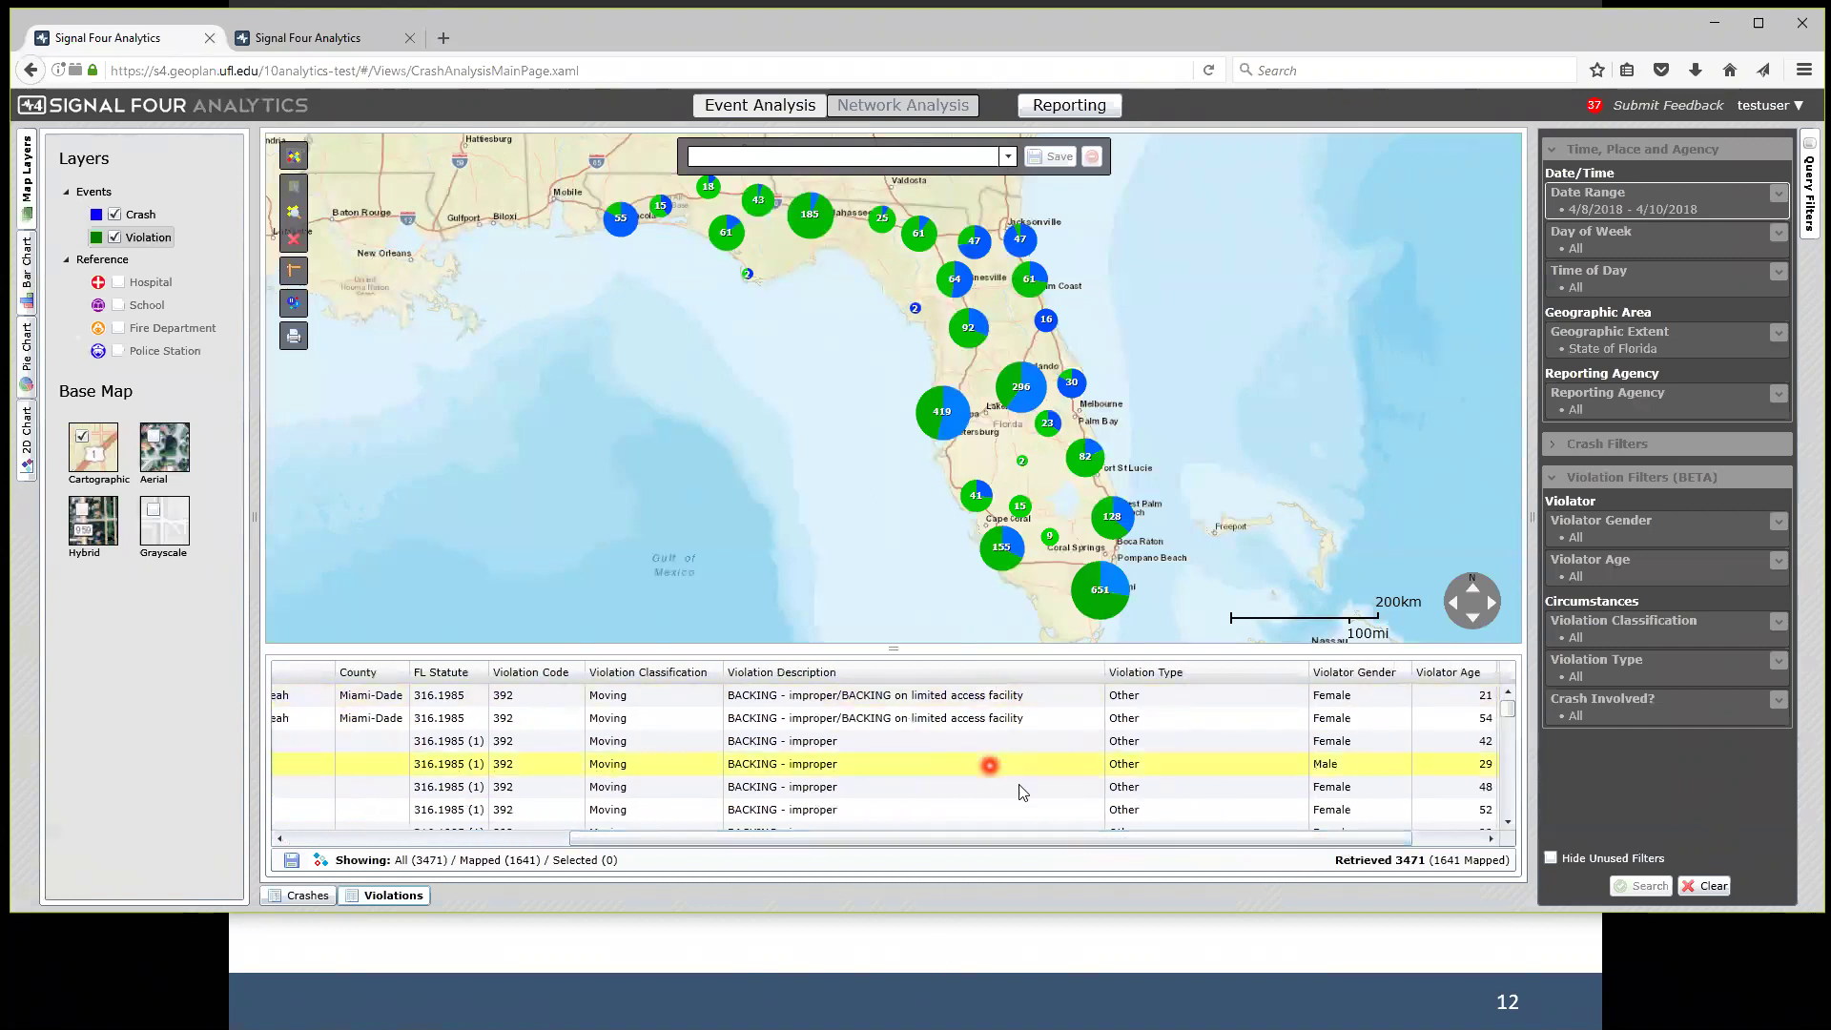
pyautogui.moveTo(1173, 838); pyautogui.dragTo(1303, 846)
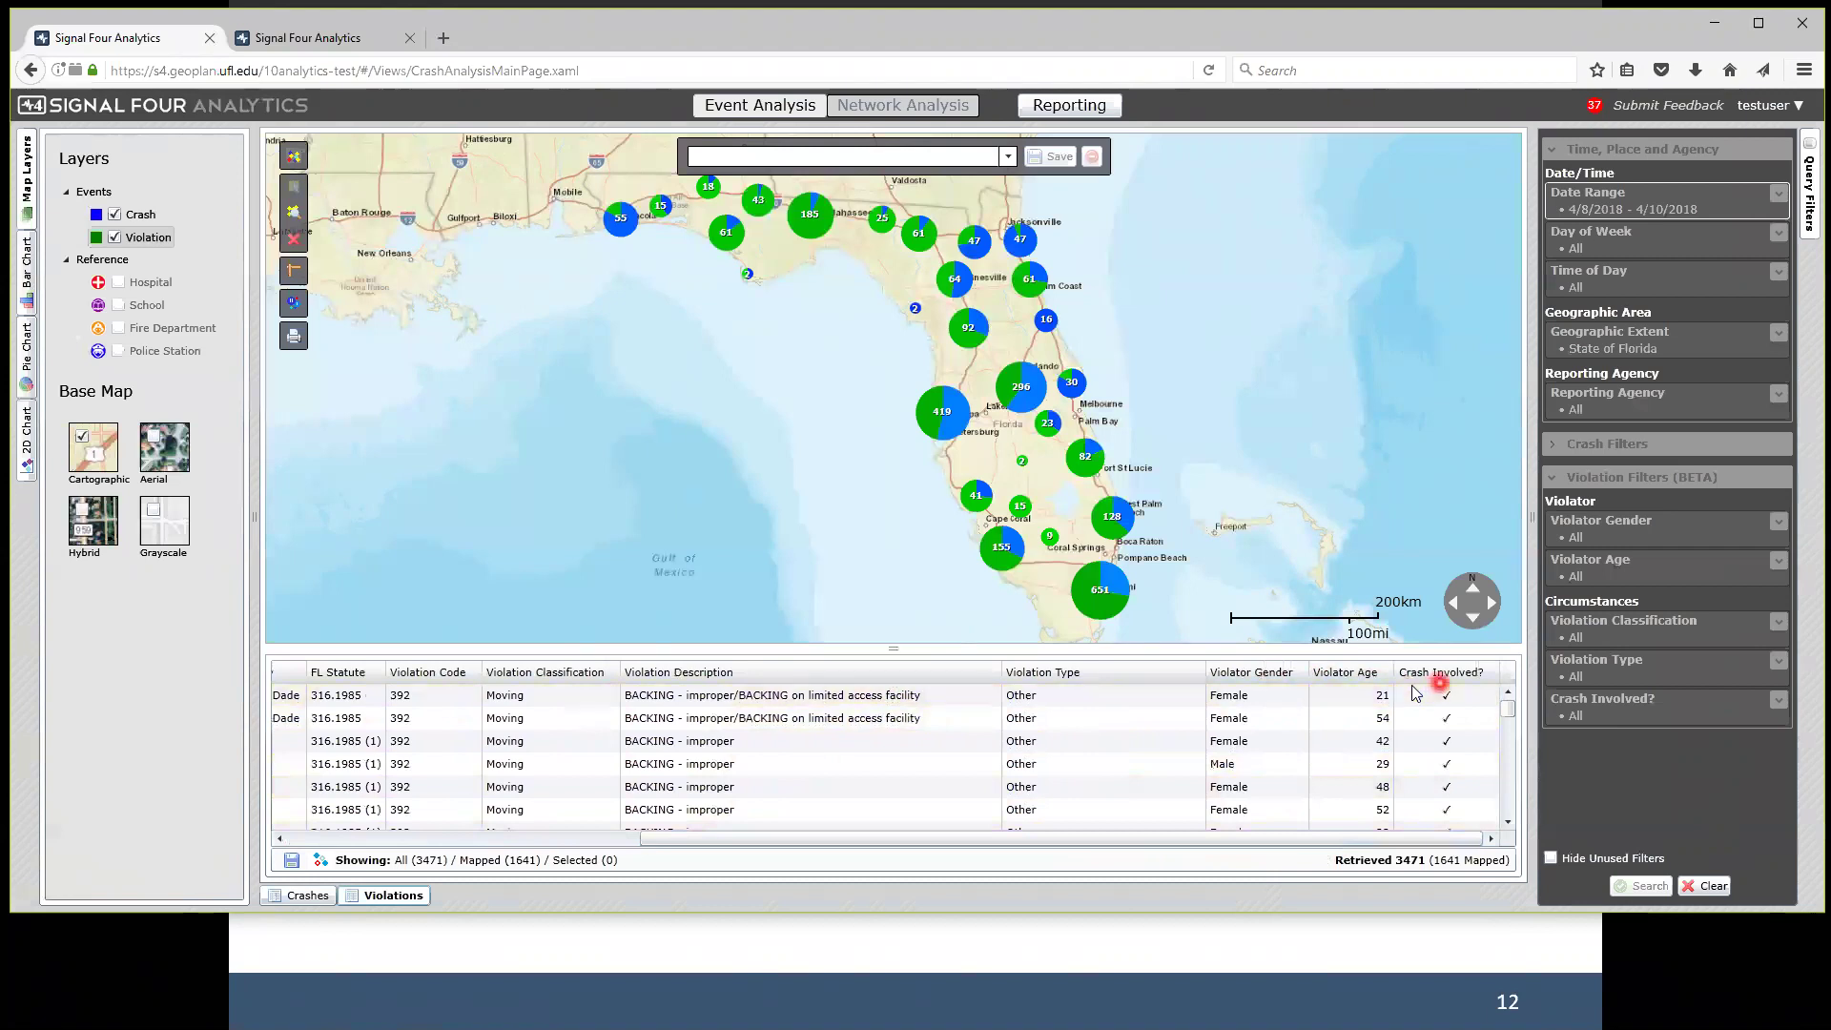
pyautogui.moveTo(1507, 706)
pyautogui.mouseDown()
pyautogui.moveTo(1517, 724)
pyautogui.moveTo(1512, 702)
pyautogui.mouseUp()
pyautogui.click(1425, 841)
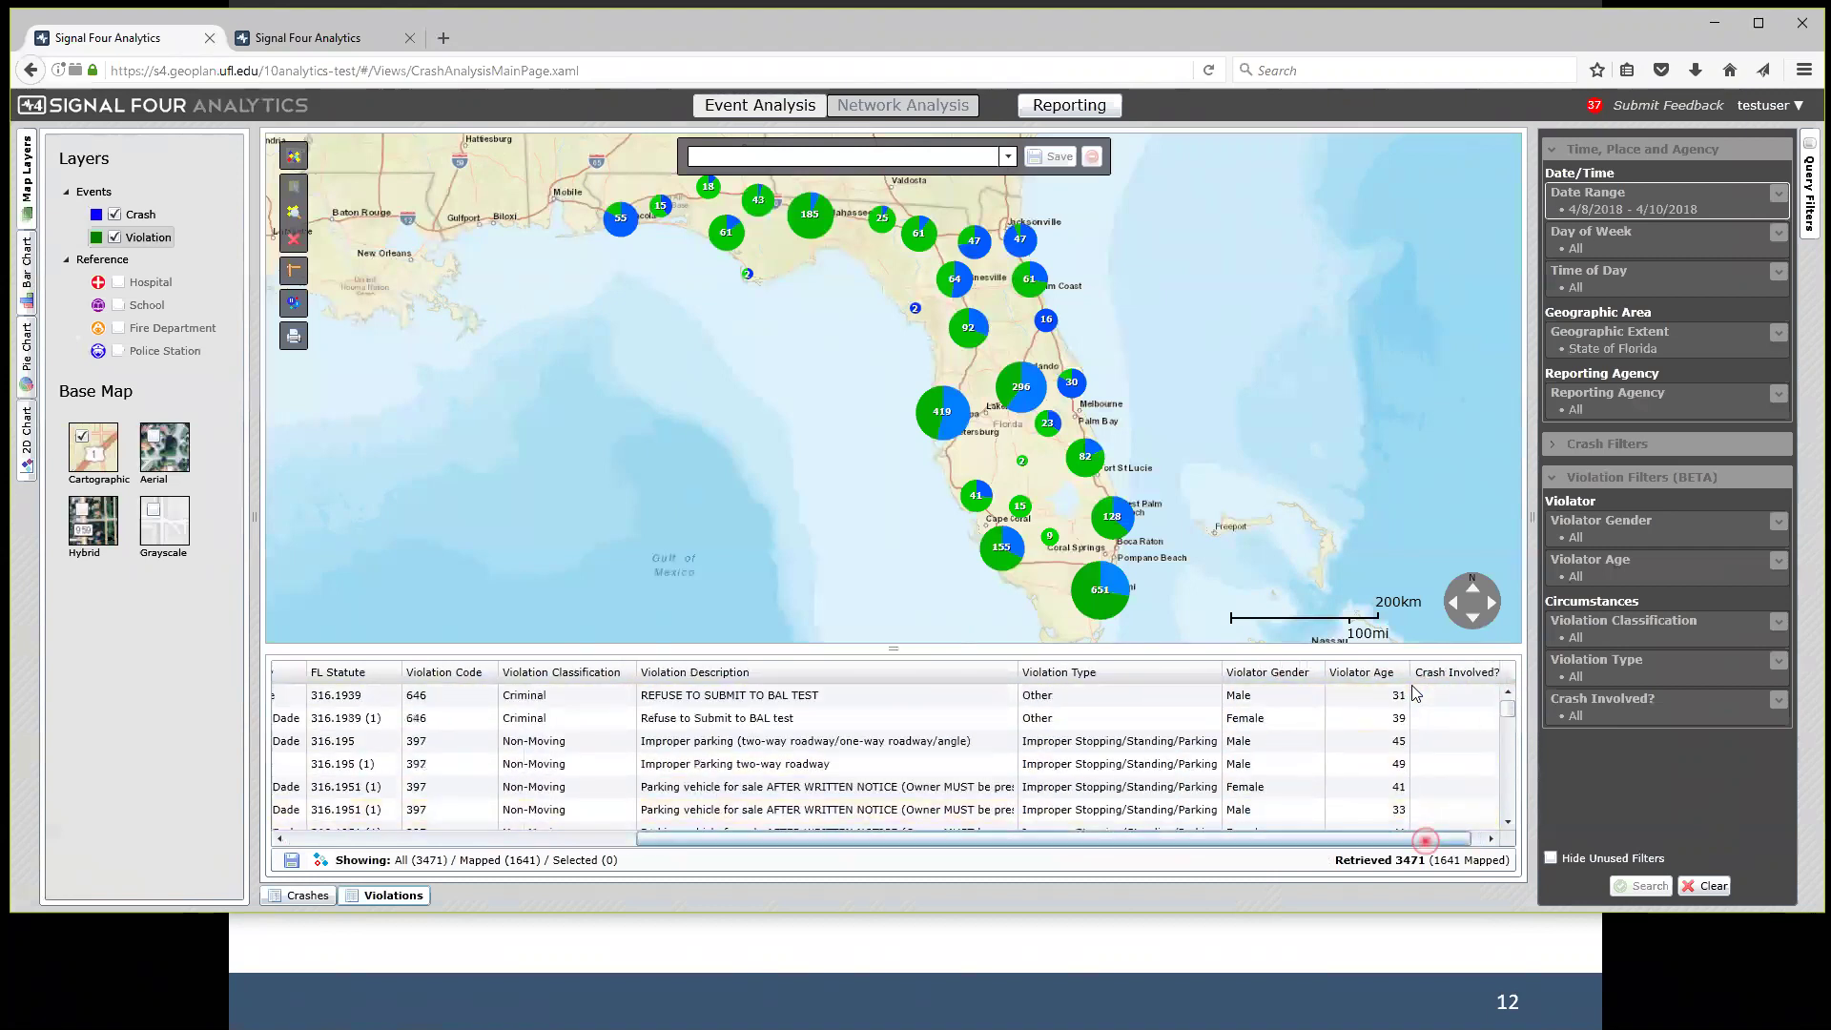
pyautogui.moveTo(1424, 841); pyautogui.dragTo(1452, 843)
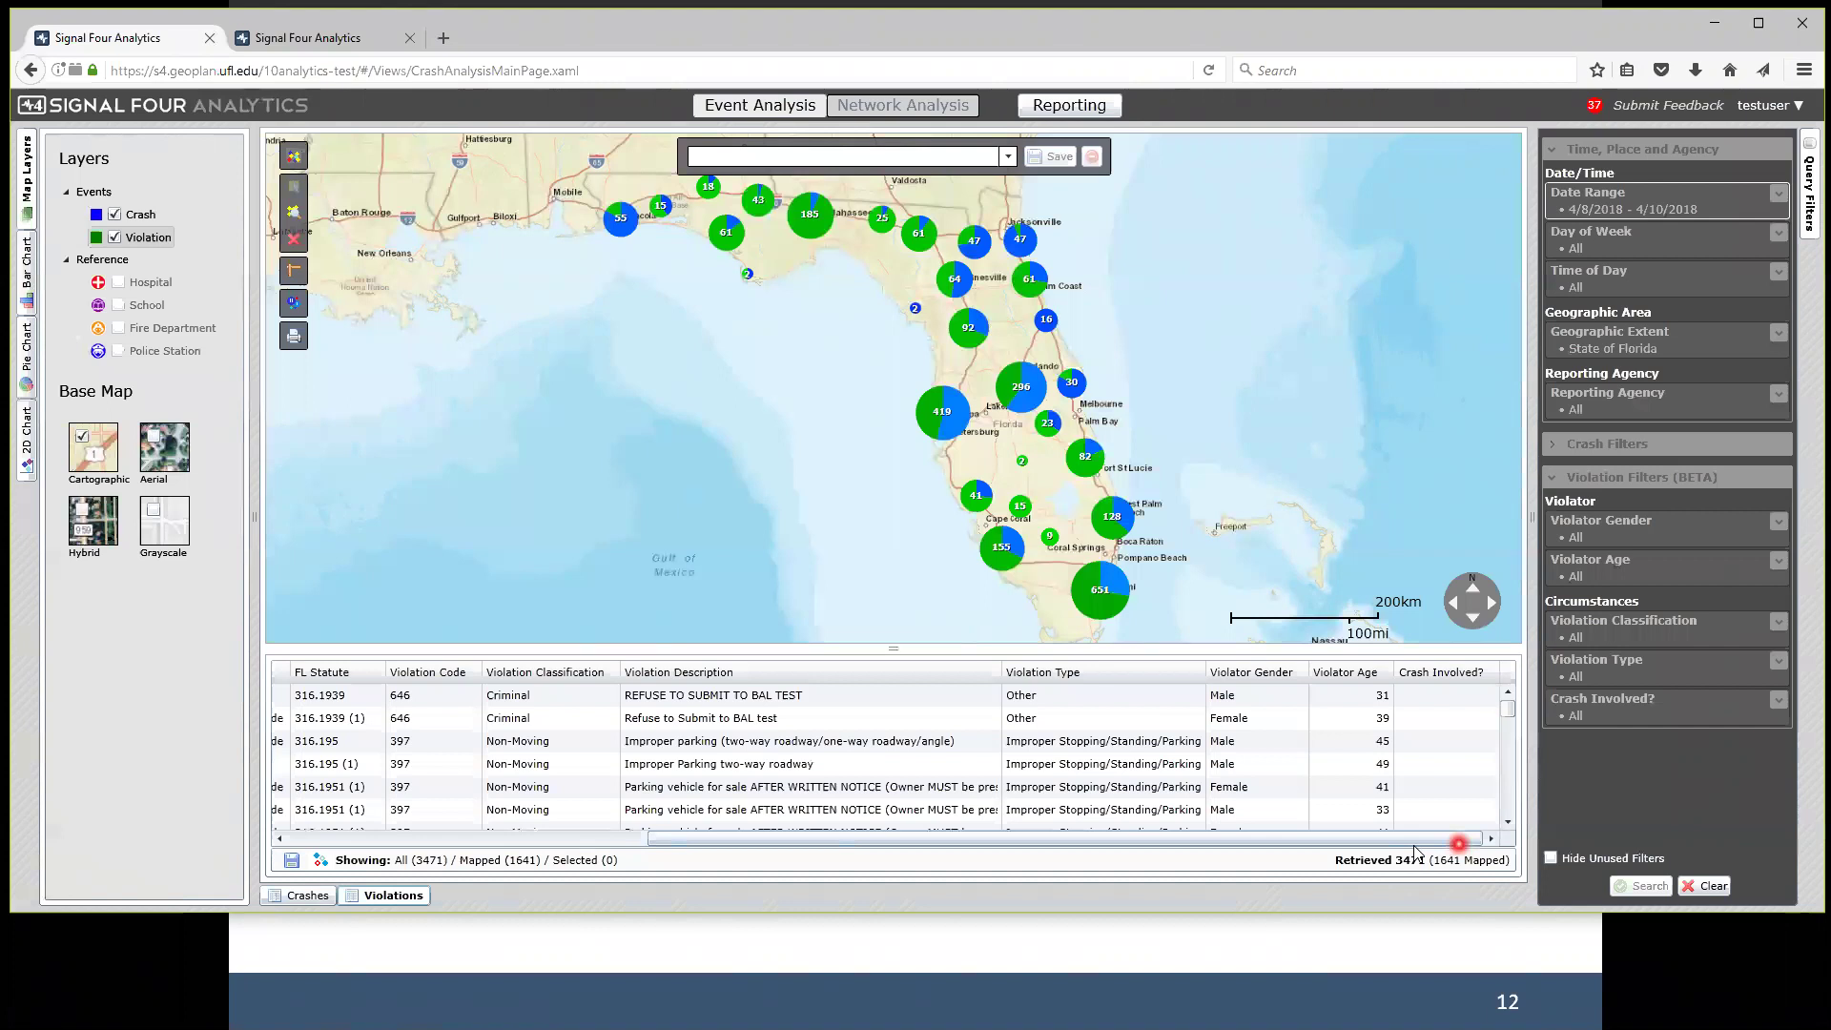
pyautogui.moveTo(1458, 844); pyautogui.dragTo(1100, 839)
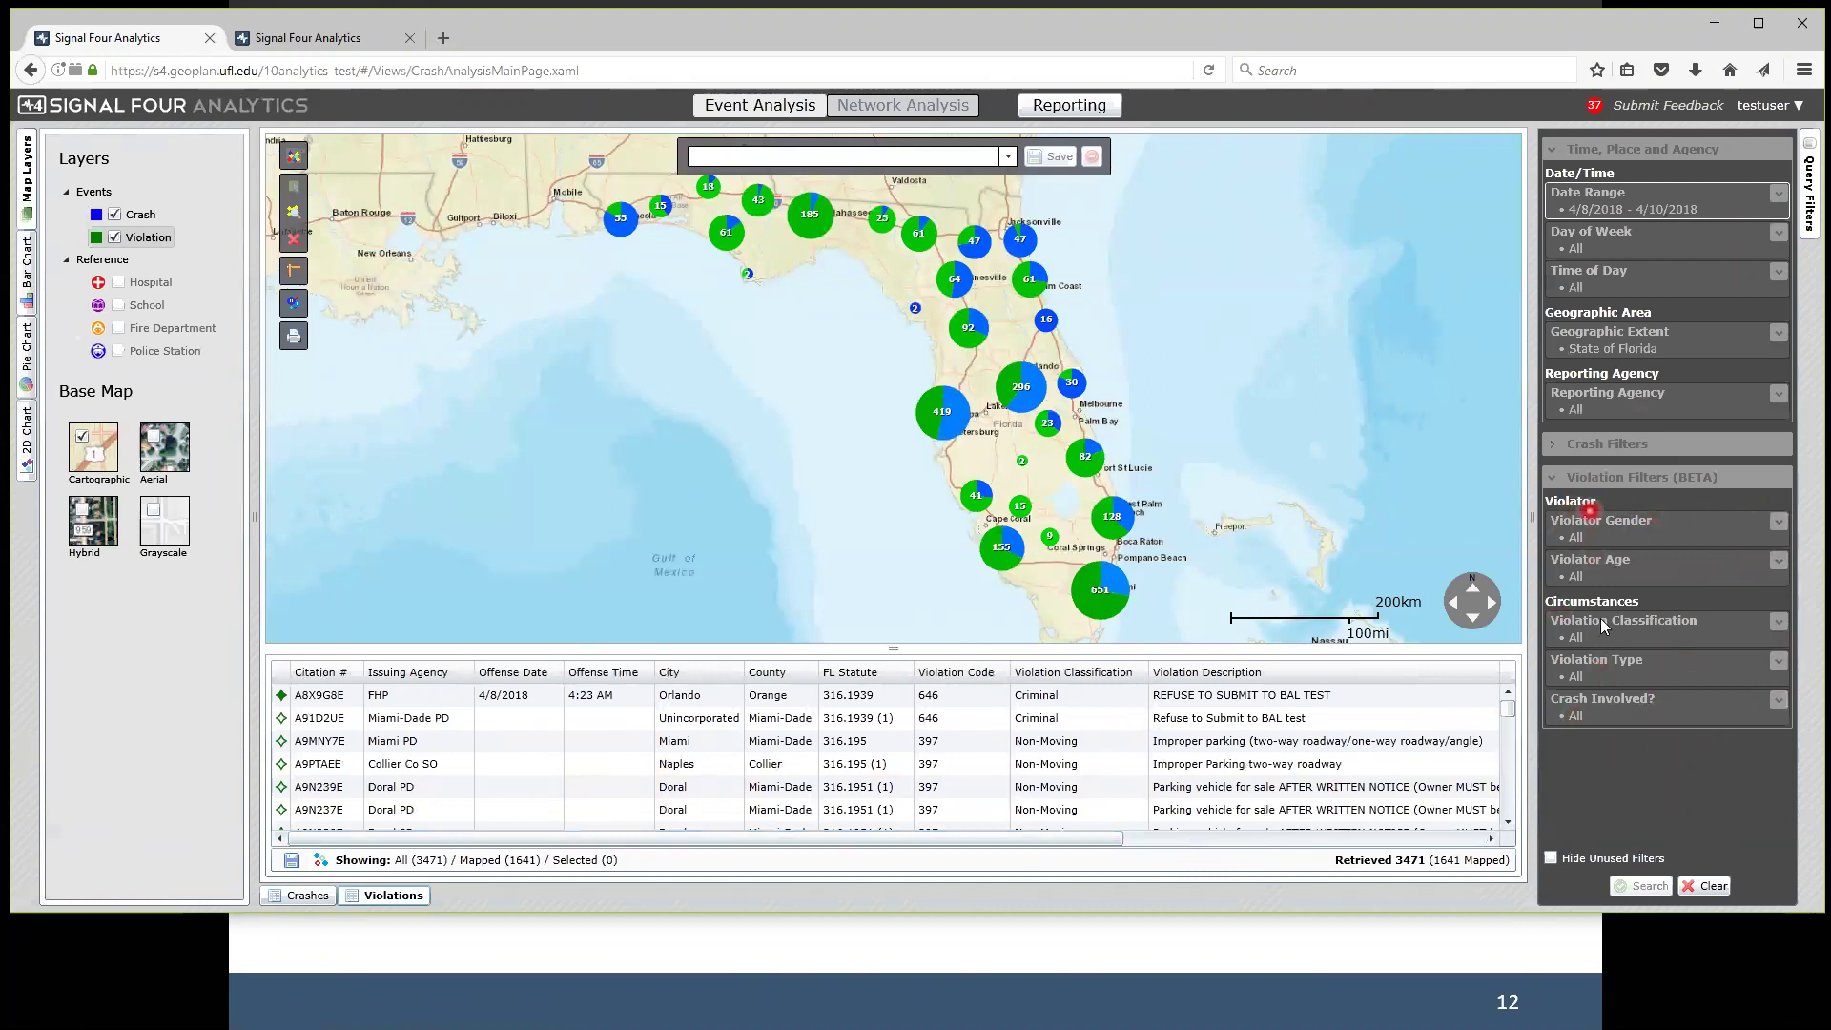
# Examine the choices offered by the Violator Gender, Violator Age, Violation Classification and Crash Involved? filters.
pyautogui.click(1775, 520)
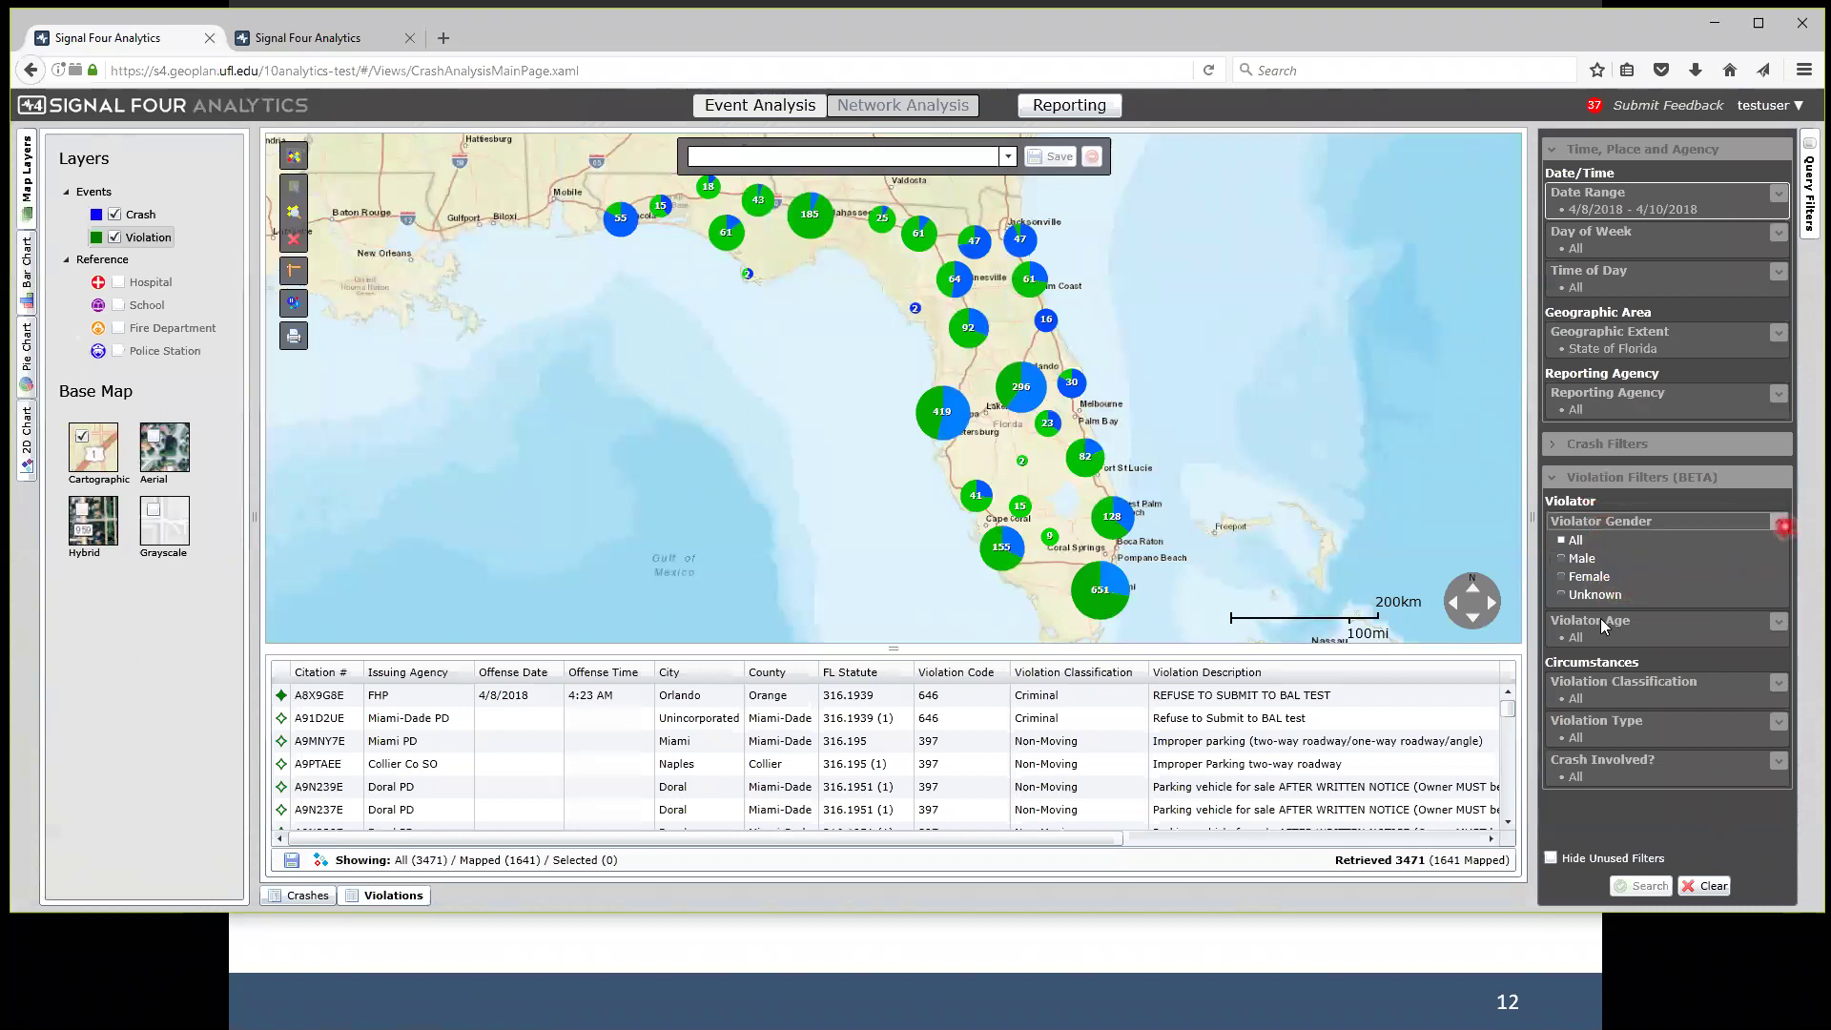
pyautogui.click(1780, 523)
pyautogui.click(1780, 563)
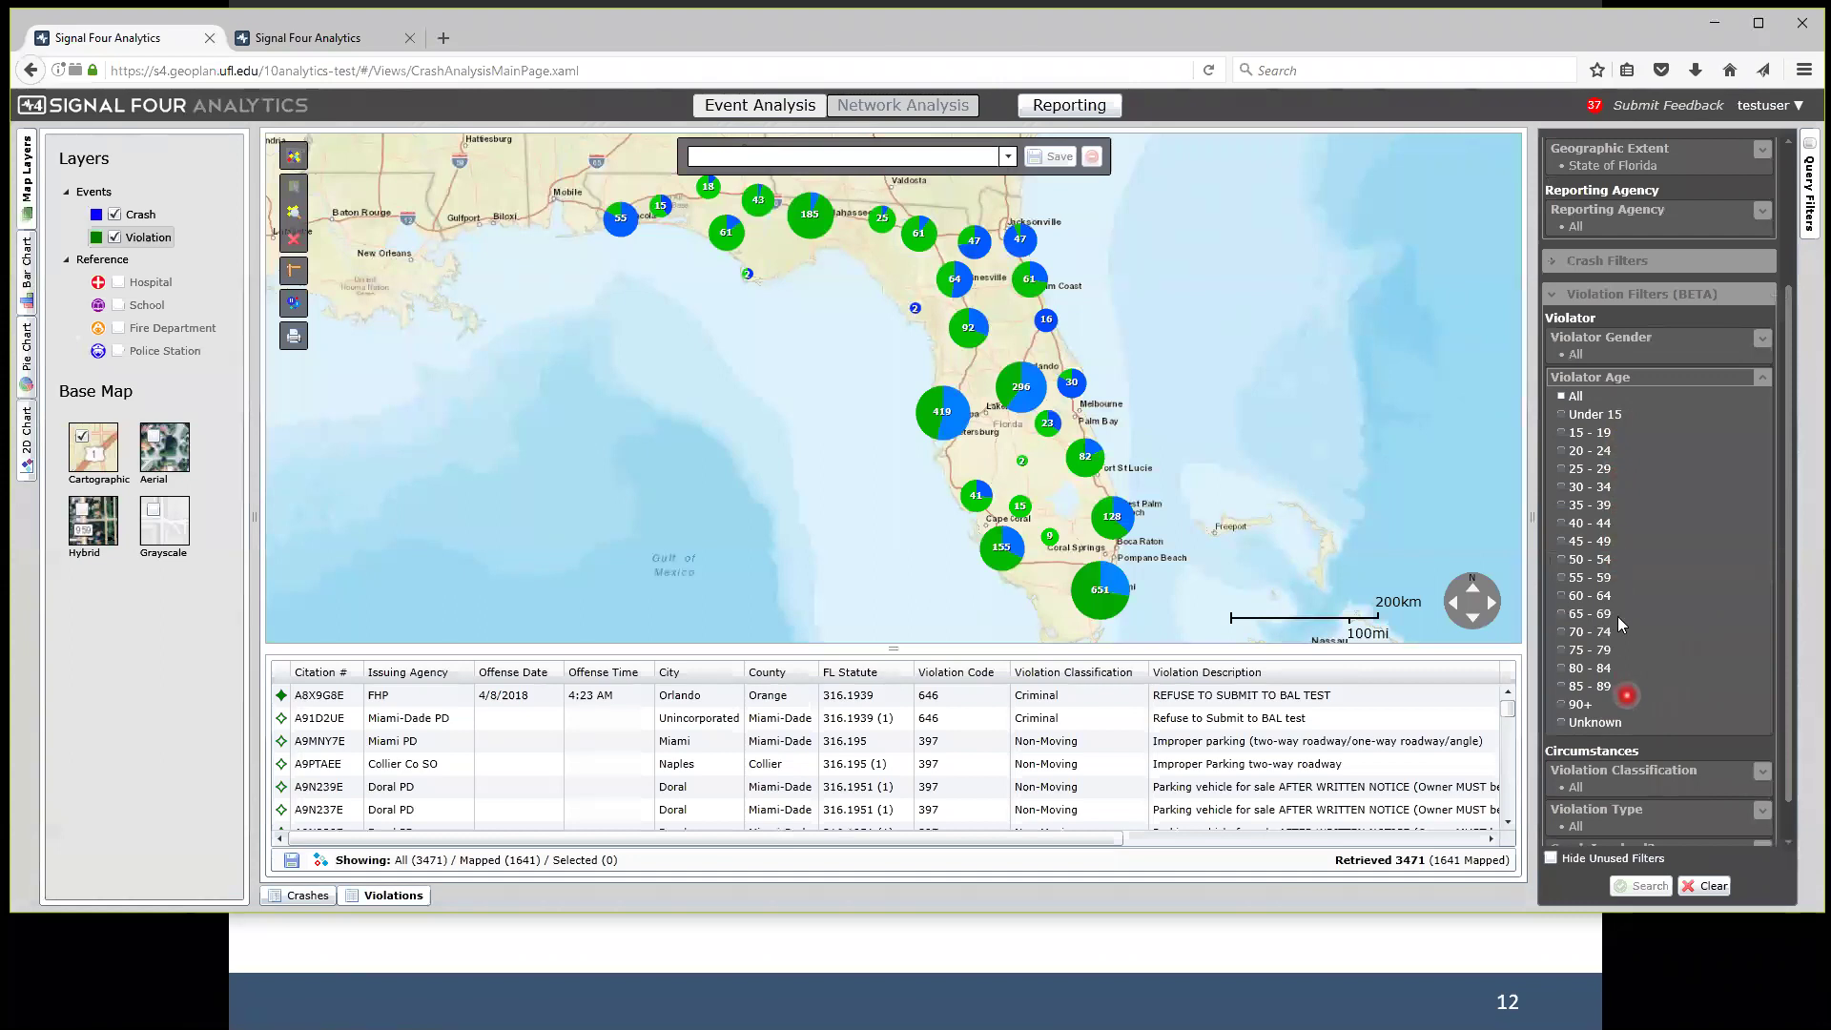
pyautogui.click(1762, 382)
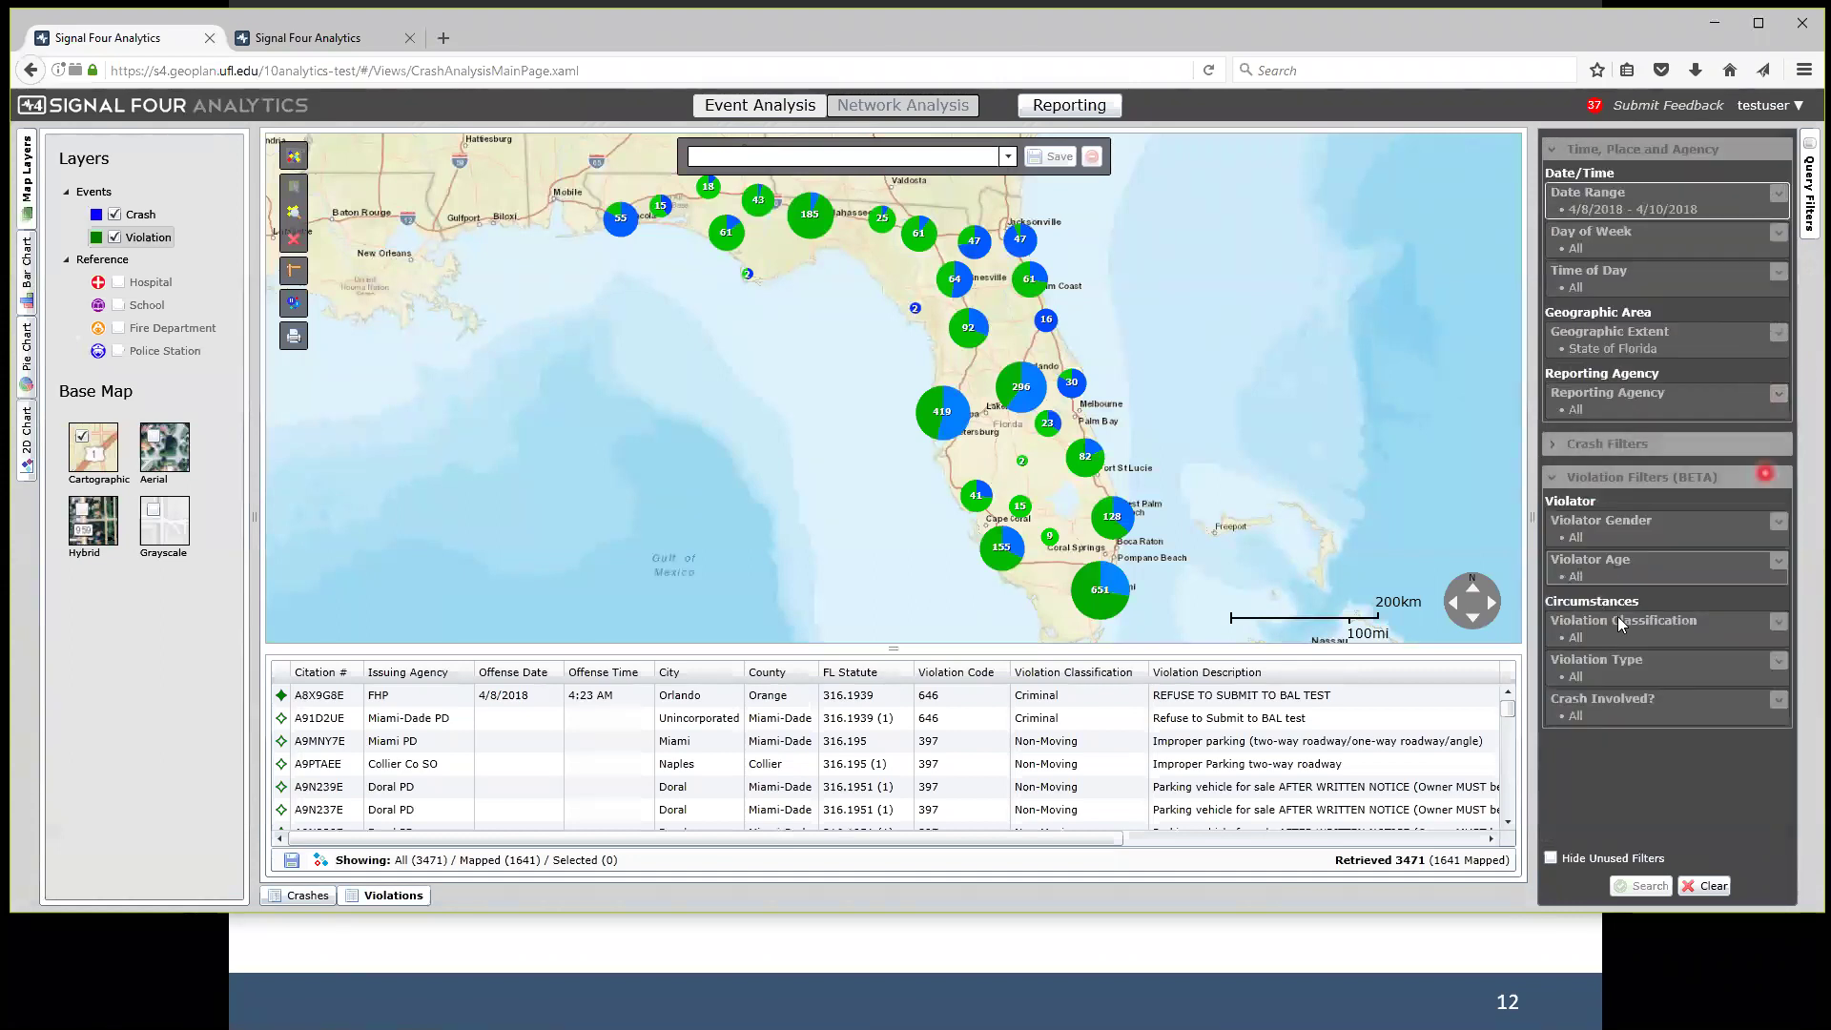
pyautogui.click(1776, 626)
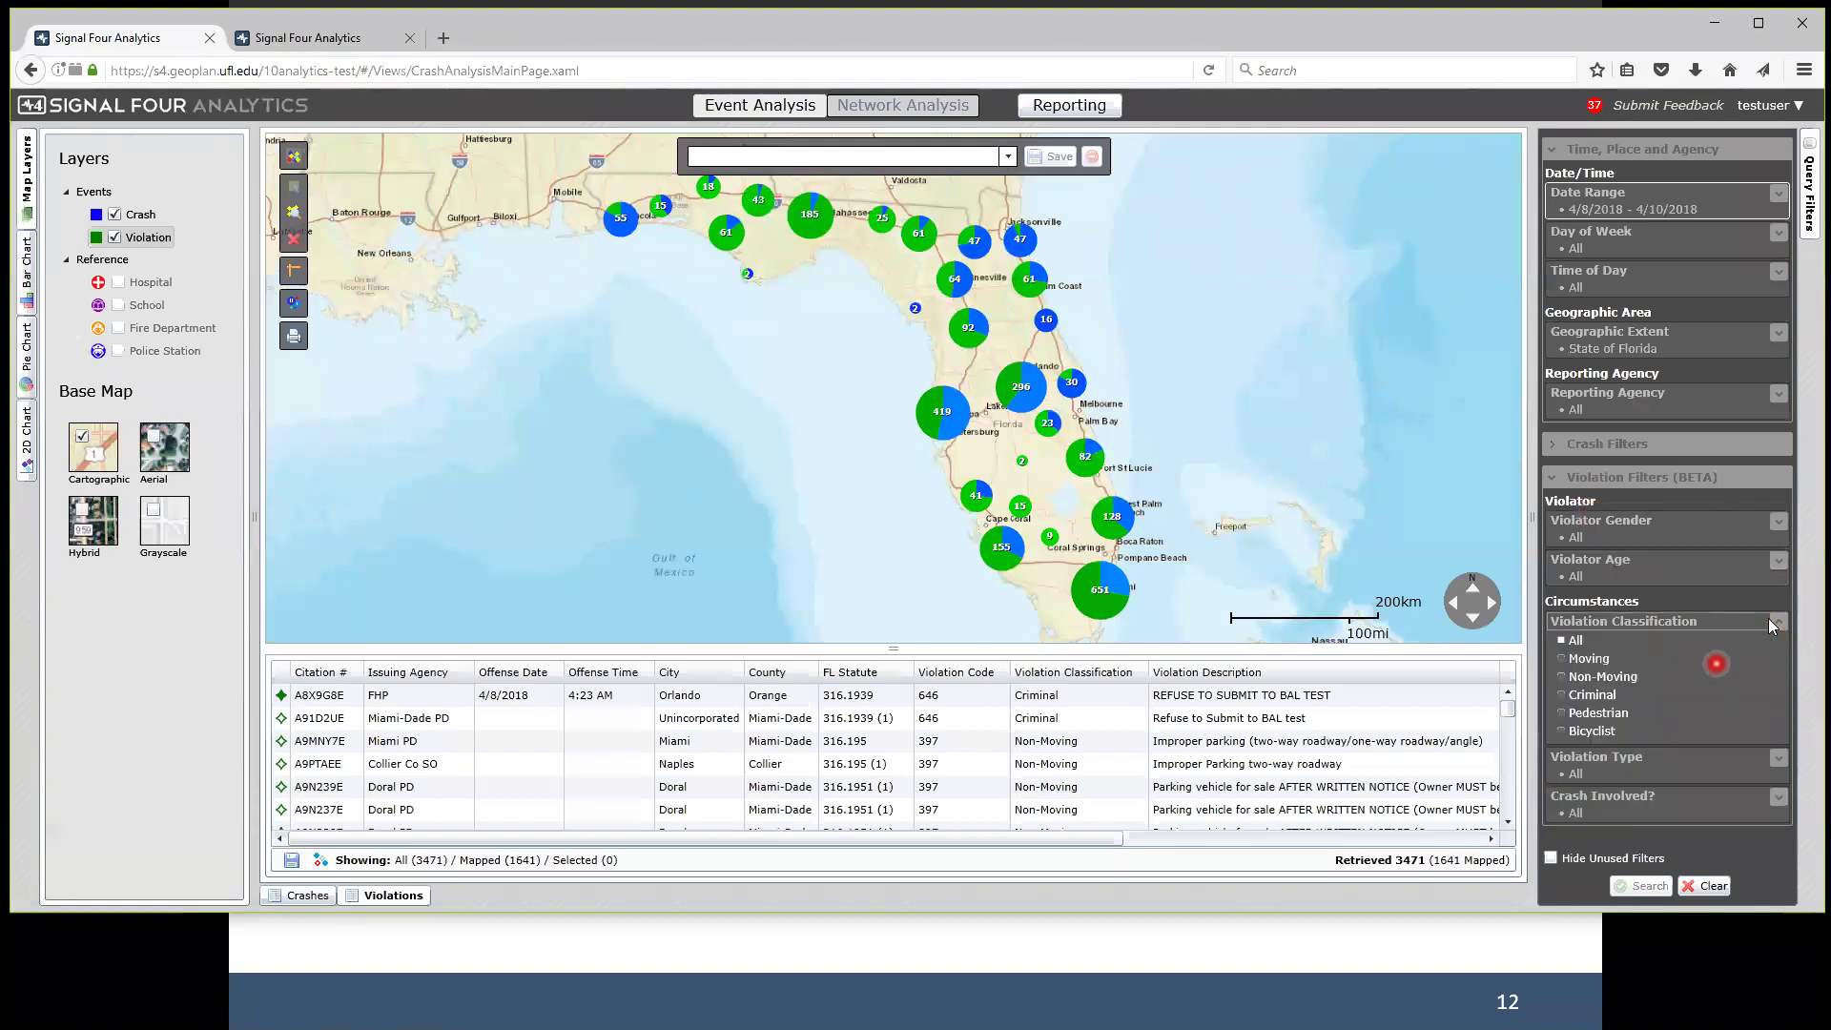
pyautogui.click(1776, 624)
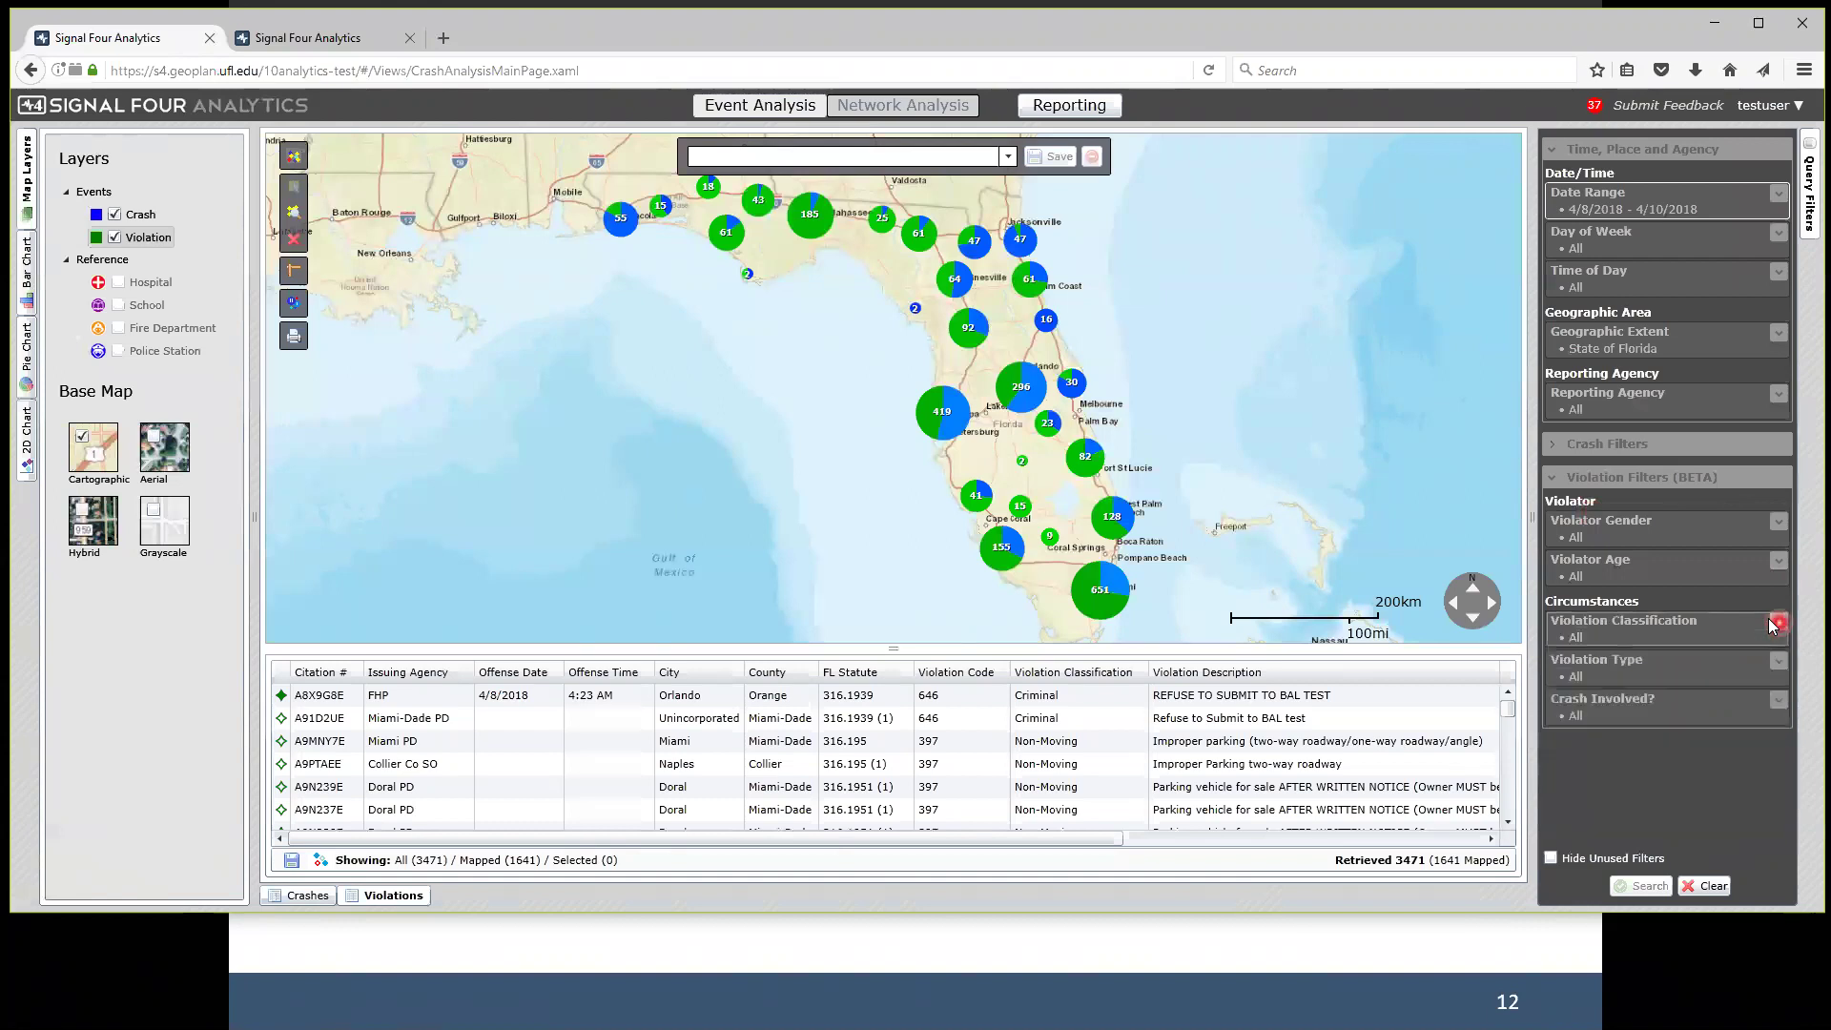
pyautogui.click(1779, 694)
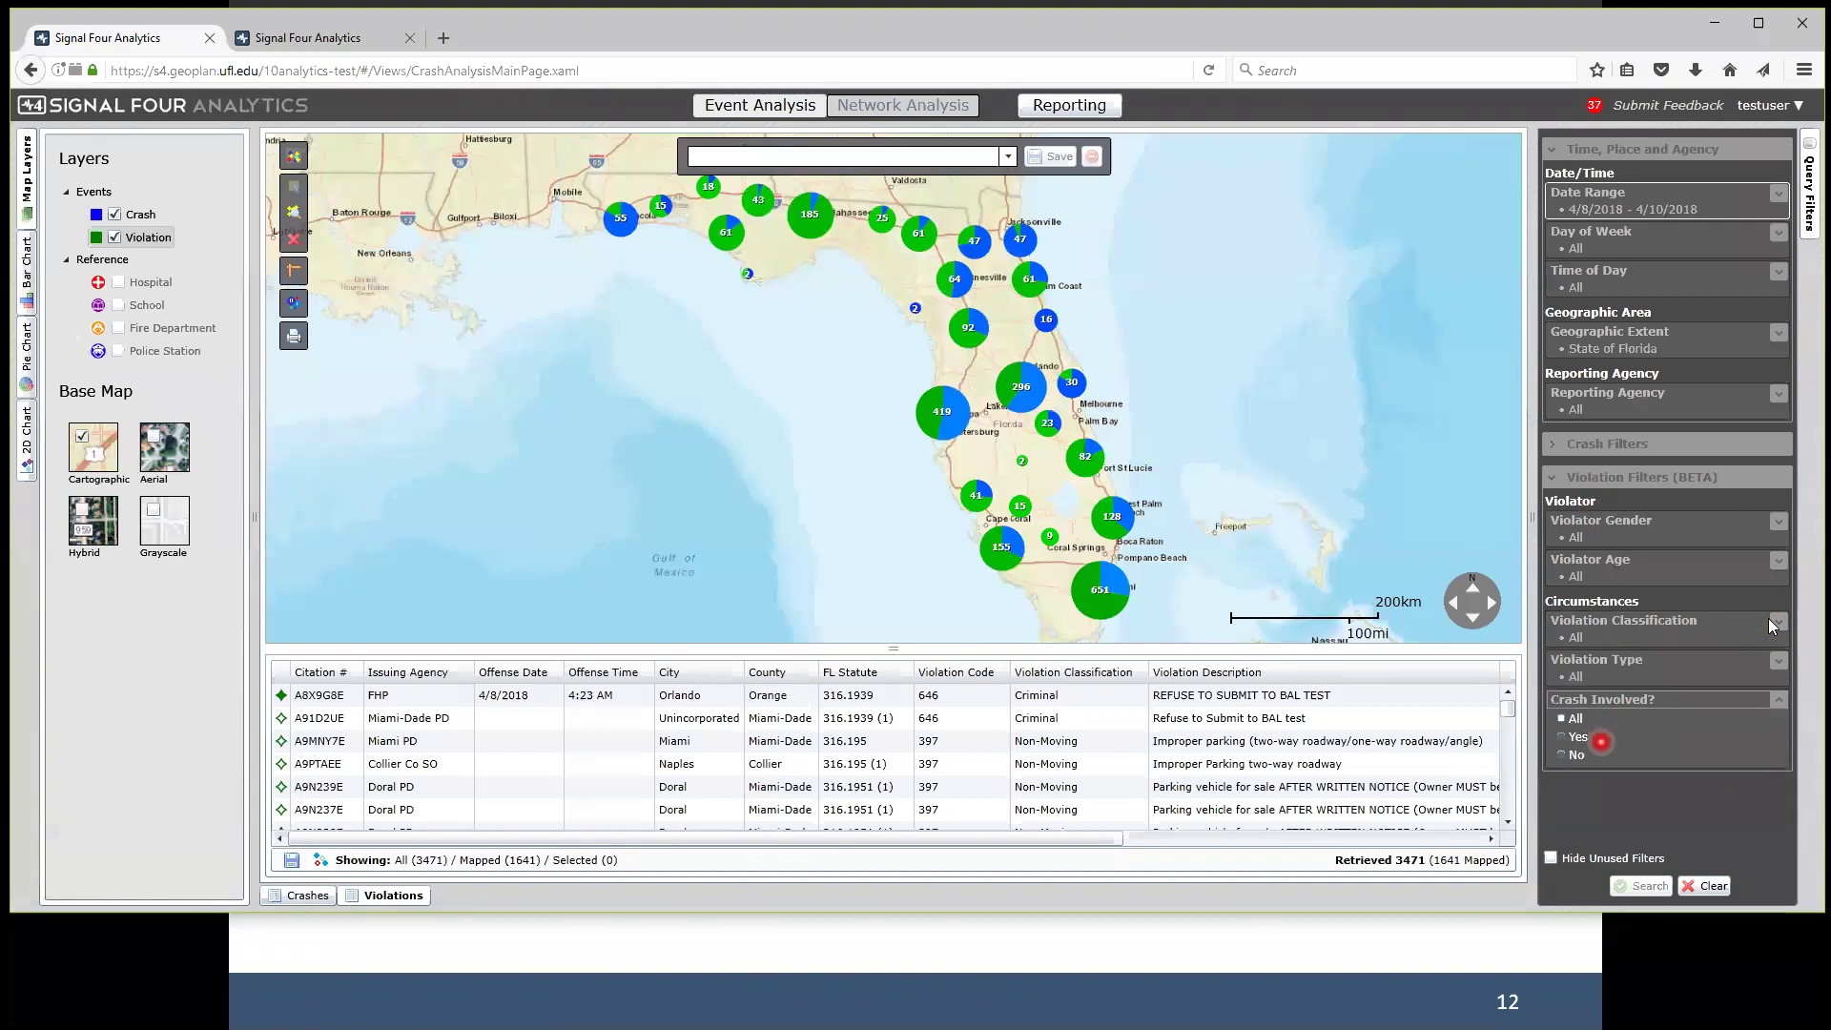
# Filter the events to those with Crash Involved? set to Yes and run the search.
pyautogui.click(1560, 737)
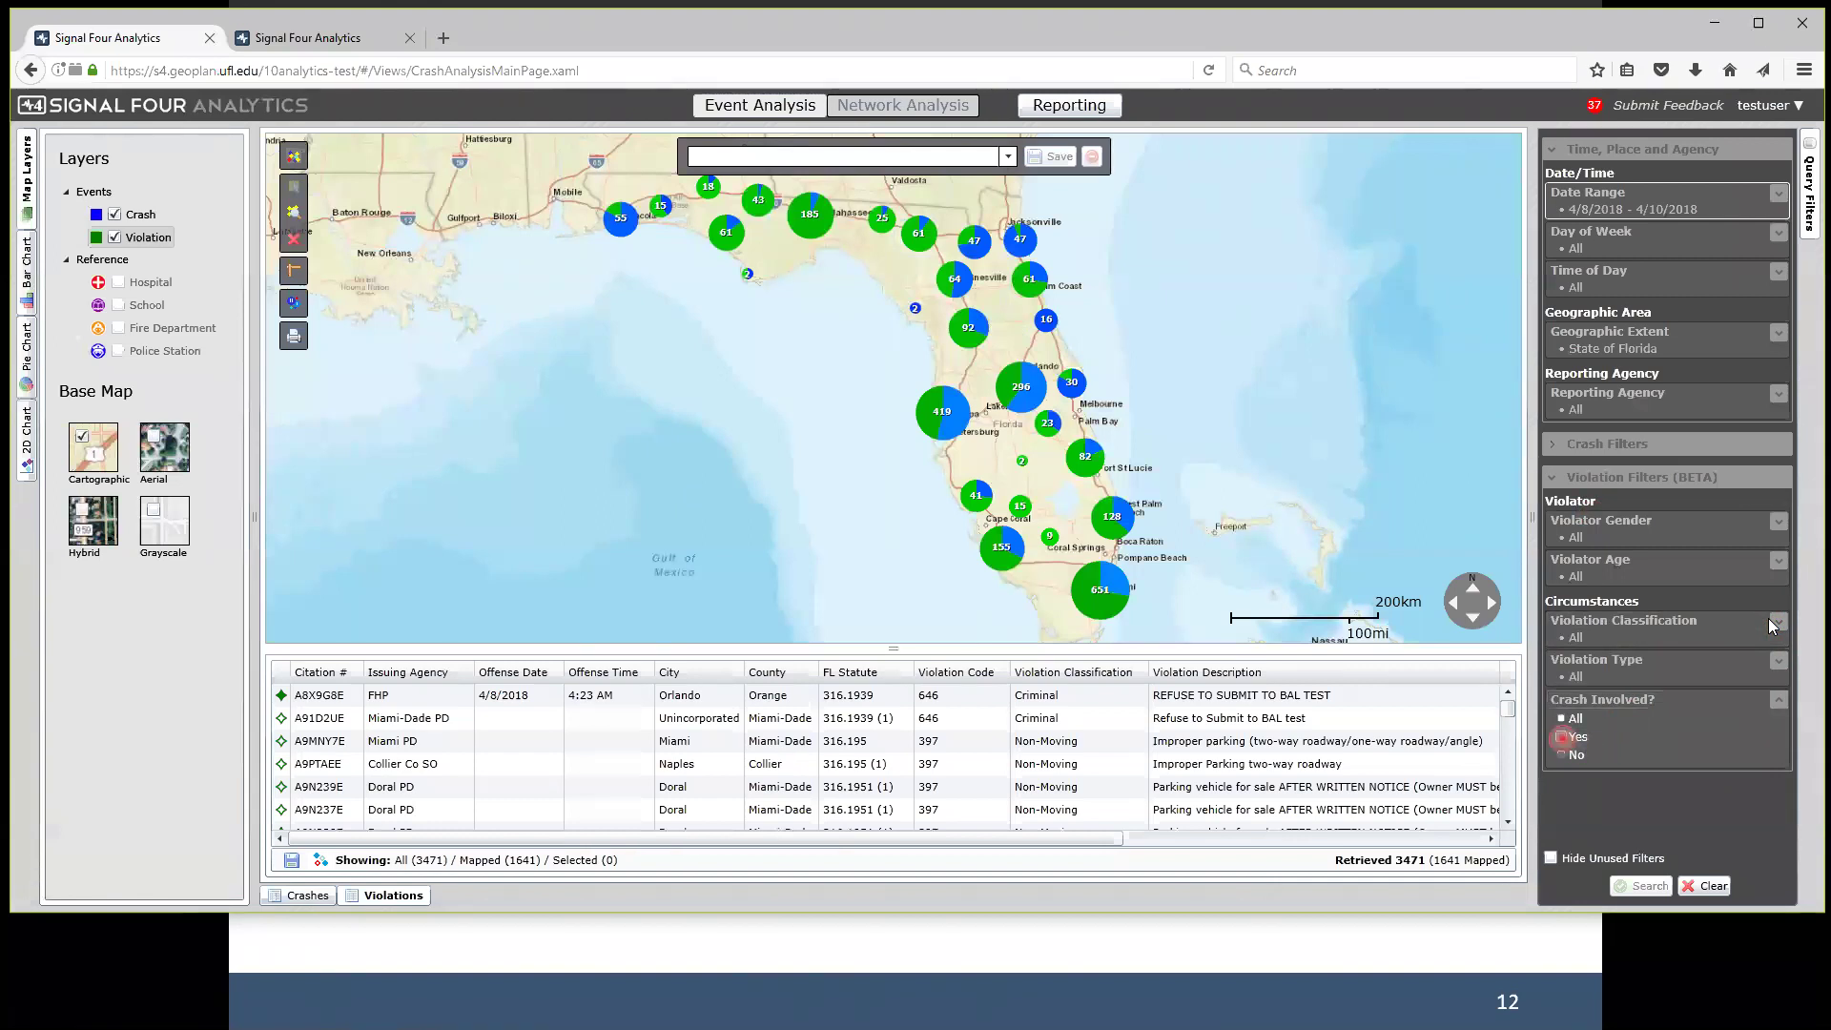
pyautogui.click(1649, 886)
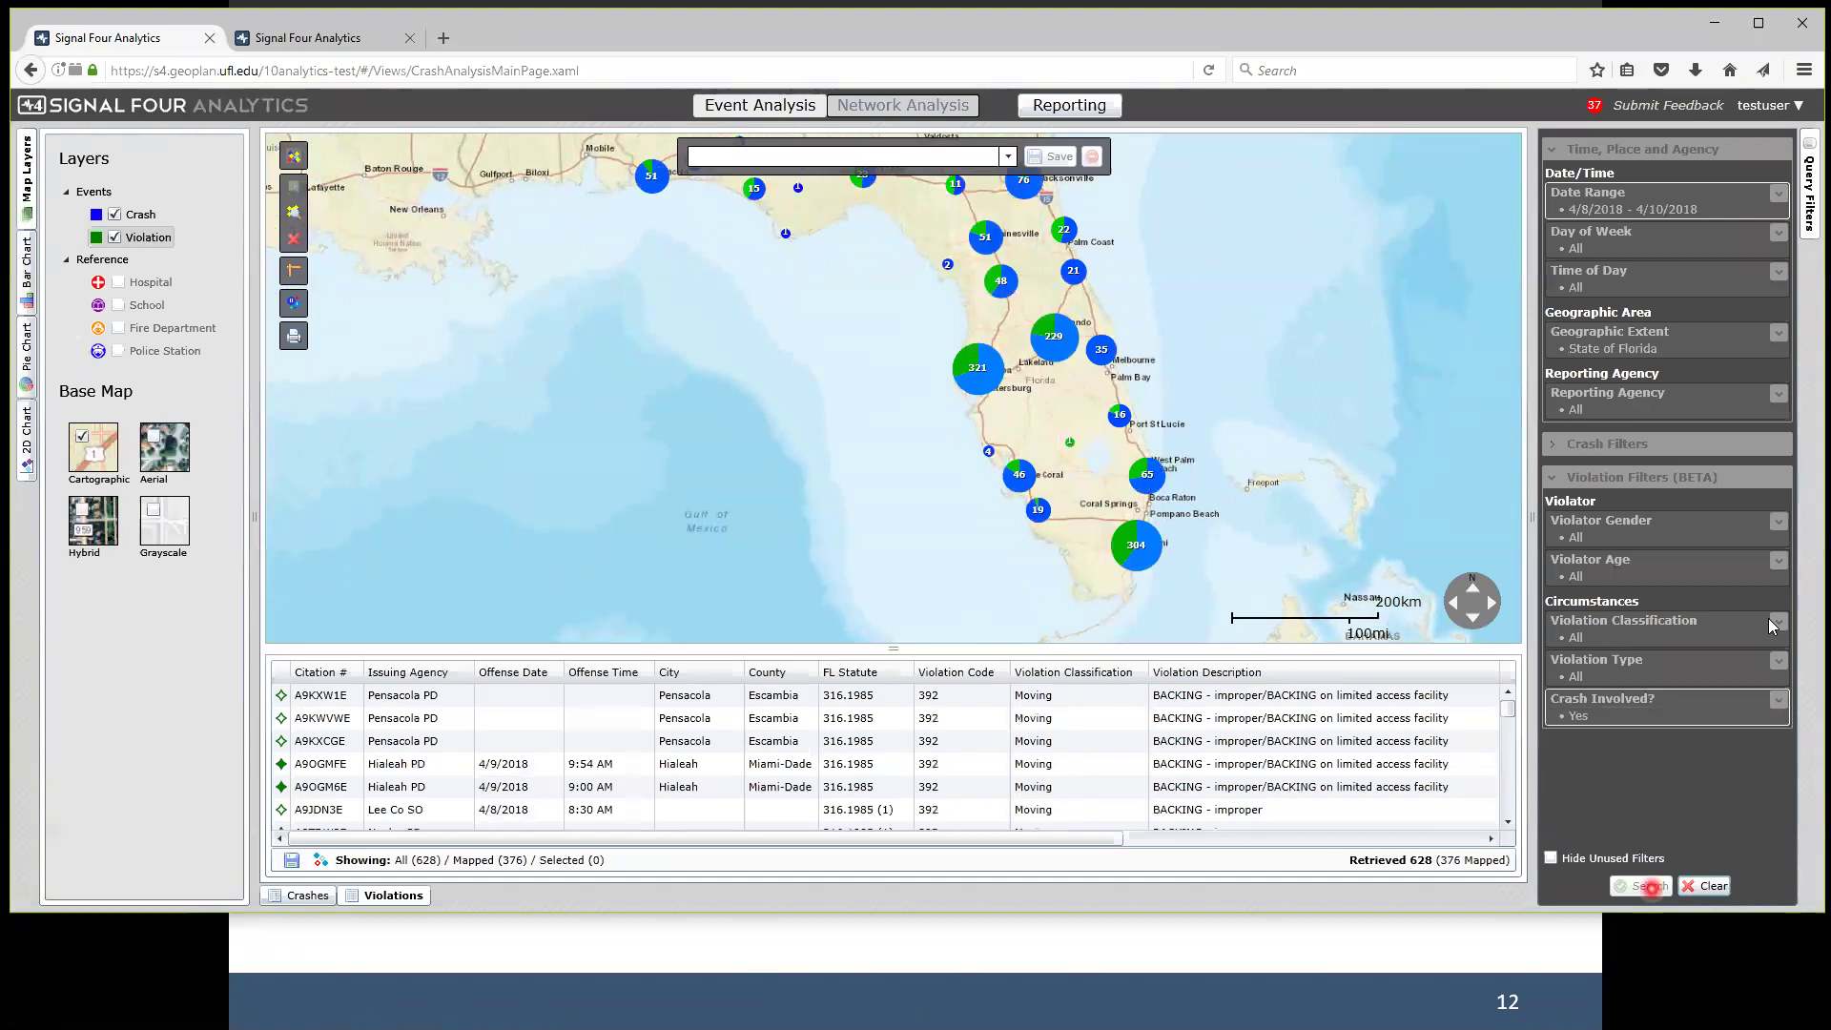
pyautogui.click(786, 311)
pyautogui.moveTo(786, 312); pyautogui.dragTo(757, 340)
# Reset the Crash Involved? filter to All and rerun the search.
pyautogui.click(1651, 703)
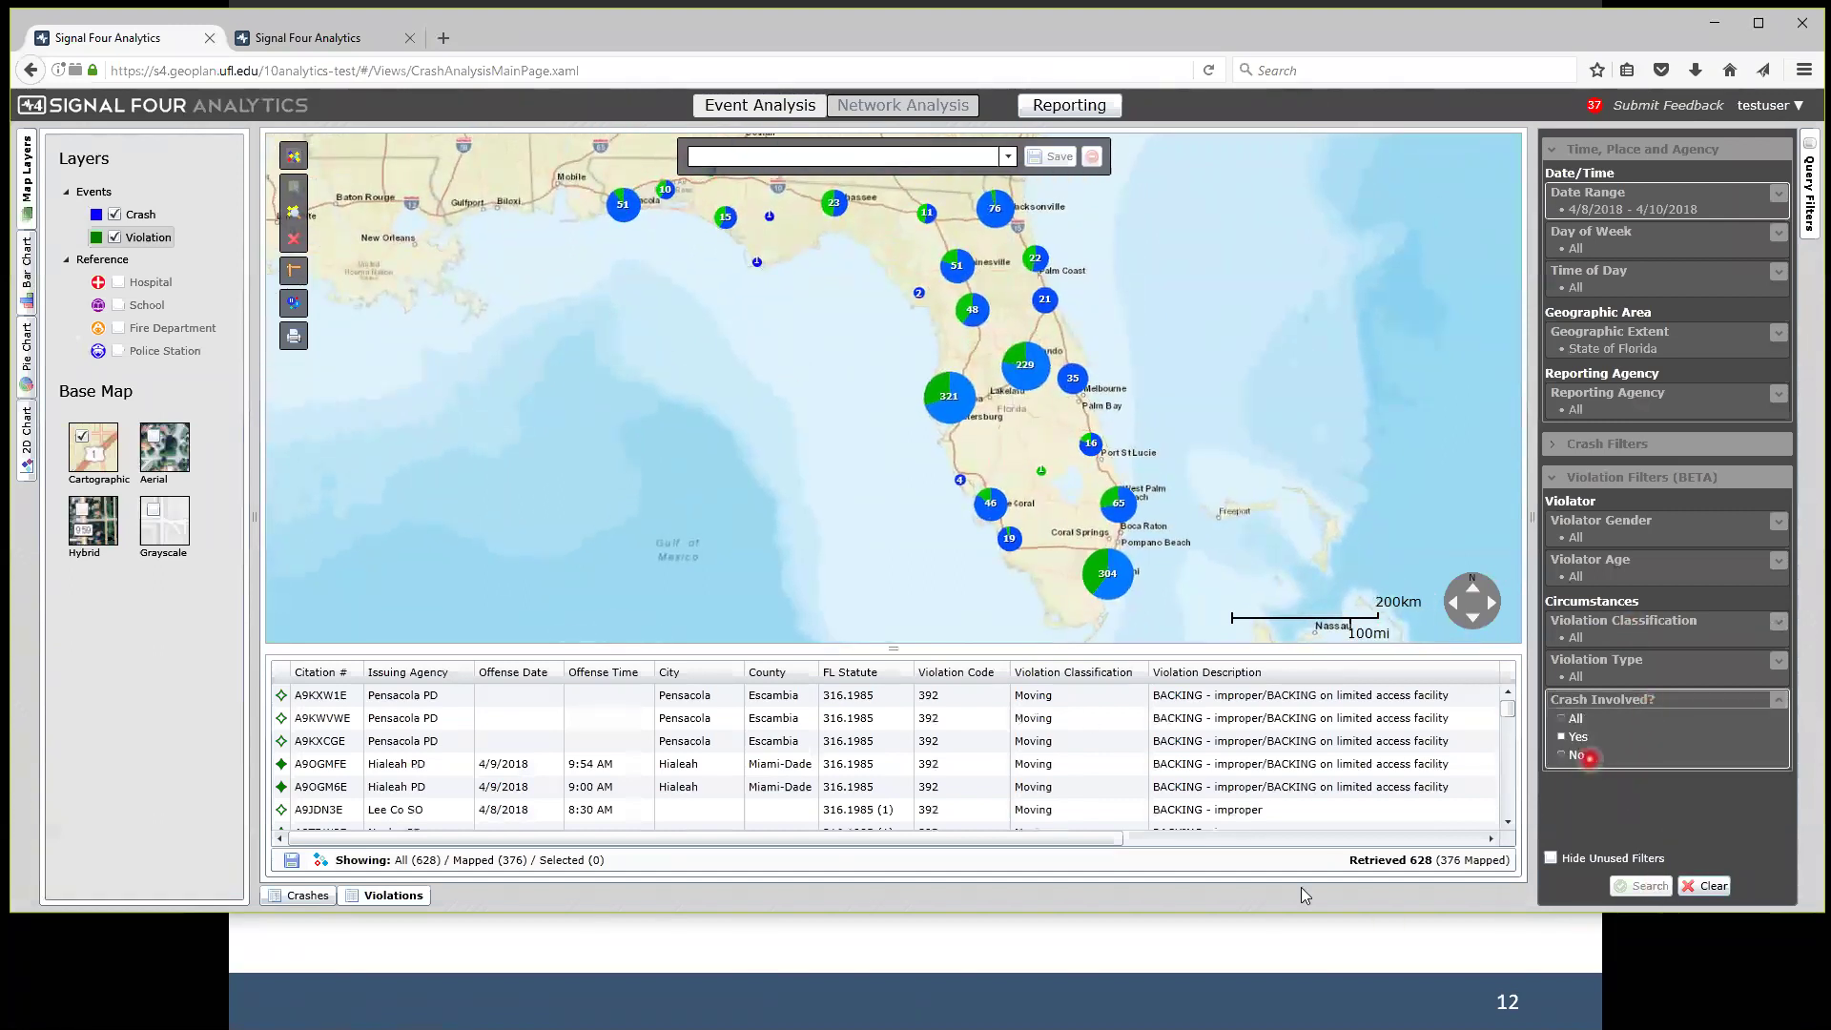
pyautogui.click(1779, 699)
pyautogui.click(1779, 699)
pyautogui.click(1562, 718)
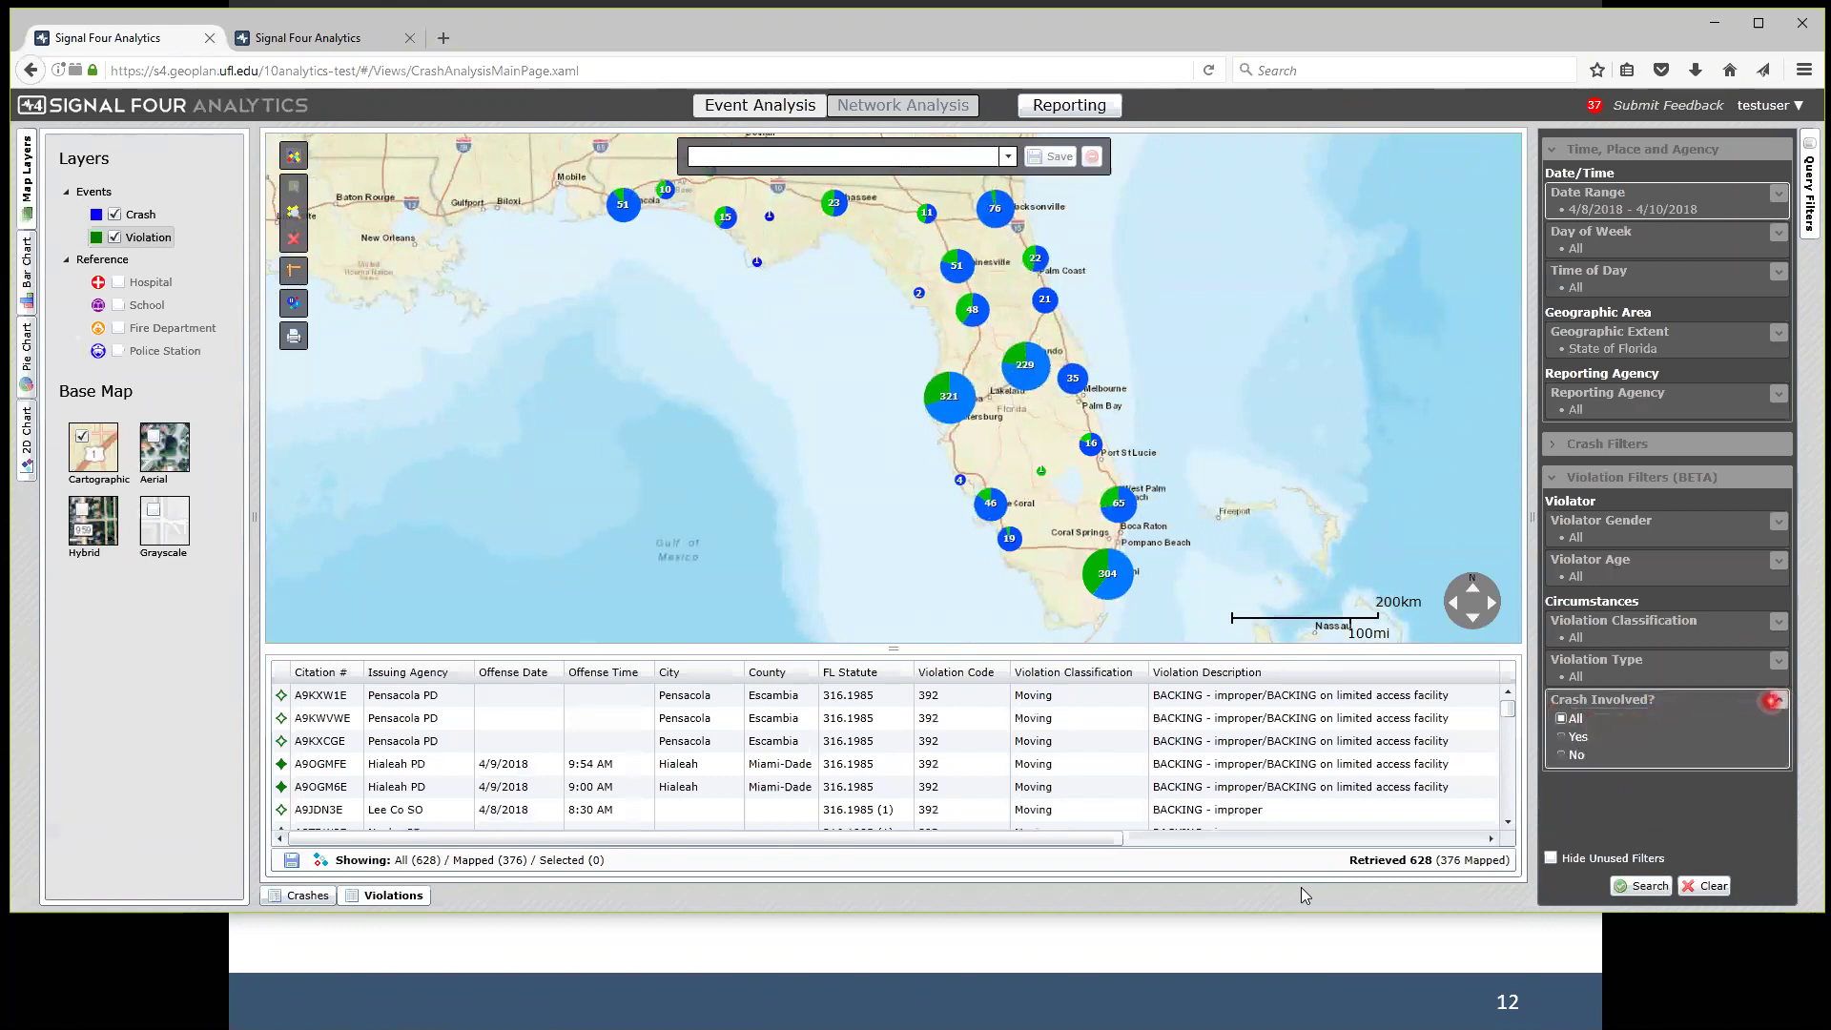
pyautogui.click(1779, 699)
pyautogui.click(1647, 889)
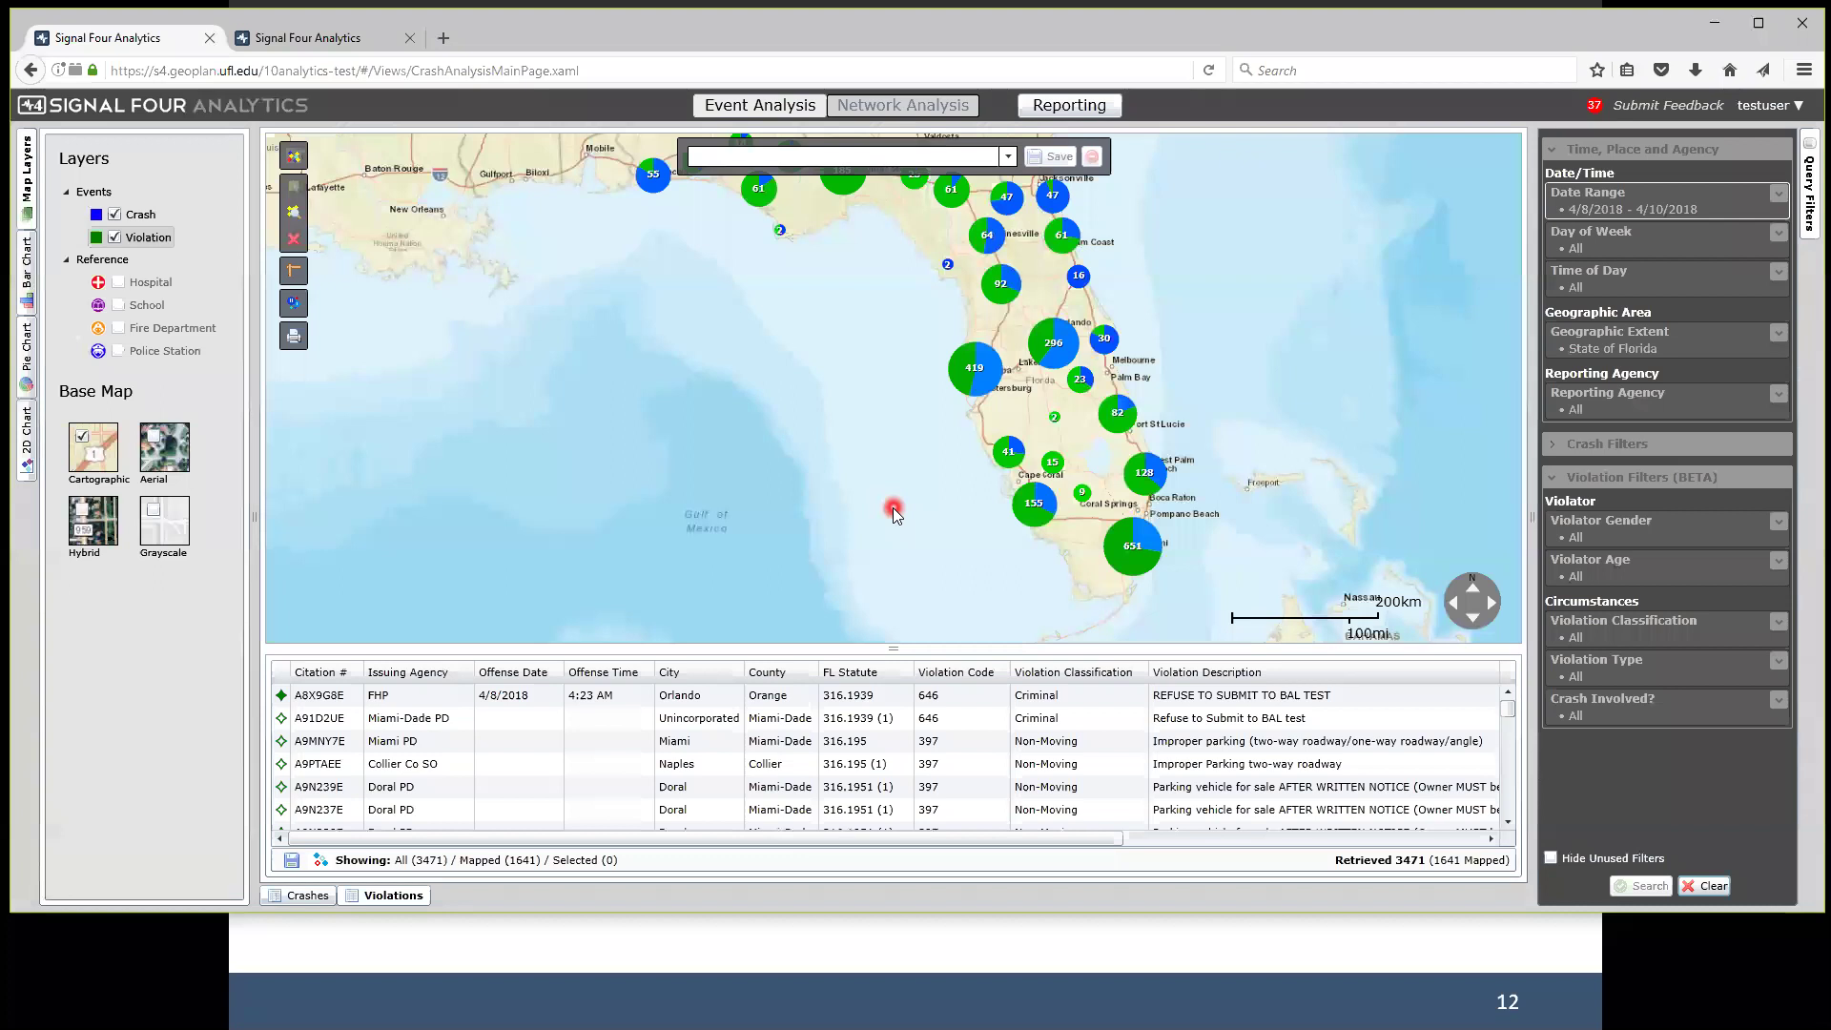
pyautogui.moveTo(908, 391); pyautogui.dragTo(878, 420)
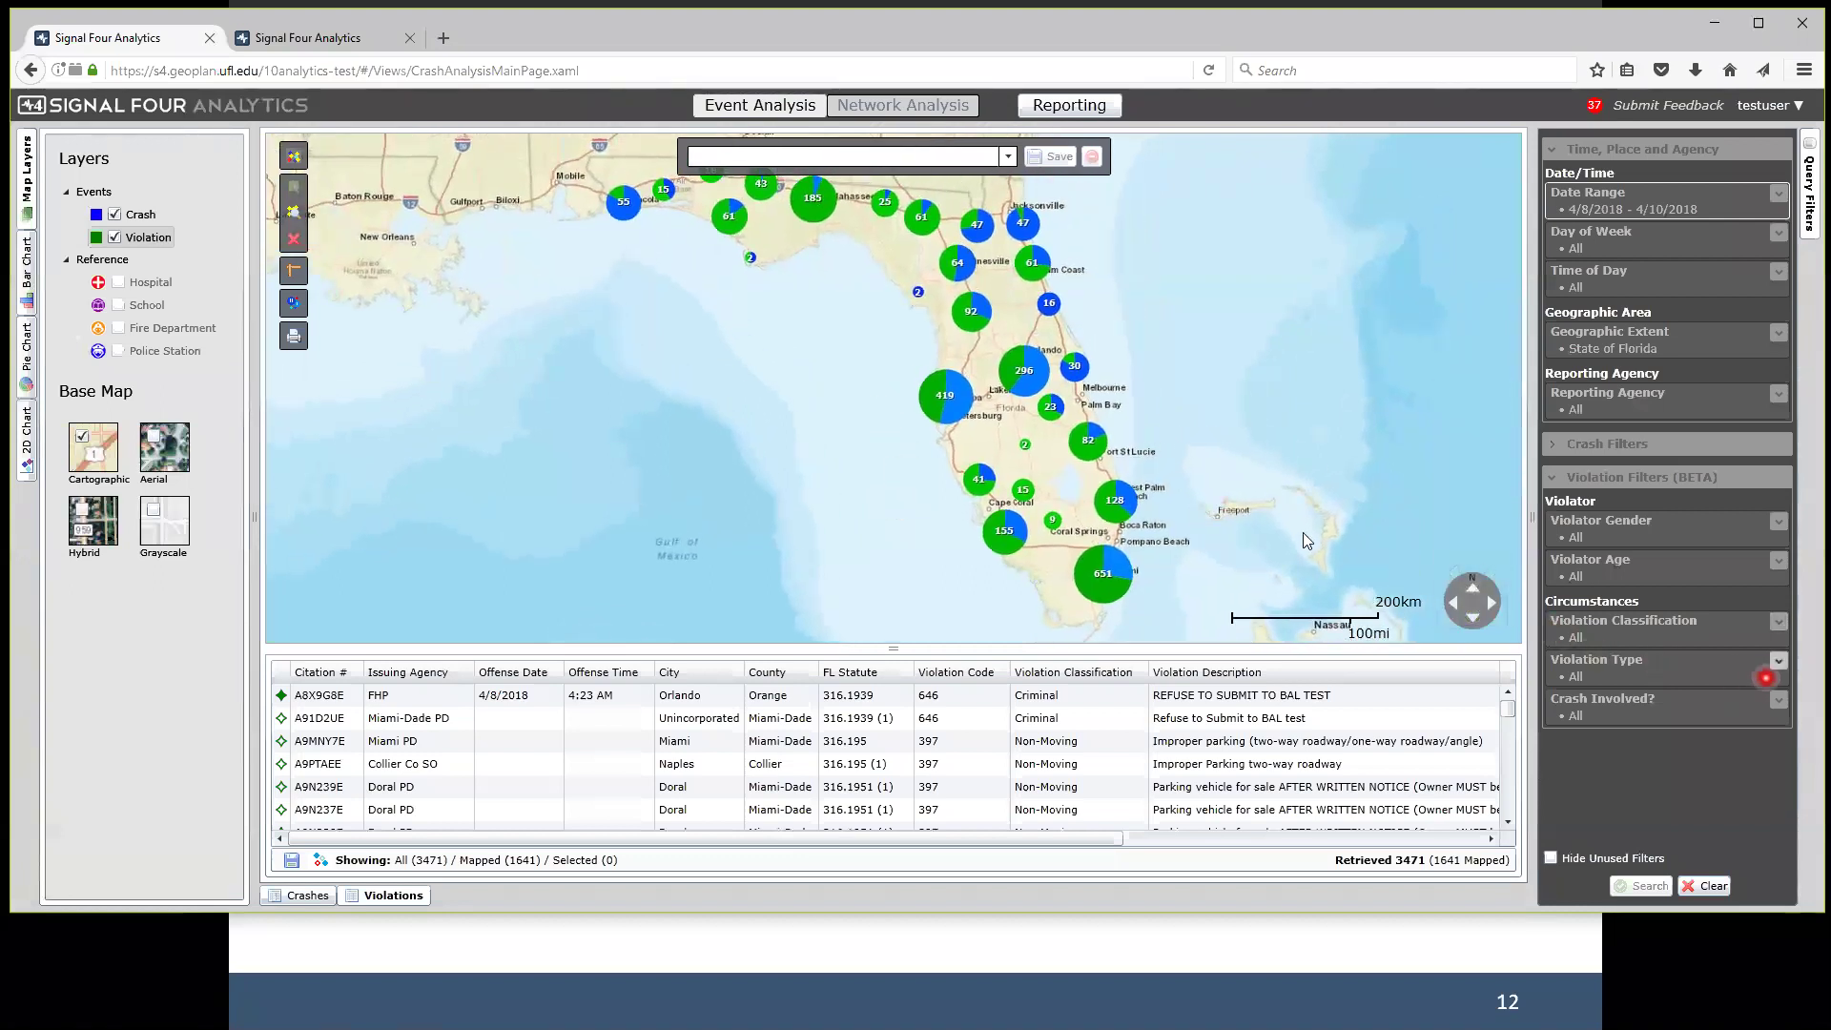
# Expand the Violation Type filter and review the Careless/Reckless Driving, Driver License and DUI entries in UnderstandingViolationTypes.pdf, returning to the map page.
pyautogui.click(1779, 659)
pyautogui.scroll(-1, 1739, 678)
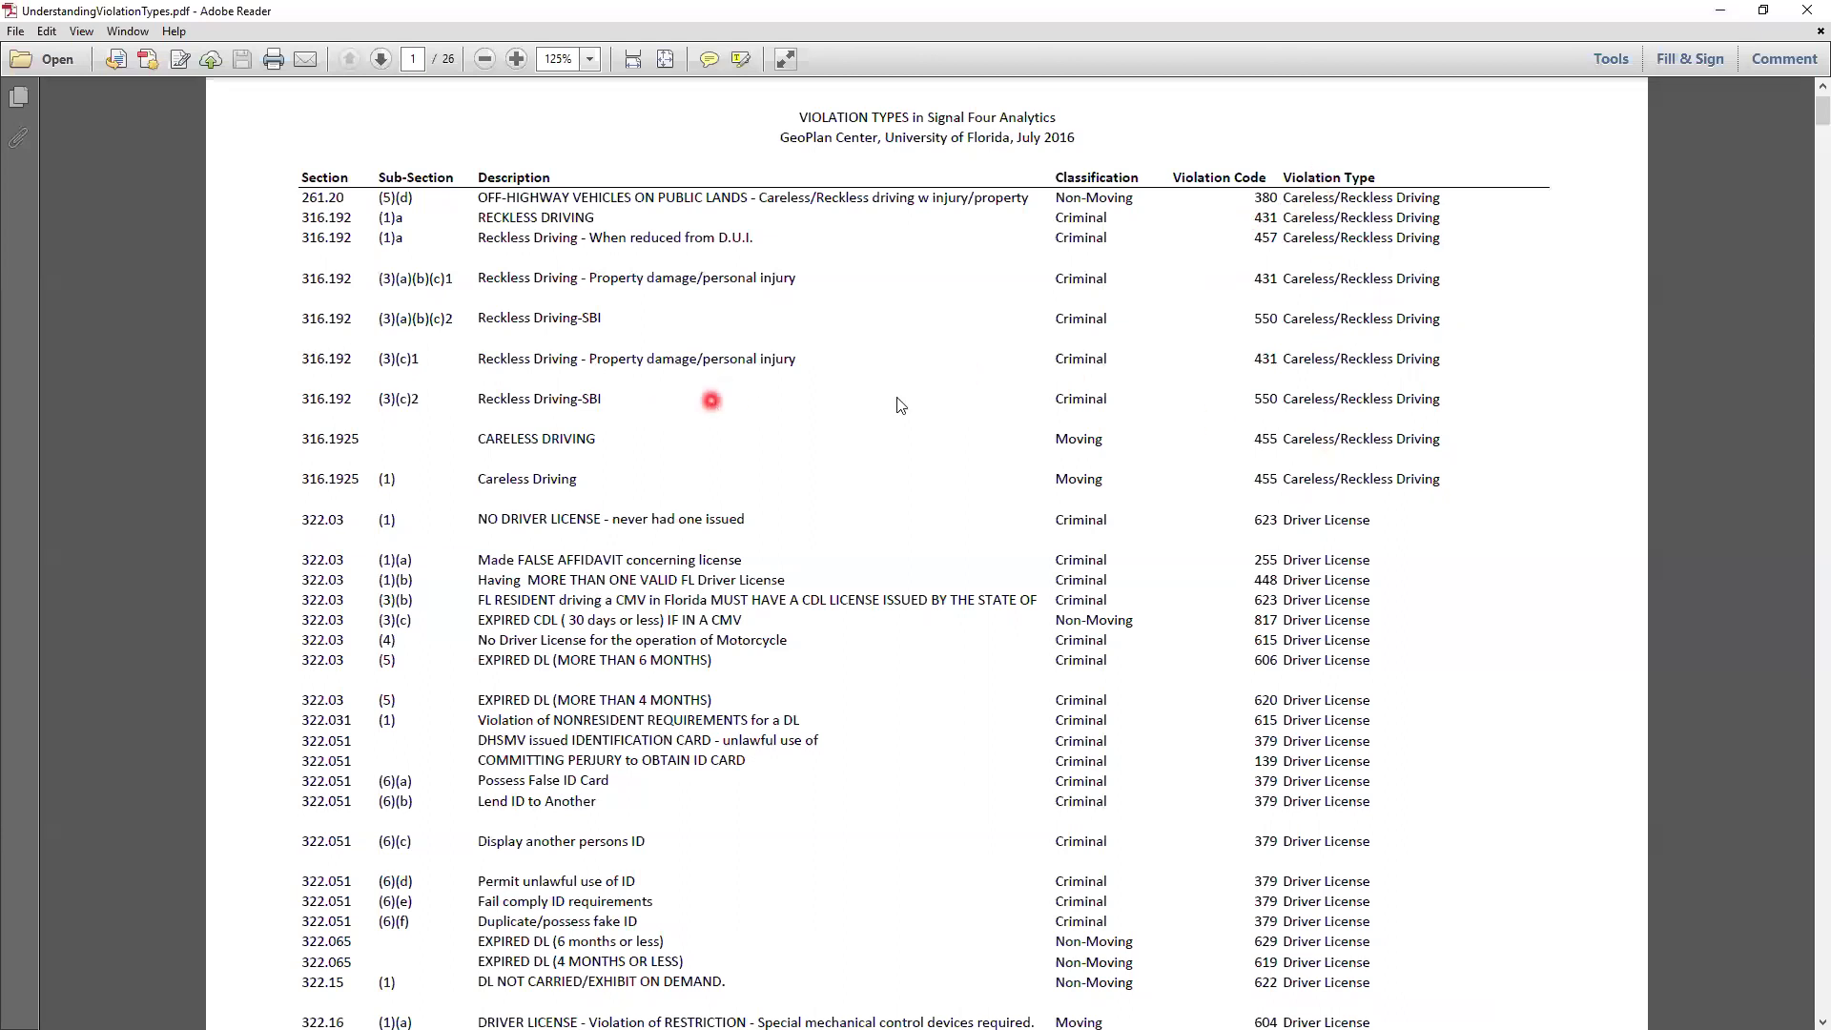
pyautogui.scroll(1, 901, 400)
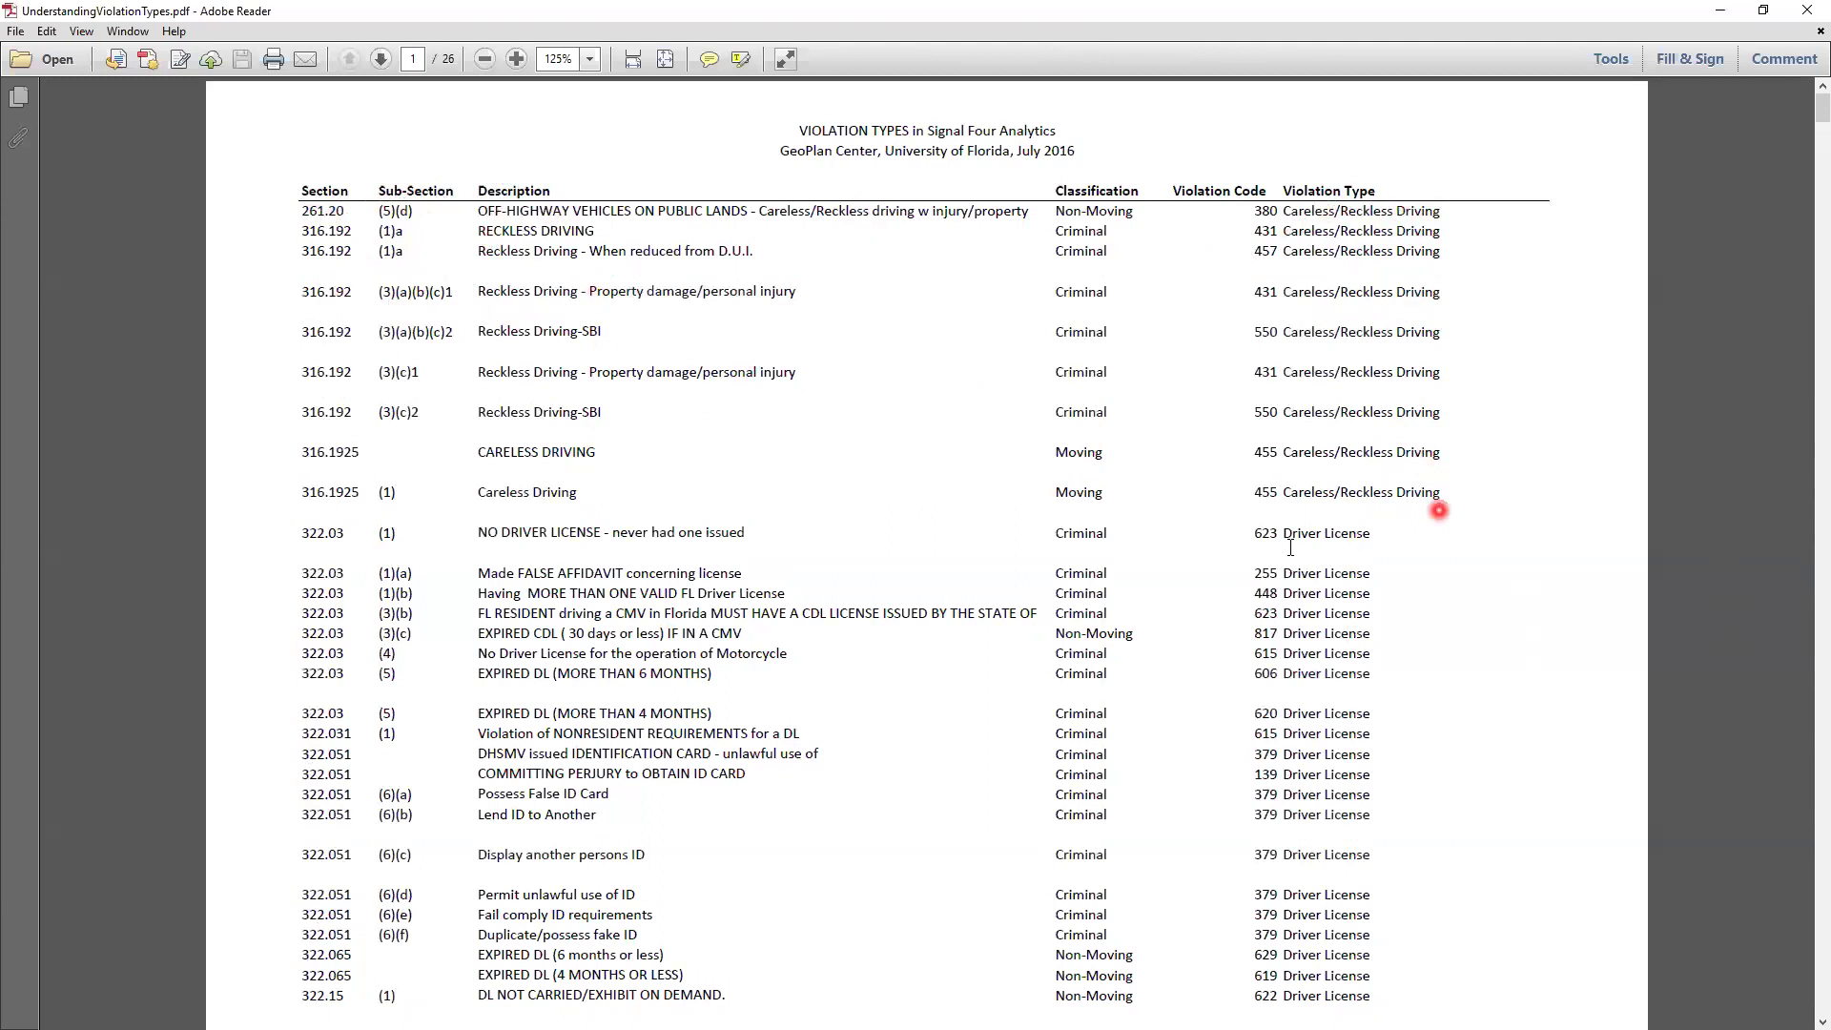
pyautogui.scroll(-3, 1290, 548)
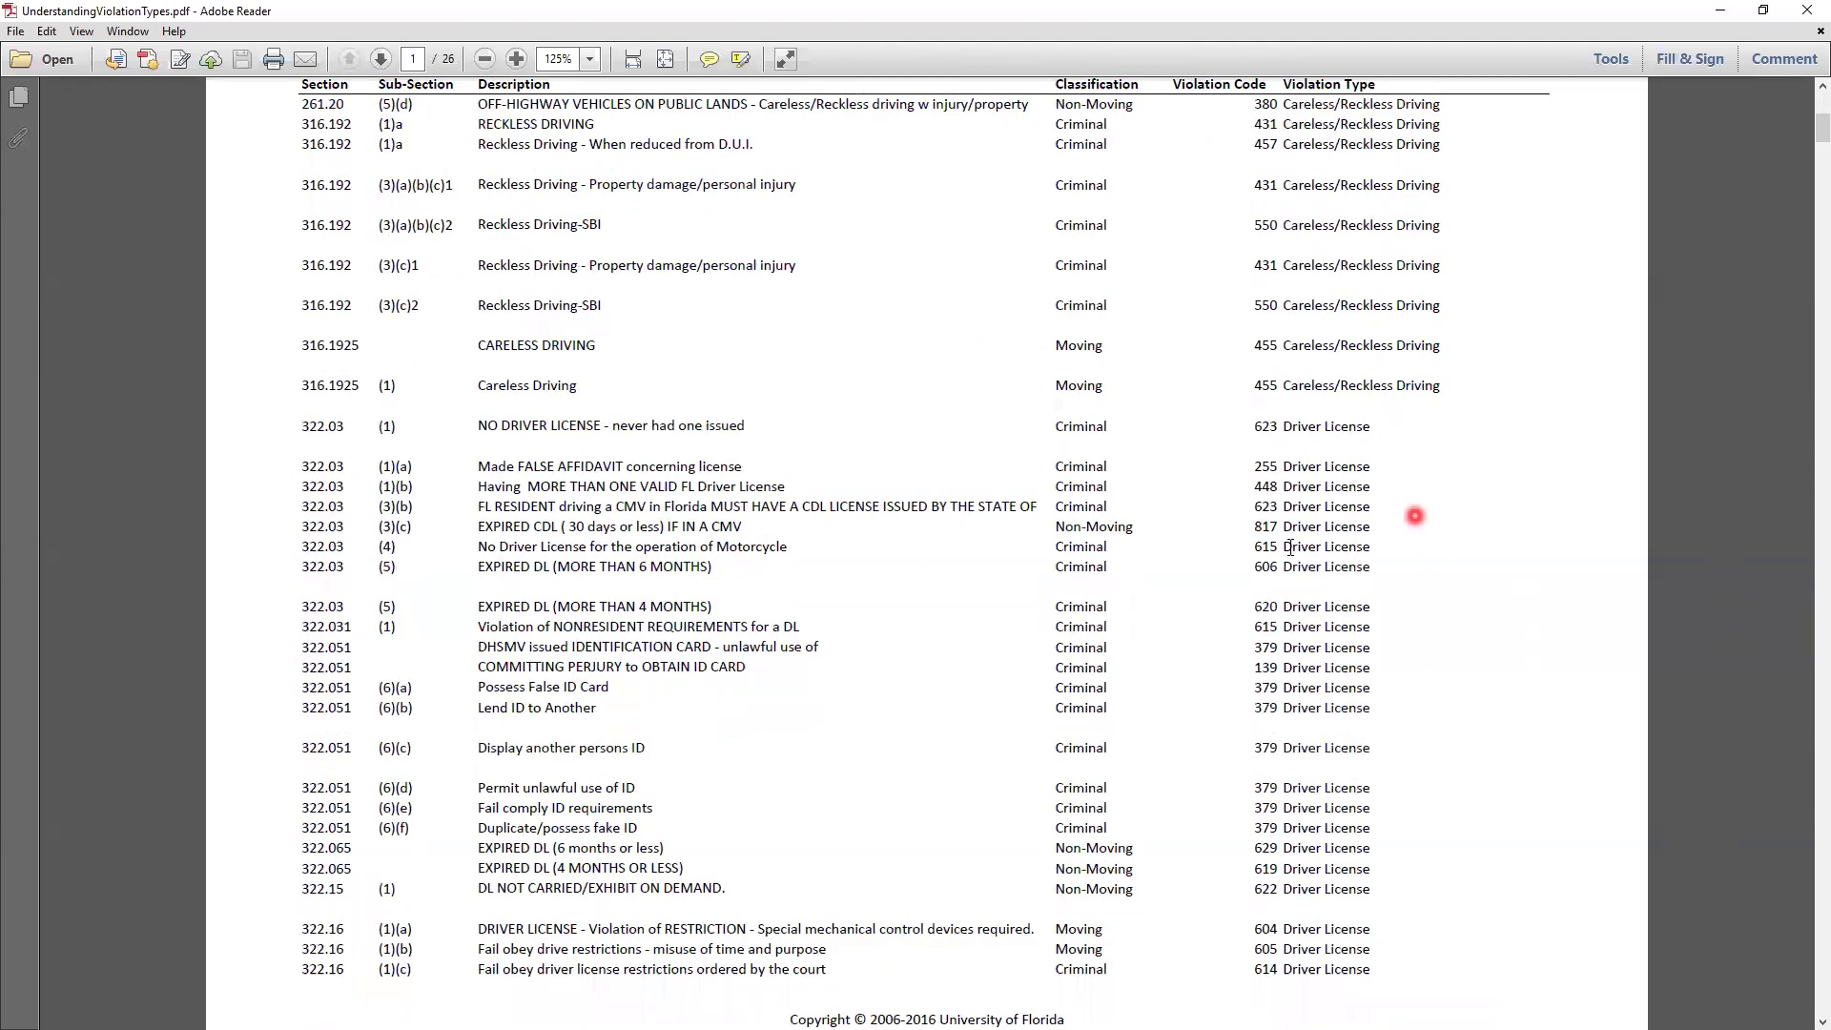
pyautogui.scroll(-1, 1290, 548)
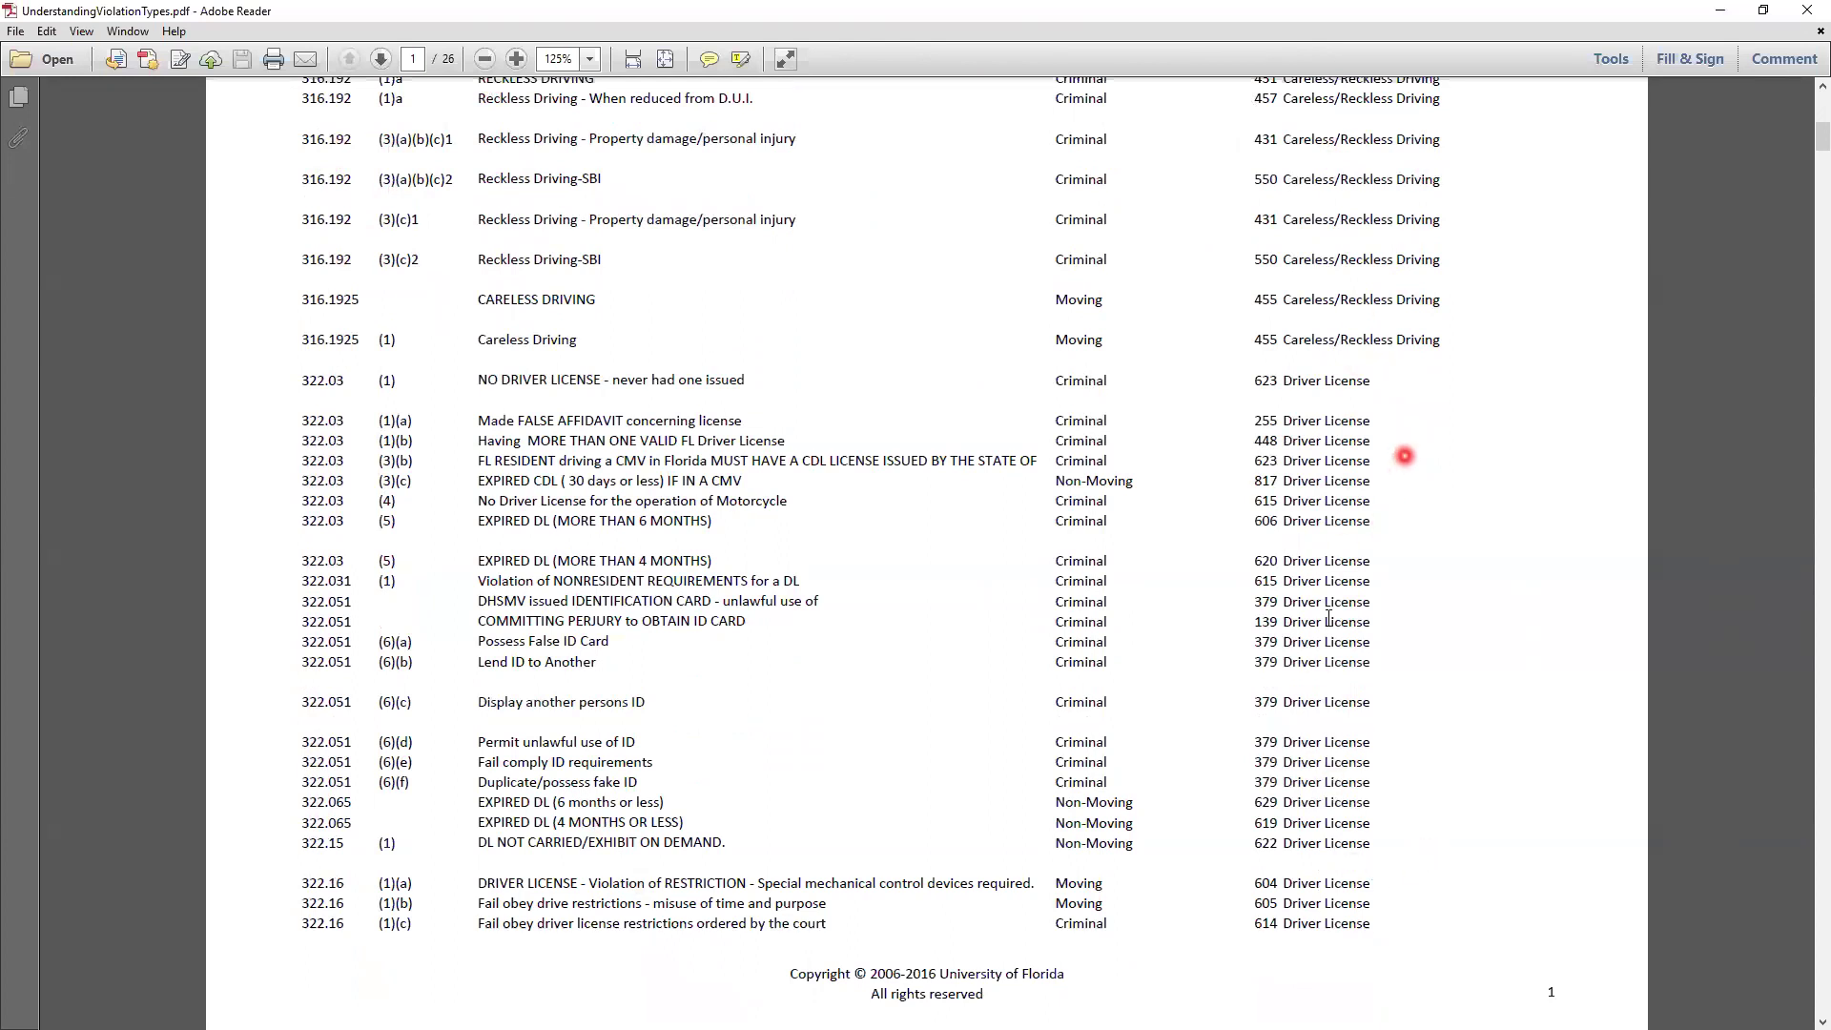
pyautogui.scroll(-15, 1329, 618)
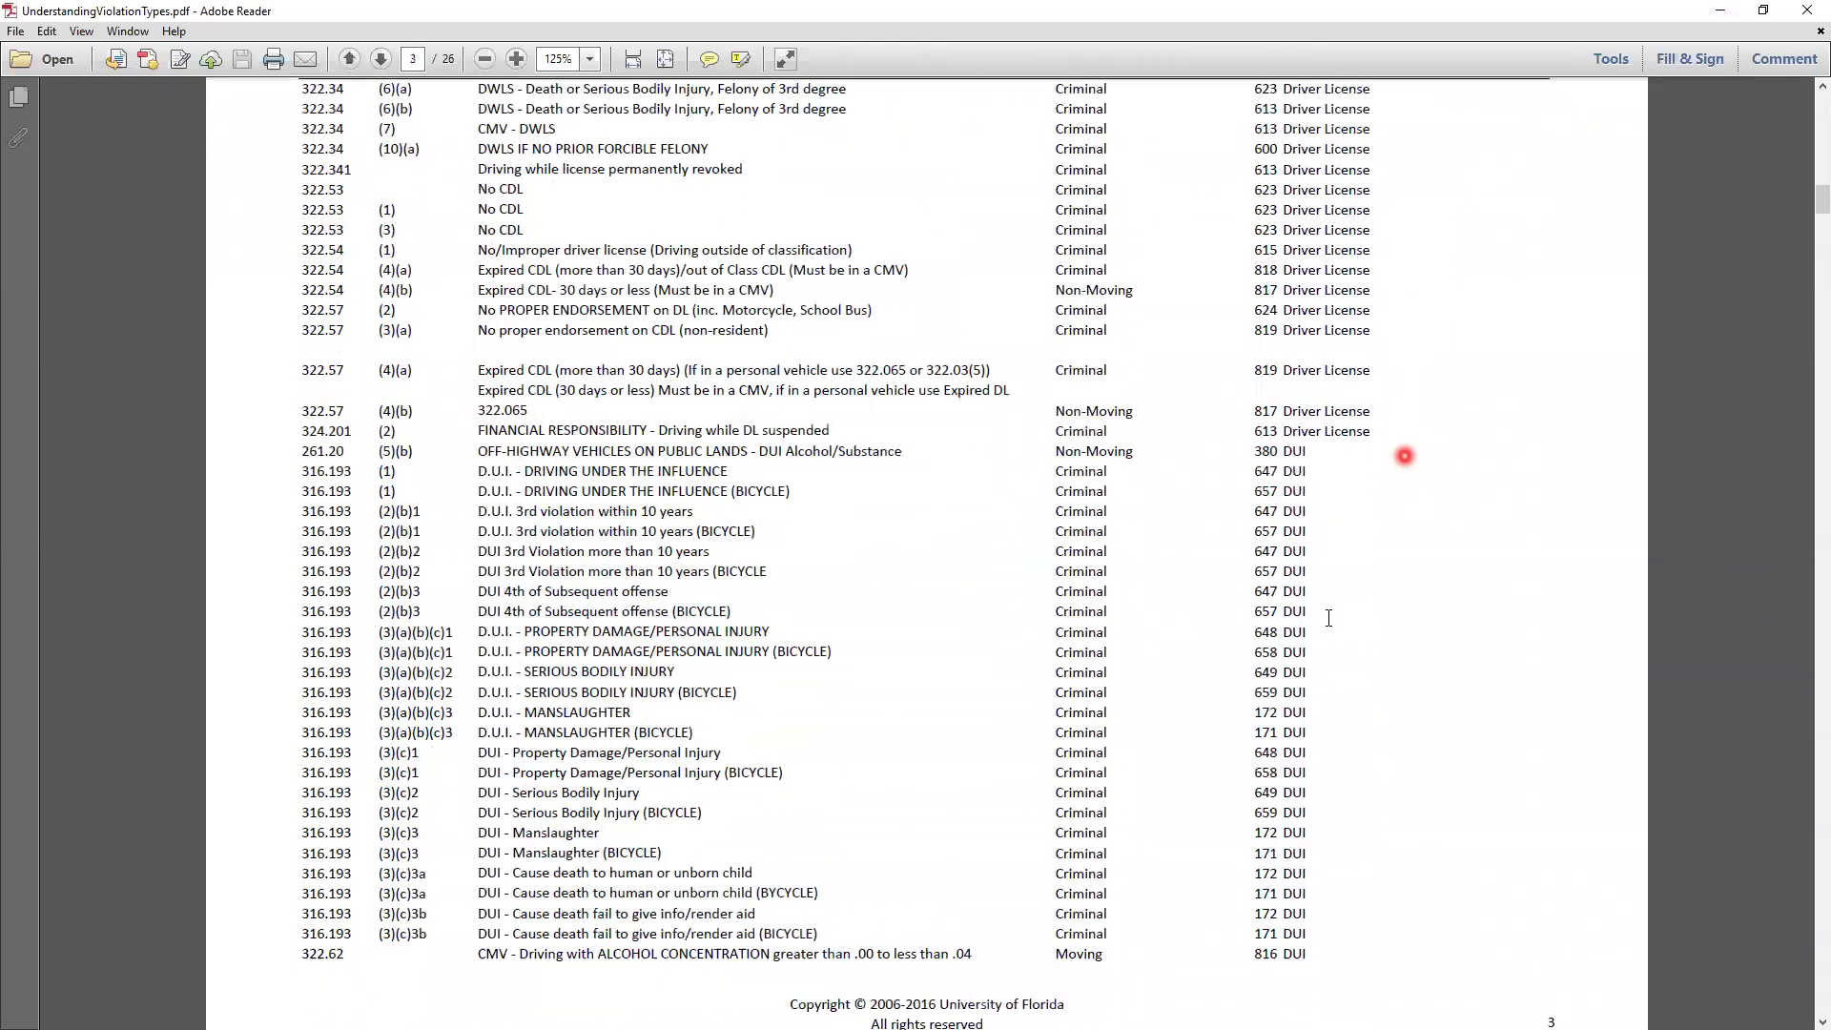
pyautogui.scroll(3, 1345, 630)
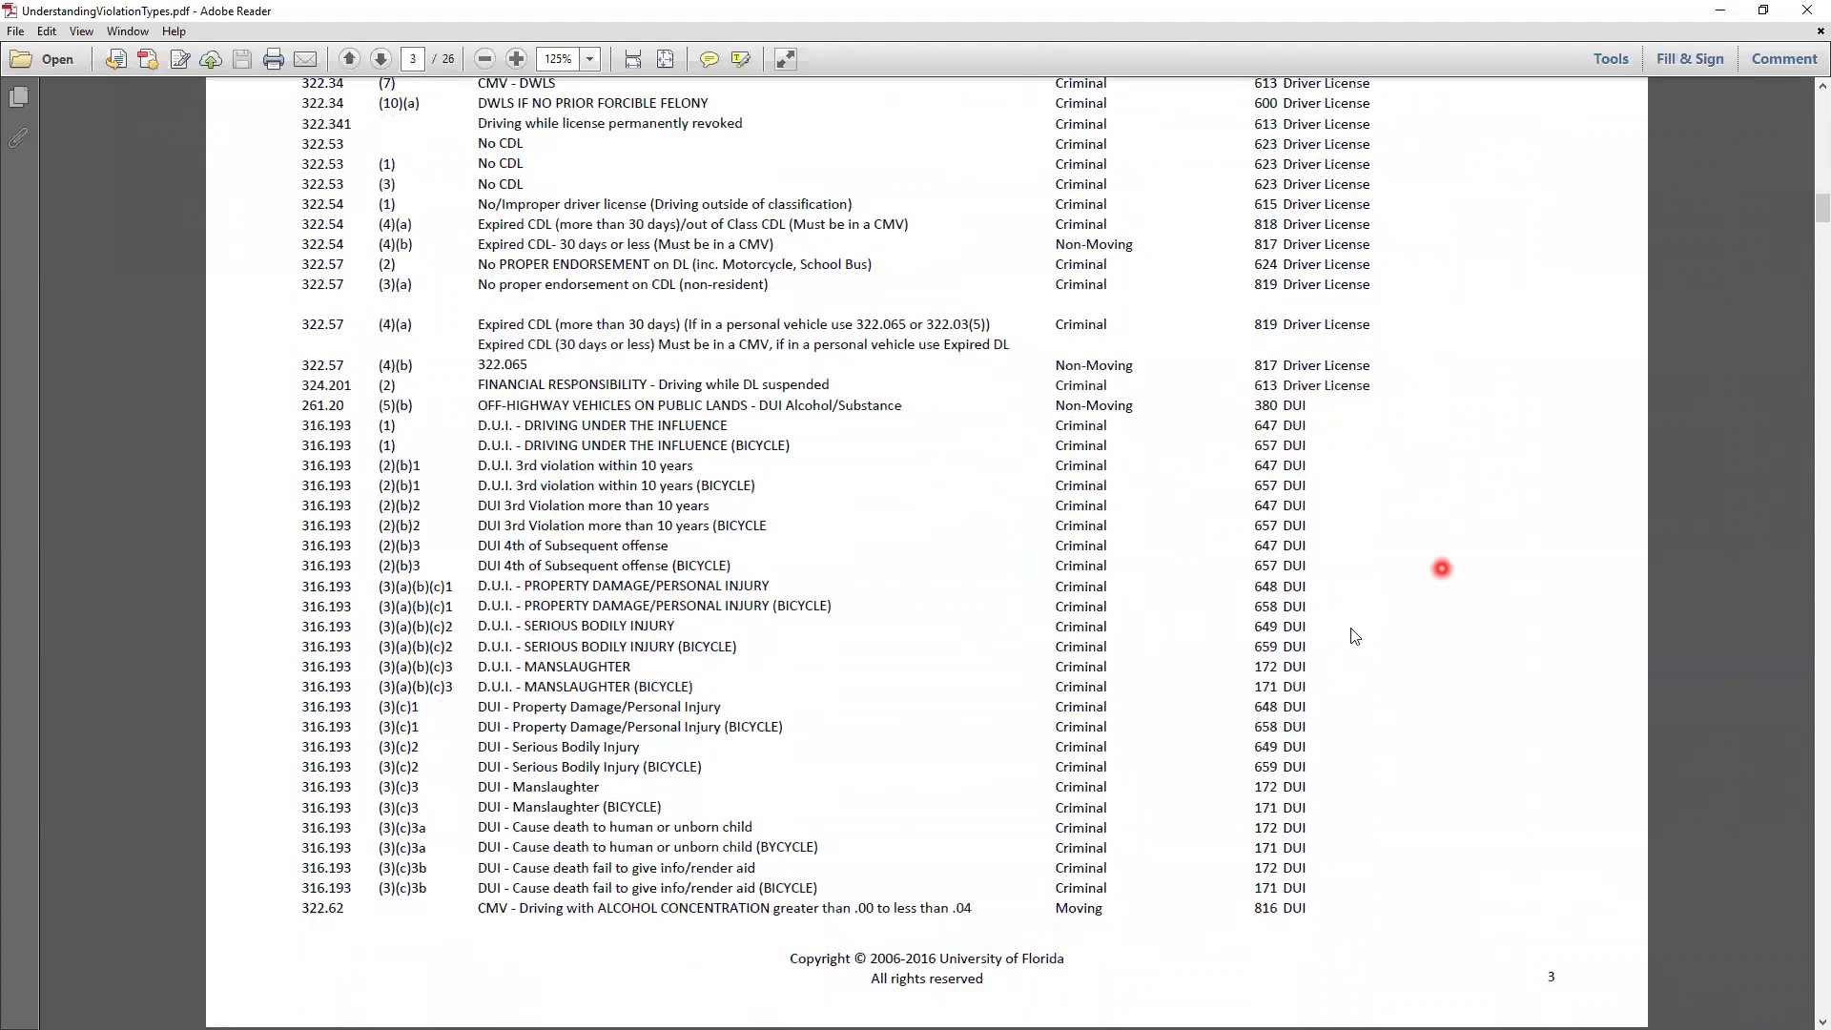
pyautogui.scroll(15, 1355, 636)
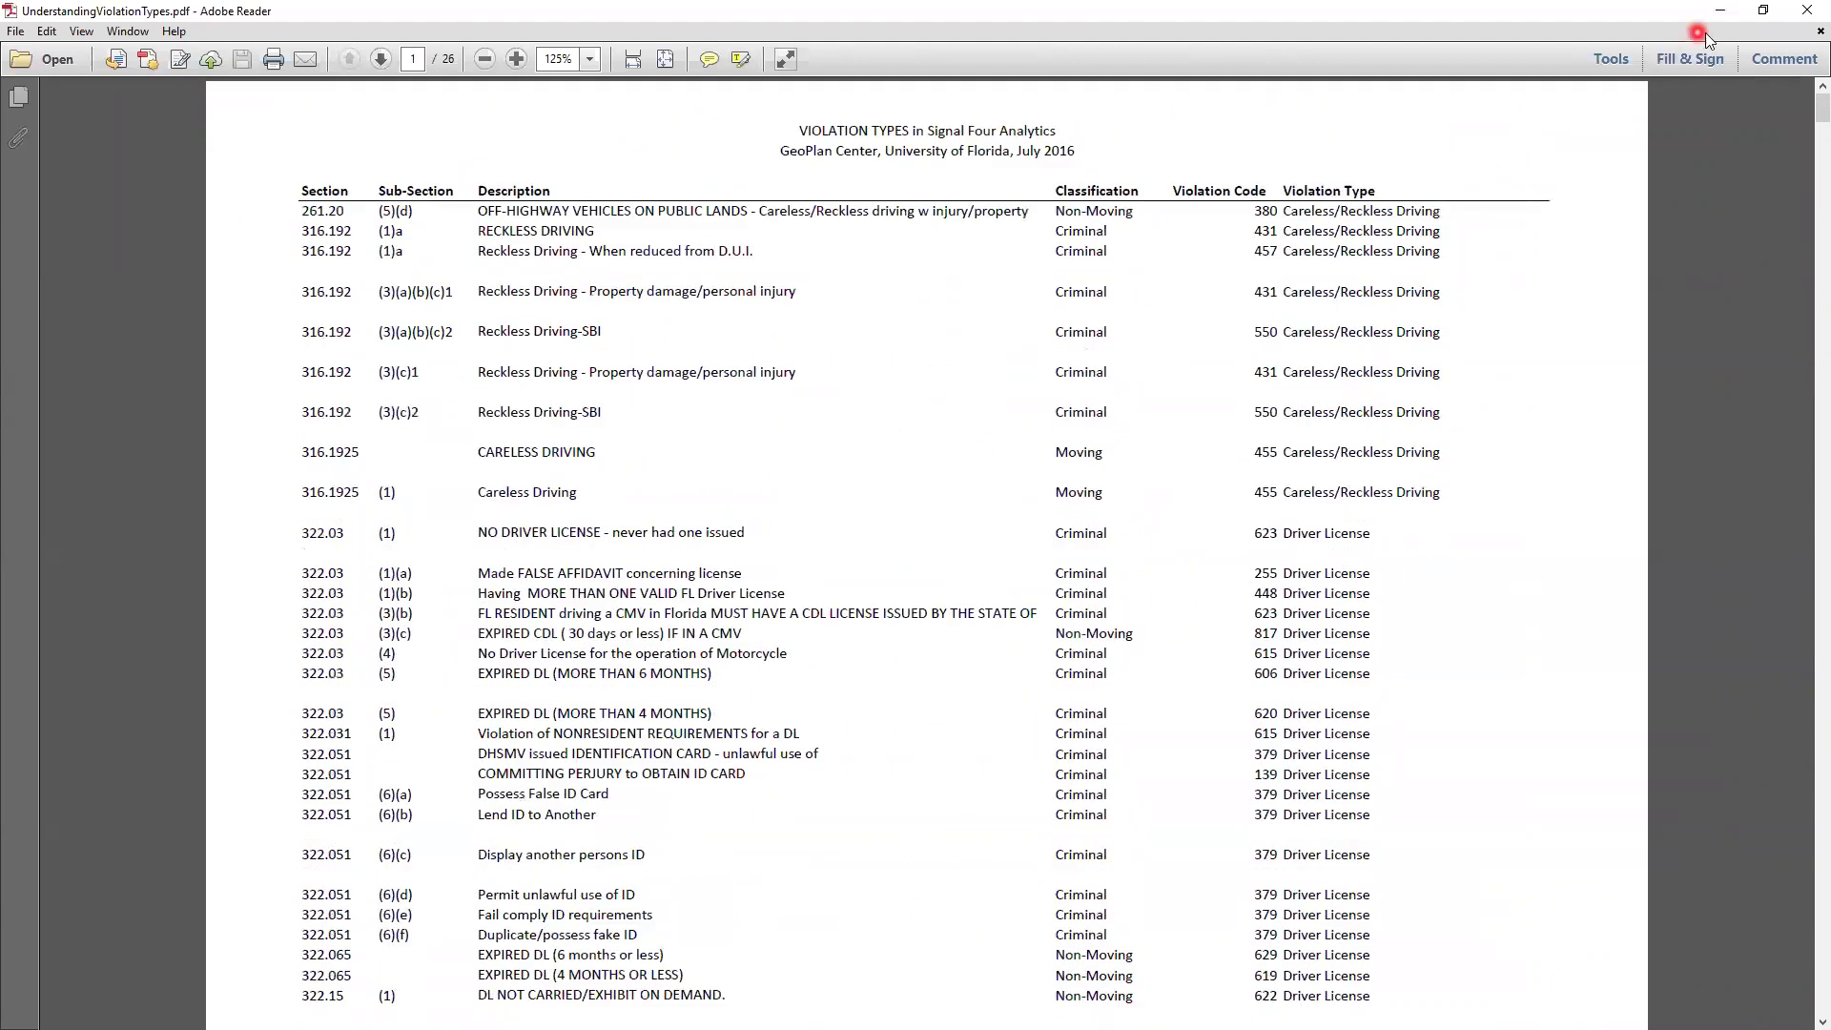
pyautogui.click(1723, 13)
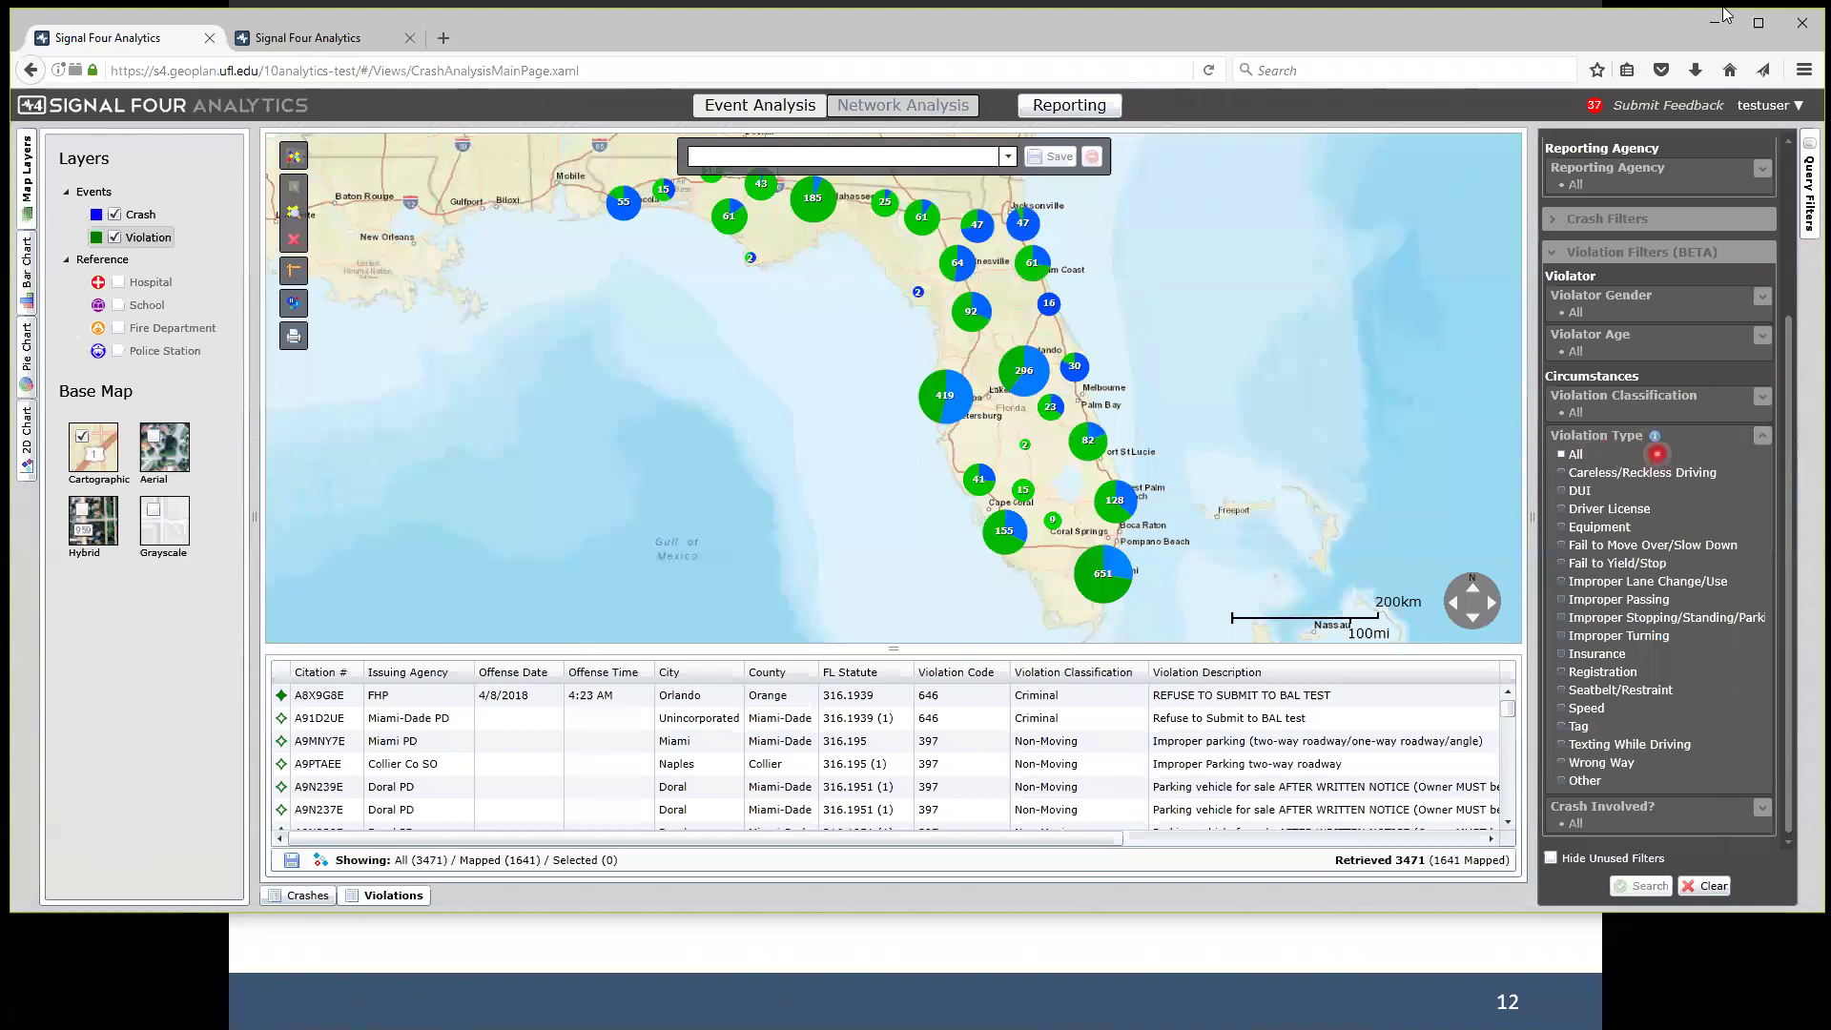
# Read the Violation Type filter's help note, follow its link for more information and close the note.
pyautogui.click(1653, 436)
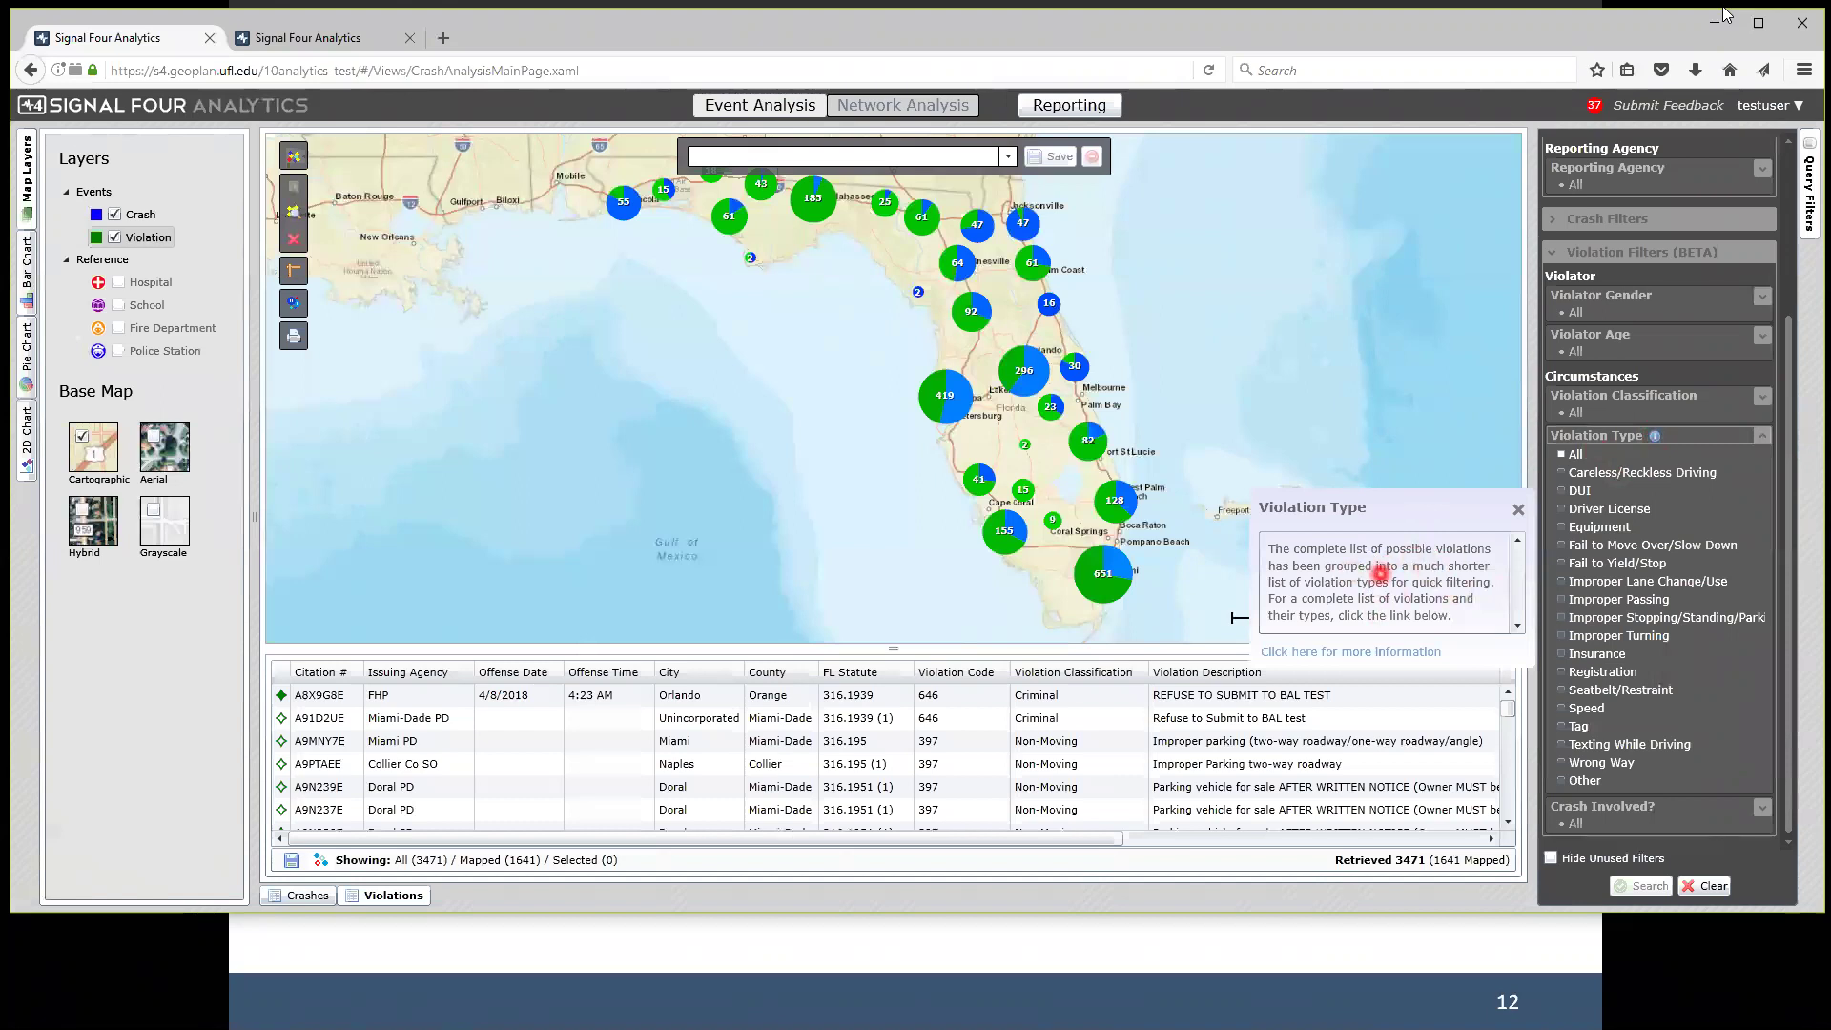
pyautogui.click(1349, 653)
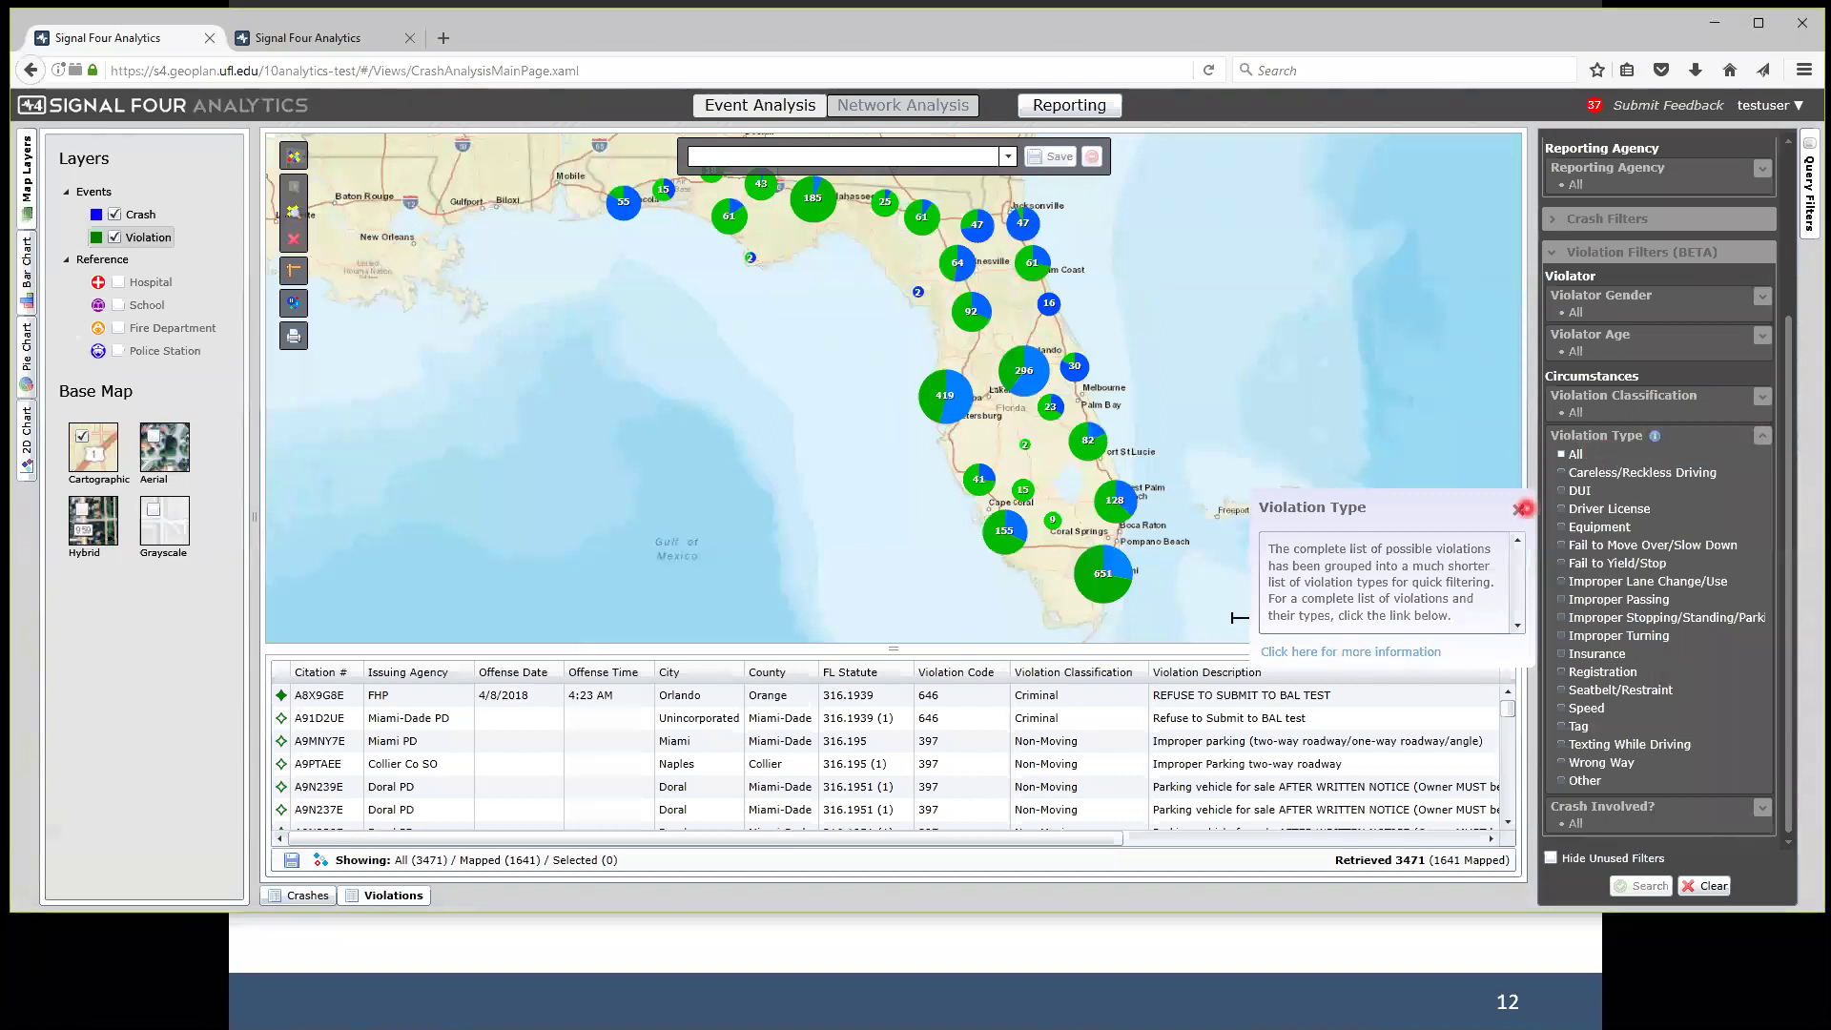
pyautogui.click(1518, 510)
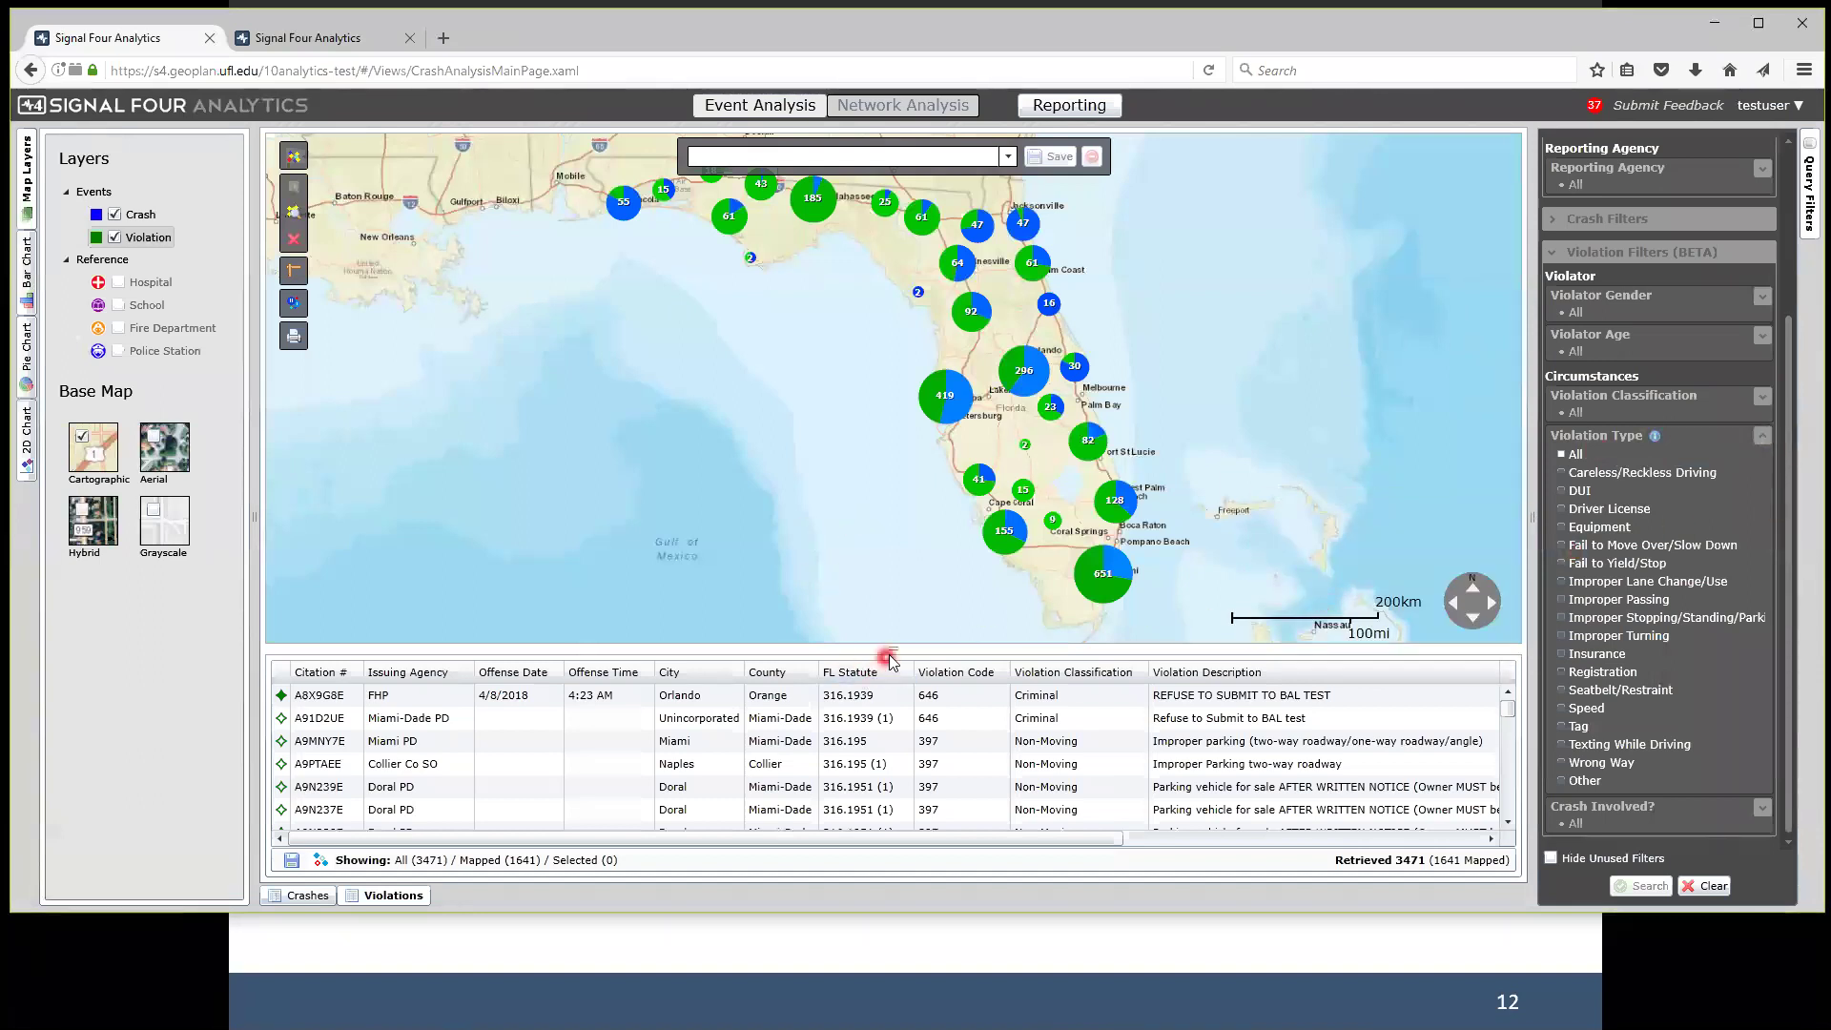
# Enlarge the map area slightly and hide the Crash layer, leaving the Violation layer shown.
pyautogui.moveTo(893, 650); pyautogui.dragTo(892, 657)
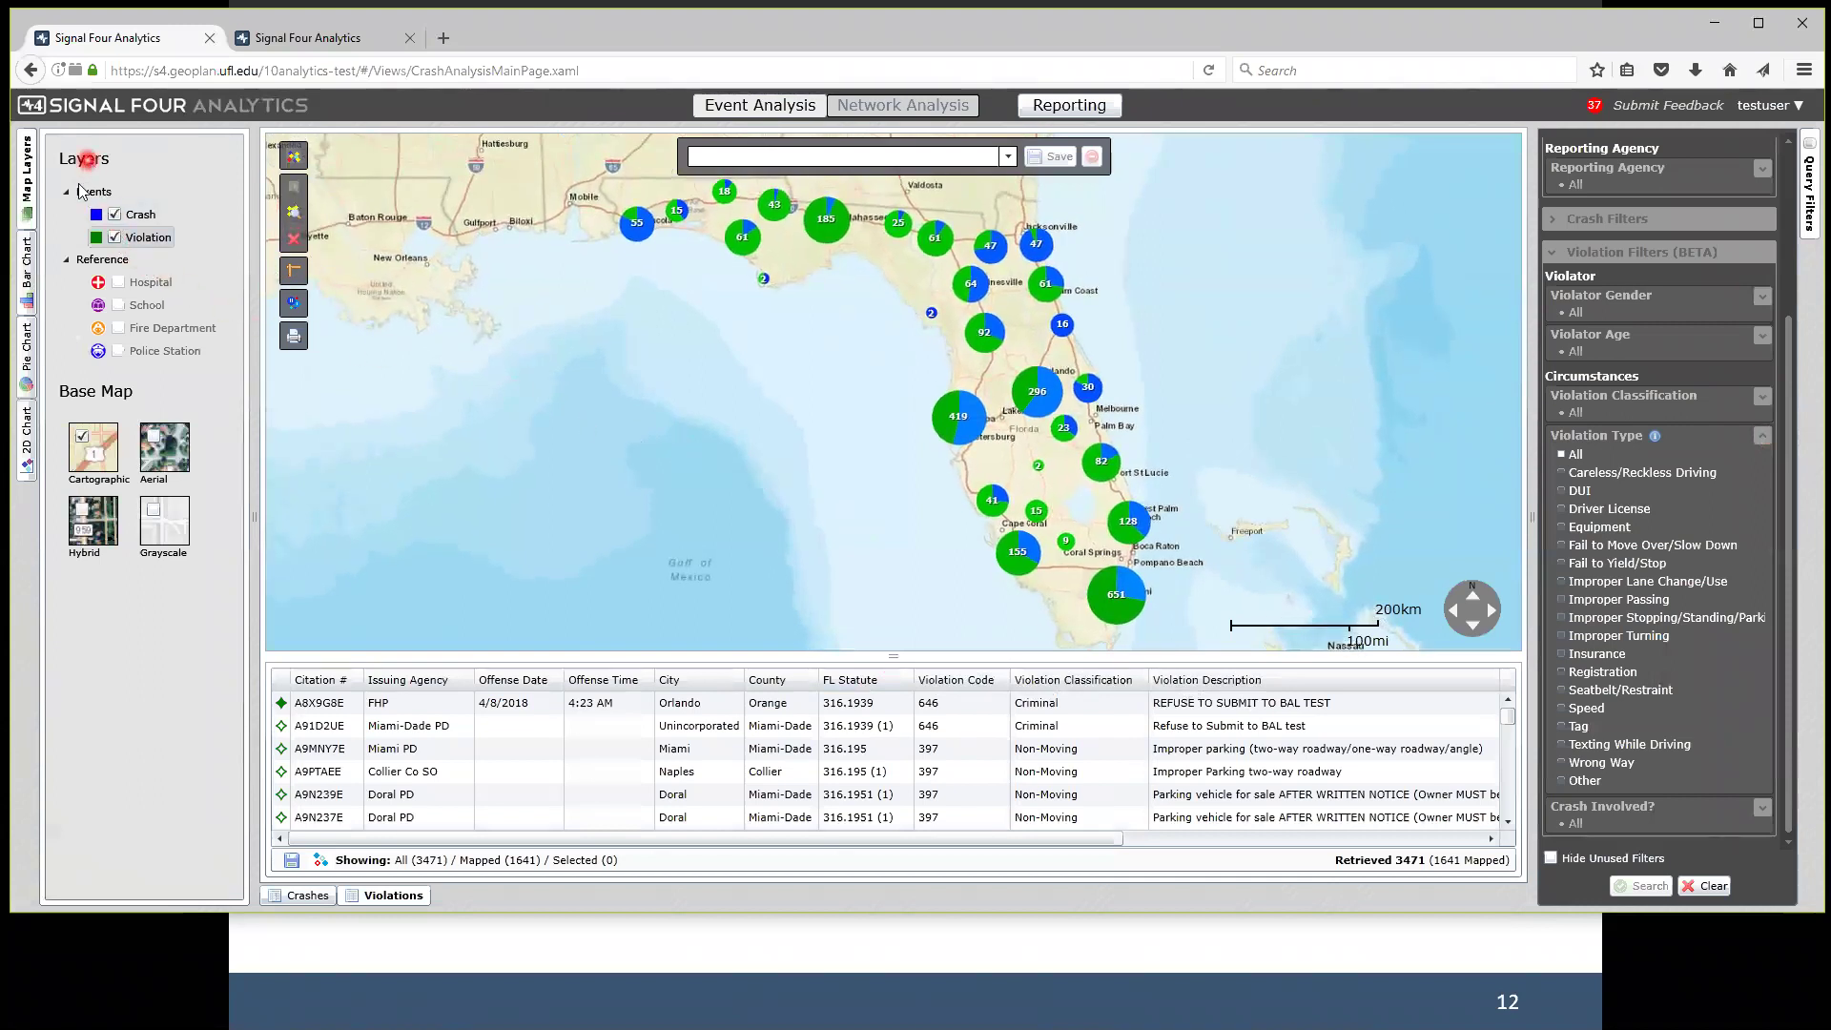
pyautogui.click(111, 214)
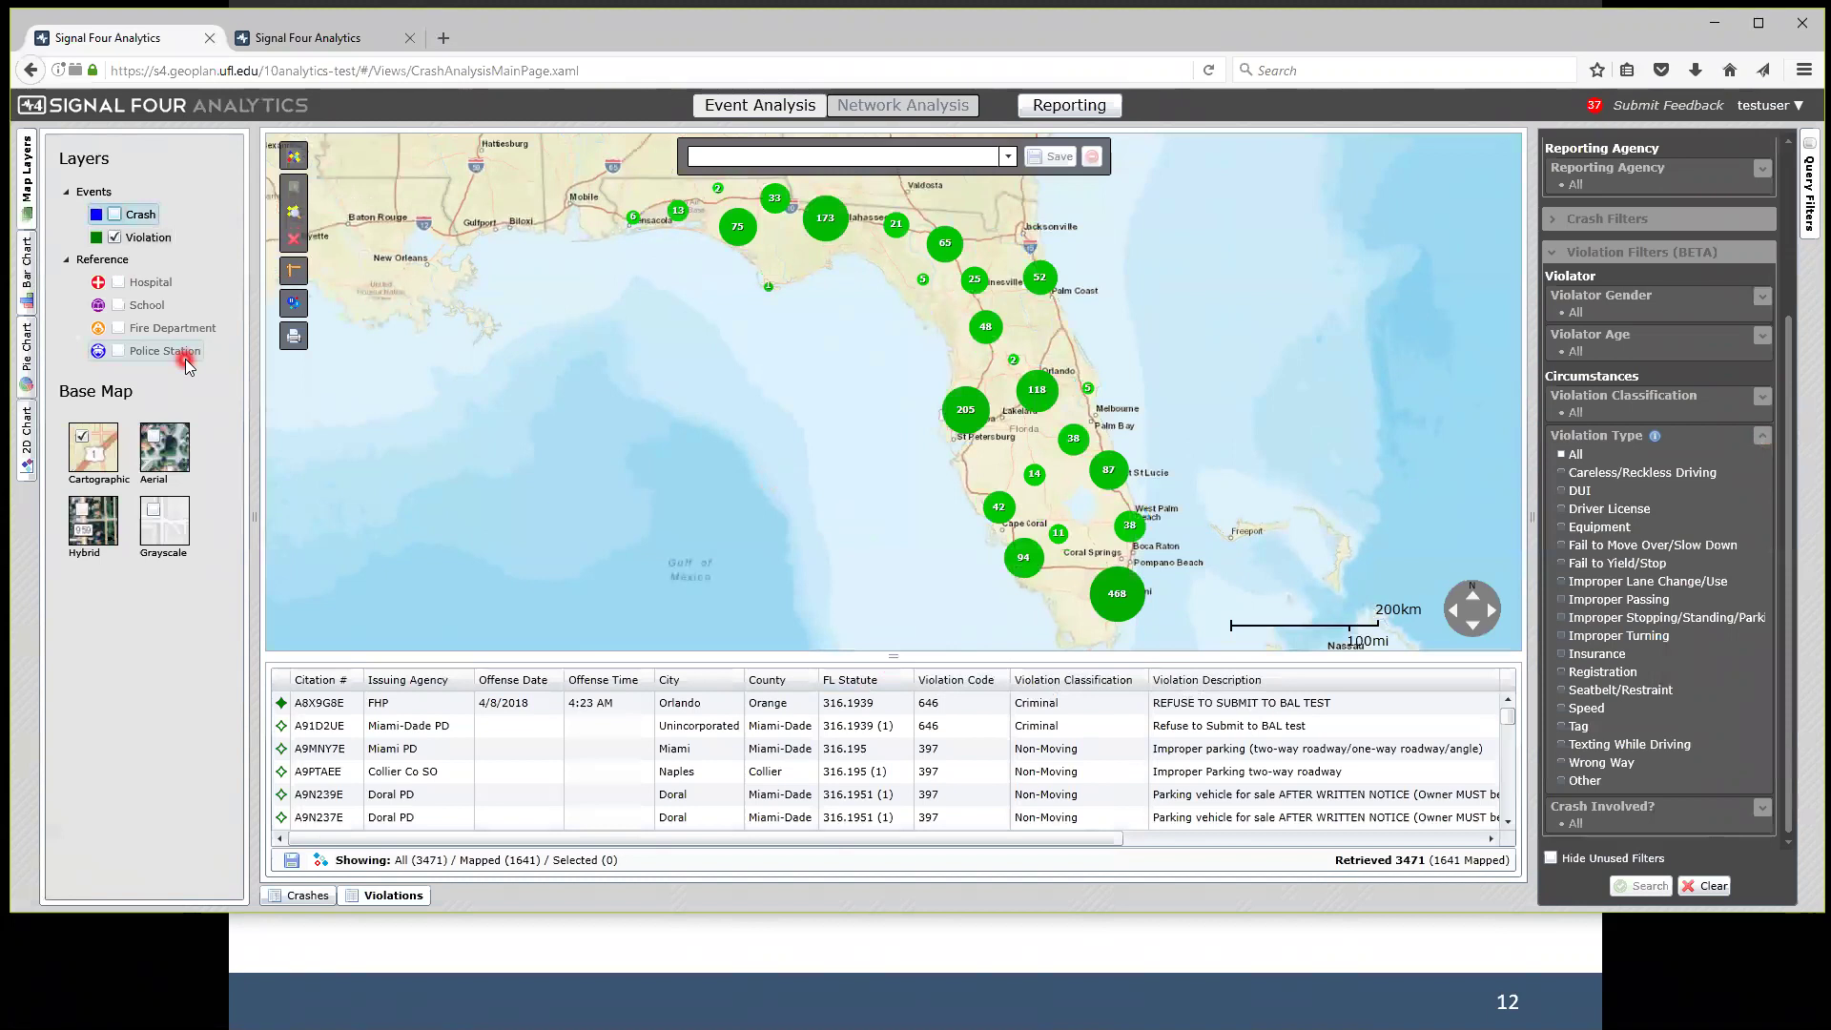
pyautogui.moveTo(813, 421); pyautogui.dragTo(811, 416)
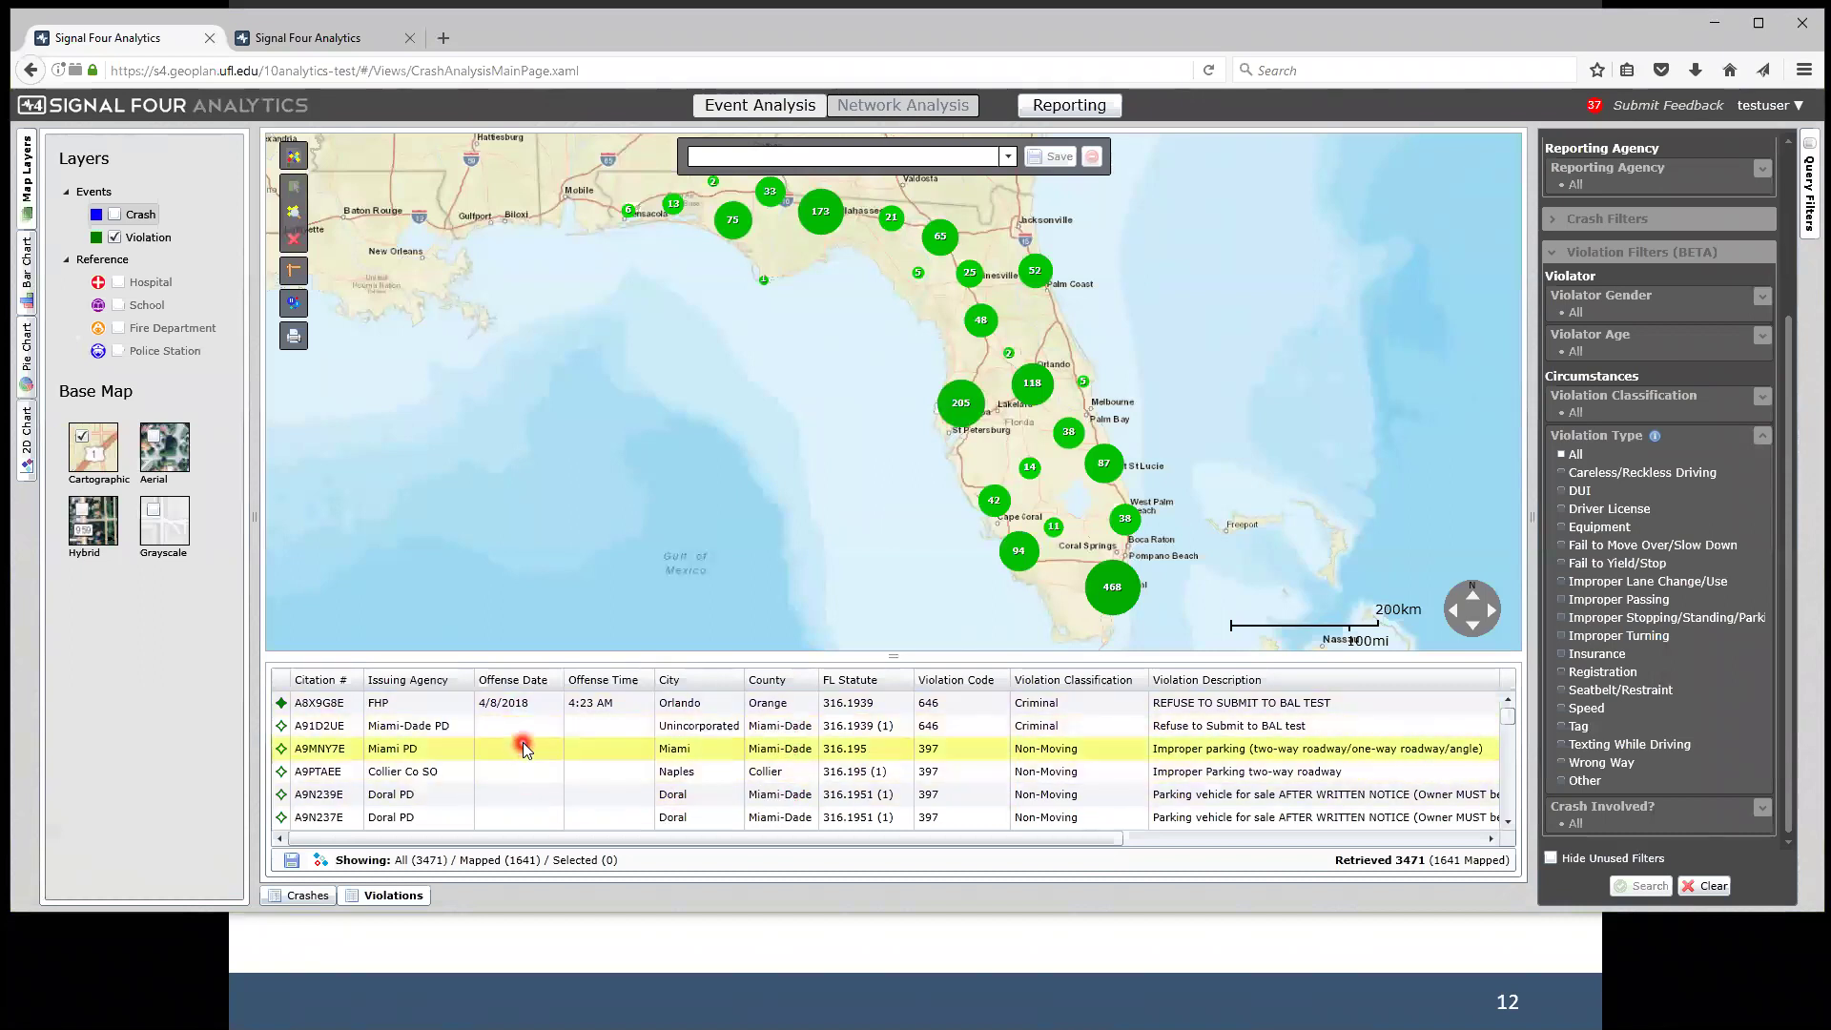
# Examine further rows of the violations table, comparing their mapping symbols, offense dates, cities and counties.
pyautogui.scroll(-5, 587, 763)
pyautogui.scroll(-5, 589, 765)
pyautogui.scroll(-5, 589, 766)
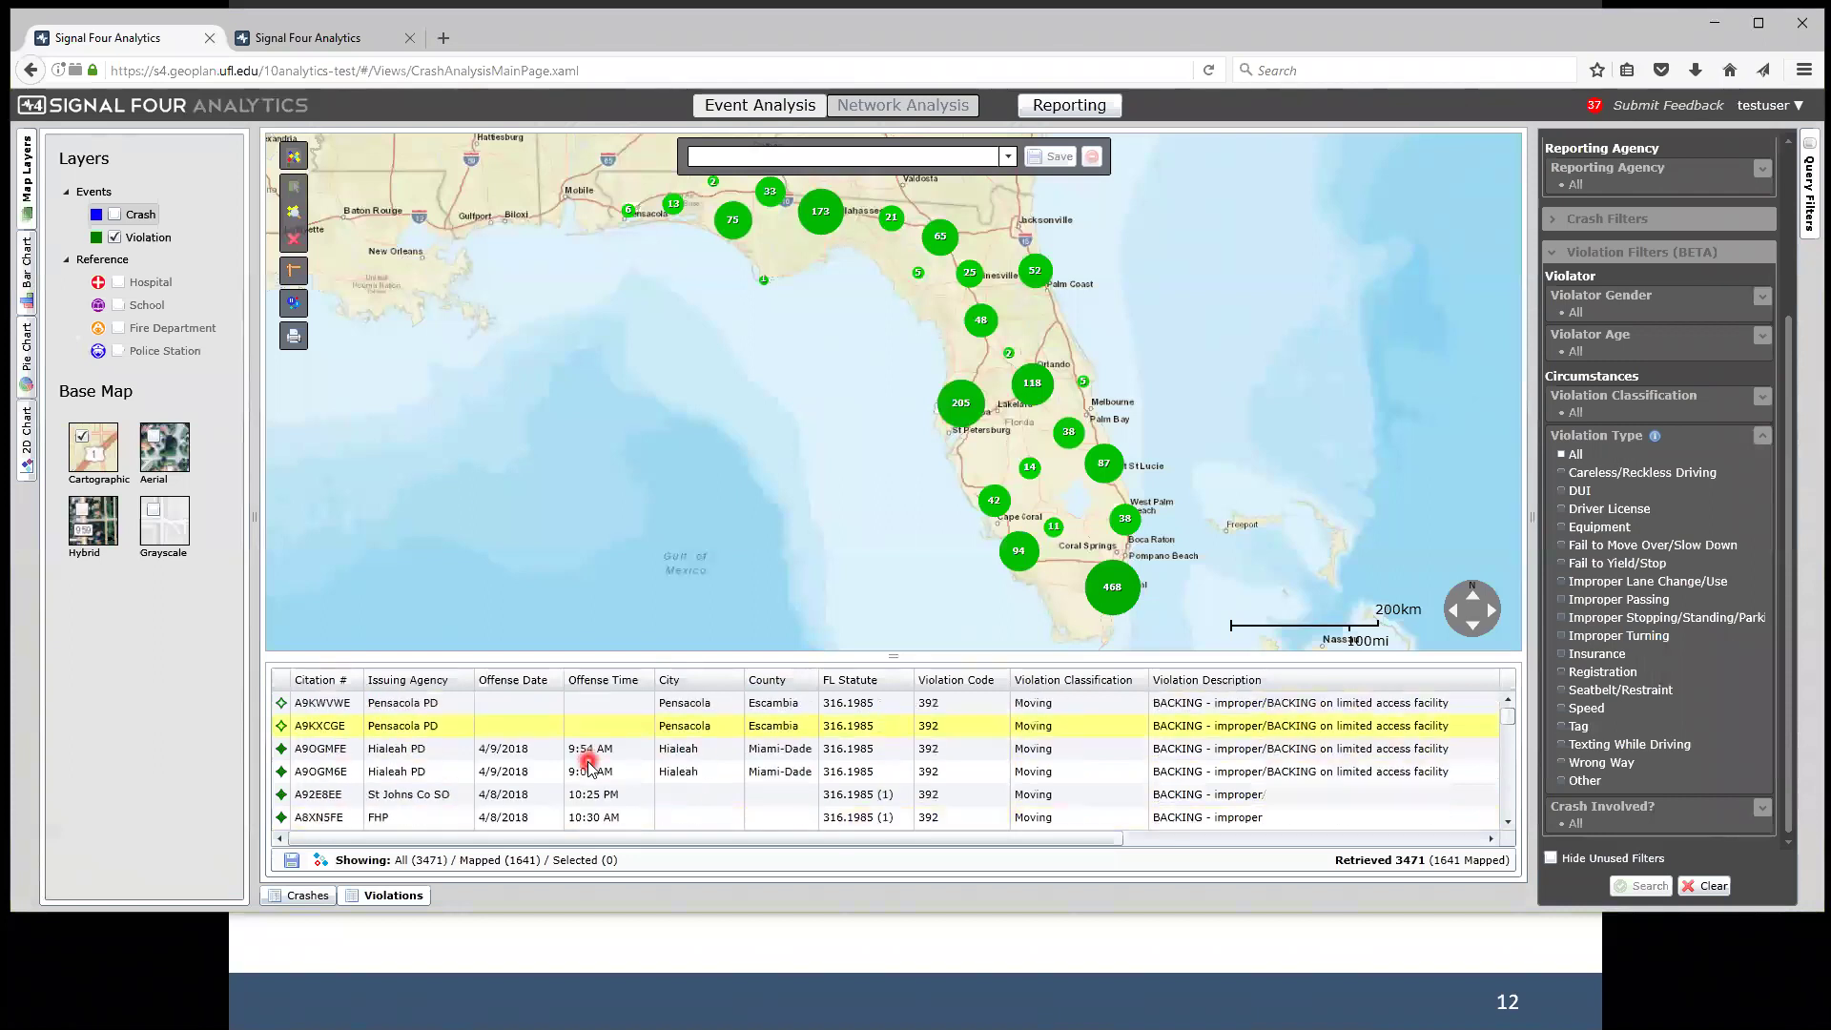
pyautogui.scroll(-3, 588, 766)
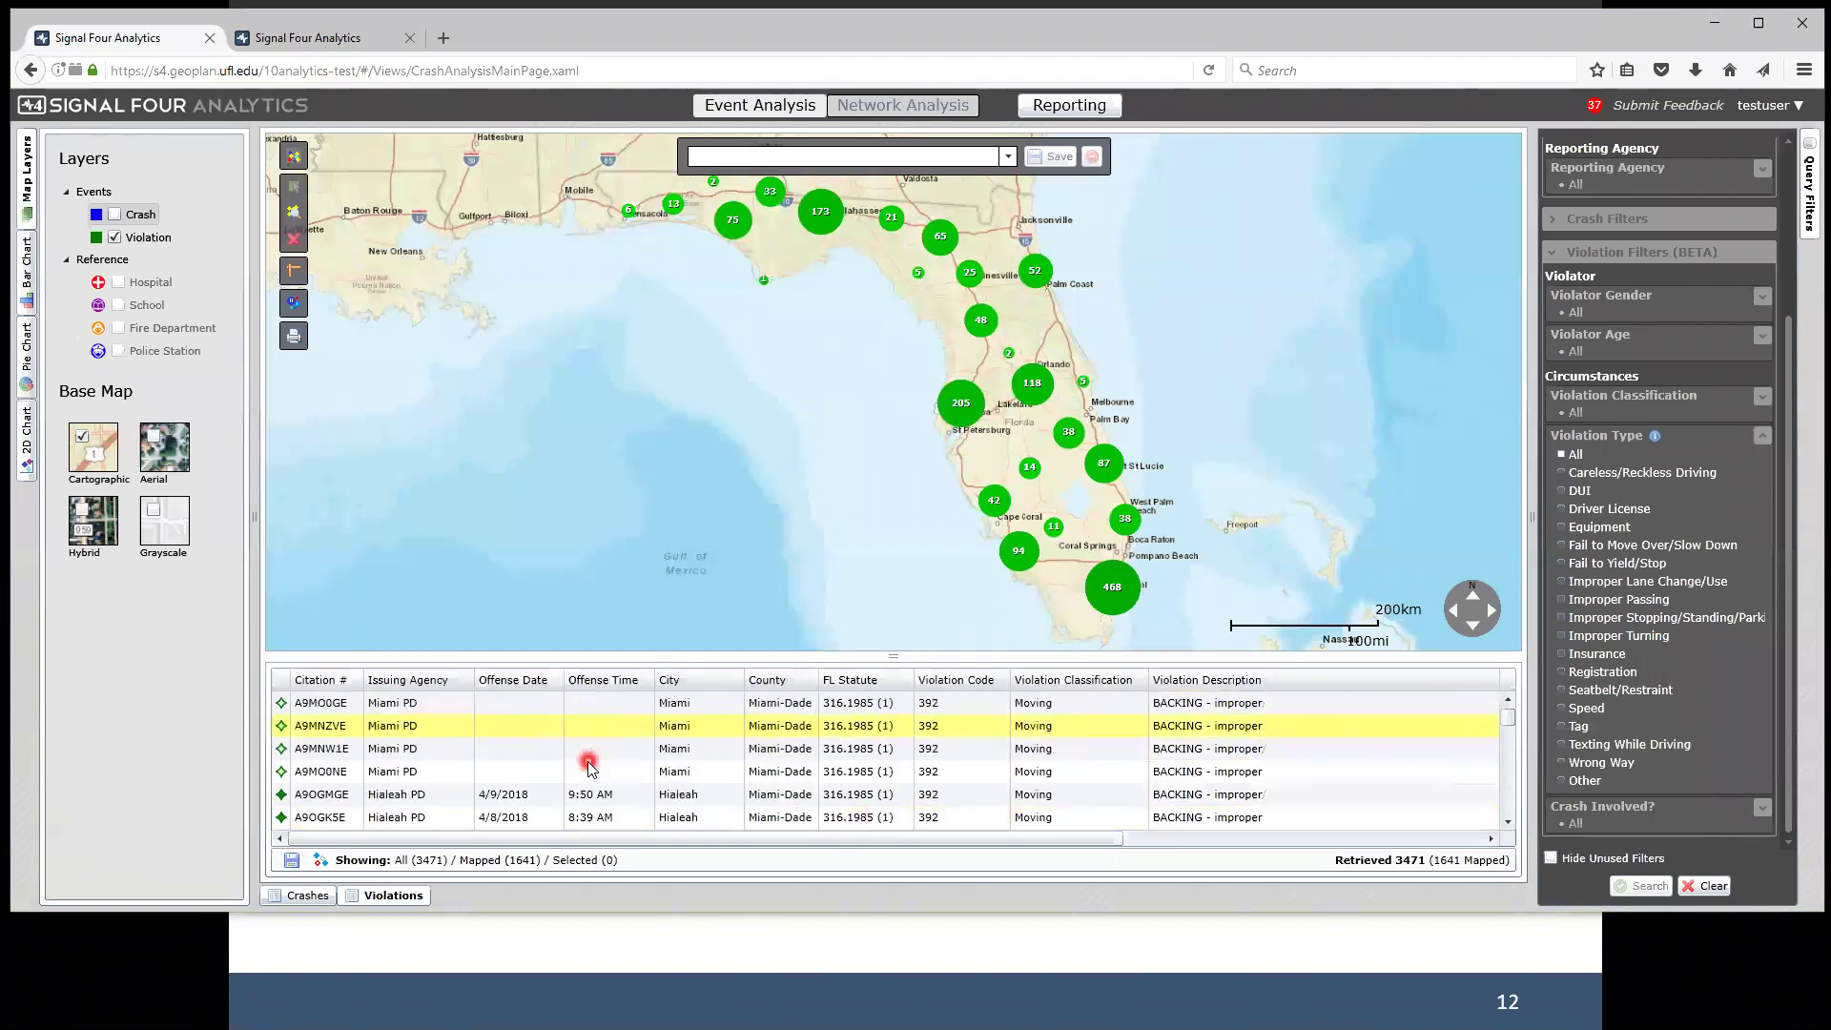
pyautogui.scroll(-5, 589, 766)
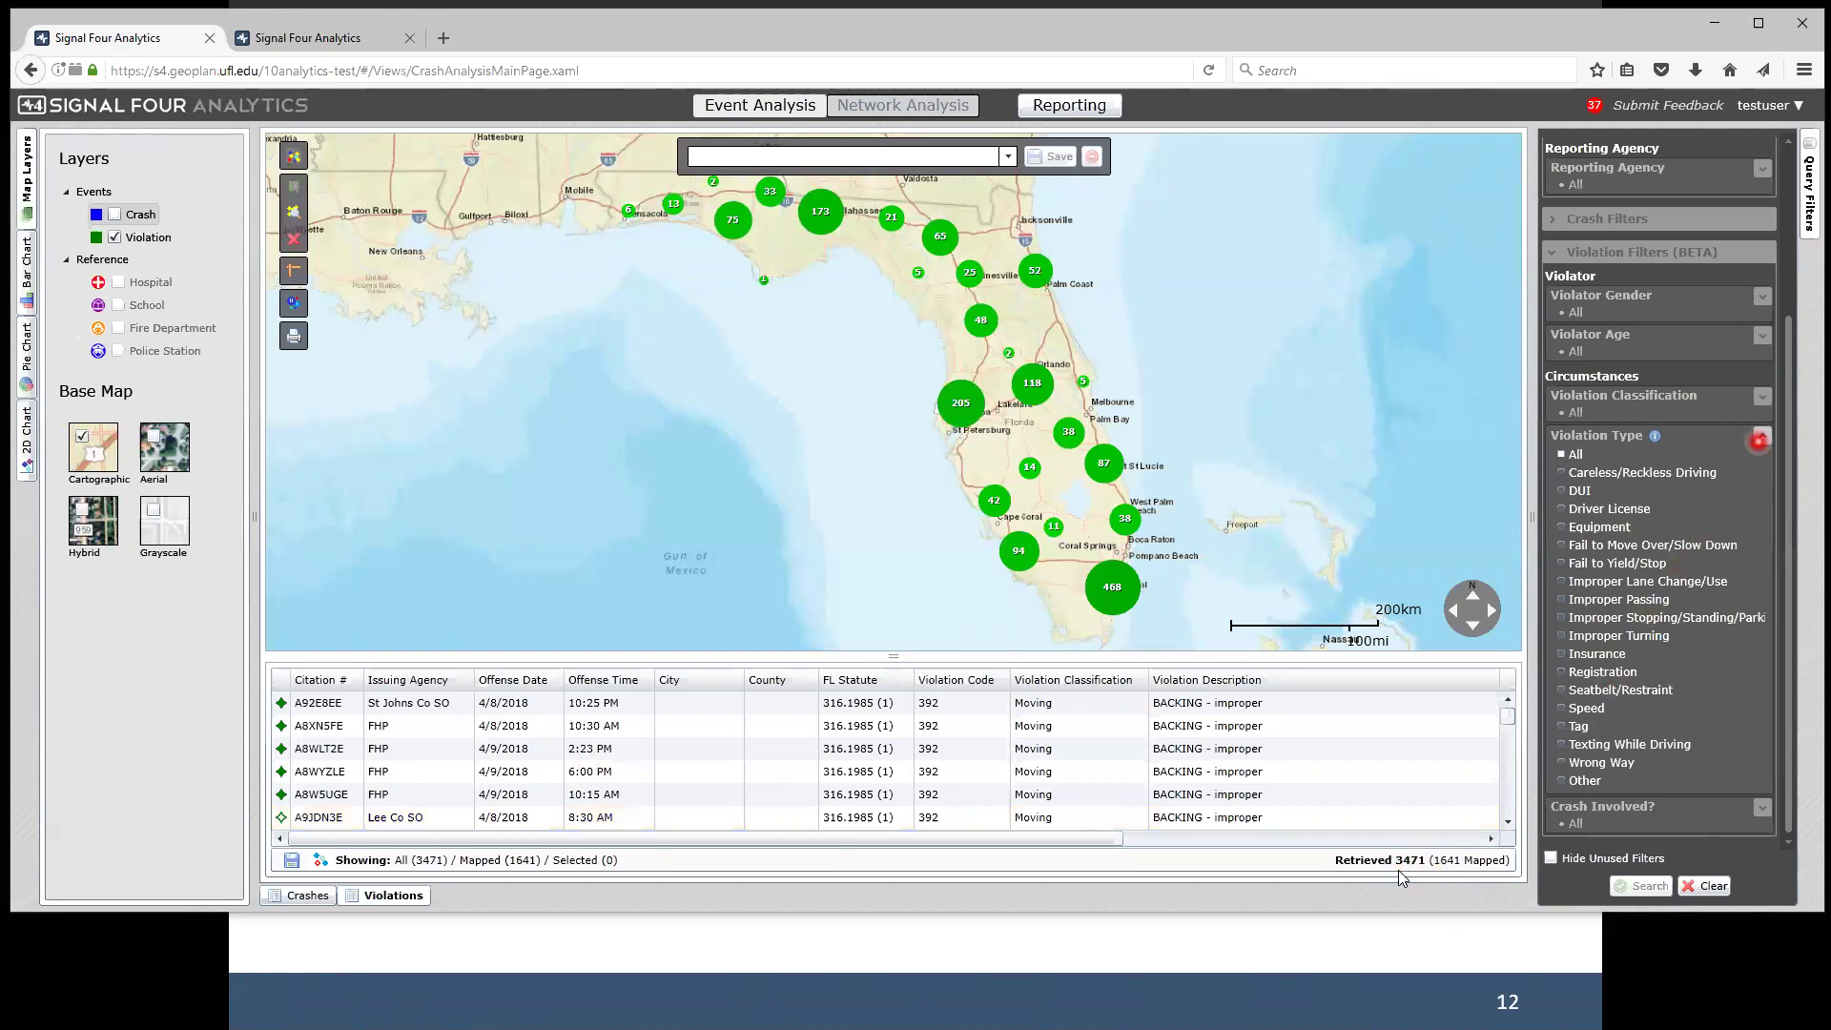
# Collapse the Violation Type filter, set the Date Range start to 4/3/2018 and run the search.
pyautogui.click(1760, 437)
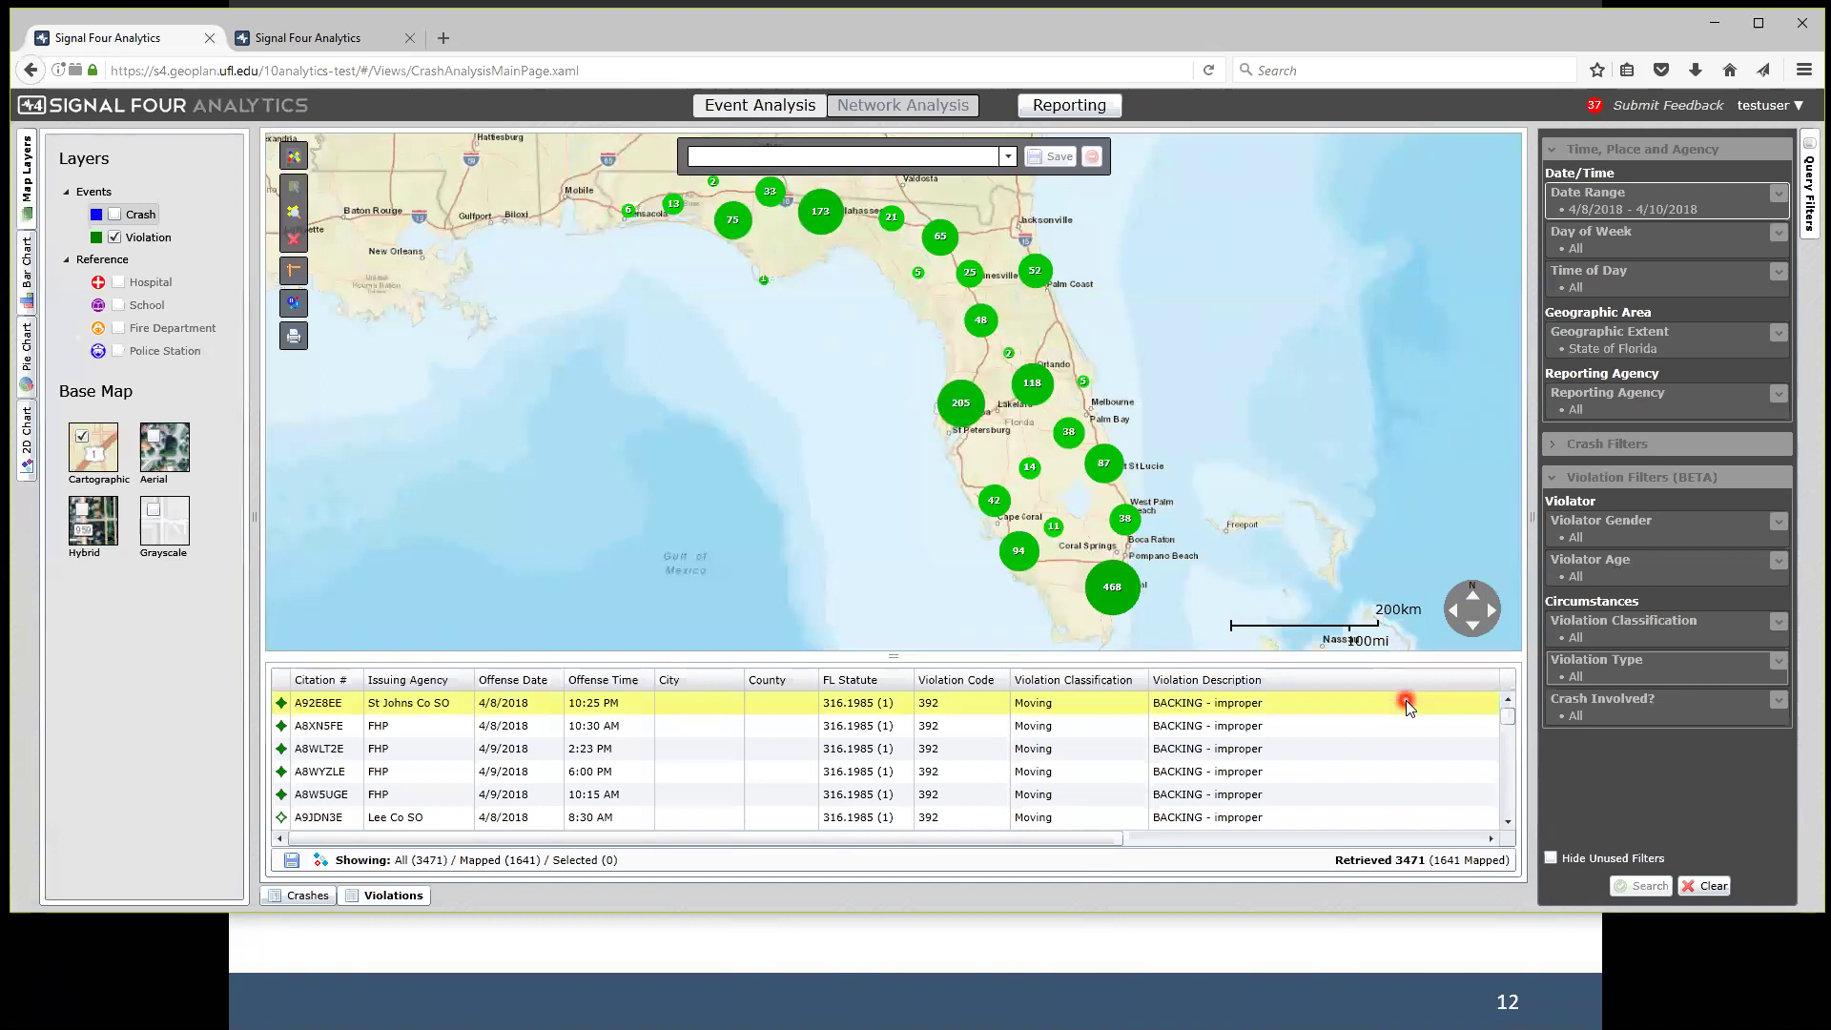
pyautogui.moveTo(1206, 415); pyautogui.dragTo(1183, 421)
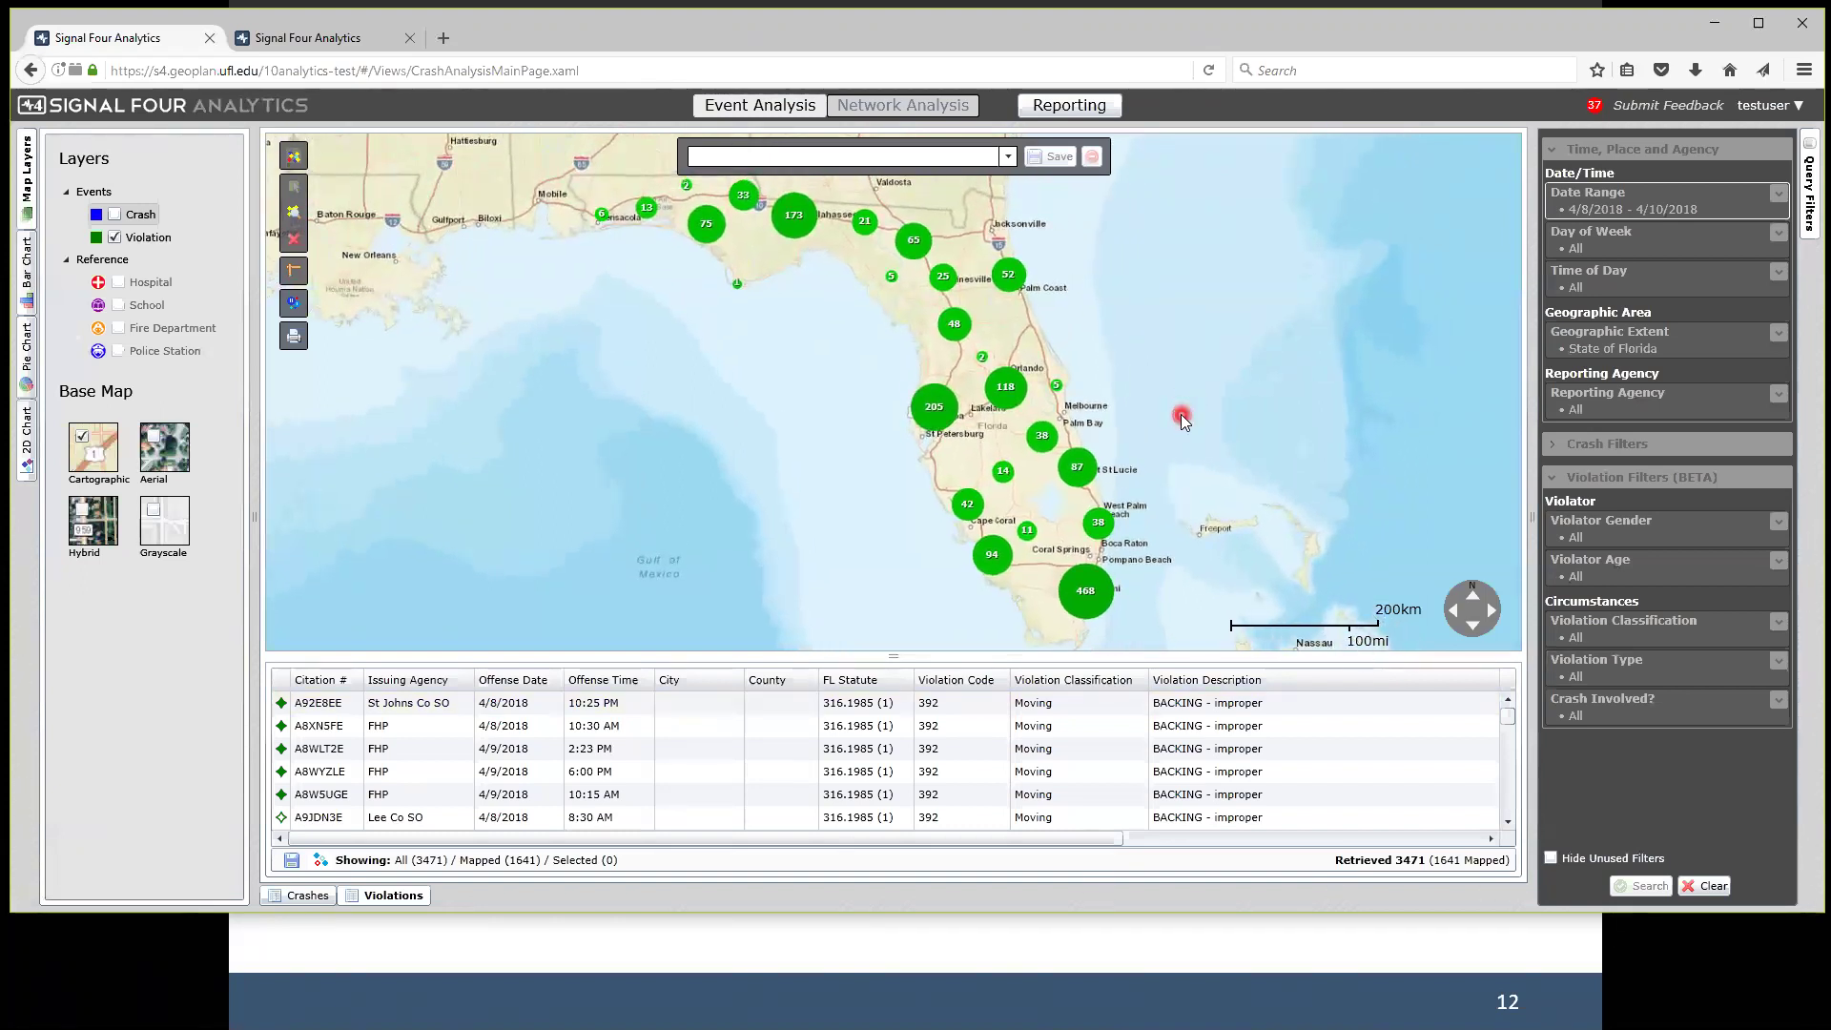
pyautogui.moveTo(1184, 421); pyautogui.dragTo(1182, 421)
pyautogui.click(1659, 205)
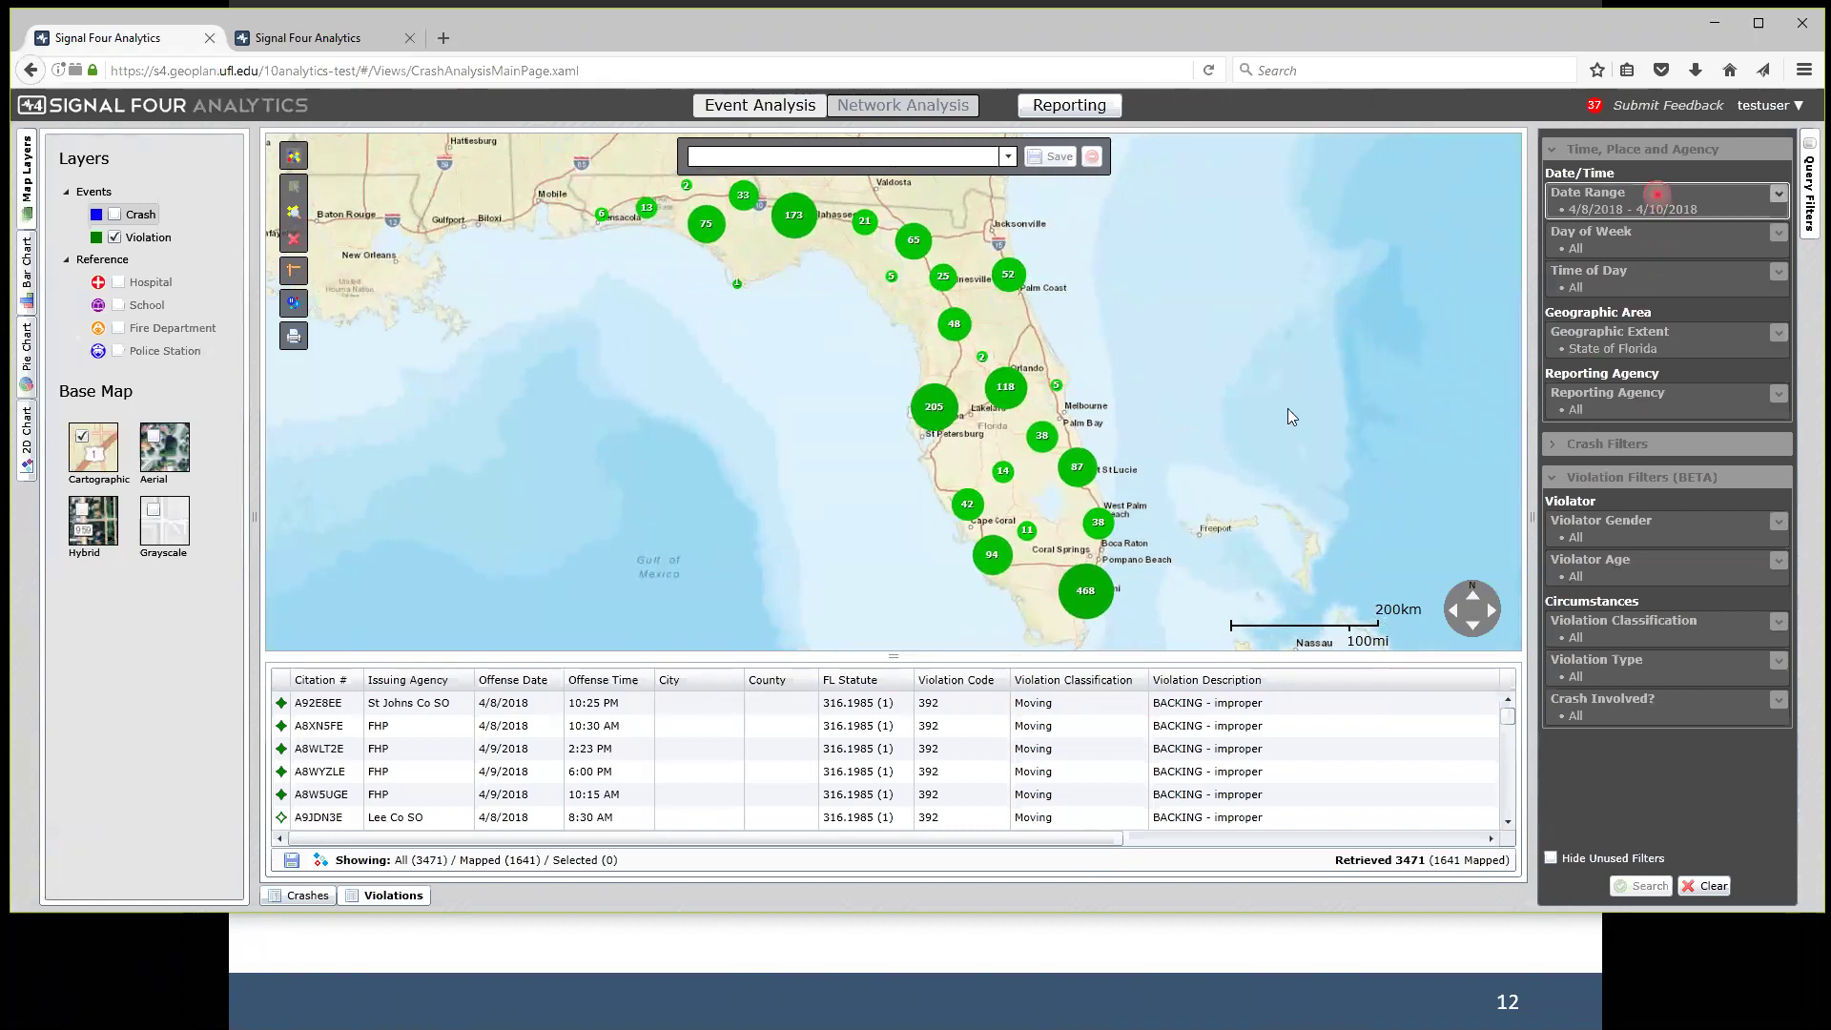
pyautogui.click(1621, 230)
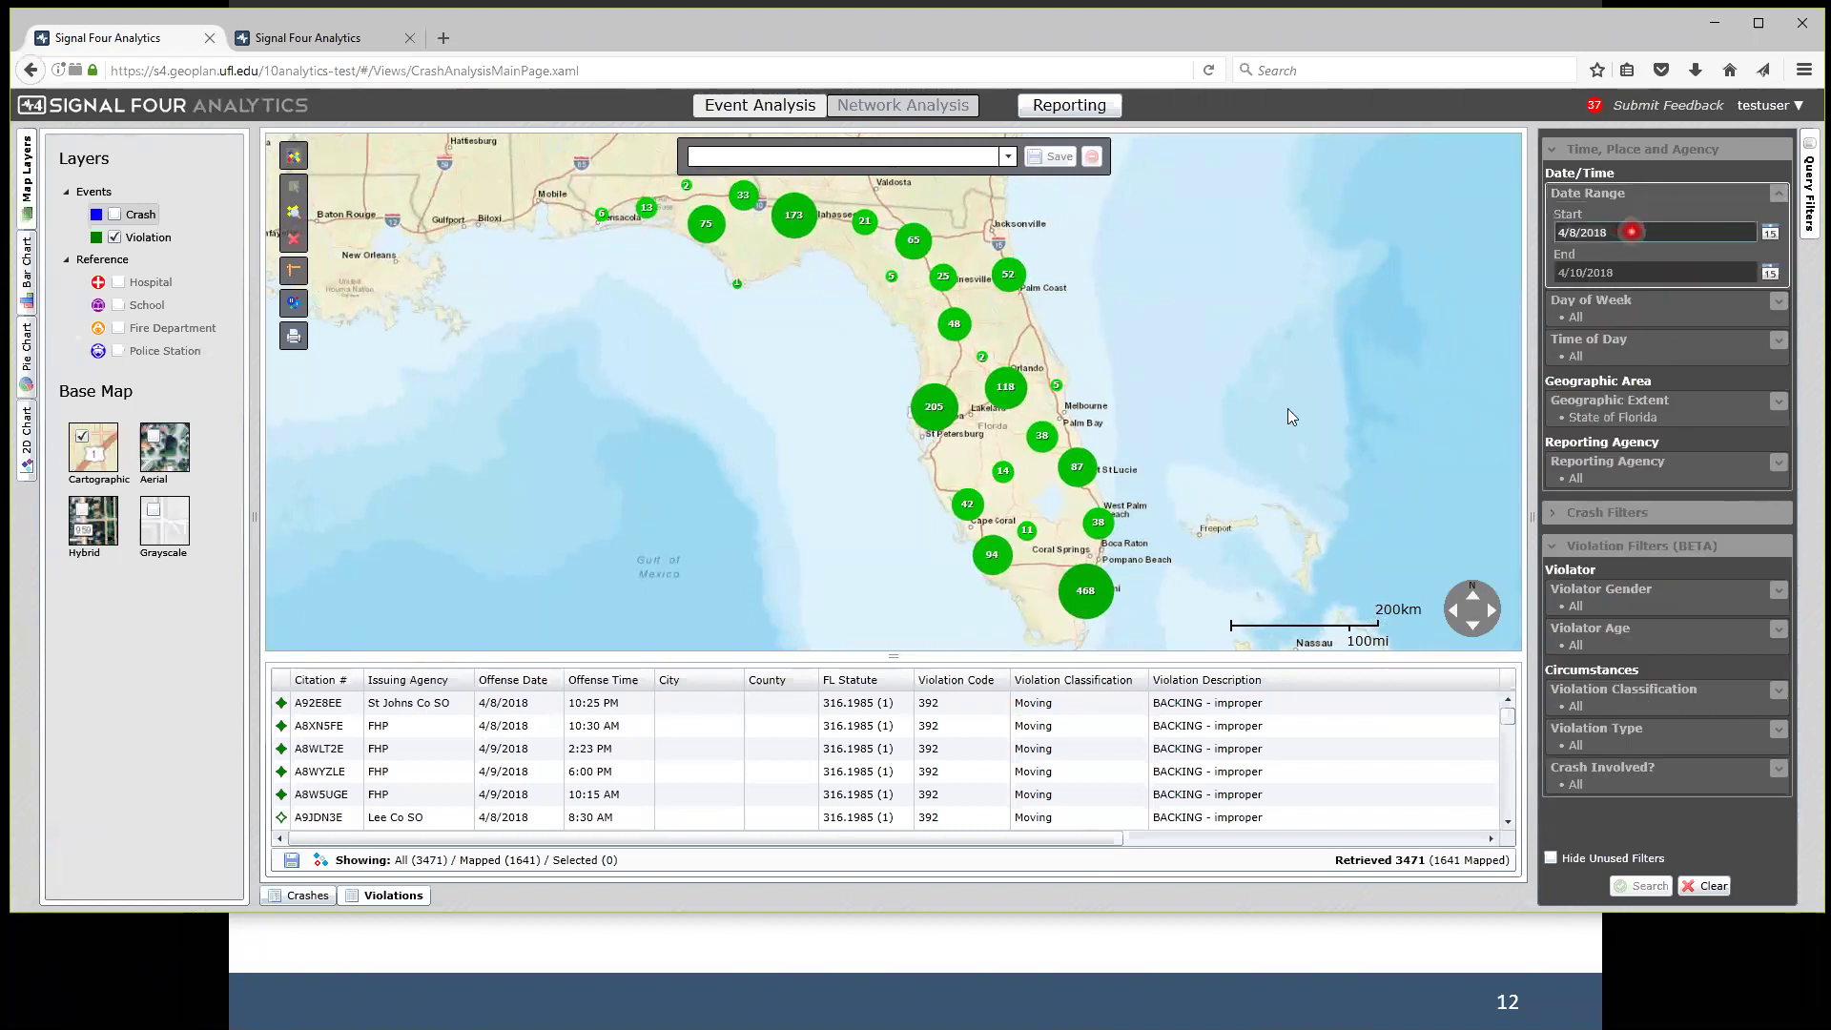
pyautogui.hotkey('ctrl', 'a')
pyautogui.write('4/3/2018')
pyautogui.press('Tab')
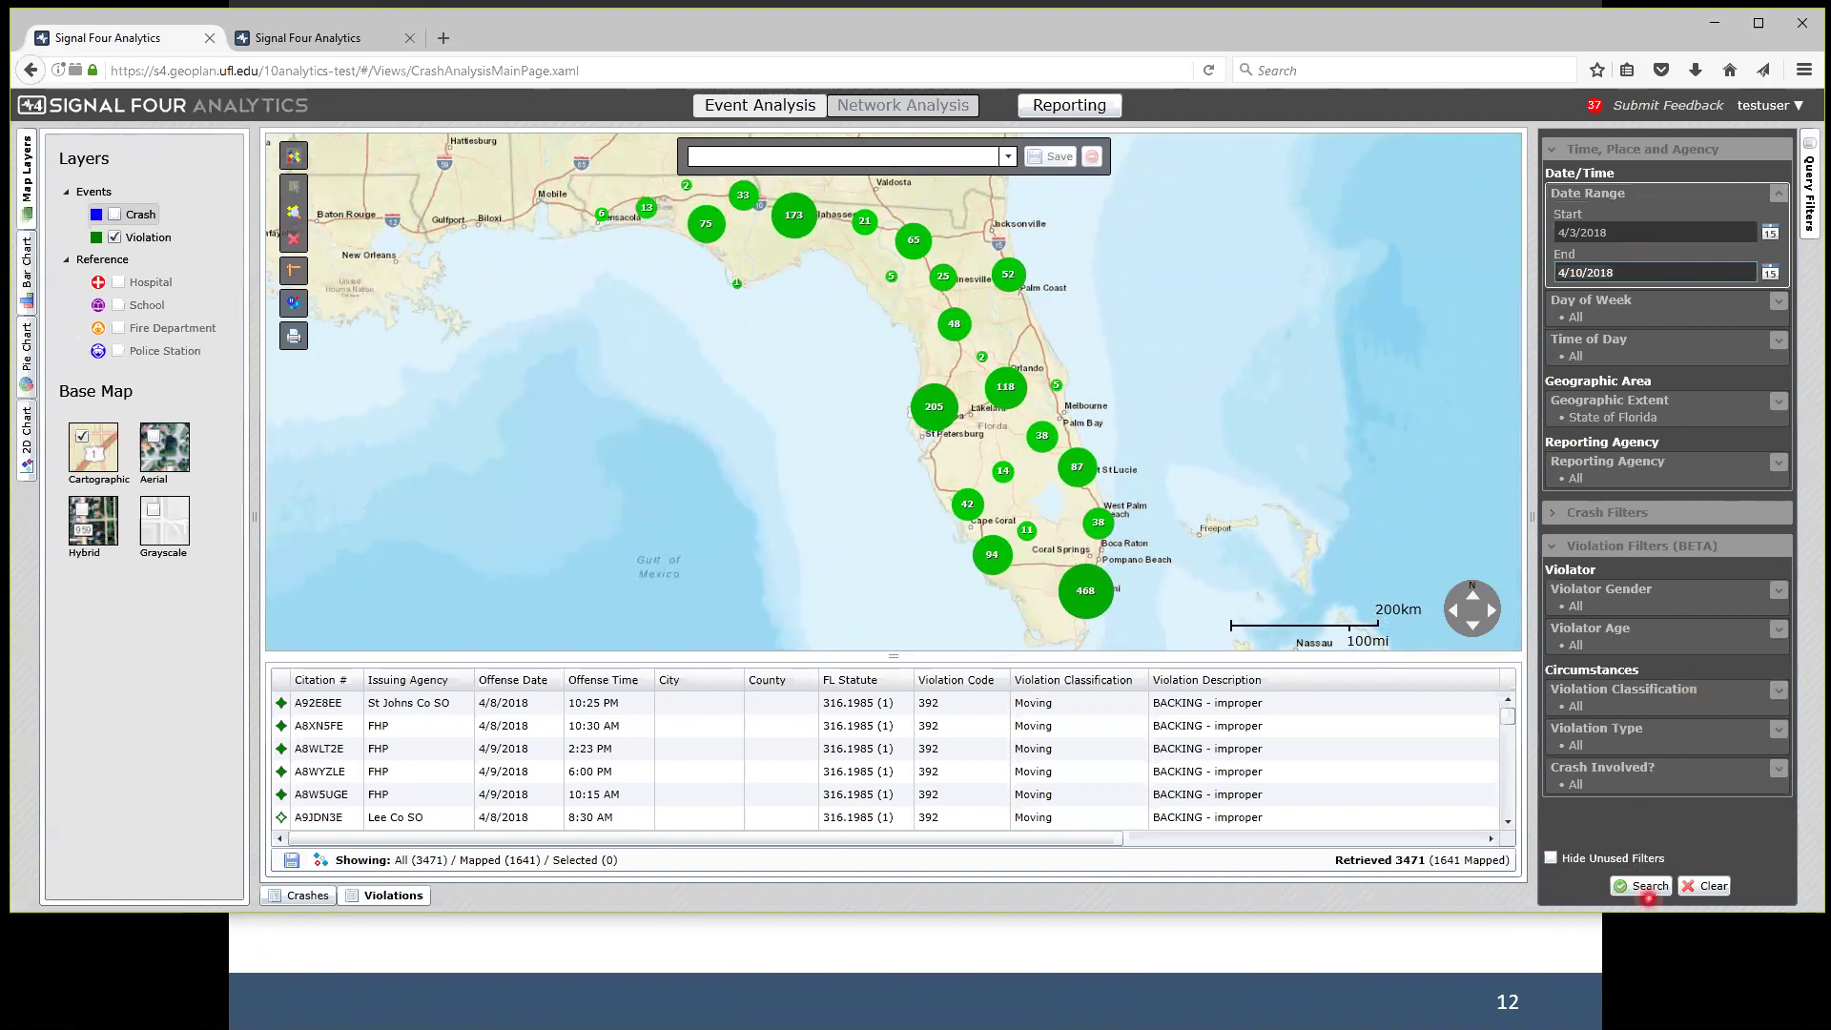
pyautogui.click(1650, 886)
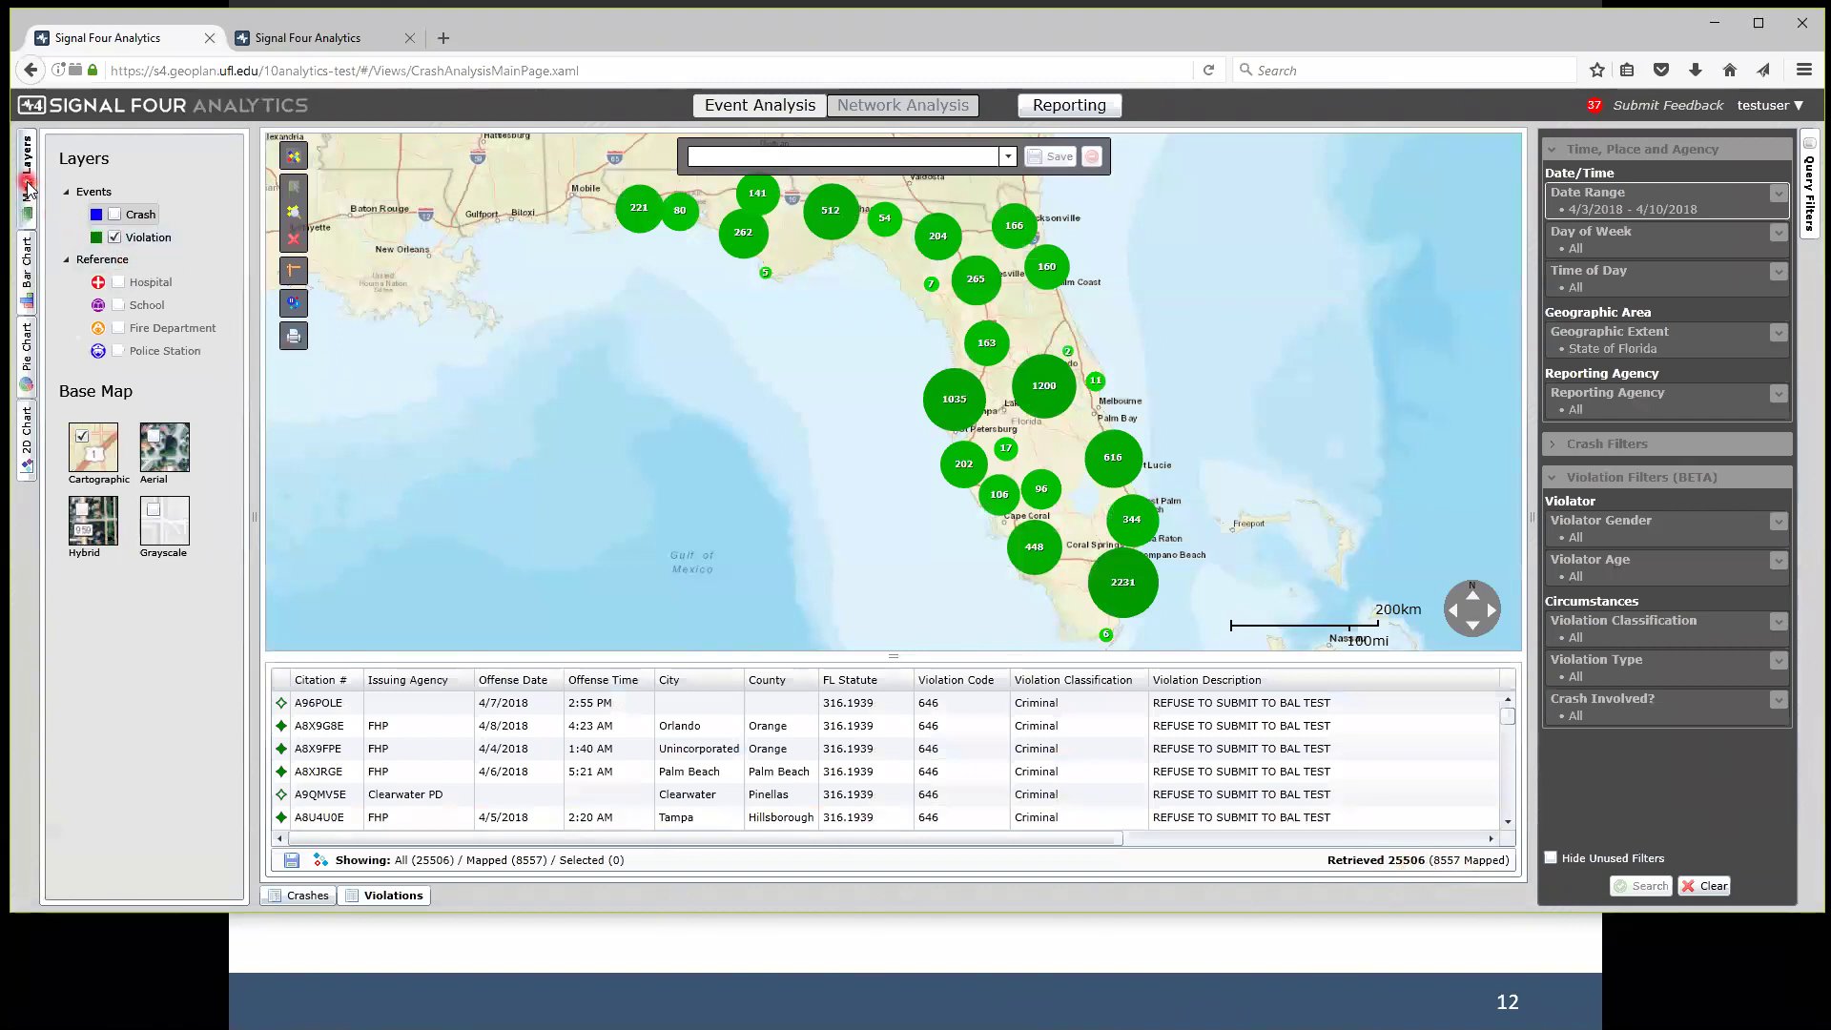
# Display the Day of Week bar chart in a wider pane and set its events to Violations.
pyautogui.click(28, 291)
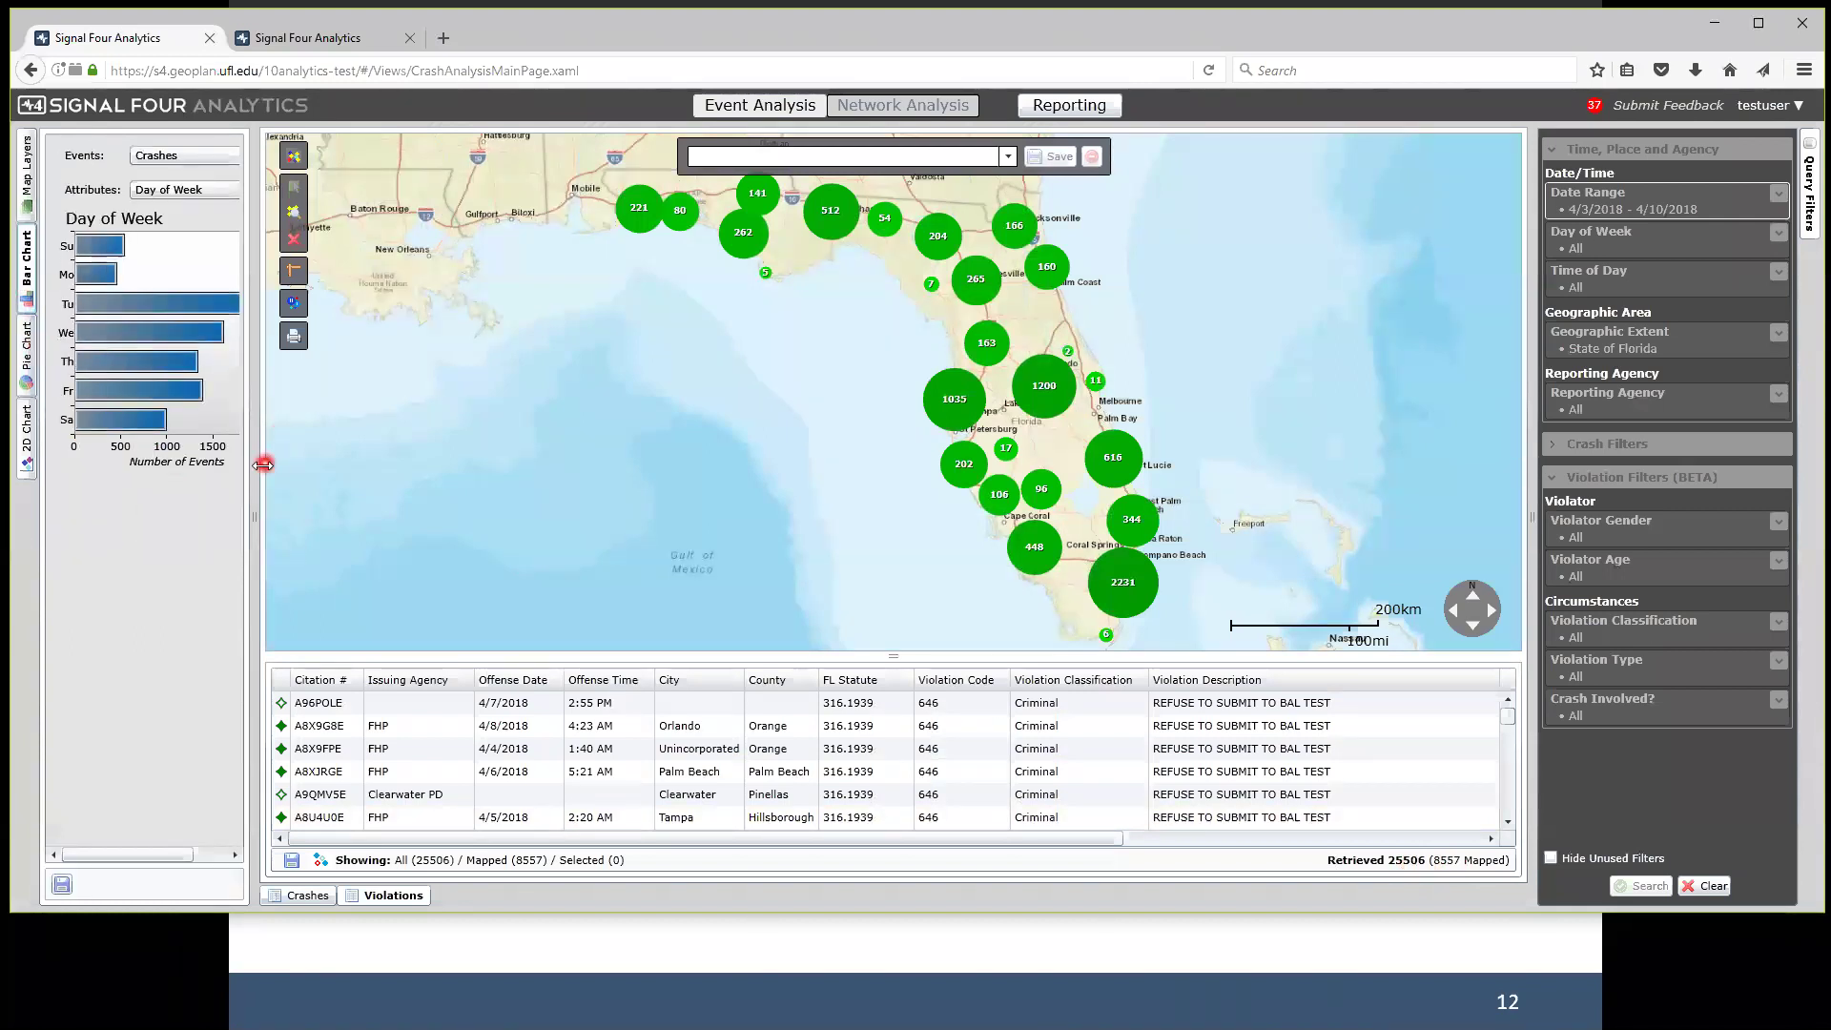
pyautogui.moveTo(263, 465); pyautogui.dragTo(329, 515)
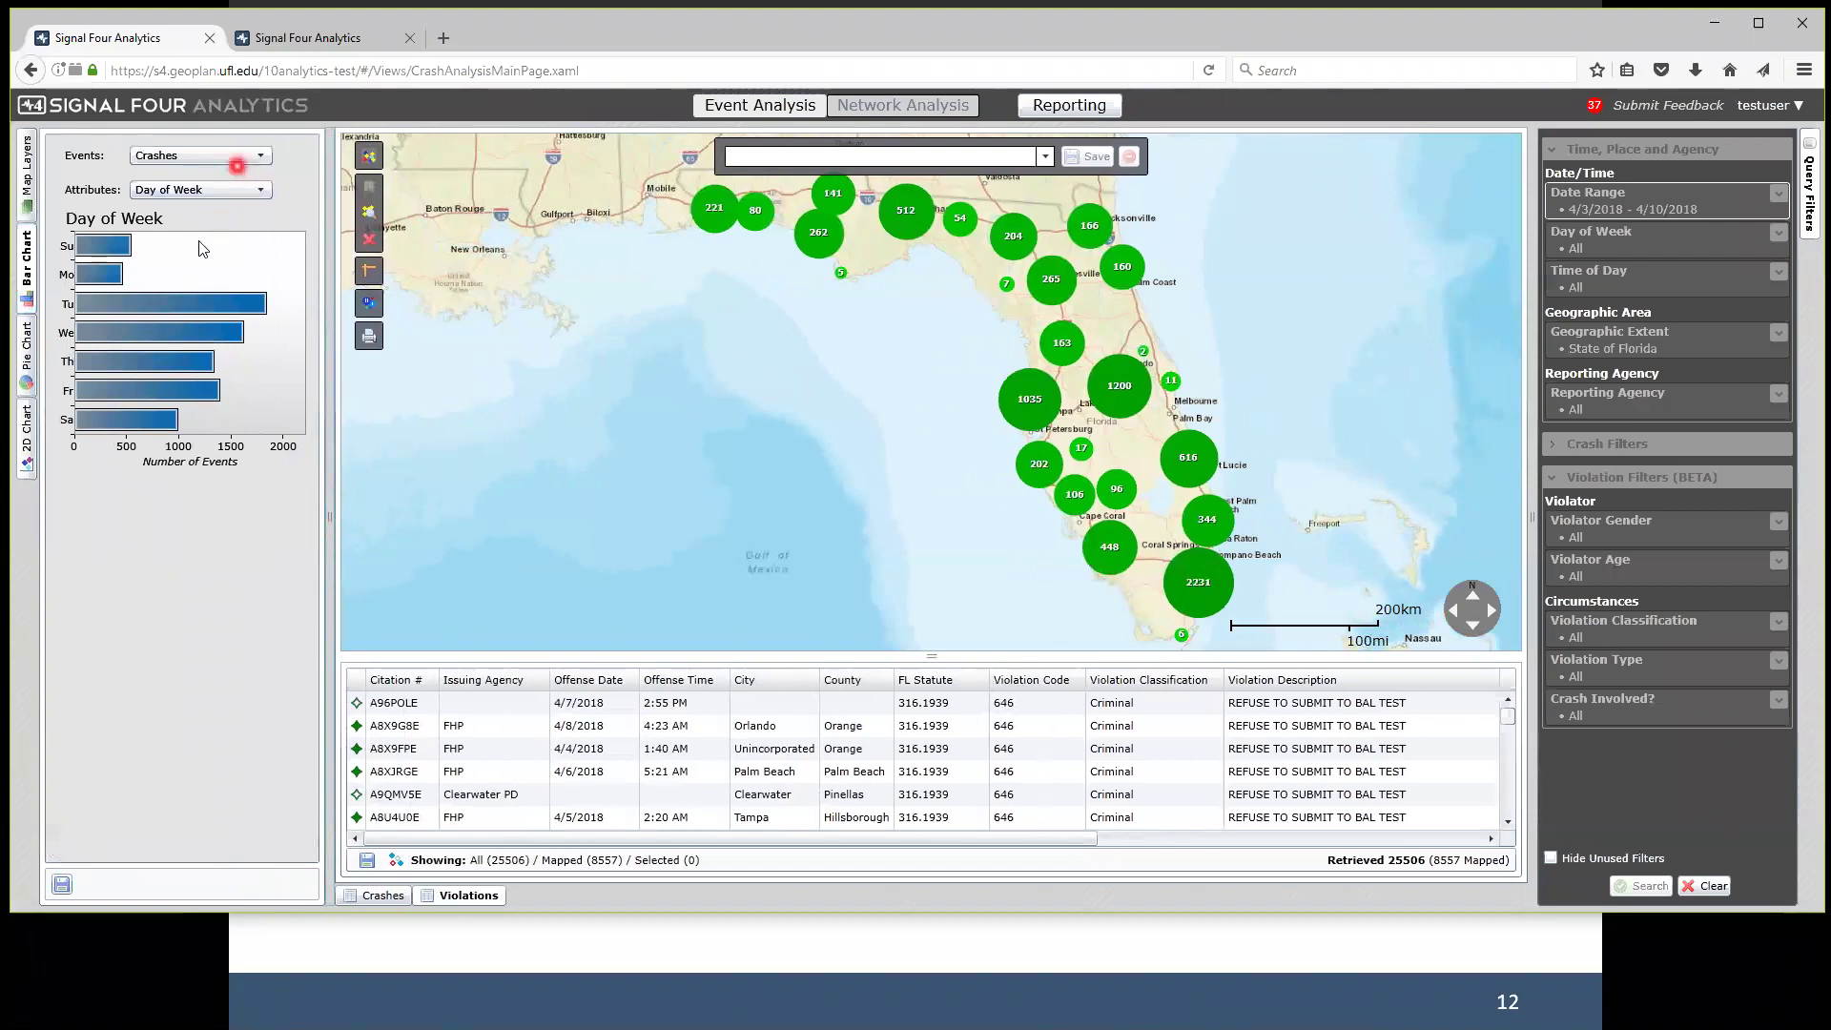
pyautogui.click(258, 155)
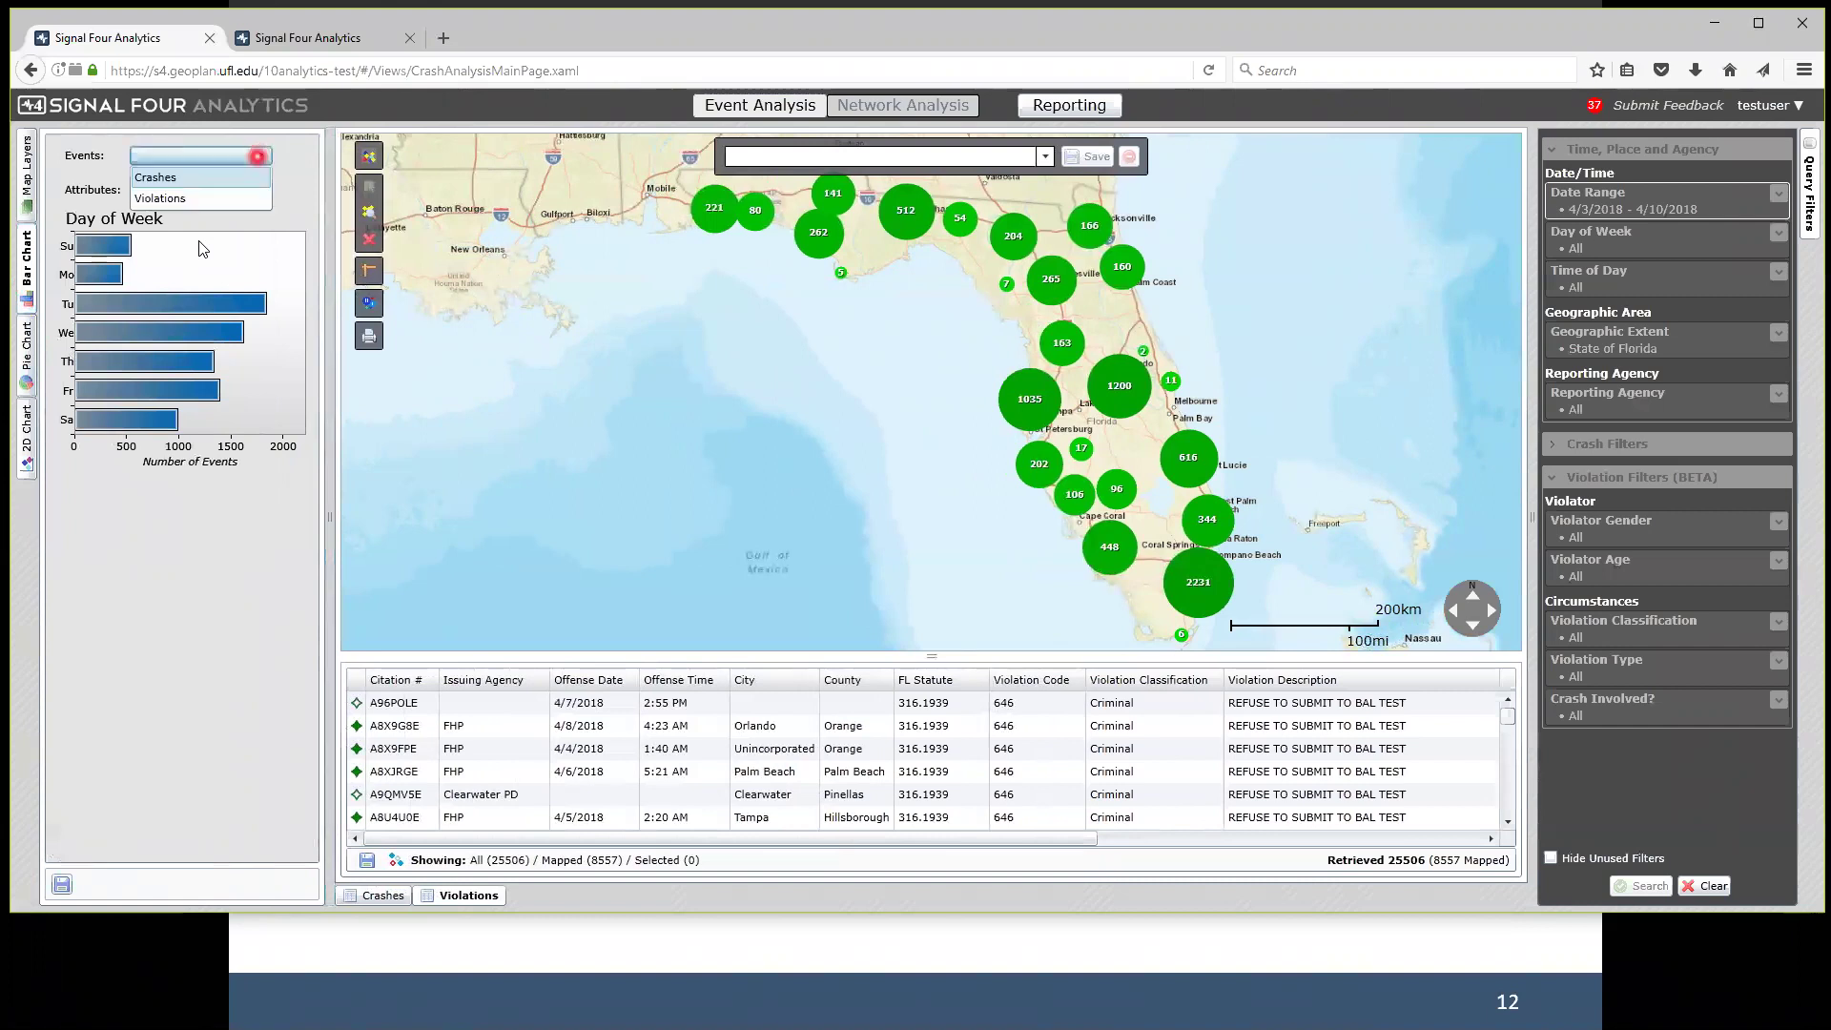
pyautogui.click(258, 155)
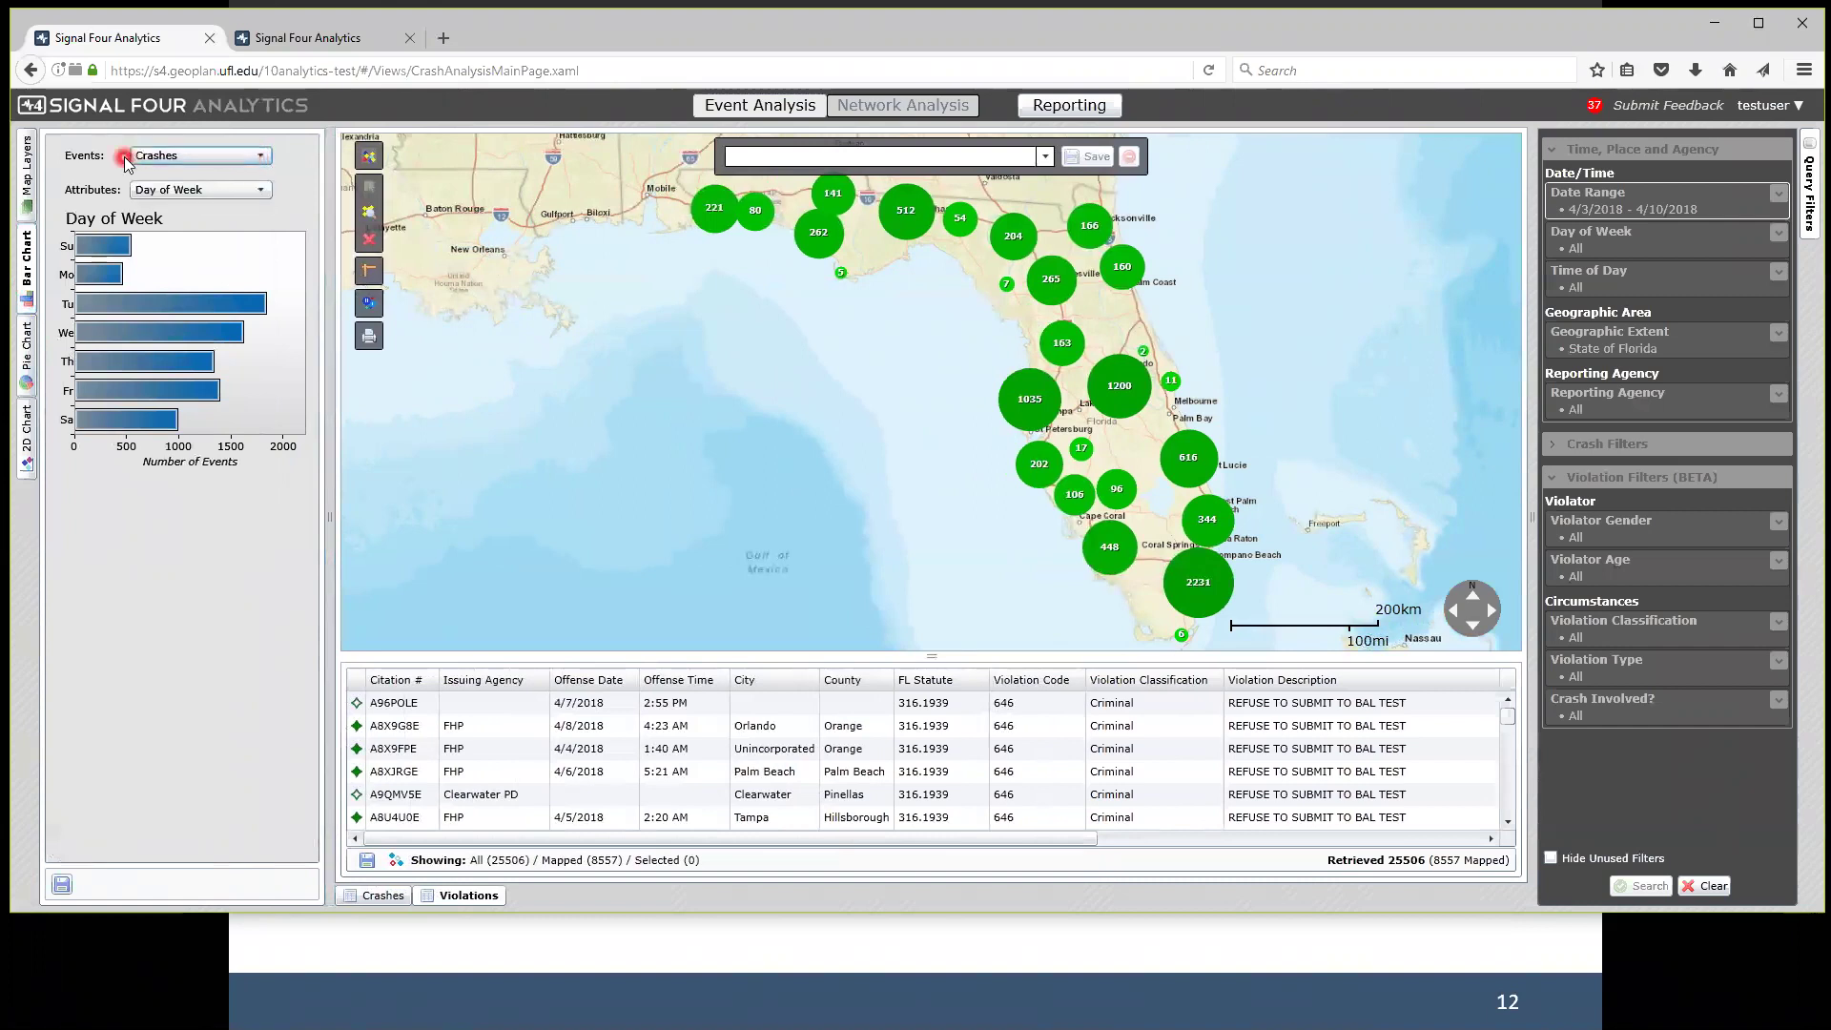
pyautogui.click(259, 155)
pyautogui.click(194, 198)
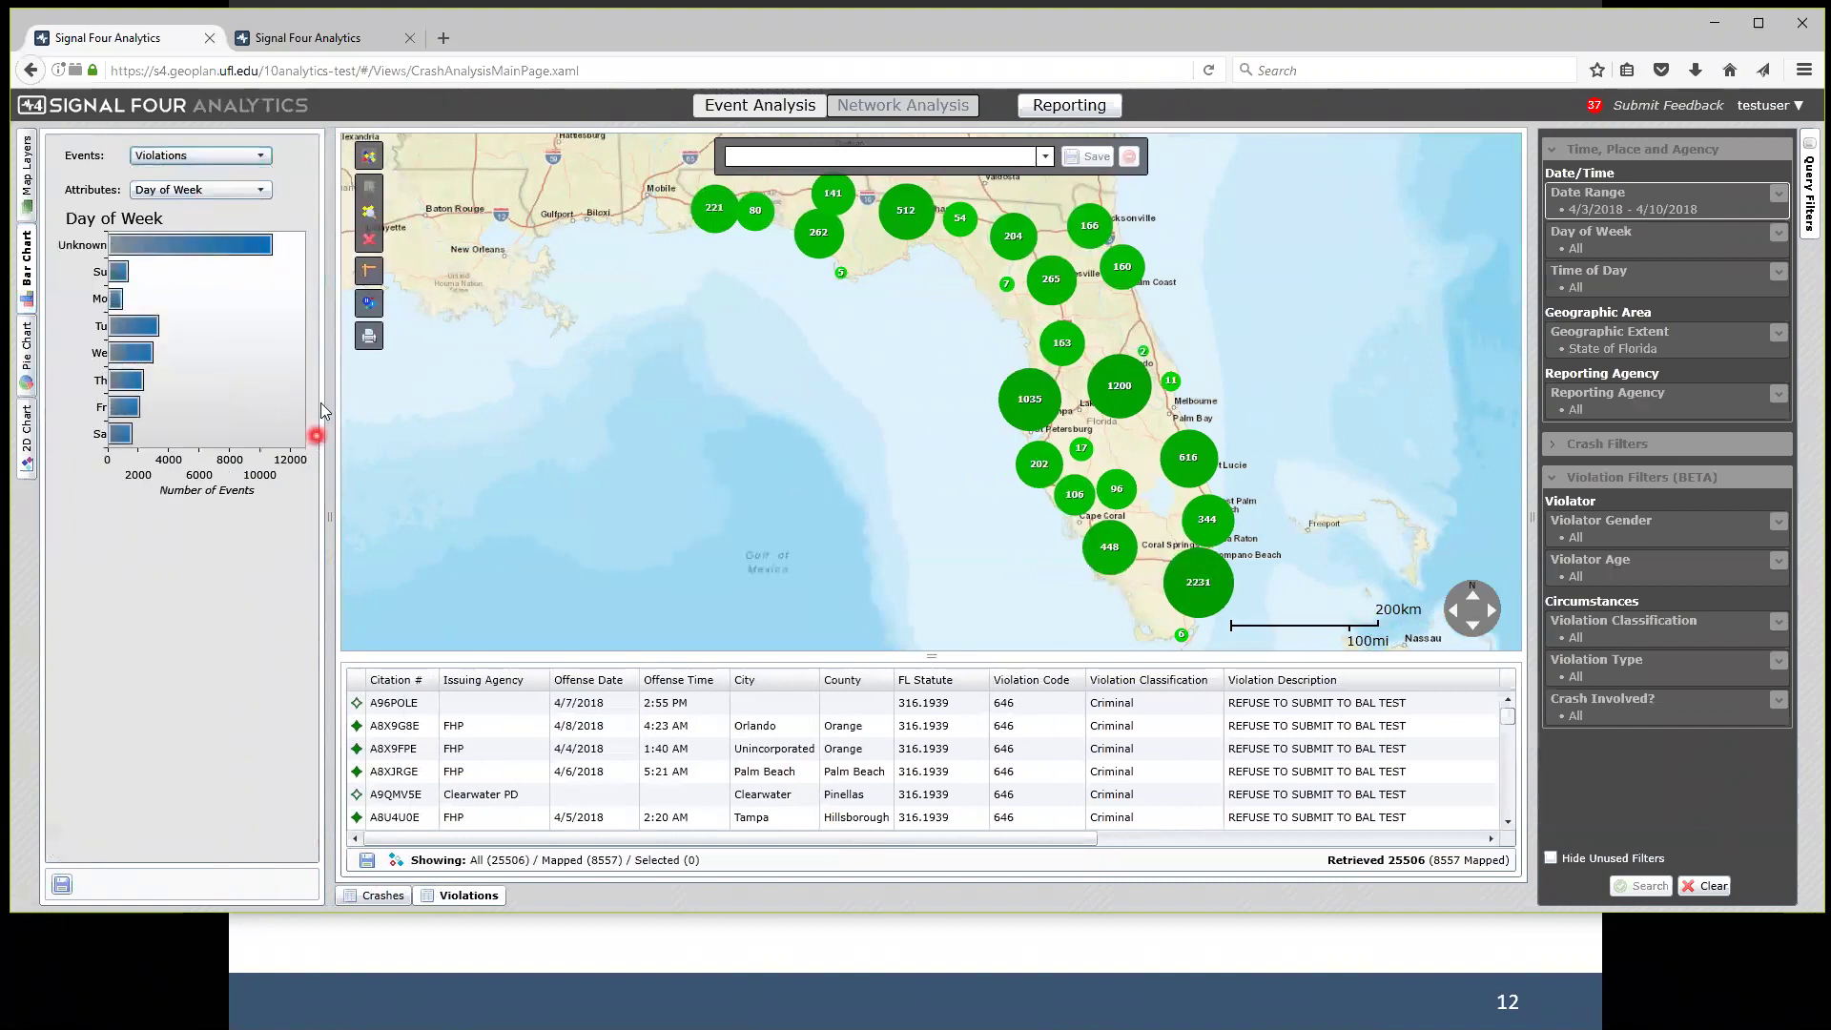
# Review the violations bar chart's attribute options and the Day of Week bars, and chart the violations by Time of Day.
pyautogui.click(256, 188)
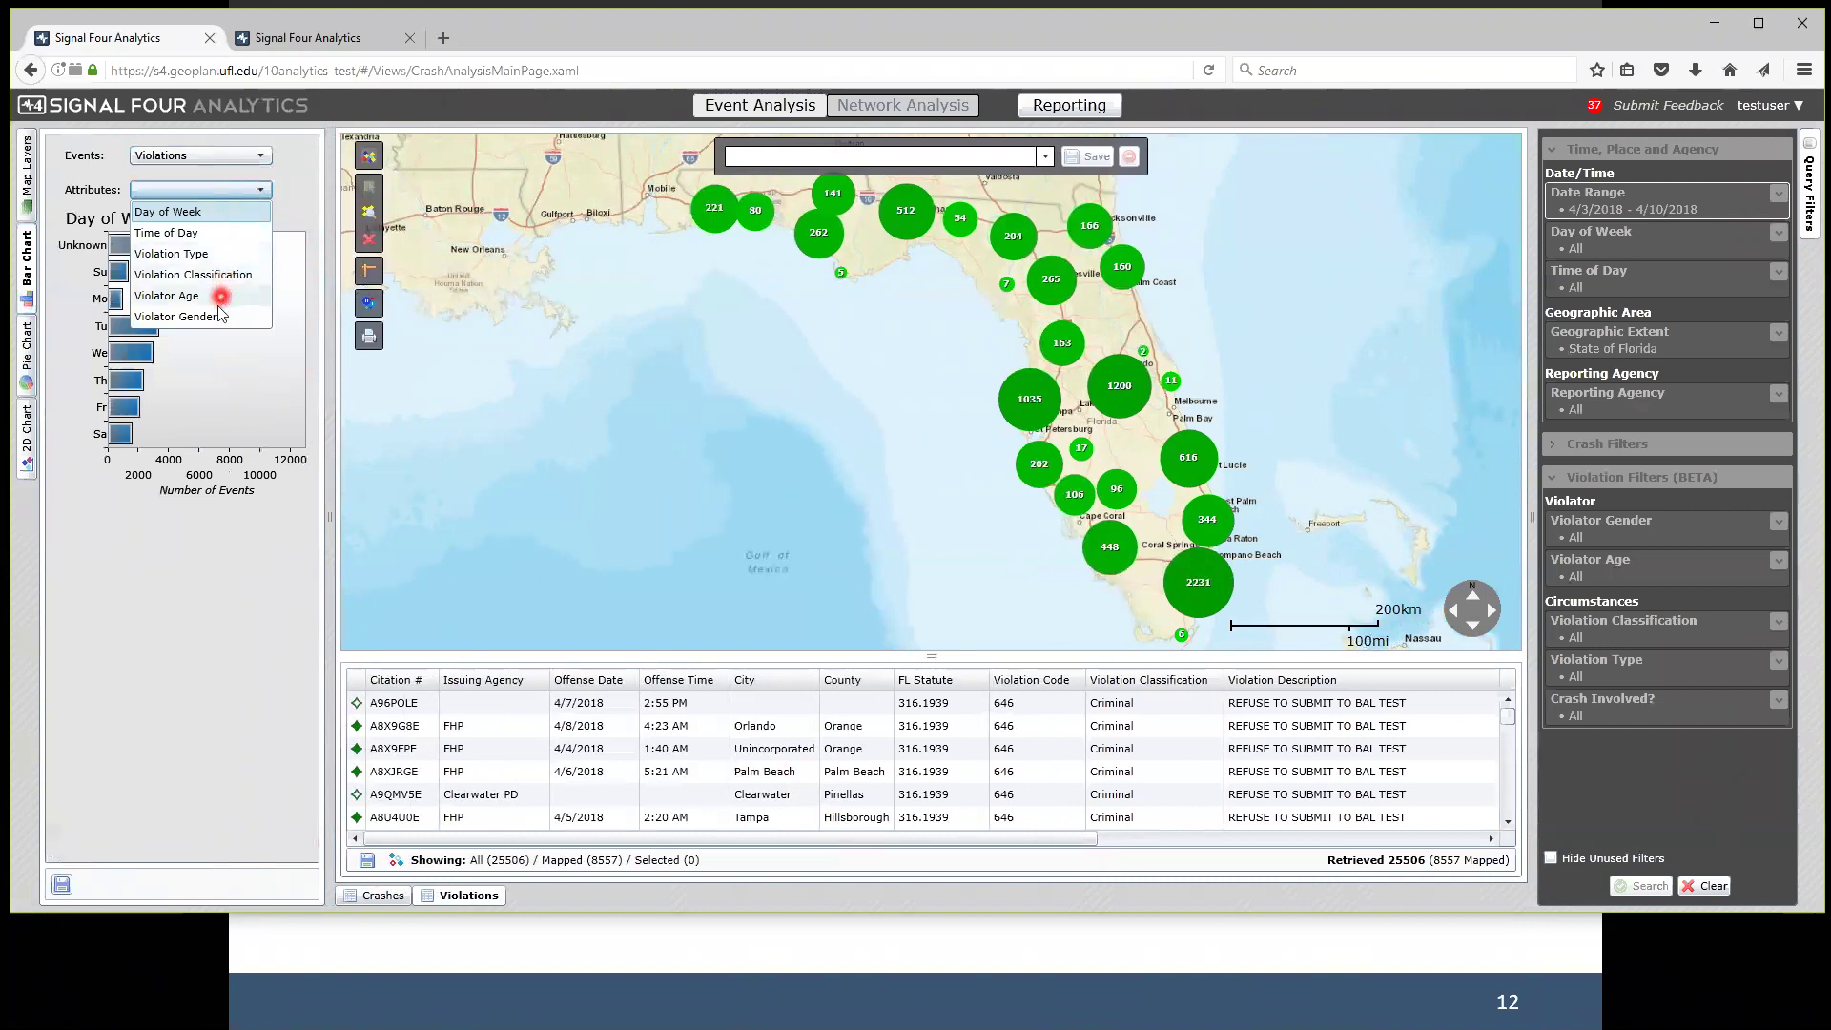
pyautogui.click(276, 215)
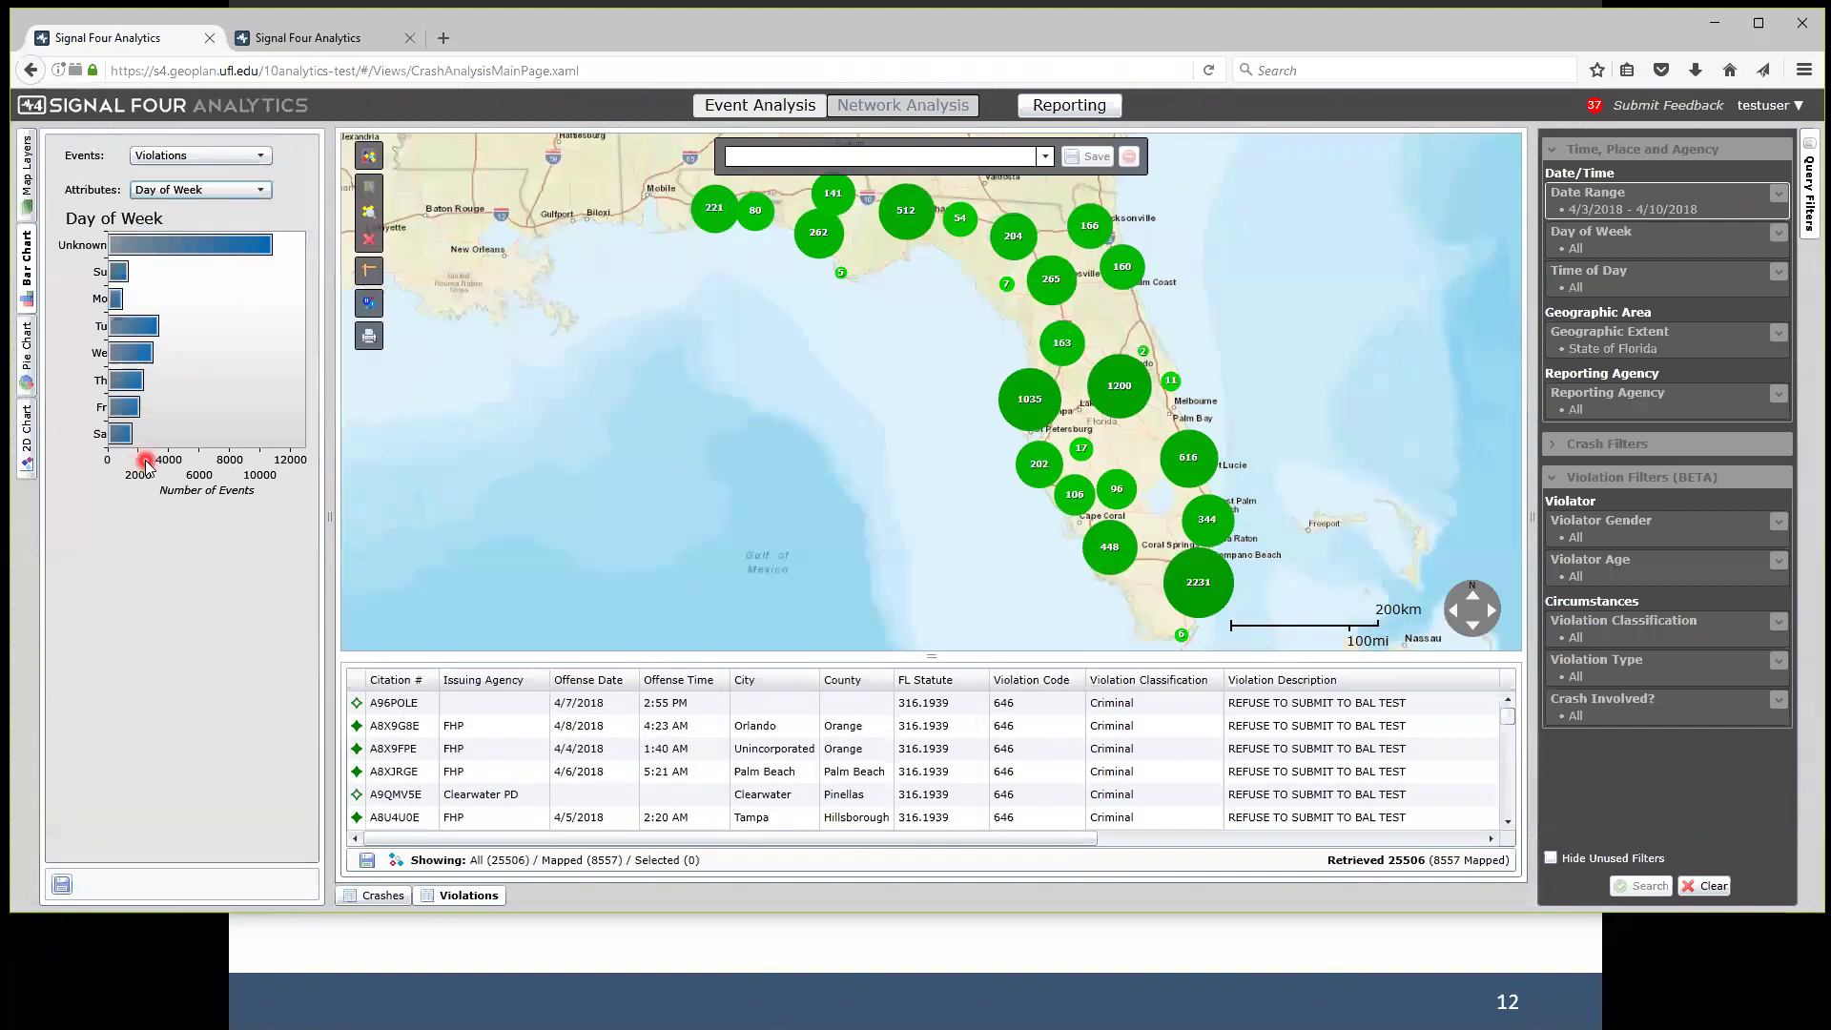
pyautogui.moveTo(183, 251)
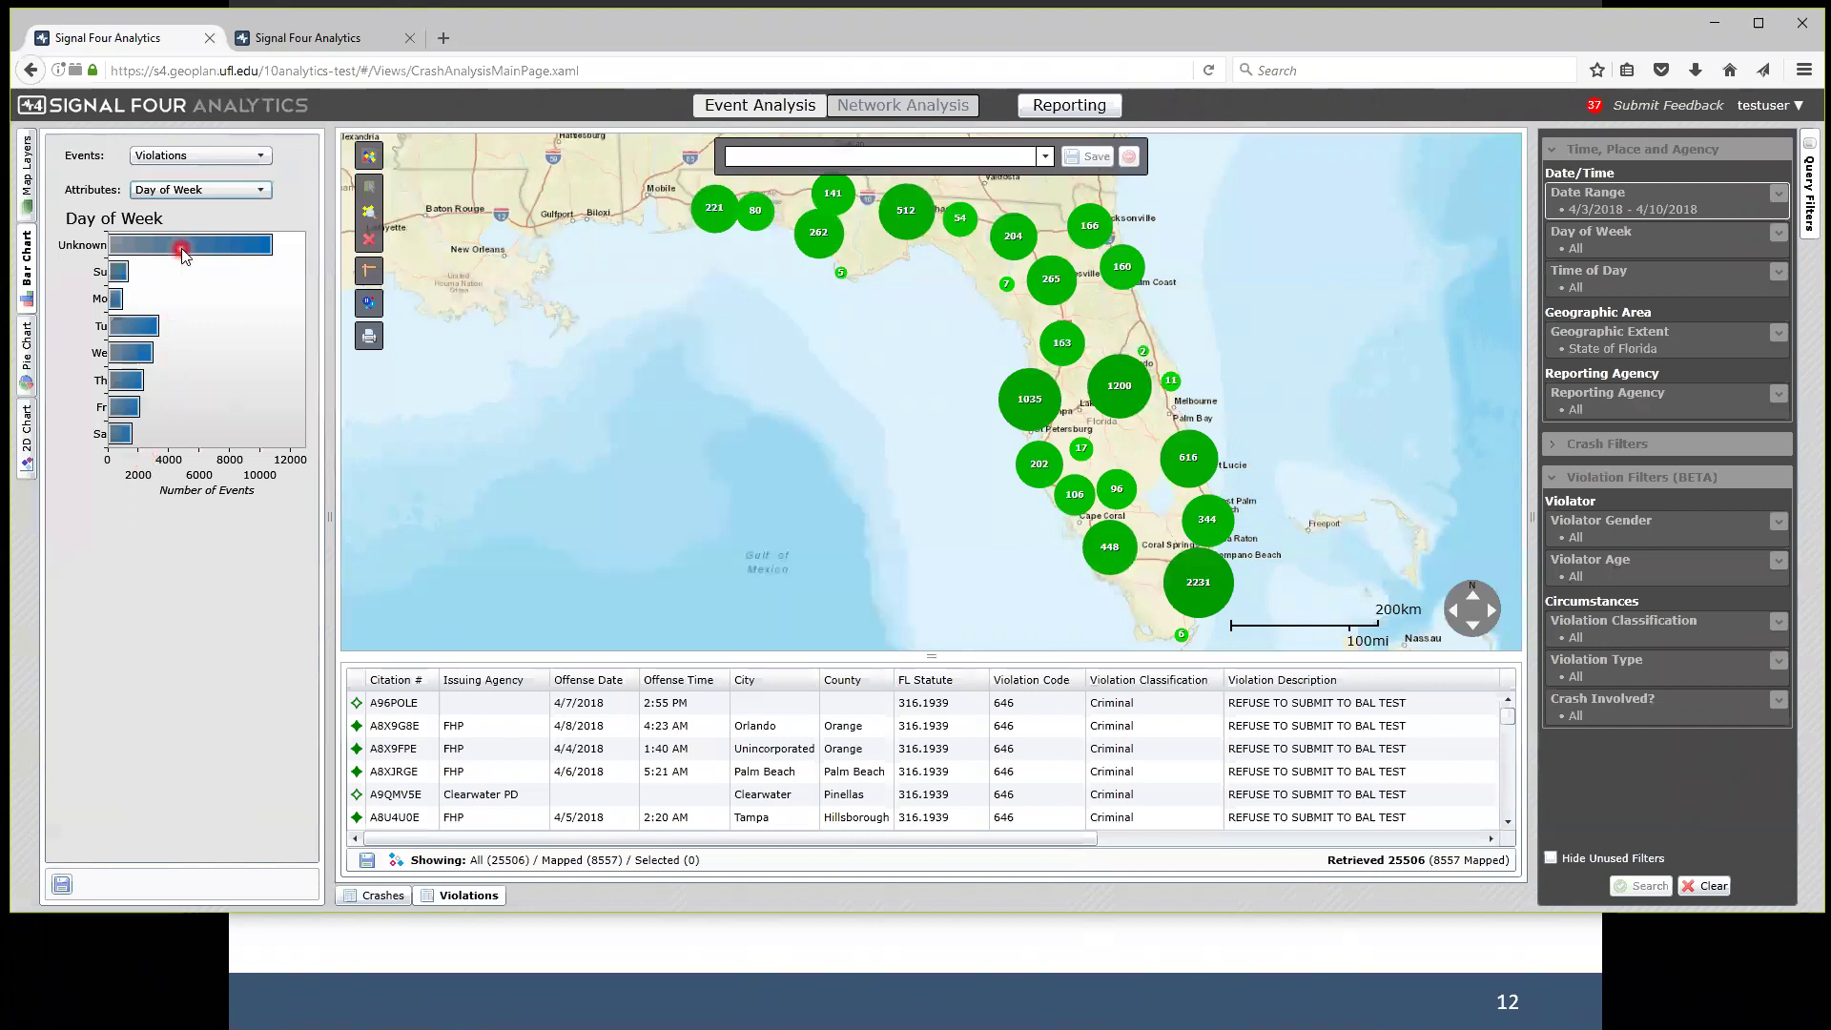
pyautogui.click(256, 191)
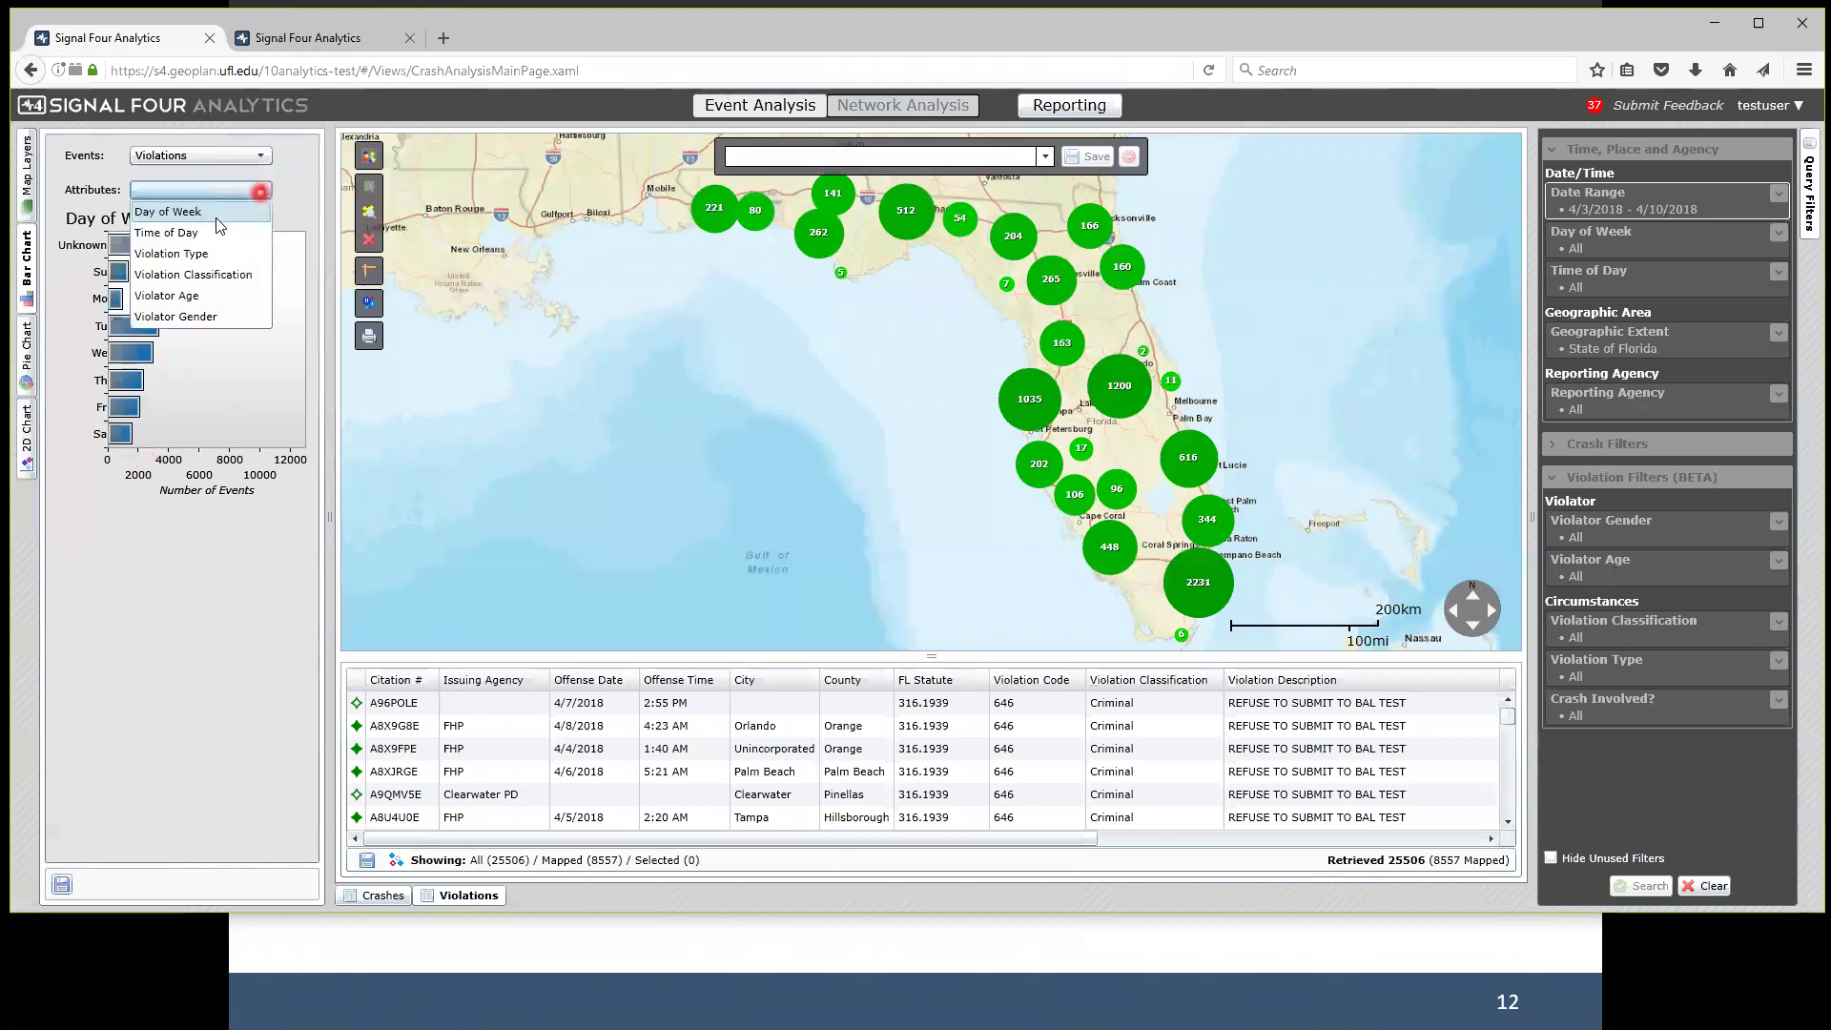
pyautogui.click(187, 233)
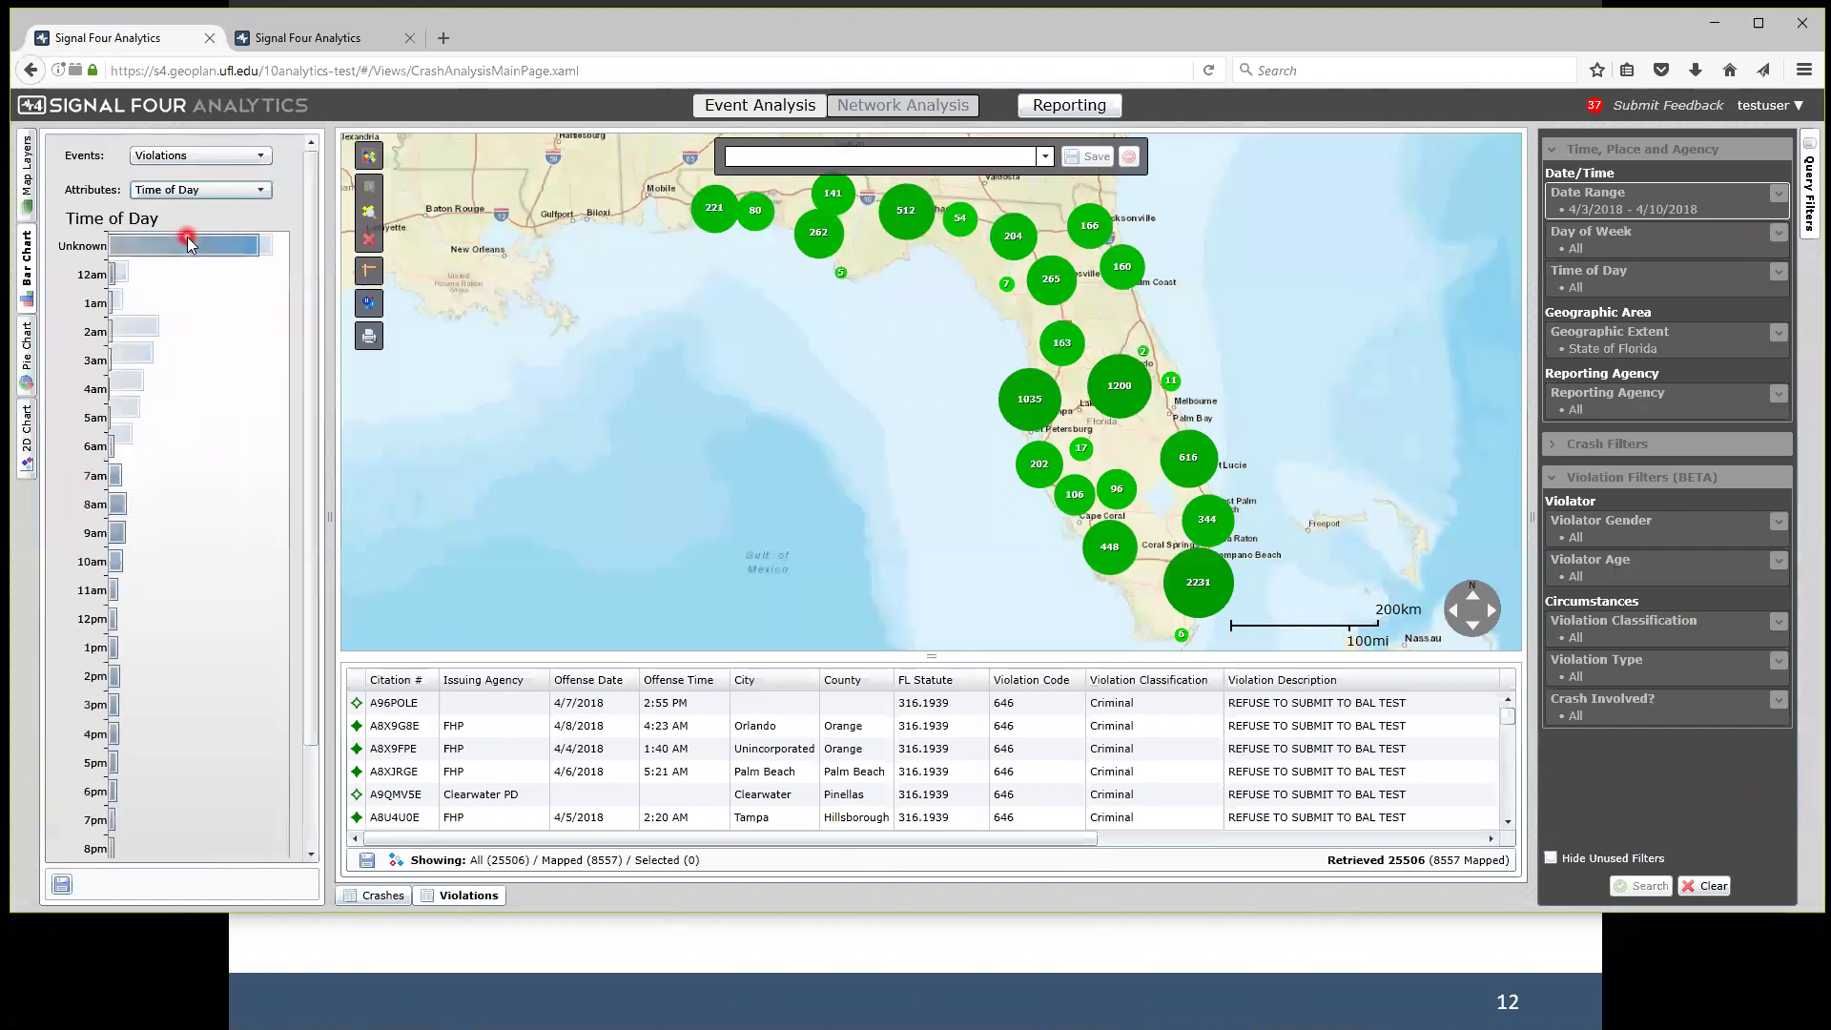
pyautogui.moveTo(177, 245)
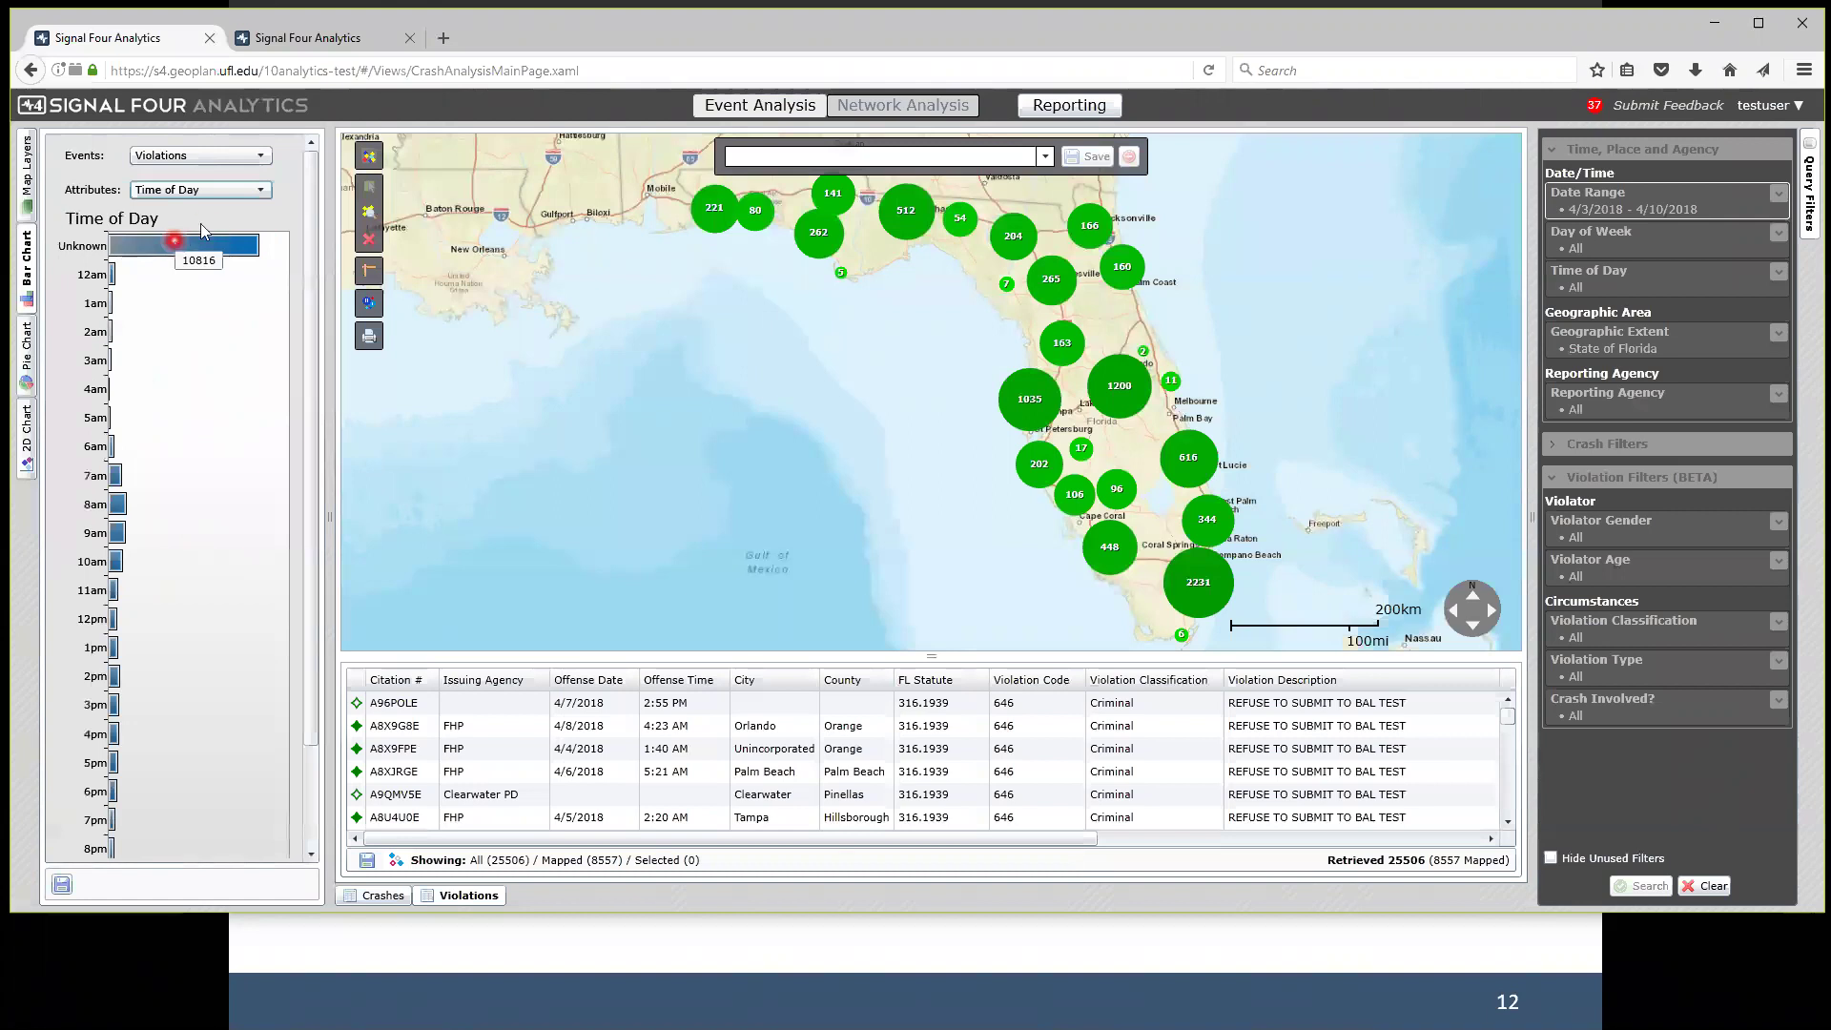
# Chart the violations by Violation Type, widen the pane to examine the labelled bars such as Speed, and narrow it again.
pyautogui.click(228, 189)
pyautogui.click(205, 256)
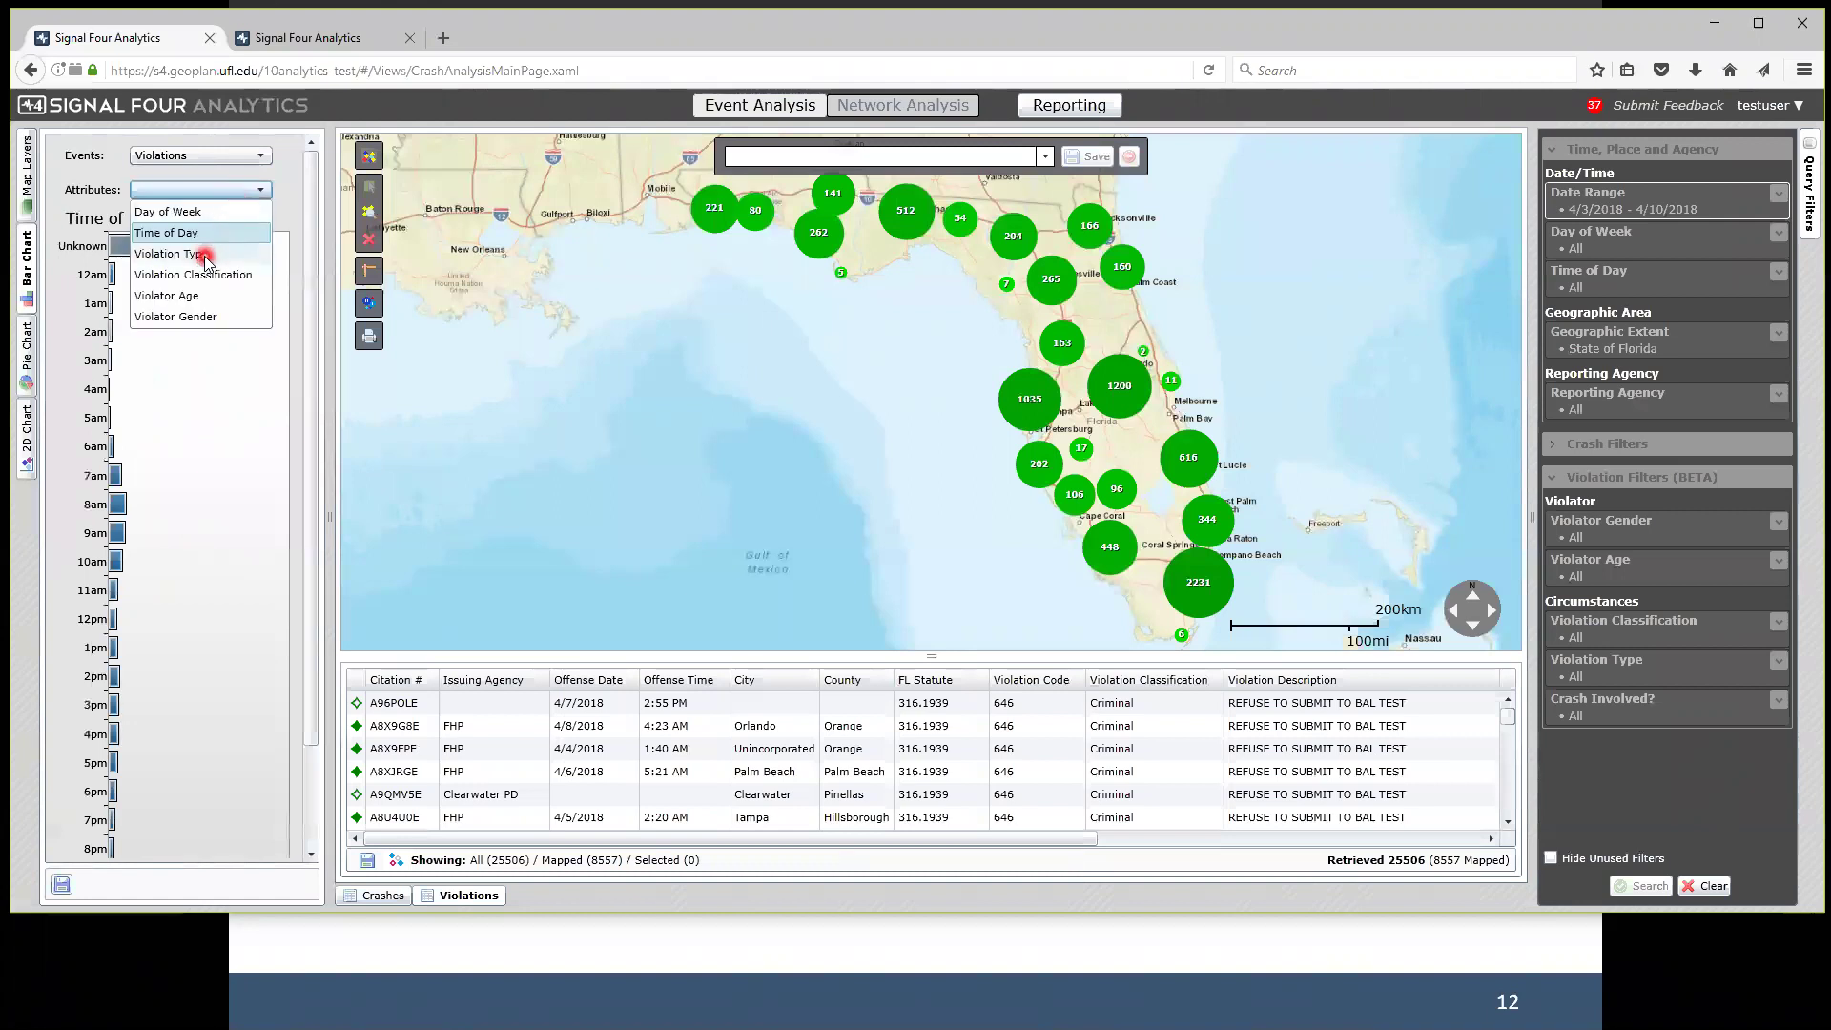
pyautogui.click(346, 422)
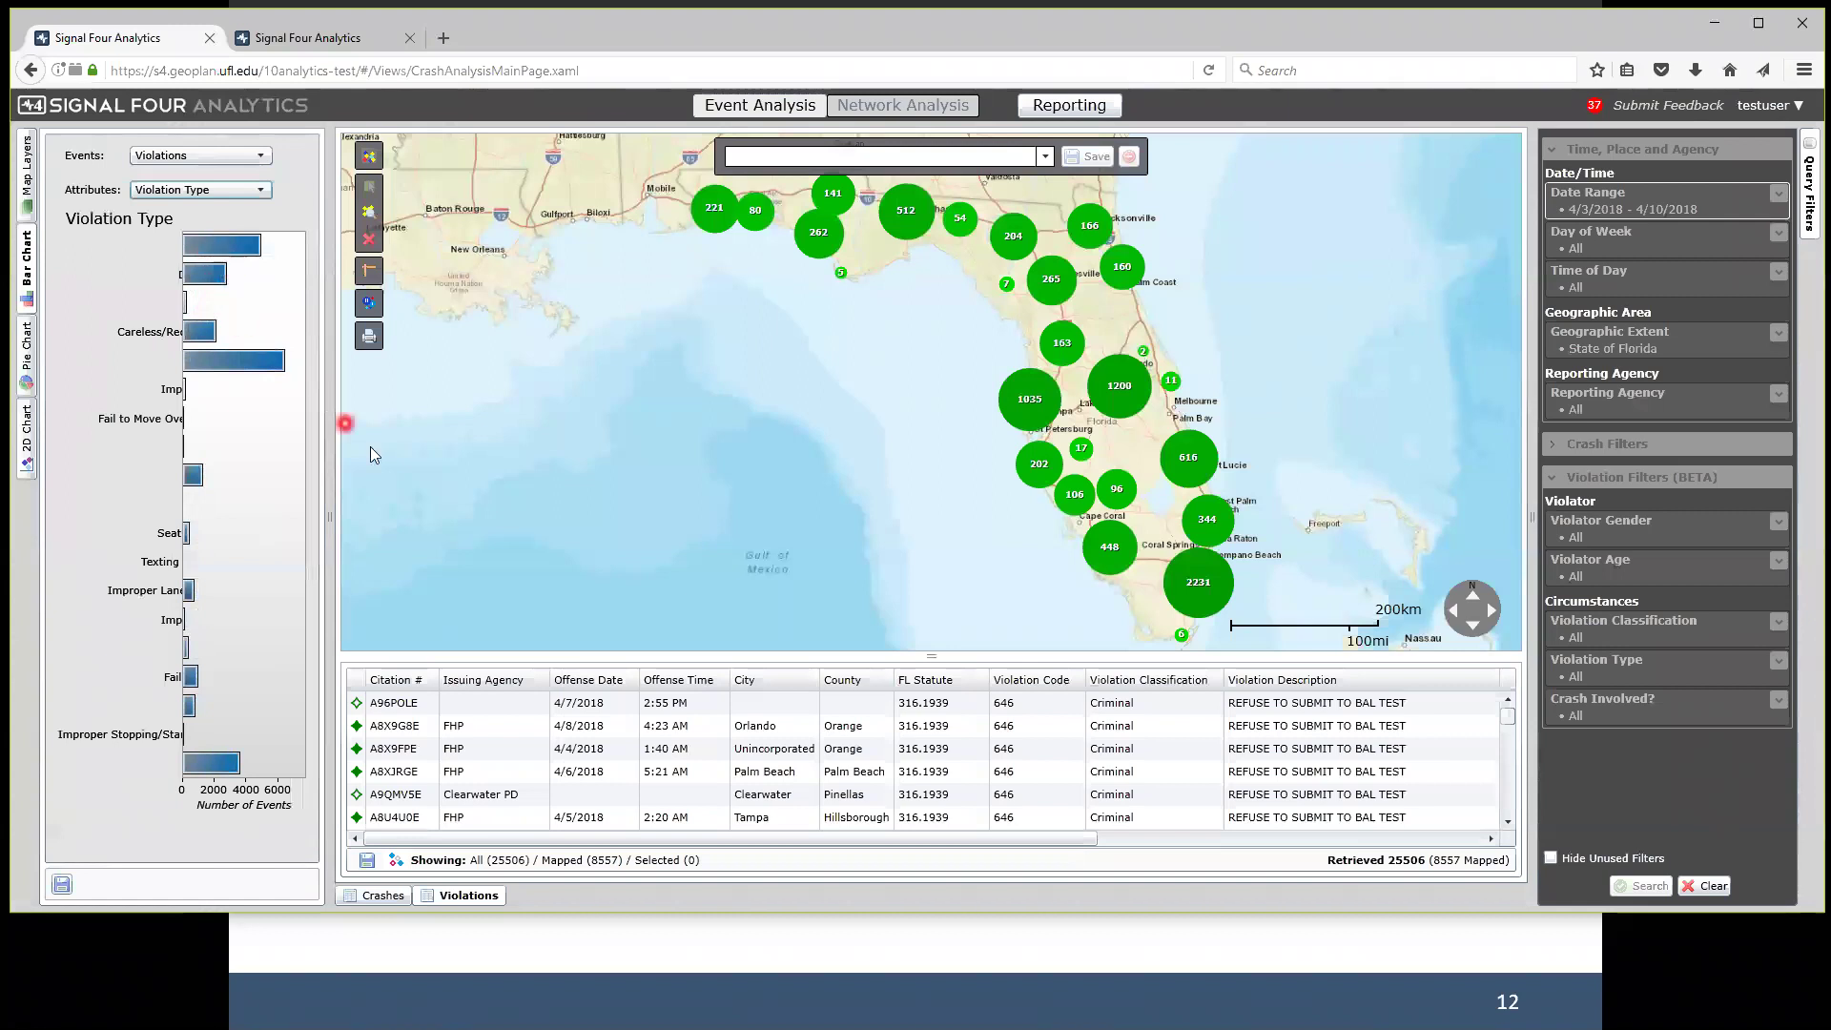
pyautogui.moveTo(335, 538); pyautogui.dragTo(506, 531)
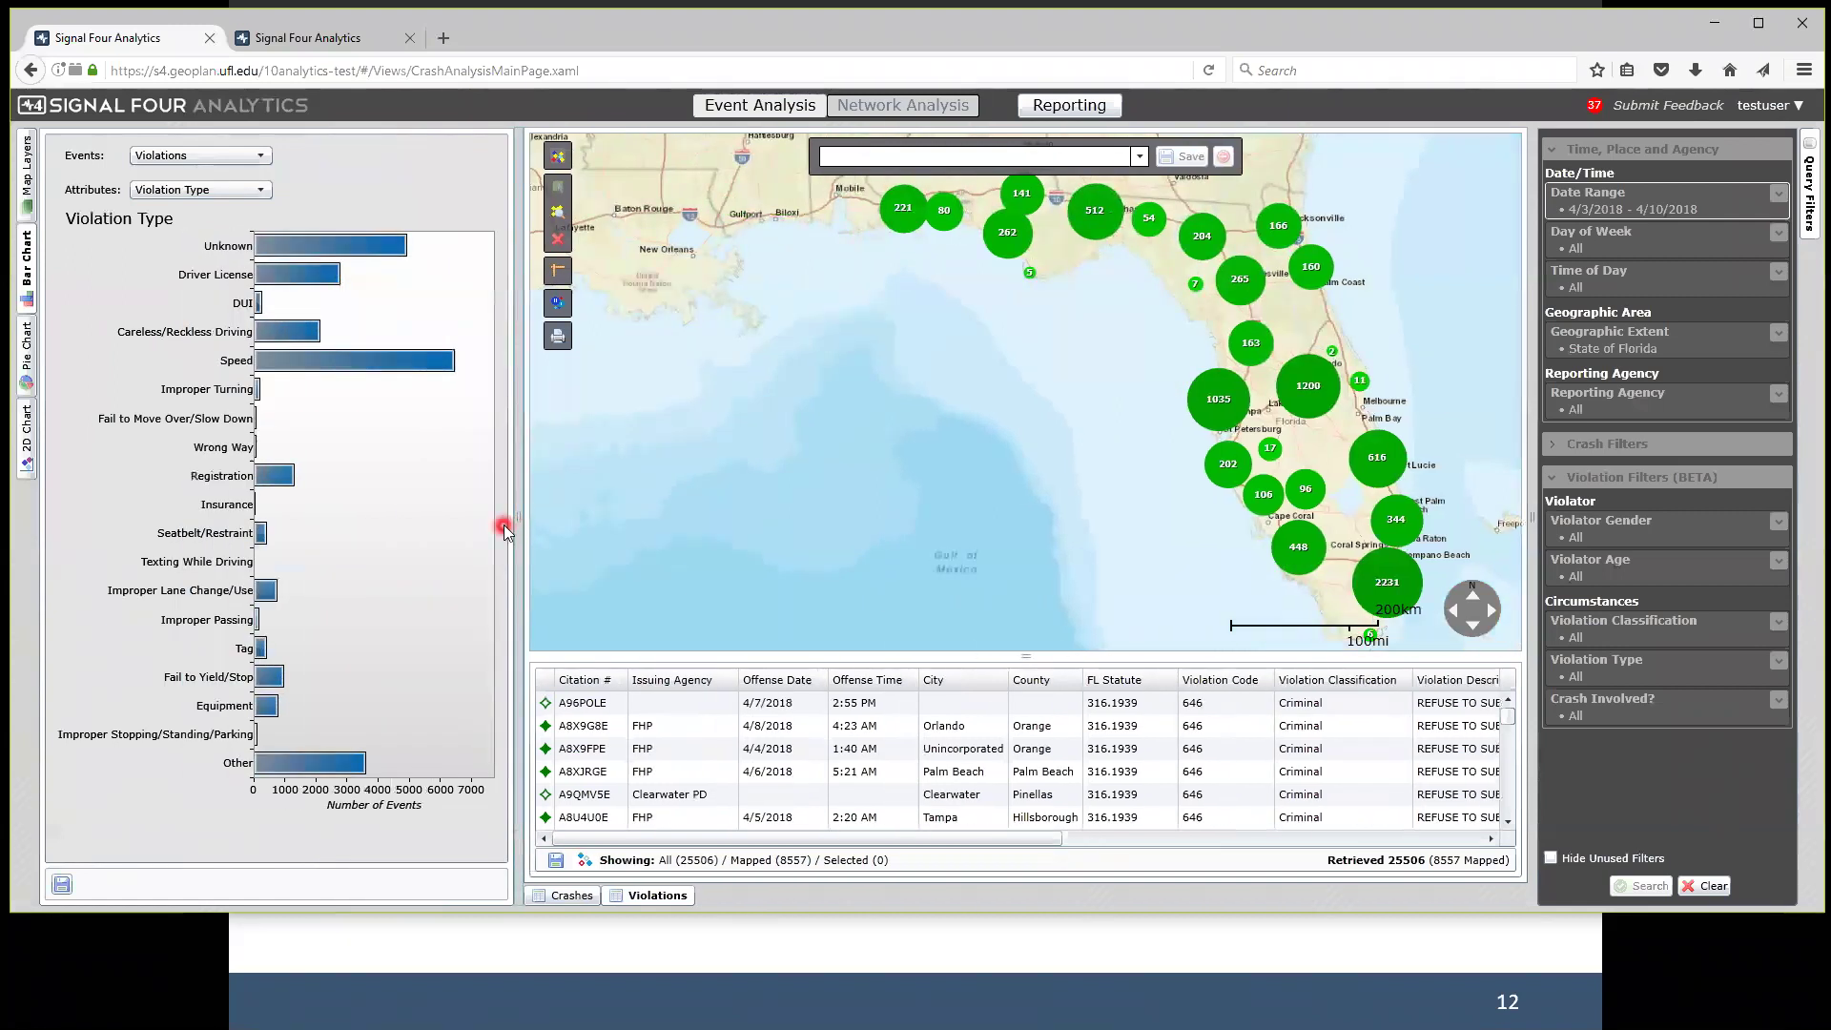
pyautogui.moveTo(412, 360)
pyautogui.moveTo(272, 679)
pyautogui.moveTo(519, 540); pyautogui.dragTo(311, 536)
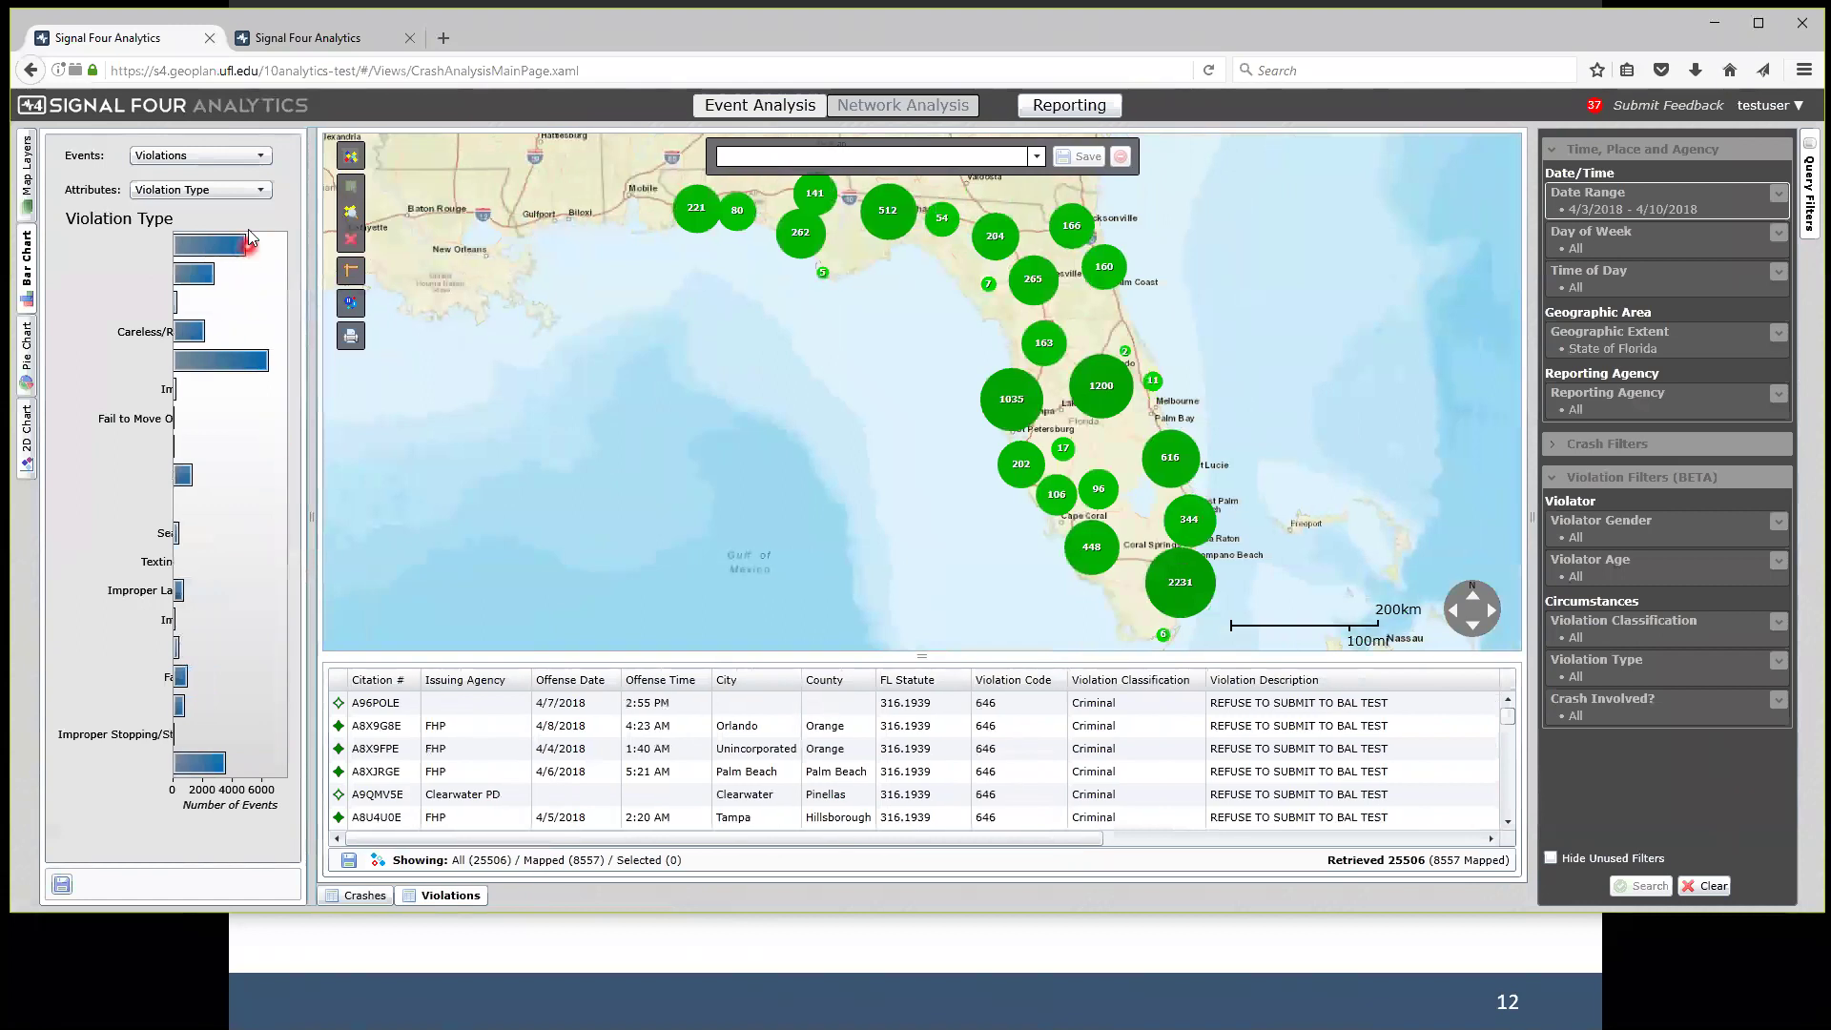
# View the violations bar chart by Violation Classification and by Violator Age, widening the pane slightly to inspect the age groups.
pyautogui.click(234, 195)
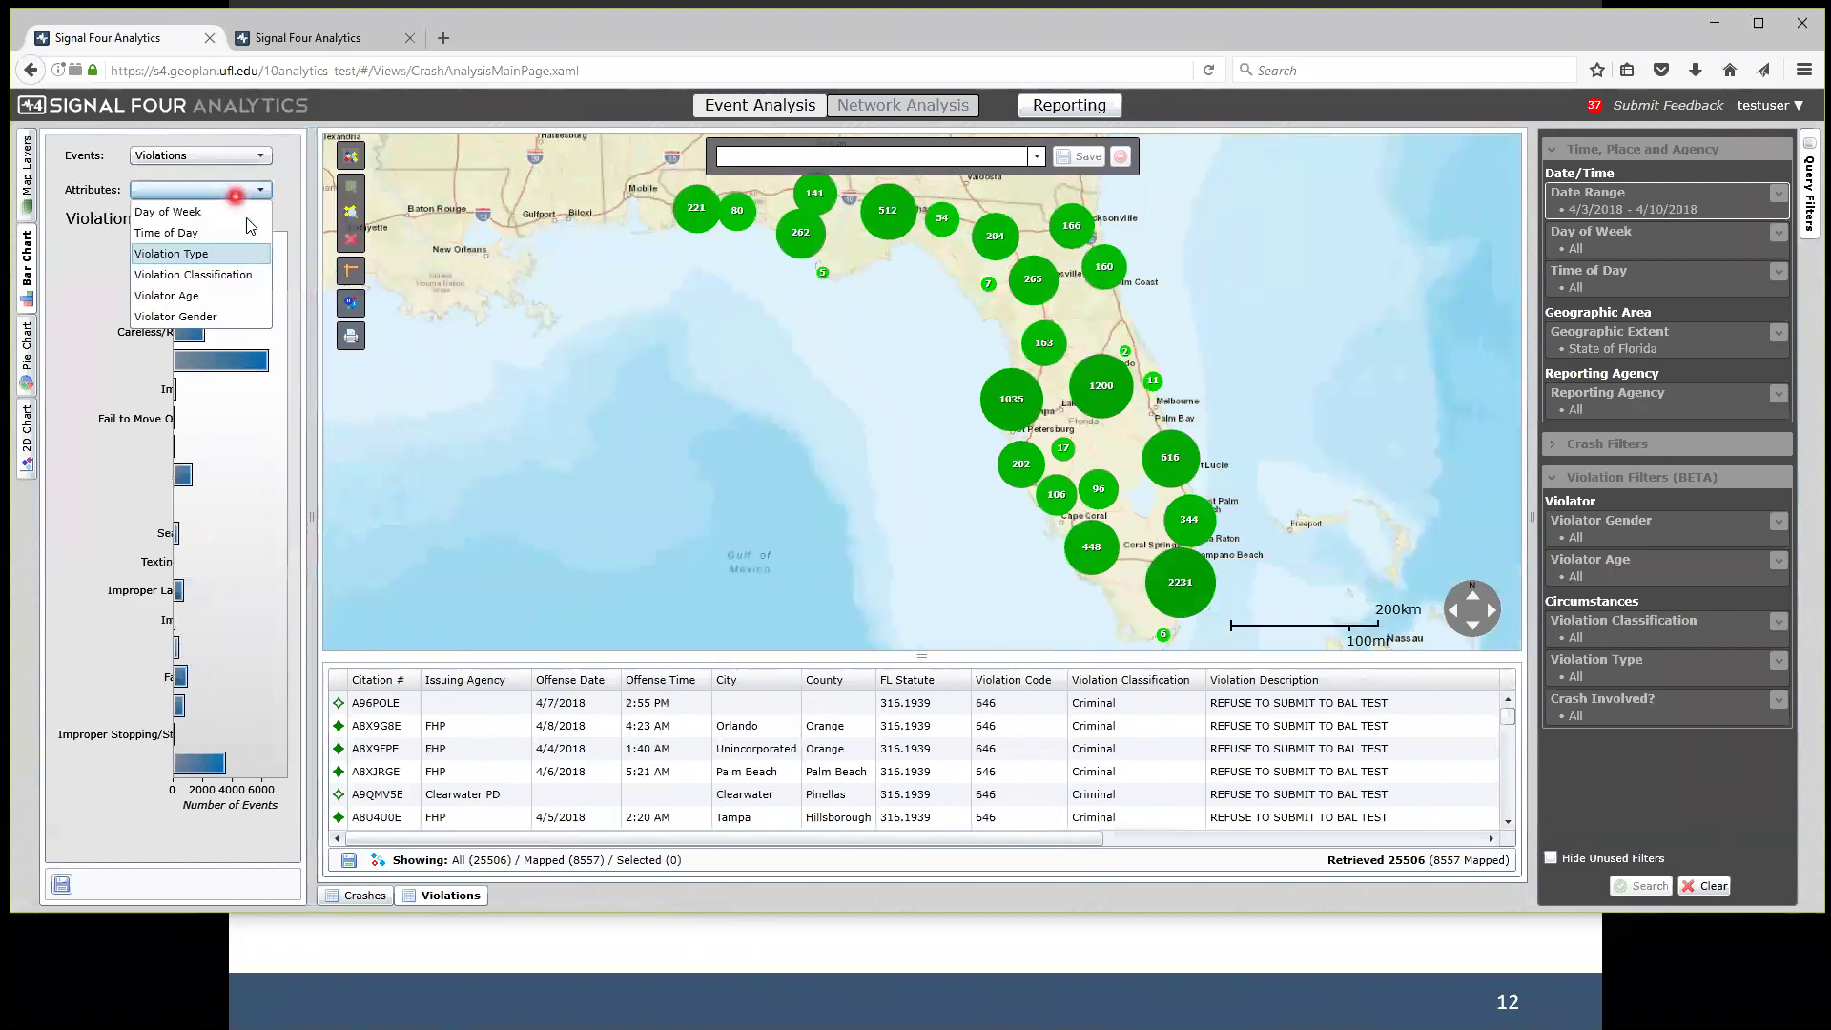
pyautogui.click(217, 278)
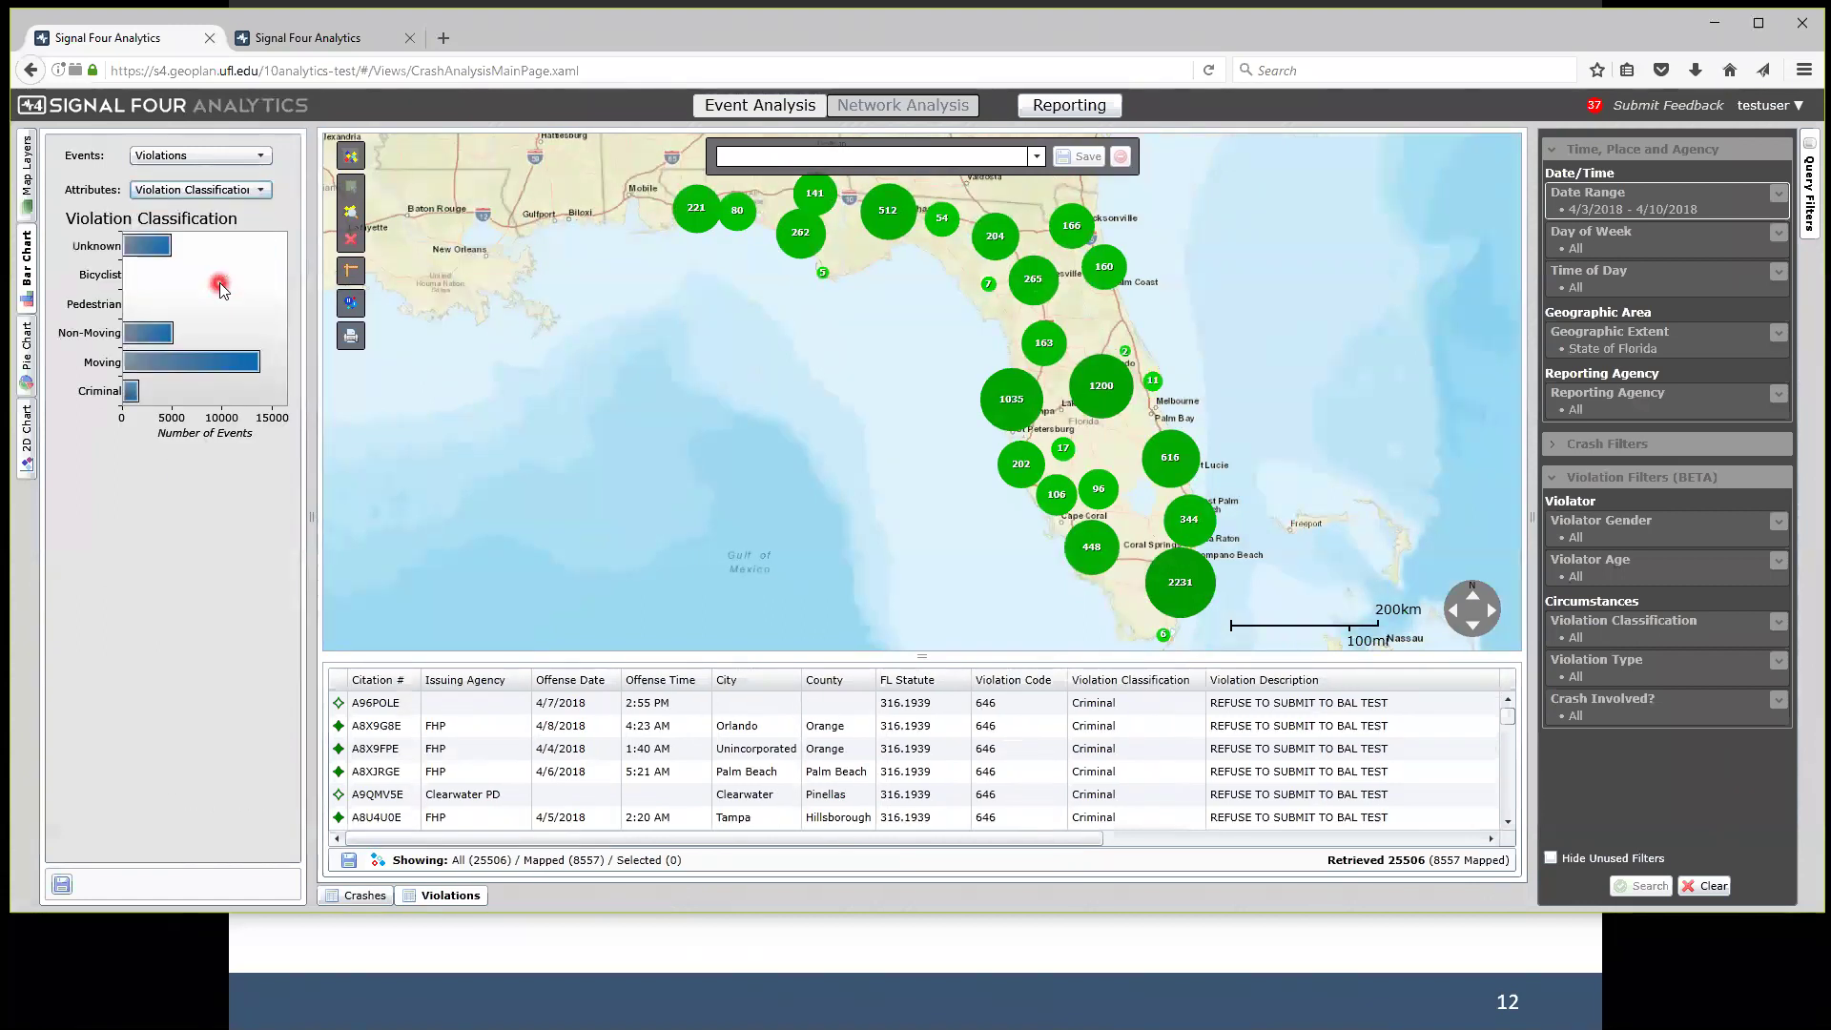
pyautogui.click(235, 189)
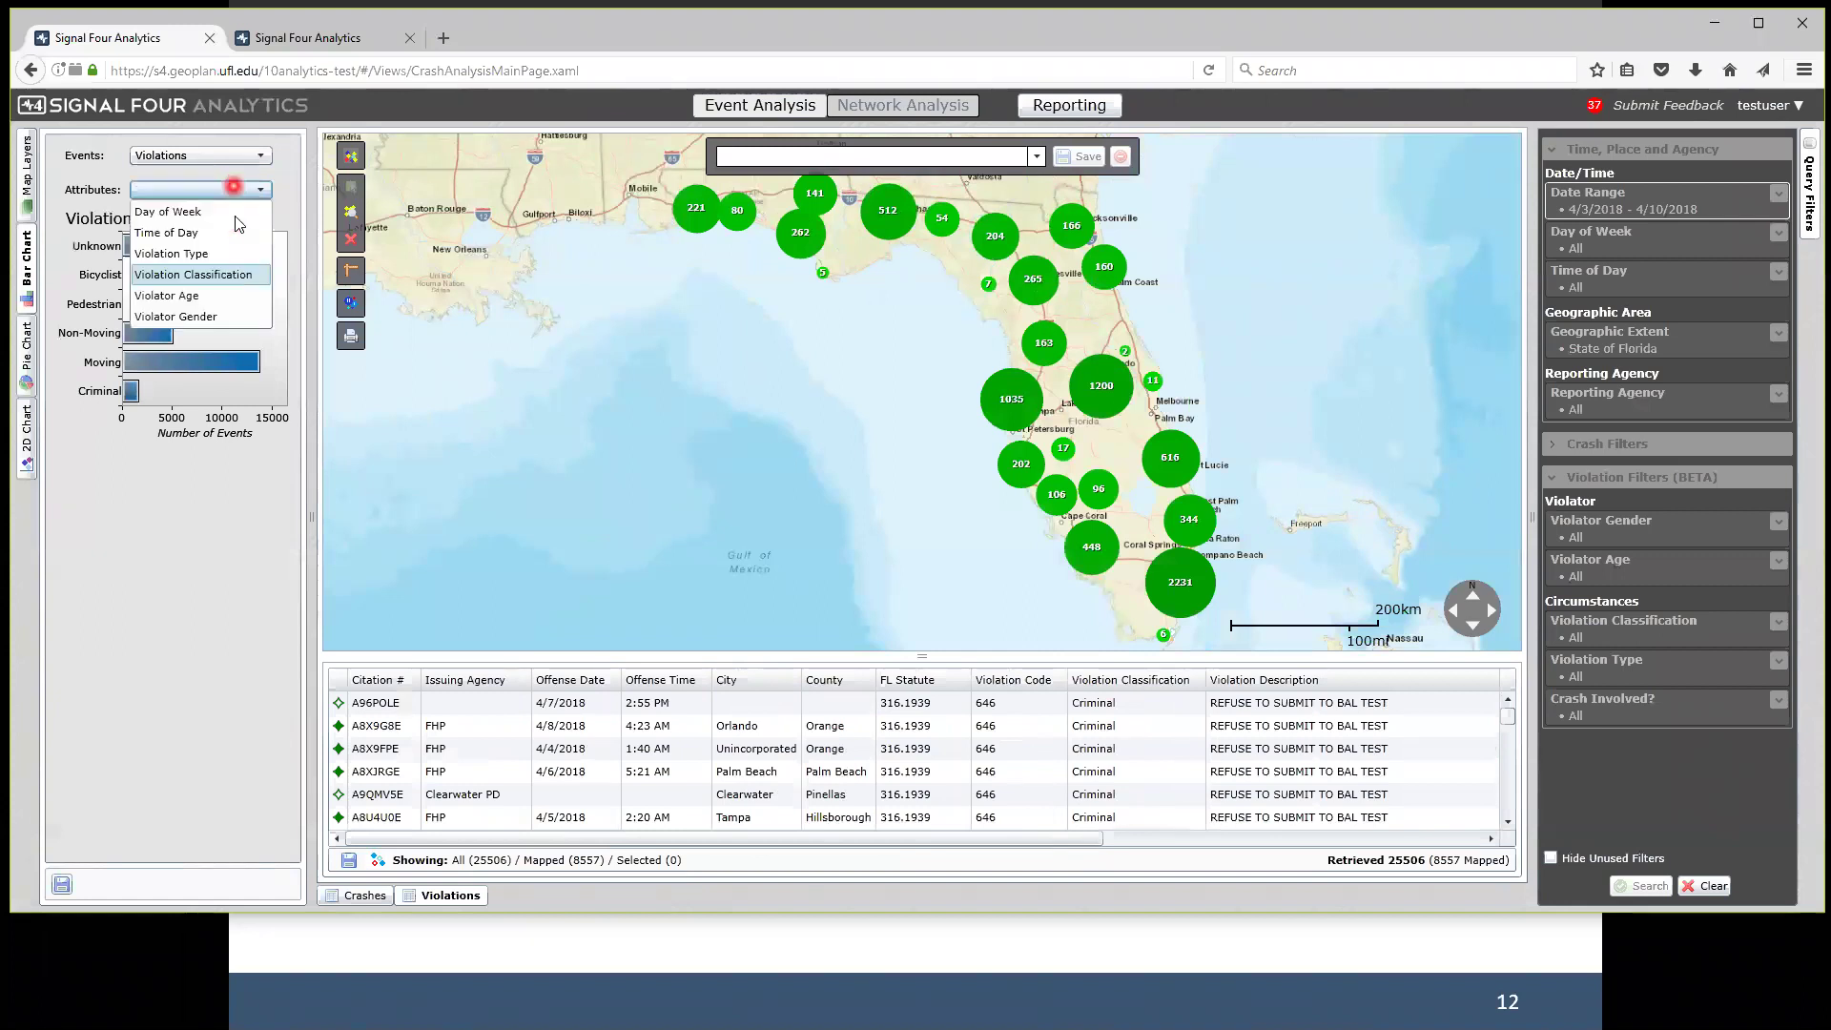
pyautogui.click(200, 301)
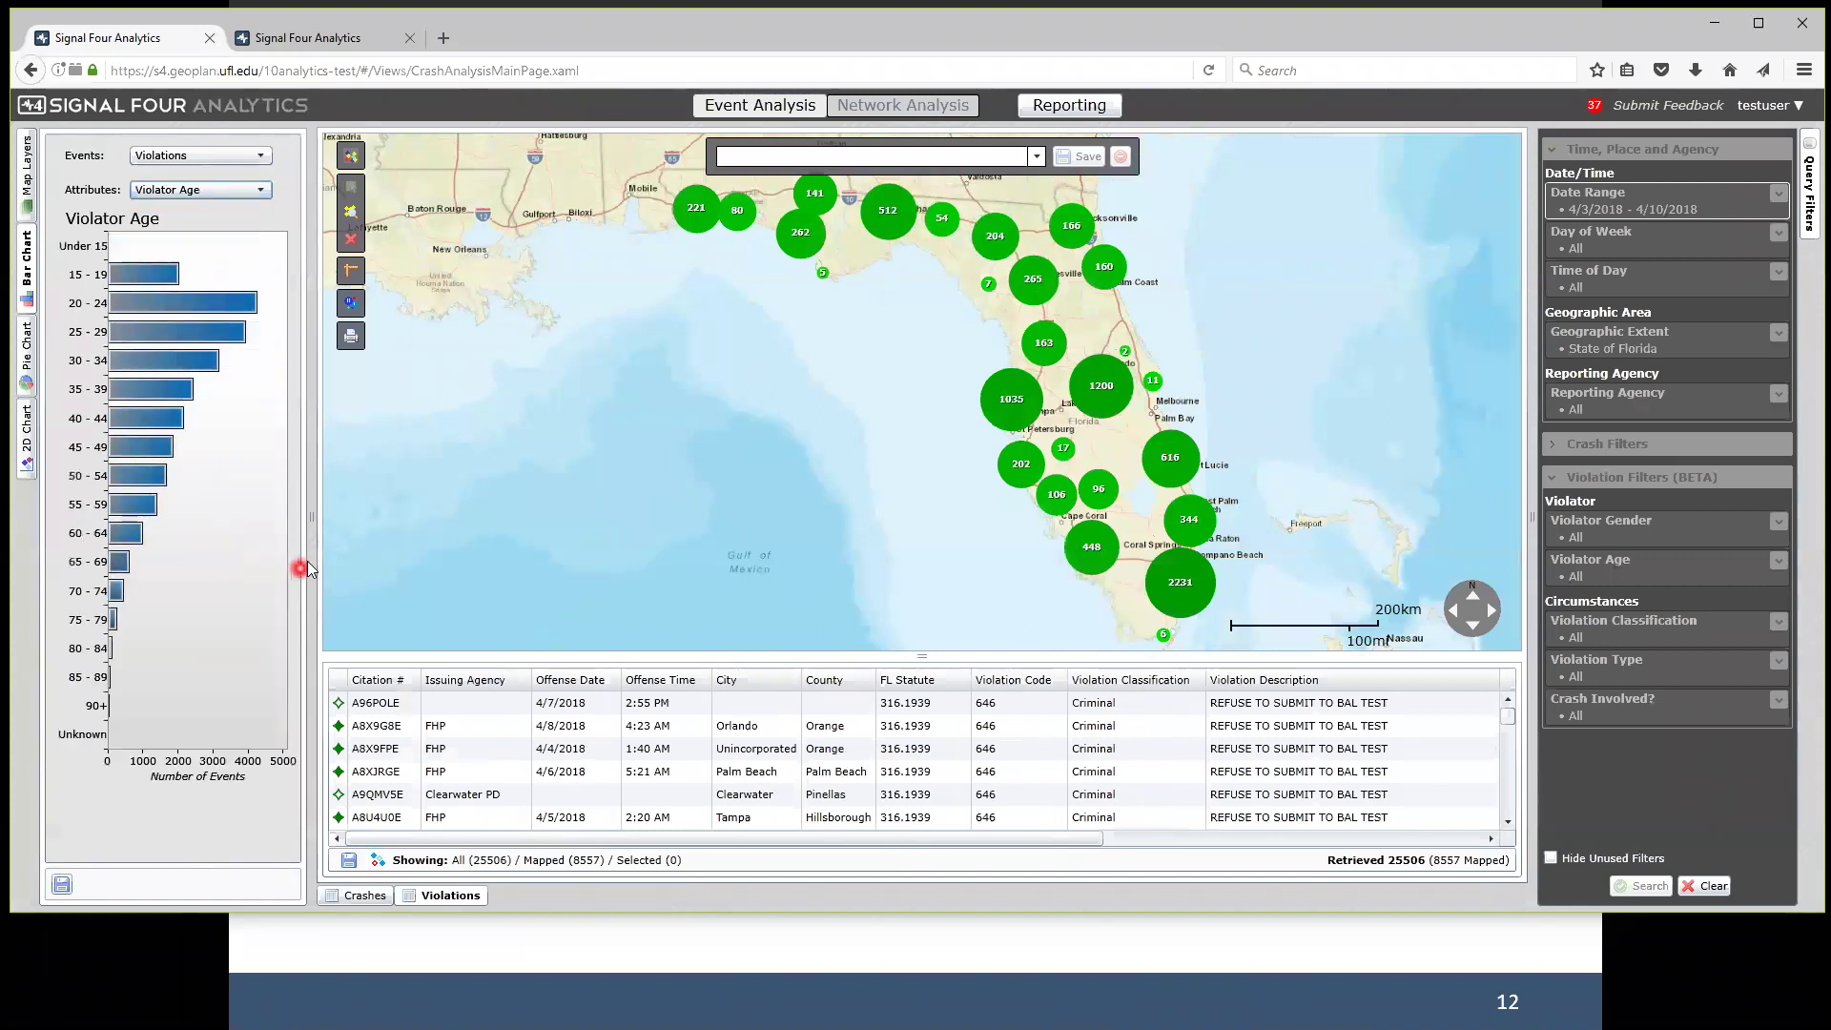
pyautogui.moveTo(315, 520); pyautogui.dragTo(341, 519)
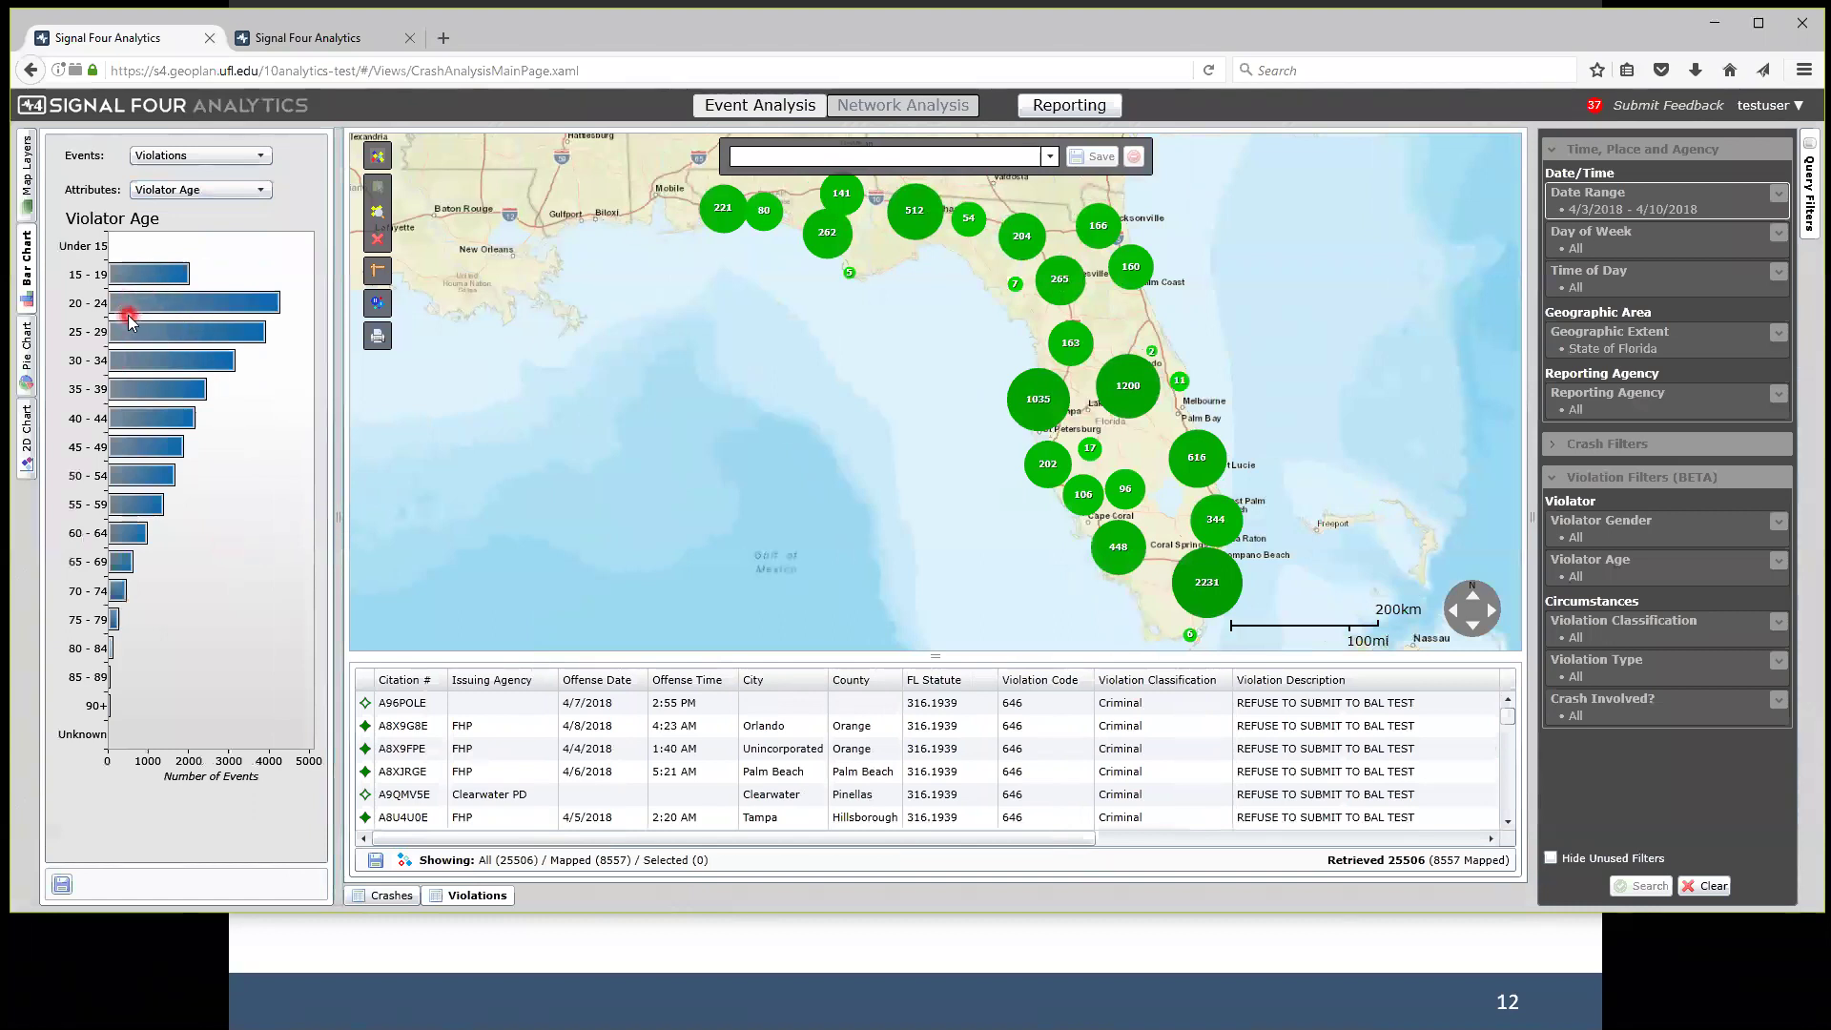
pyautogui.moveTo(197, 330)
# Chart the violations by Violator Gender, inspect the Male bar and widen the chart pane.
pyautogui.click(260, 190)
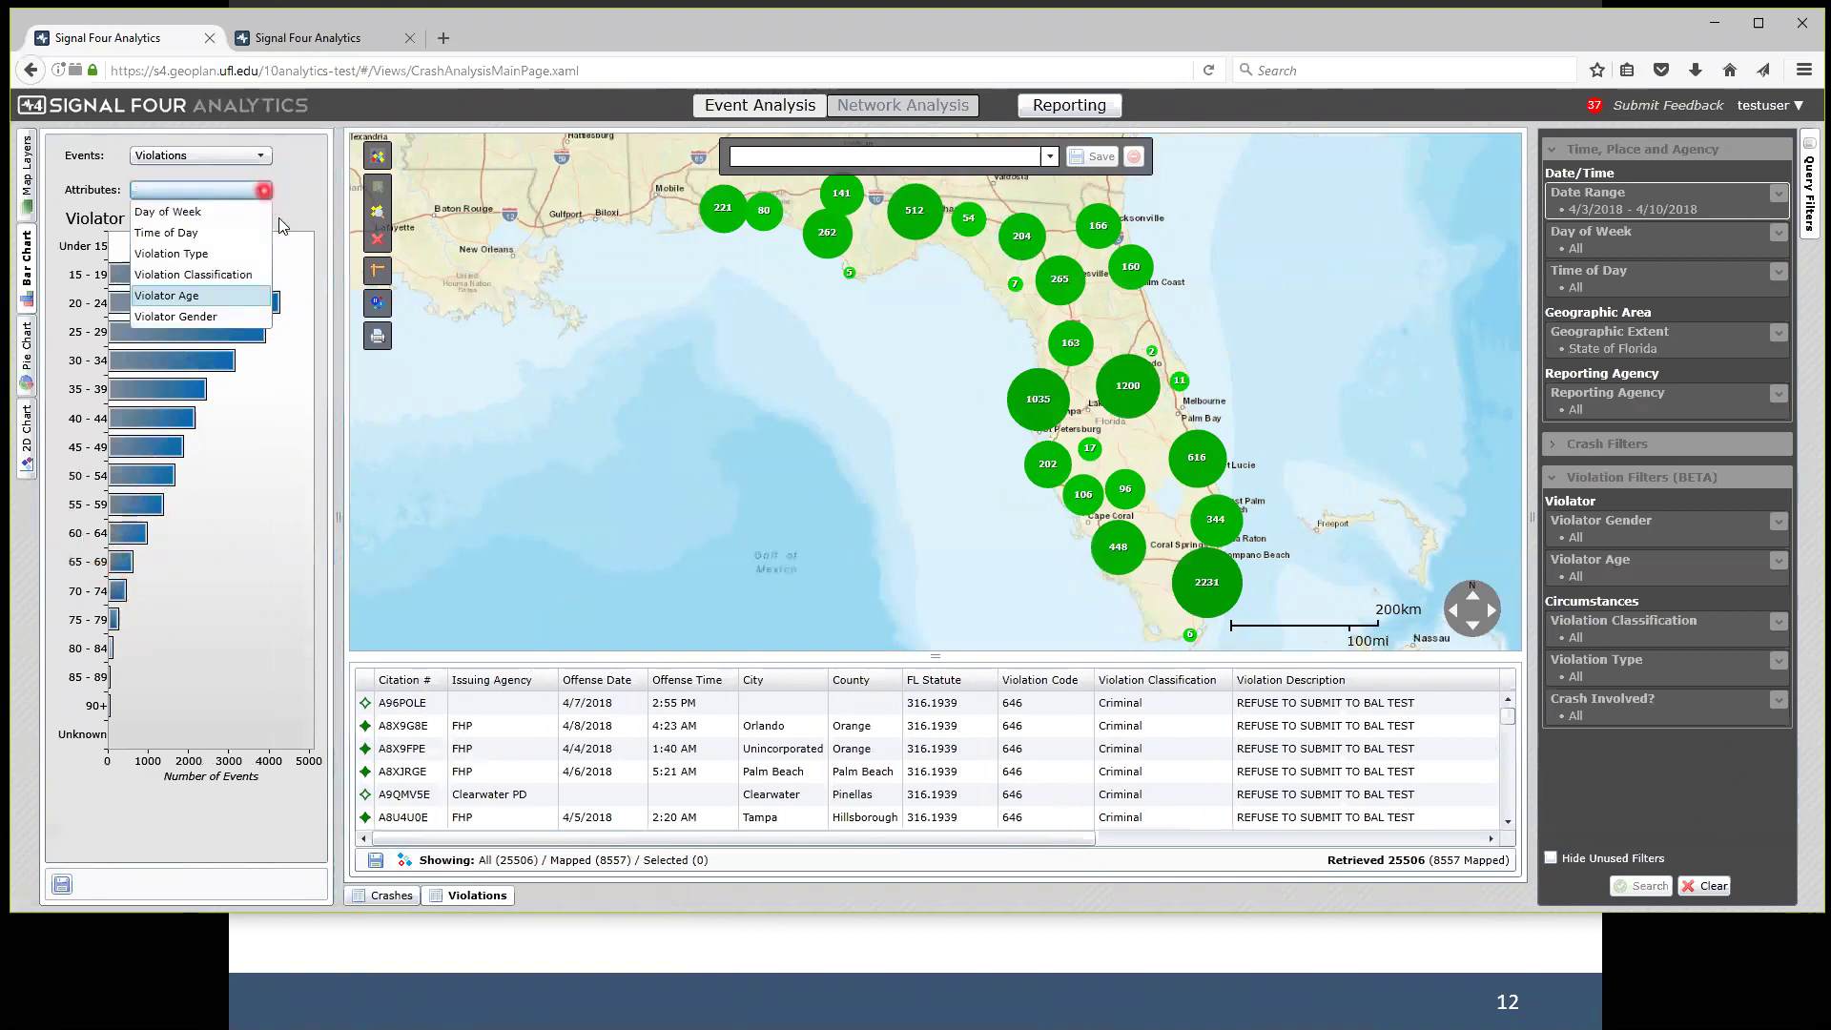
pyautogui.click(210, 320)
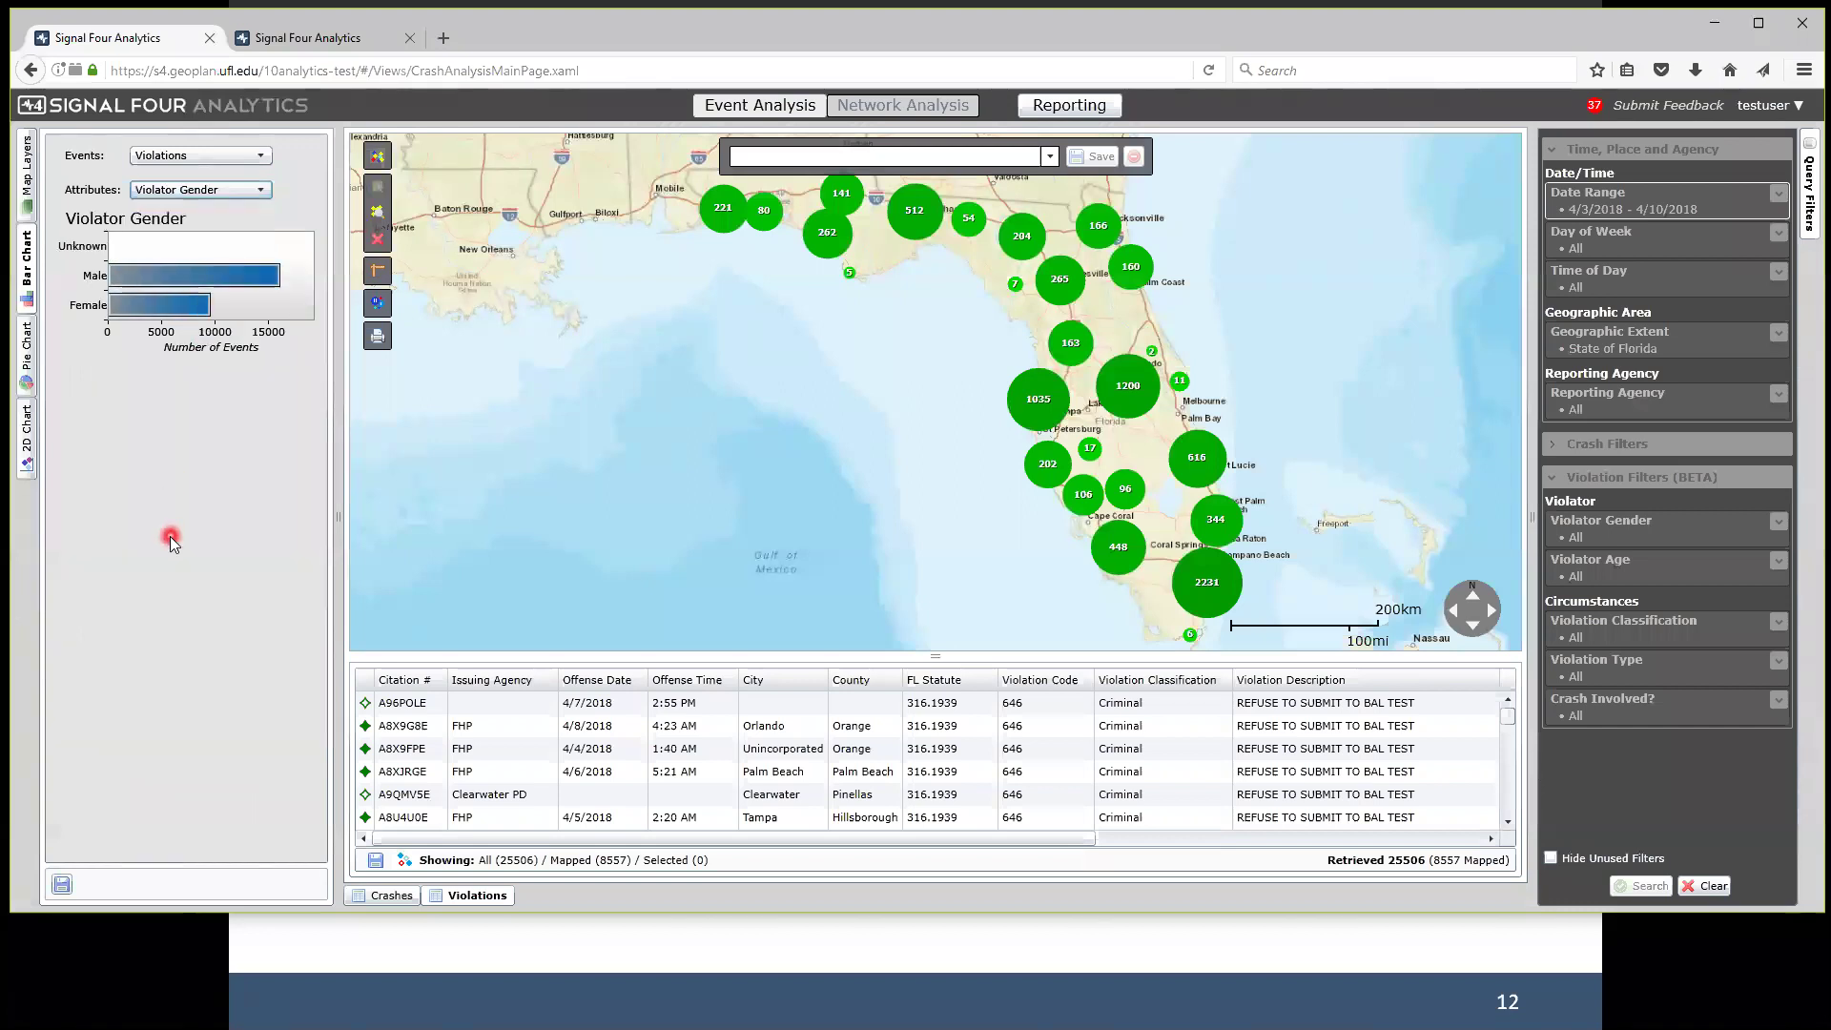
pyautogui.moveTo(165, 278)
pyautogui.moveTo(337, 519); pyautogui.dragTo(406, 519)
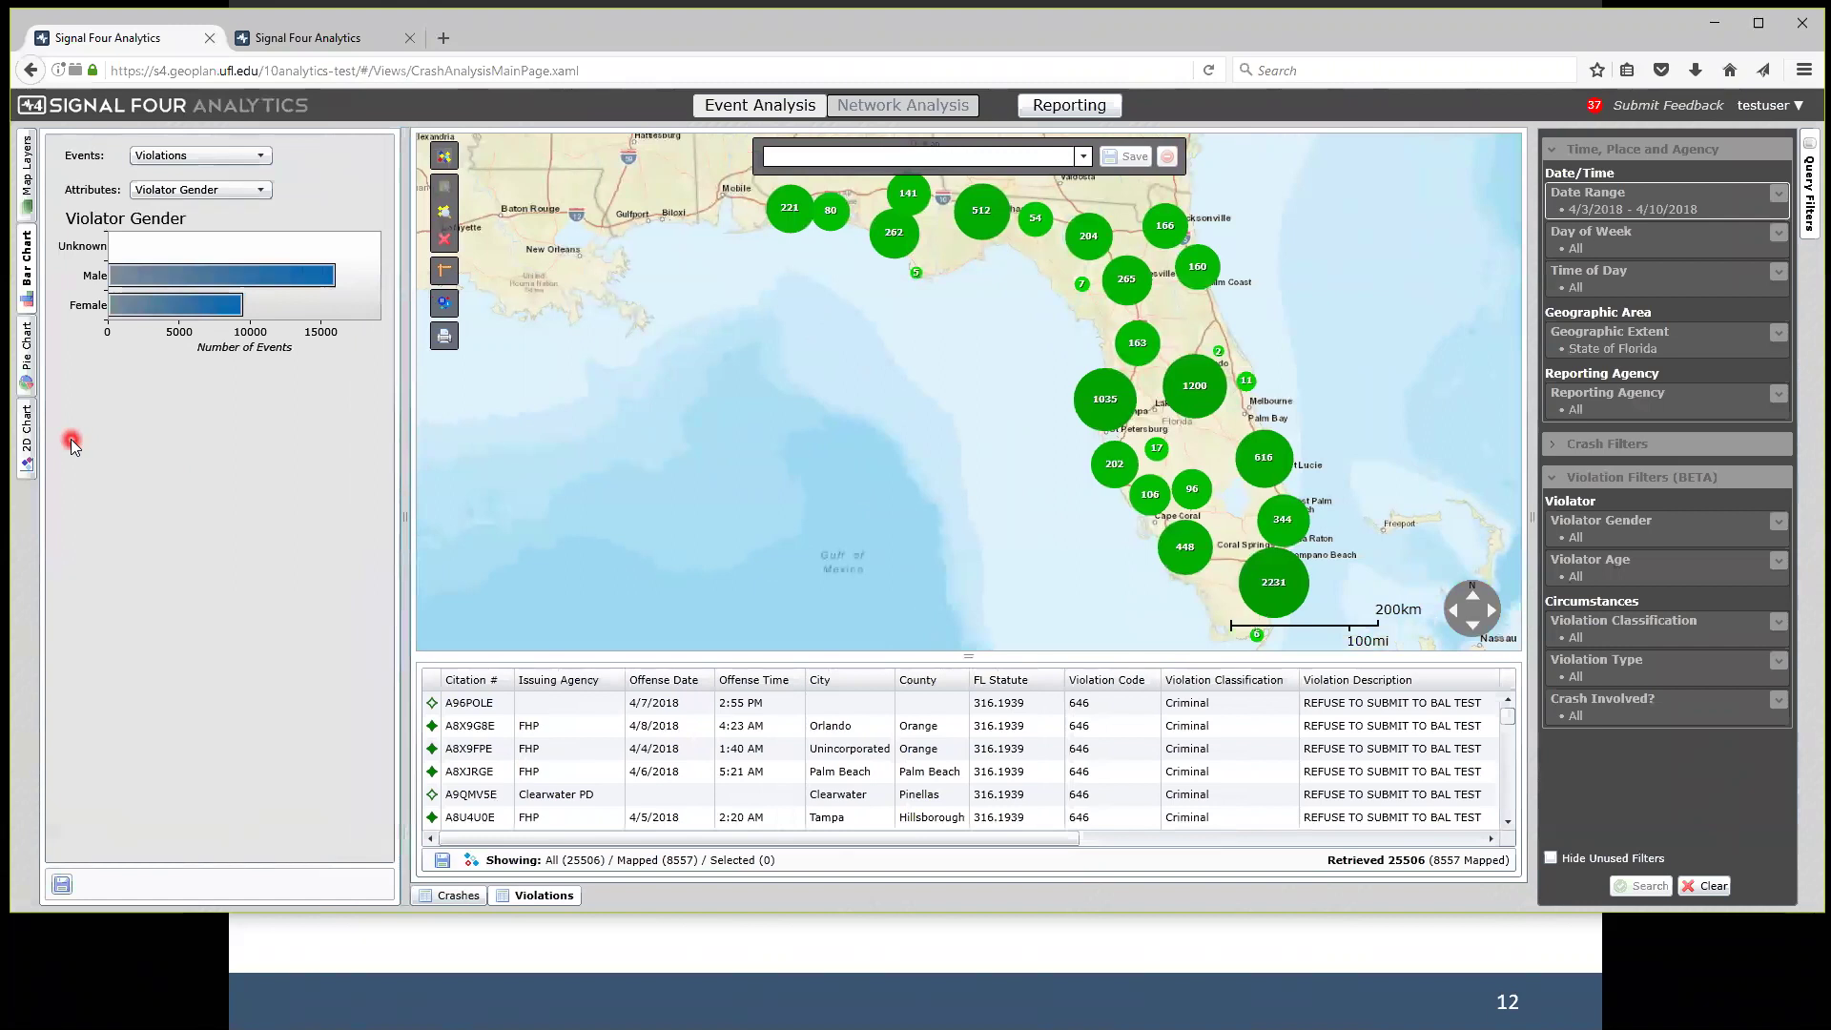
# Open the 2D chart, set its events to Violations and widen the pane to show more of the hourly columns.
pyautogui.click(29, 446)
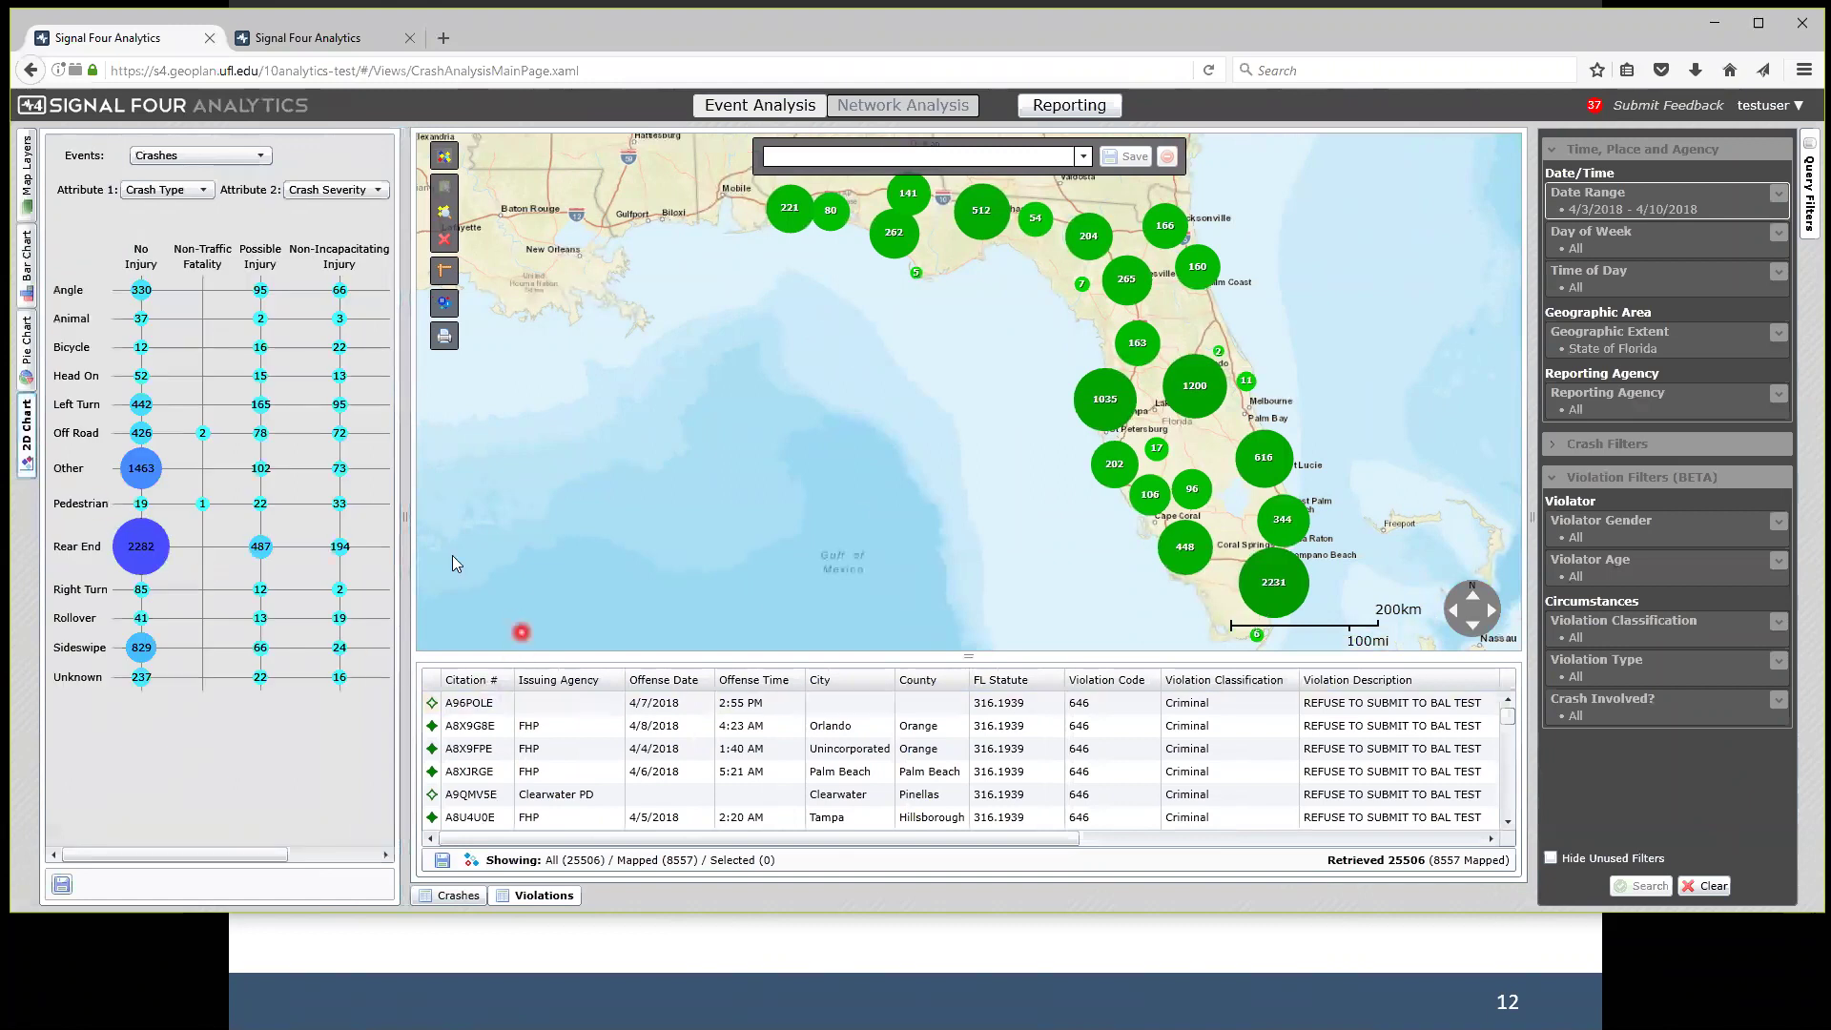
pyautogui.moveTo(404, 517)
pyautogui.mouseDown()
pyautogui.moveTo(446, 517)
pyautogui.moveTo(429, 517)
pyautogui.mouseUp()
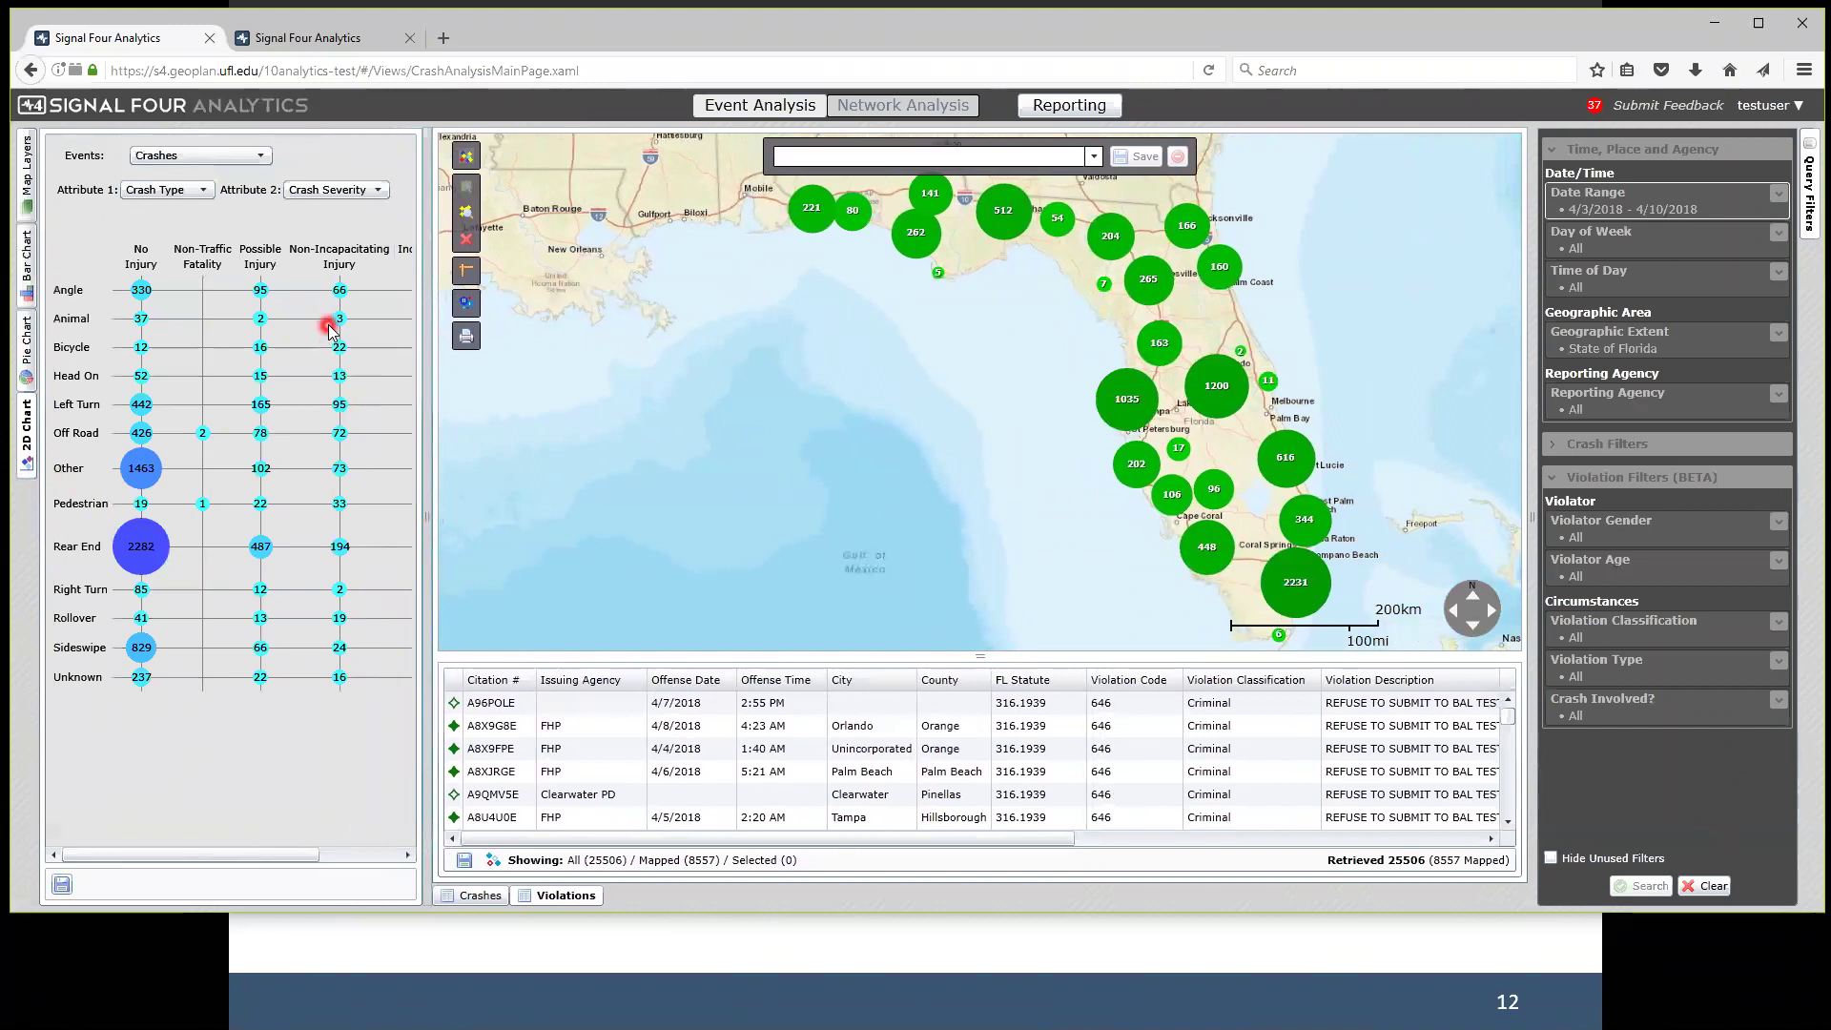
pyautogui.click(242, 156)
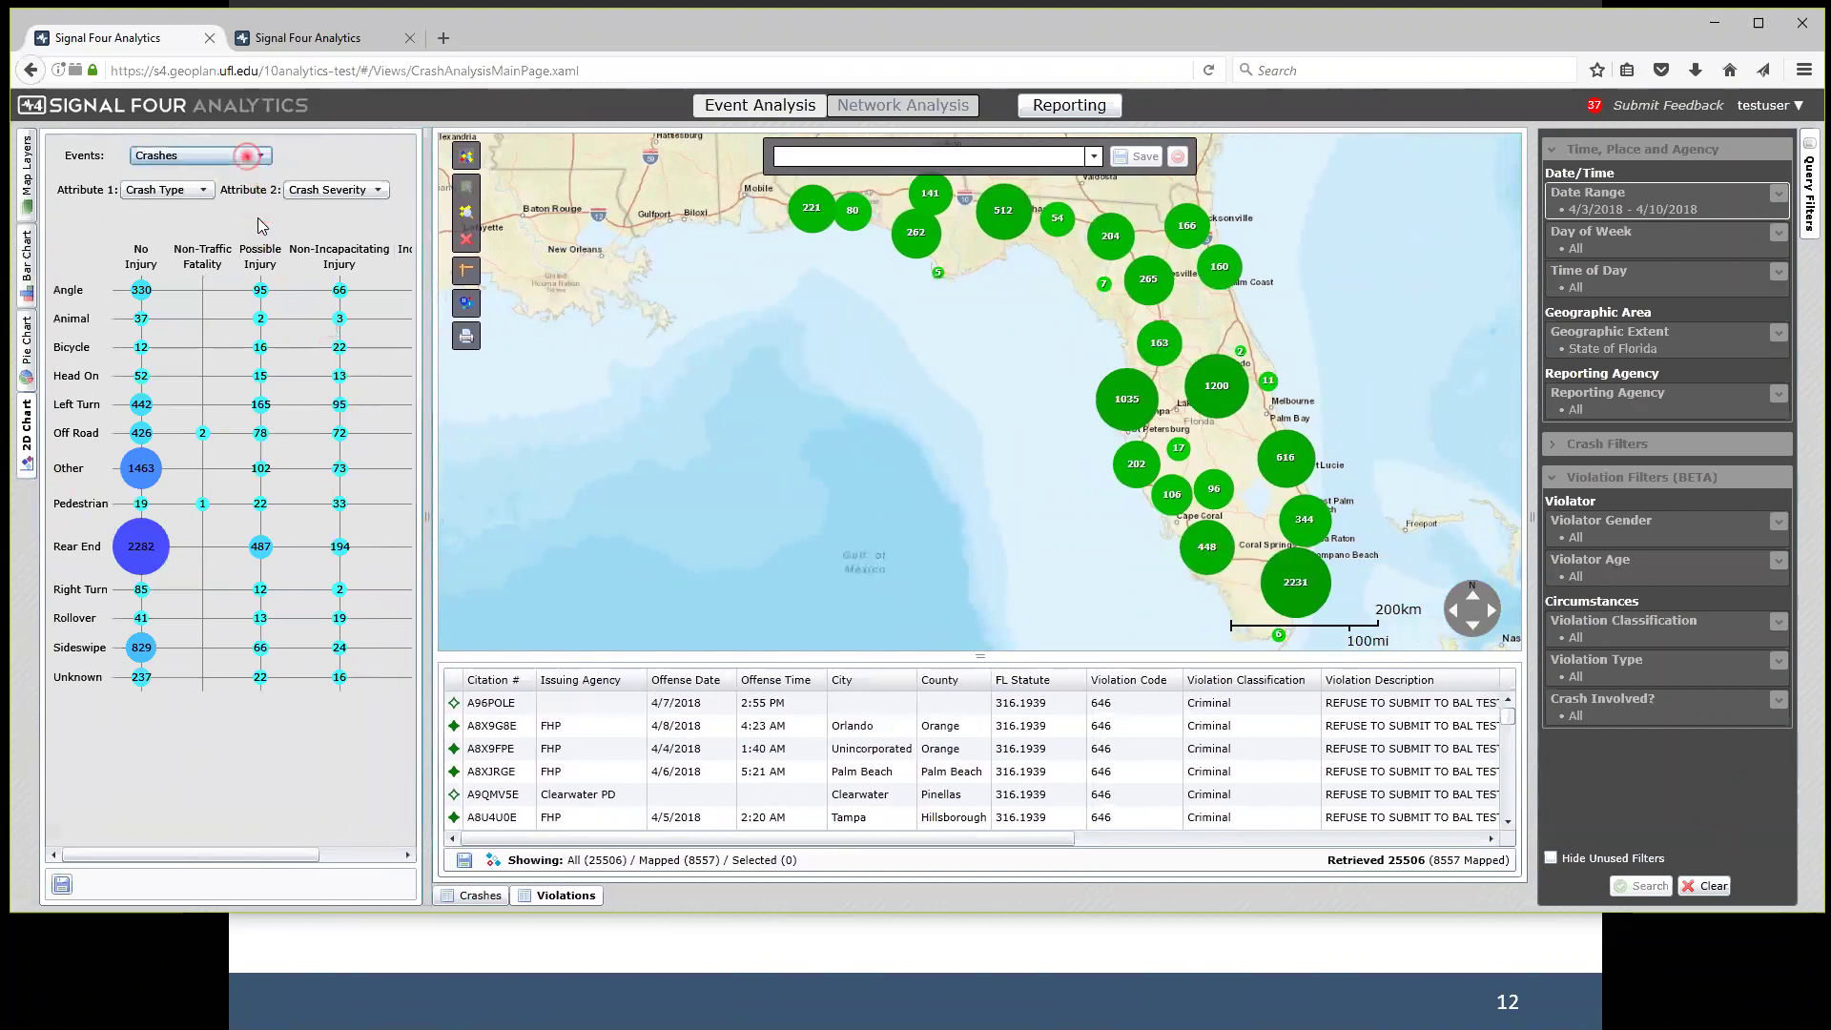
pyautogui.click(196, 197)
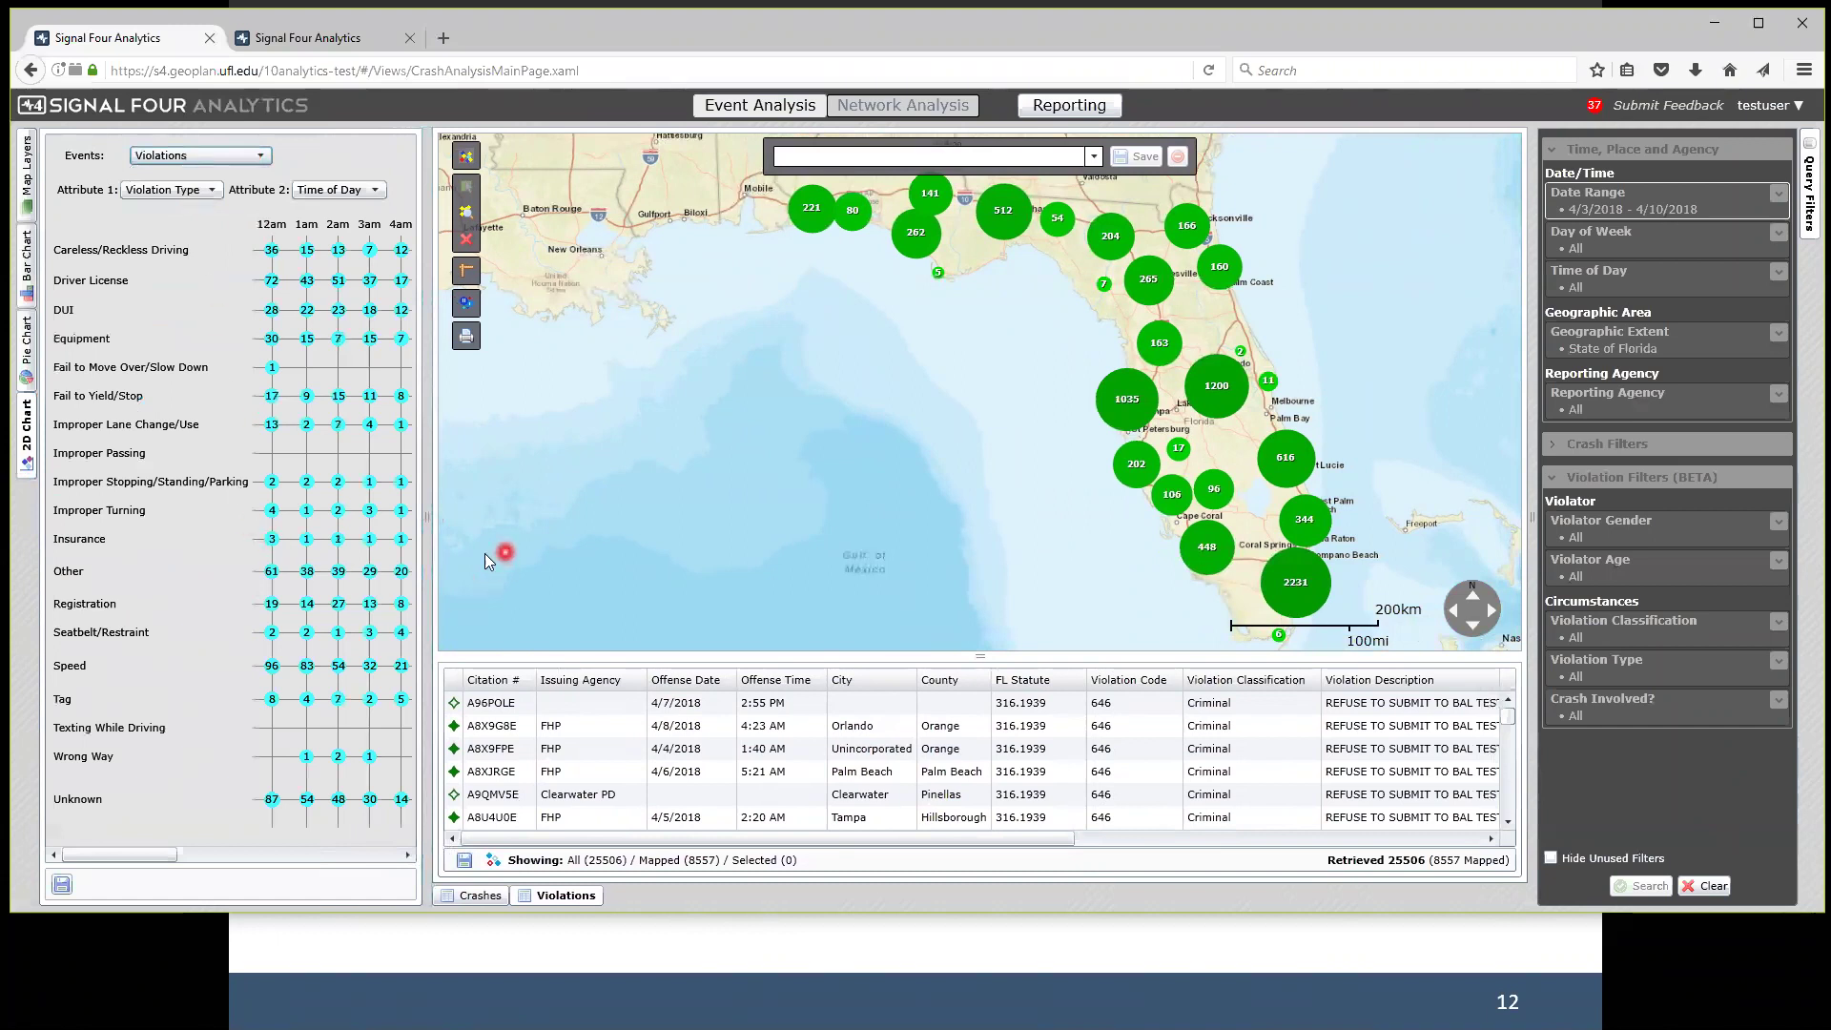
pyautogui.moveTo(424, 510); pyautogui.dragTo(466, 502)
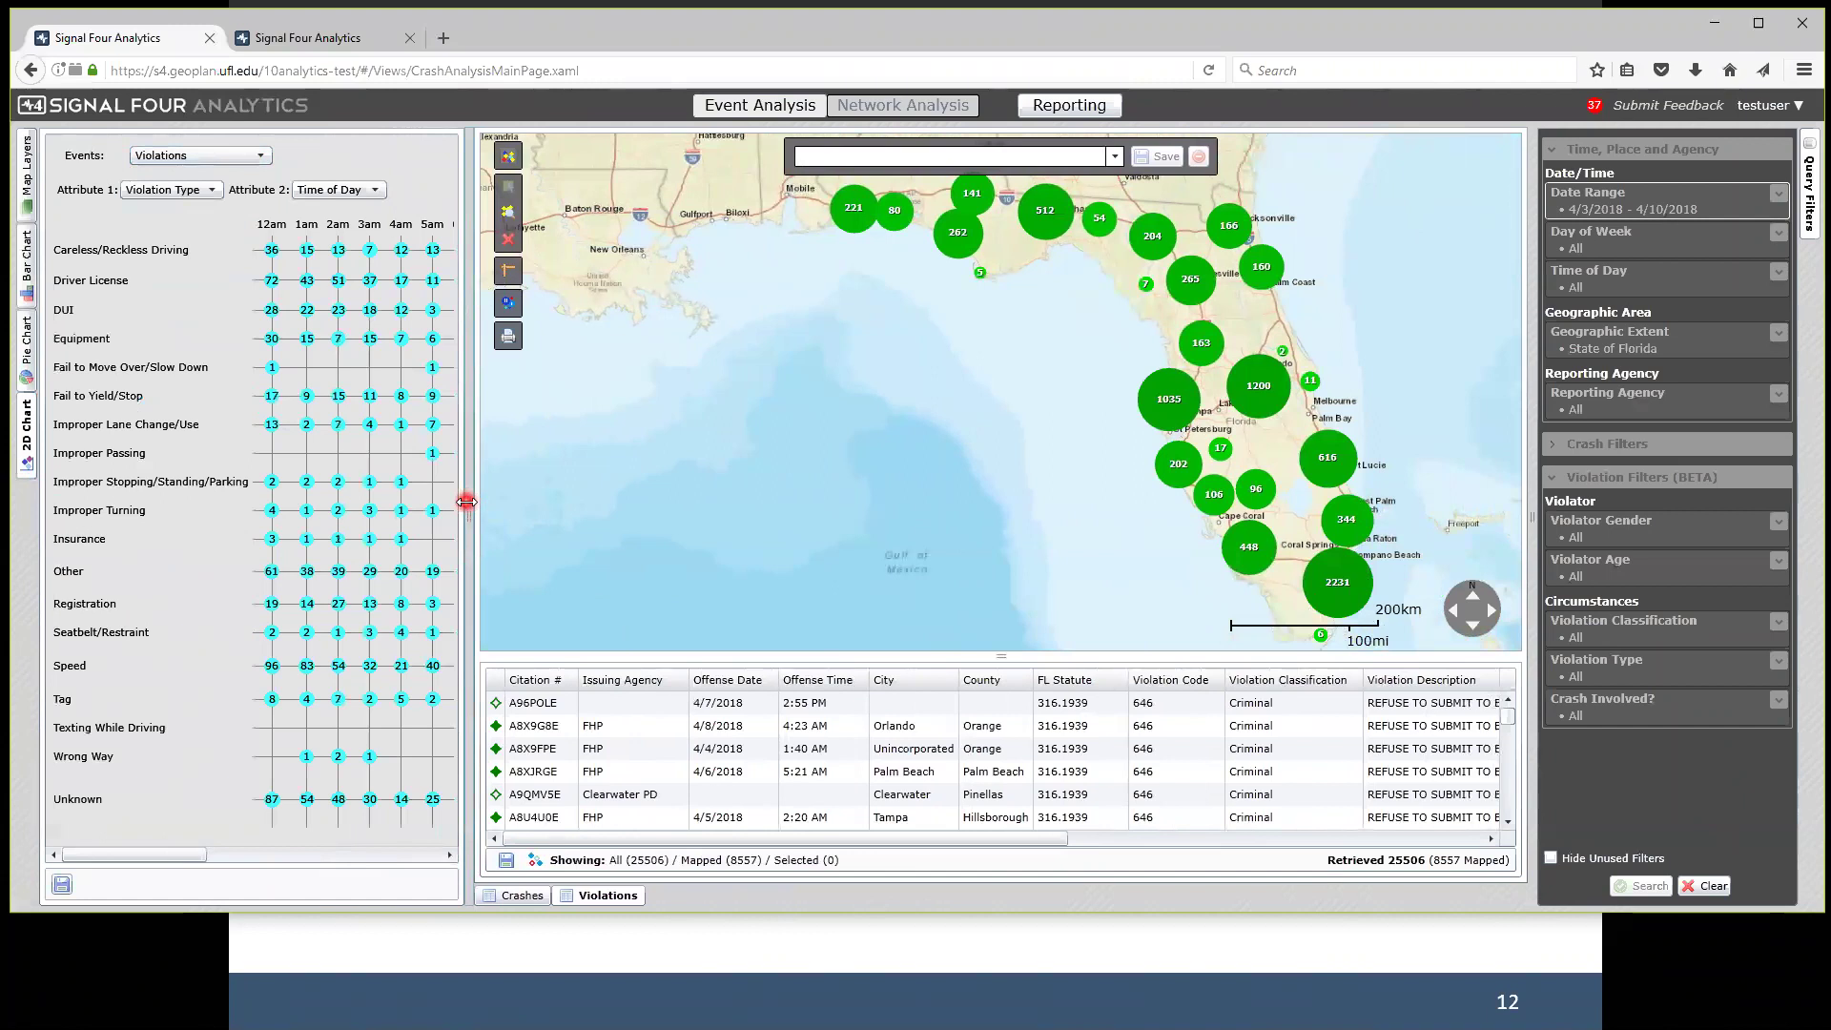
# Set the 2D chart's Attribute 2 to Violator Age, examine all age columns in a widened pane and shrink it back.
pyautogui.click(339, 190)
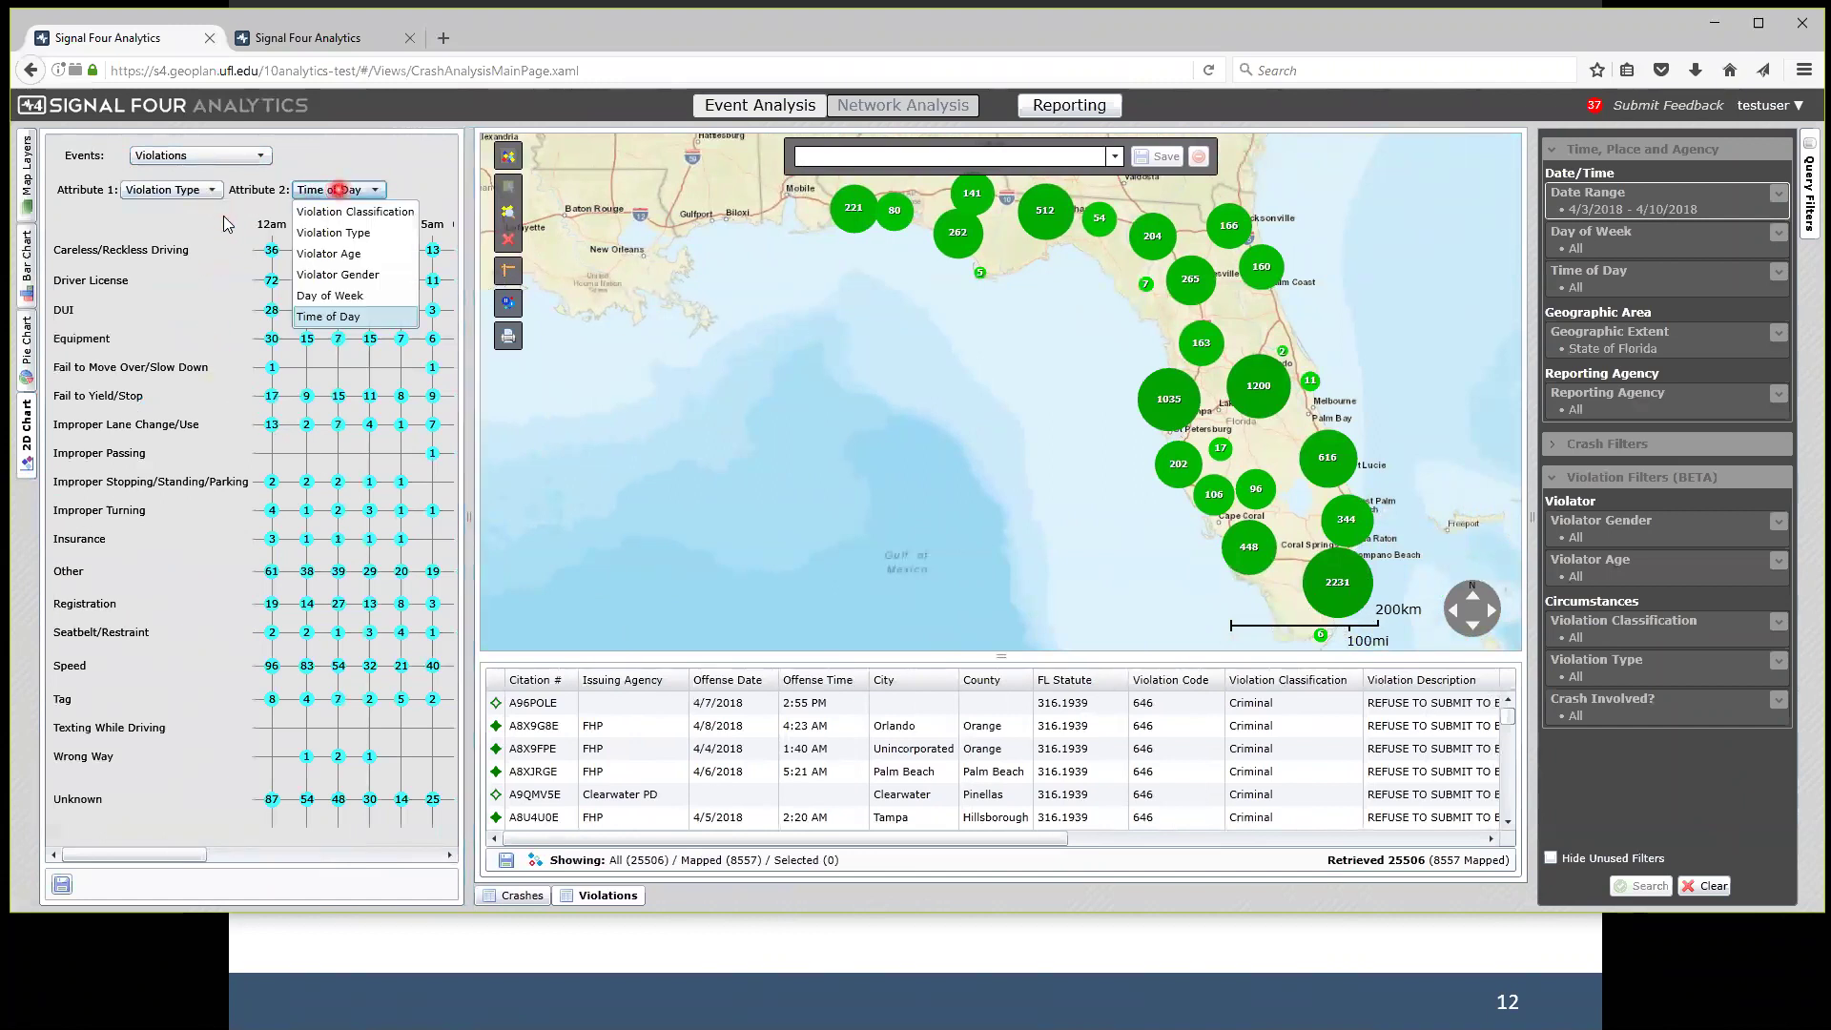
pyautogui.click(342, 255)
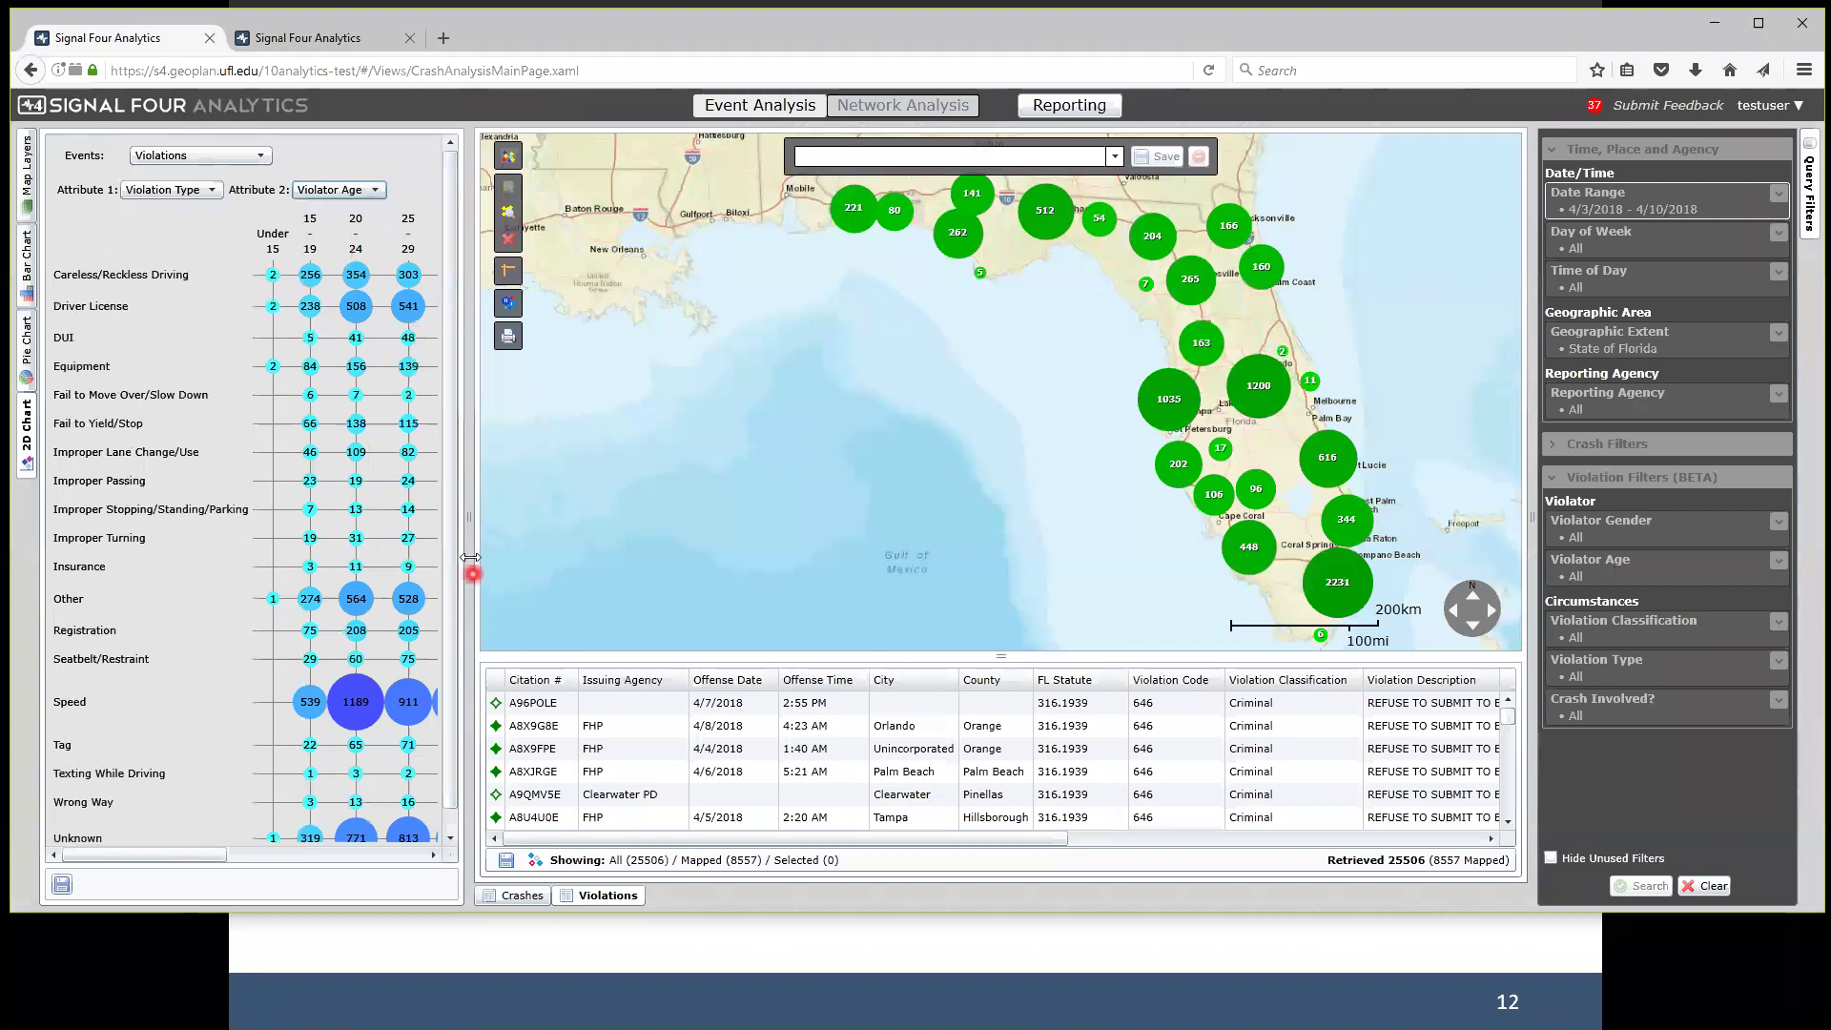
pyautogui.moveTo(468, 516); pyautogui.dragTo(950, 525)
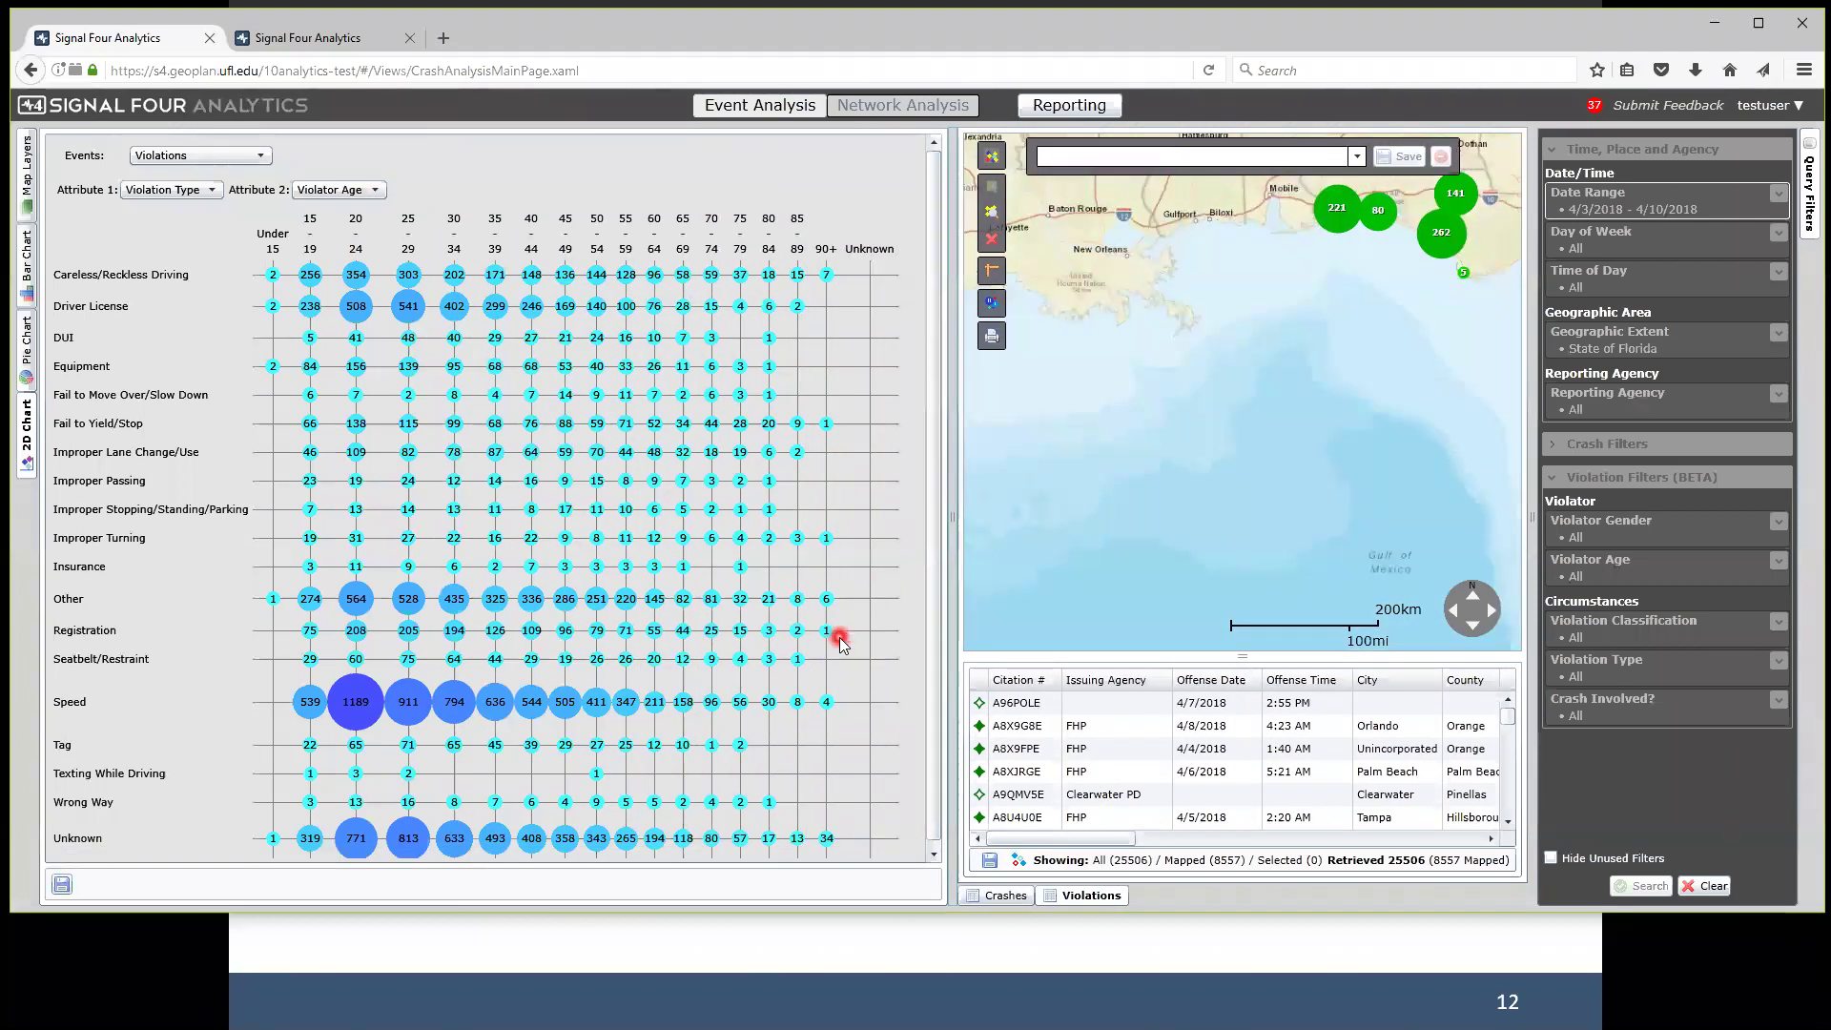
pyautogui.scroll(-1, 839, 638)
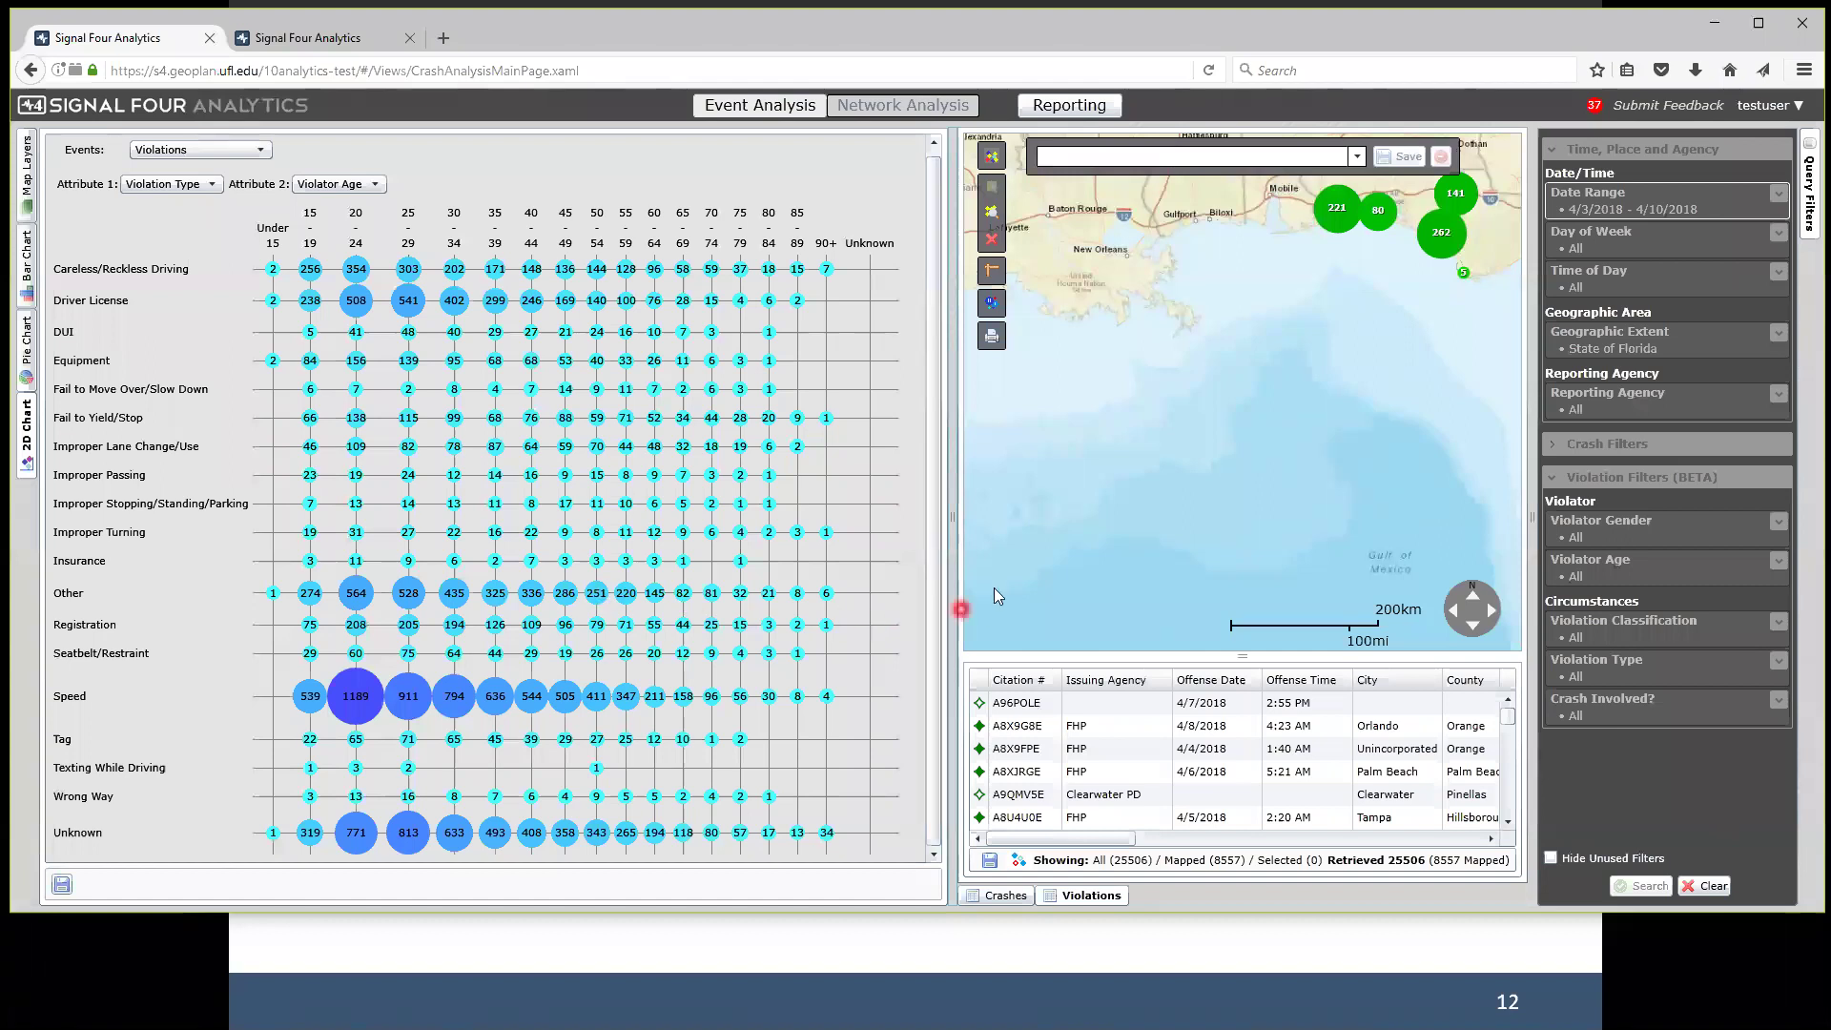
pyautogui.moveTo(951, 518); pyautogui.dragTo(383, 530)
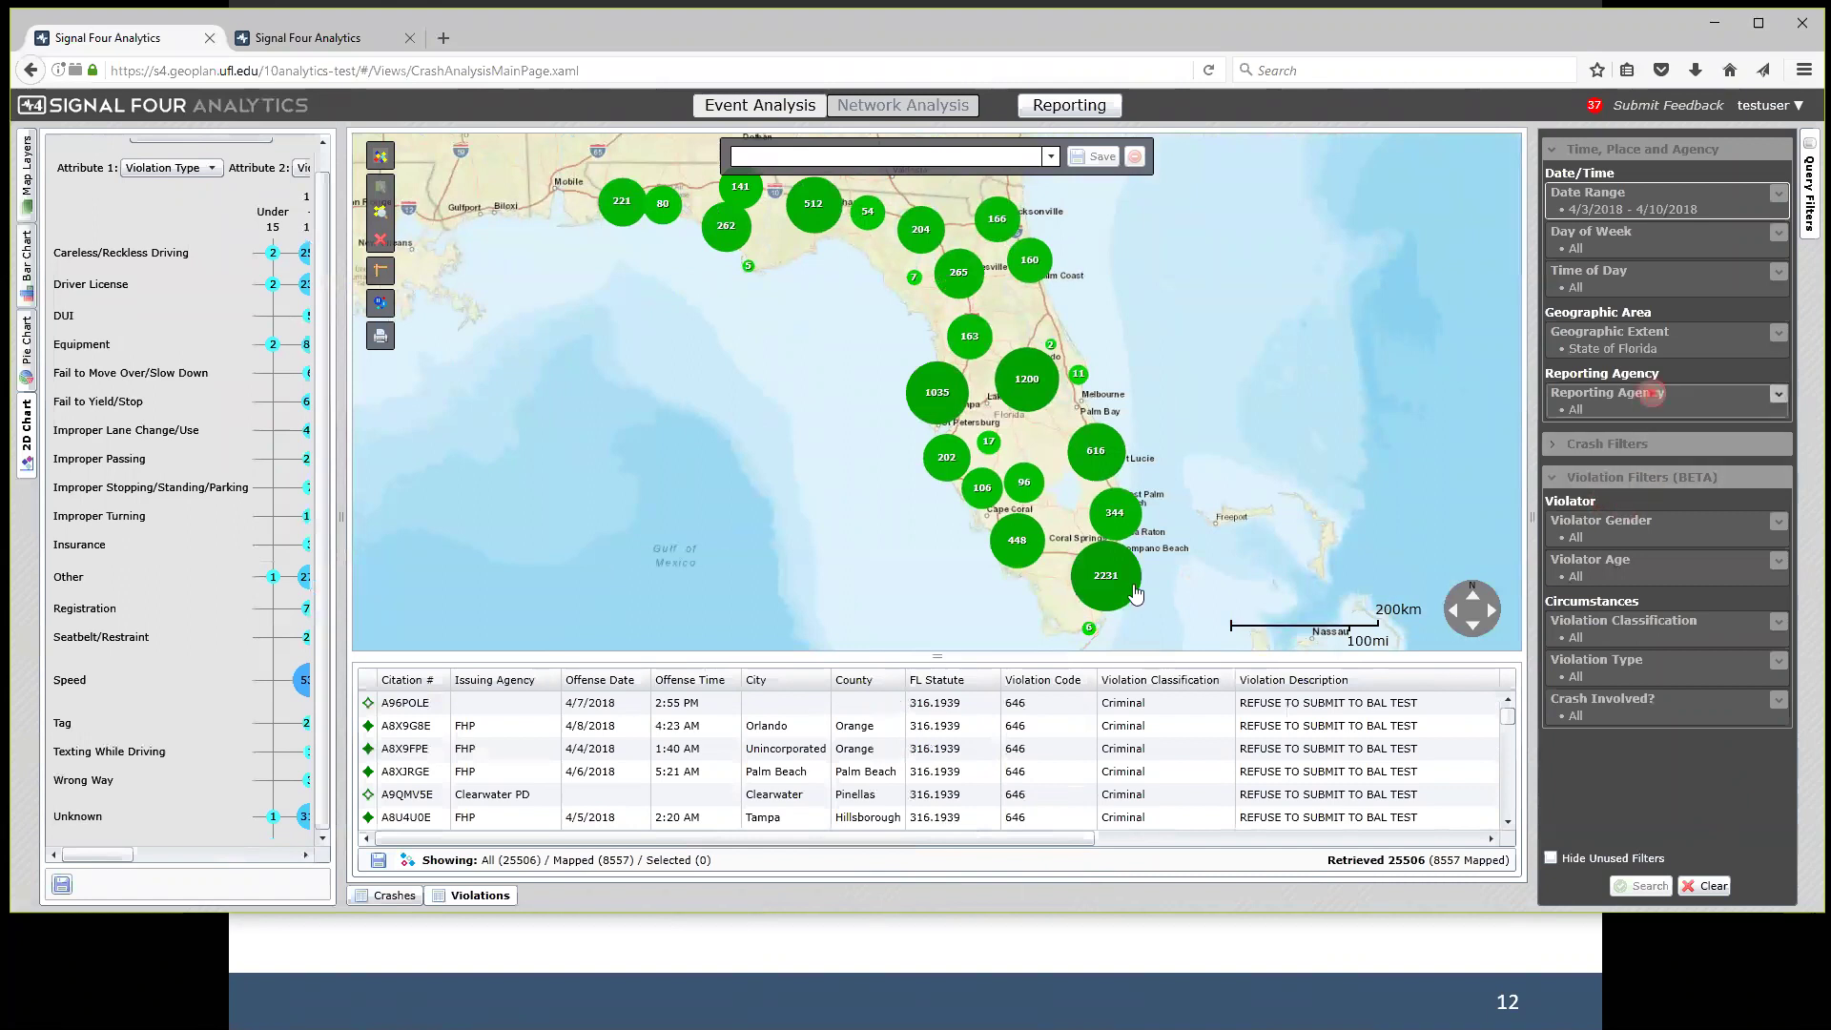
# Set the Reporting Agency filter to Hialeah PD, run the search and shift the map to view the Hialeah violation clusters.
pyautogui.click(1650, 393)
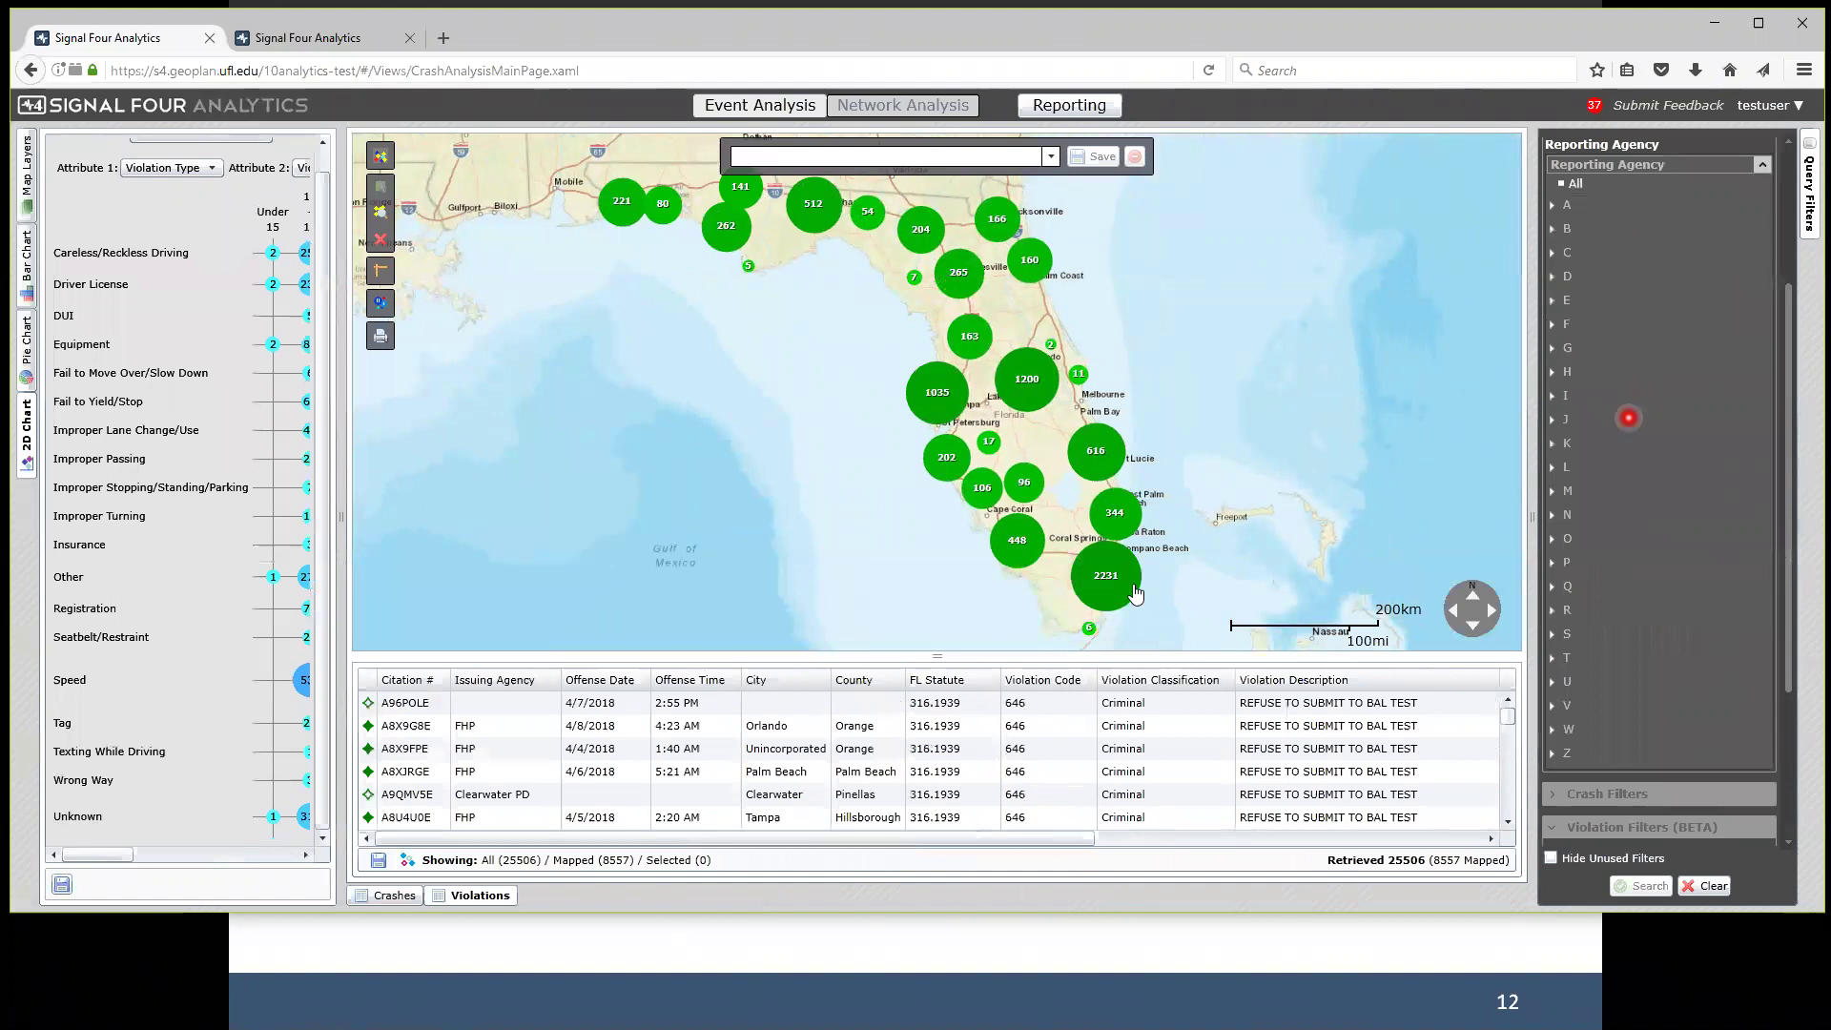
pyautogui.click(1553, 371)
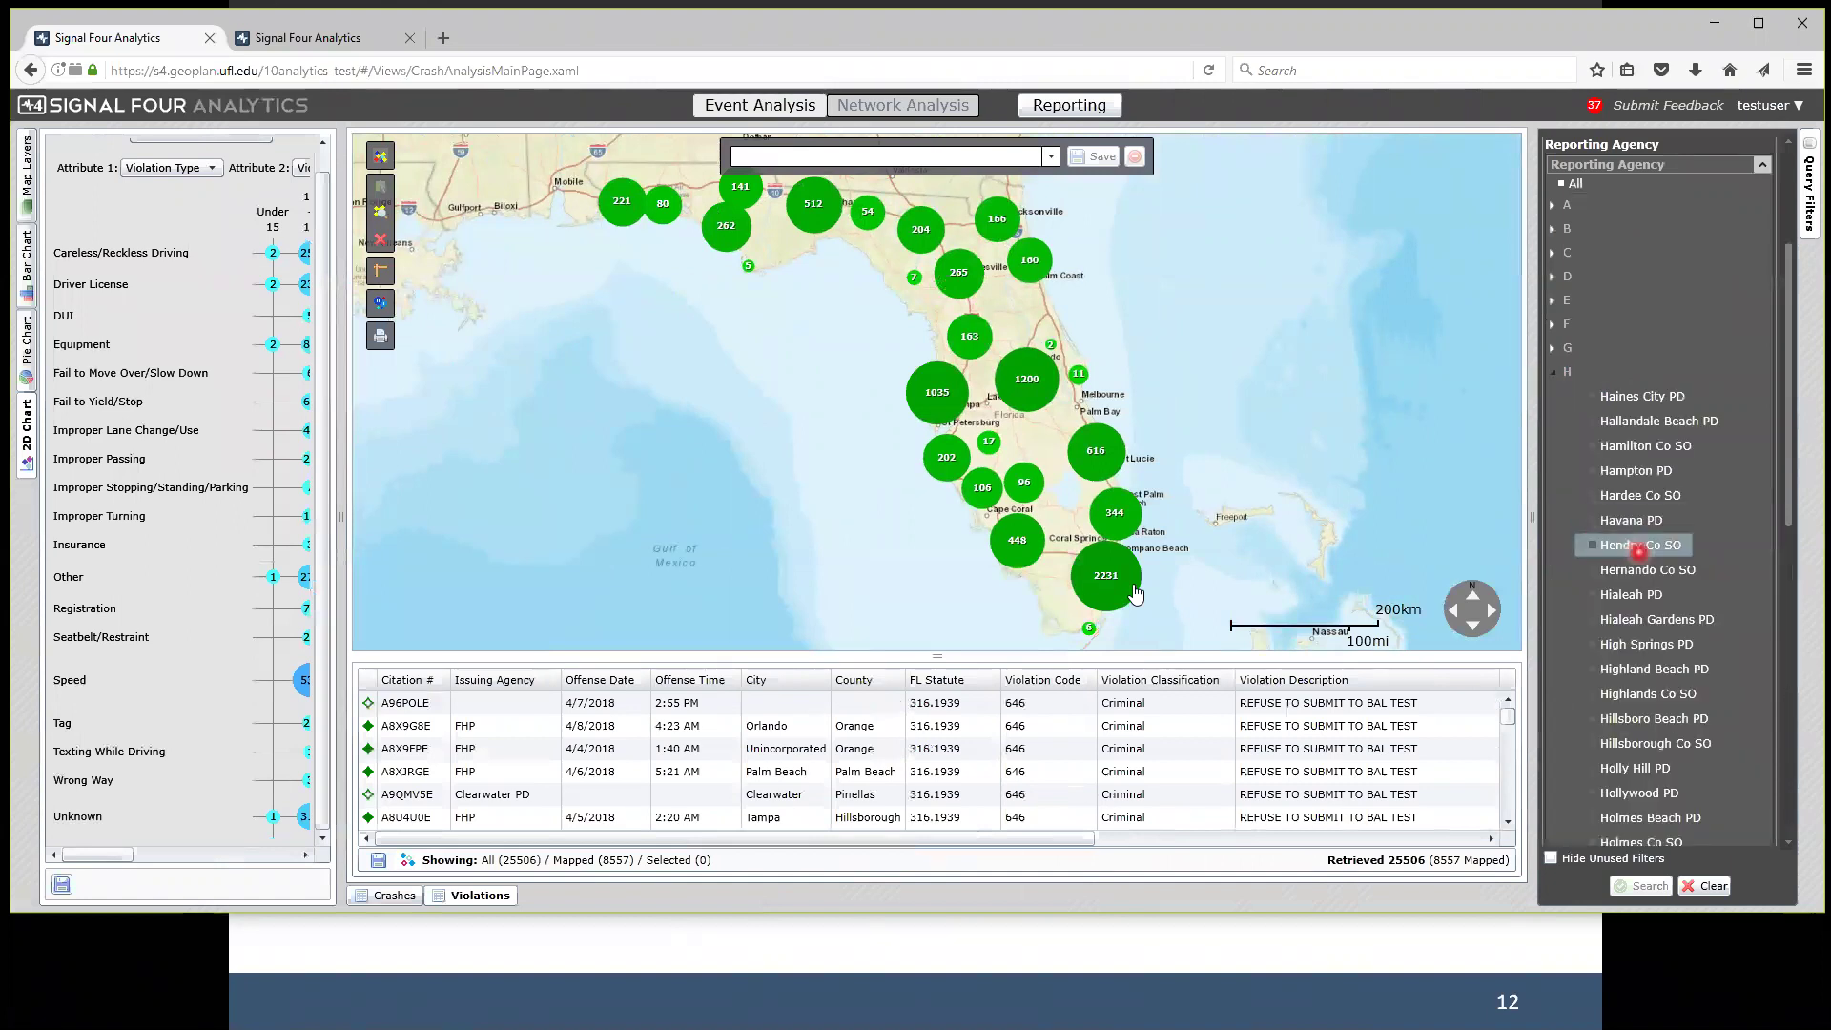
pyautogui.scroll(-3, 1638, 551)
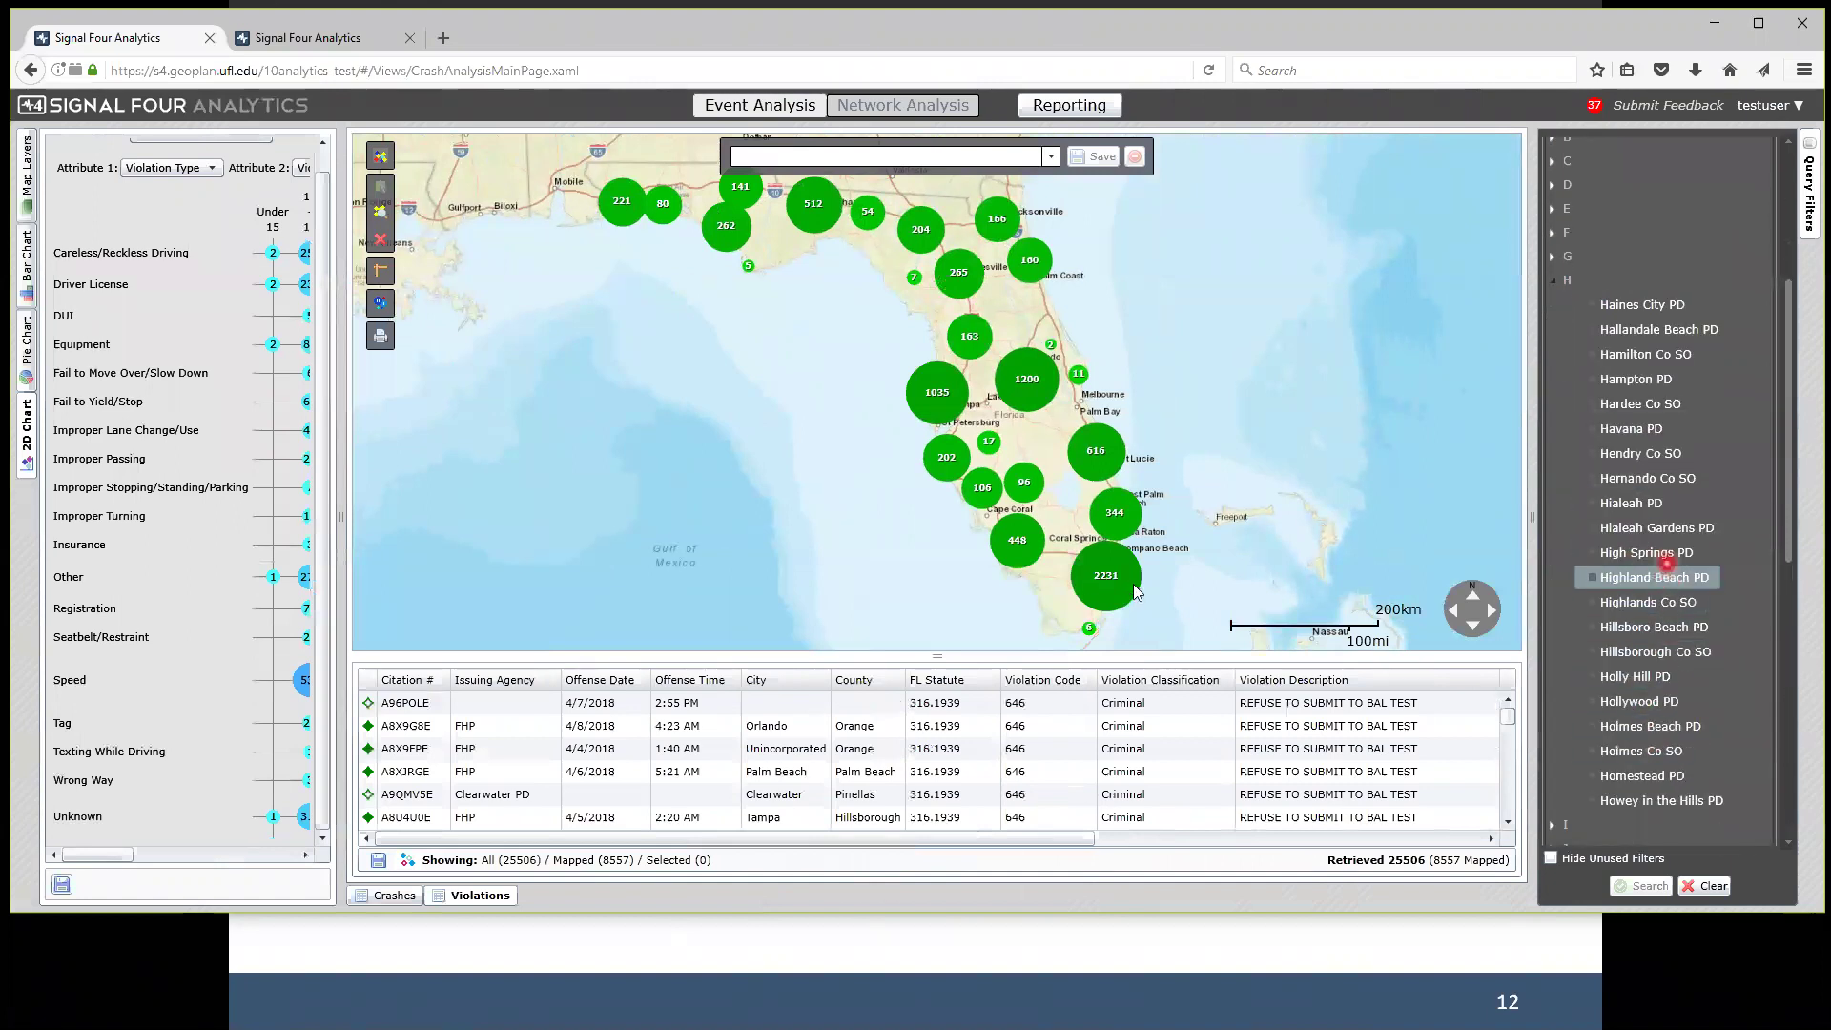
pyautogui.click(1655, 505)
pyautogui.scroll(3, 1654, 504)
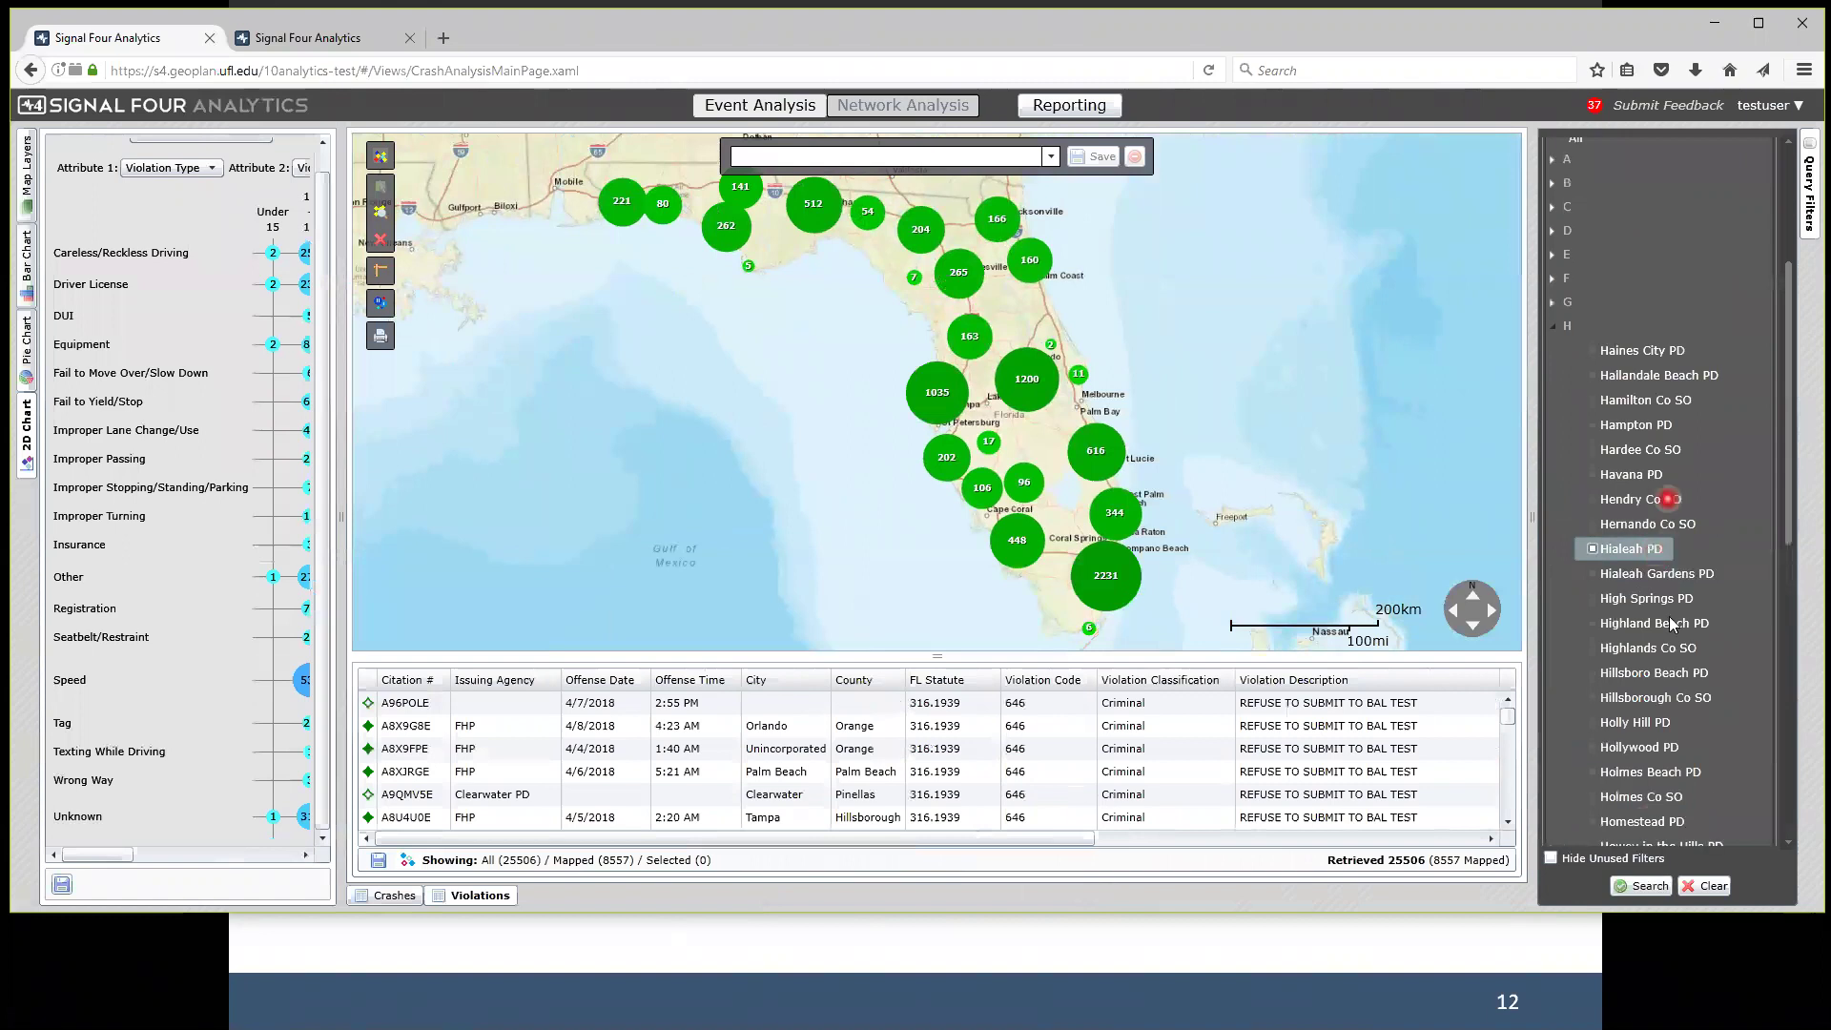
pyautogui.click(1766, 213)
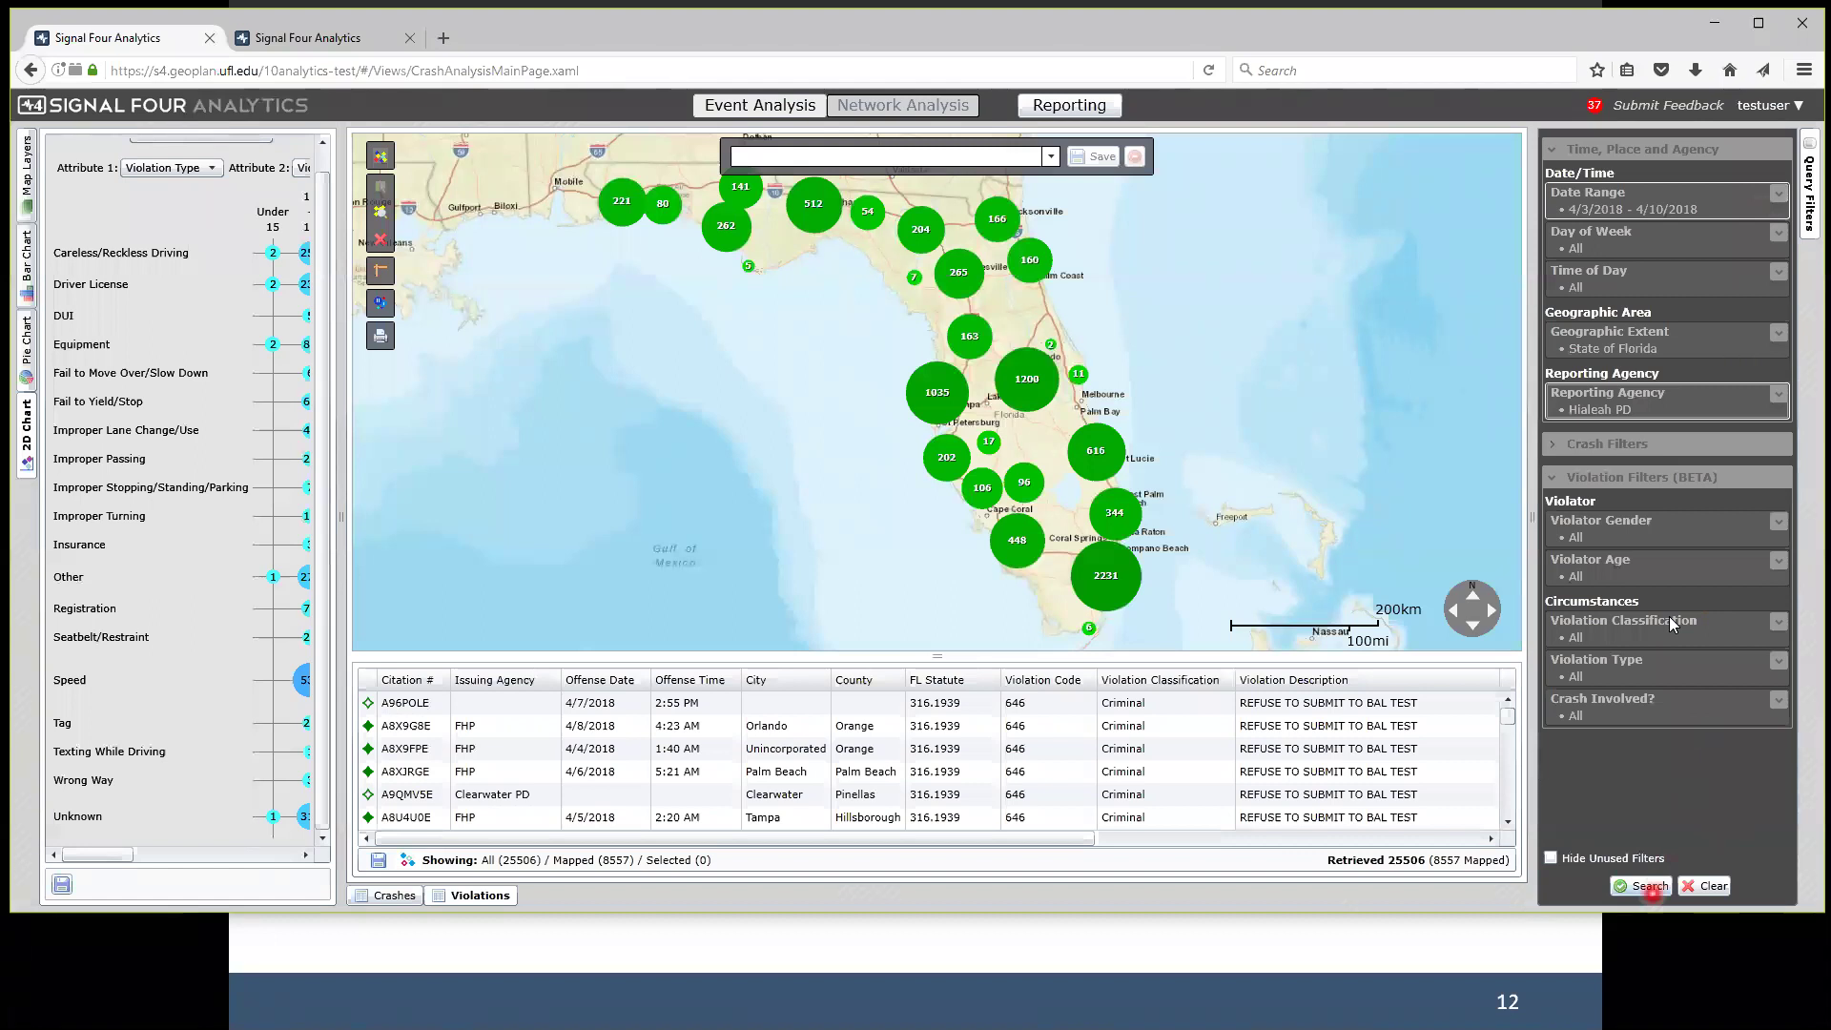
pyautogui.click(1650, 886)
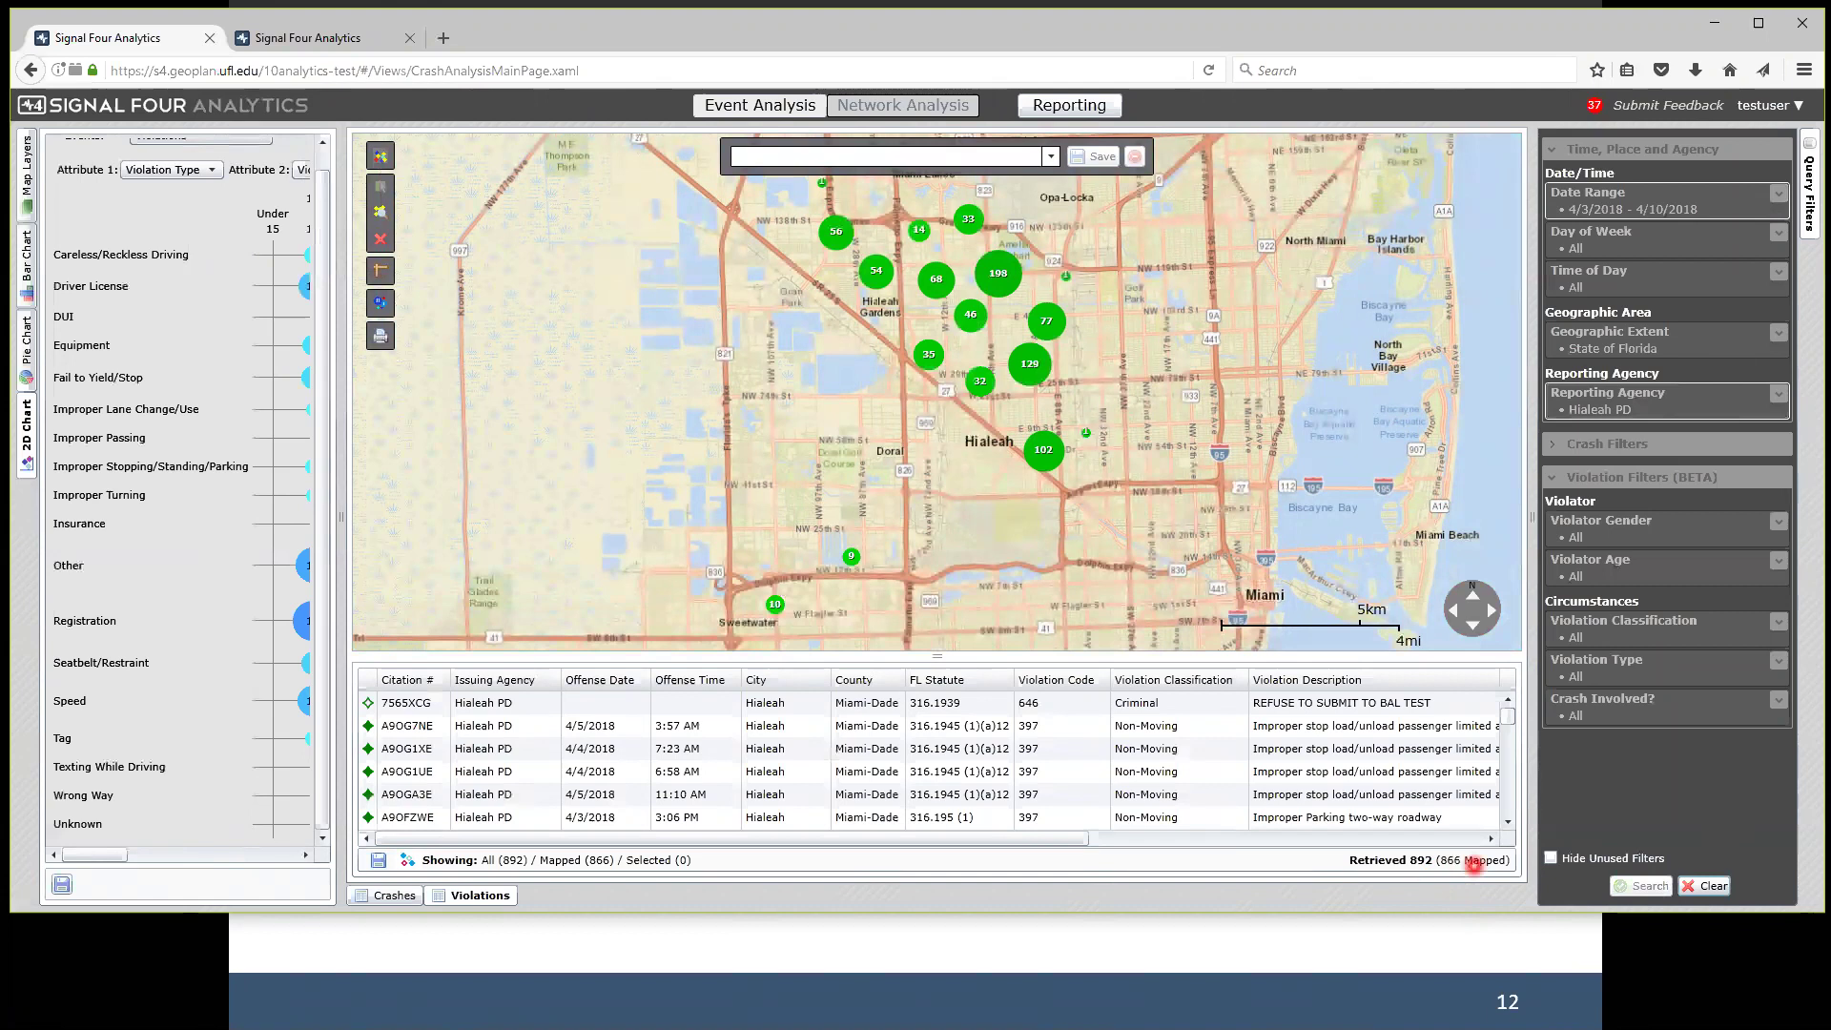
pyautogui.moveTo(1171, 392); pyautogui.dragTo(1177, 429)
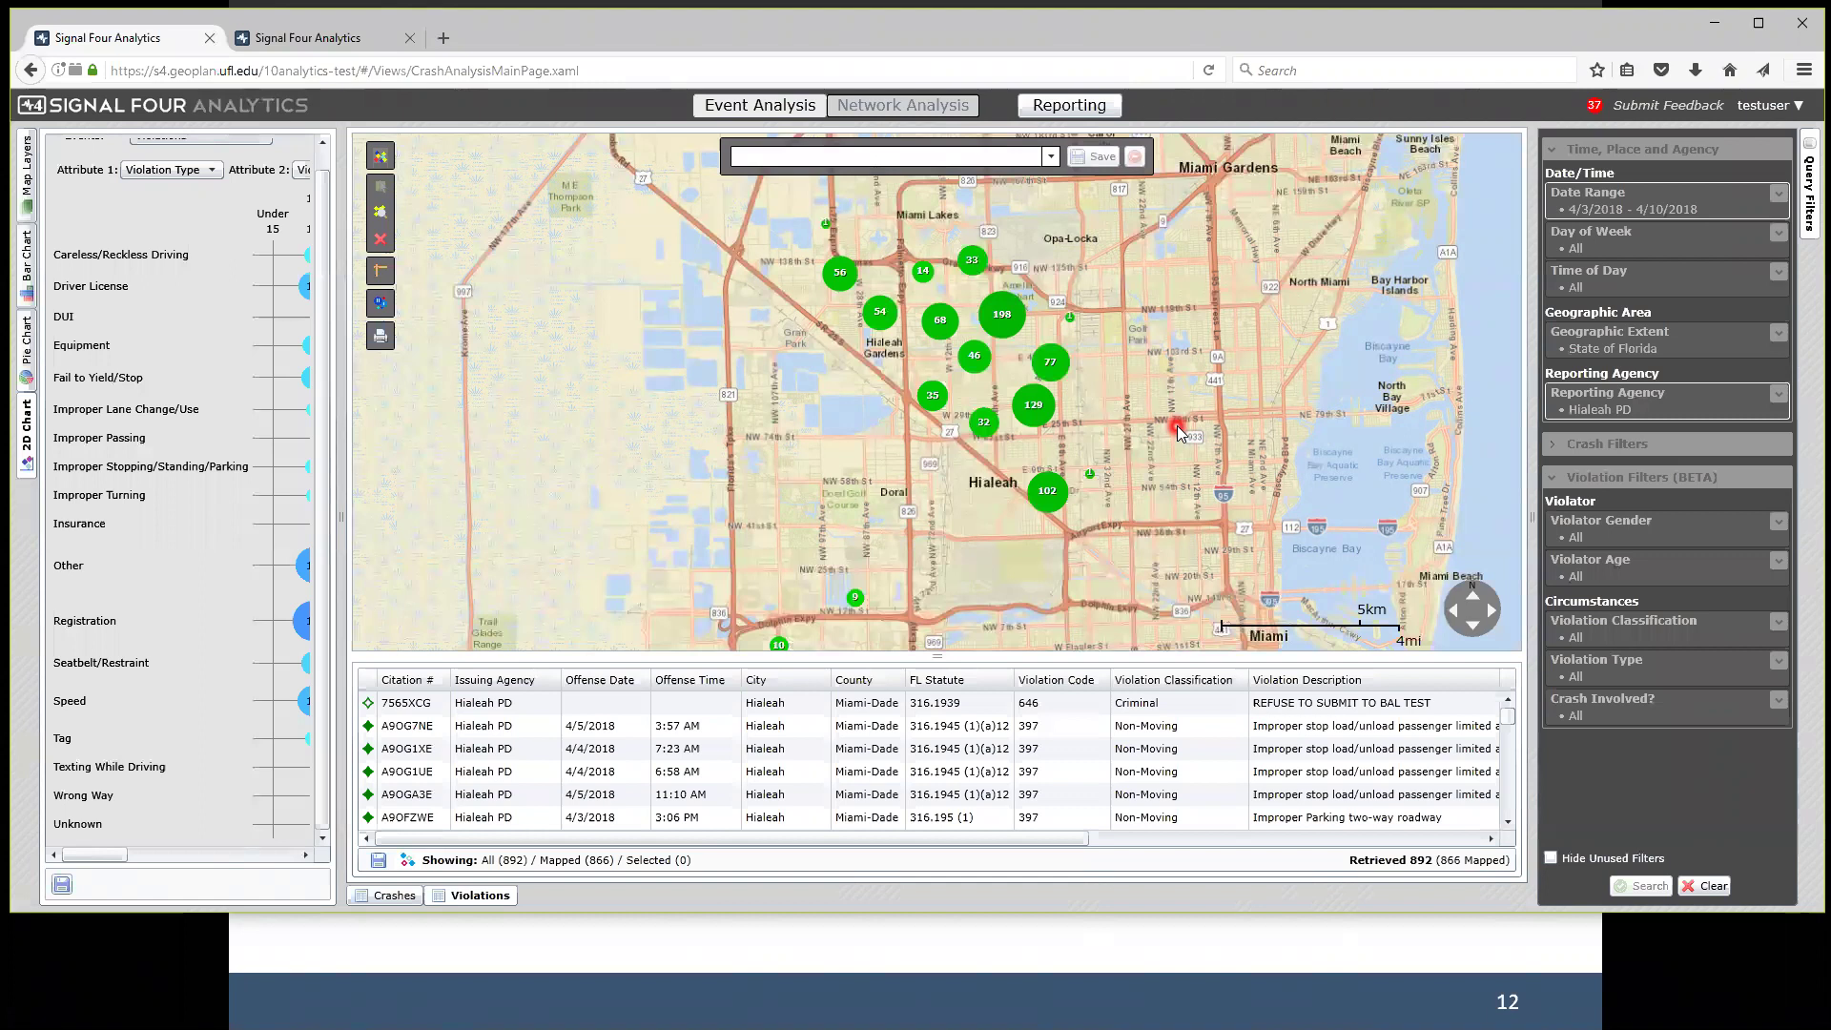
# Open the bar chart for the Hialeah PD violations and chart them by Day of Week.
pyautogui.moveTo(1153, 410); pyautogui.dragTo(1155, 426)
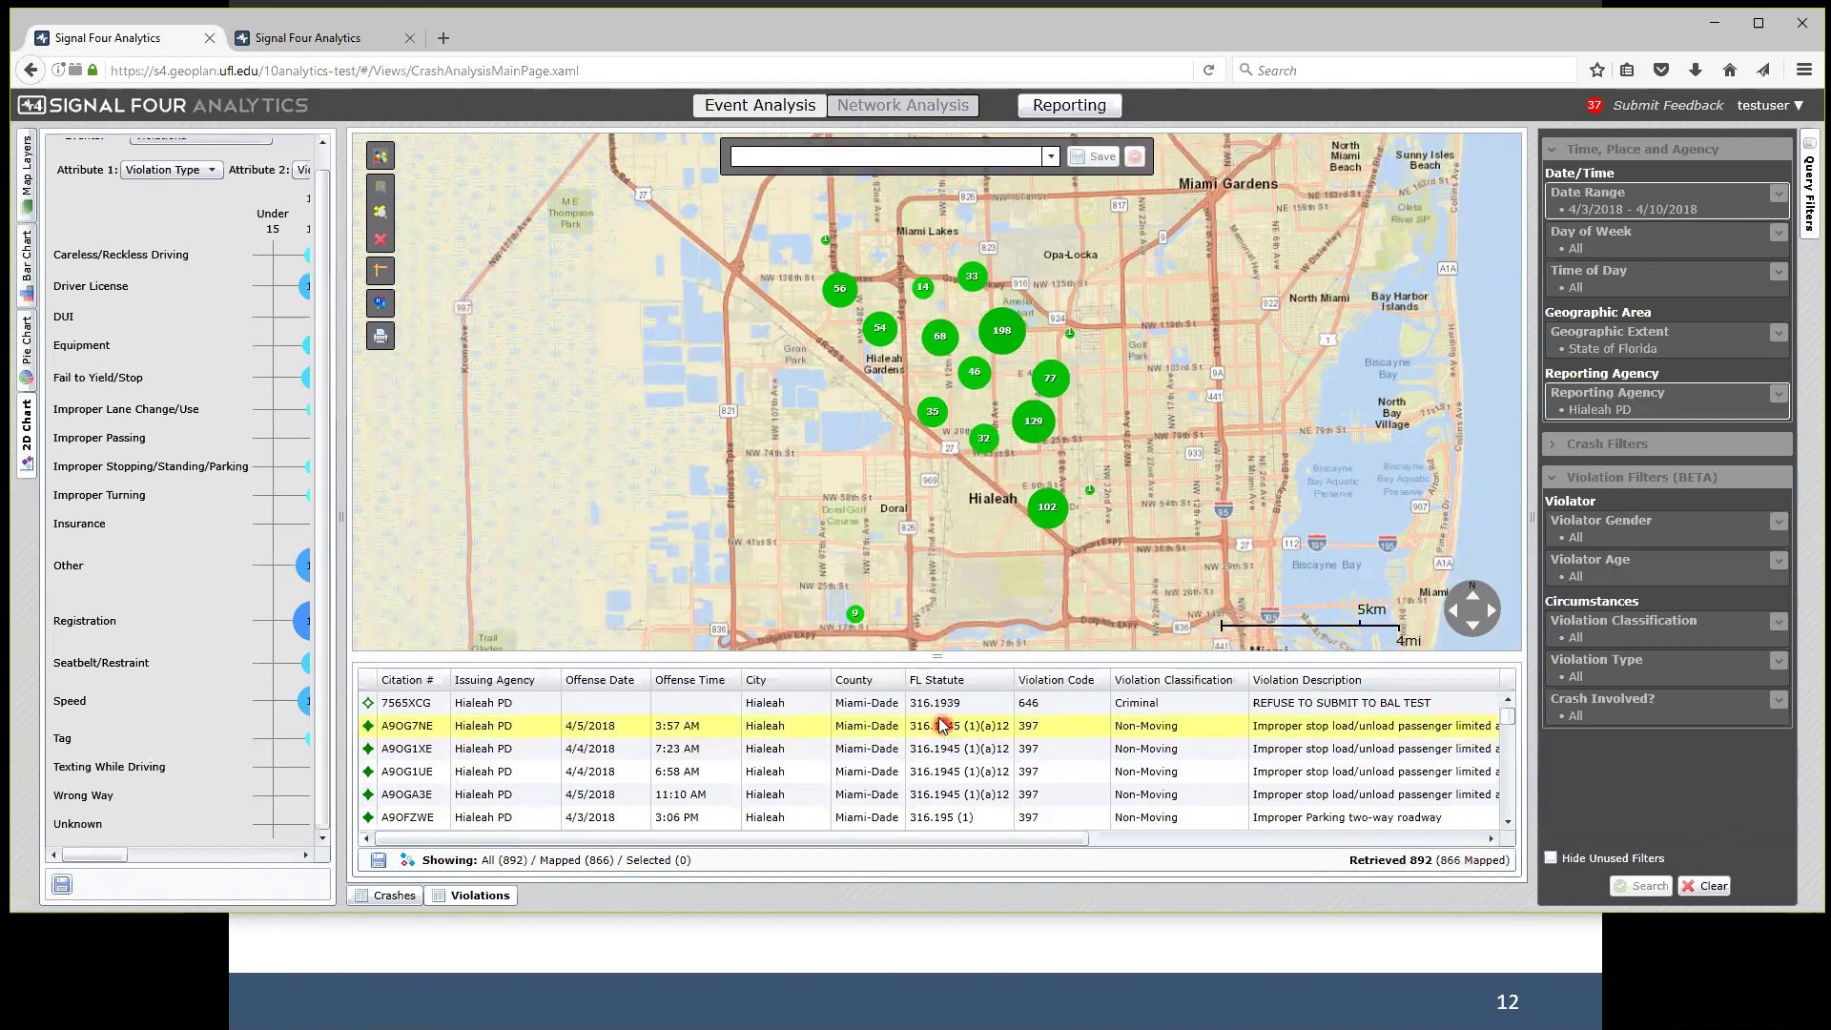
pyautogui.click(118, 188)
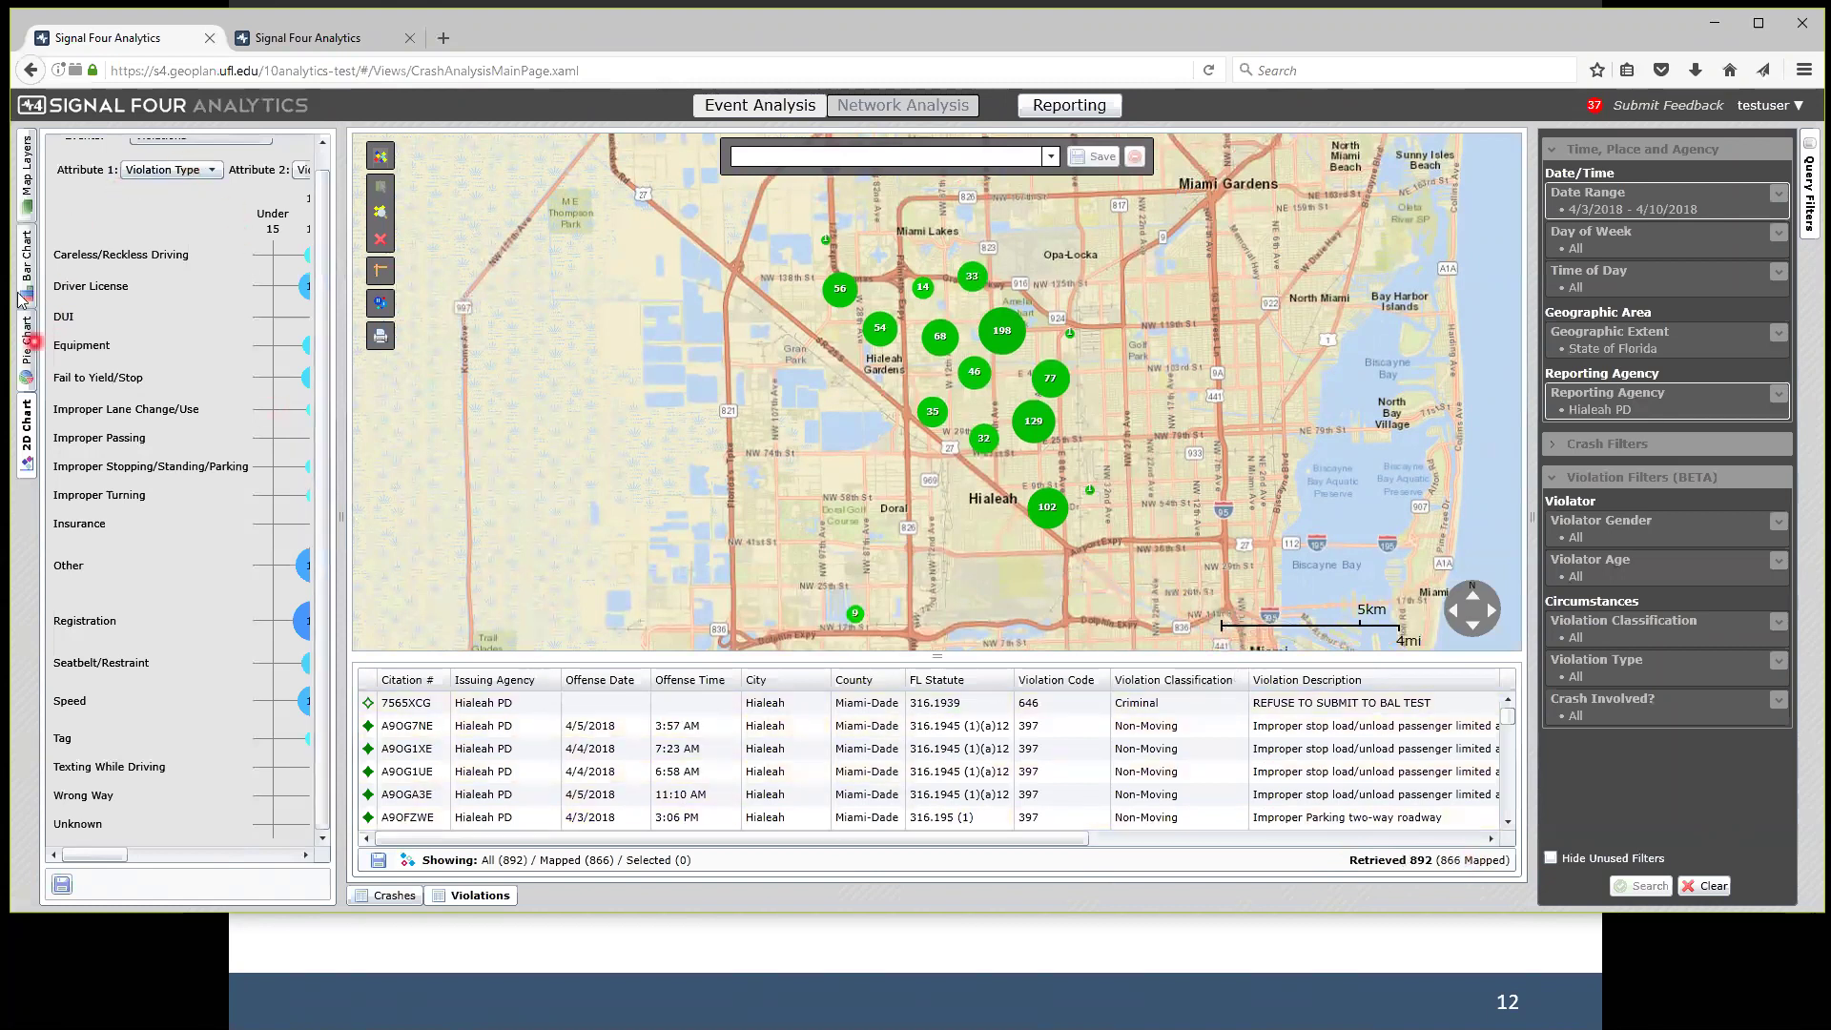
pyautogui.click(27, 259)
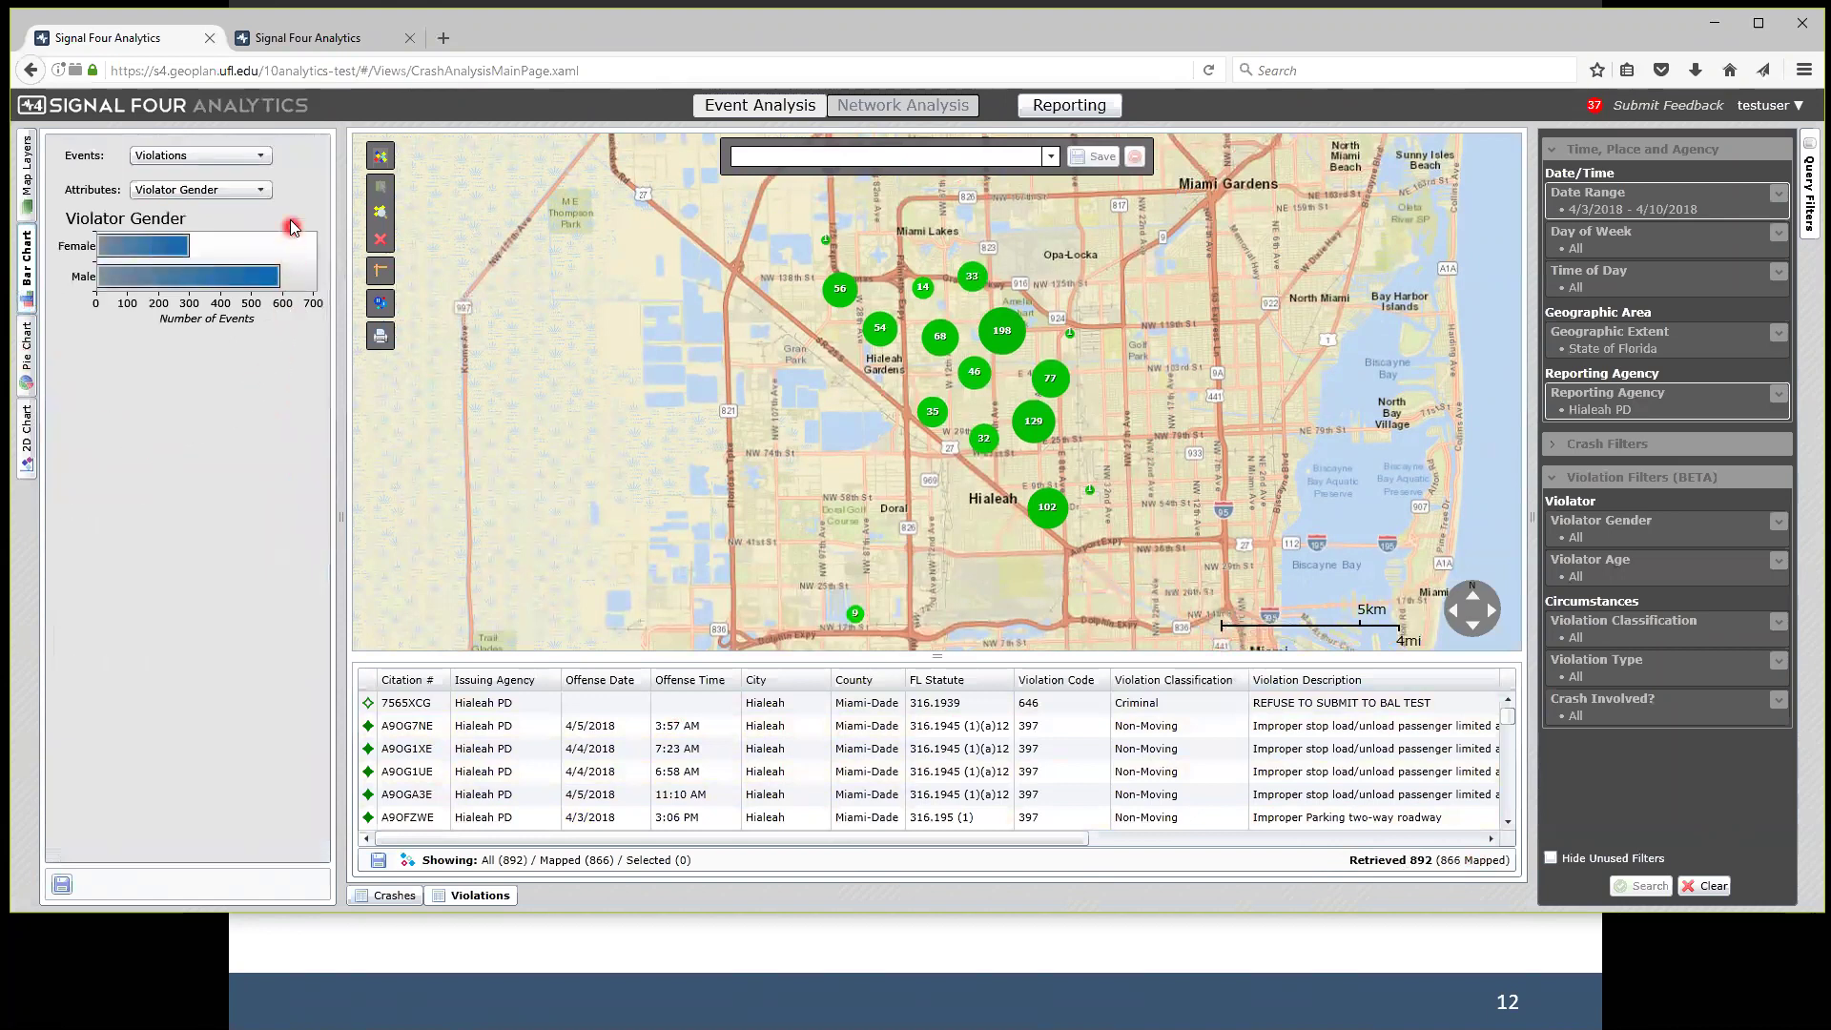
pyautogui.click(227, 190)
pyautogui.click(228, 218)
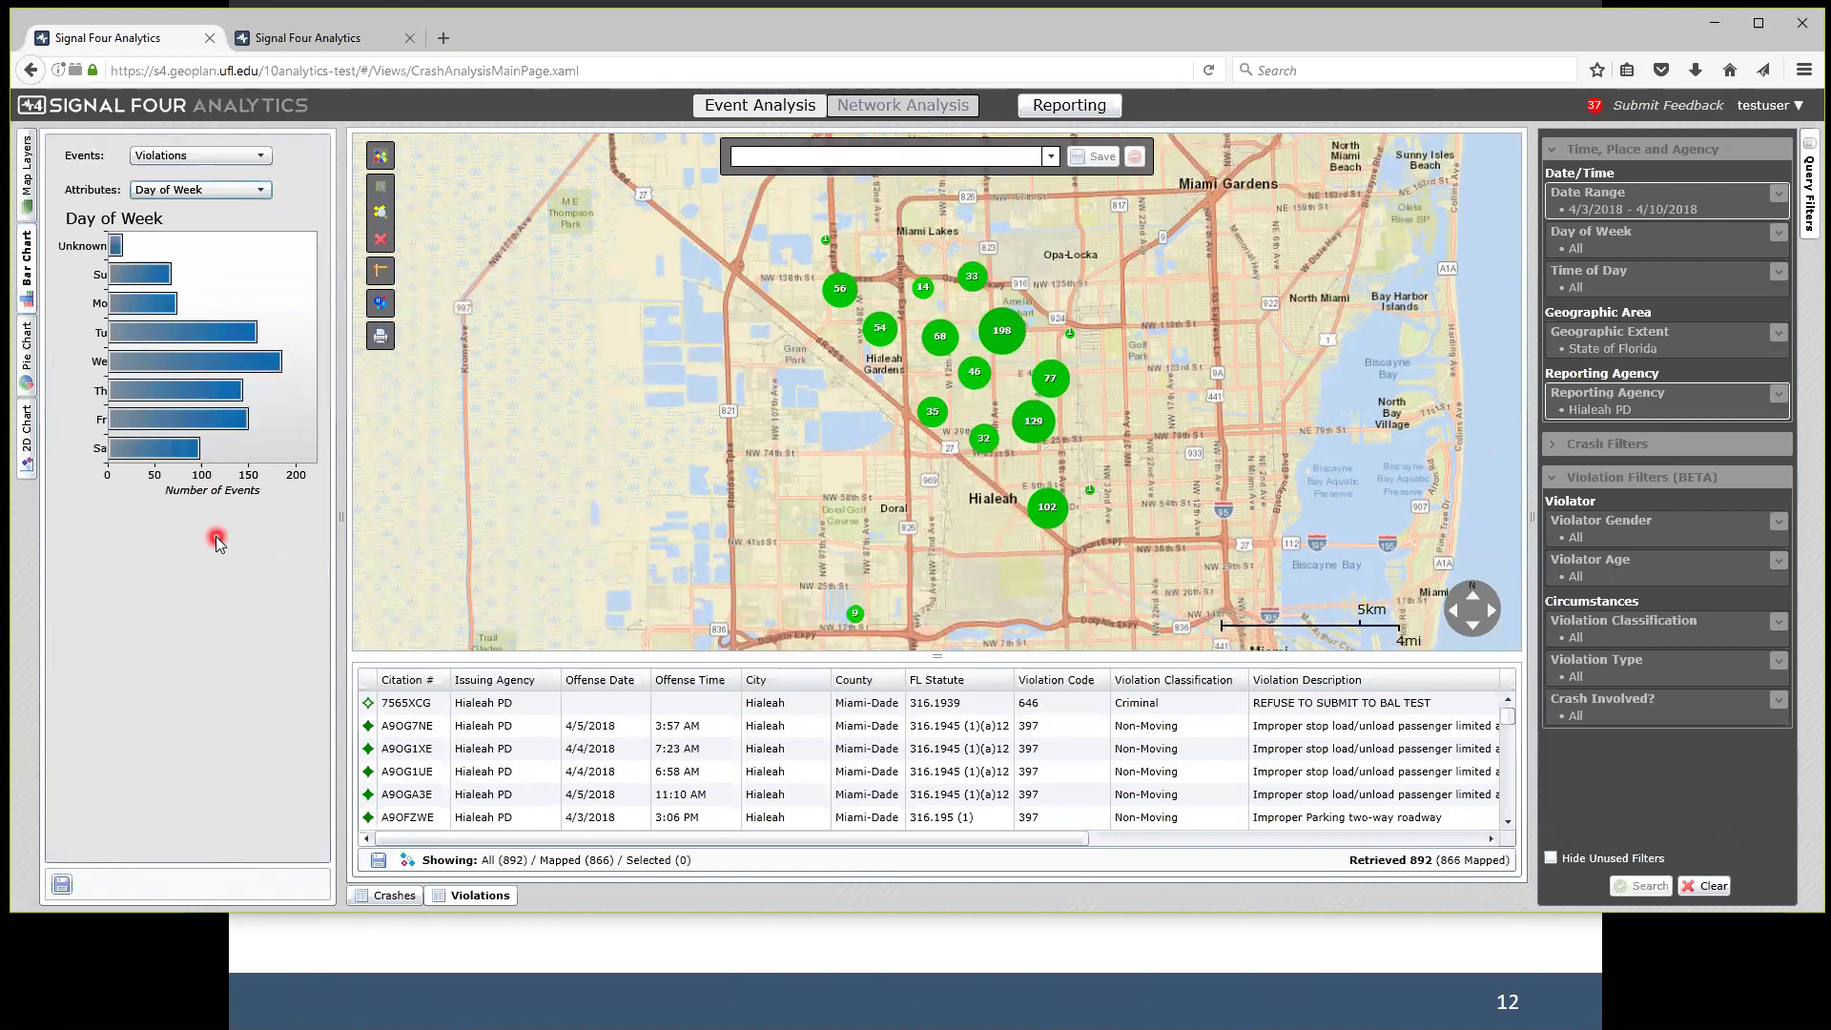
pyautogui.moveTo(185, 454)
# Chart the Hialeah PD violations by Time of Day and widen the chart pane slightly.
pyautogui.click(232, 189)
pyautogui.click(167, 232)
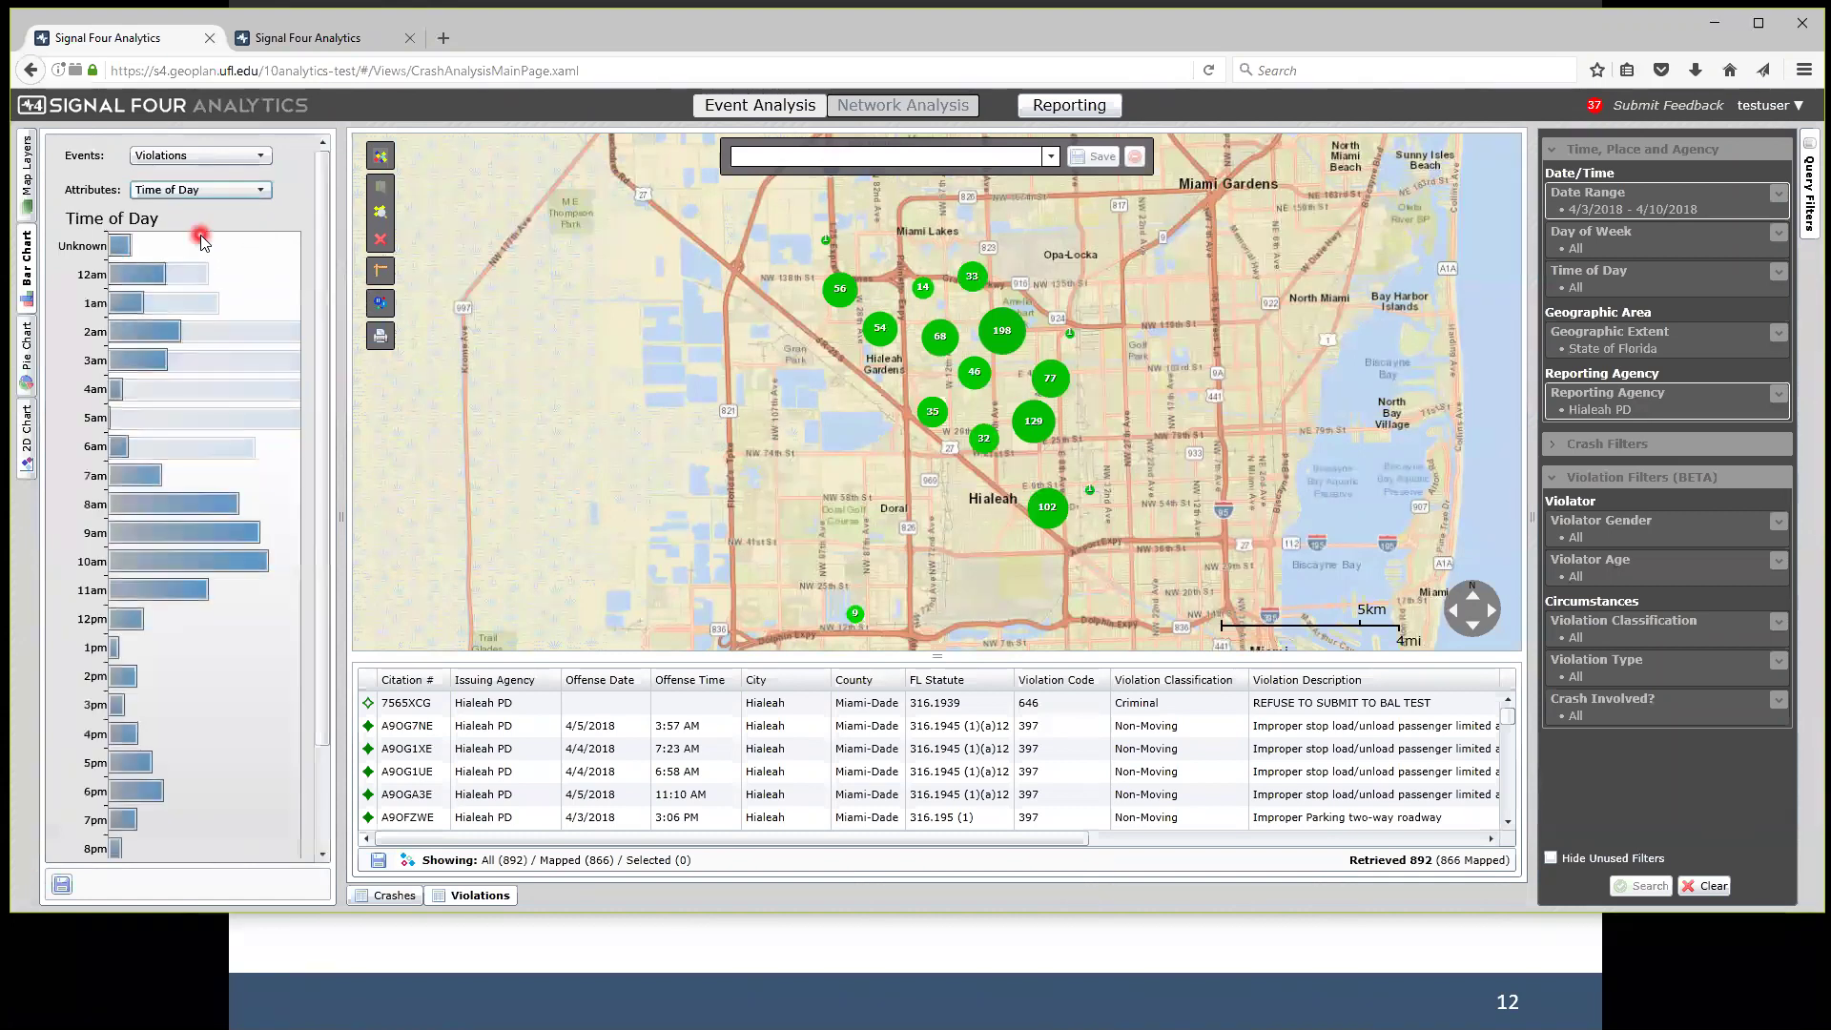
pyautogui.moveTo(344, 526)
pyautogui.mouseDown()
pyautogui.moveTo(453, 521)
pyautogui.moveTo(346, 525)
pyautogui.mouseUp()
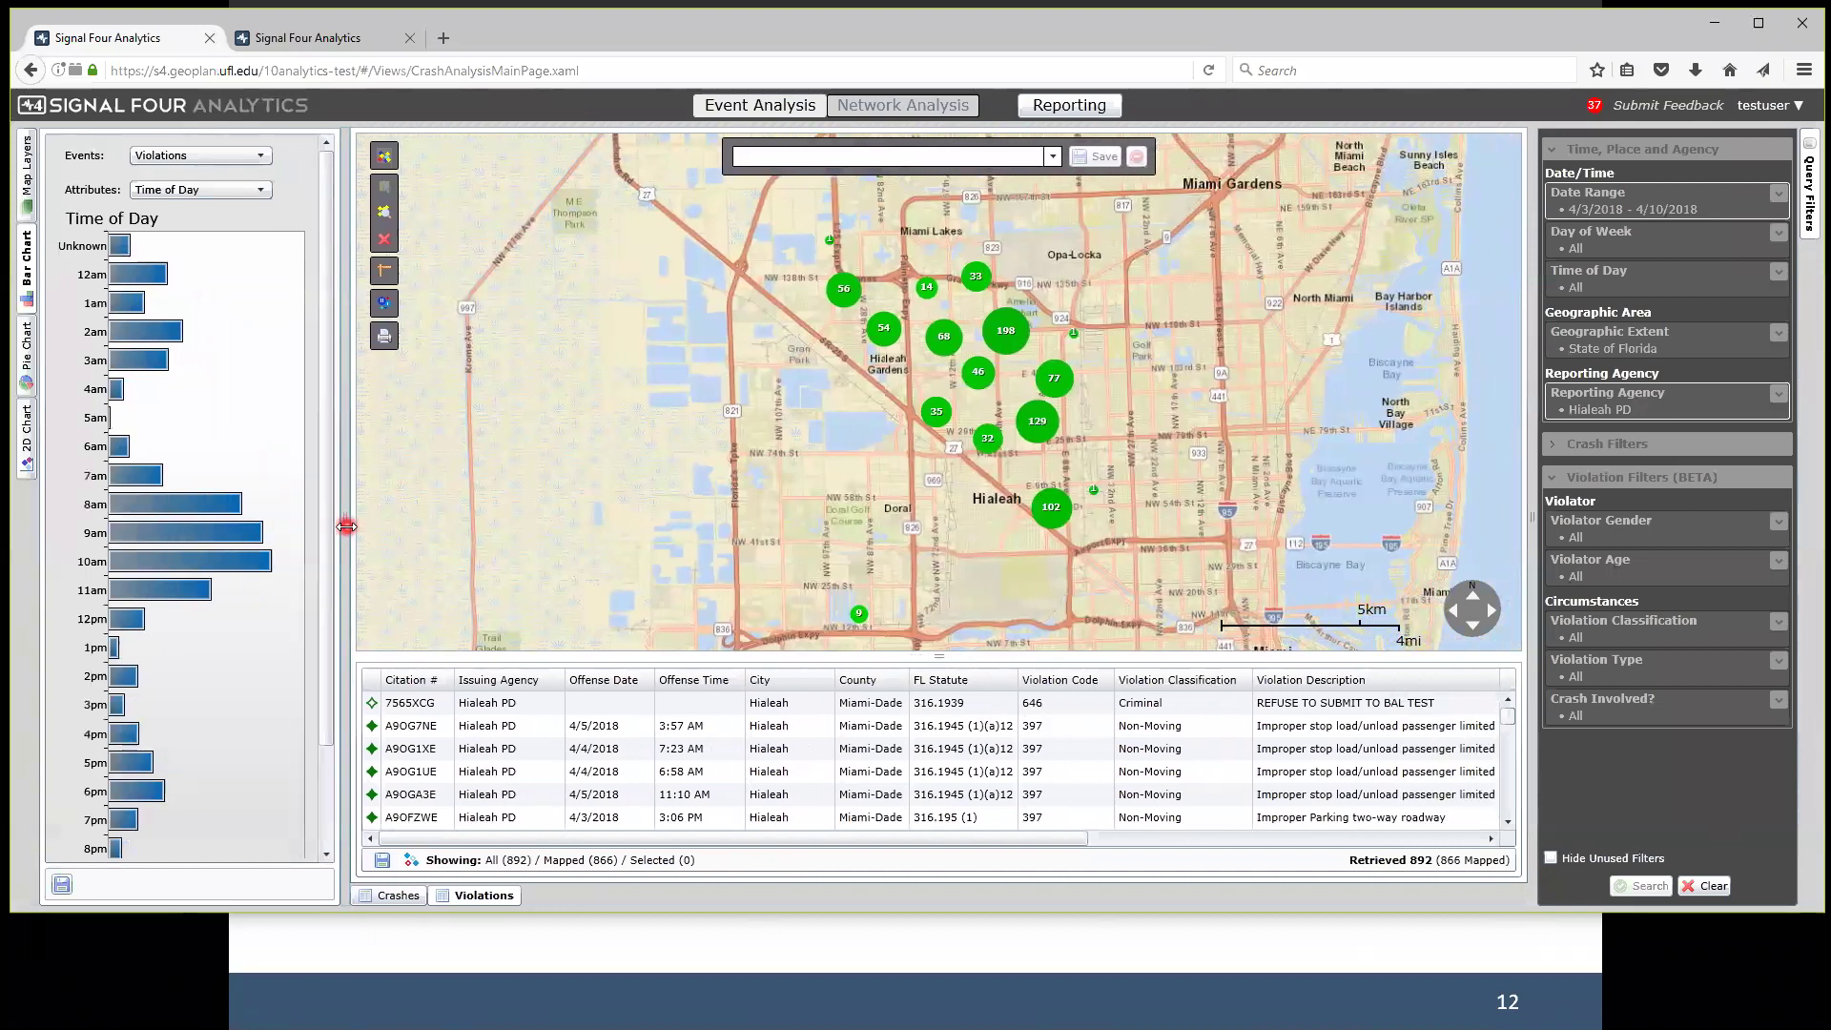
# Set the date range filter to 3/1/2018 through 4/10/2018 and run the search.
pyautogui.click(1602, 194)
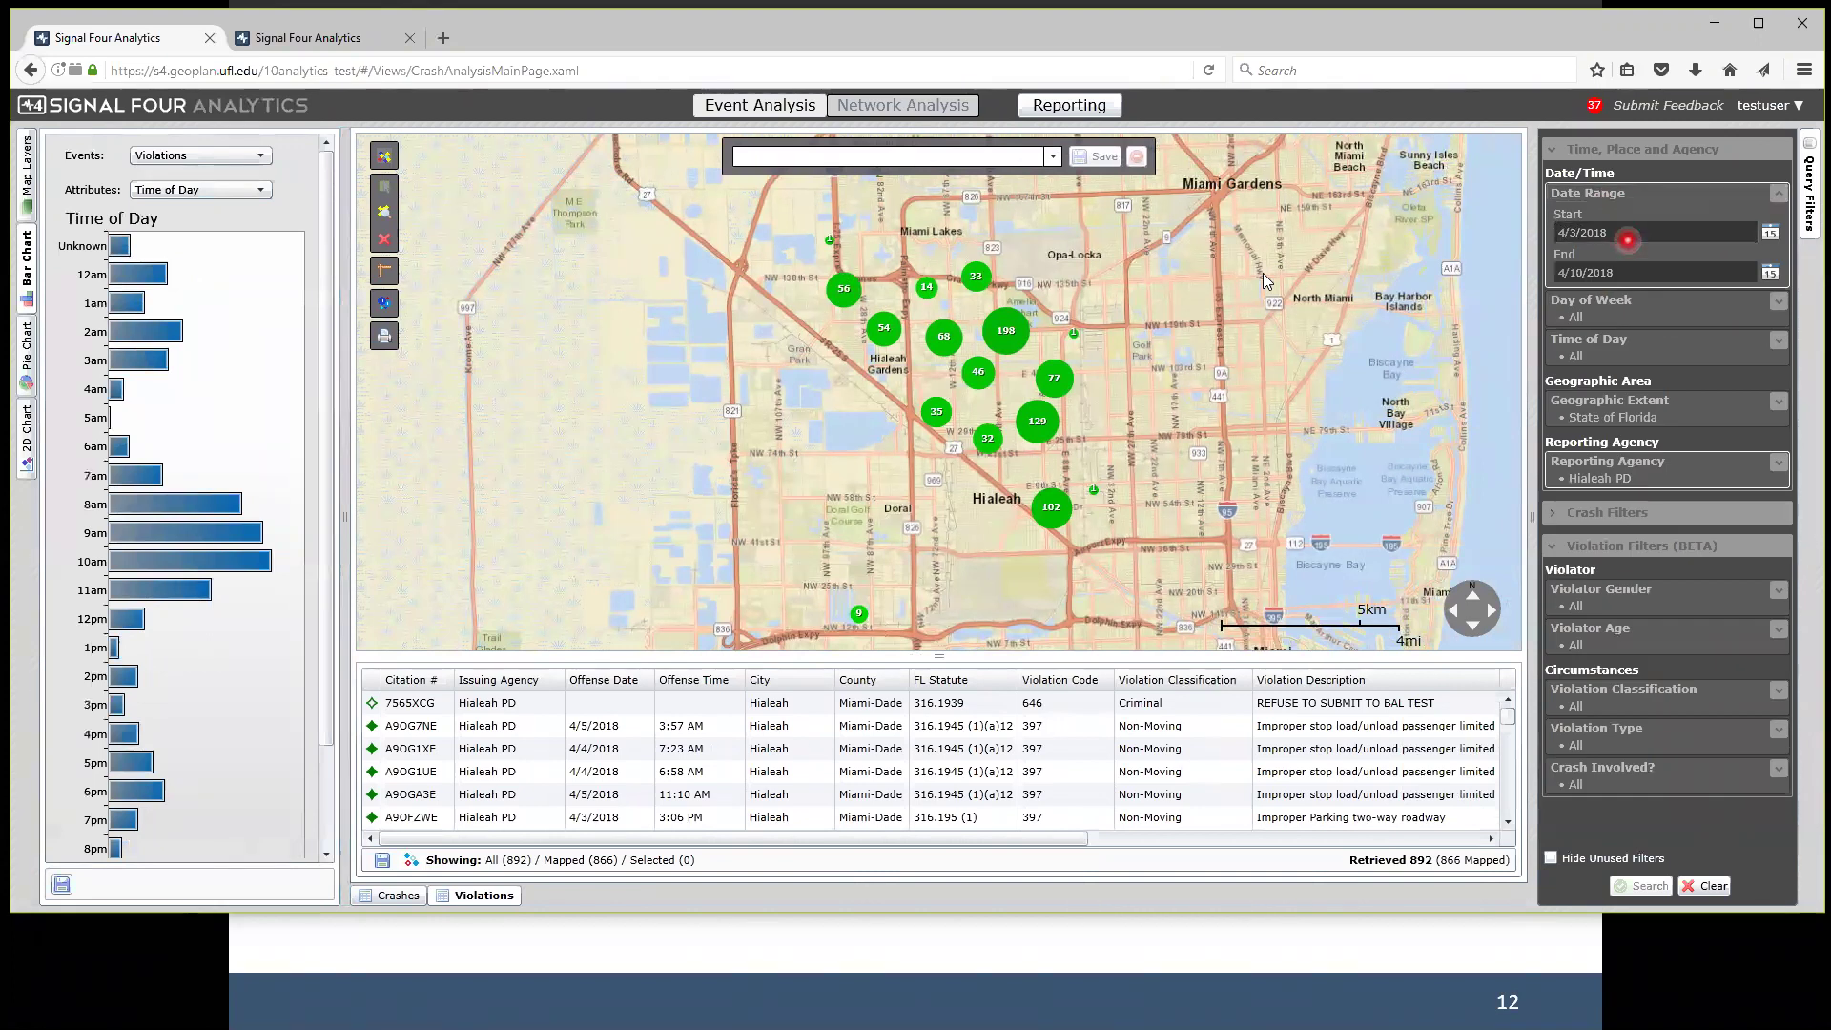
pyautogui.click(1630, 236)
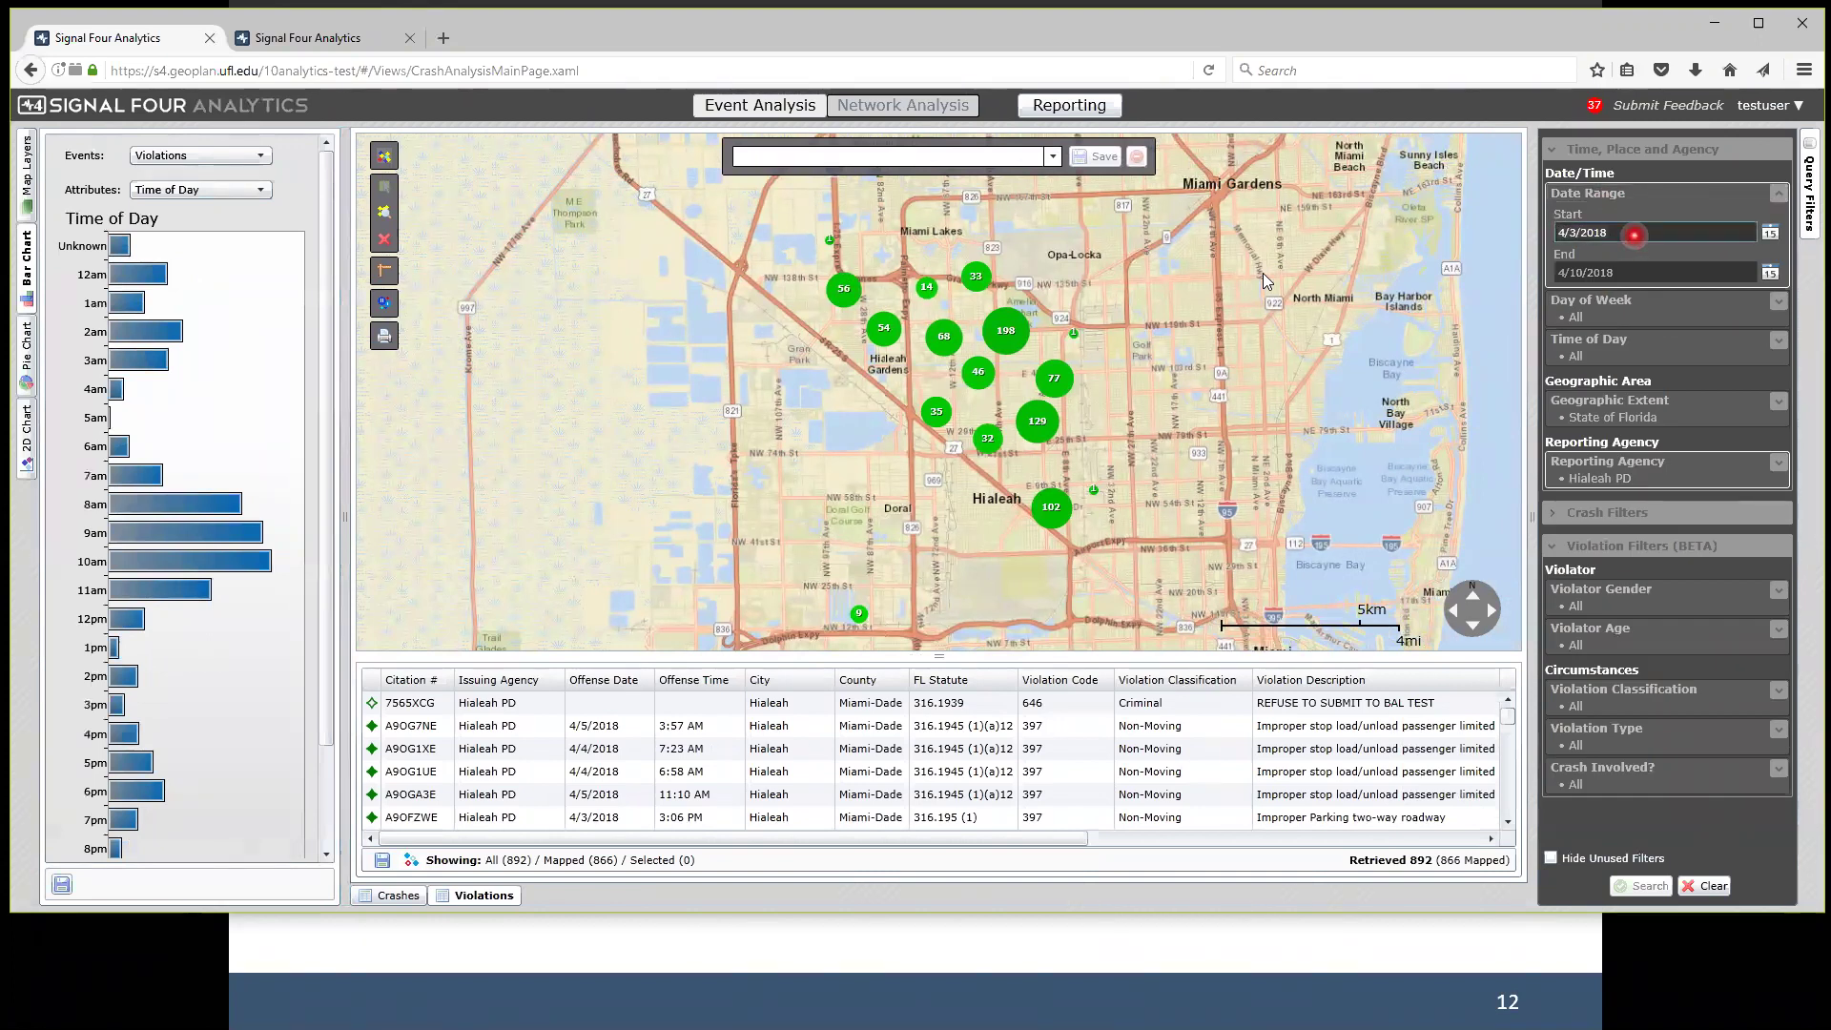
pyautogui.write('3/1/2018')
pyautogui.press('Tab')
pyautogui.write('4')
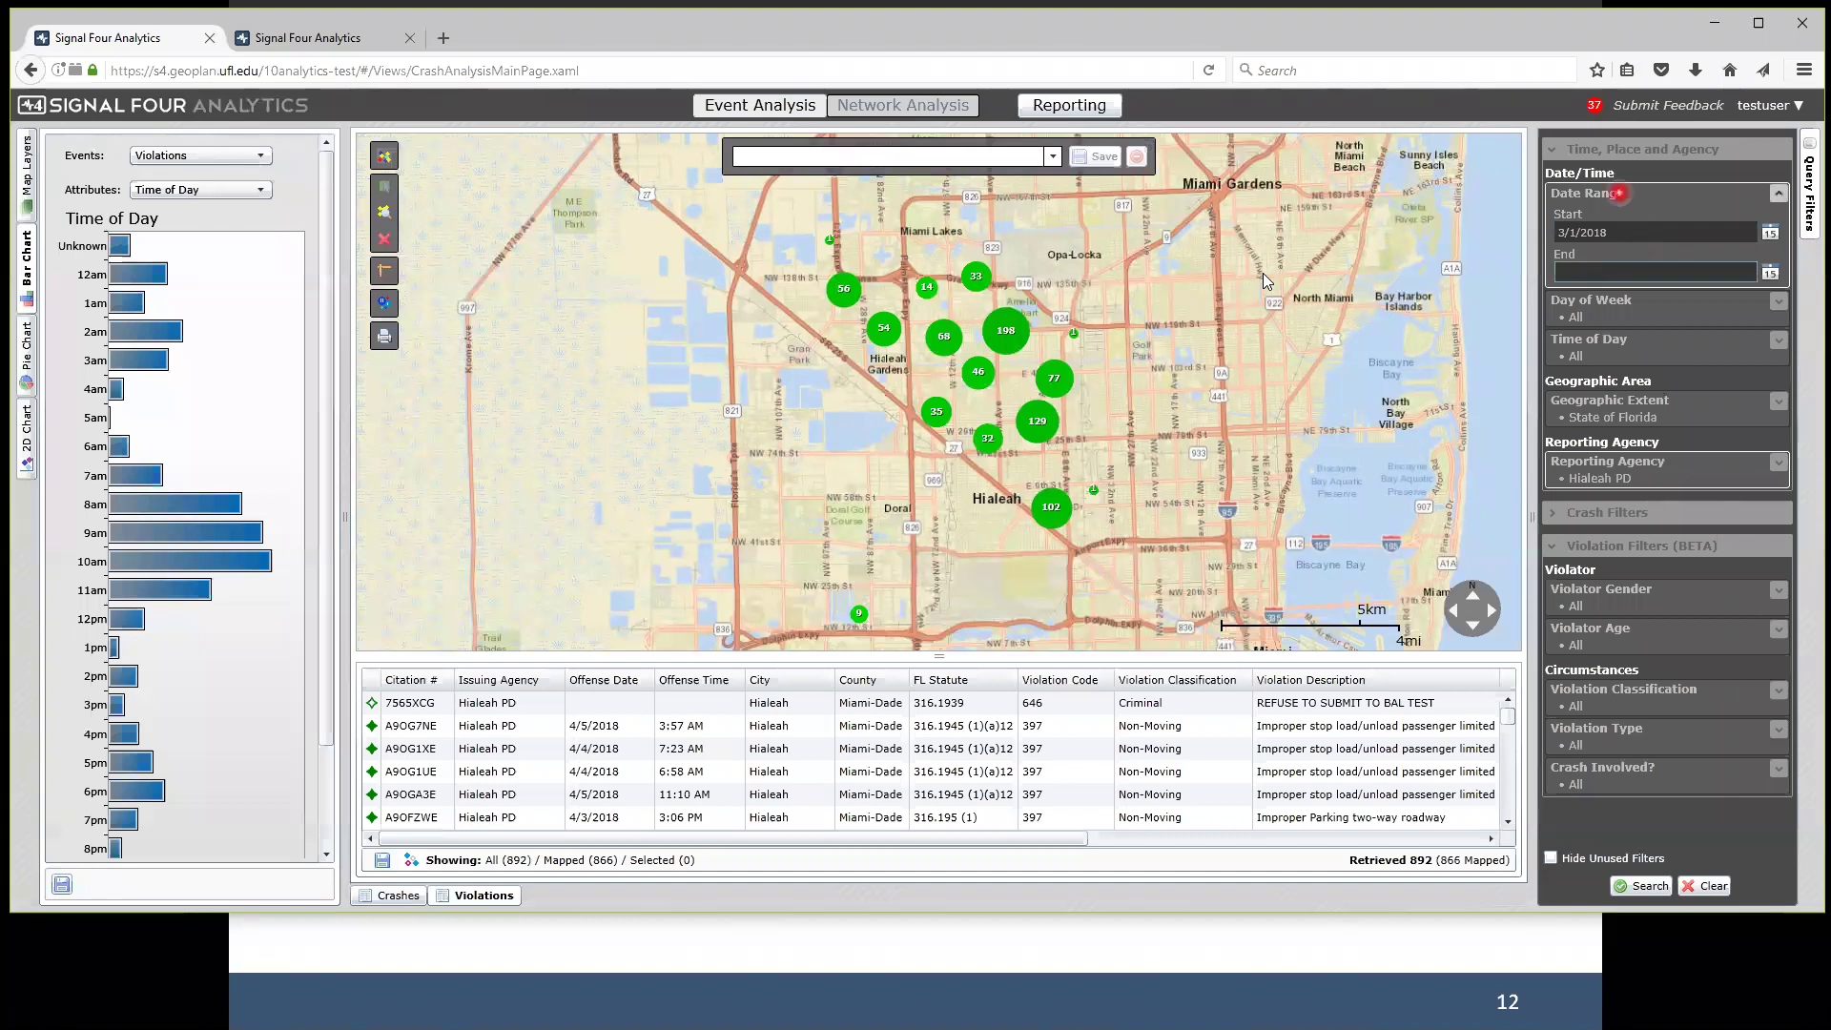
pyautogui.write('/10/2018')
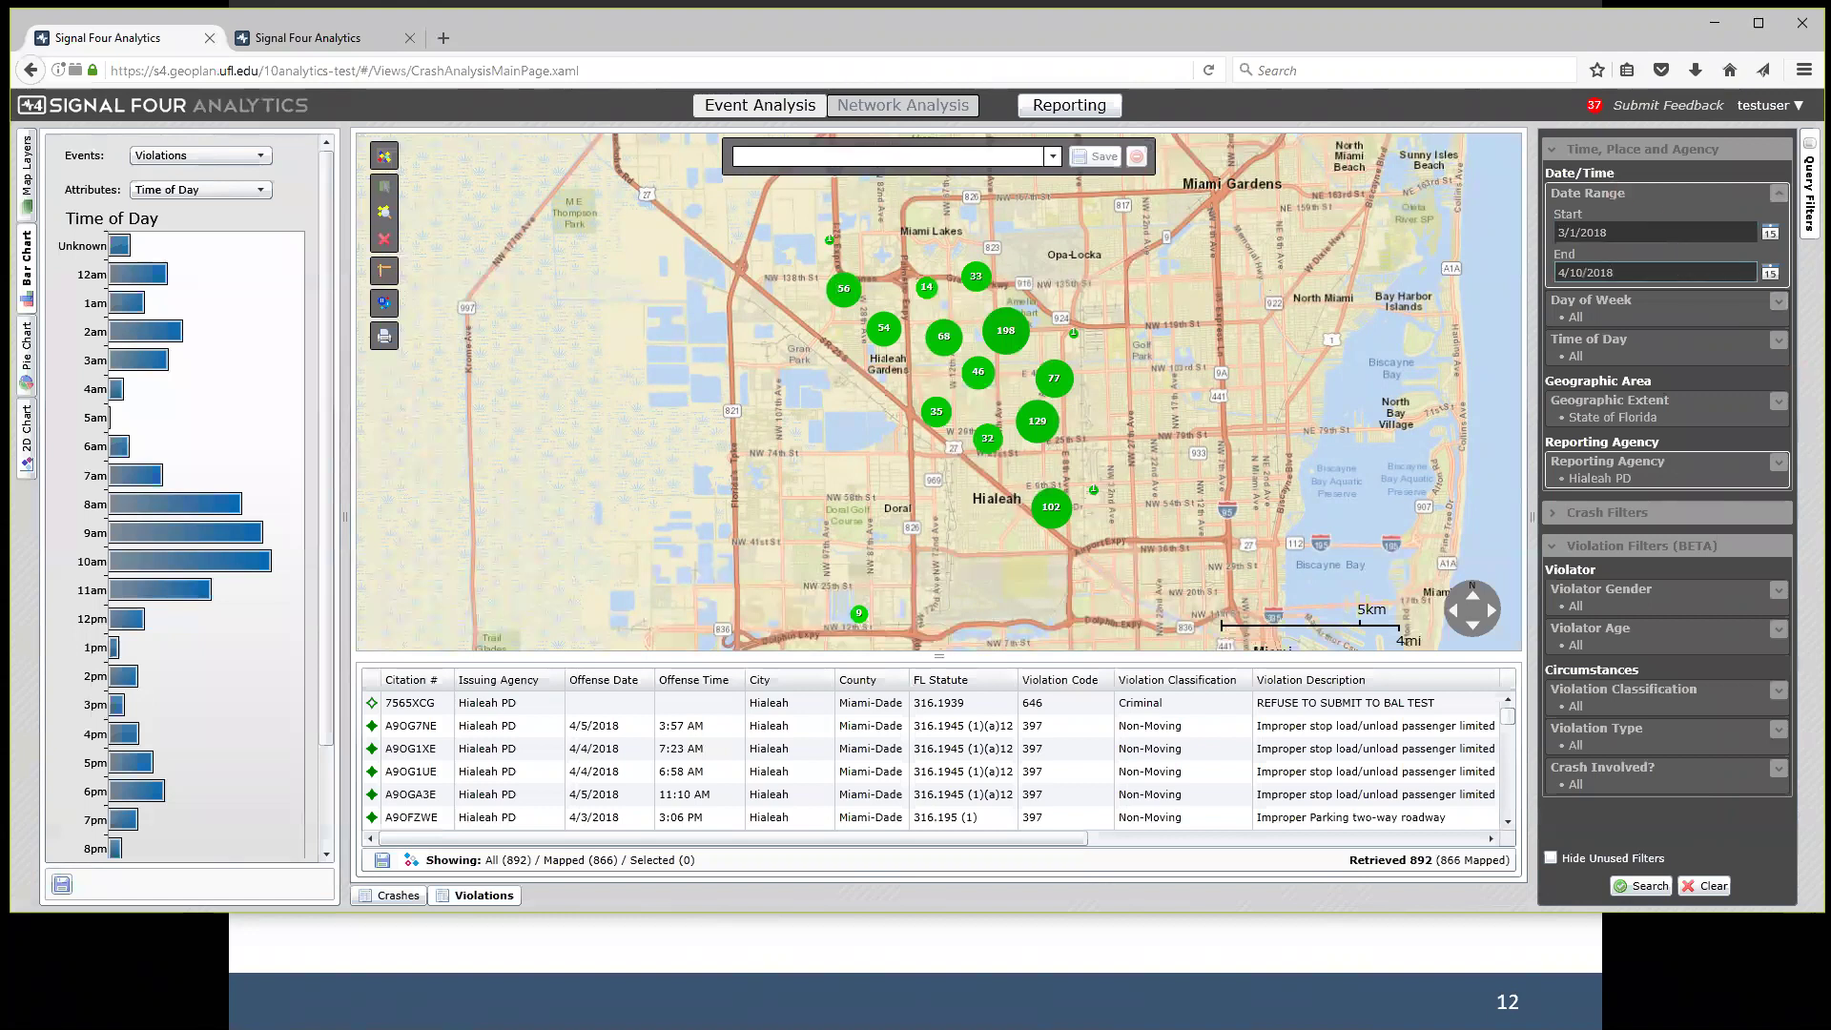
pyautogui.click(1778, 193)
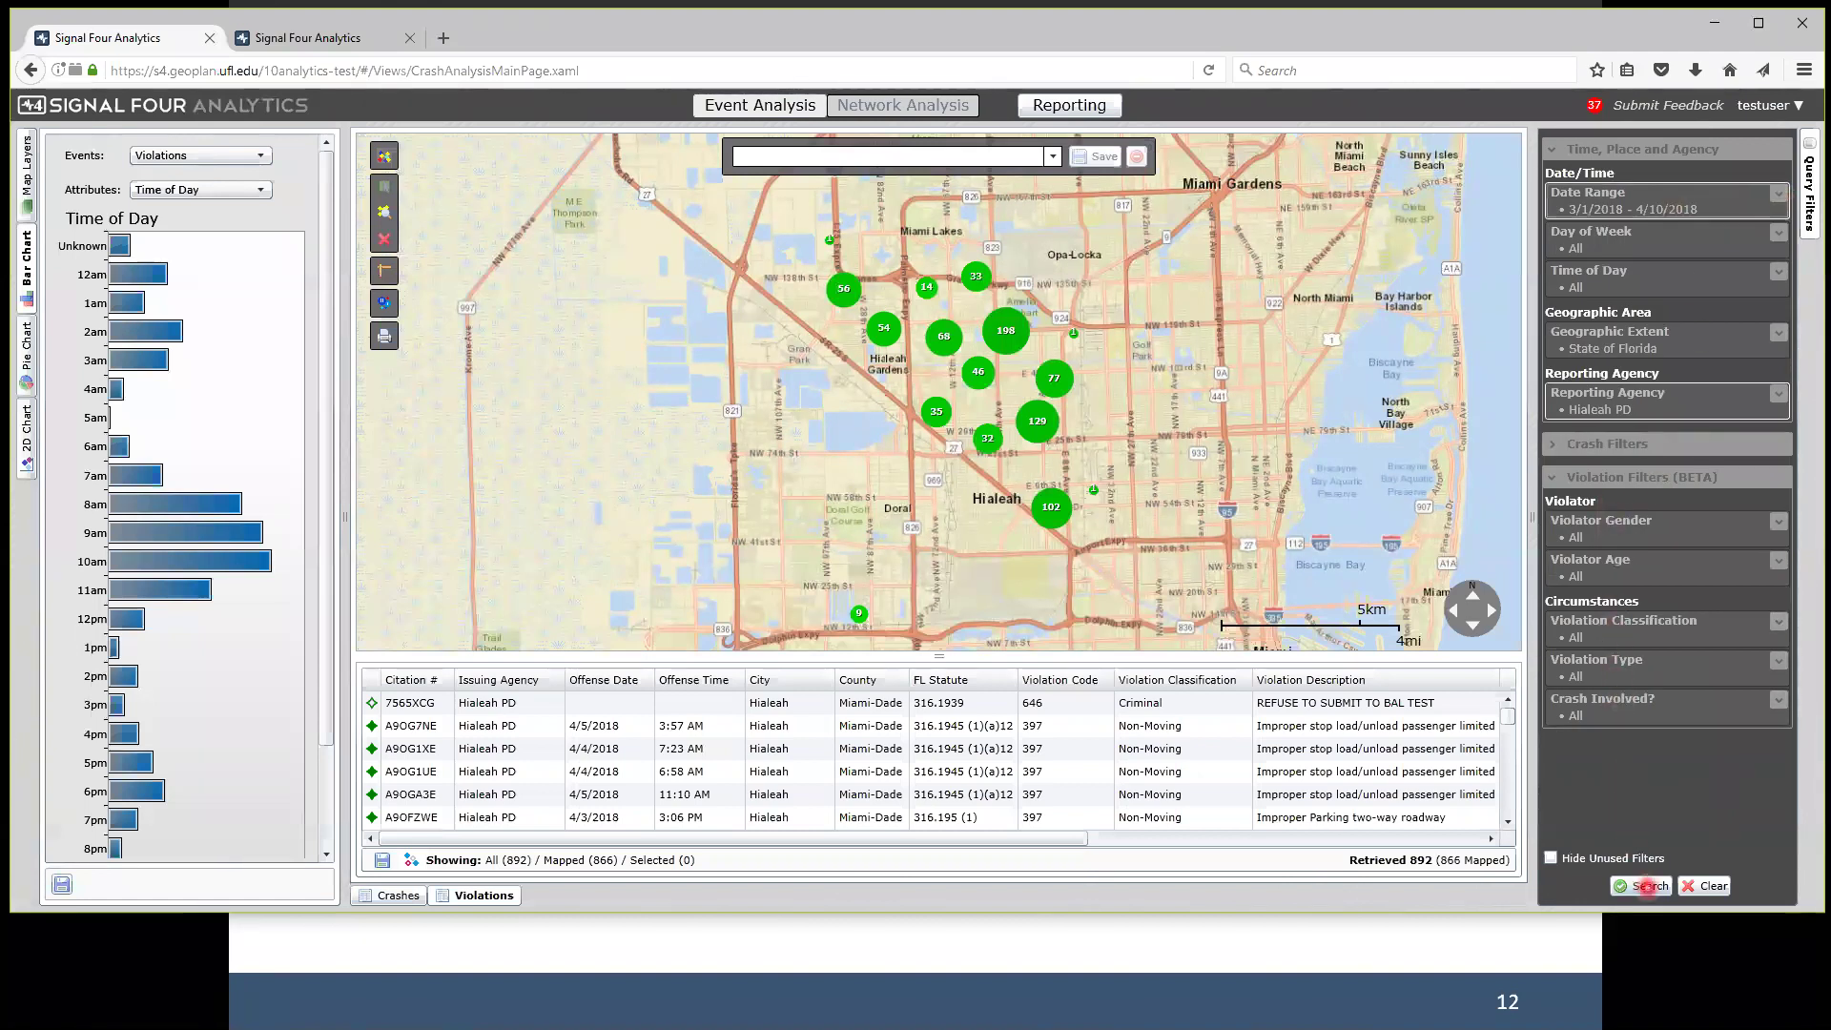
pyautogui.click(1647, 885)
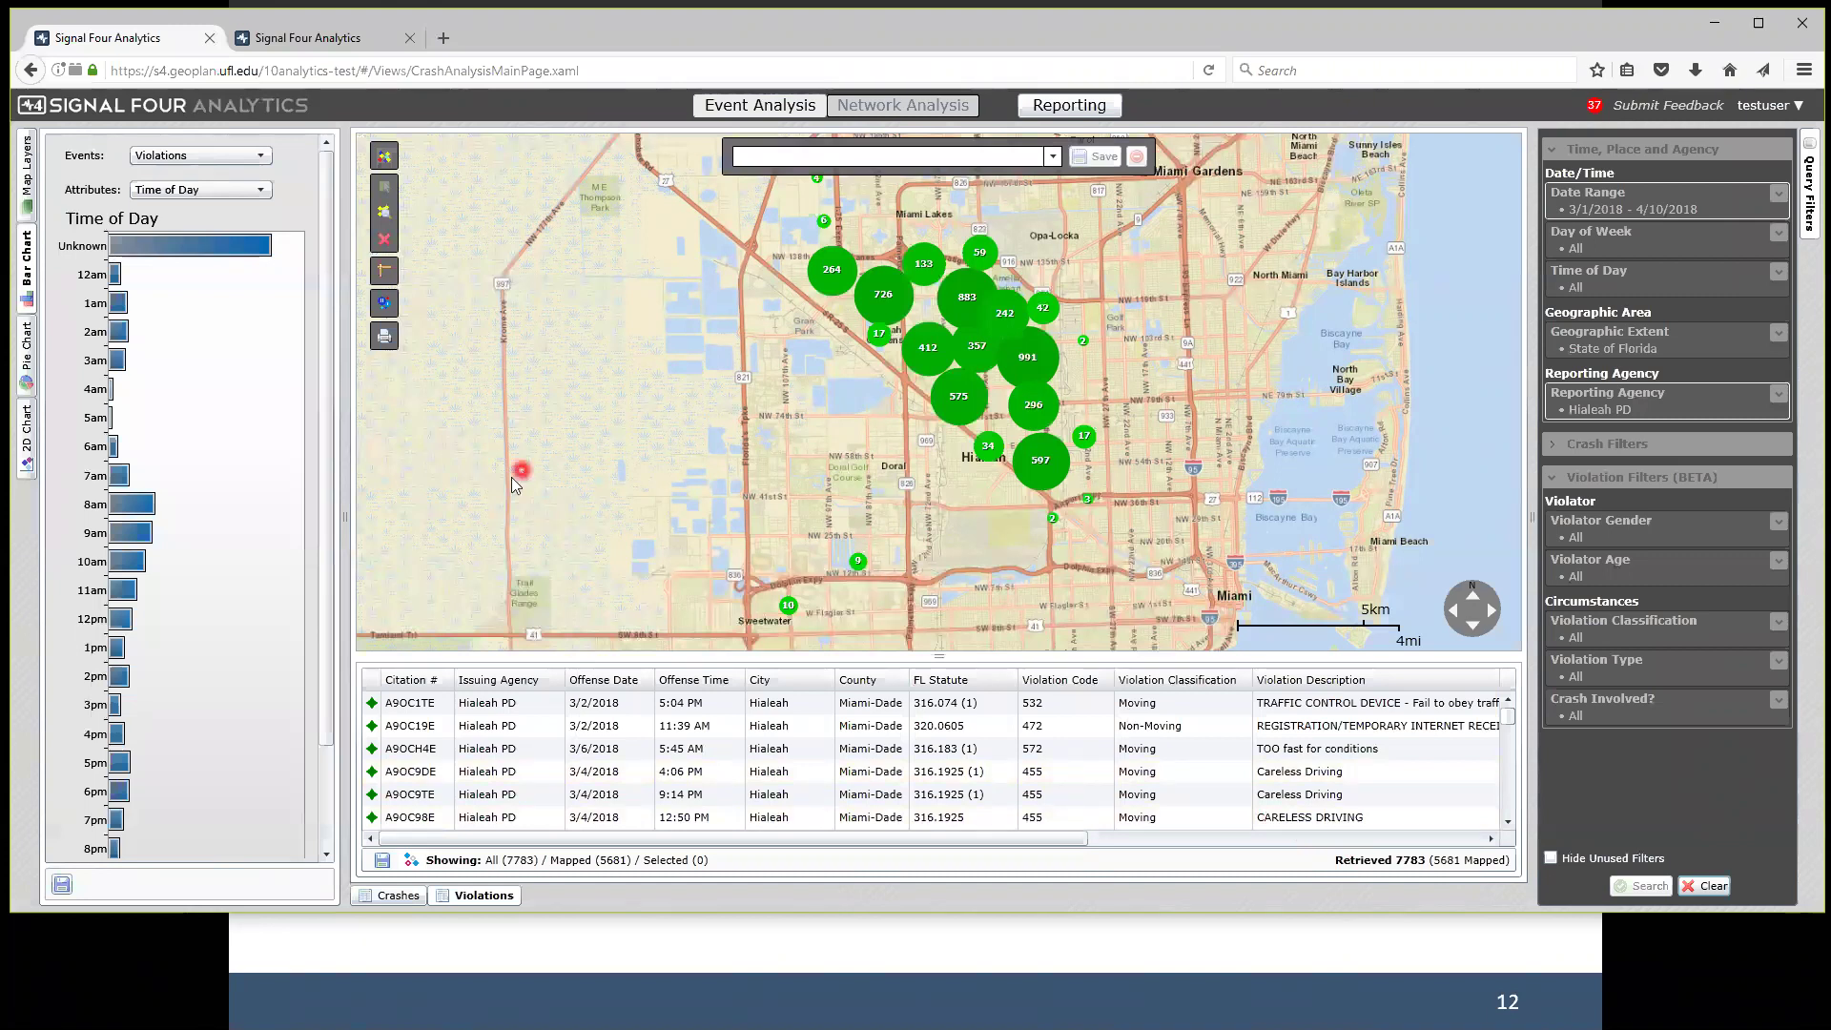
# Narrow the chart pane and examine the individual violations in the map's largest Hialeah cluster, beside the park along W 65th St.
pyautogui.moveTo(340, 513); pyautogui.dragTo(331, 514)
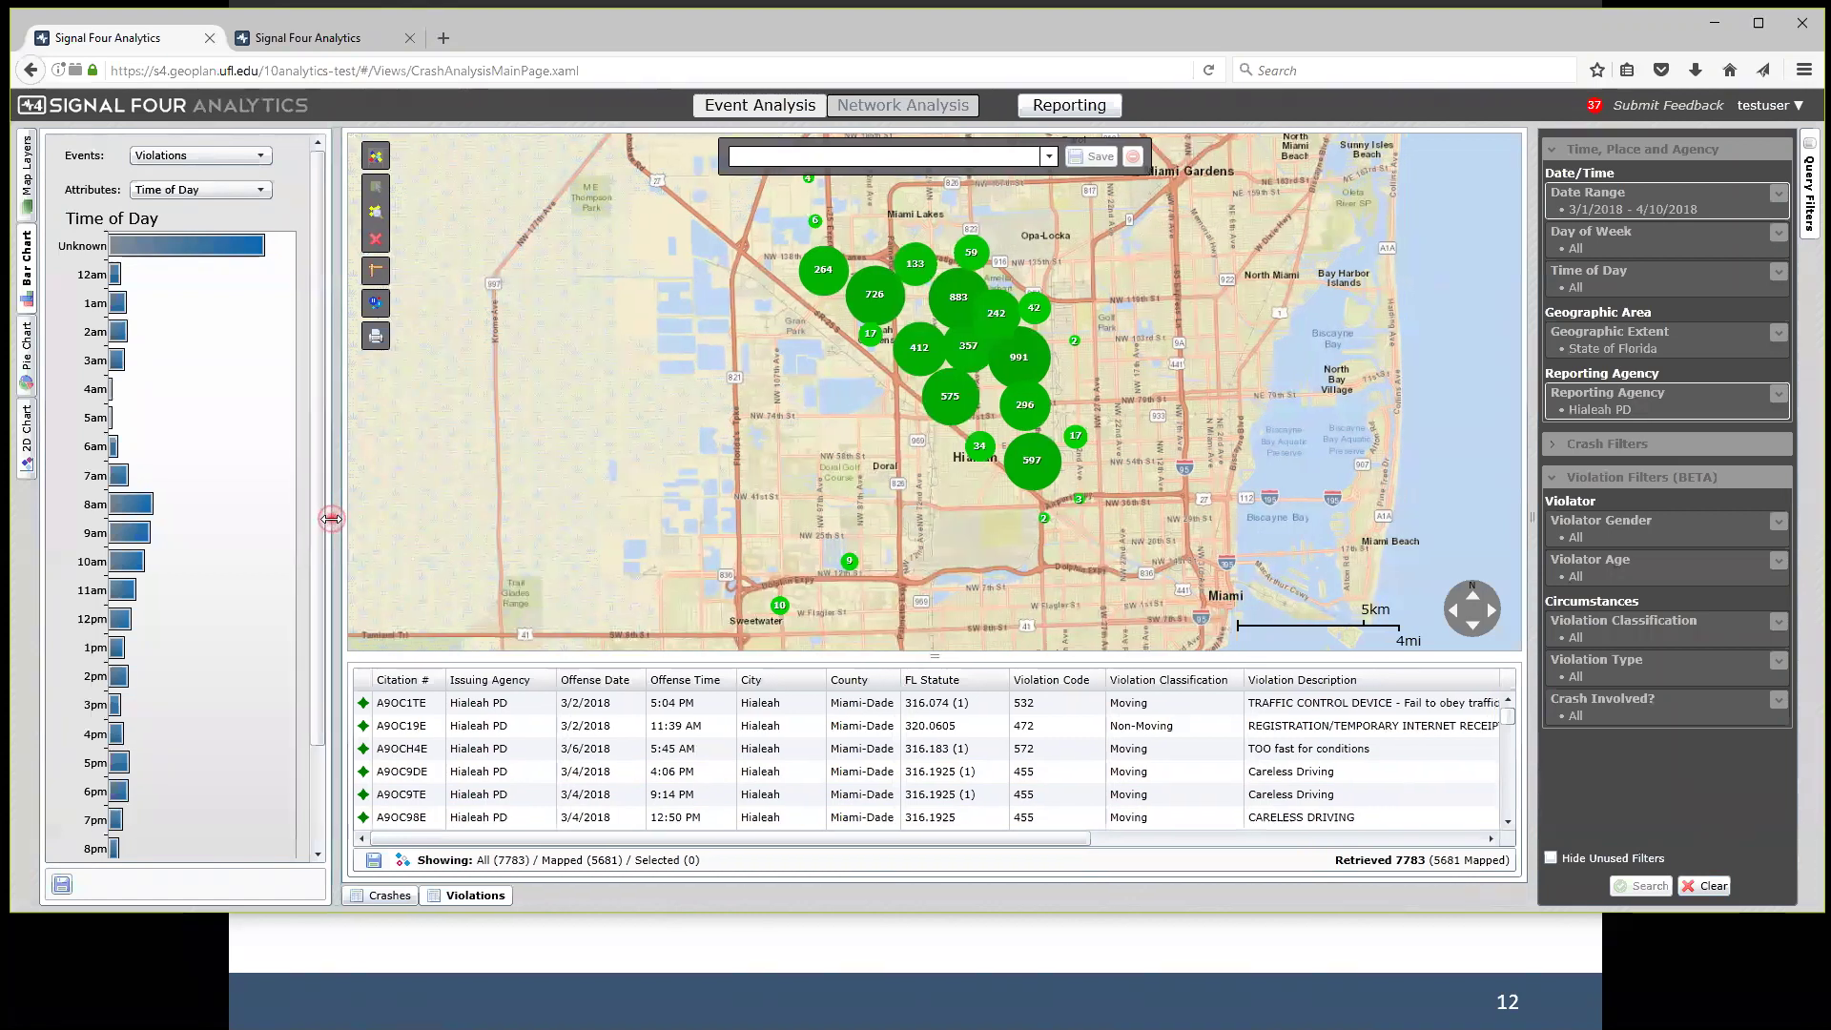
pyautogui.moveTo(774, 343); pyautogui.dragTo(783, 413)
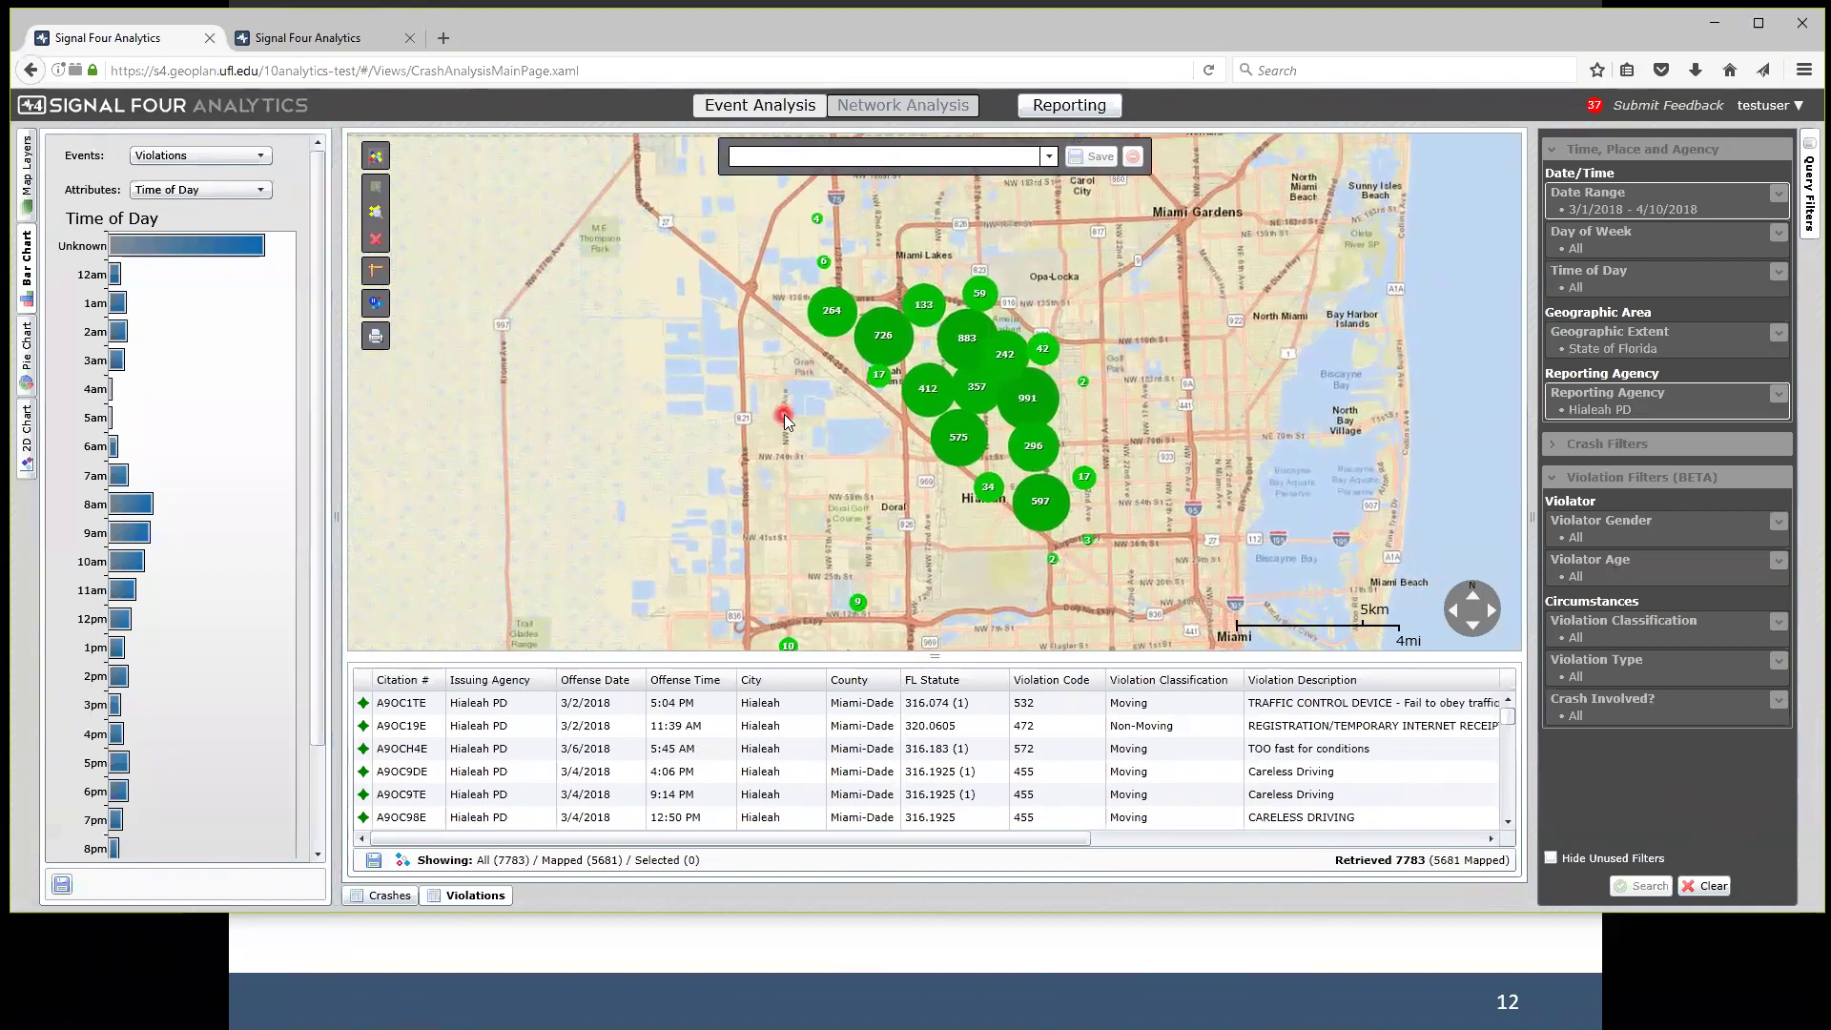
pyautogui.doubleClick(873, 442)
pyautogui.moveTo(881, 363); pyautogui.dragTo(792, 477)
pyautogui.doubleClick(970, 433)
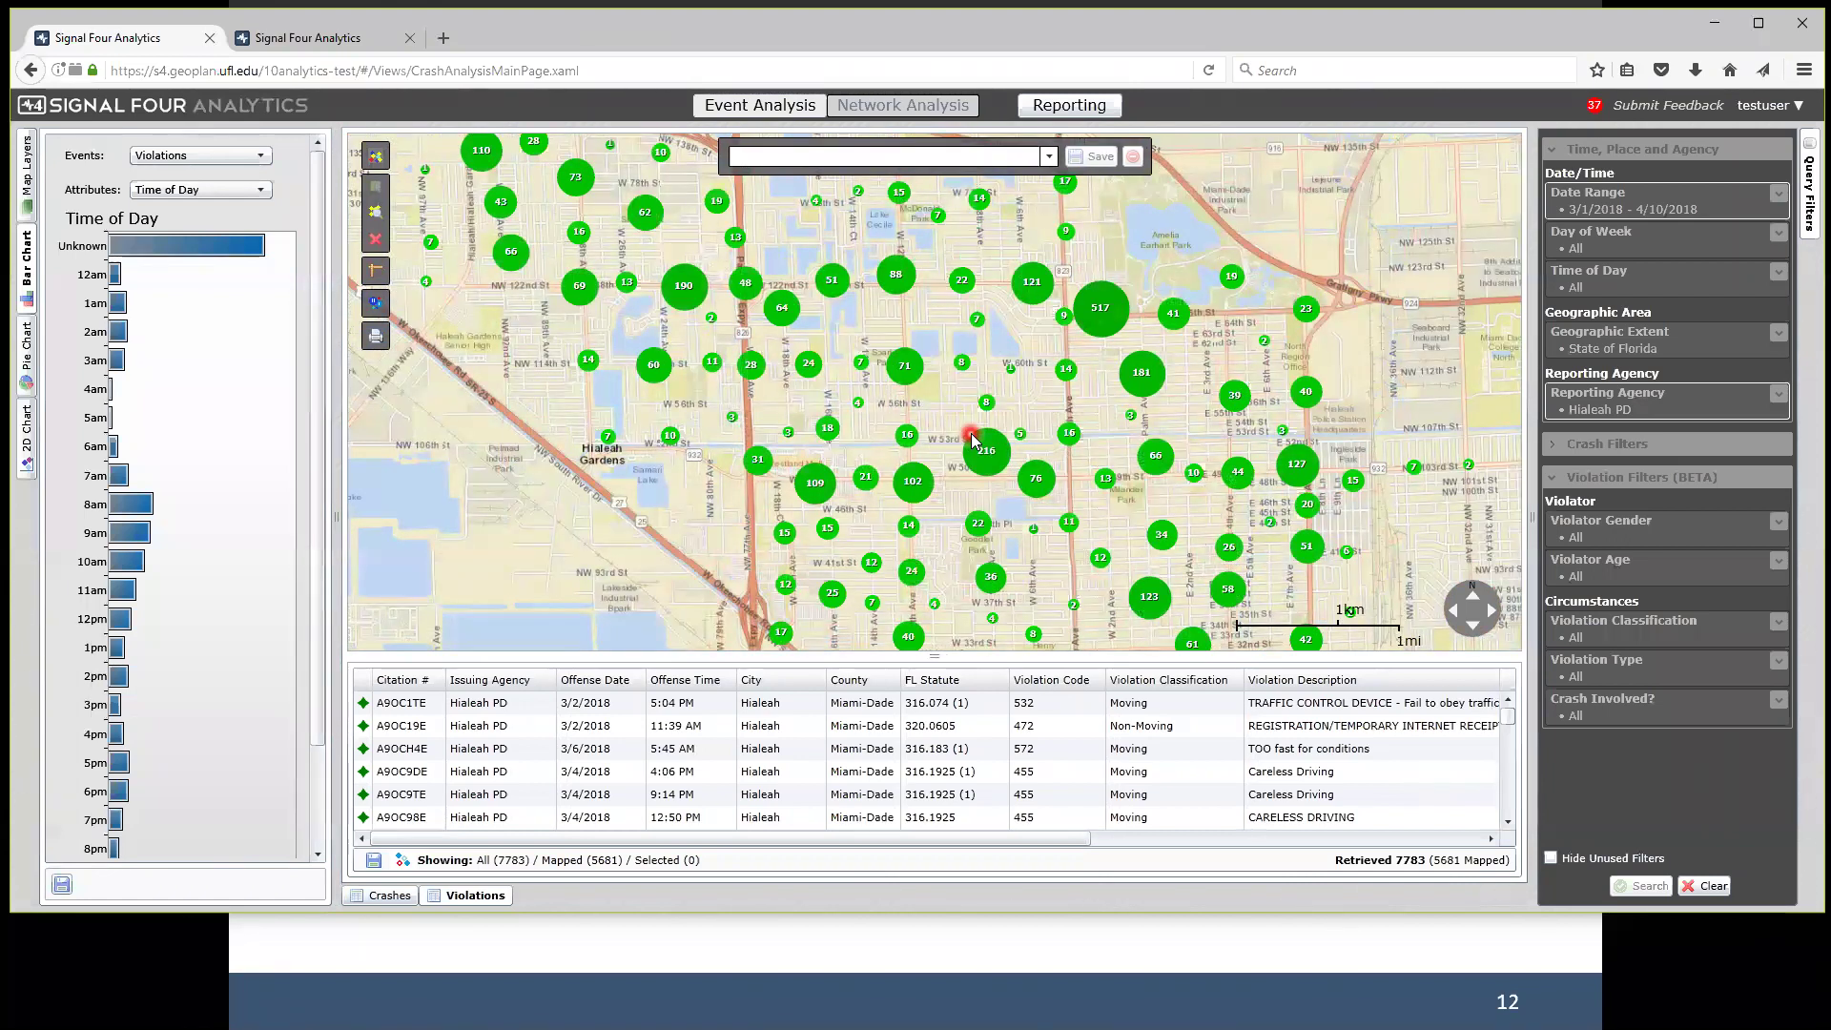
pyautogui.click(1103, 309)
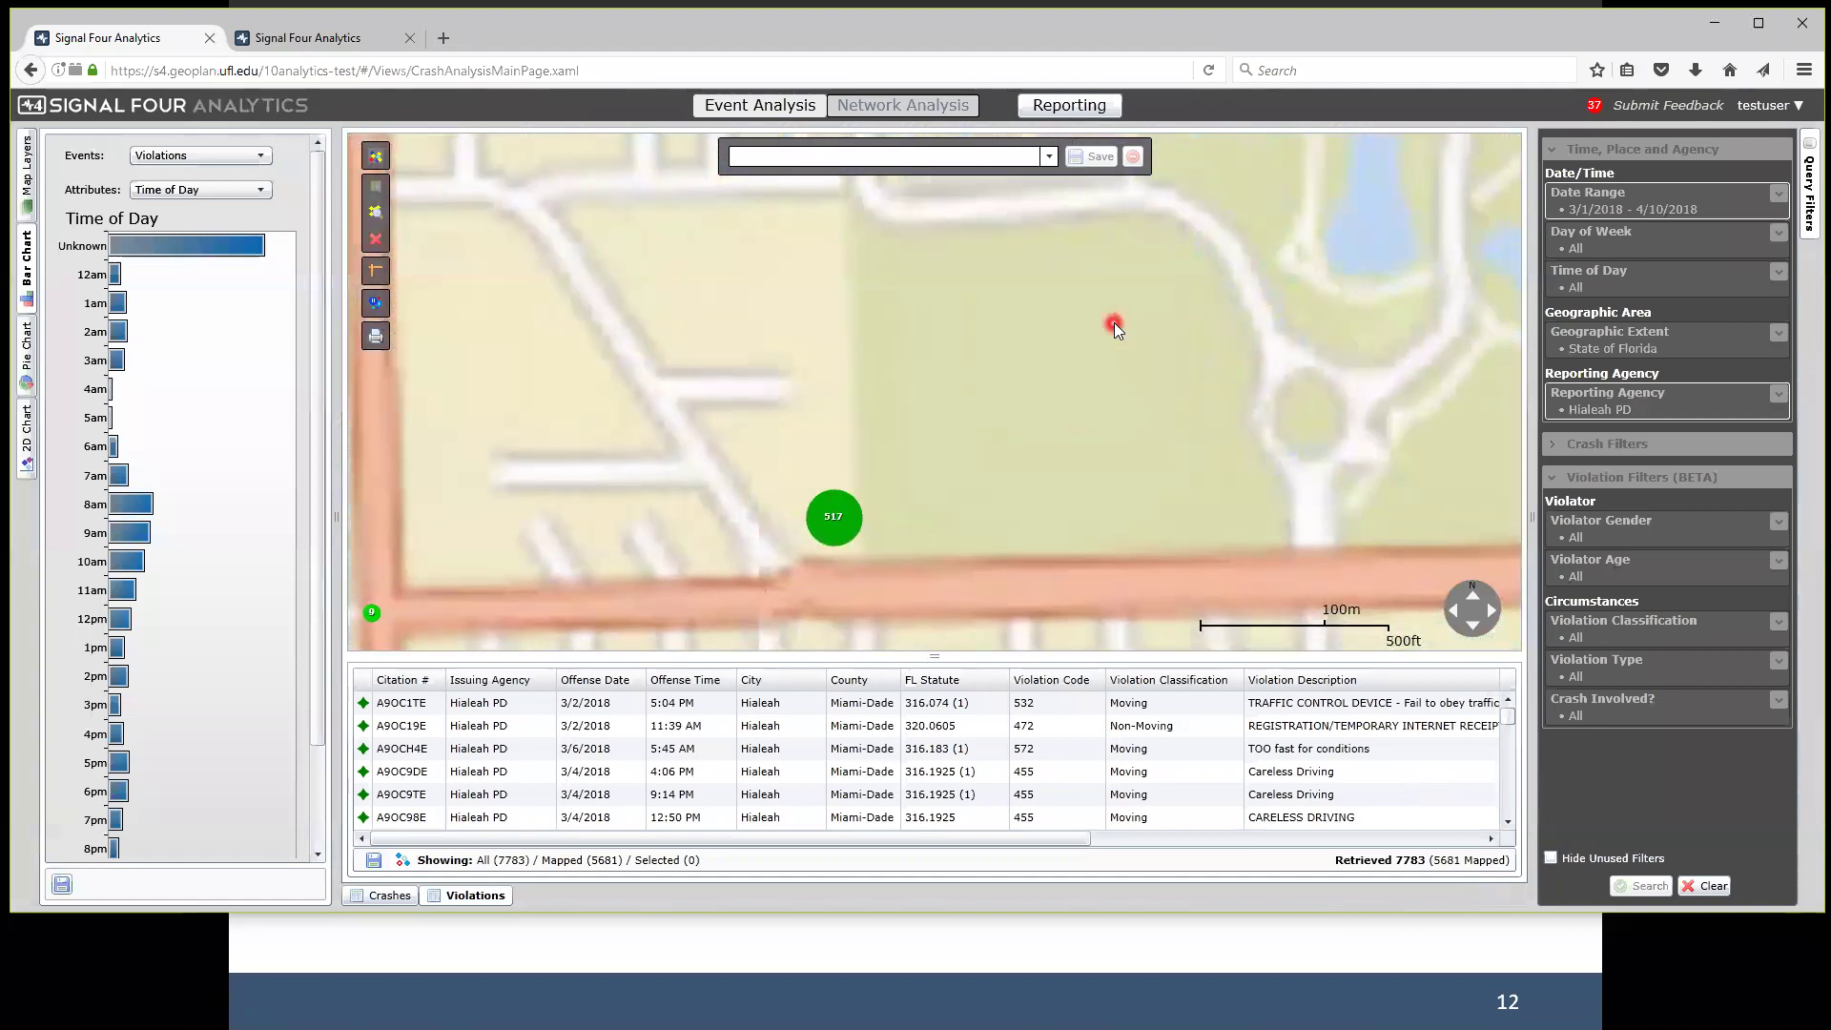
pyautogui.moveTo(1104, 334); pyautogui.dragTo(1305, 335)
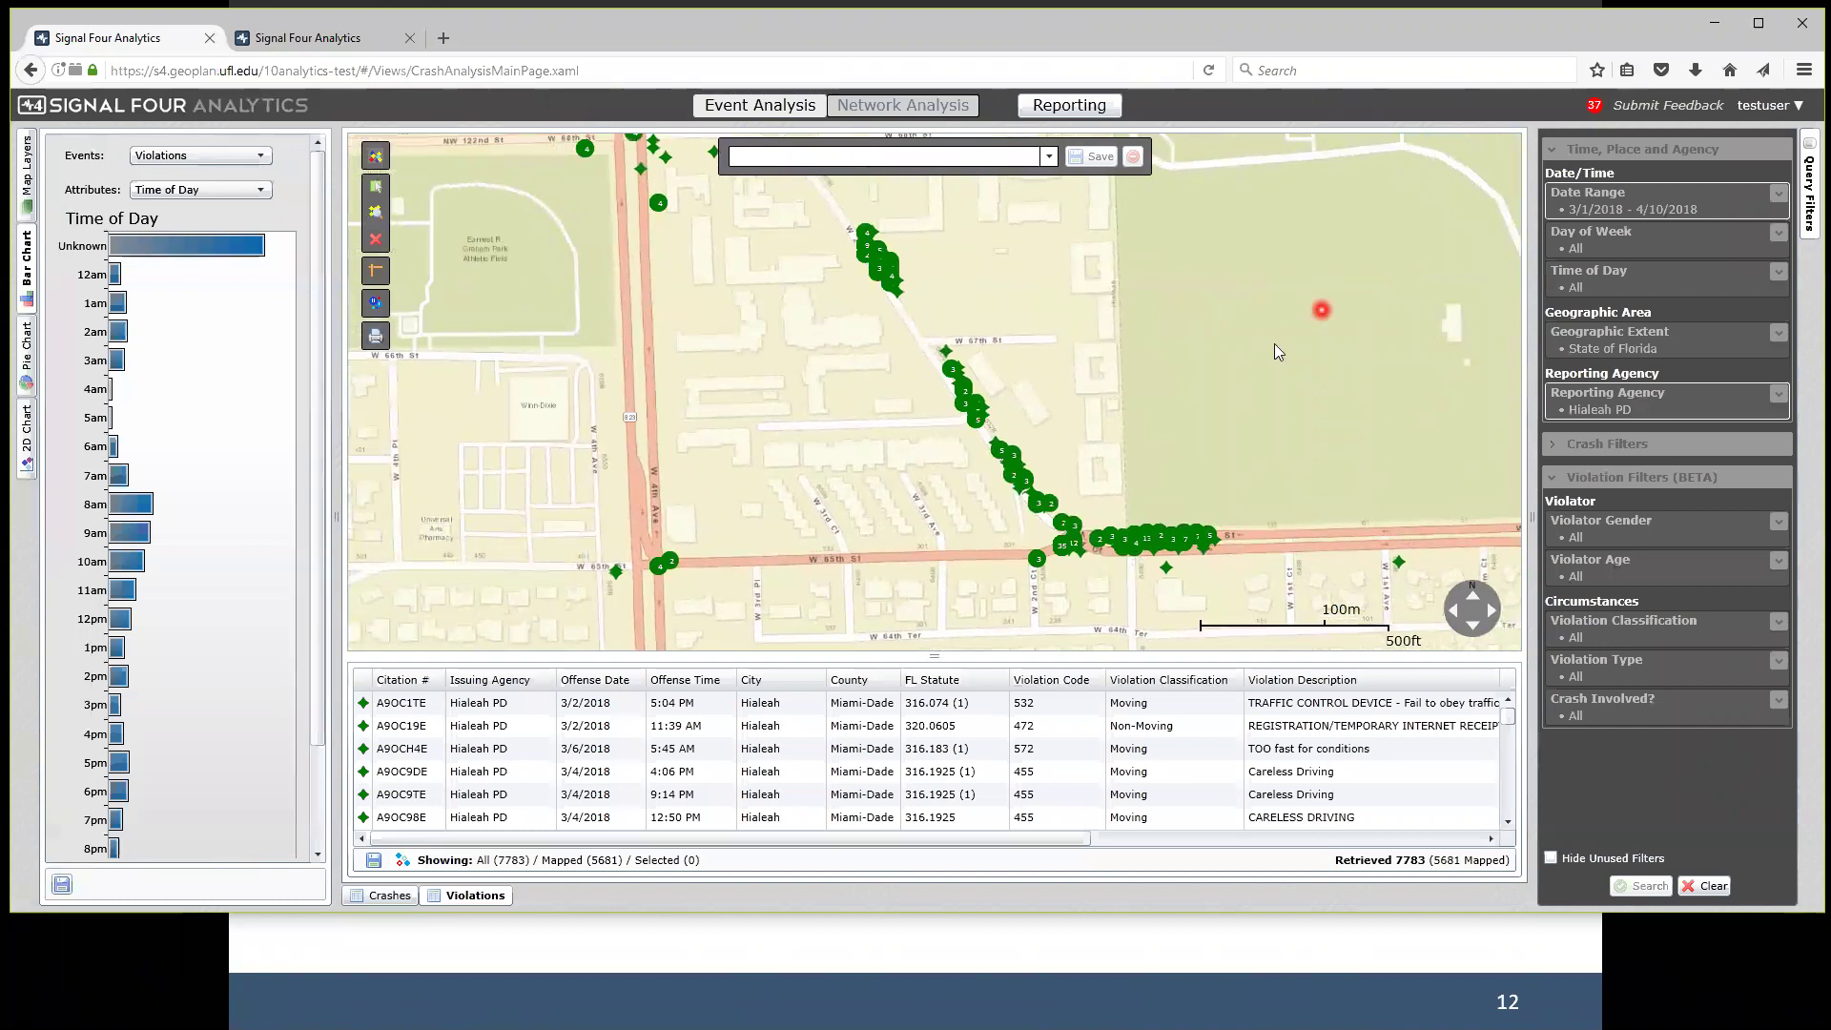
pyautogui.scroll(-1, 1188, 361)
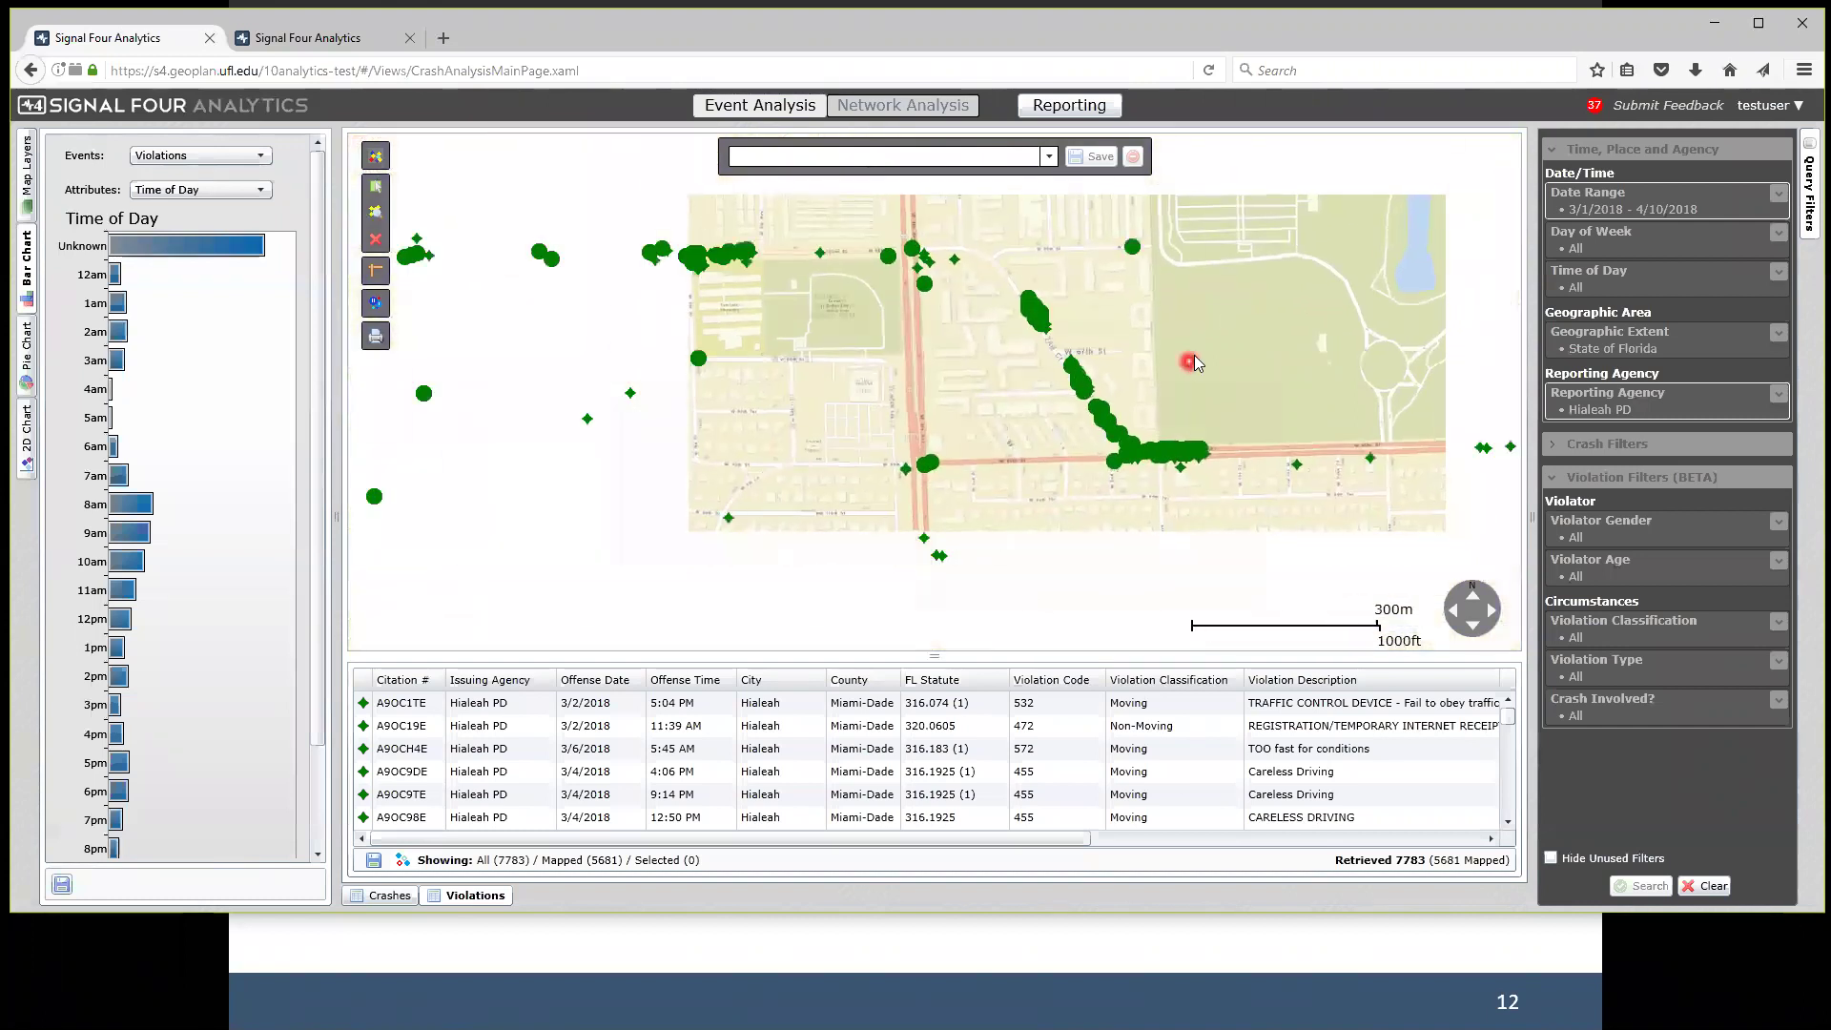
pyautogui.moveTo(1188, 361); pyautogui.dragTo(1113, 372)
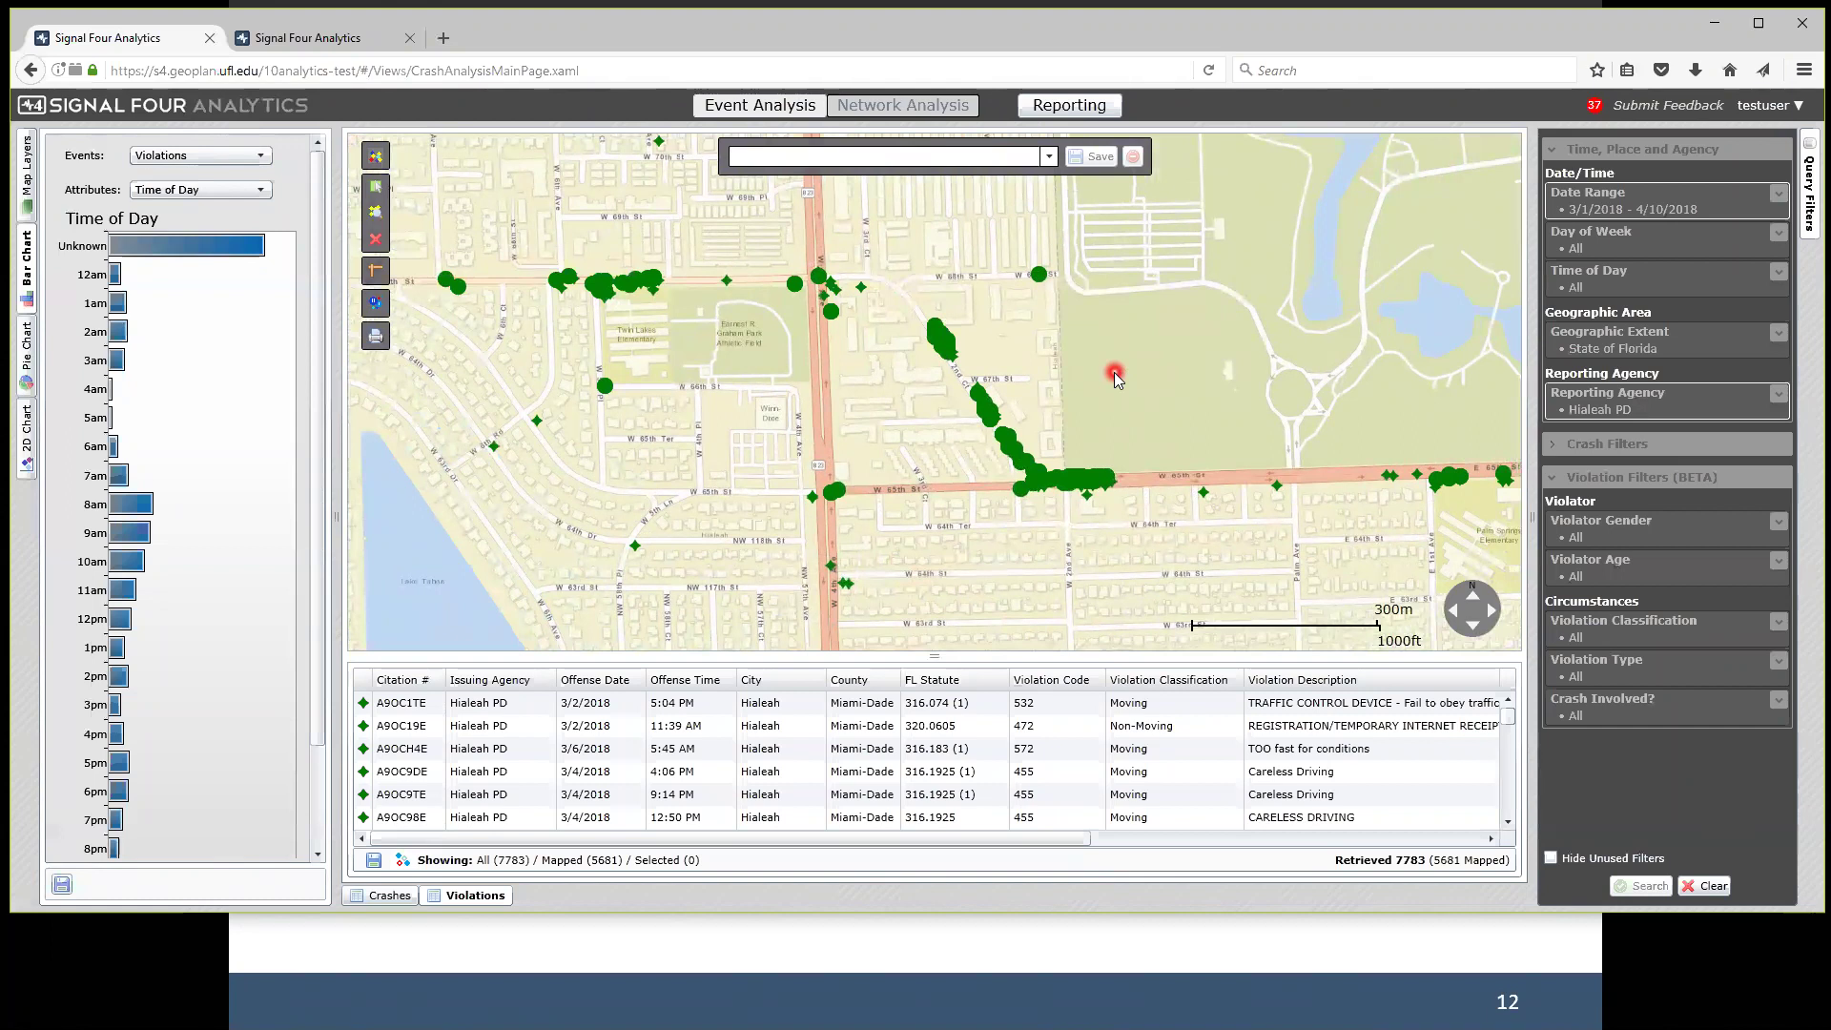
# Try restricting the display to selected violations only, and switch back to showing all violations.
pyautogui.click(375, 156)
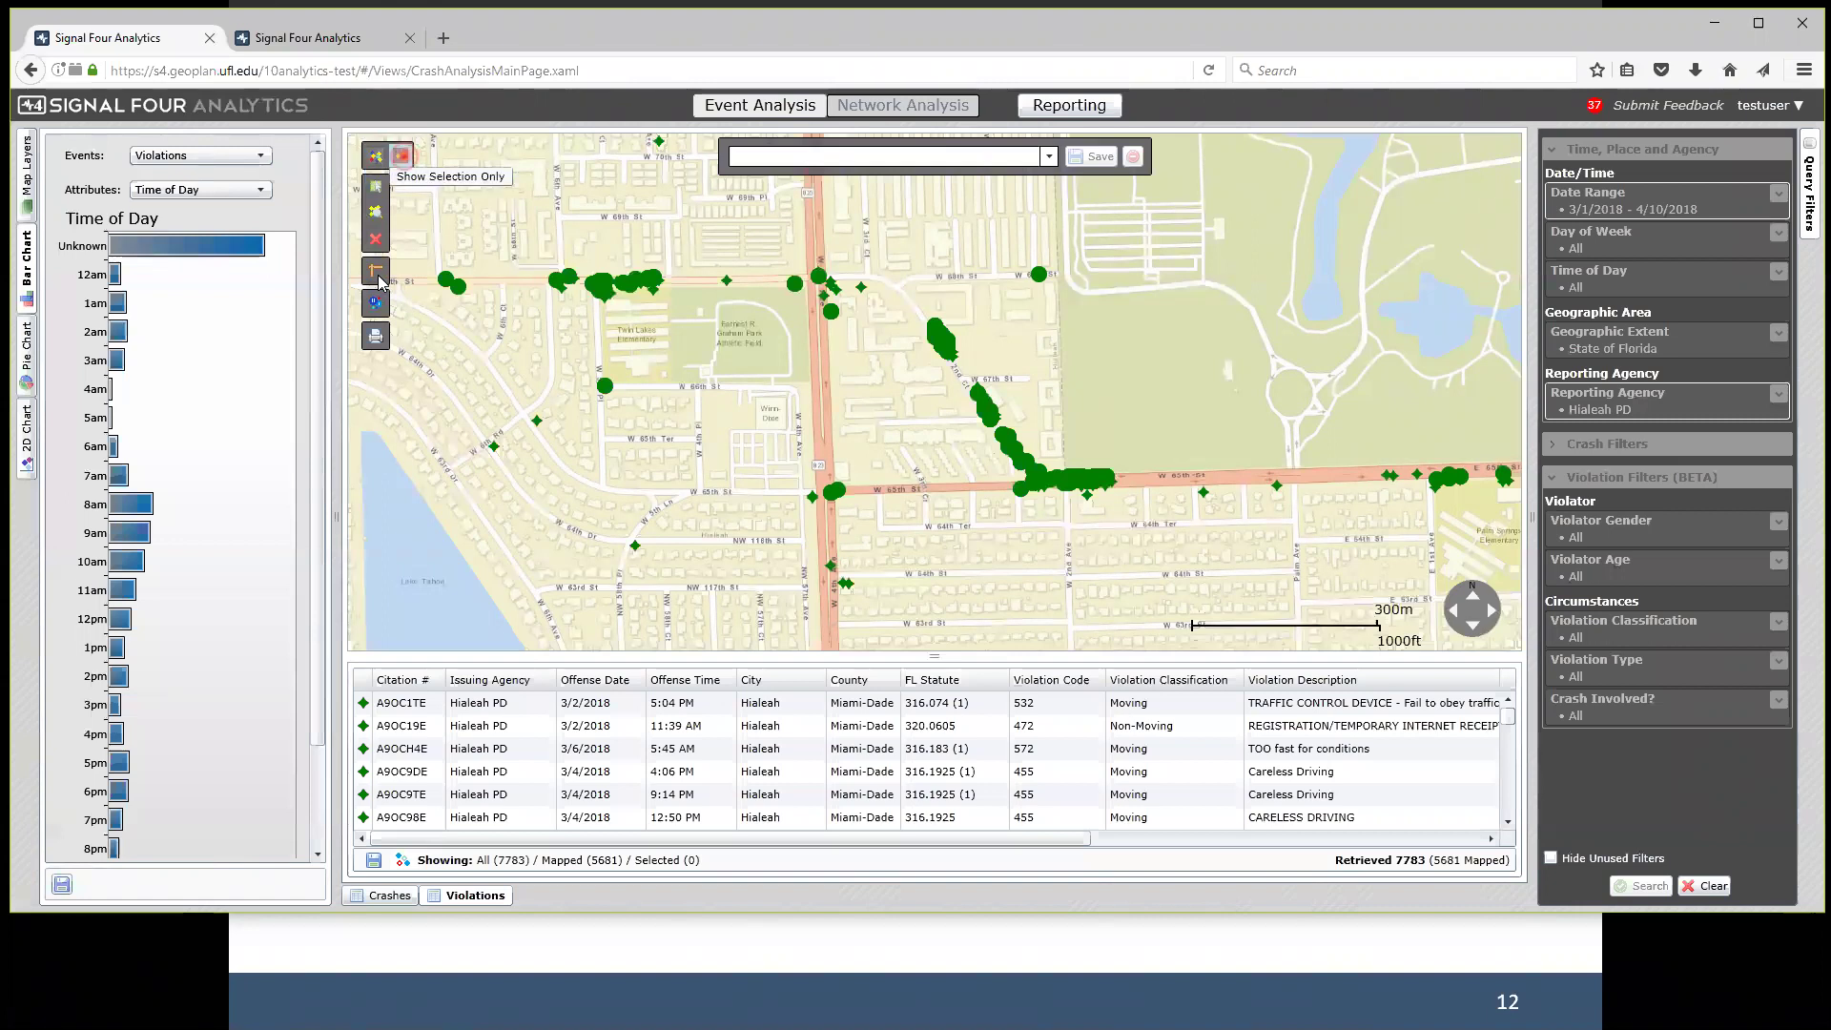
pyautogui.click(402, 156)
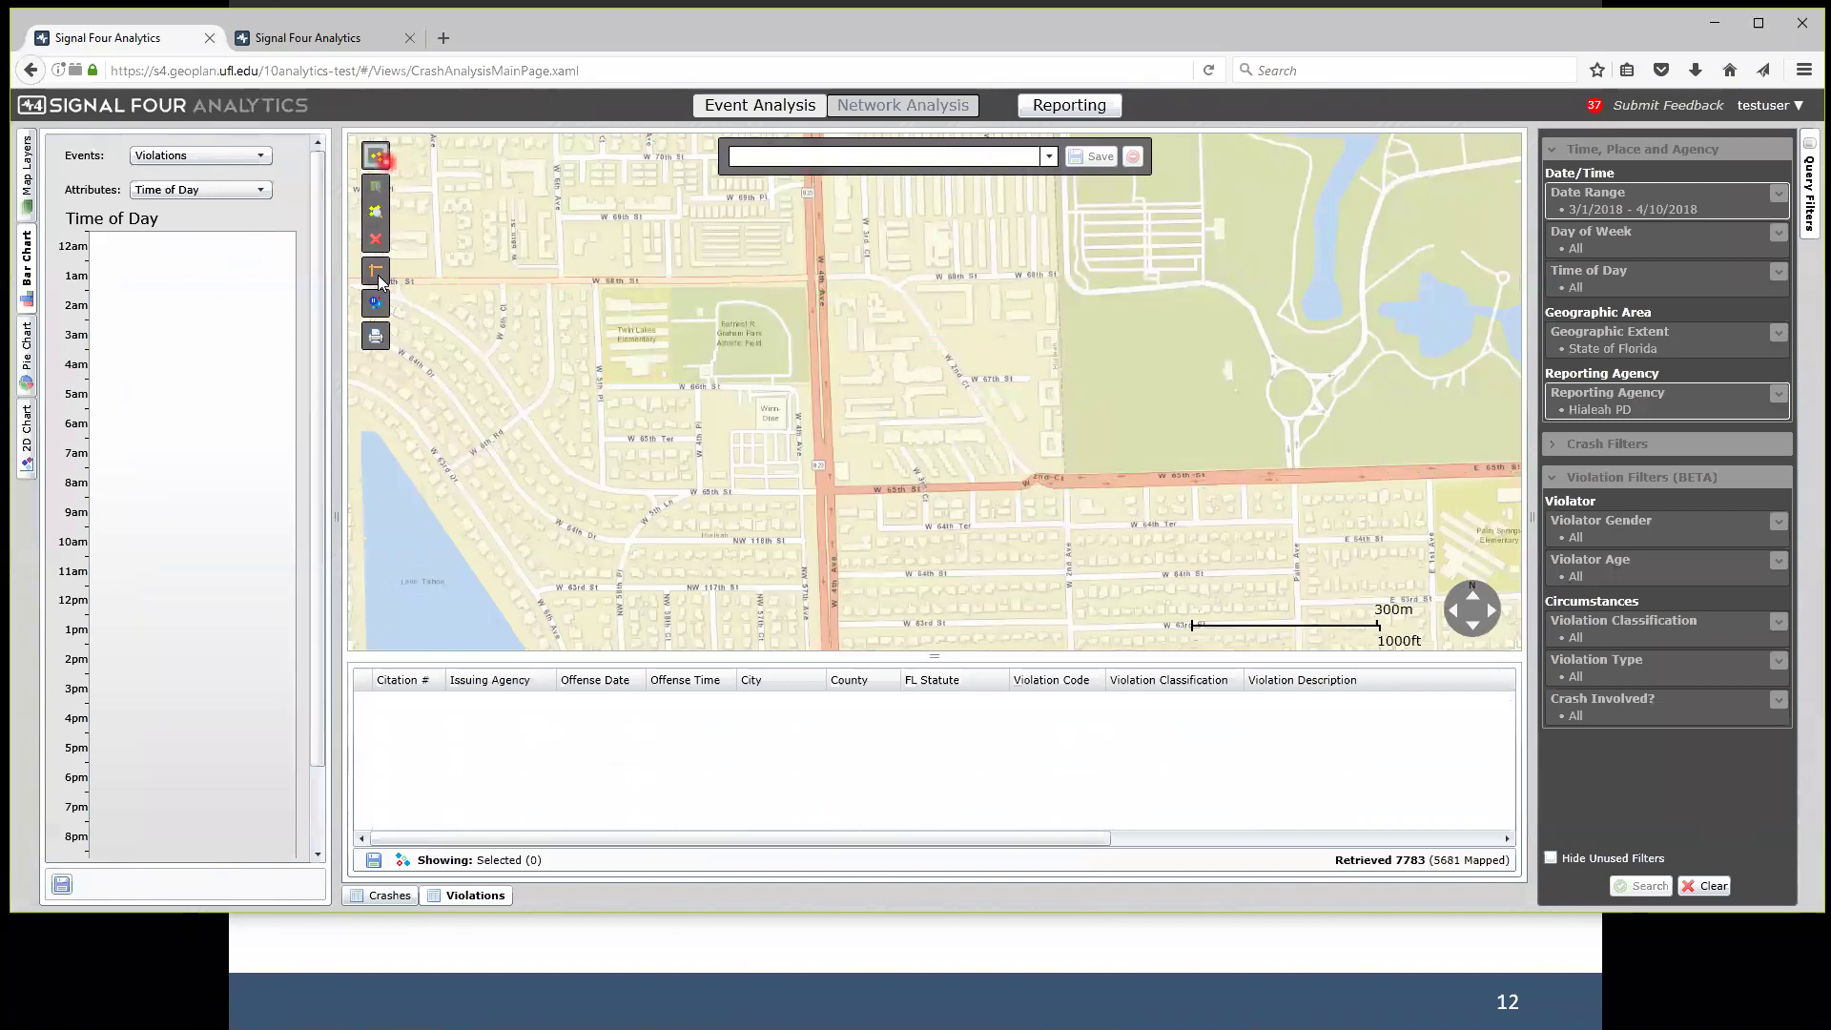
pyautogui.moveTo(376, 155)
pyautogui.click(378, 275)
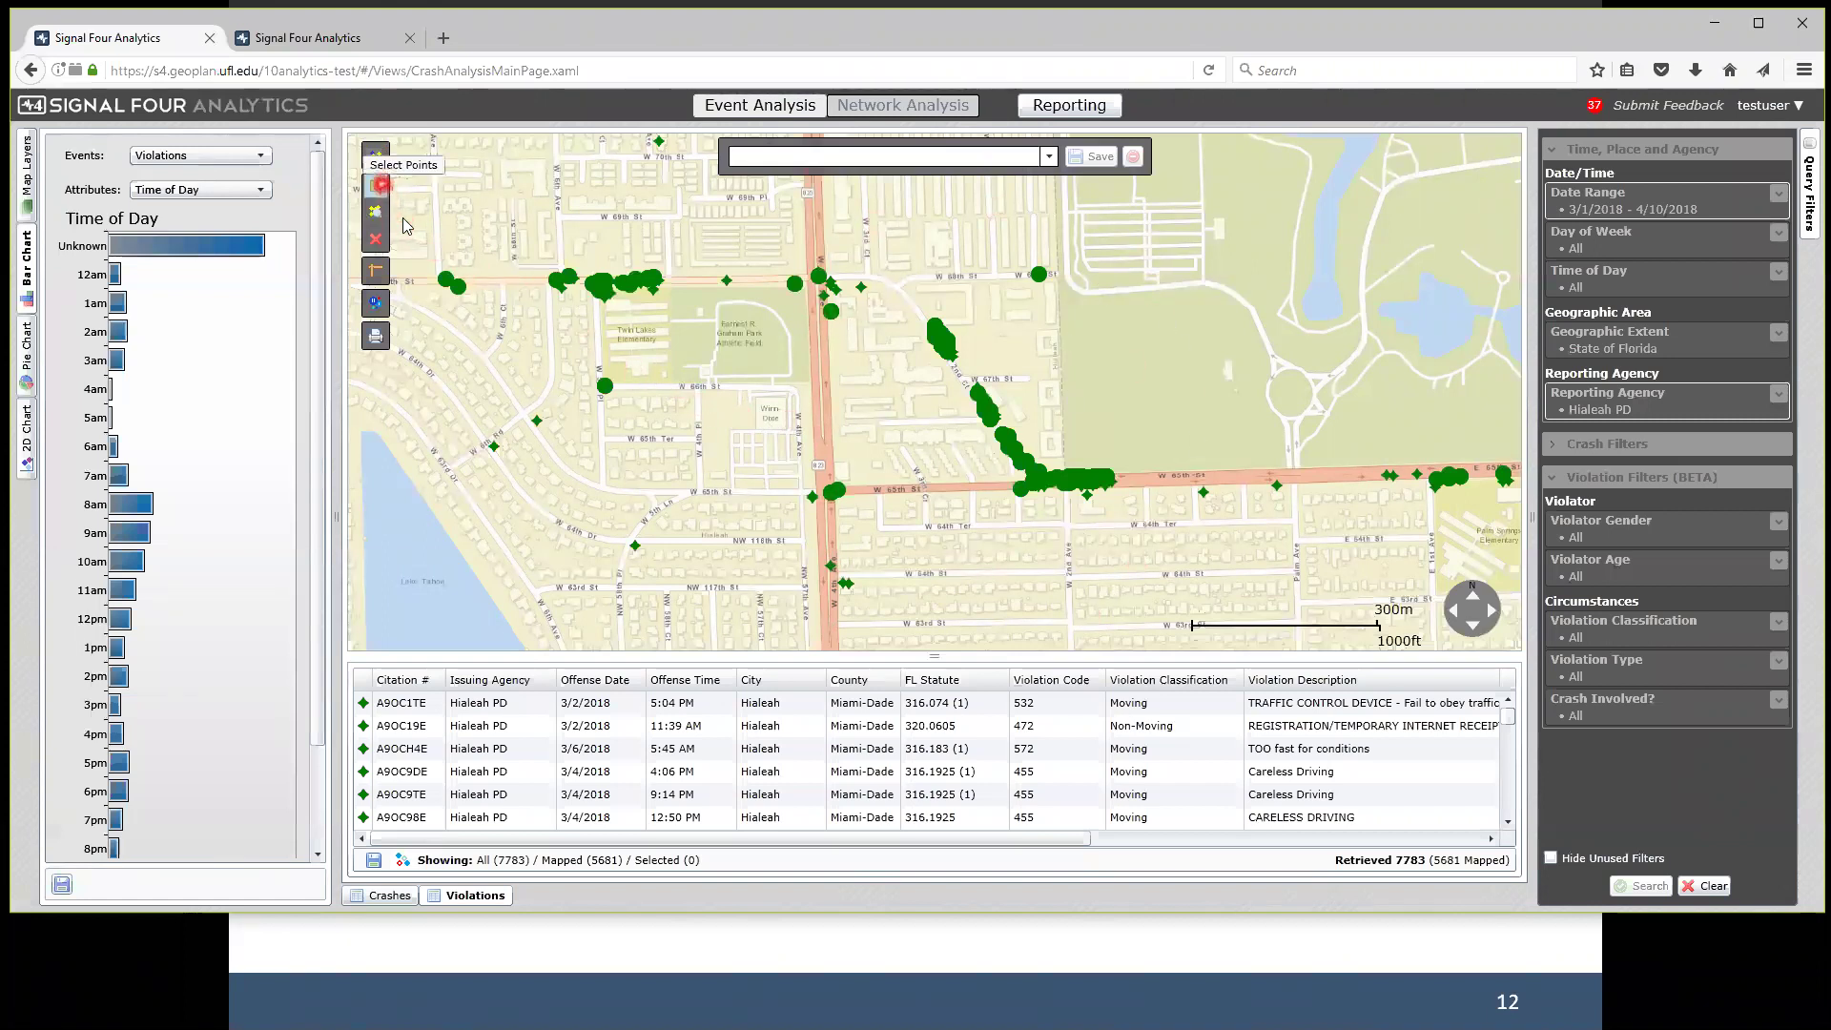
# Select the diagonal cluster of violations beside the park down to W 65th St with a square selection and finish selecting.
pyautogui.click(376, 155)
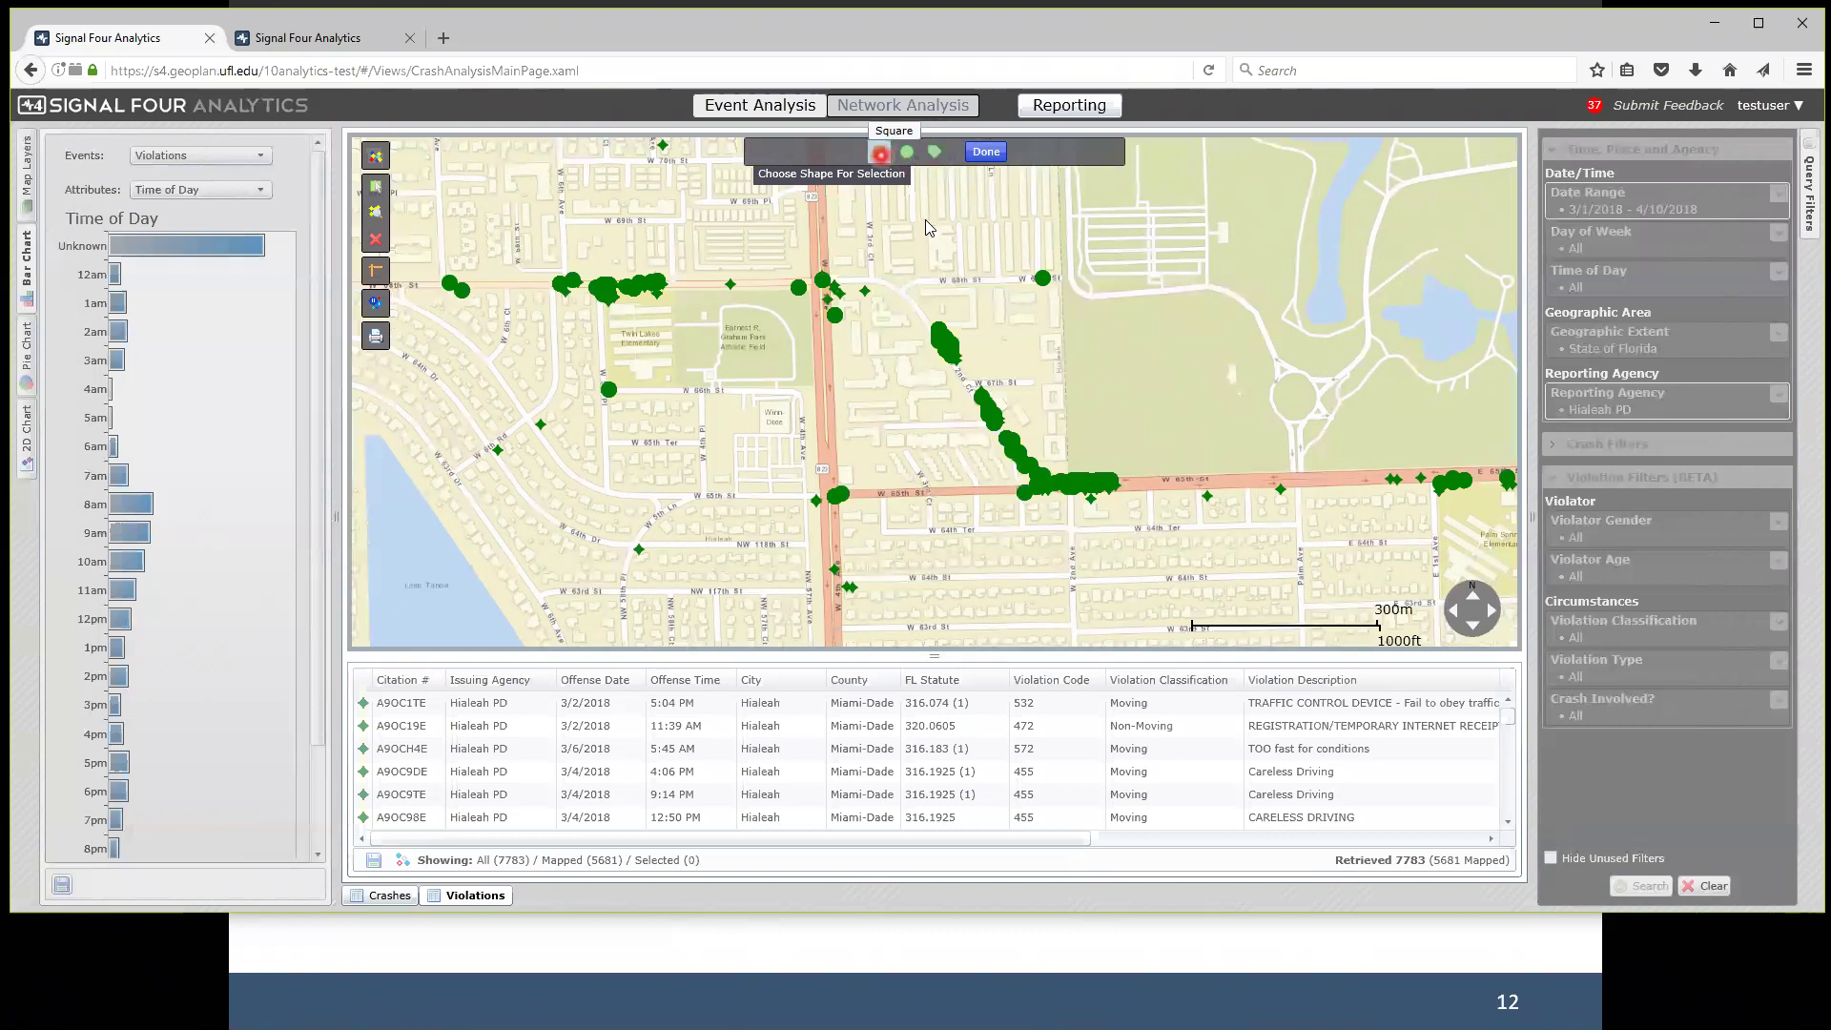
pyautogui.click(880, 154)
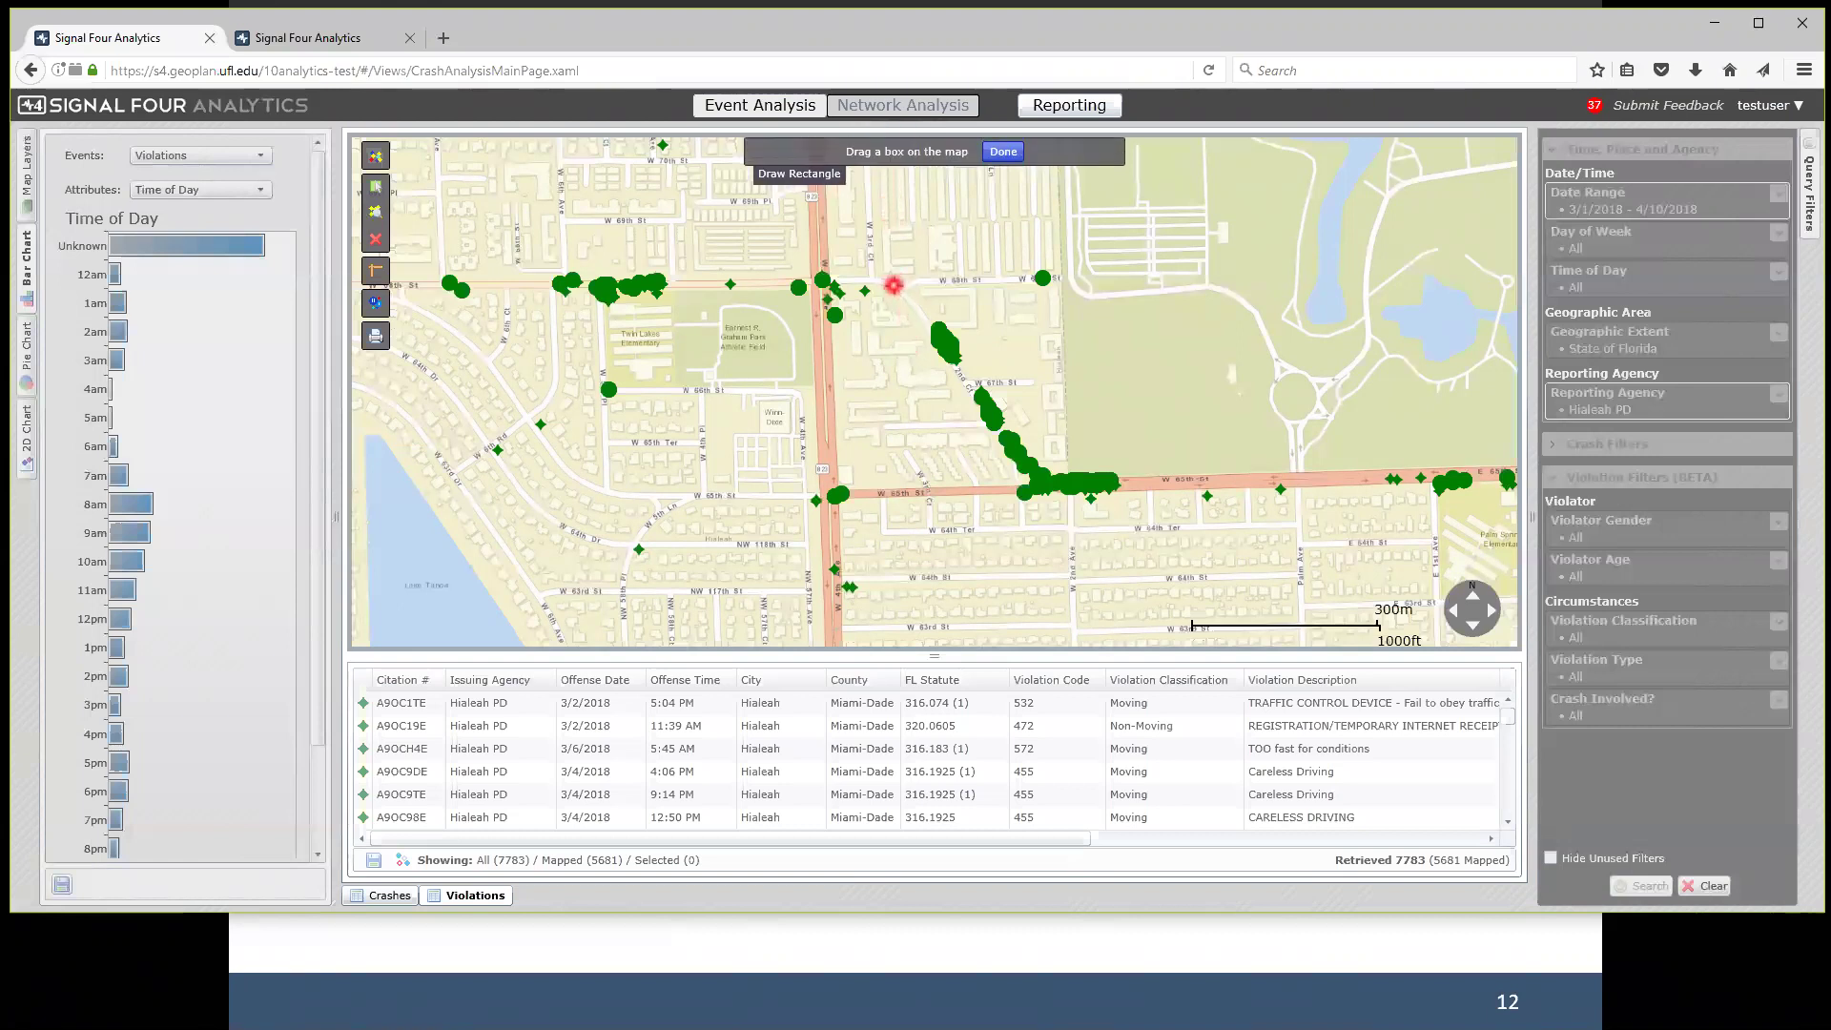
pyautogui.moveTo(892, 300)
pyautogui.mouseDown()
pyautogui.moveTo(931, 374)
pyautogui.moveTo(1148, 519)
pyautogui.mouseUp()
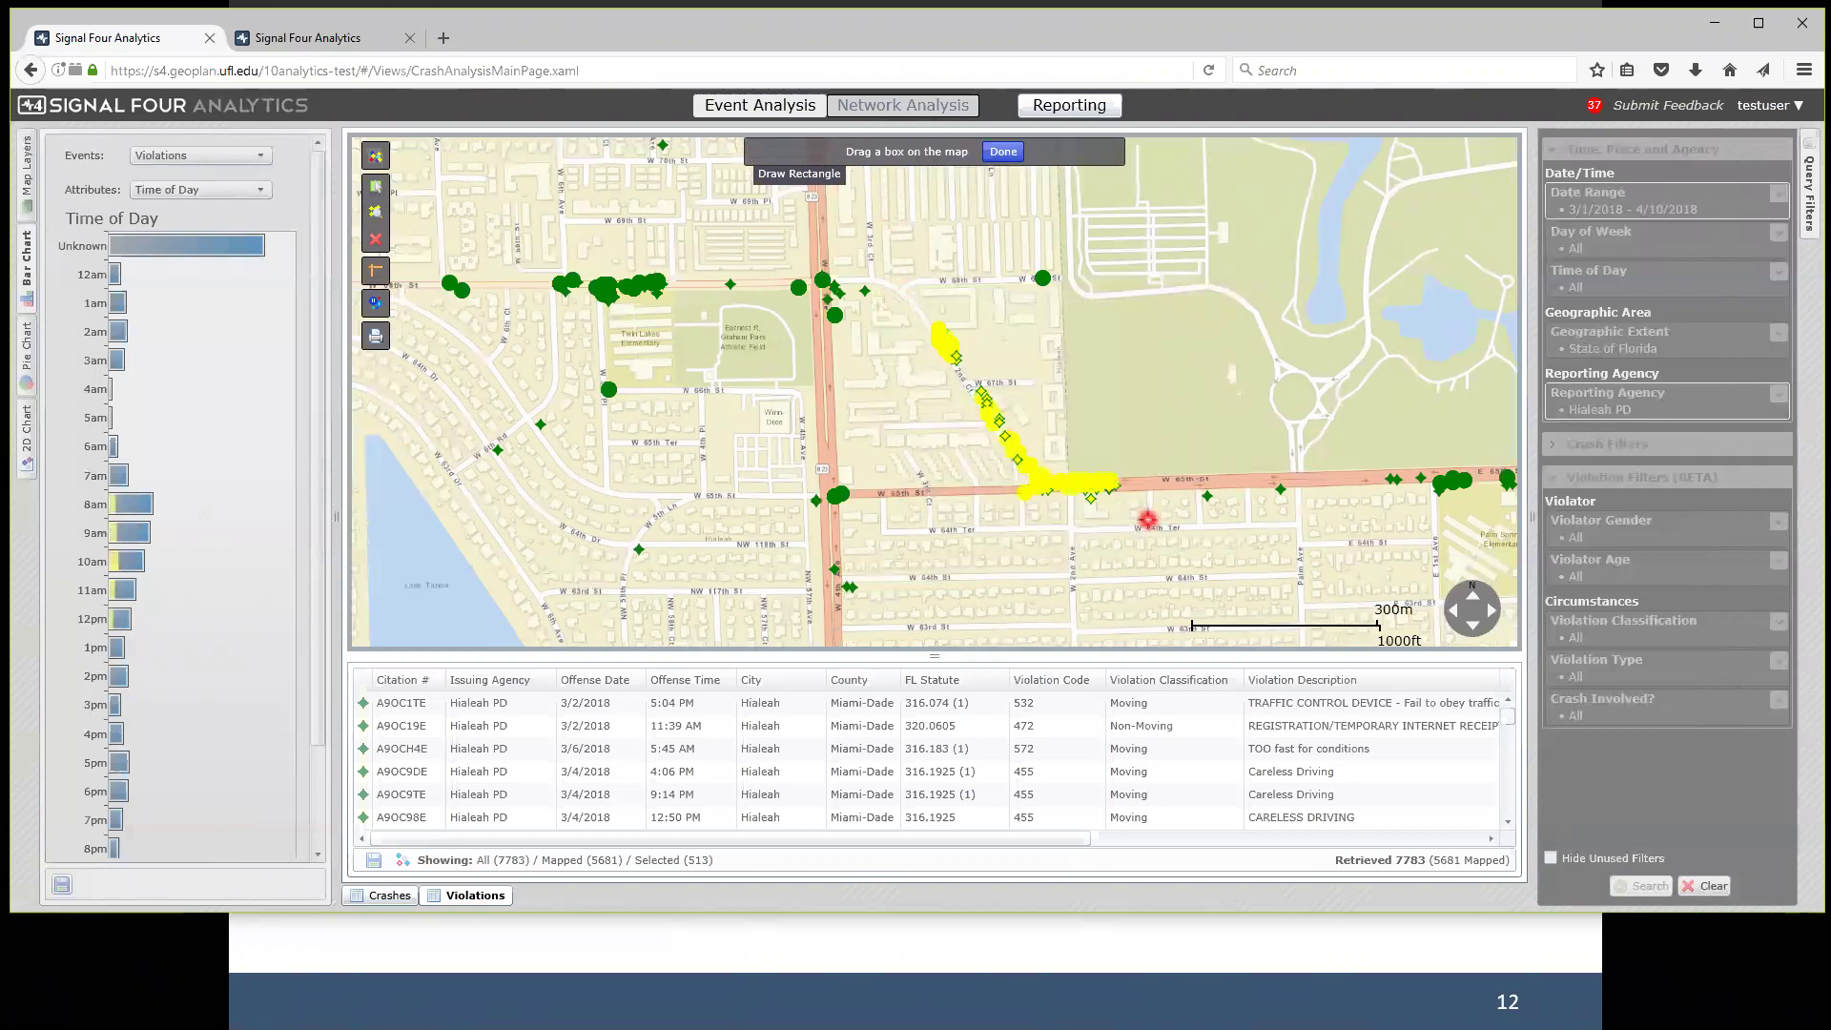
pyautogui.click(1003, 154)
pyautogui.click(980, 154)
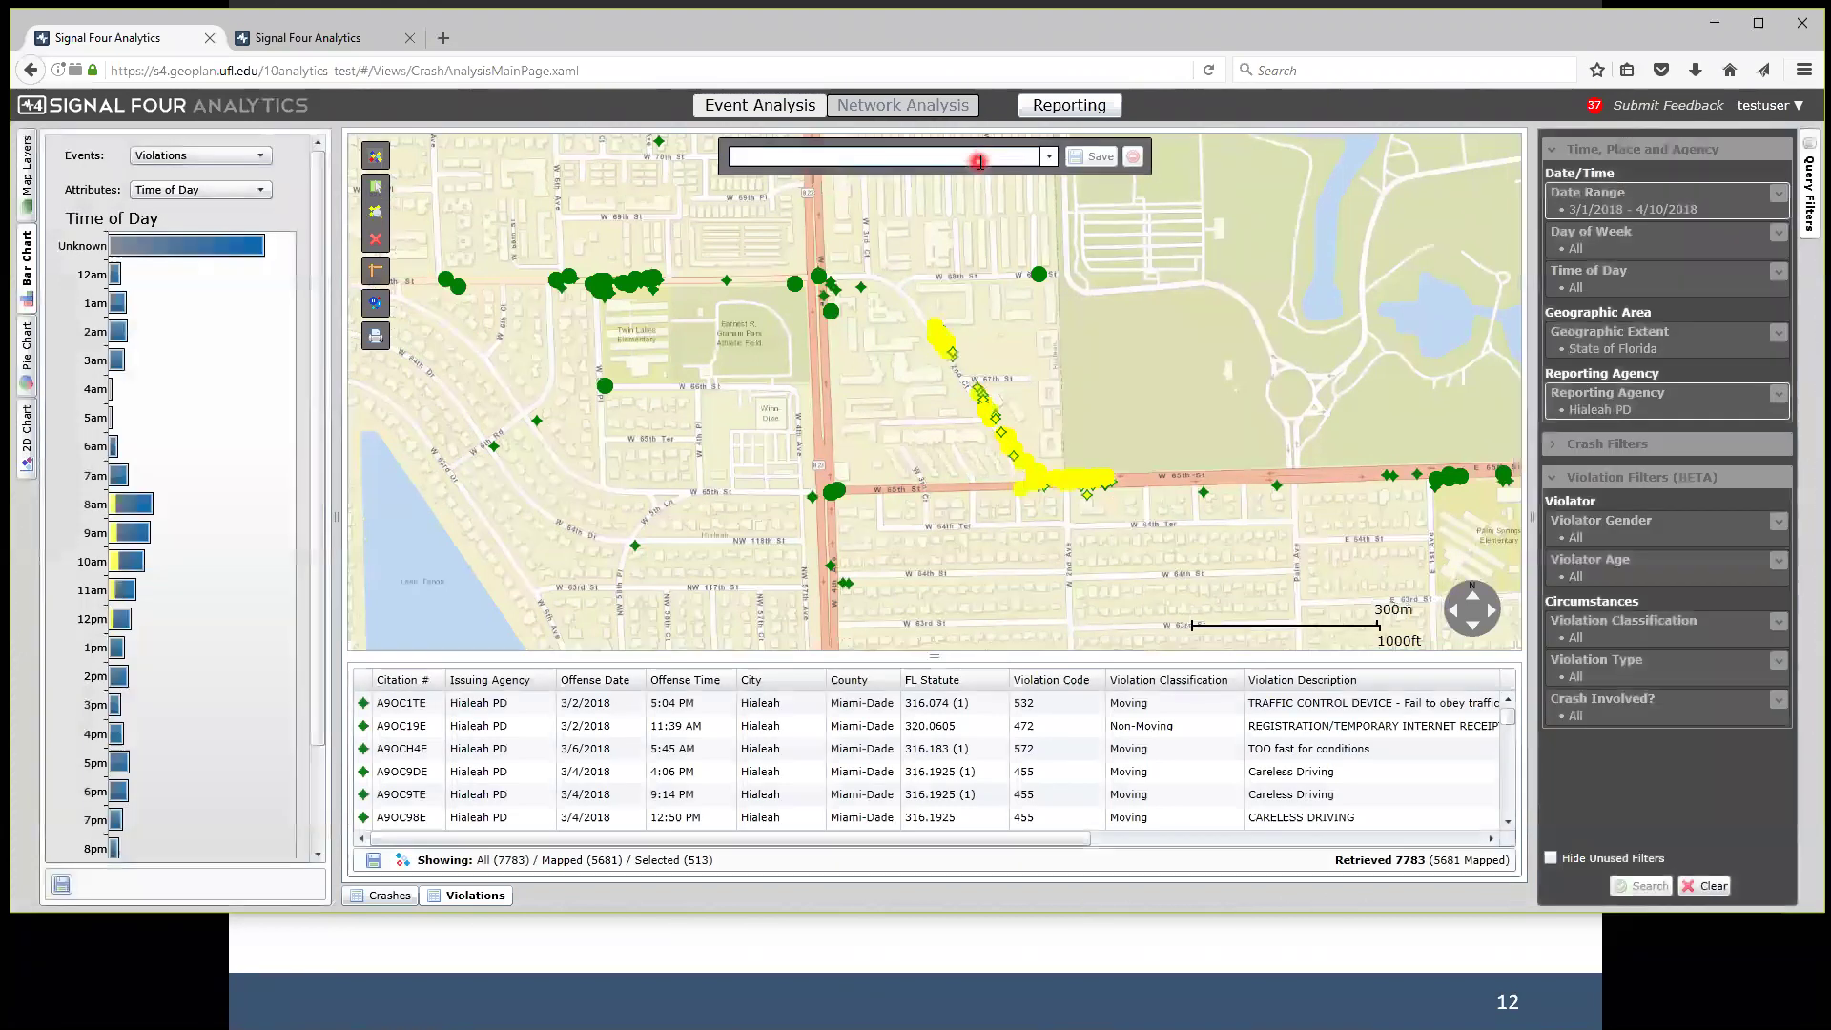
# Show only the selected violations in the map, table and chart, and chart them by Day of Week.
pyautogui.click(376, 156)
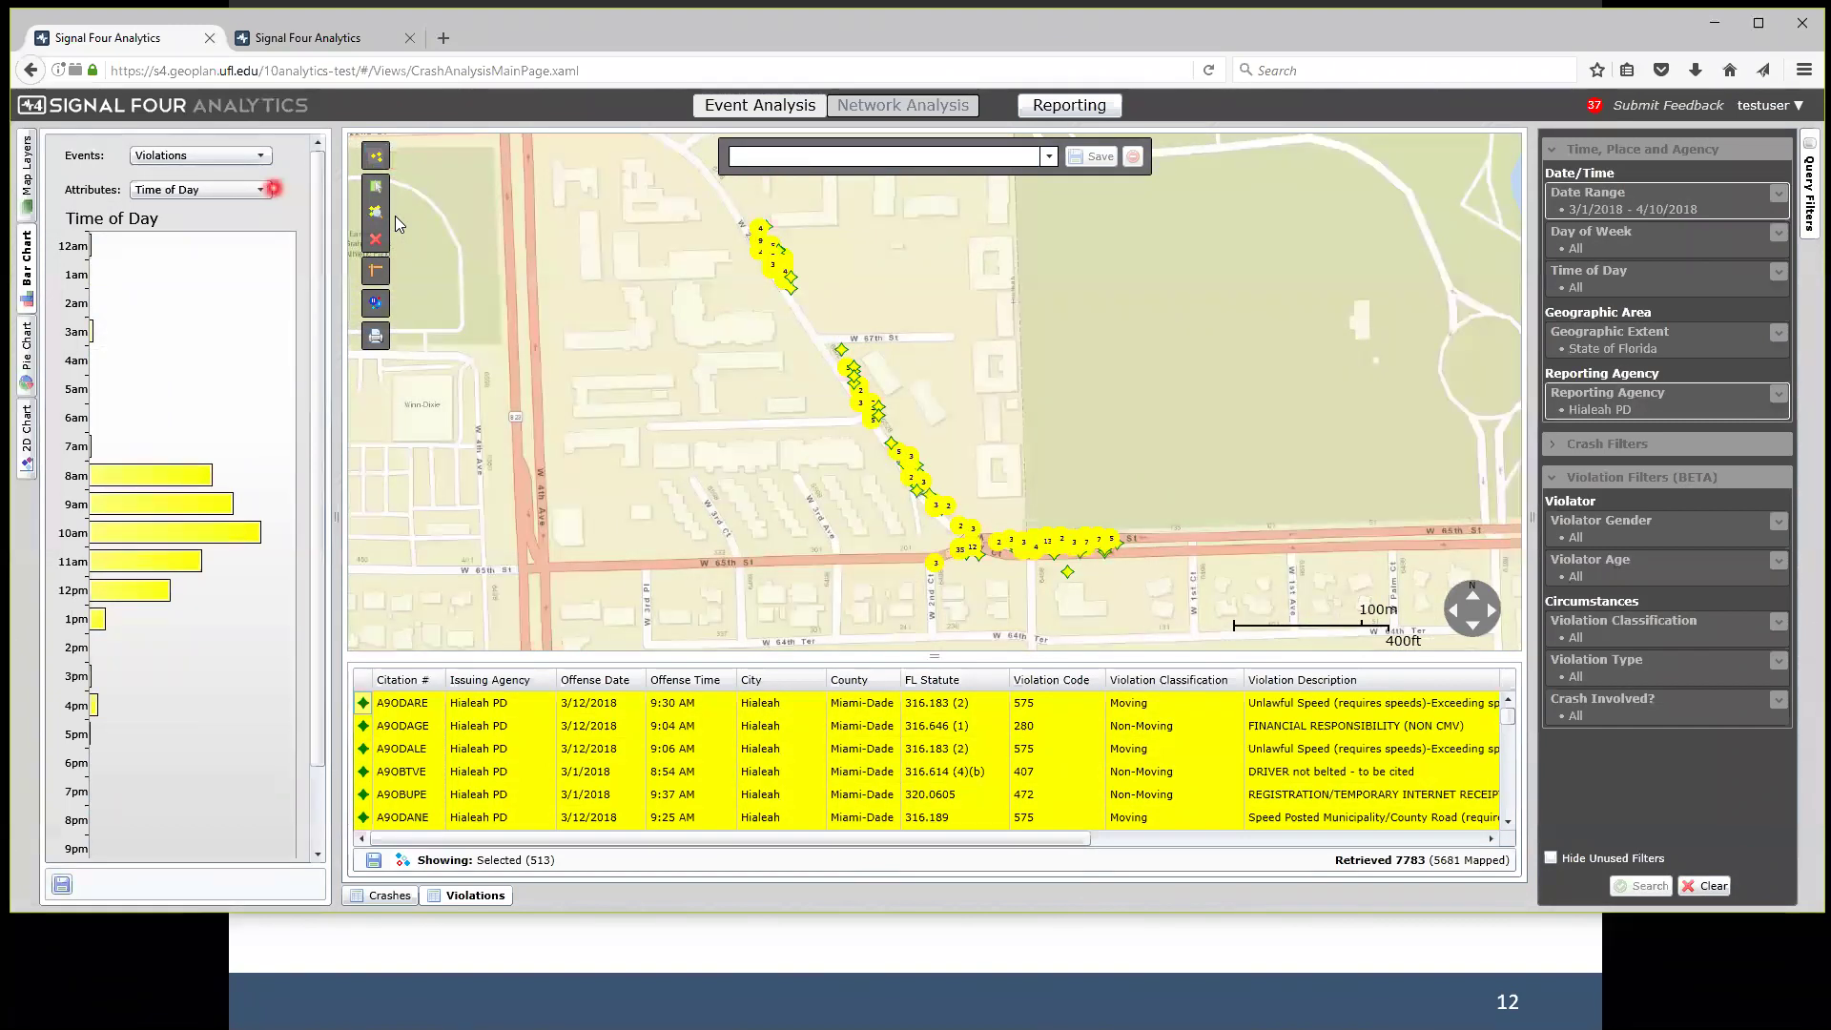
pyautogui.click(183, 567)
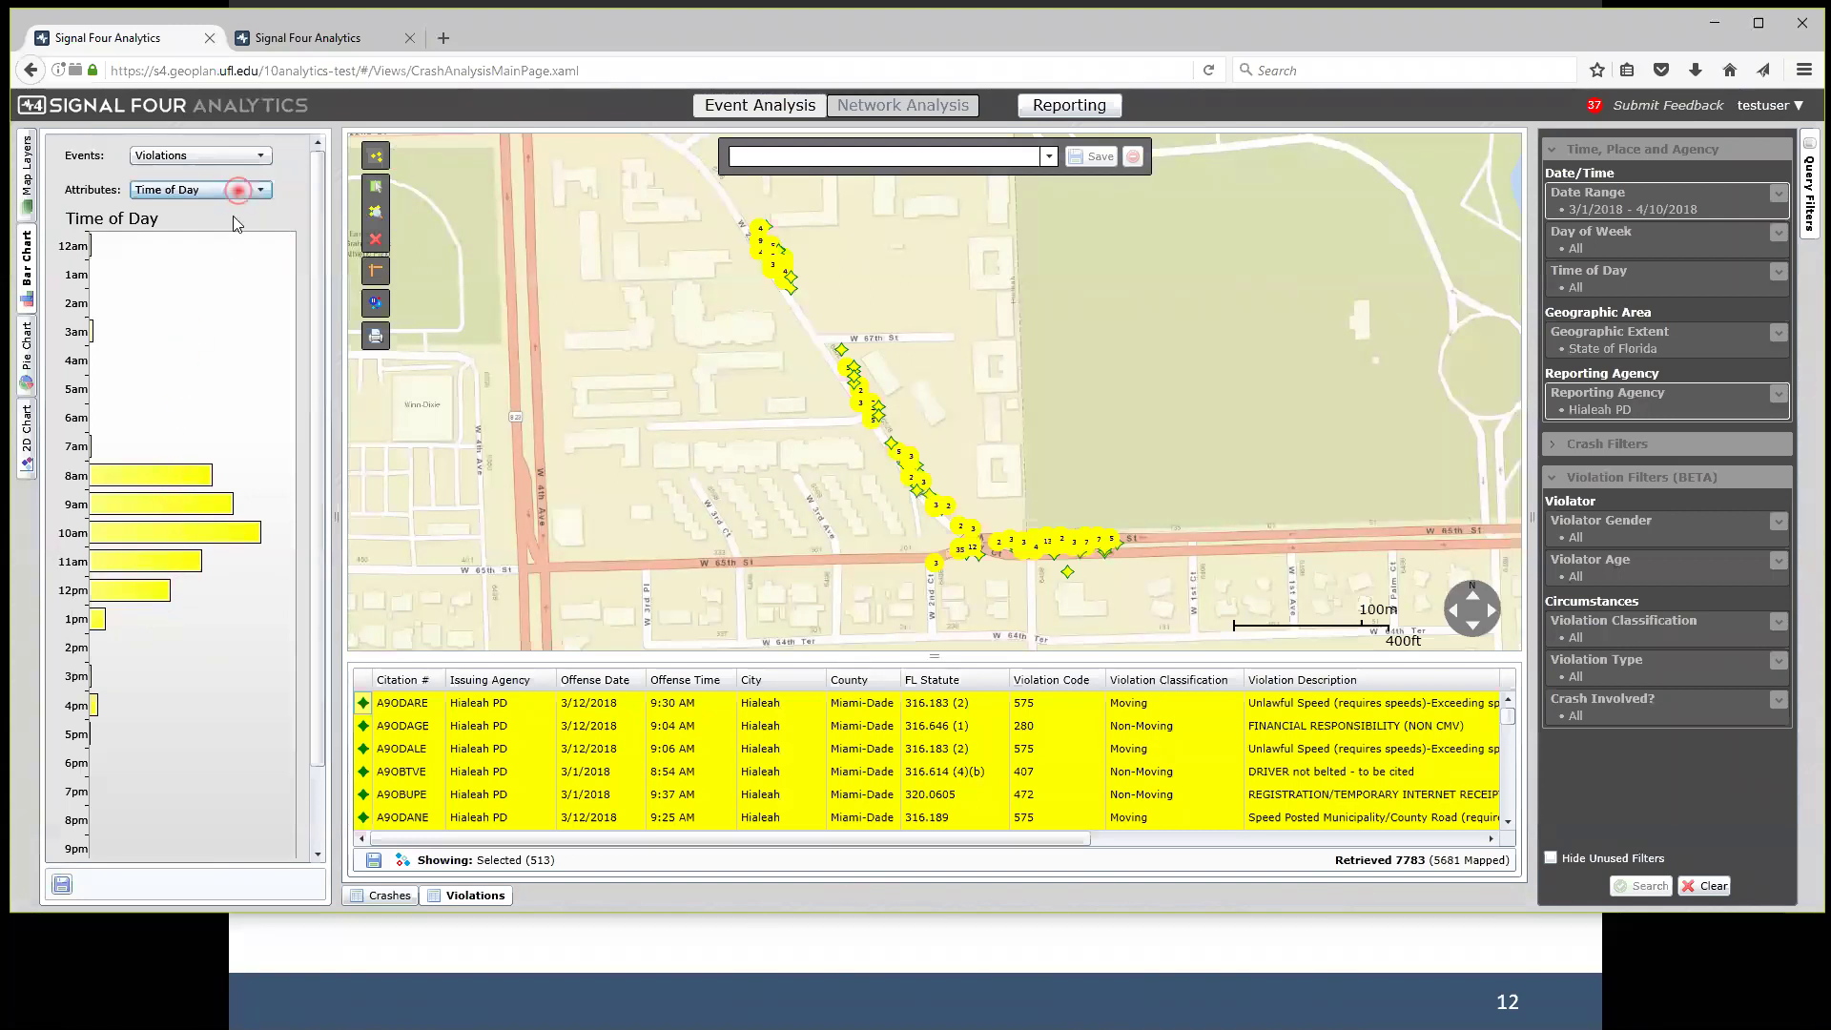
pyautogui.click(229, 190)
pyautogui.click(207, 212)
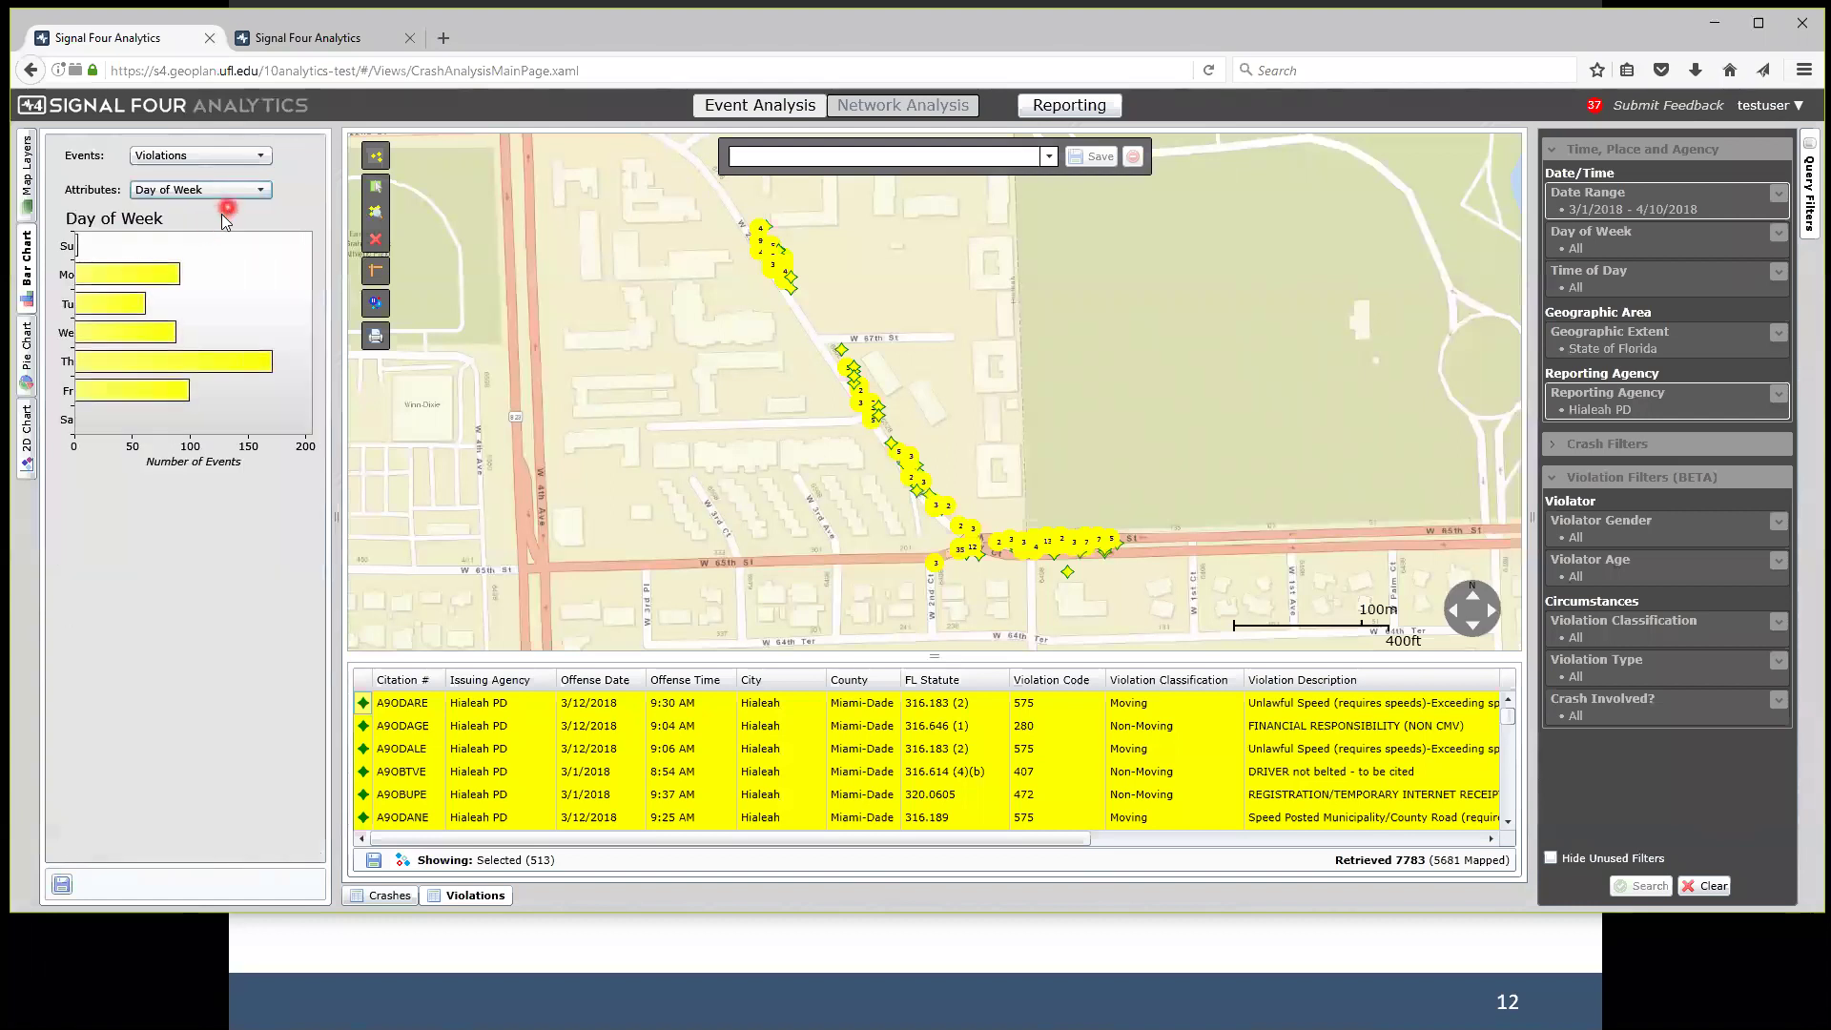
# Chart the selected violations by Violation Type, examine the bars in a widened pane and shrink it back.
pyautogui.click(217, 190)
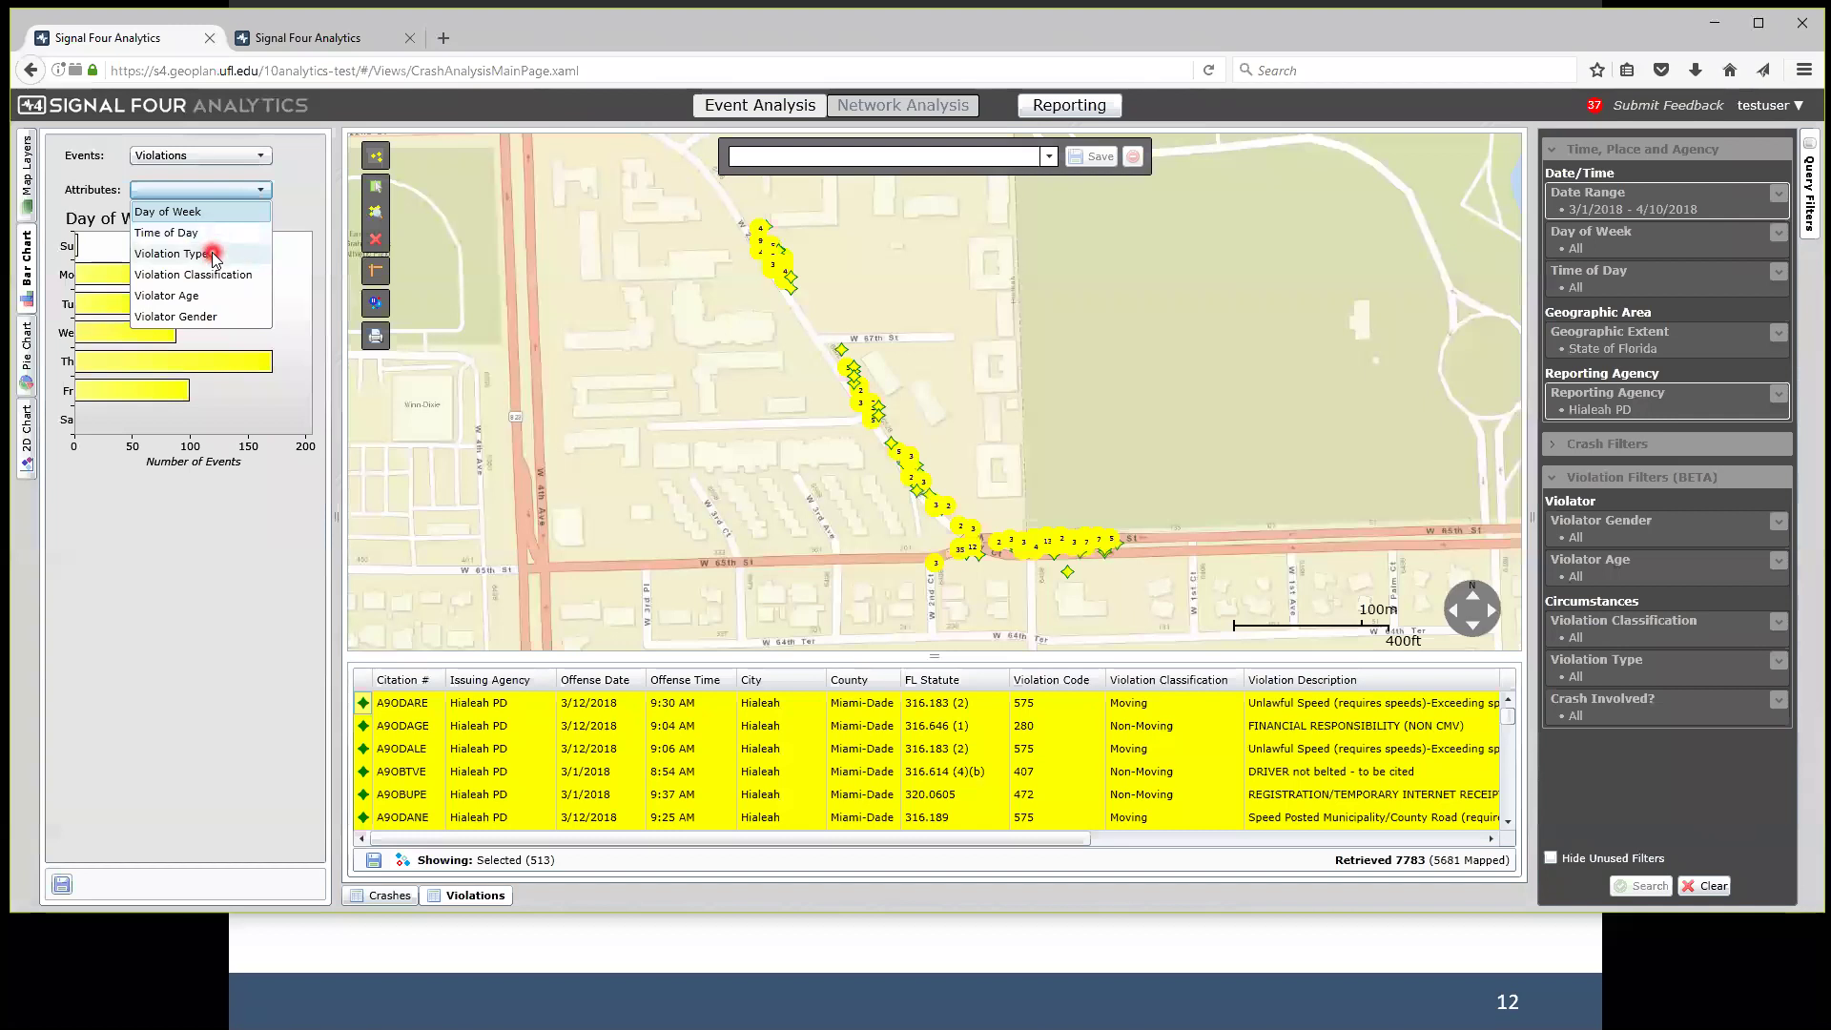
pyautogui.click(213, 255)
pyautogui.moveTo(336, 521); pyautogui.dragTo(537, 521)
pyautogui.moveTo(267, 545)
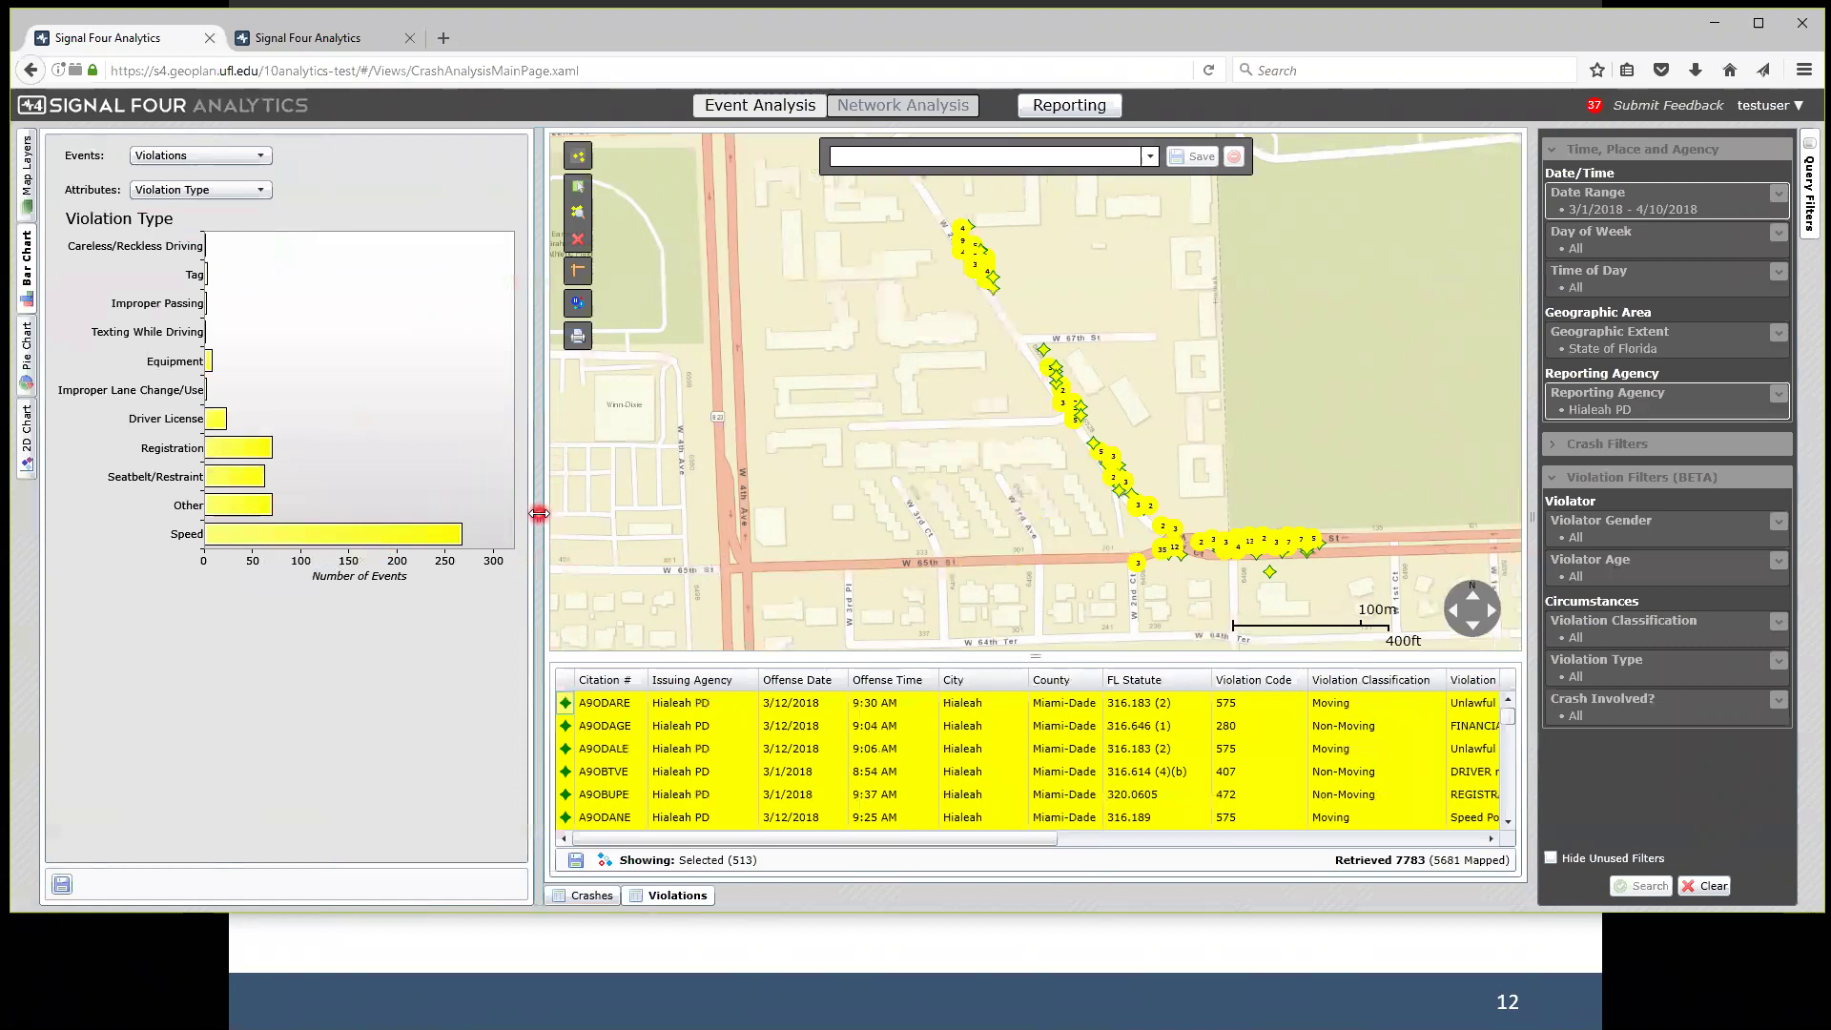
pyautogui.moveTo(539, 513); pyautogui.dragTo(342, 518)
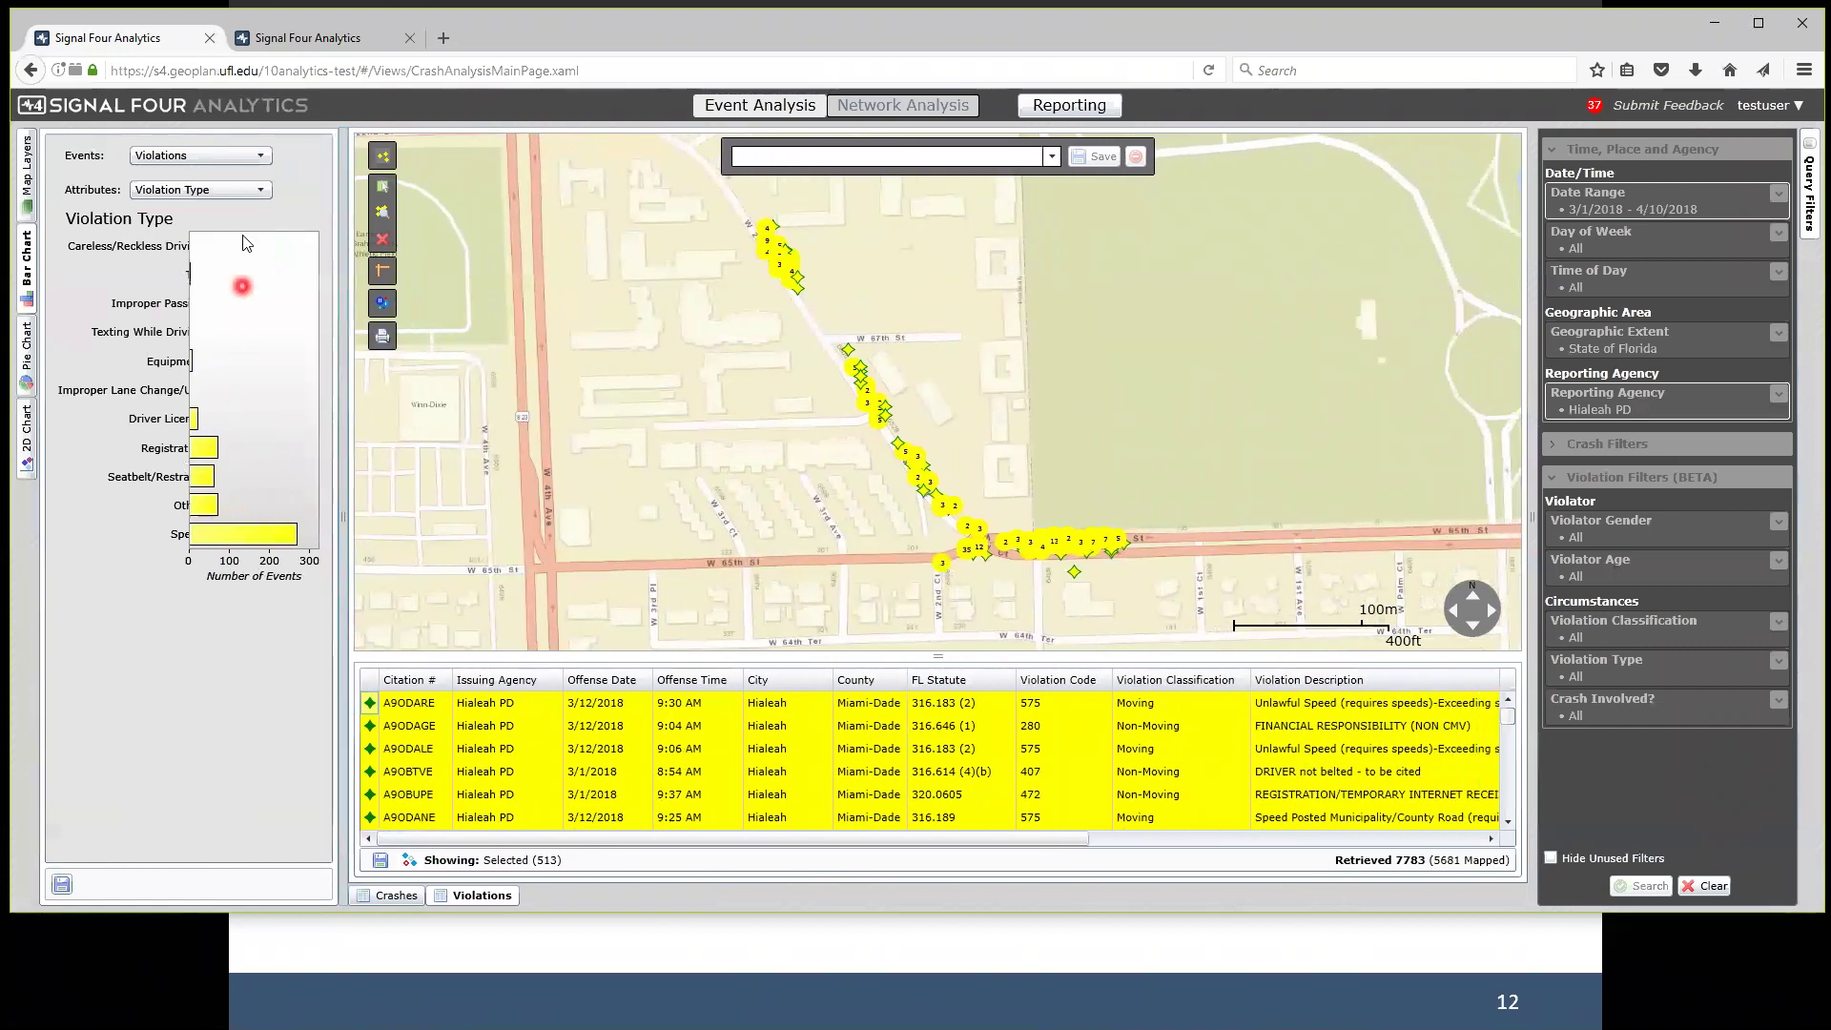
# Chart the selected violations by Violator Age, followed by Violator Gender.
pyautogui.click(244, 190)
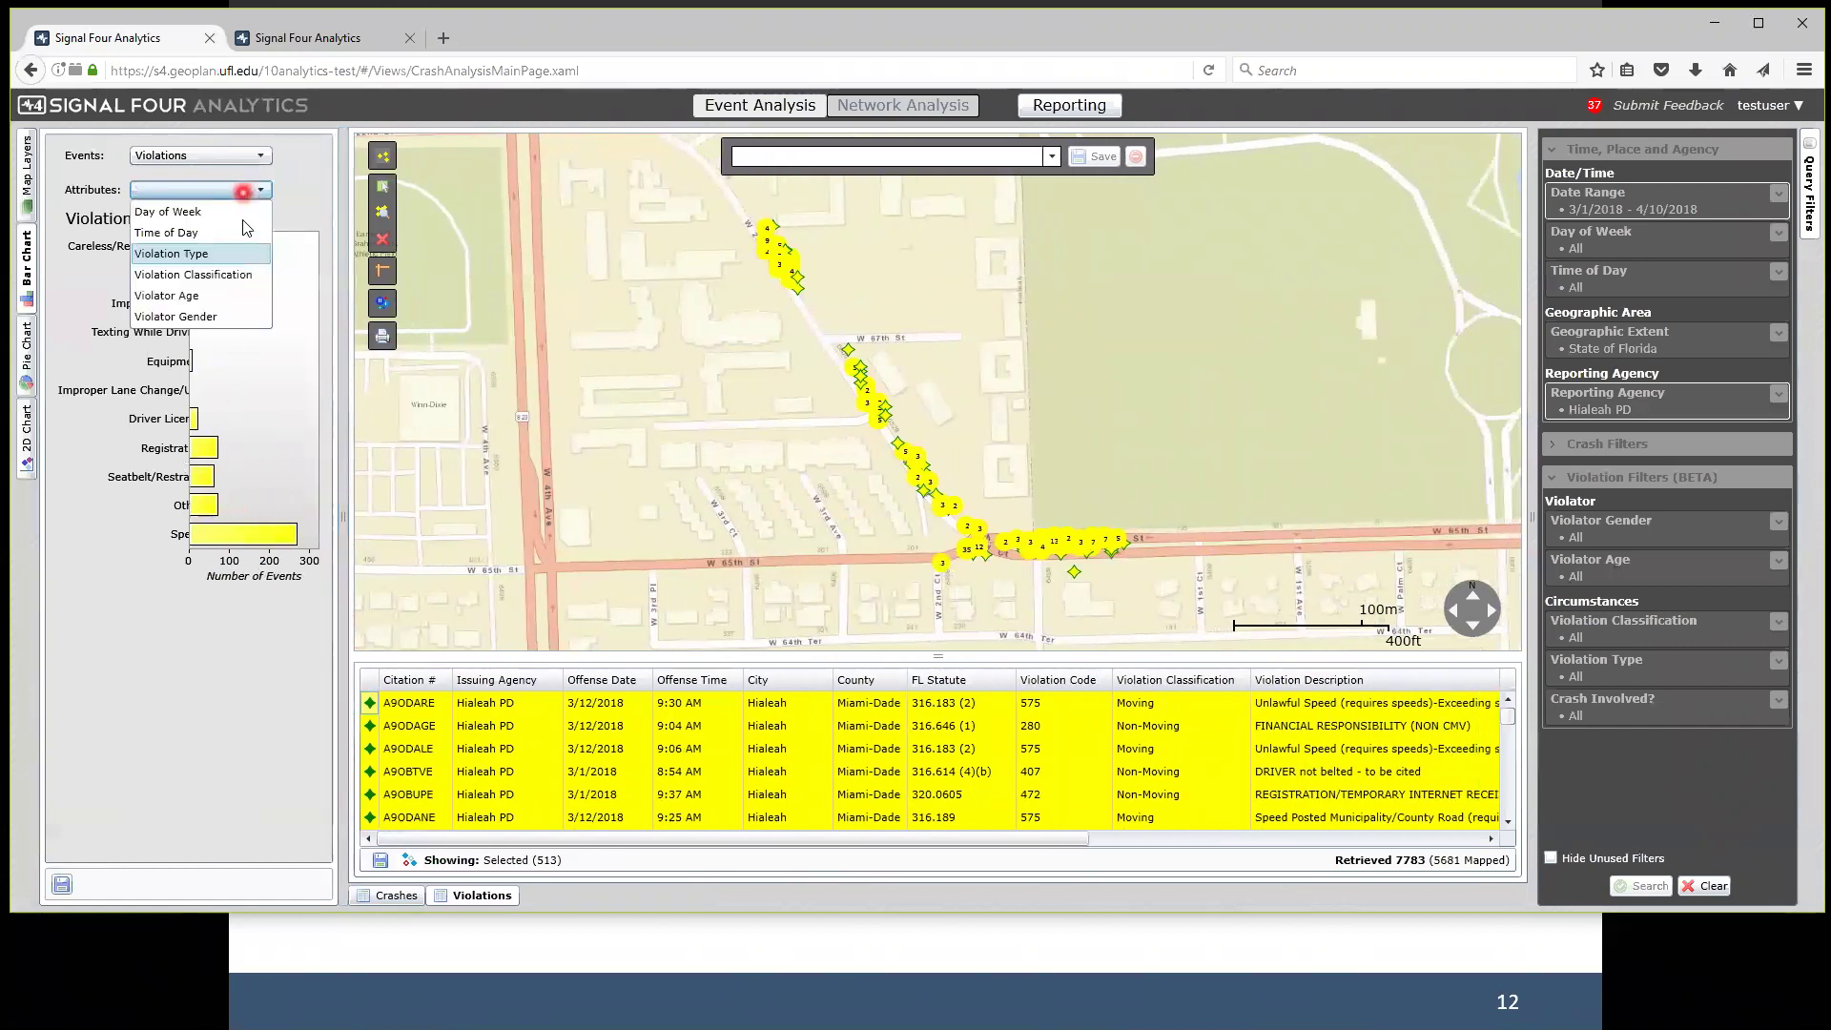
pyautogui.click(191, 295)
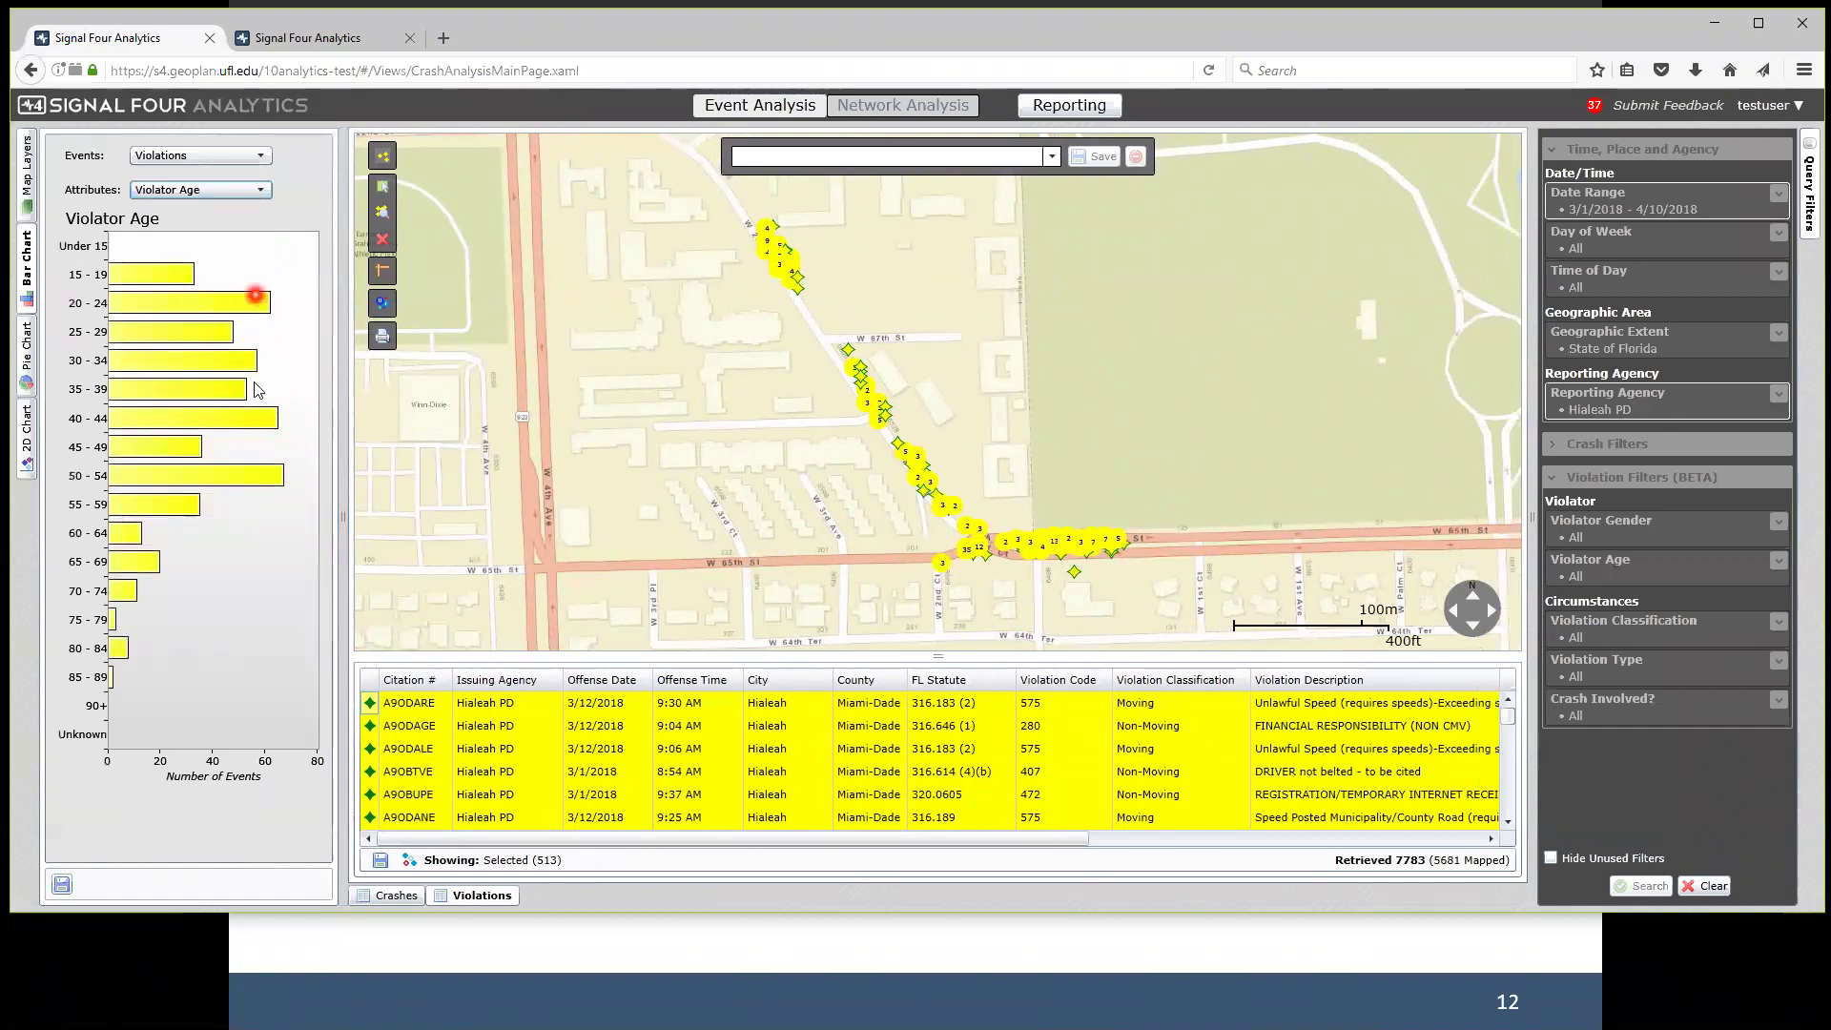
pyautogui.click(256, 190)
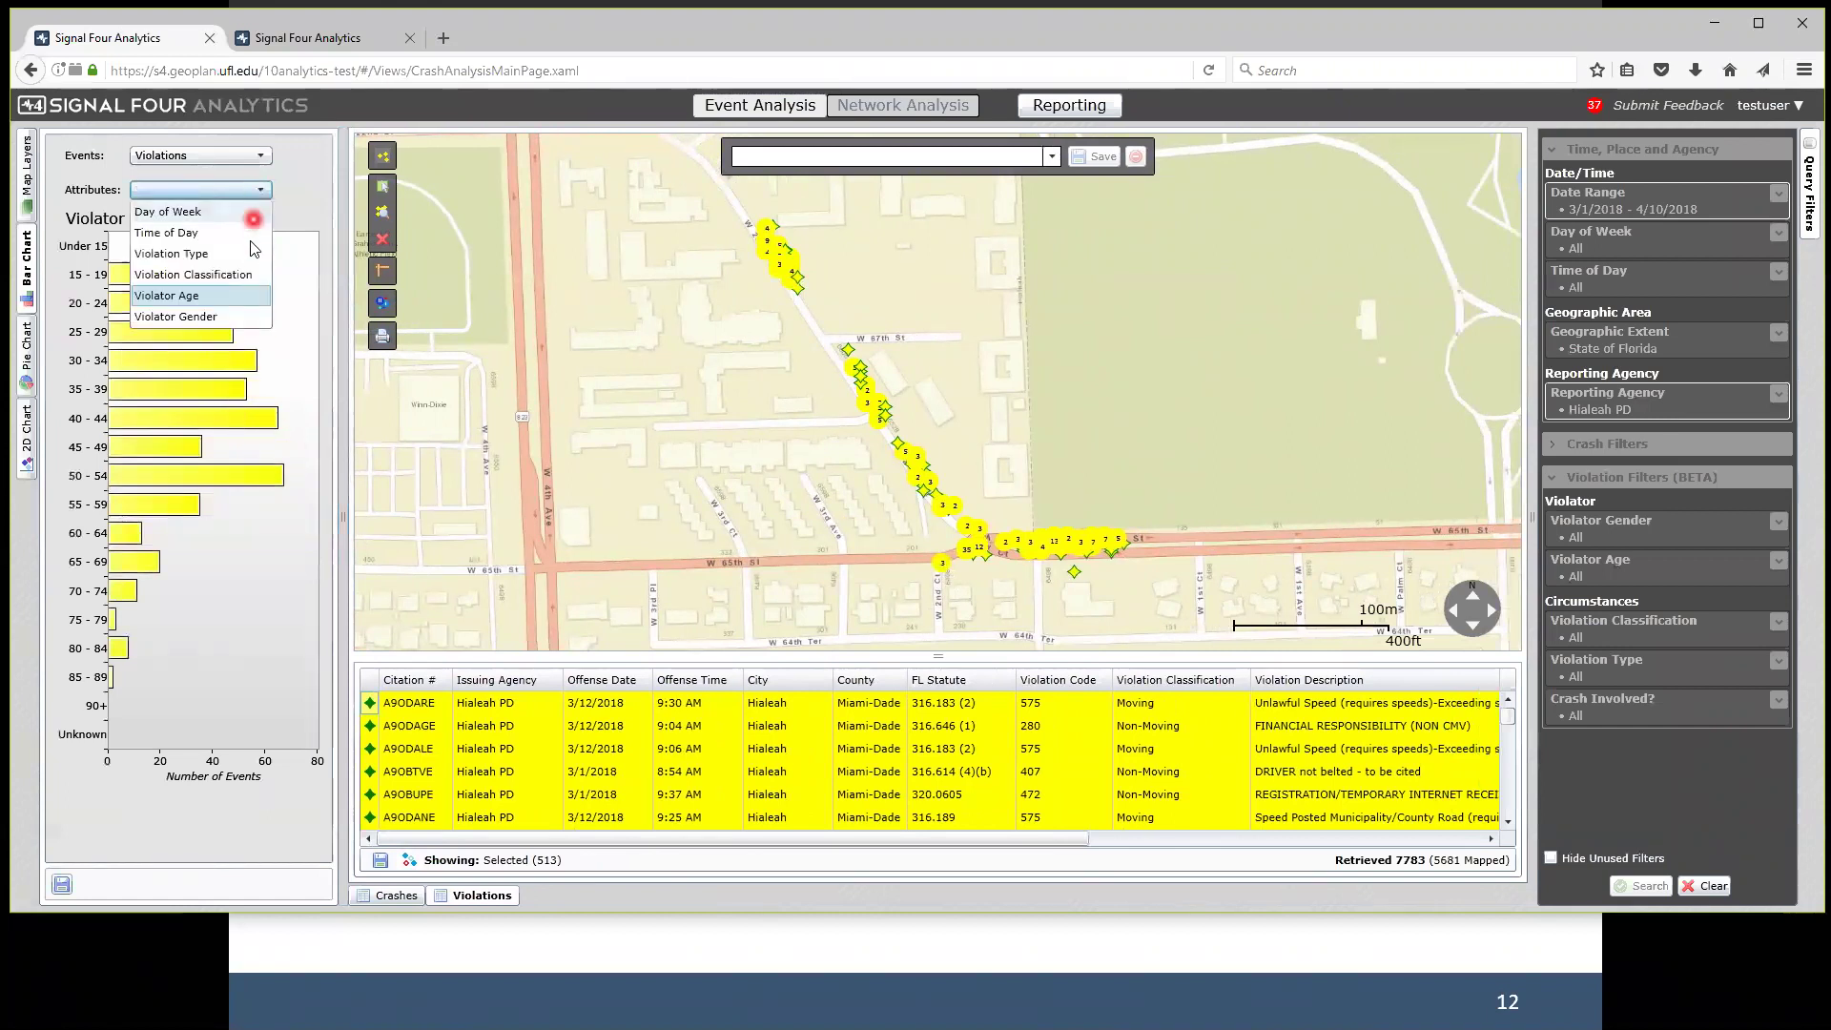
pyautogui.click(215, 319)
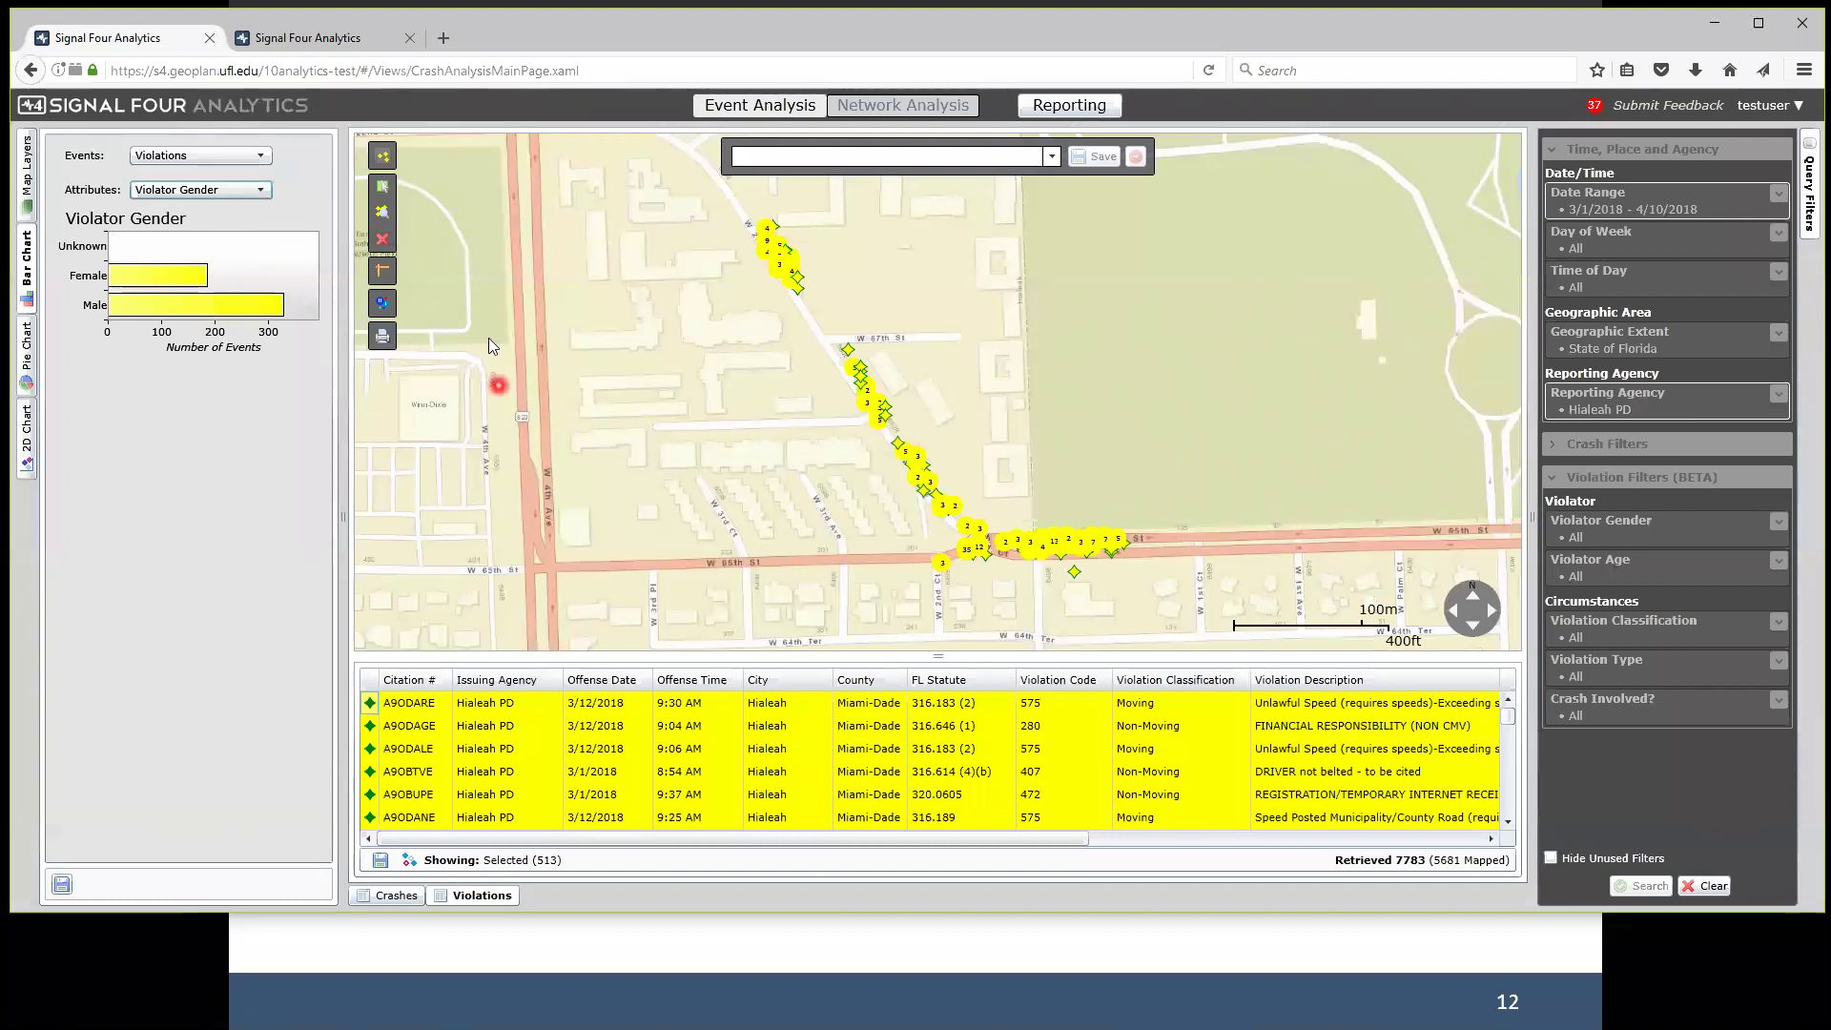
# Clear the violation selection and display the Crash layer instead of the Violation layer on the map.
pyautogui.click(390, 272)
pyautogui.click(382, 241)
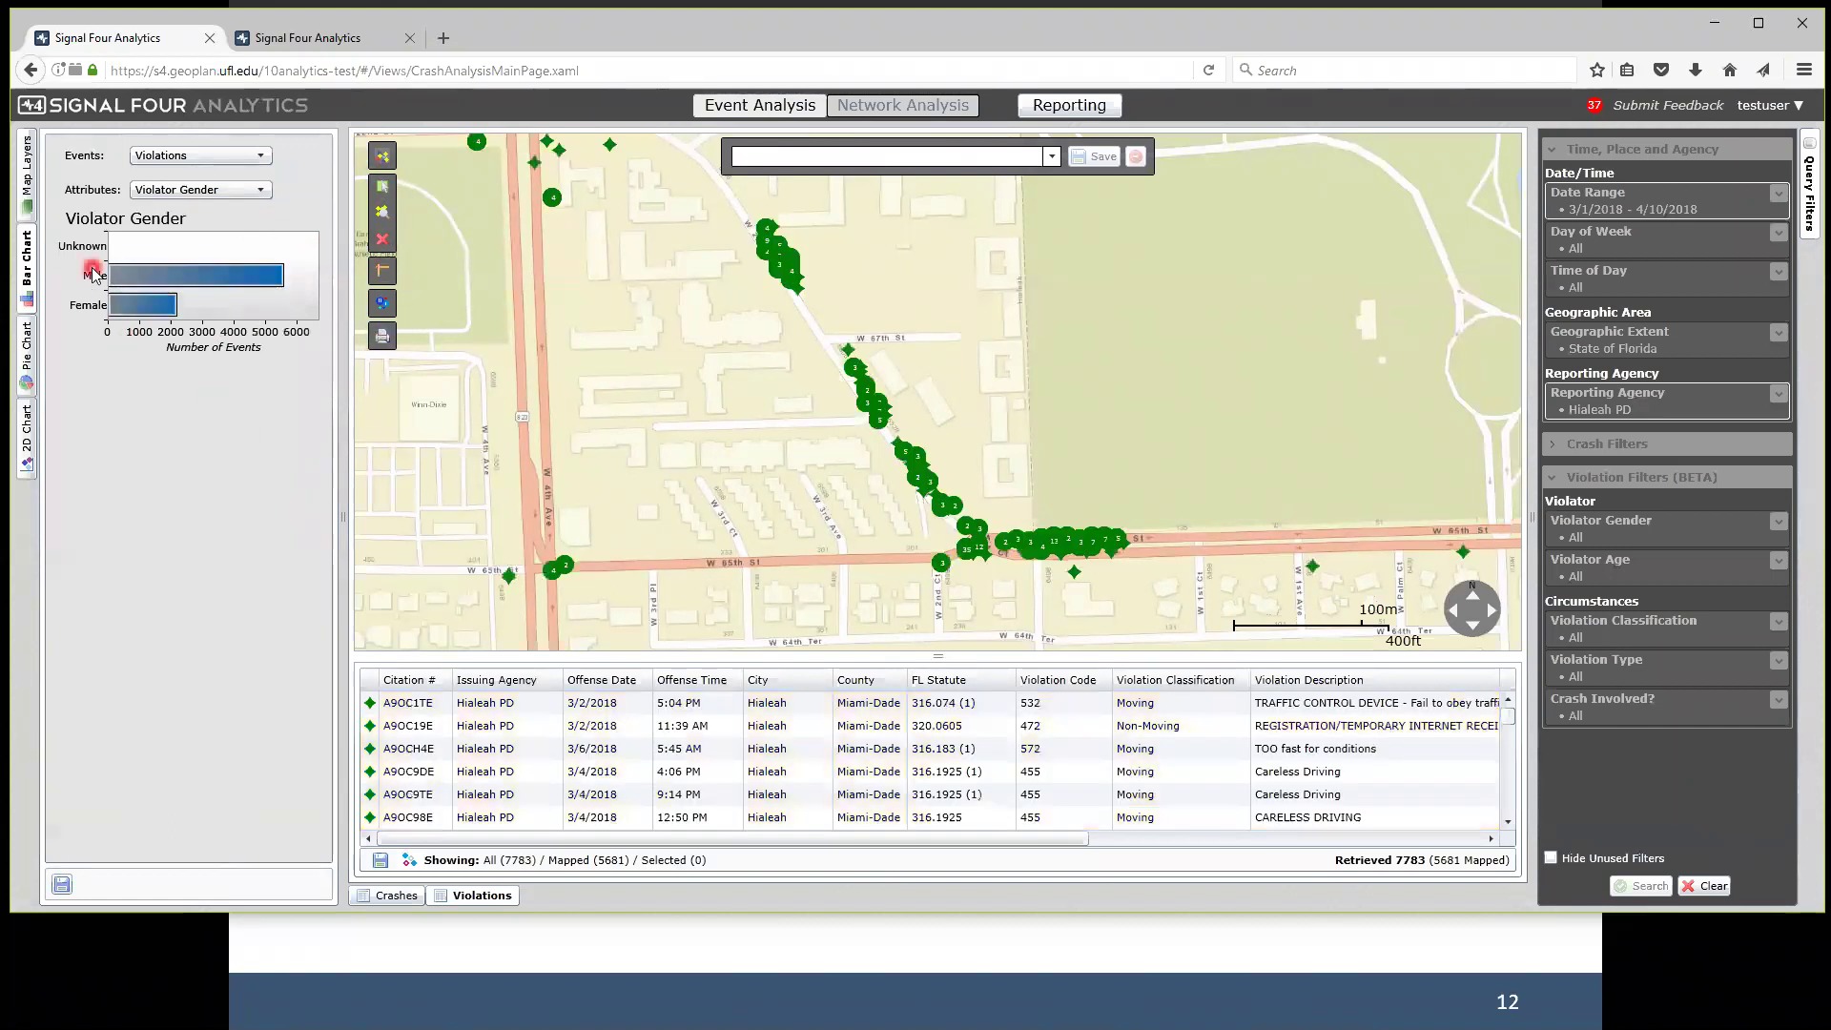
pyautogui.click(29, 175)
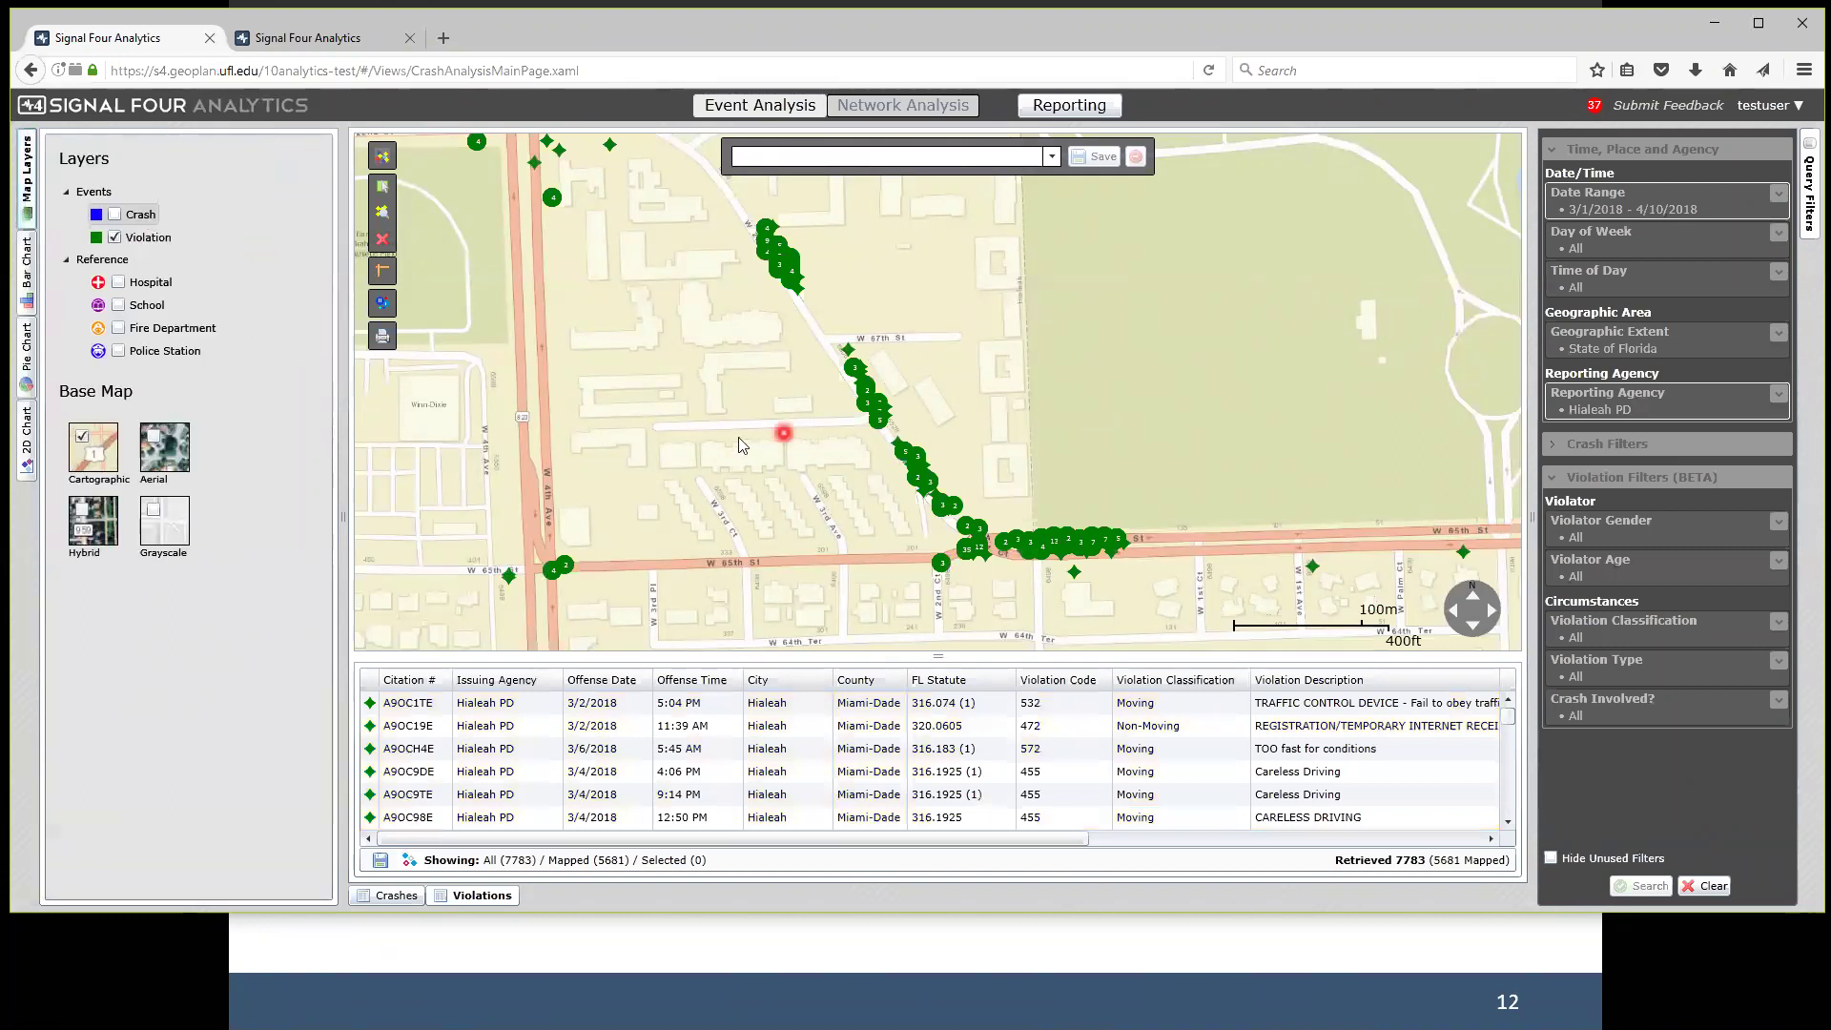
pyautogui.scroll(-1, 738, 436)
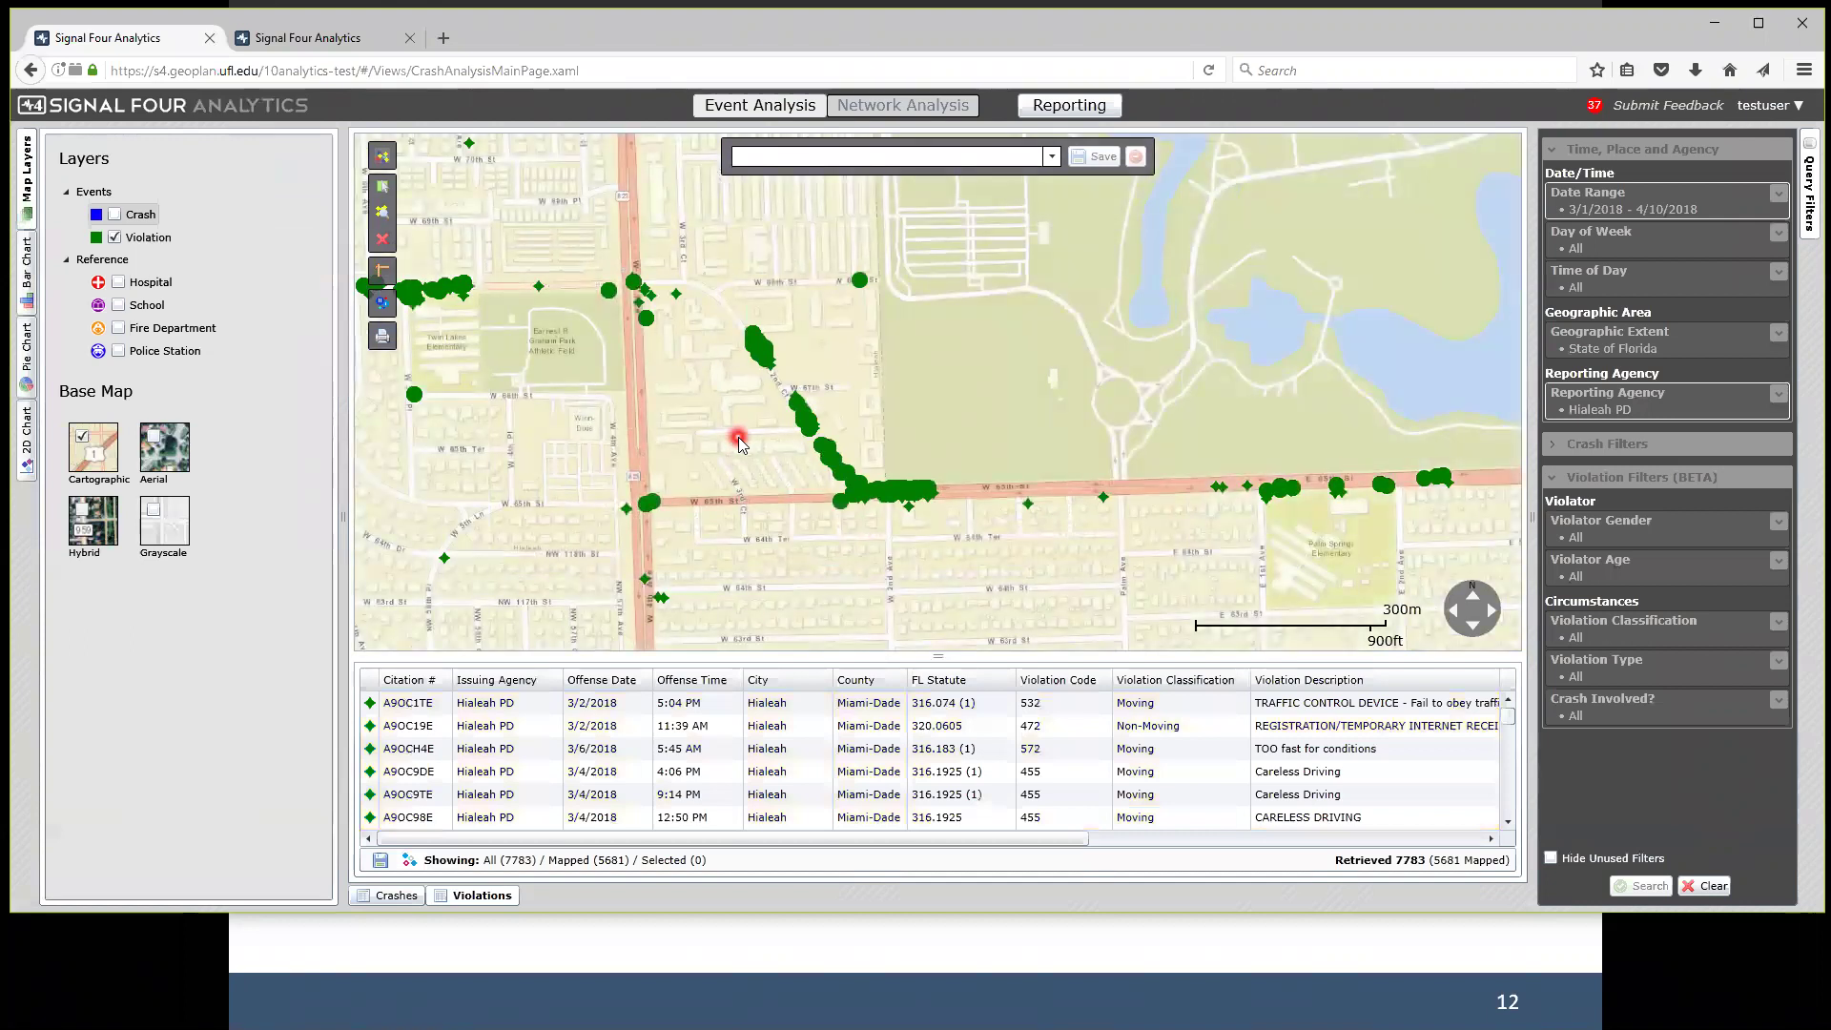
pyautogui.click(119, 217)
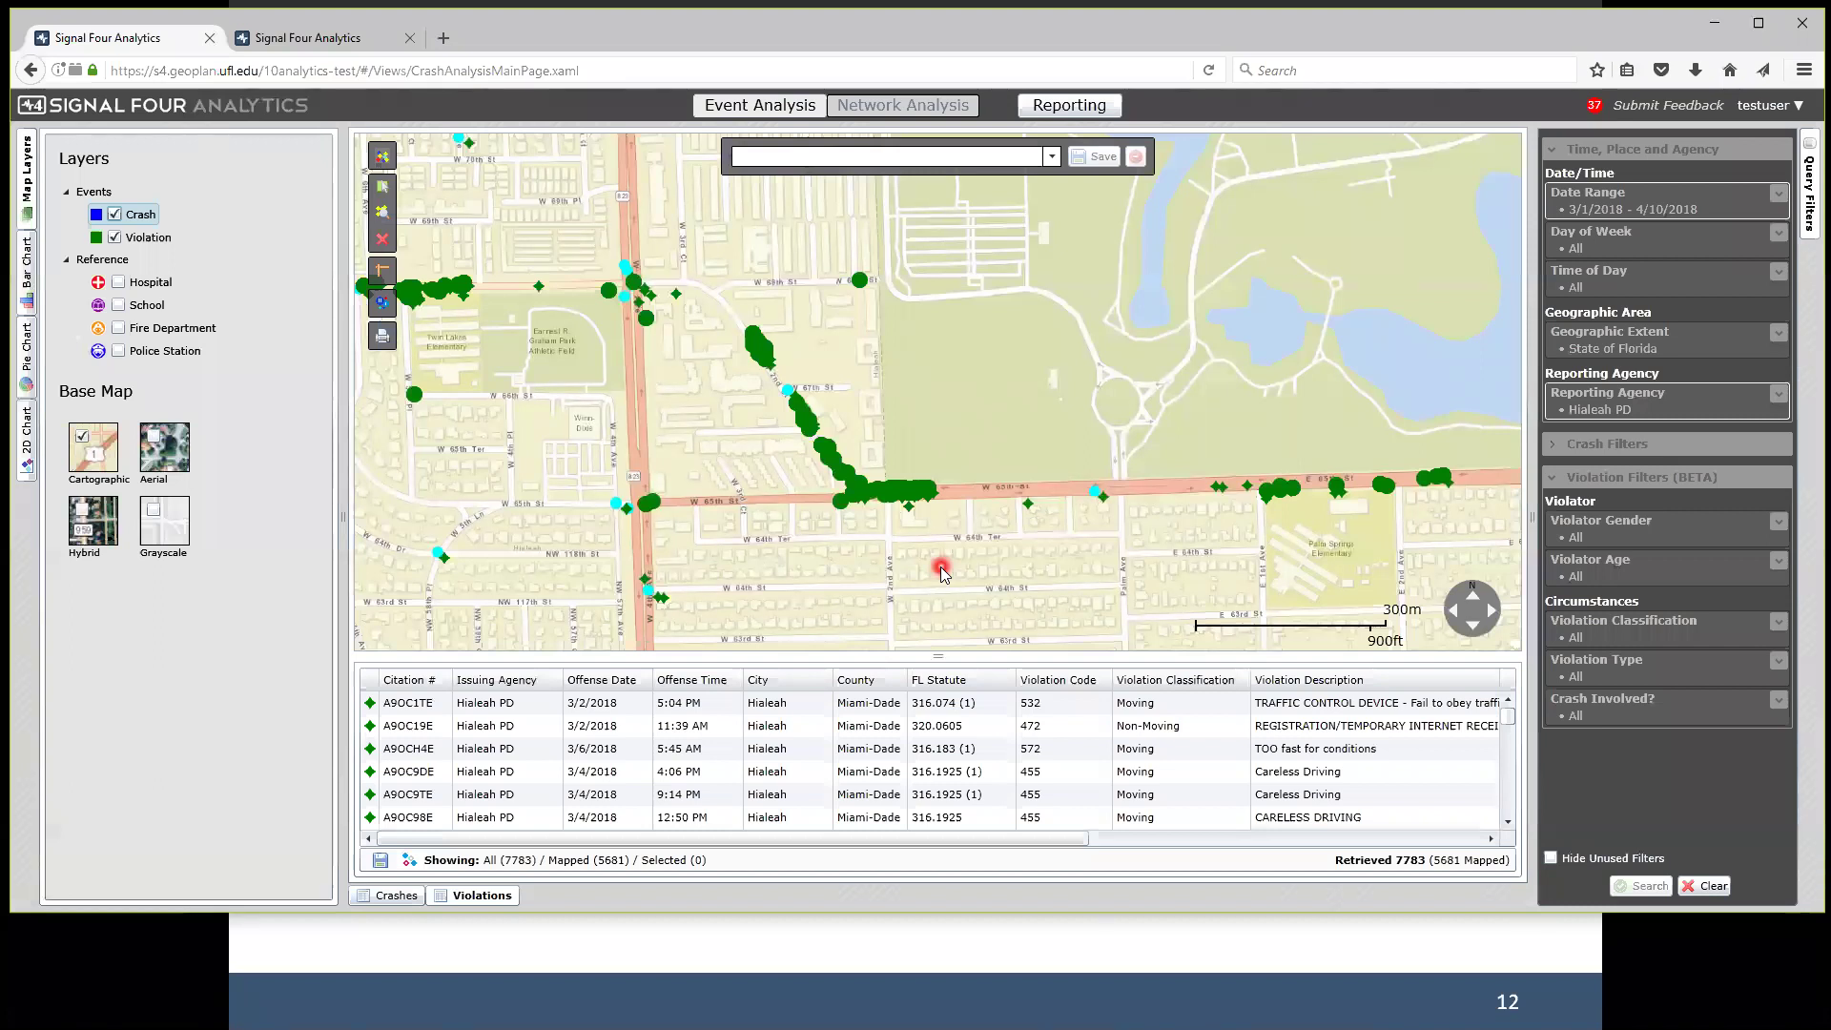
pyautogui.click(114, 237)
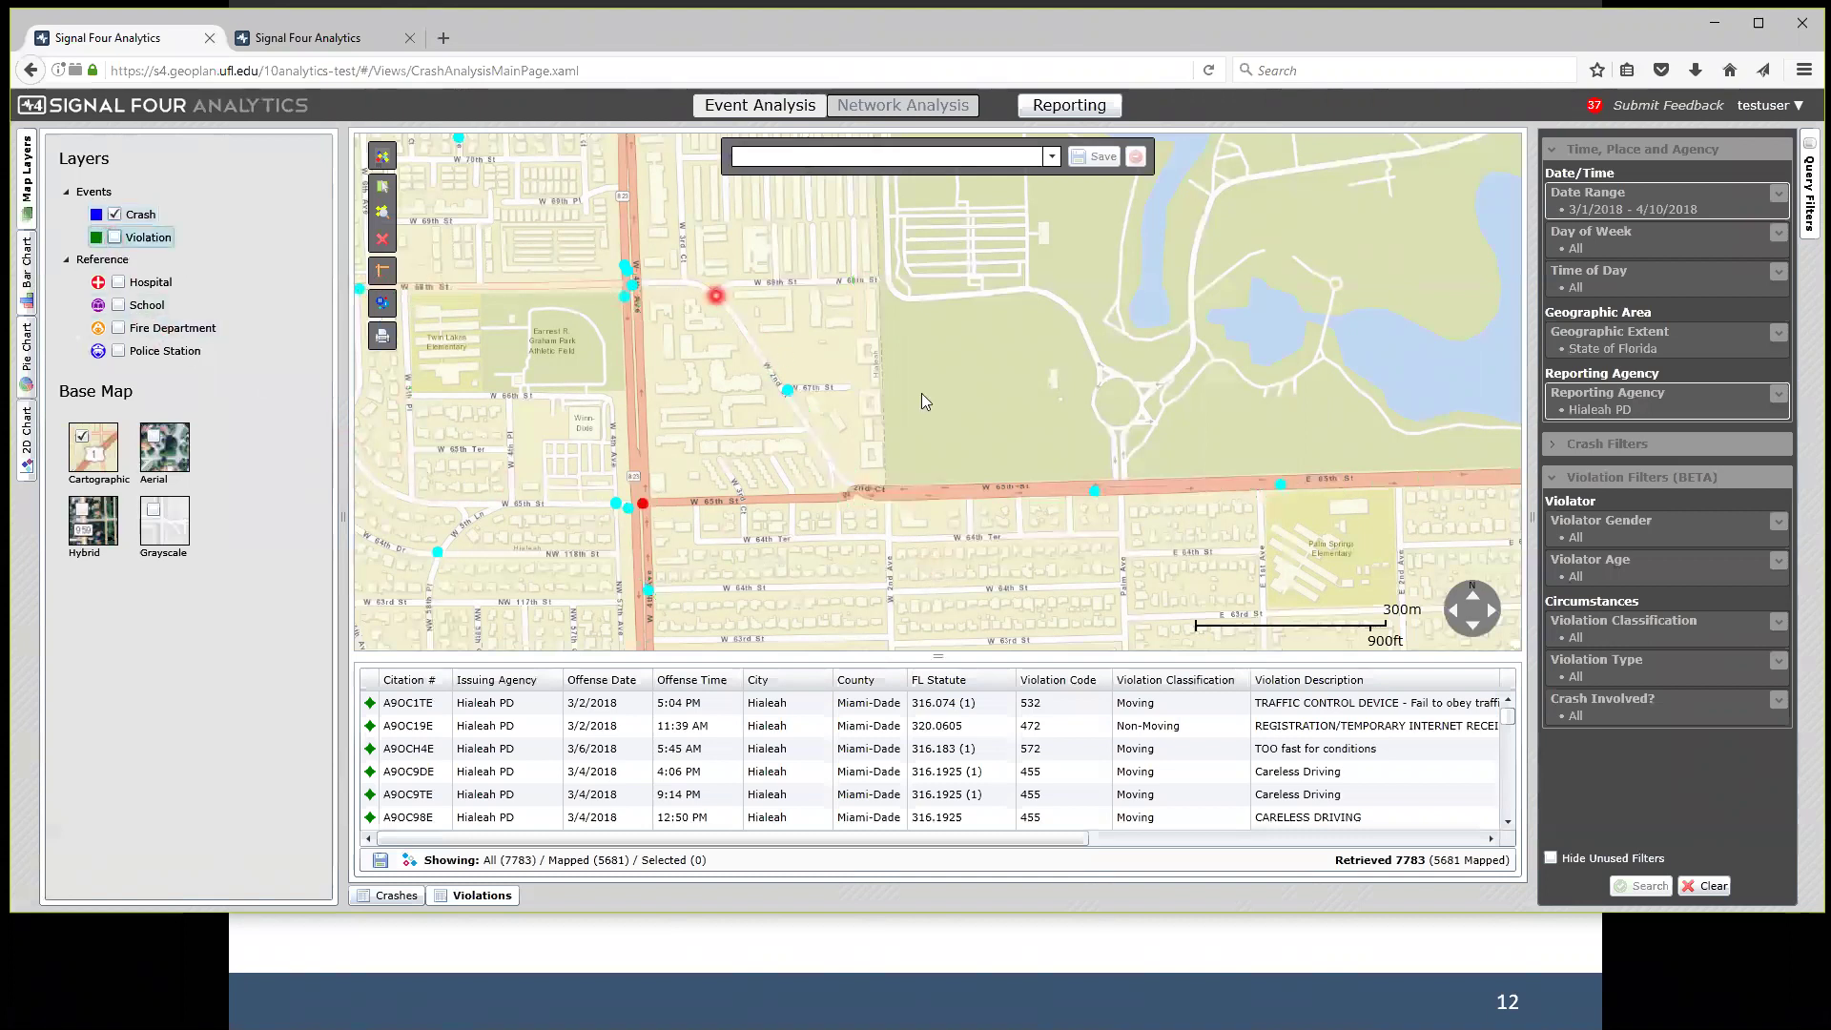
# Search again with the date range starting 1/1/2017 and return the map to its previous extent.
pyautogui.click(1700, 202)
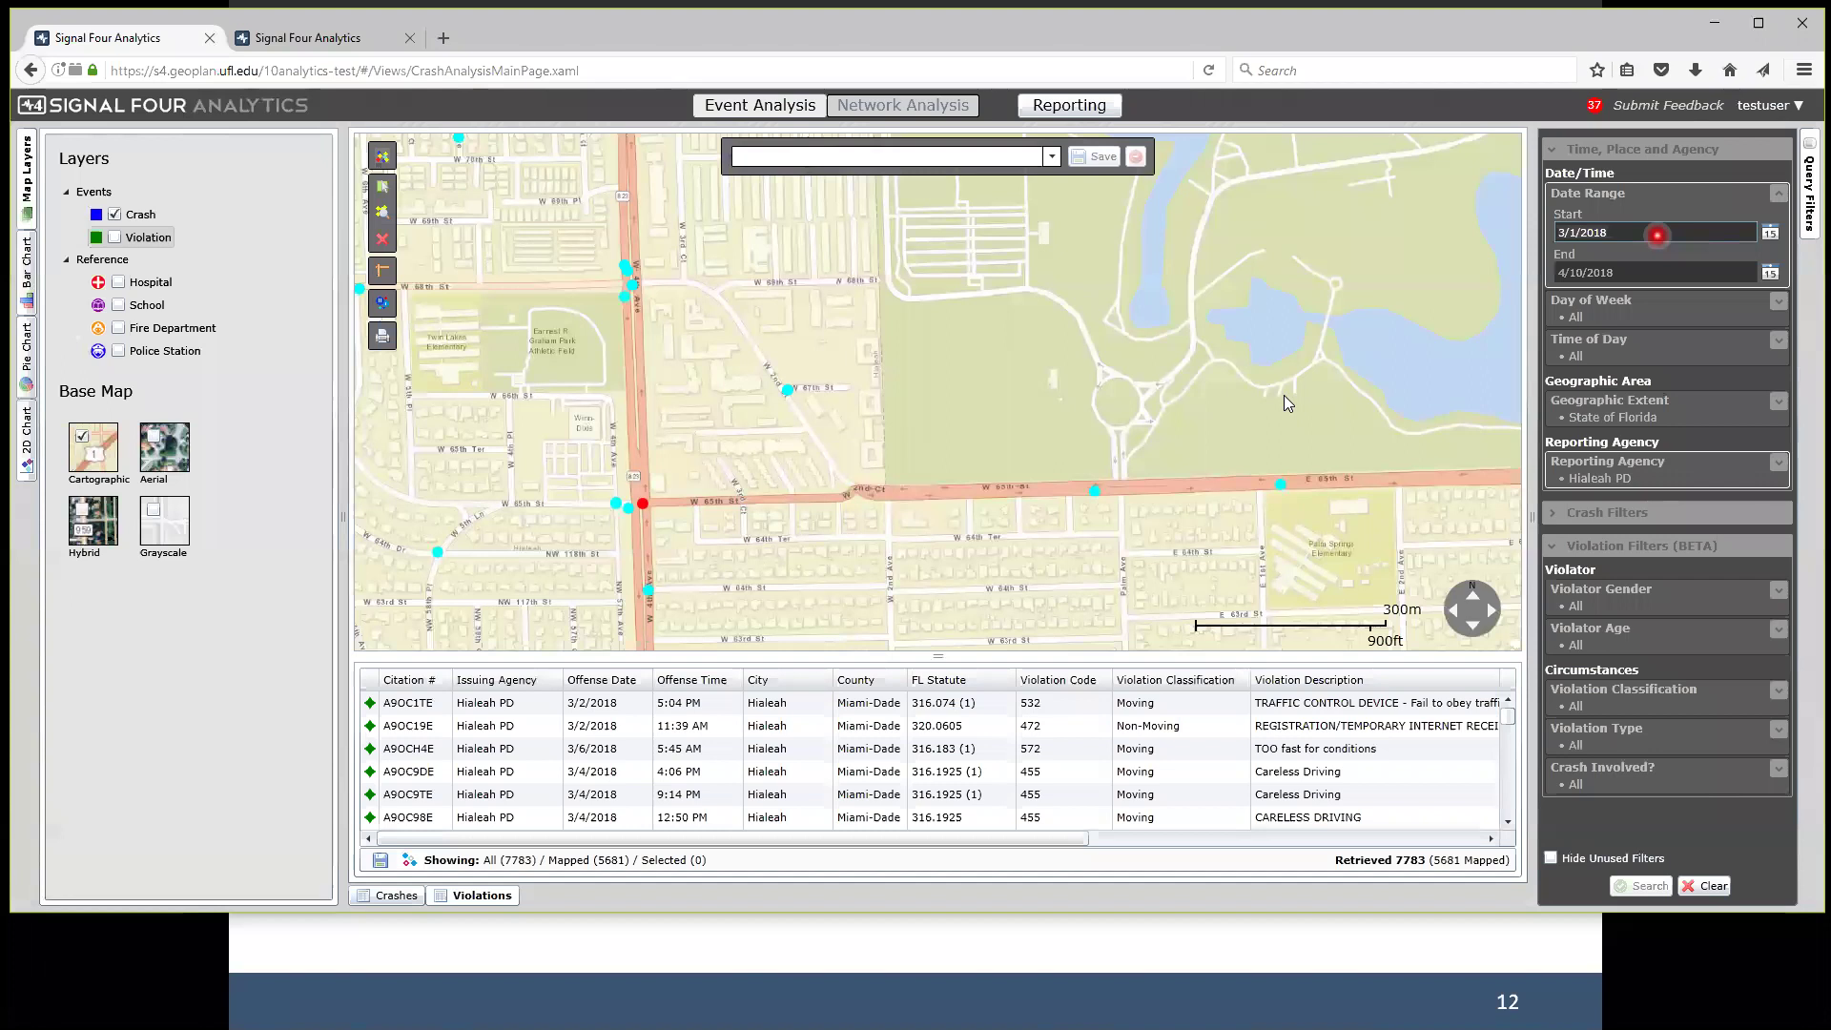
pyautogui.hotkey('ctrl', 'a')
pyautogui.write('1/1/2017')
pyautogui.click(1671, 273)
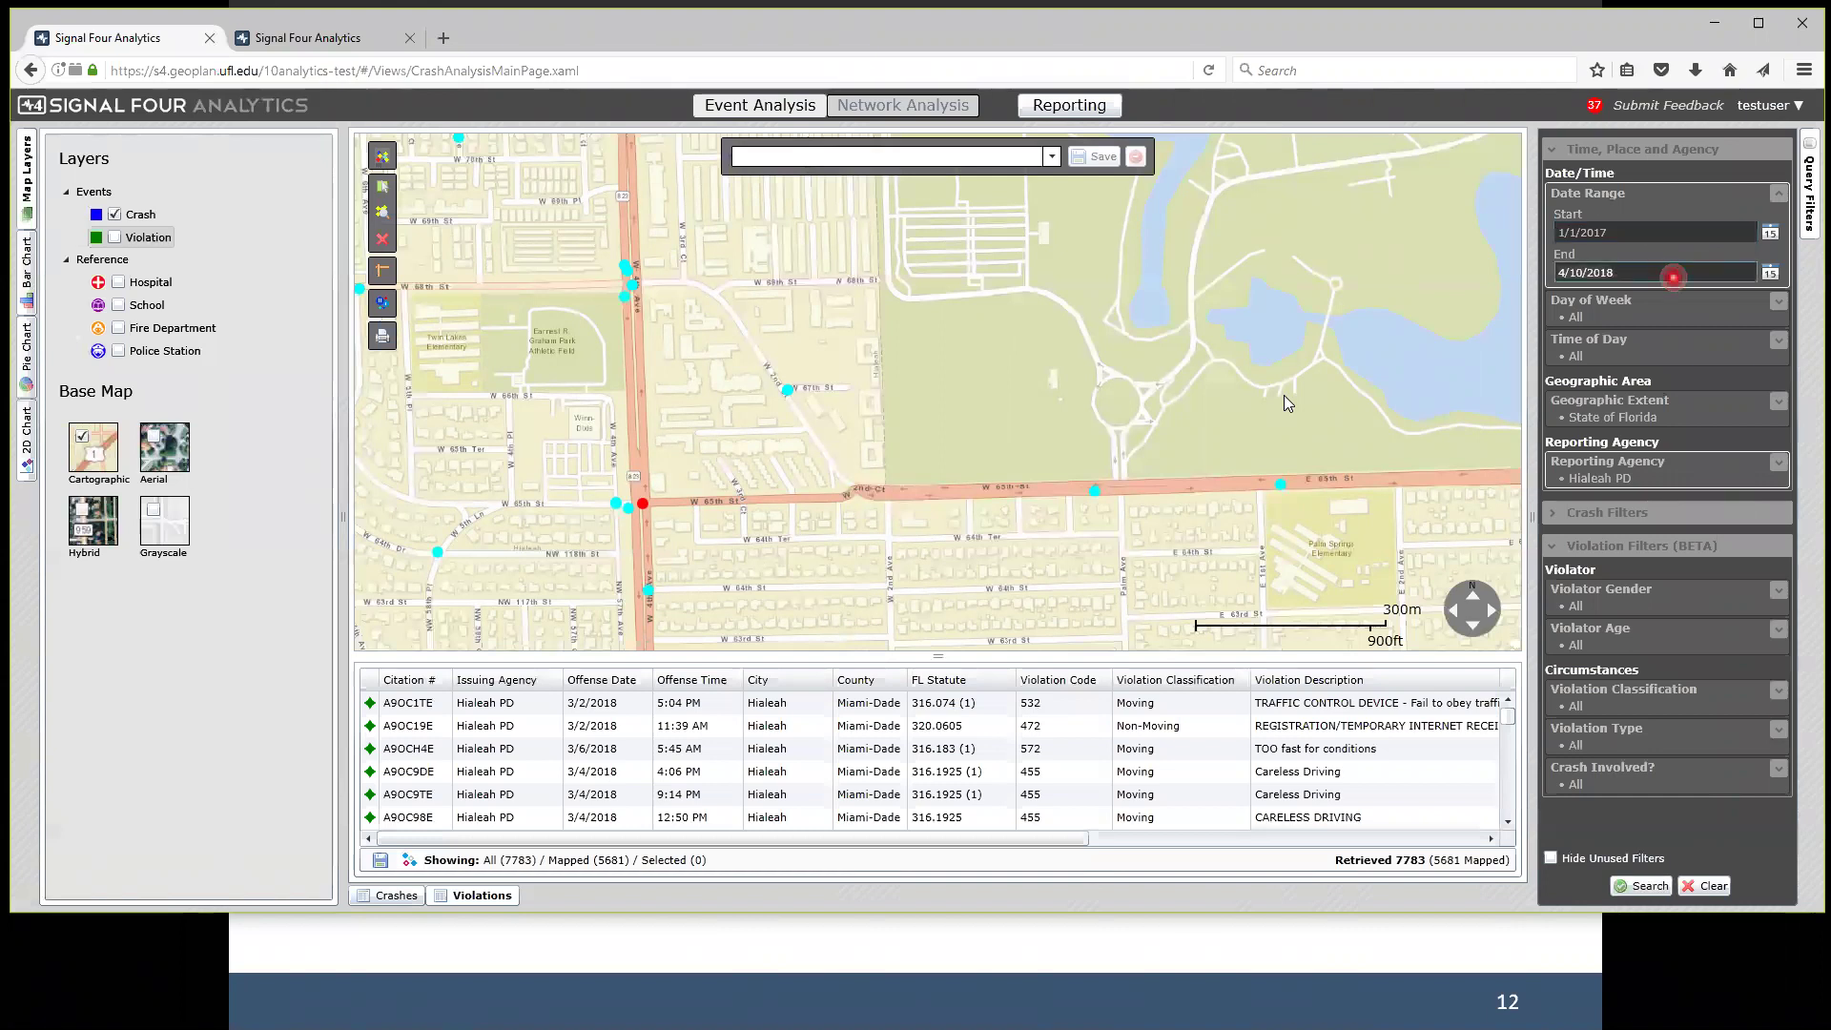
pyautogui.click(1650, 887)
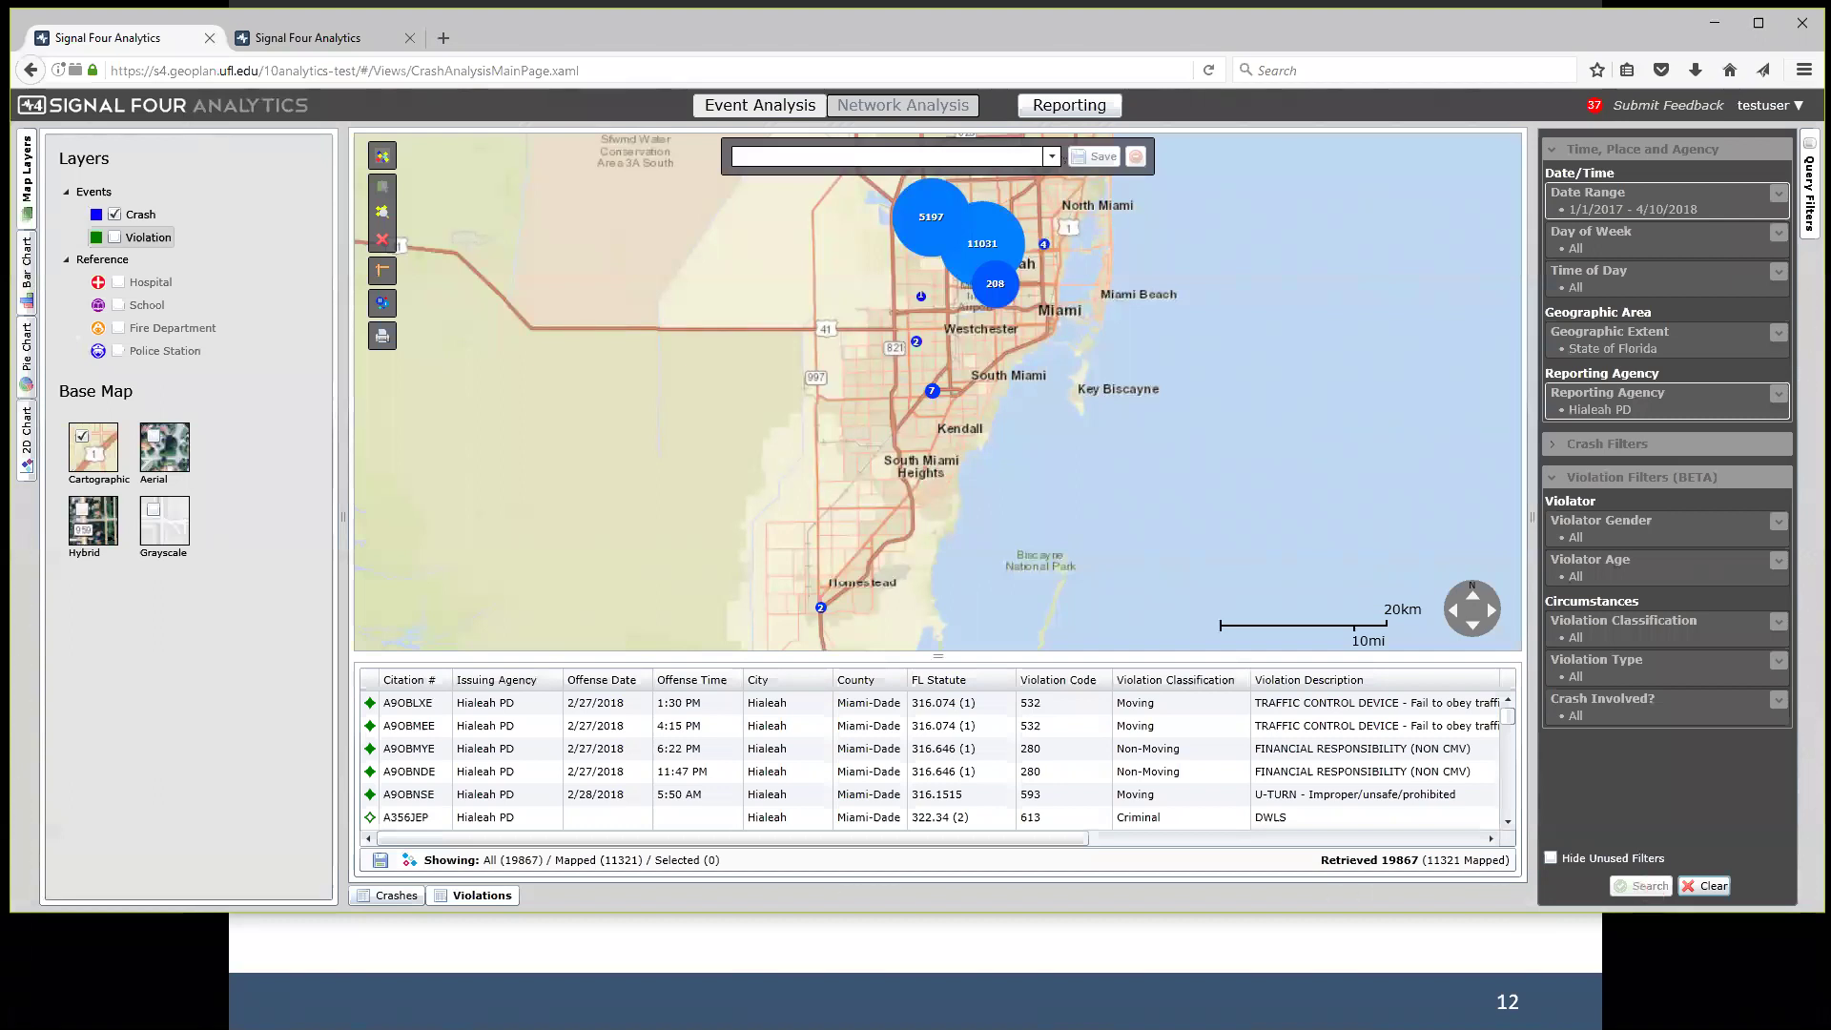
pyautogui.moveTo(1468, 622)
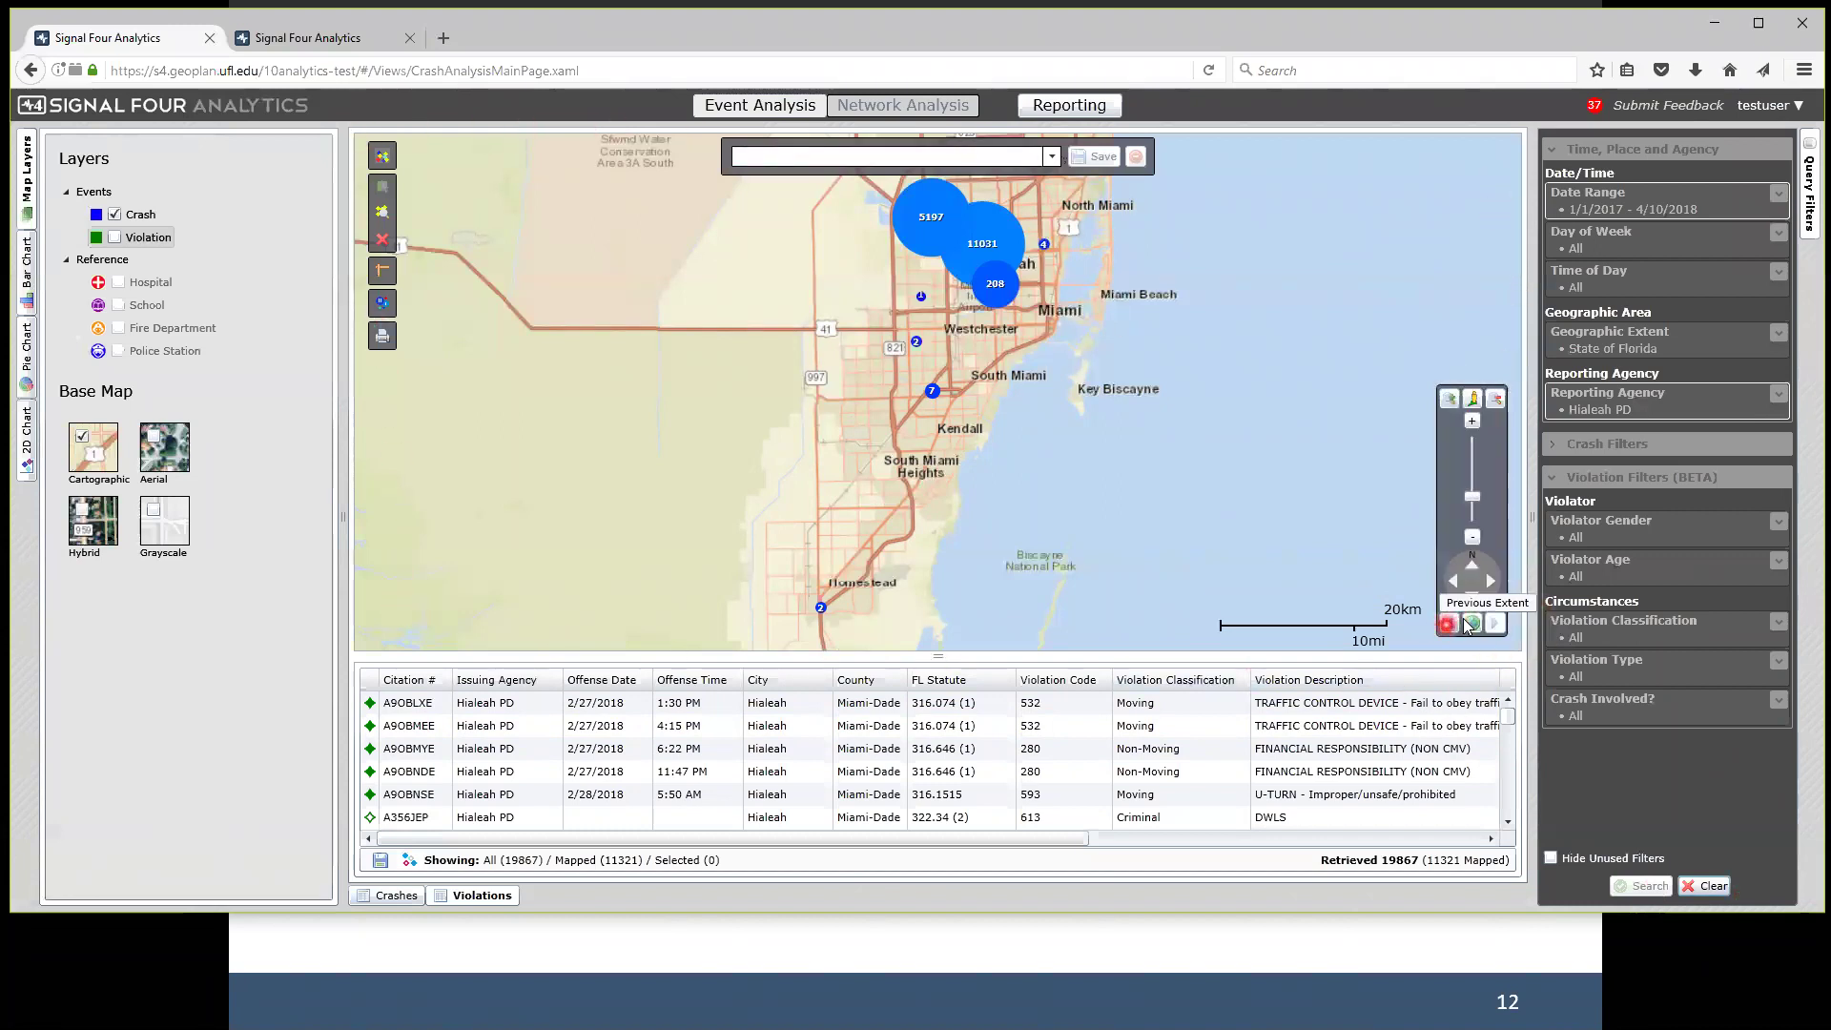
pyautogui.click(1465, 623)
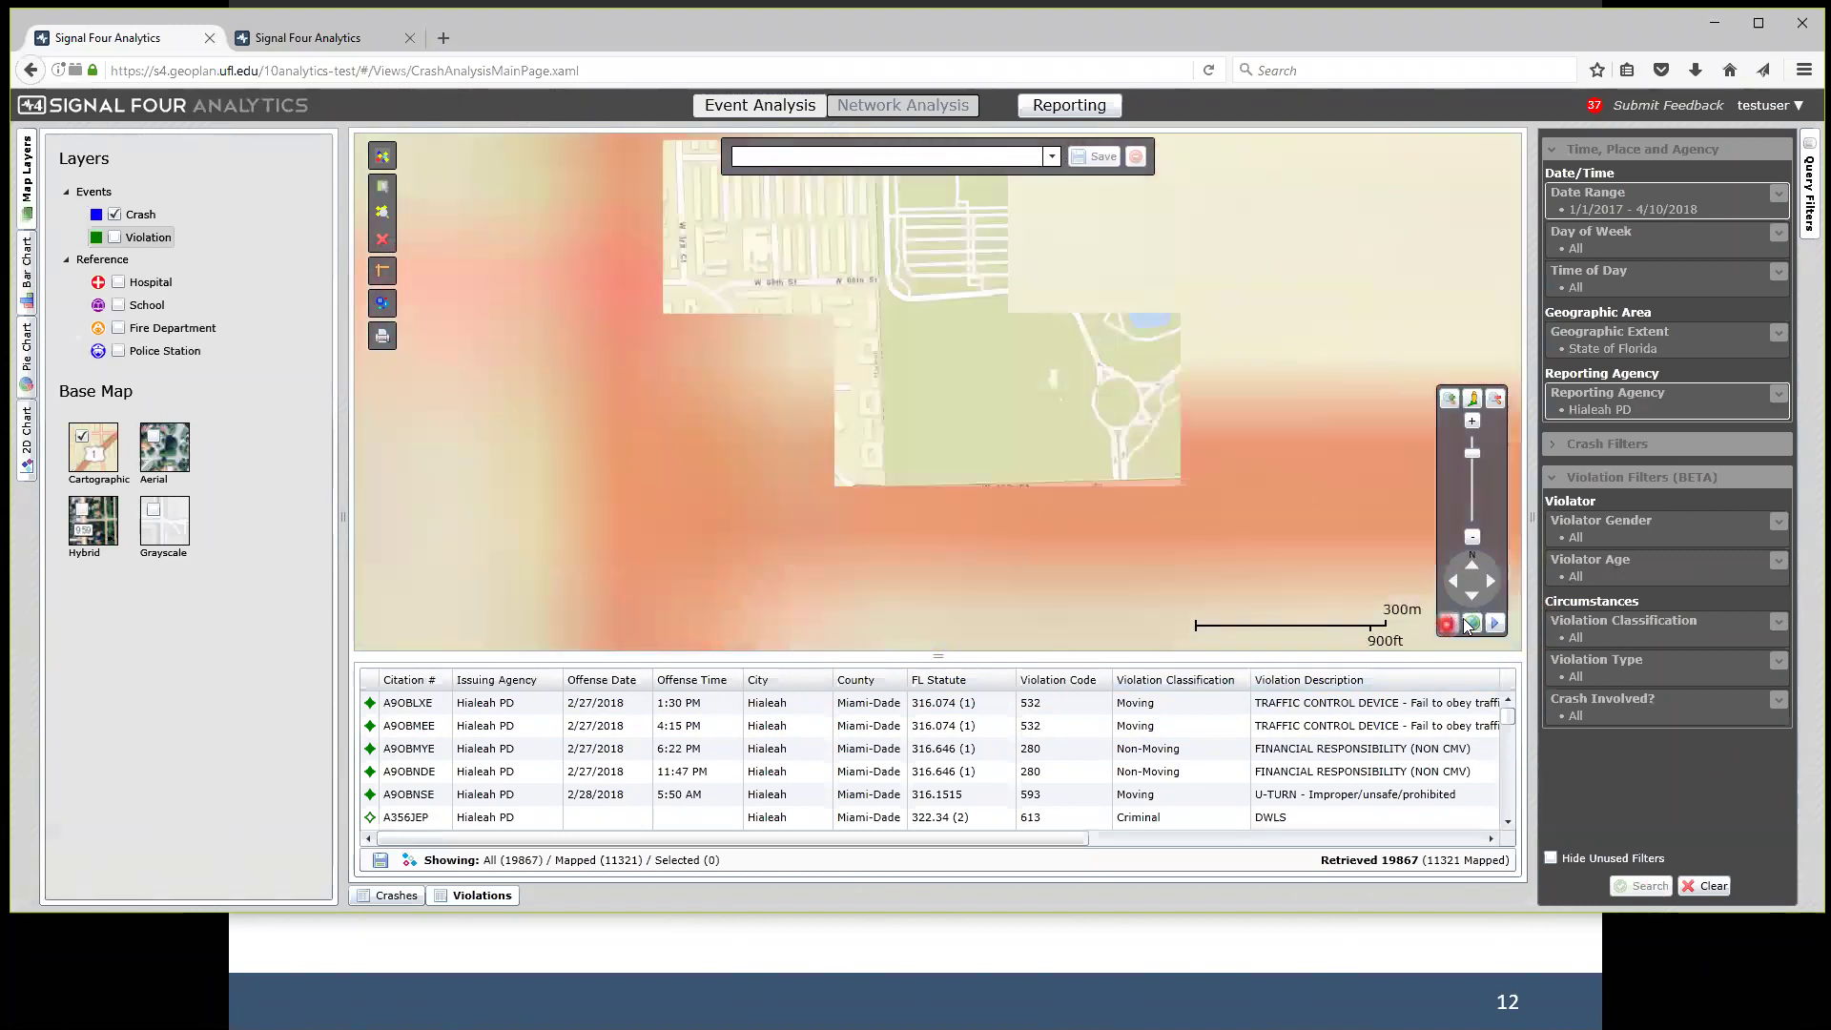
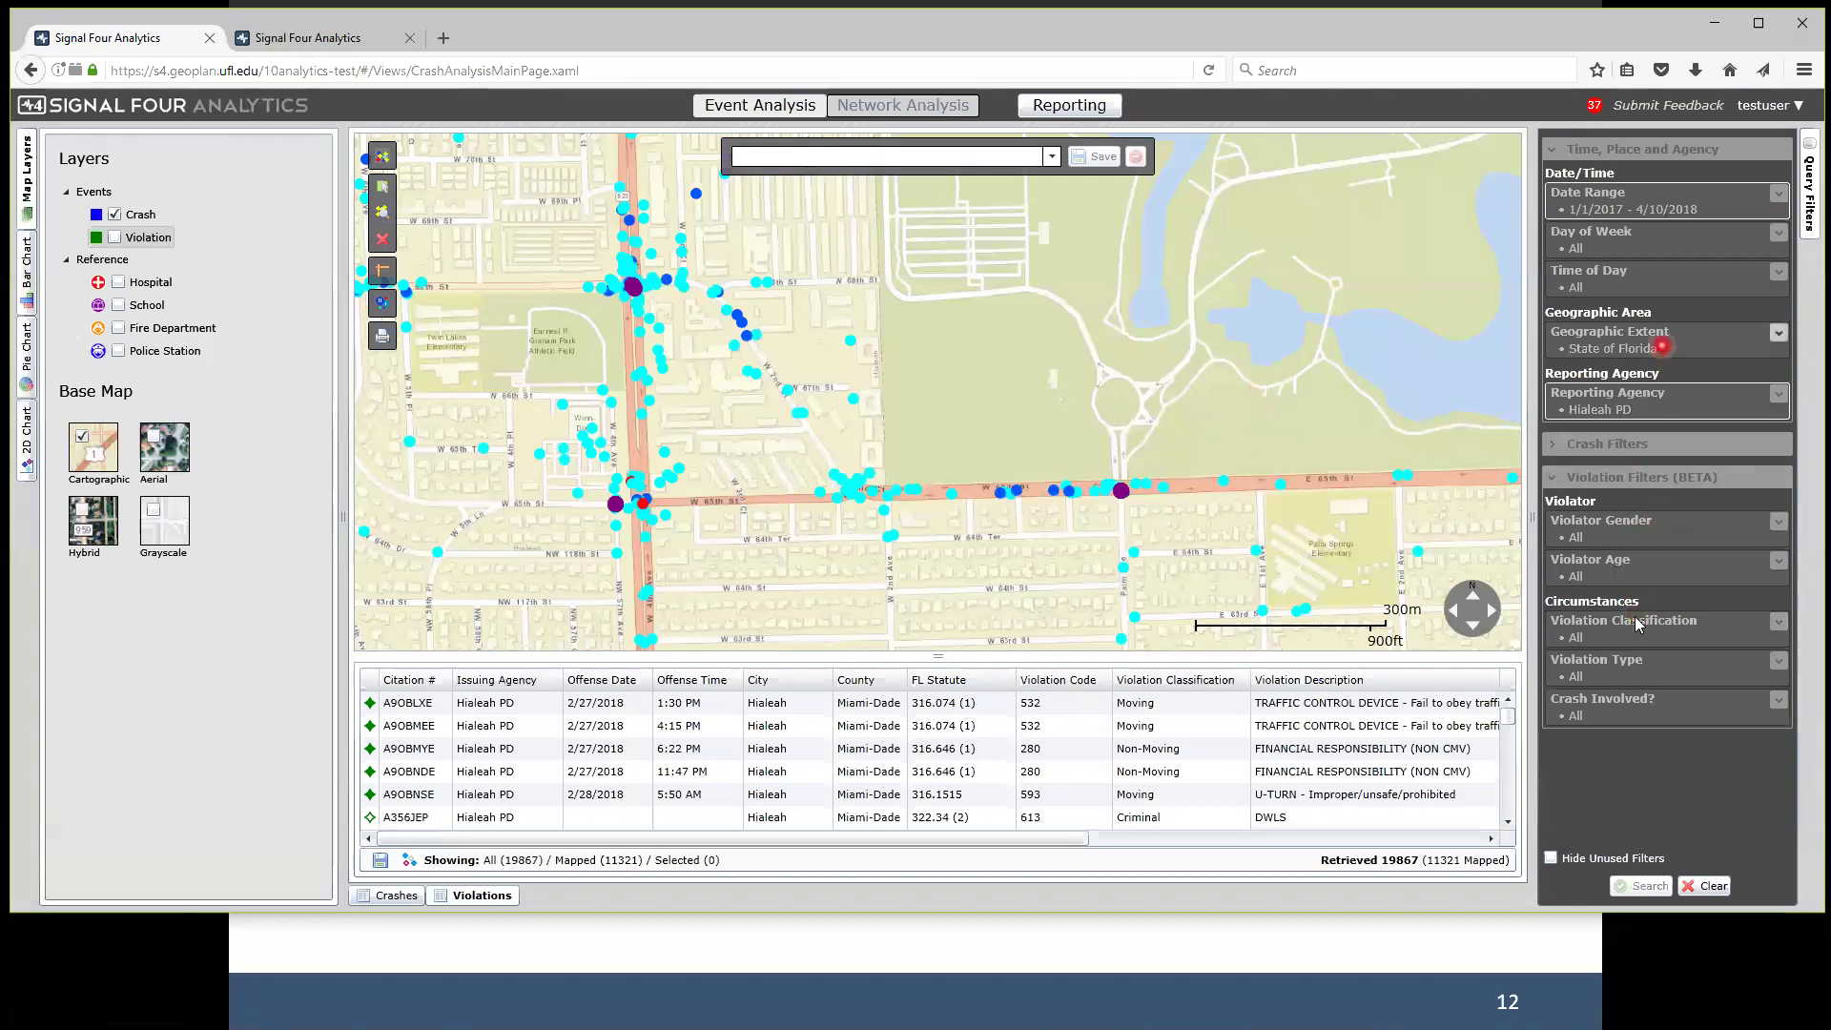
# Set the date range's start to 4/3/2018 and the reporting agency filter to All.
pyautogui.click(1778, 193)
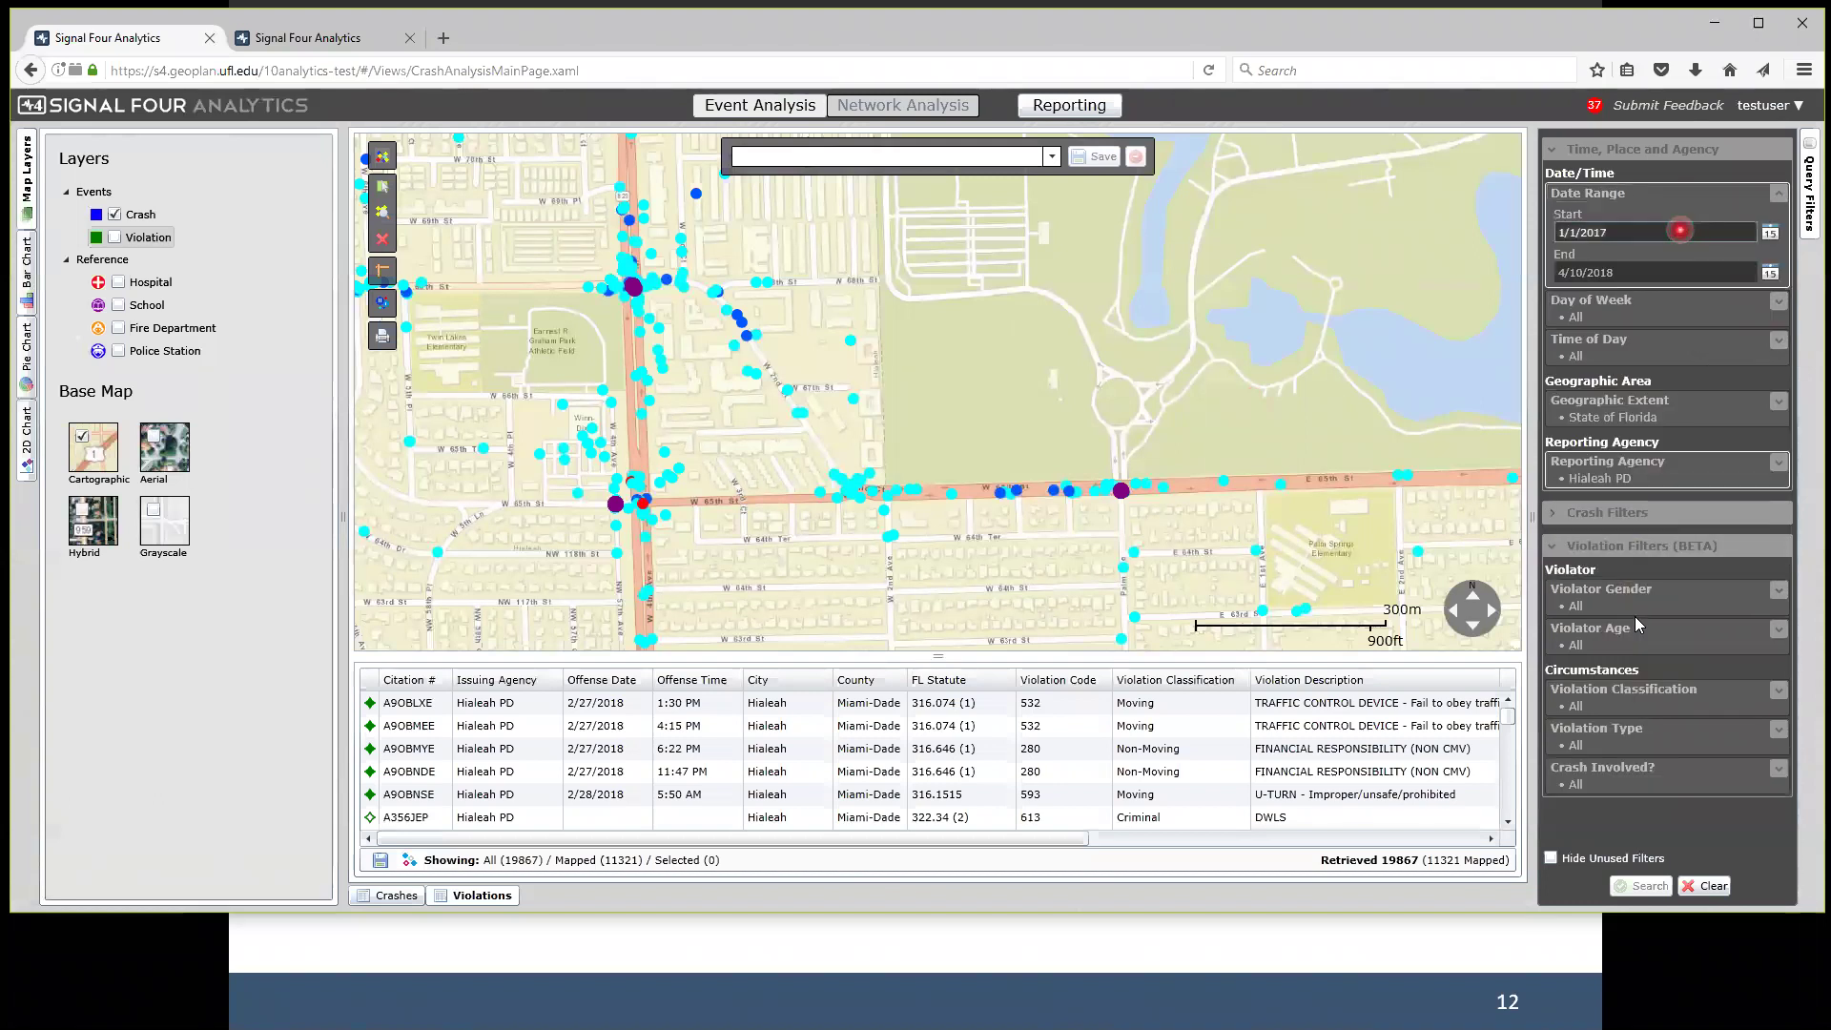
pyautogui.tripleClick(1680, 230)
pyautogui.write('4/3/2018')
pyautogui.click(1688, 277)
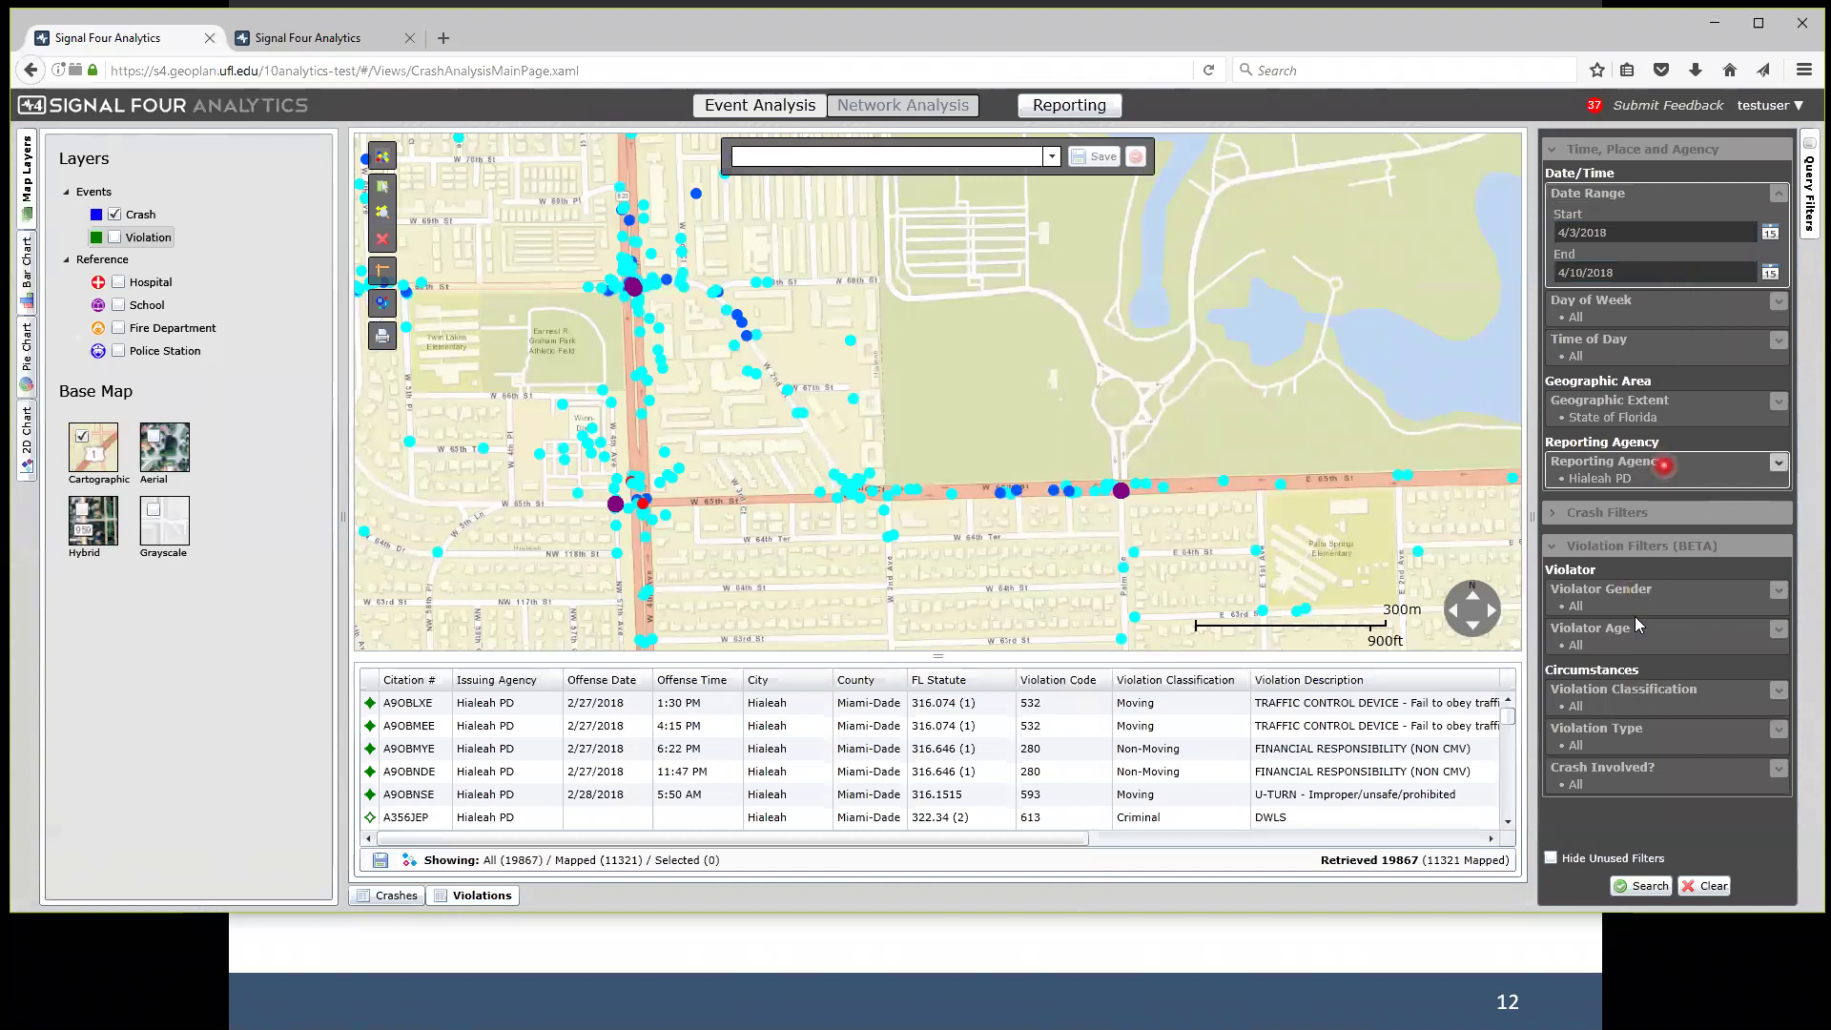
pyautogui.click(1664, 467)
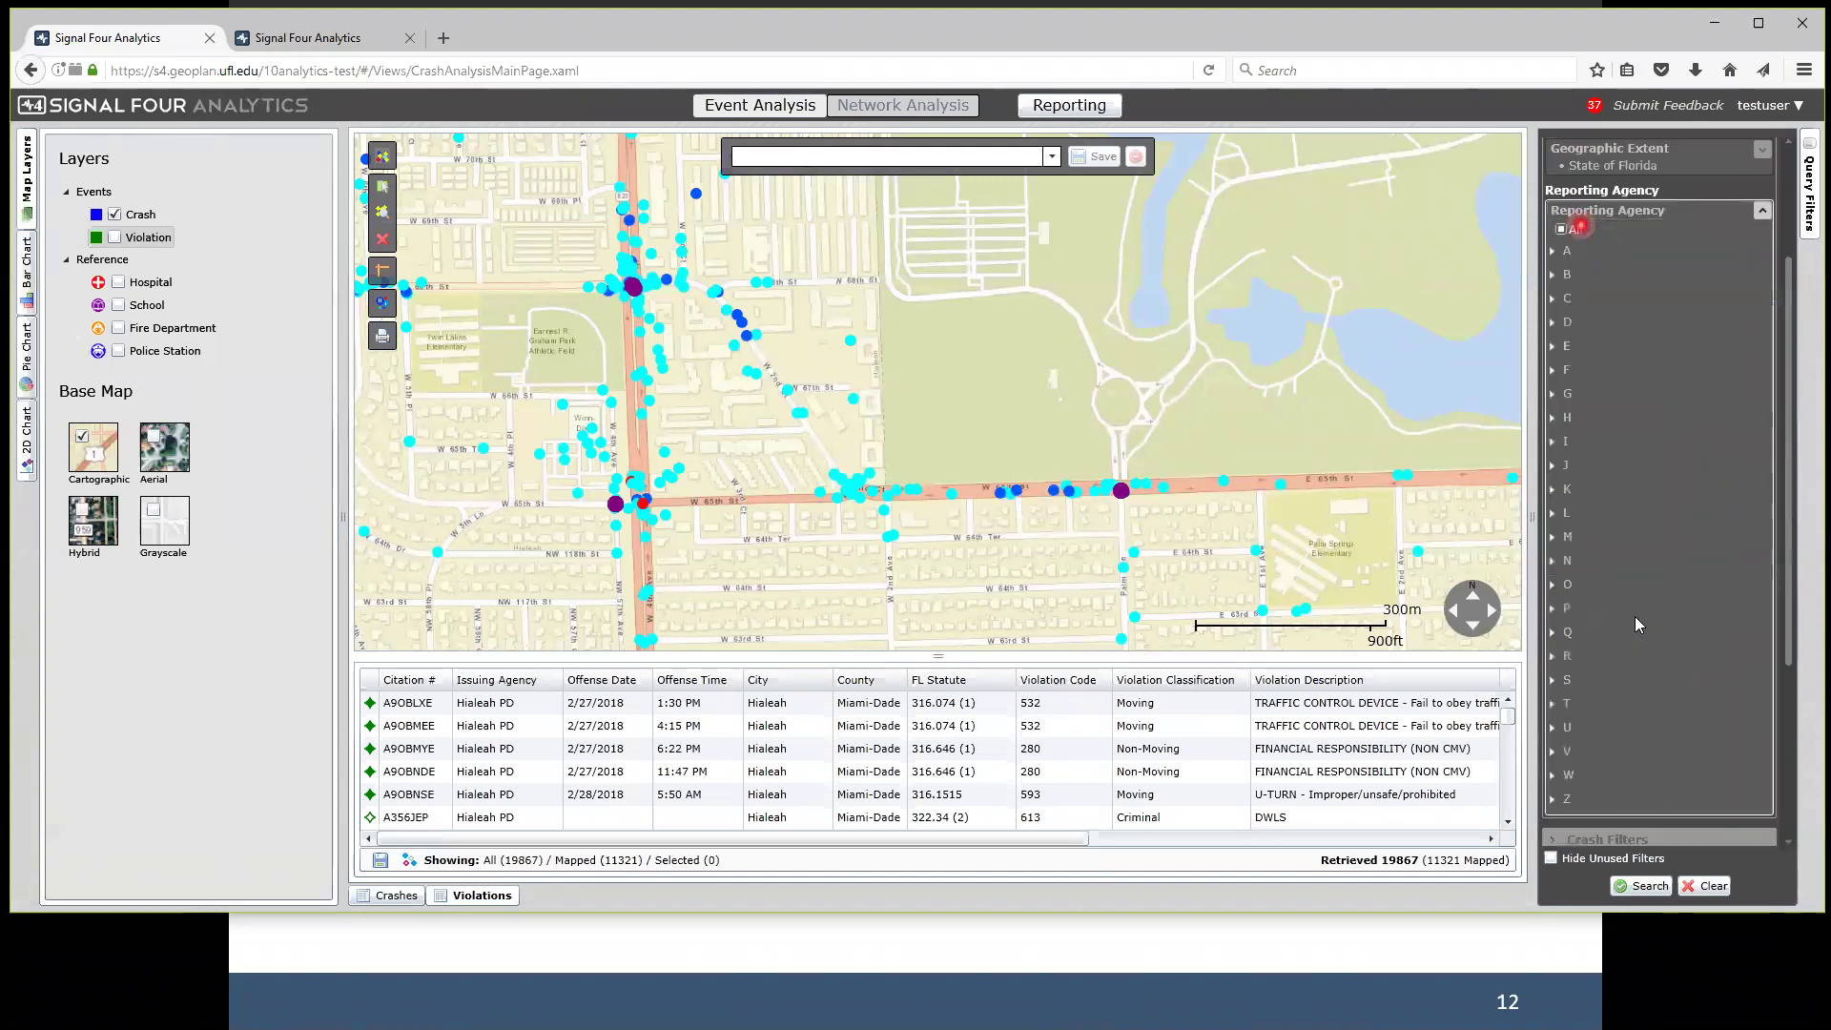
pyautogui.click(1760, 211)
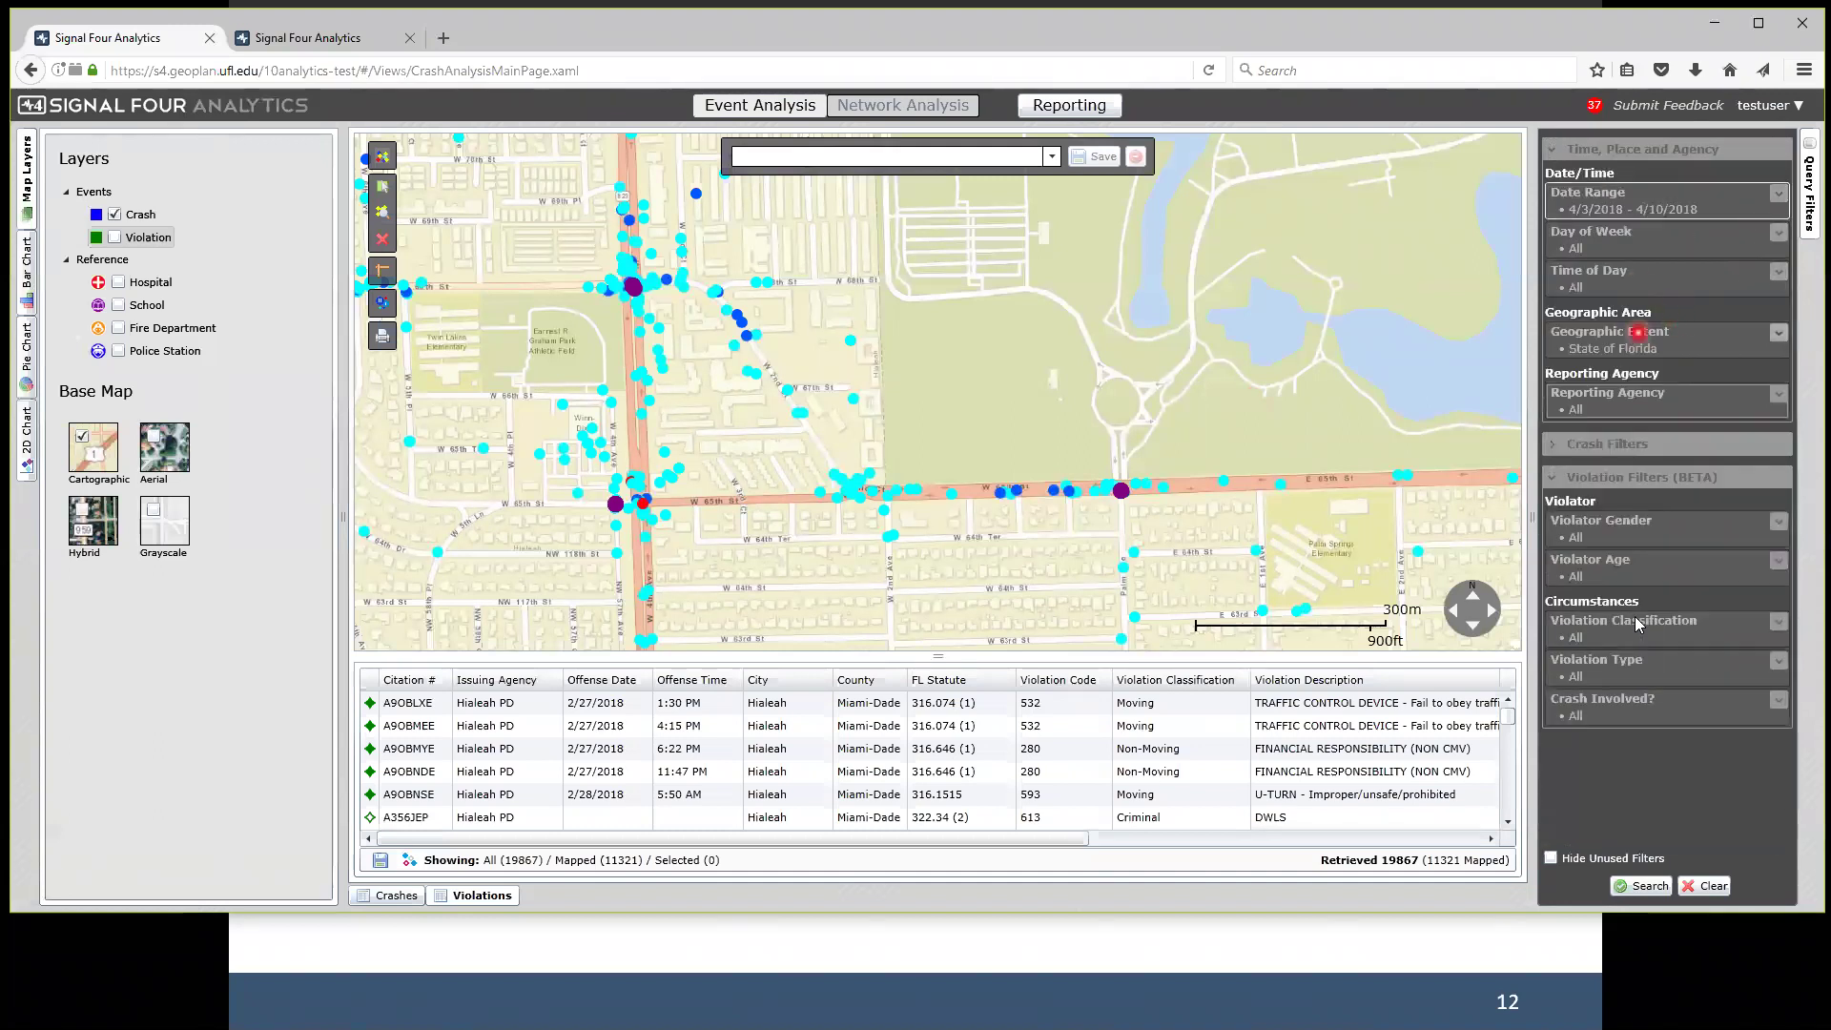
# Limit the geographic extent by county to Miami-Dade - All.
pyautogui.click(1639, 344)
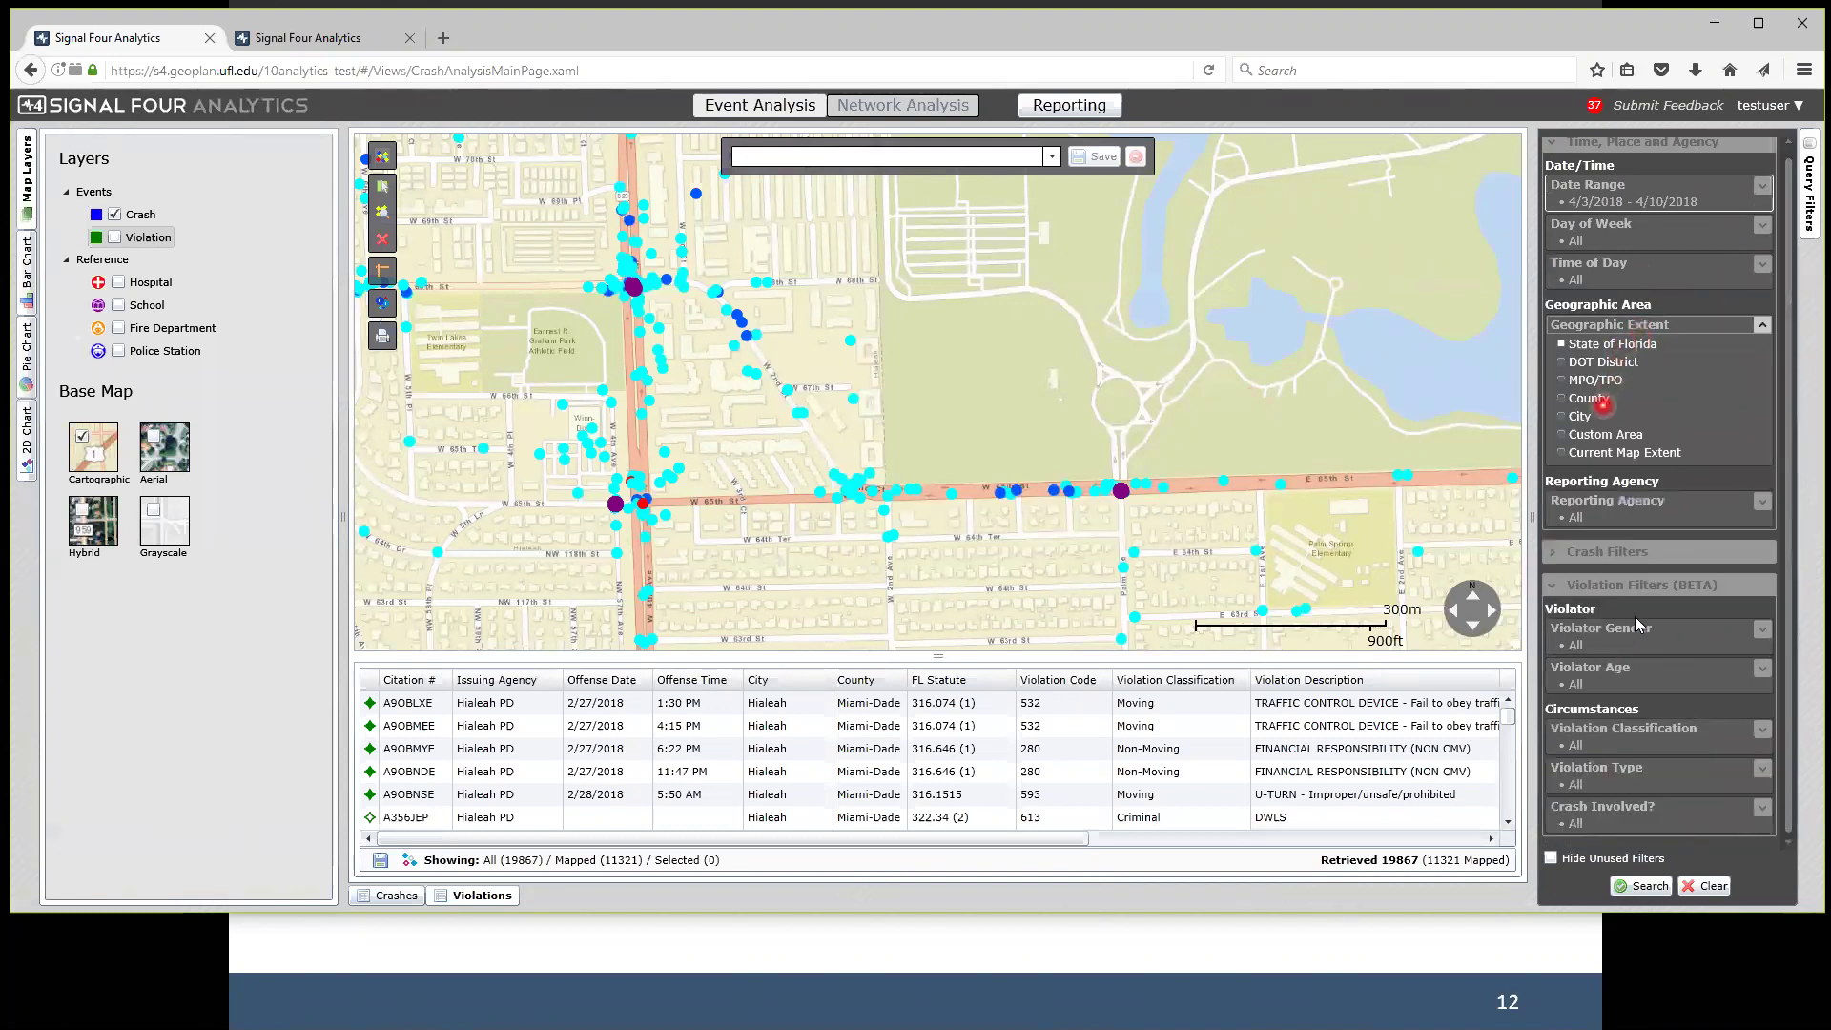
pyautogui.click(1606, 406)
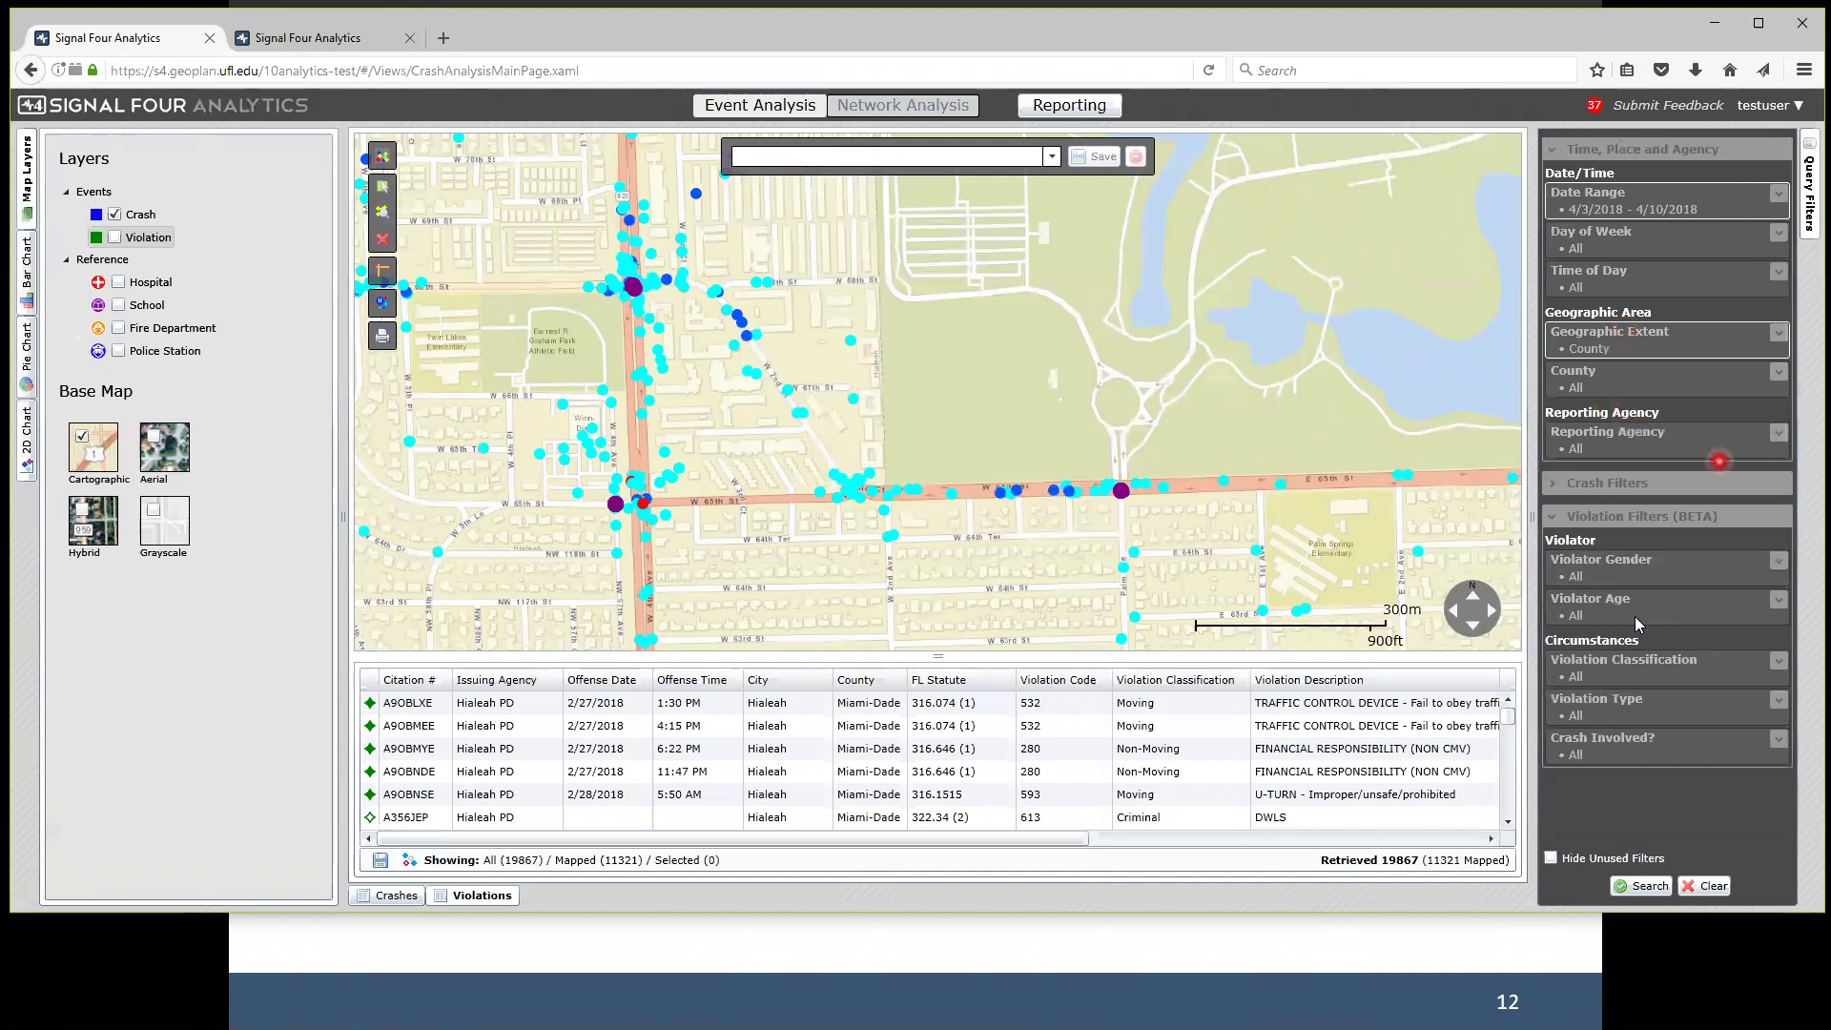
pyautogui.click(1621, 372)
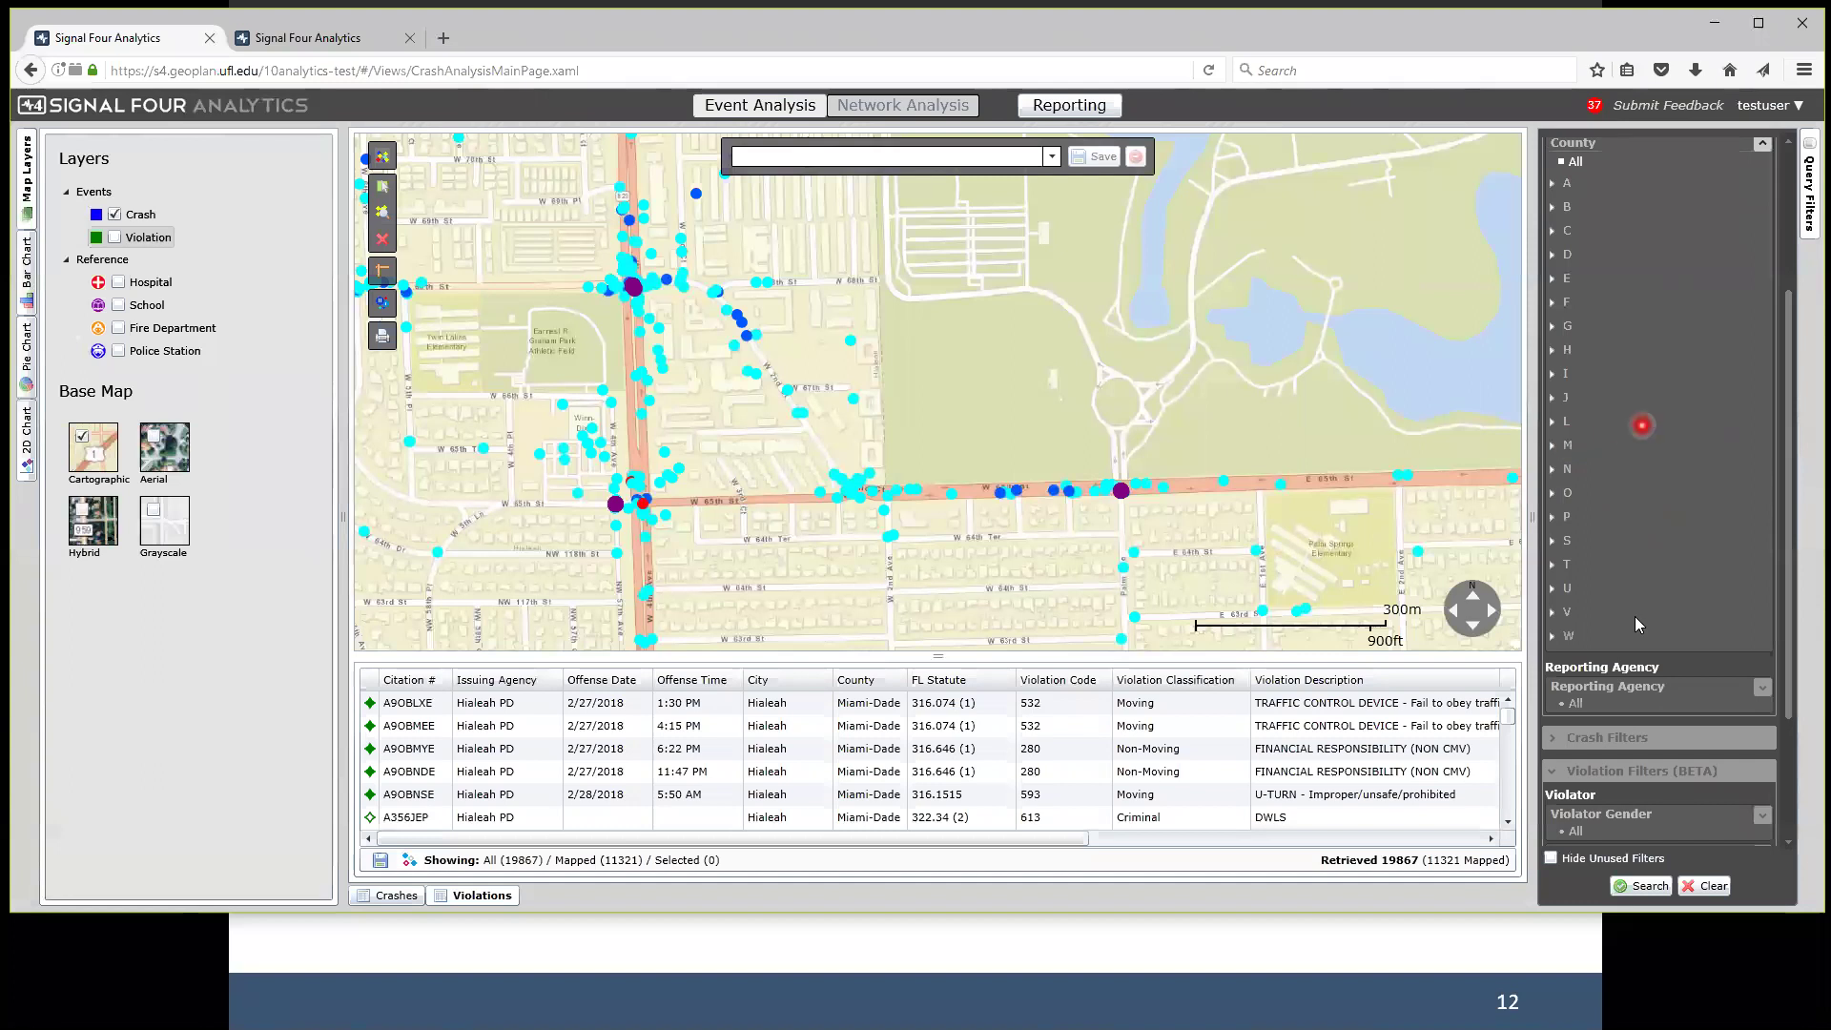
pyautogui.click(1562, 445)
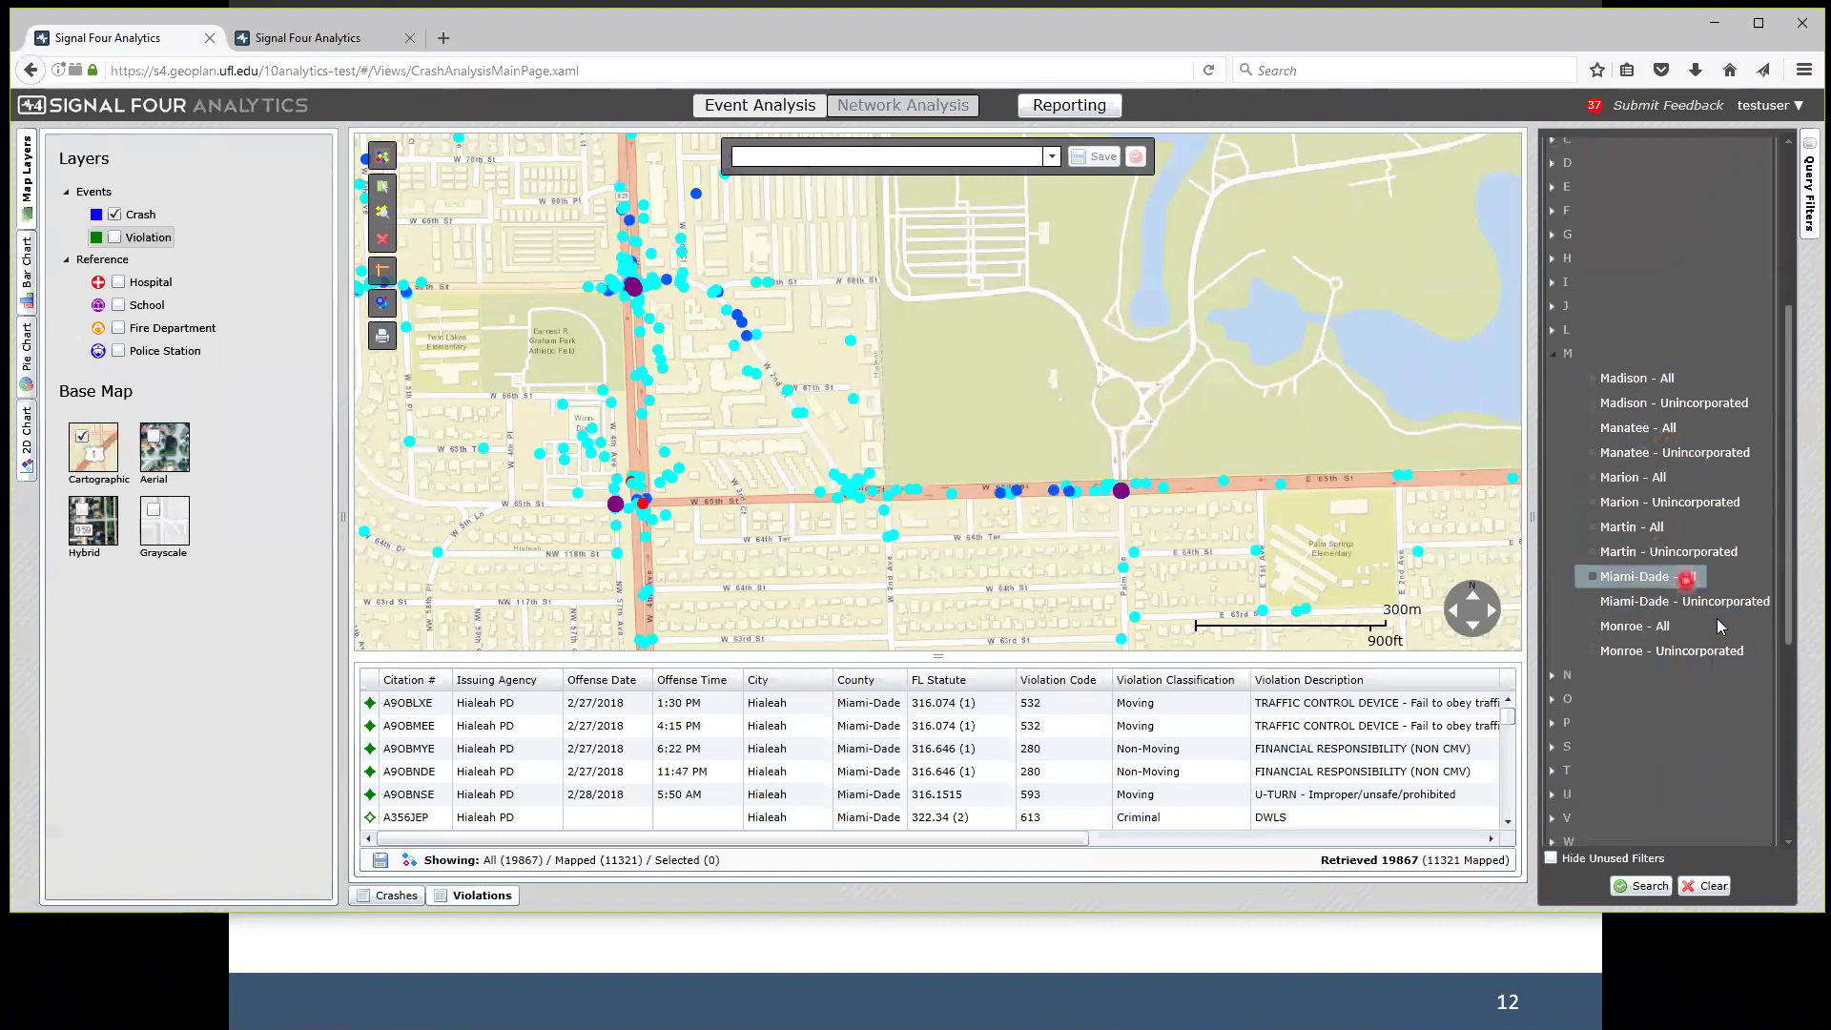
pyautogui.click(1689, 576)
pyautogui.scroll(2, 1745, 341)
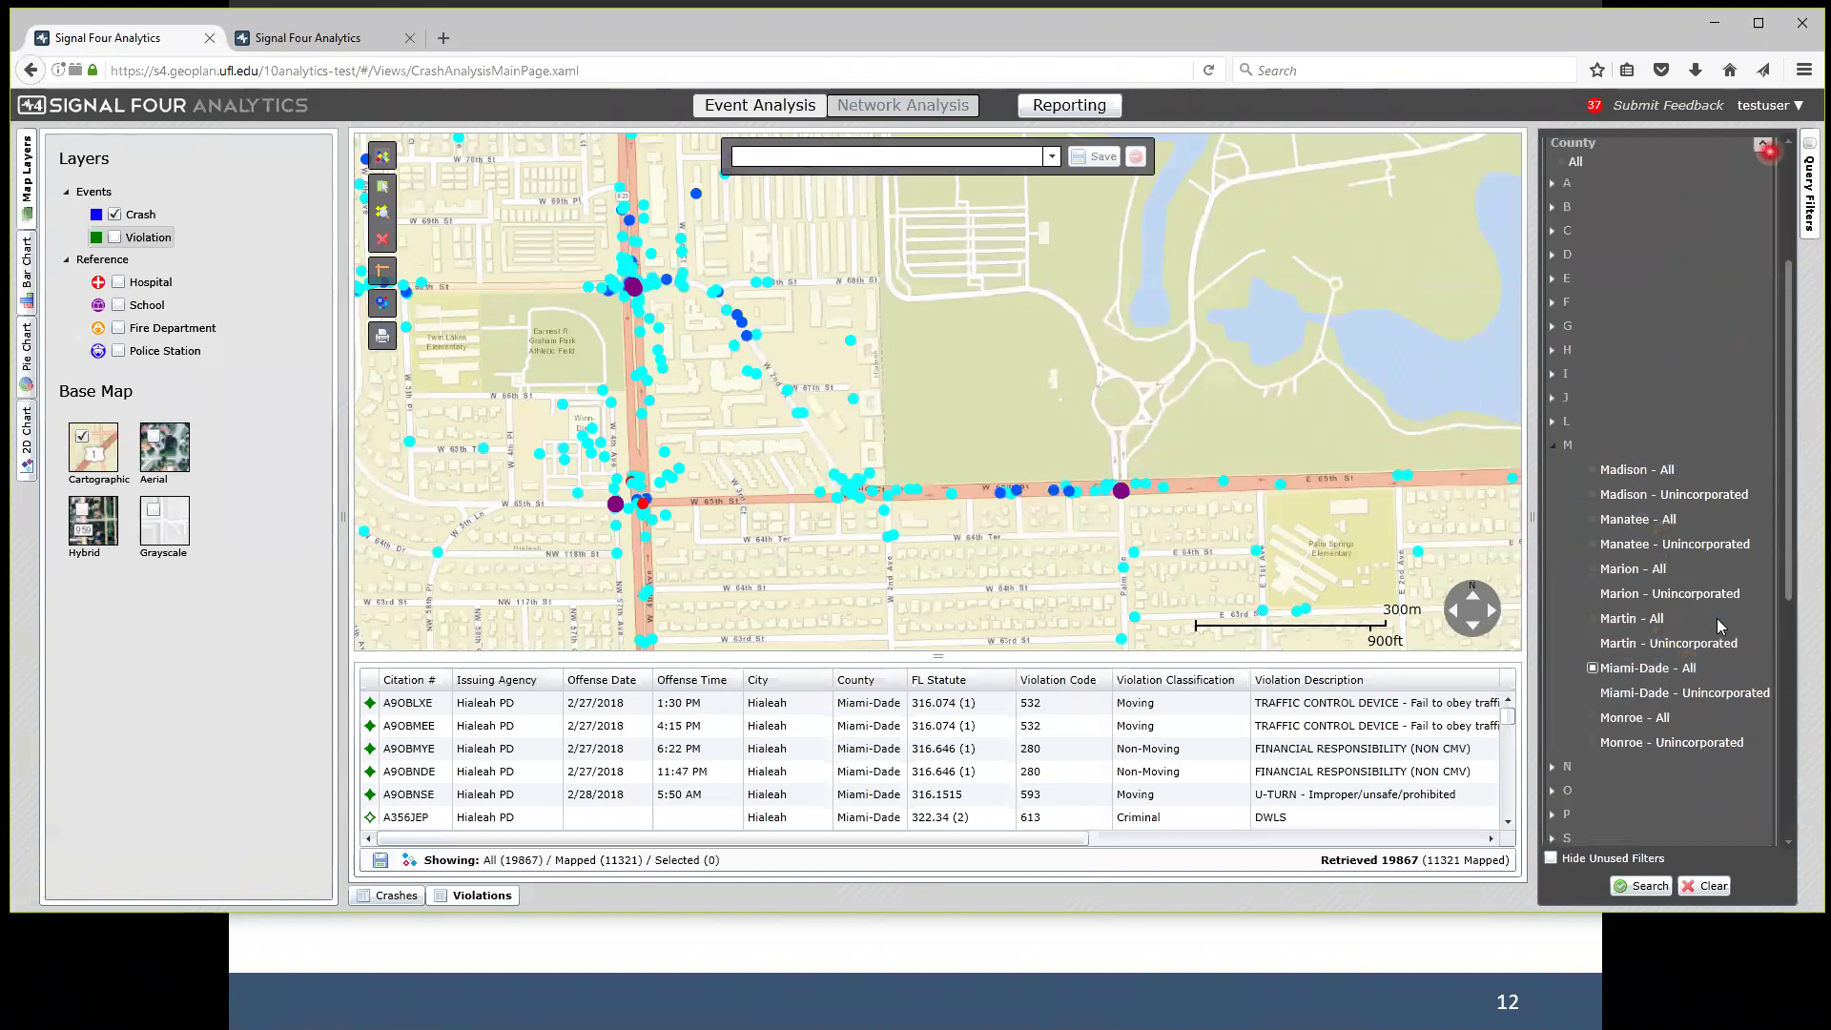
pyautogui.click(1763, 144)
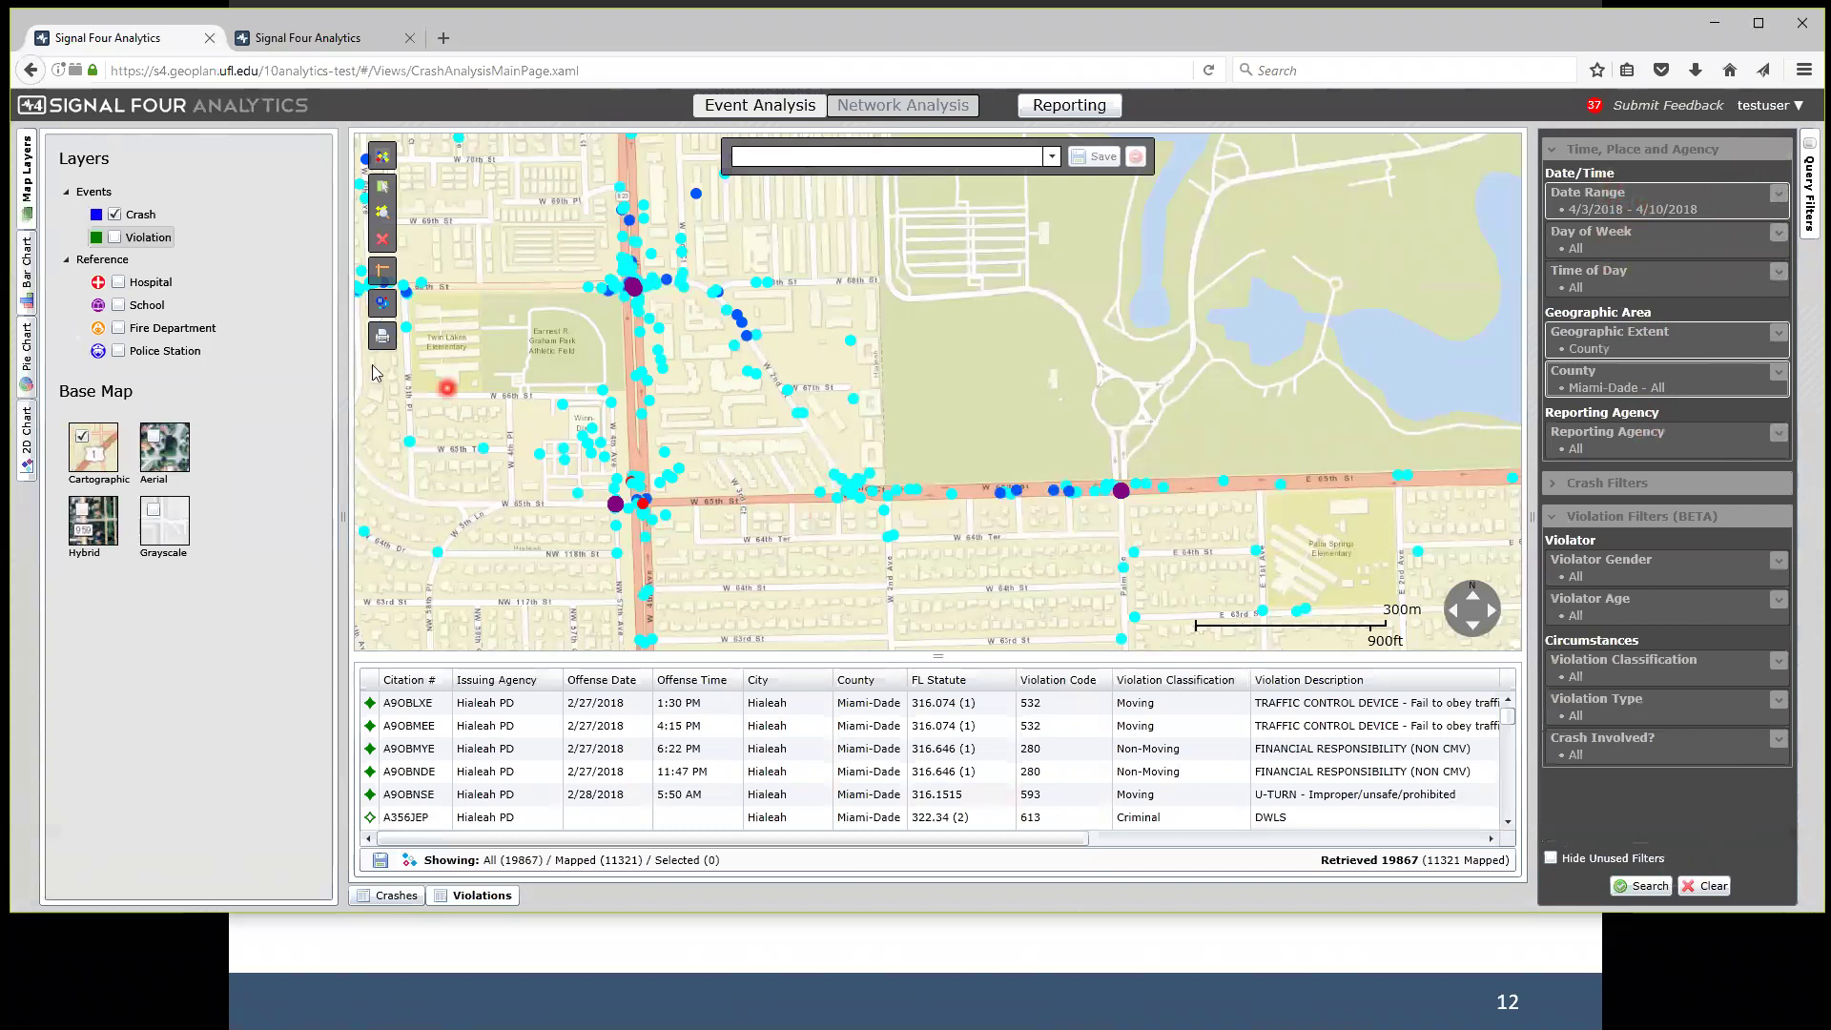
# Run the search and display the Violation layer together with the Crash layer on the map.
pyautogui.click(1642, 887)
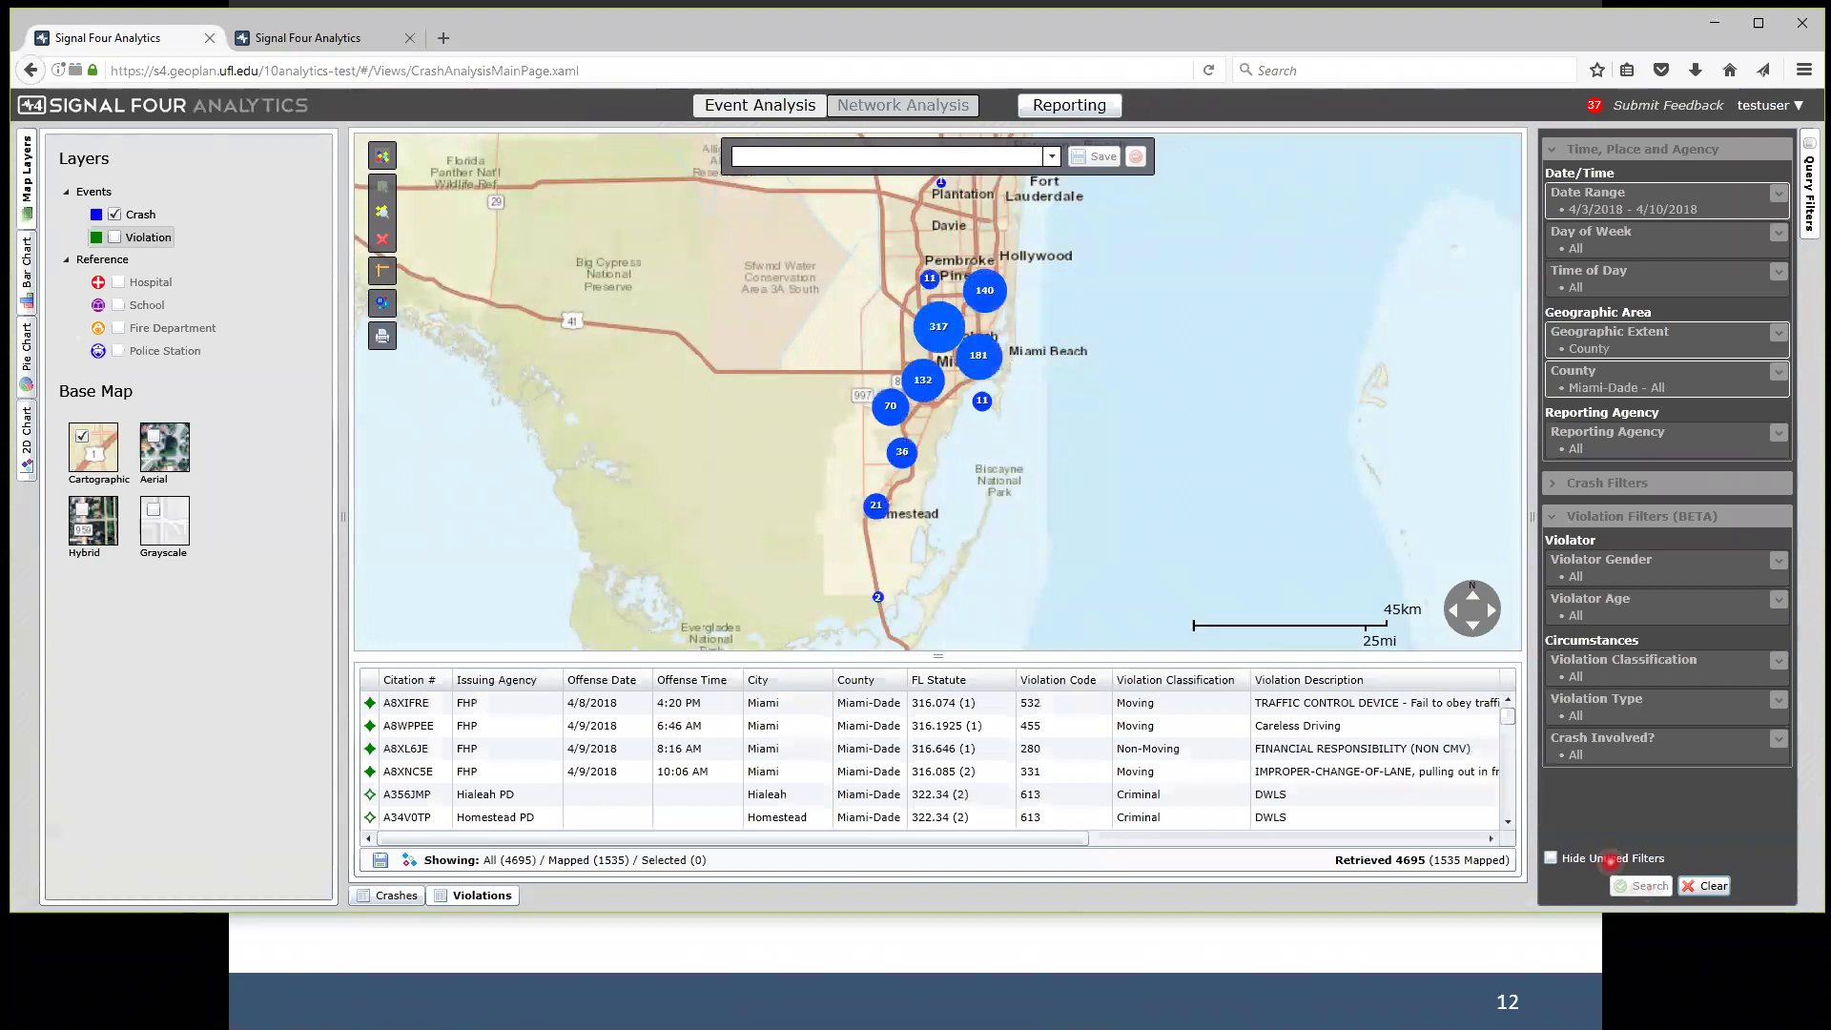
pyautogui.moveTo(1157, 462); pyautogui.dragTo(1142, 498)
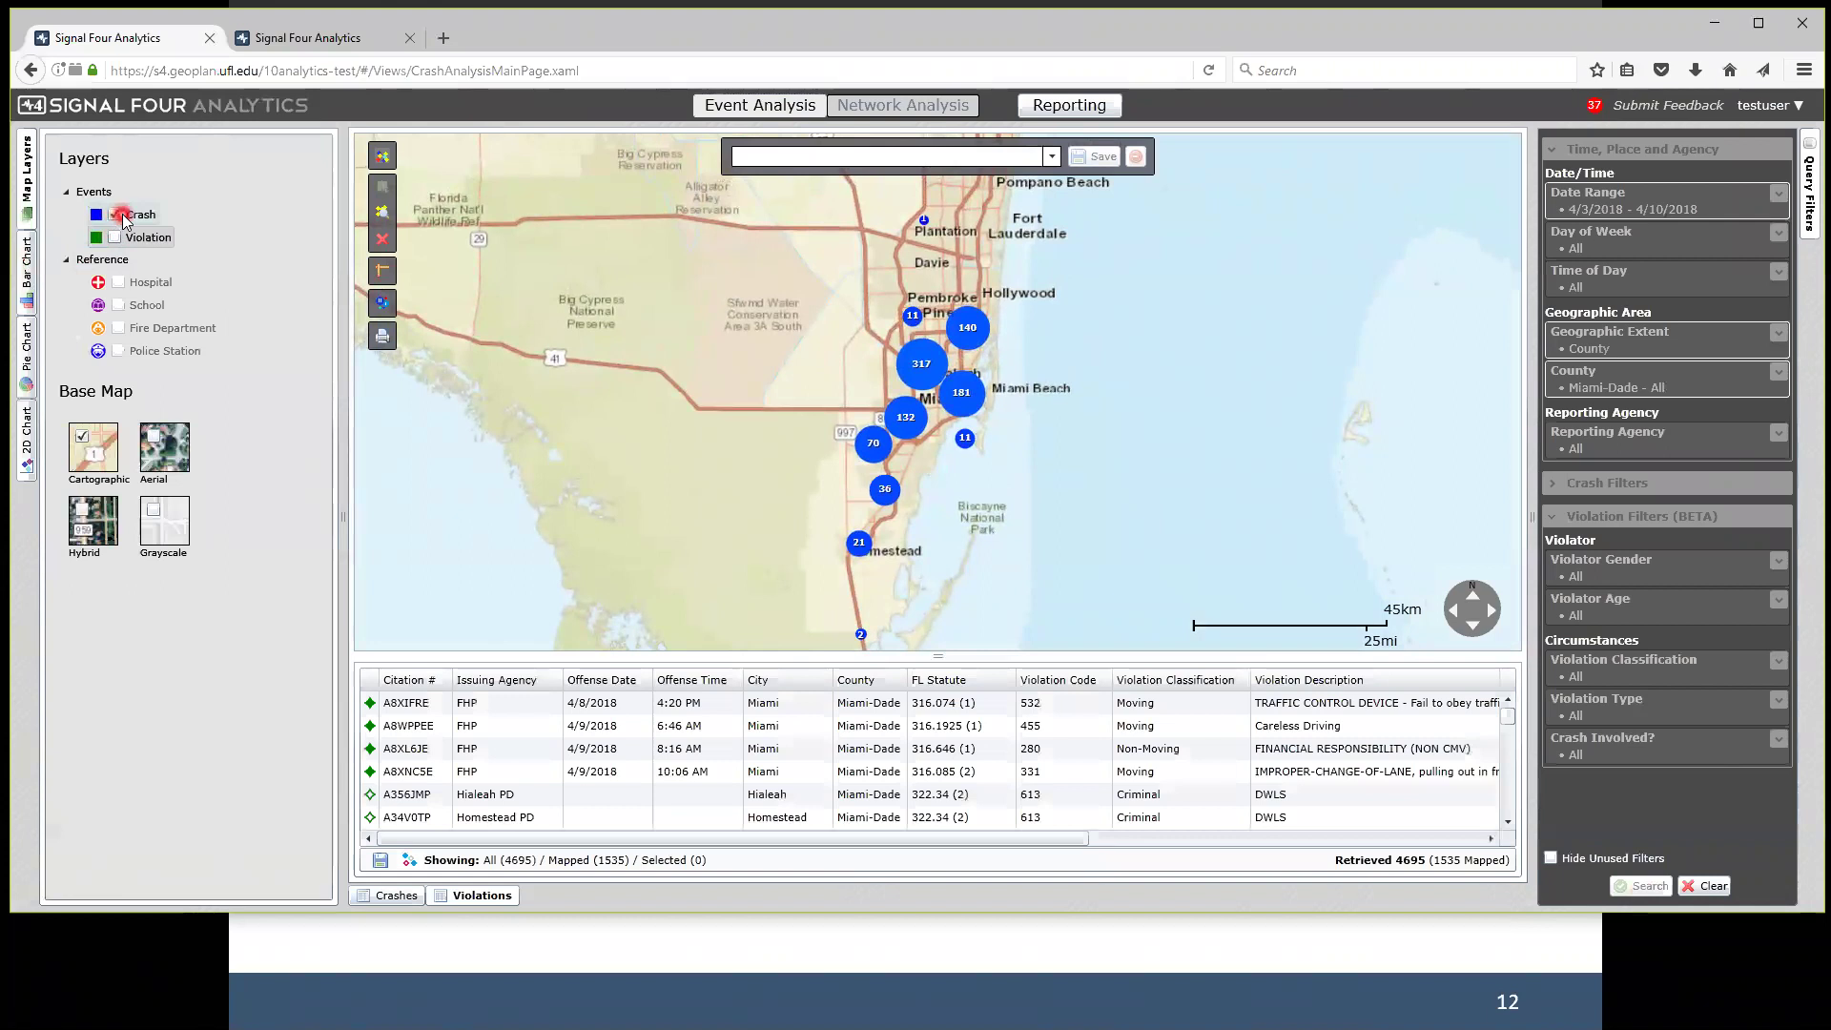
pyautogui.click(116, 238)
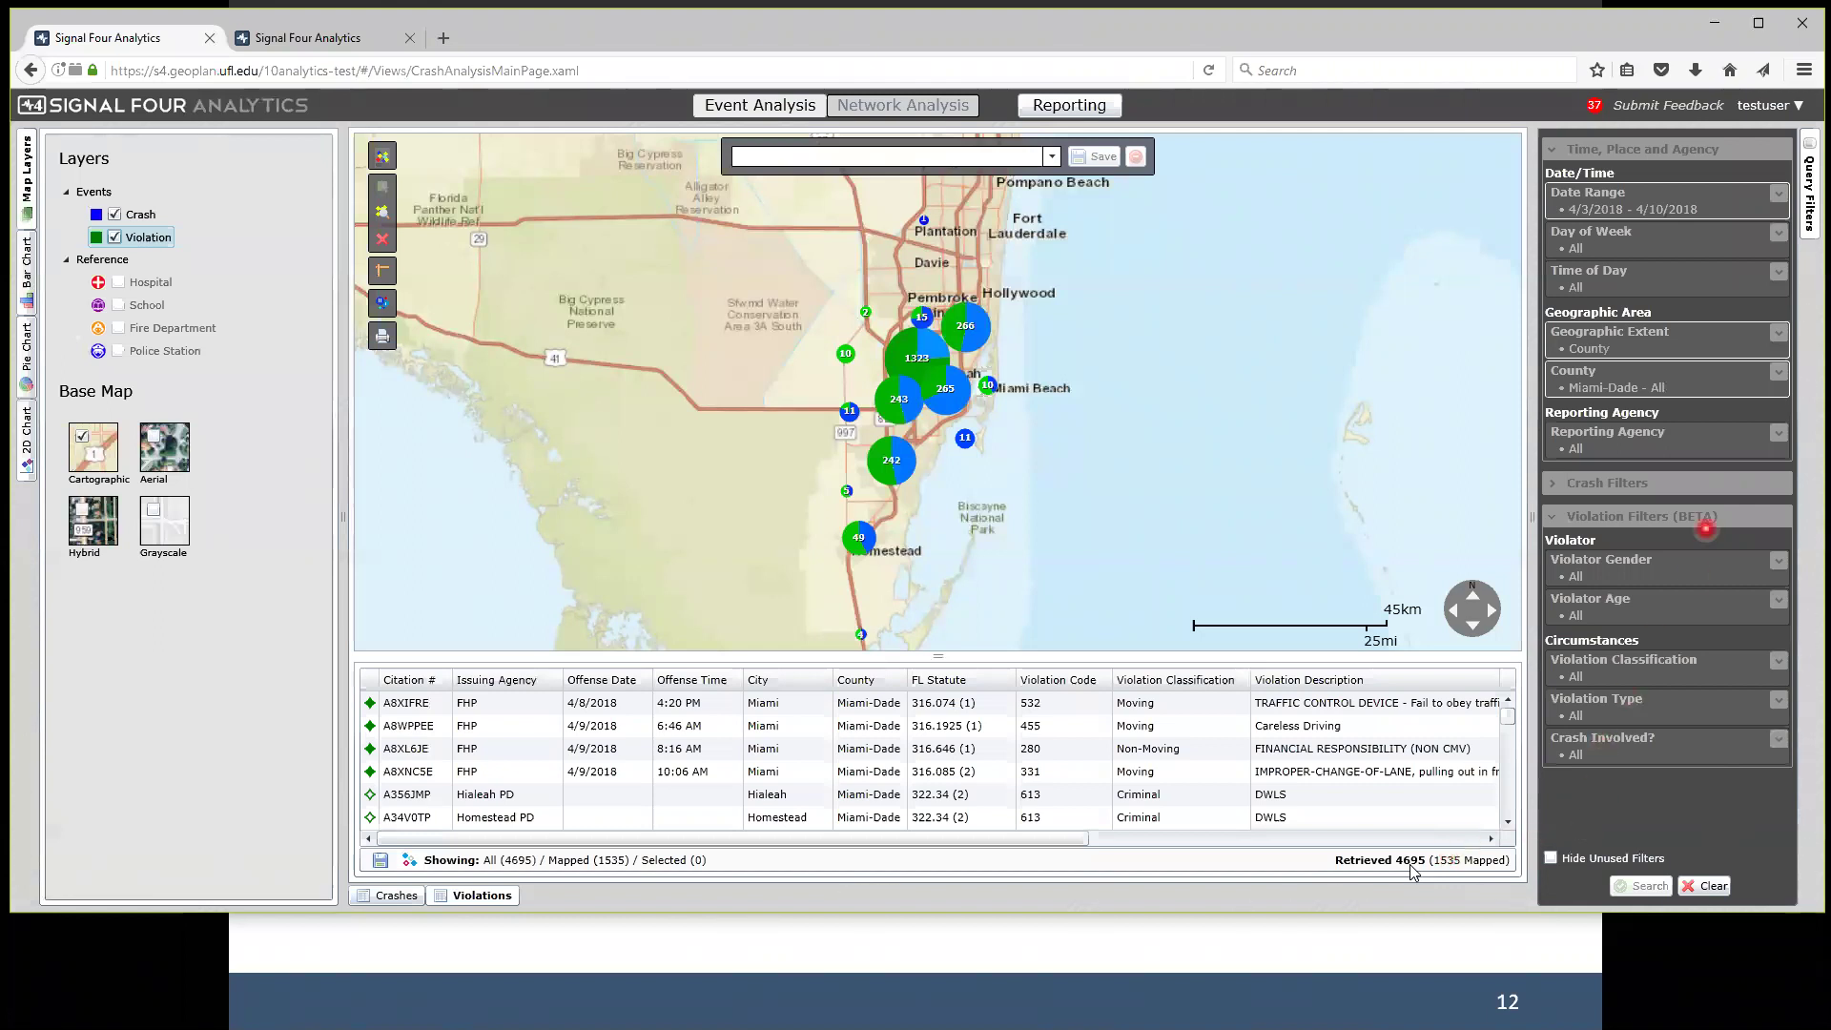
pyautogui.click(1780, 373)
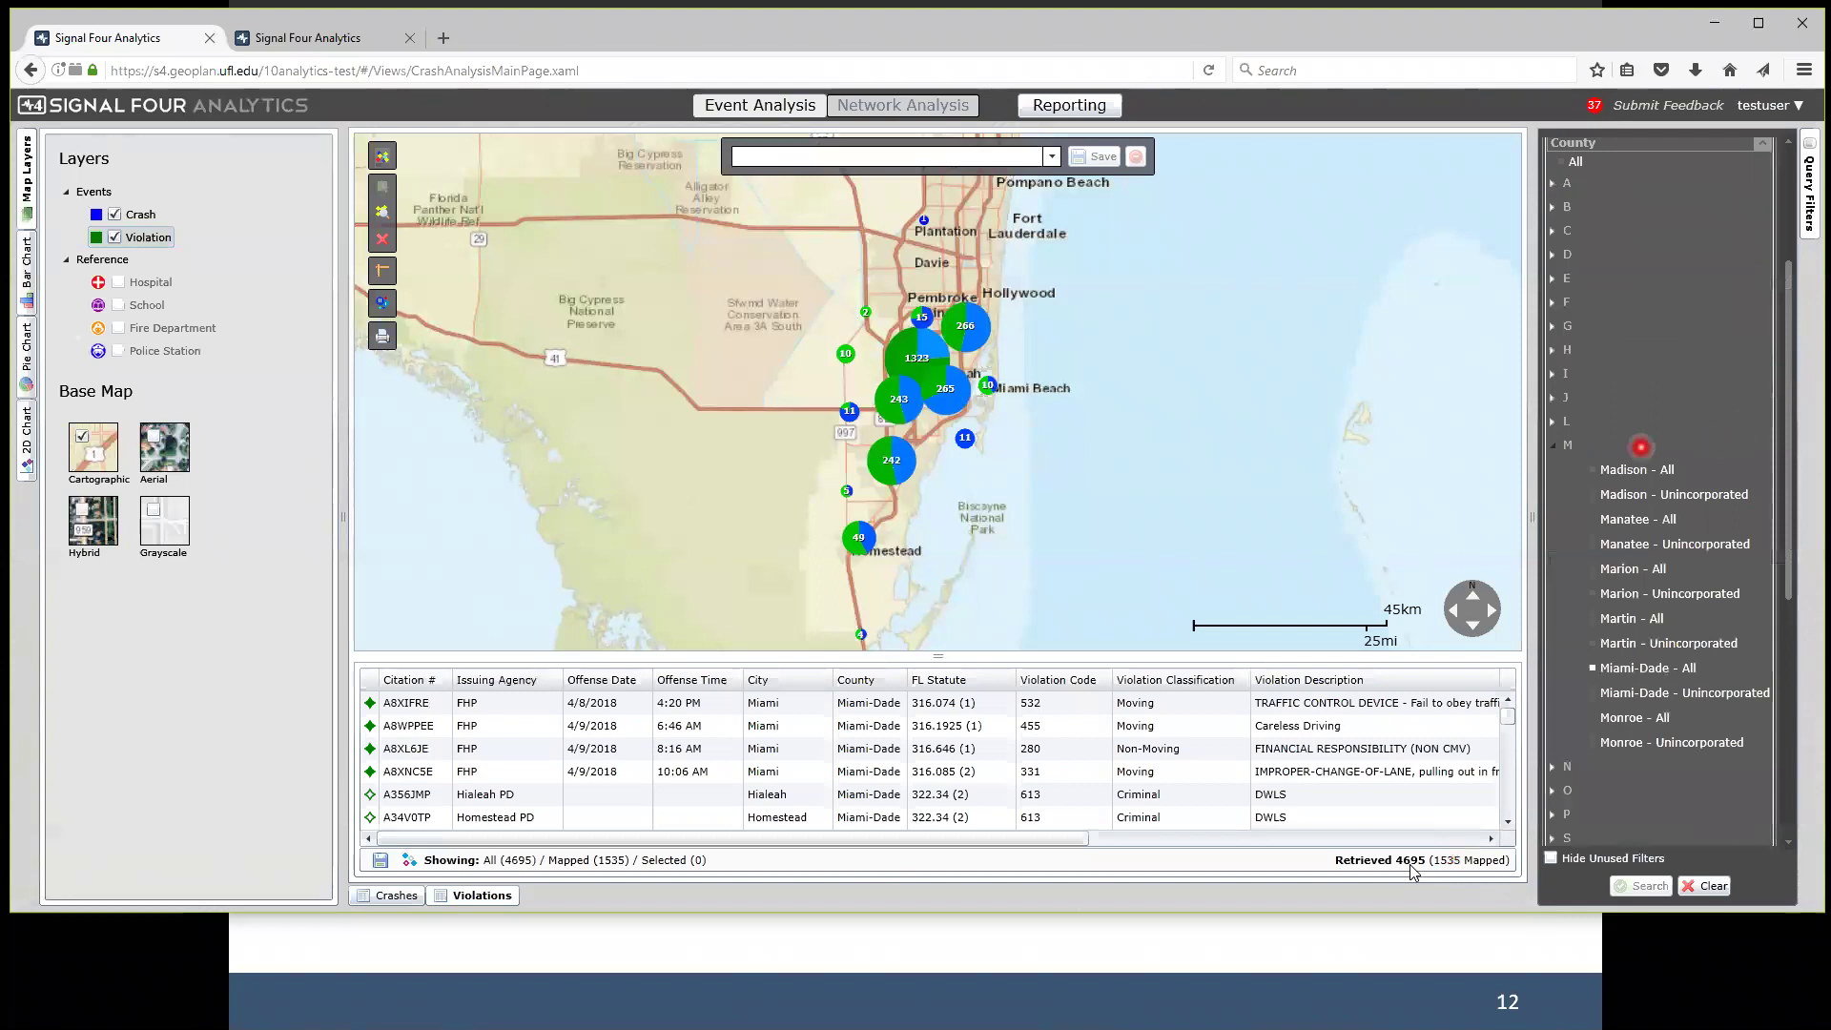
pyautogui.click(1551, 445)
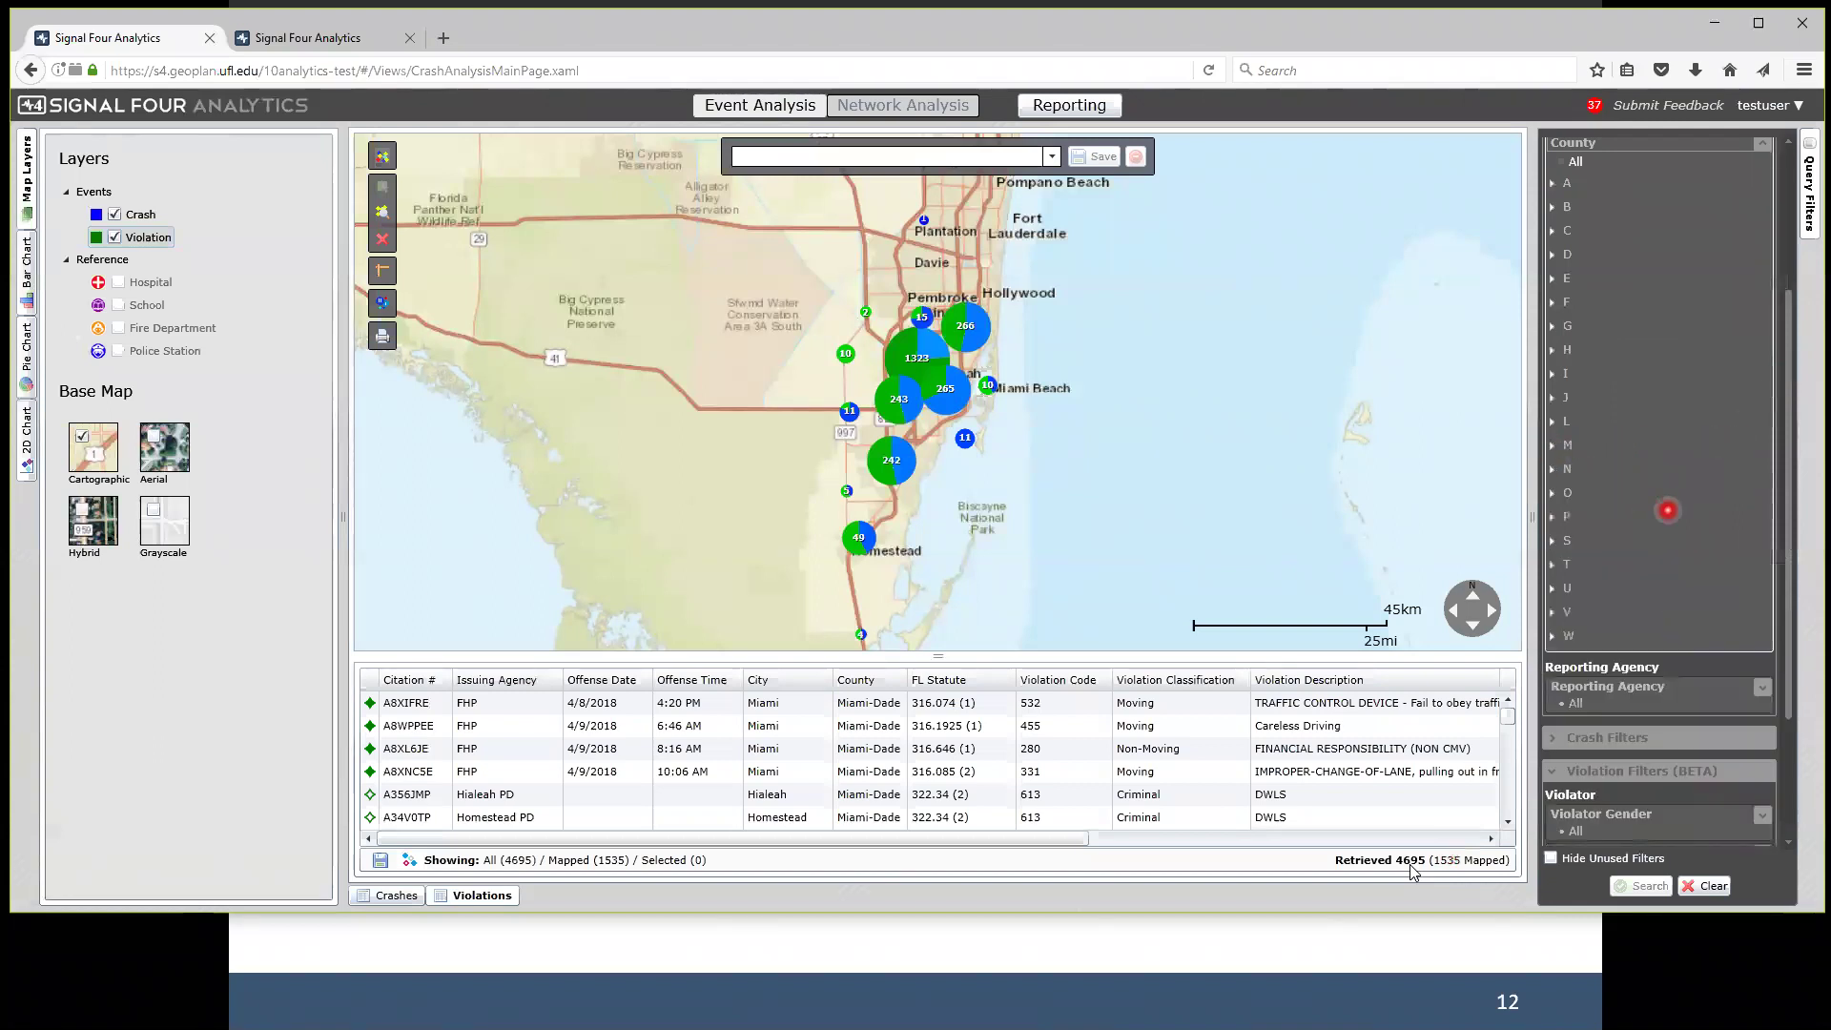
pyautogui.scroll(1, 1664, 503)
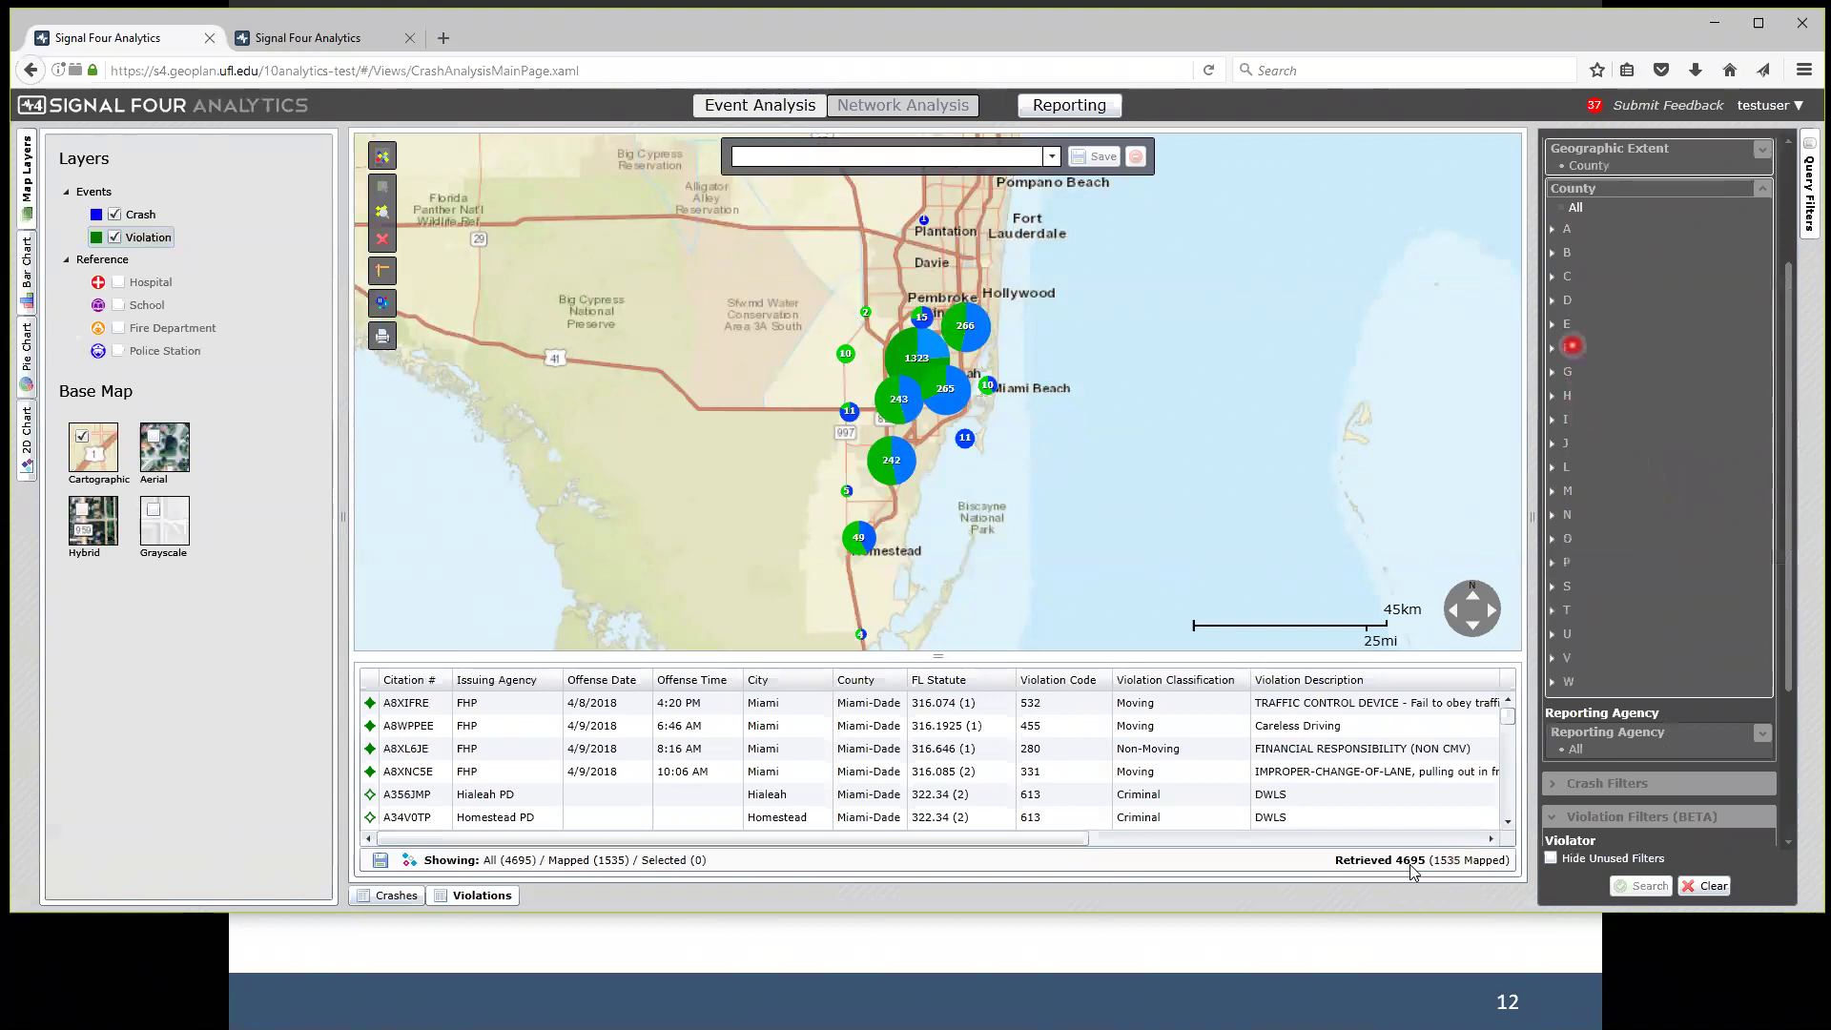
pyautogui.click(1558, 349)
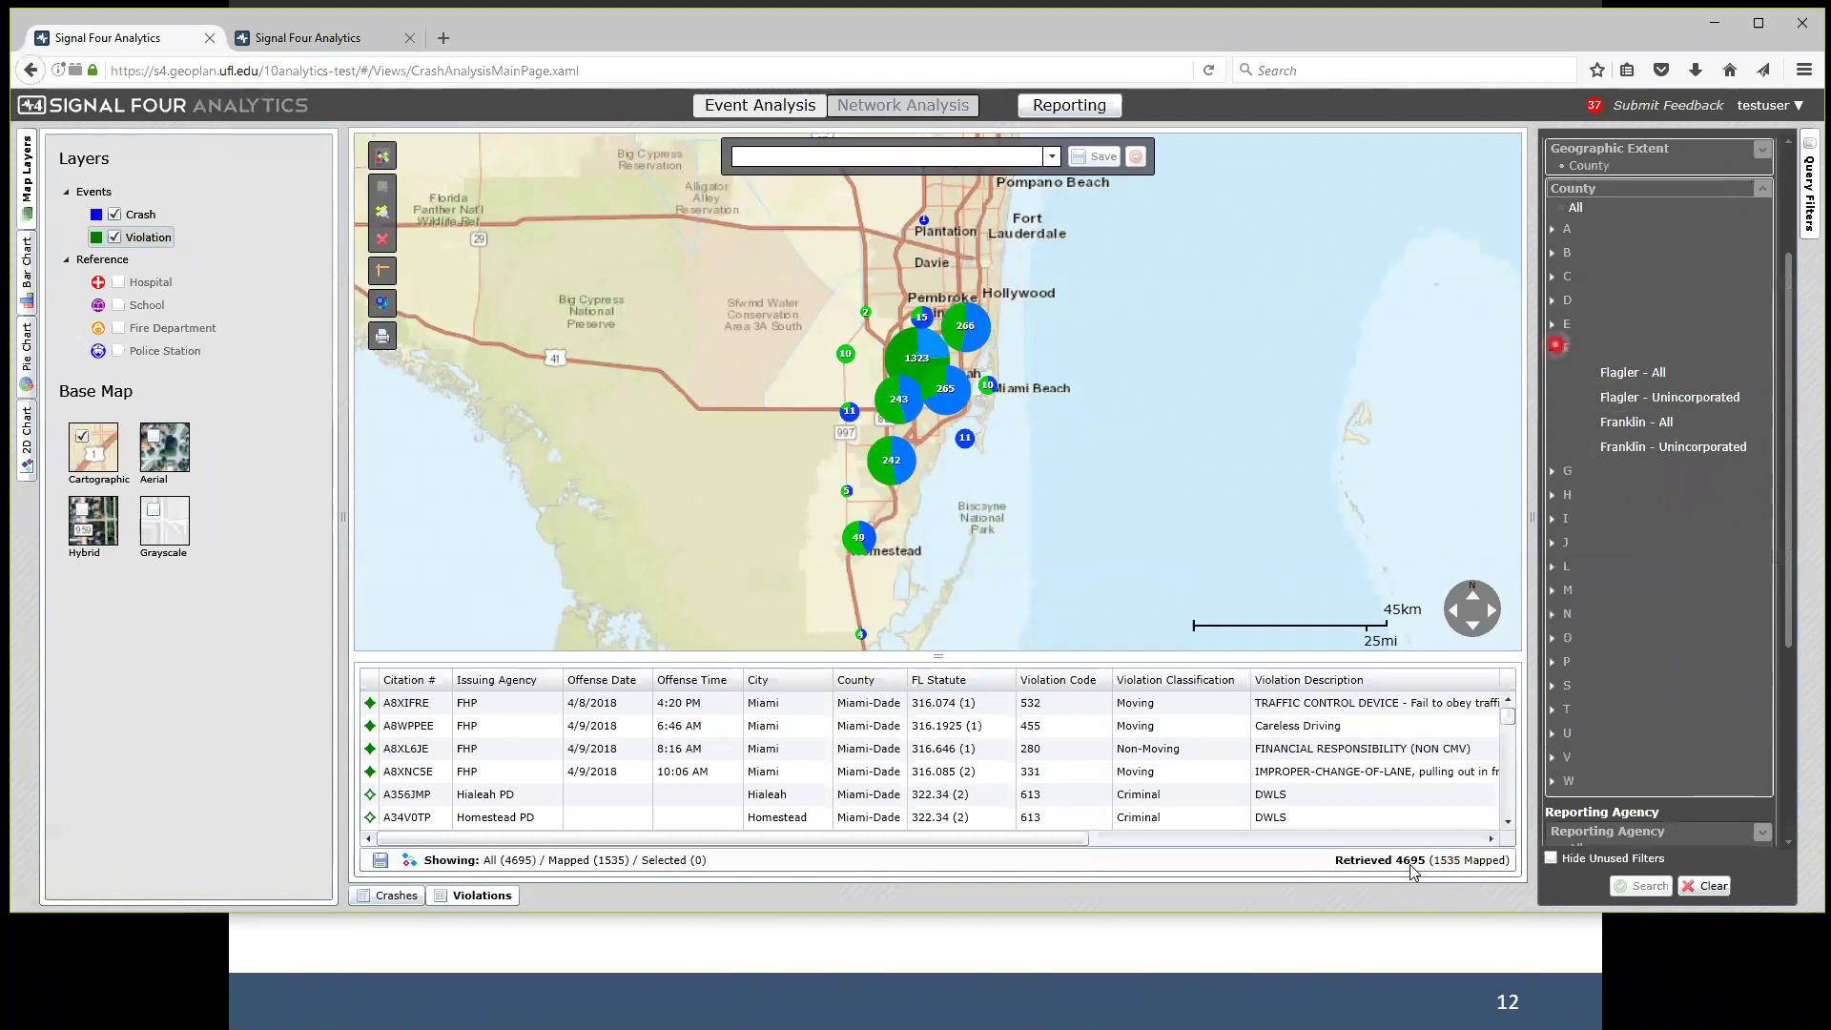
pyautogui.click(1554, 348)
pyautogui.click(1754, 188)
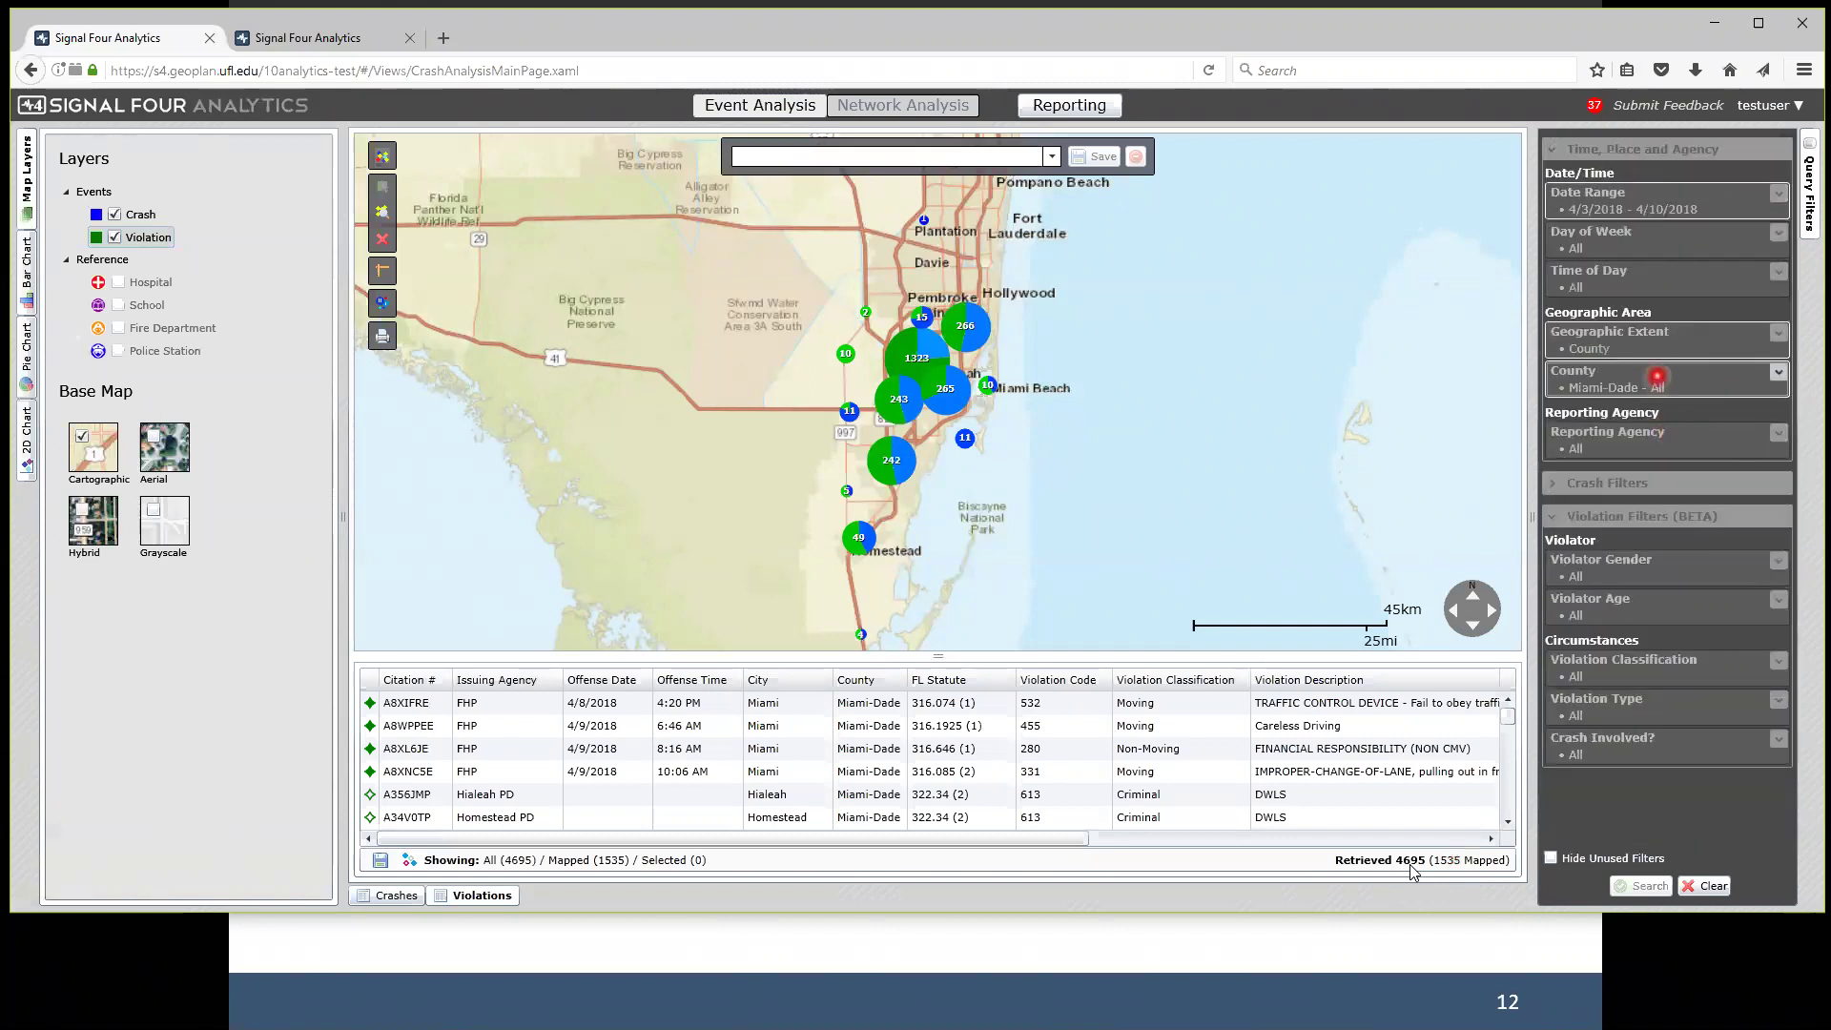
# Set the reporting agency filter to FHP - All and run the search for Miami-Dade.
pyautogui.click(1675, 451)
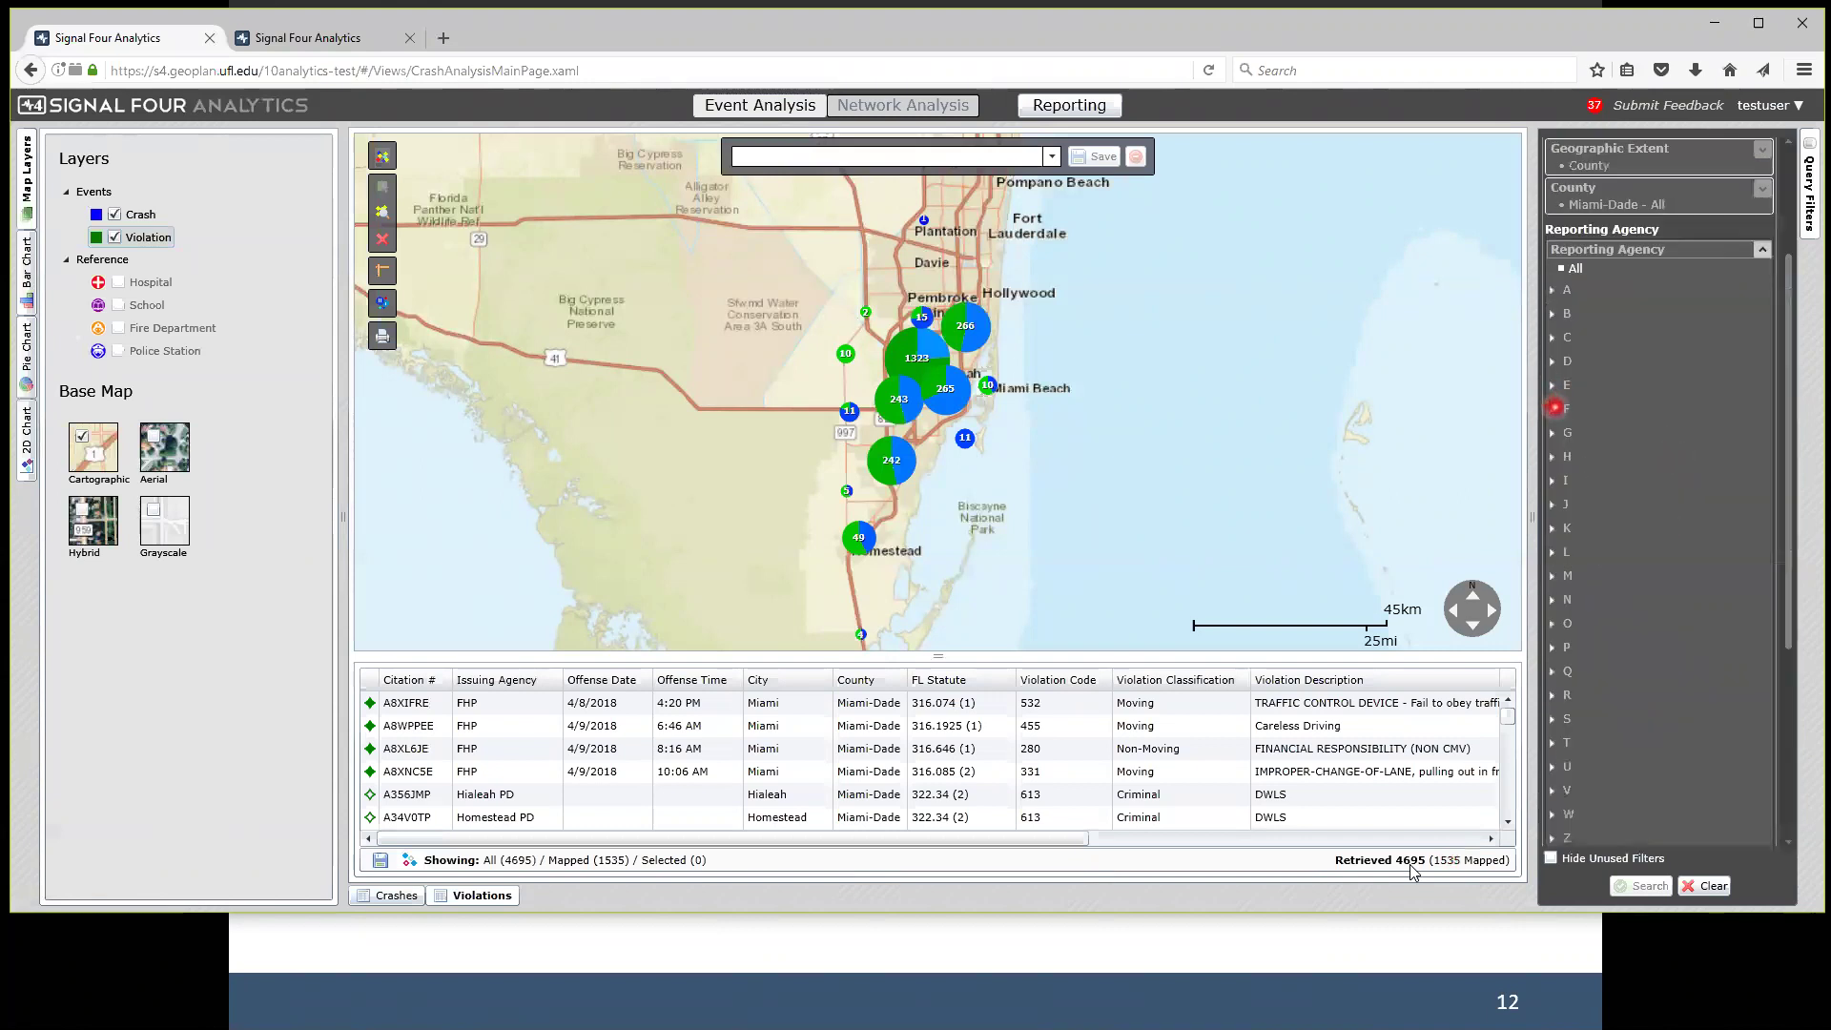
pyautogui.click(1556, 407)
pyautogui.scroll(-1, 1714, 602)
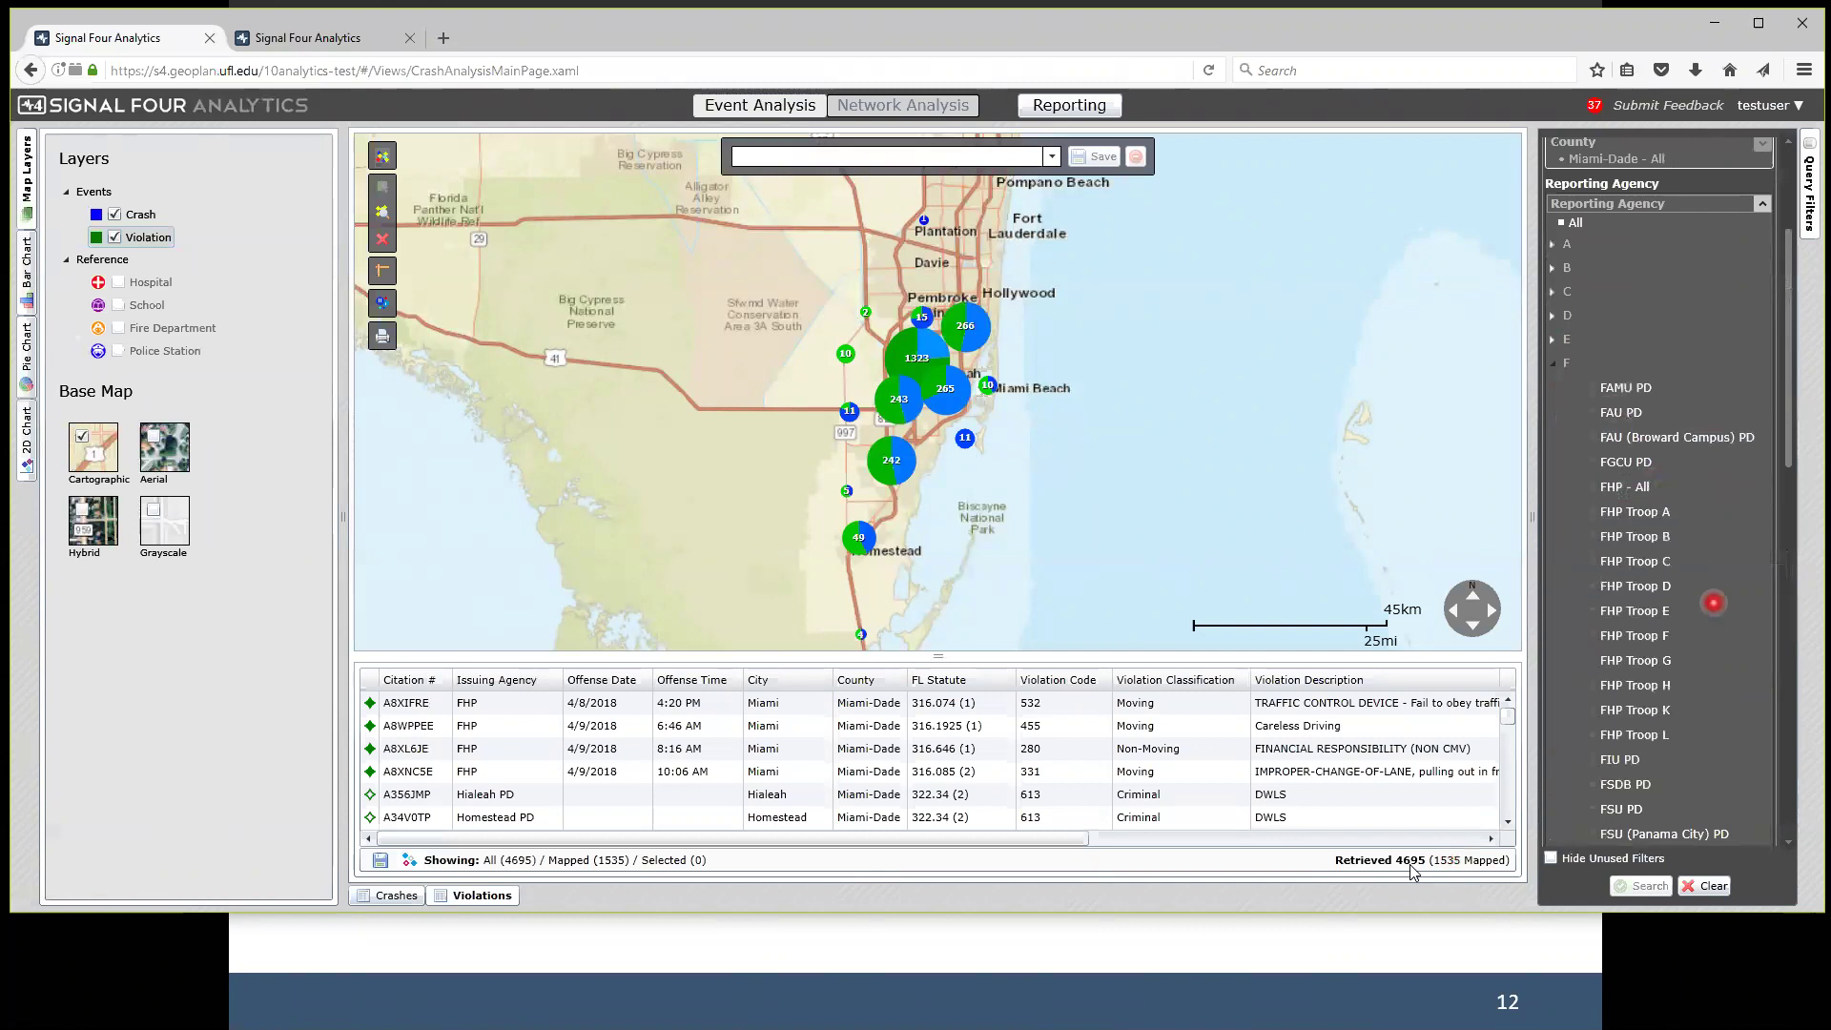
pyautogui.click(1626, 487)
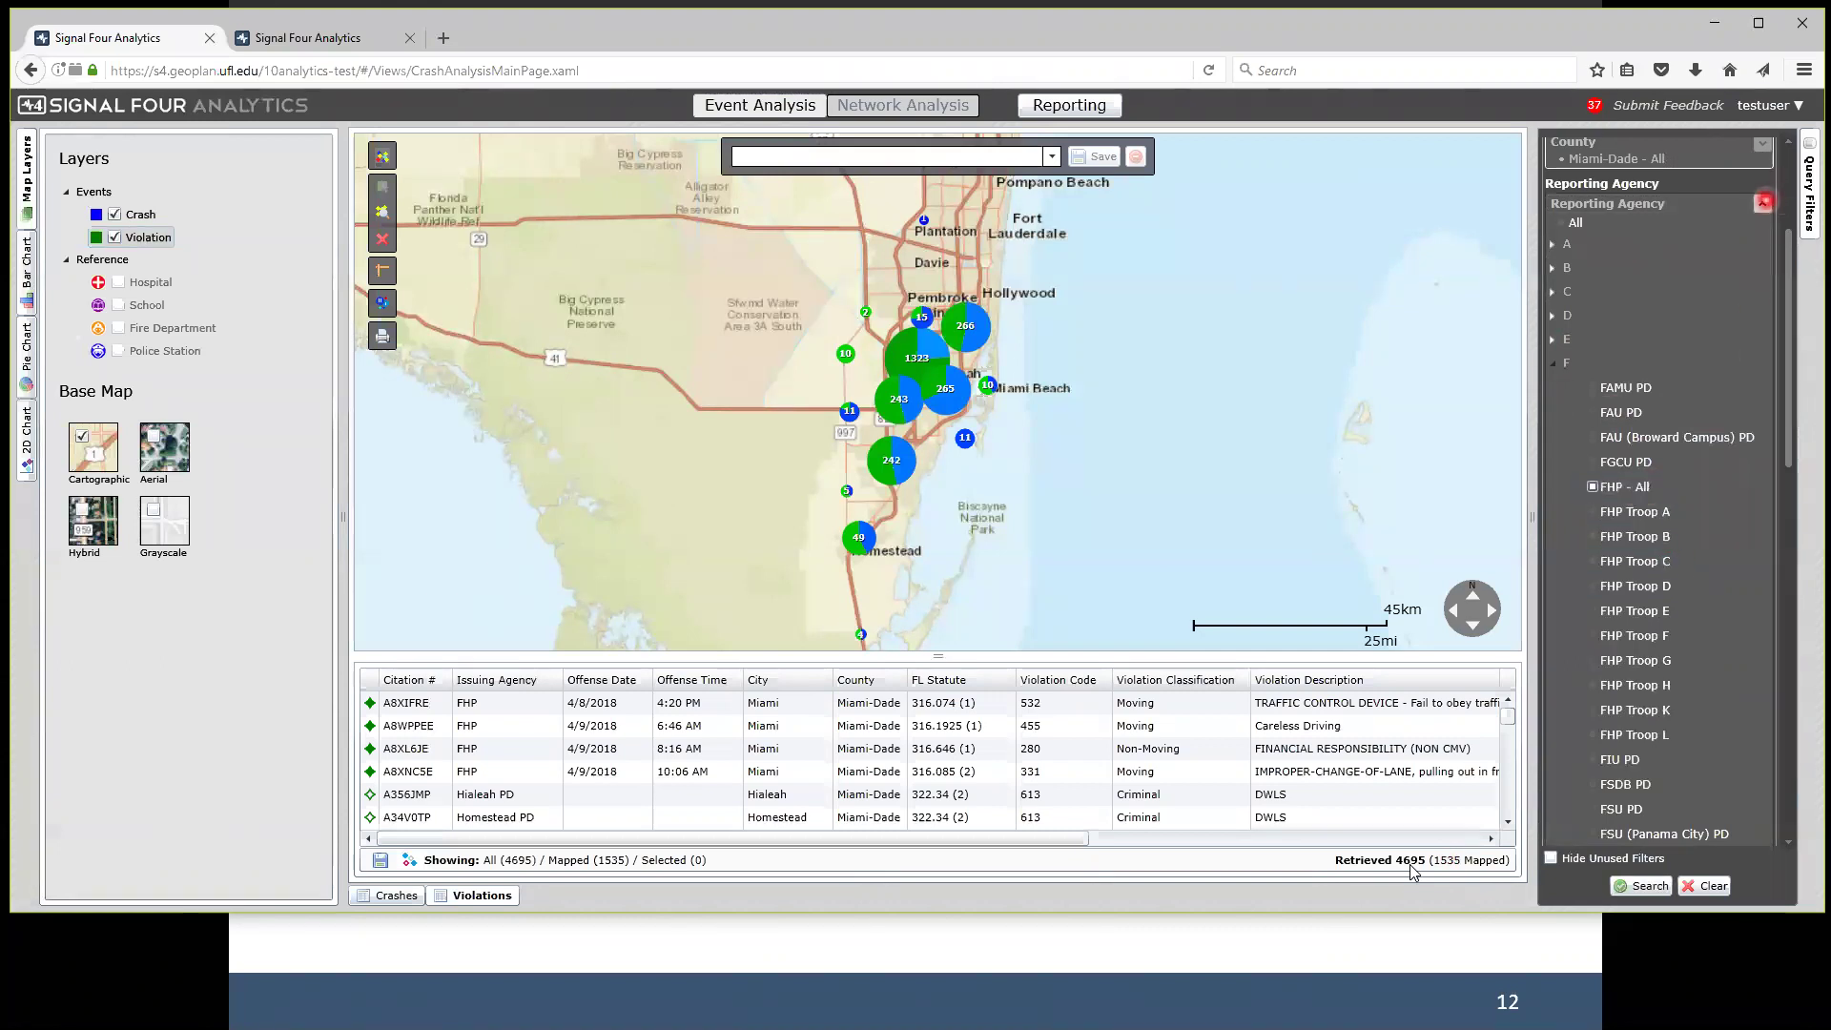
pyautogui.click(1763, 201)
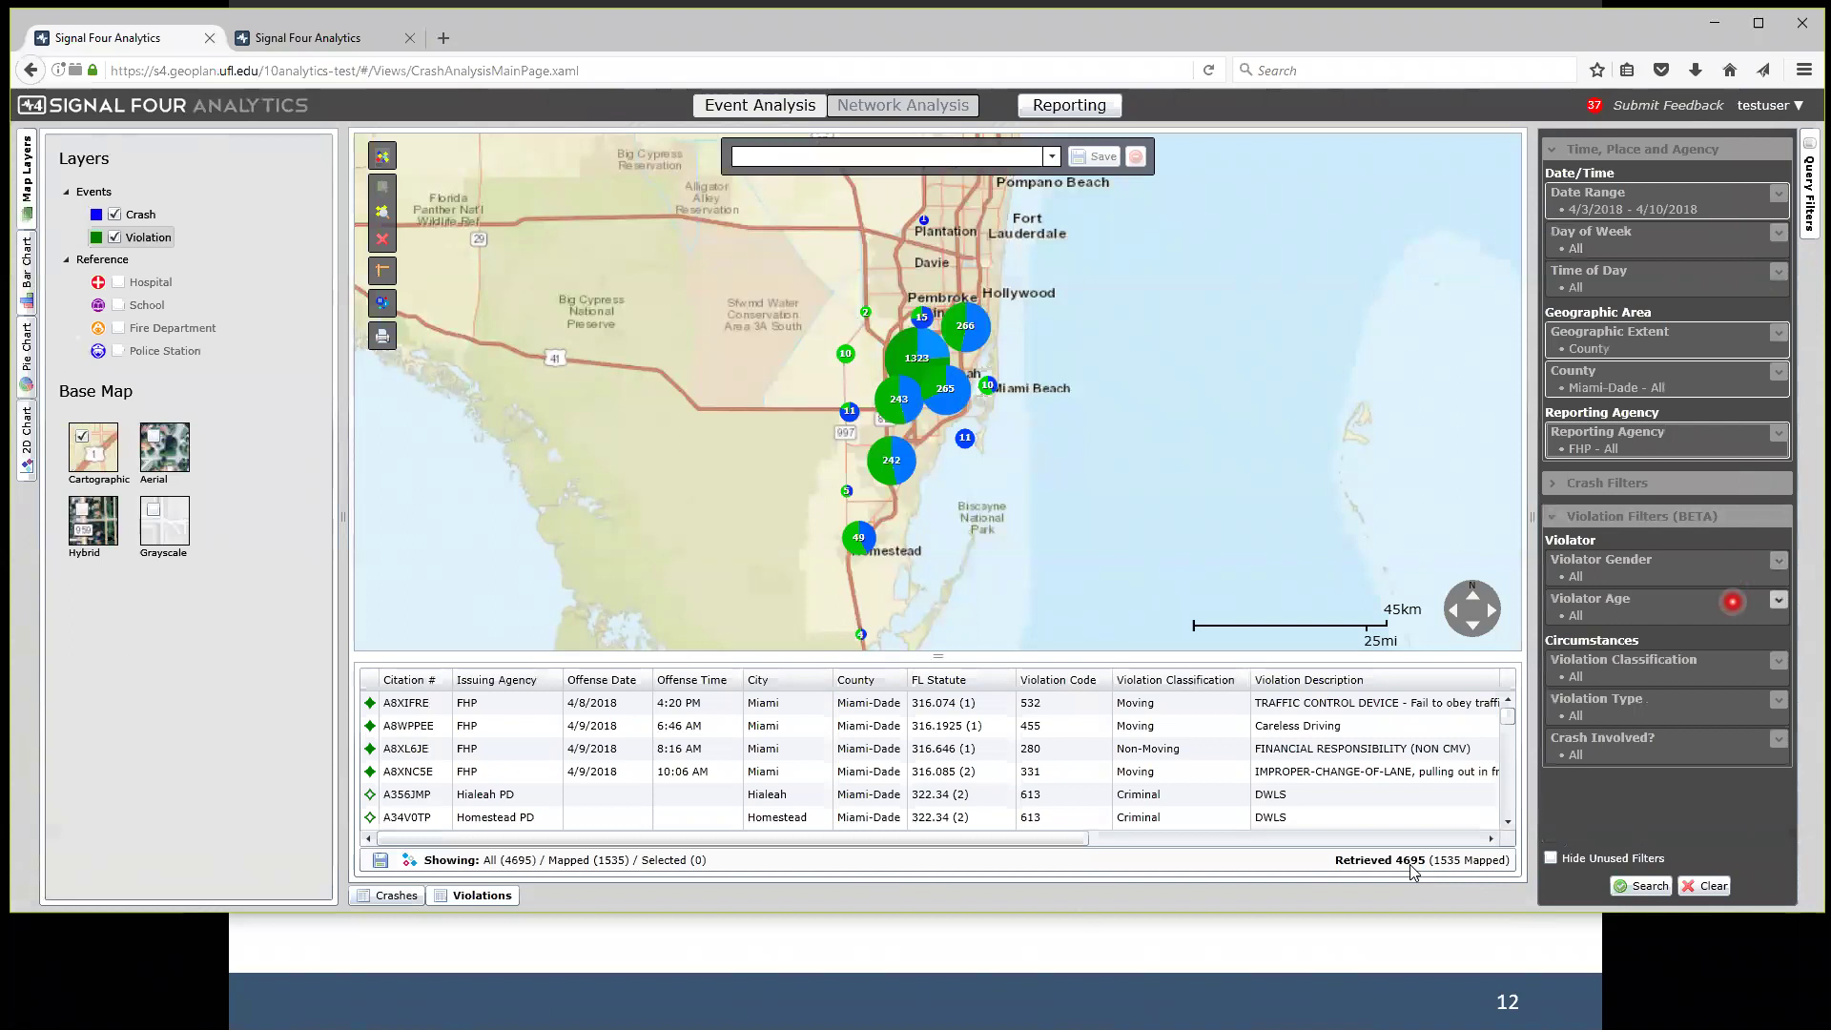
pyautogui.click(1640, 886)
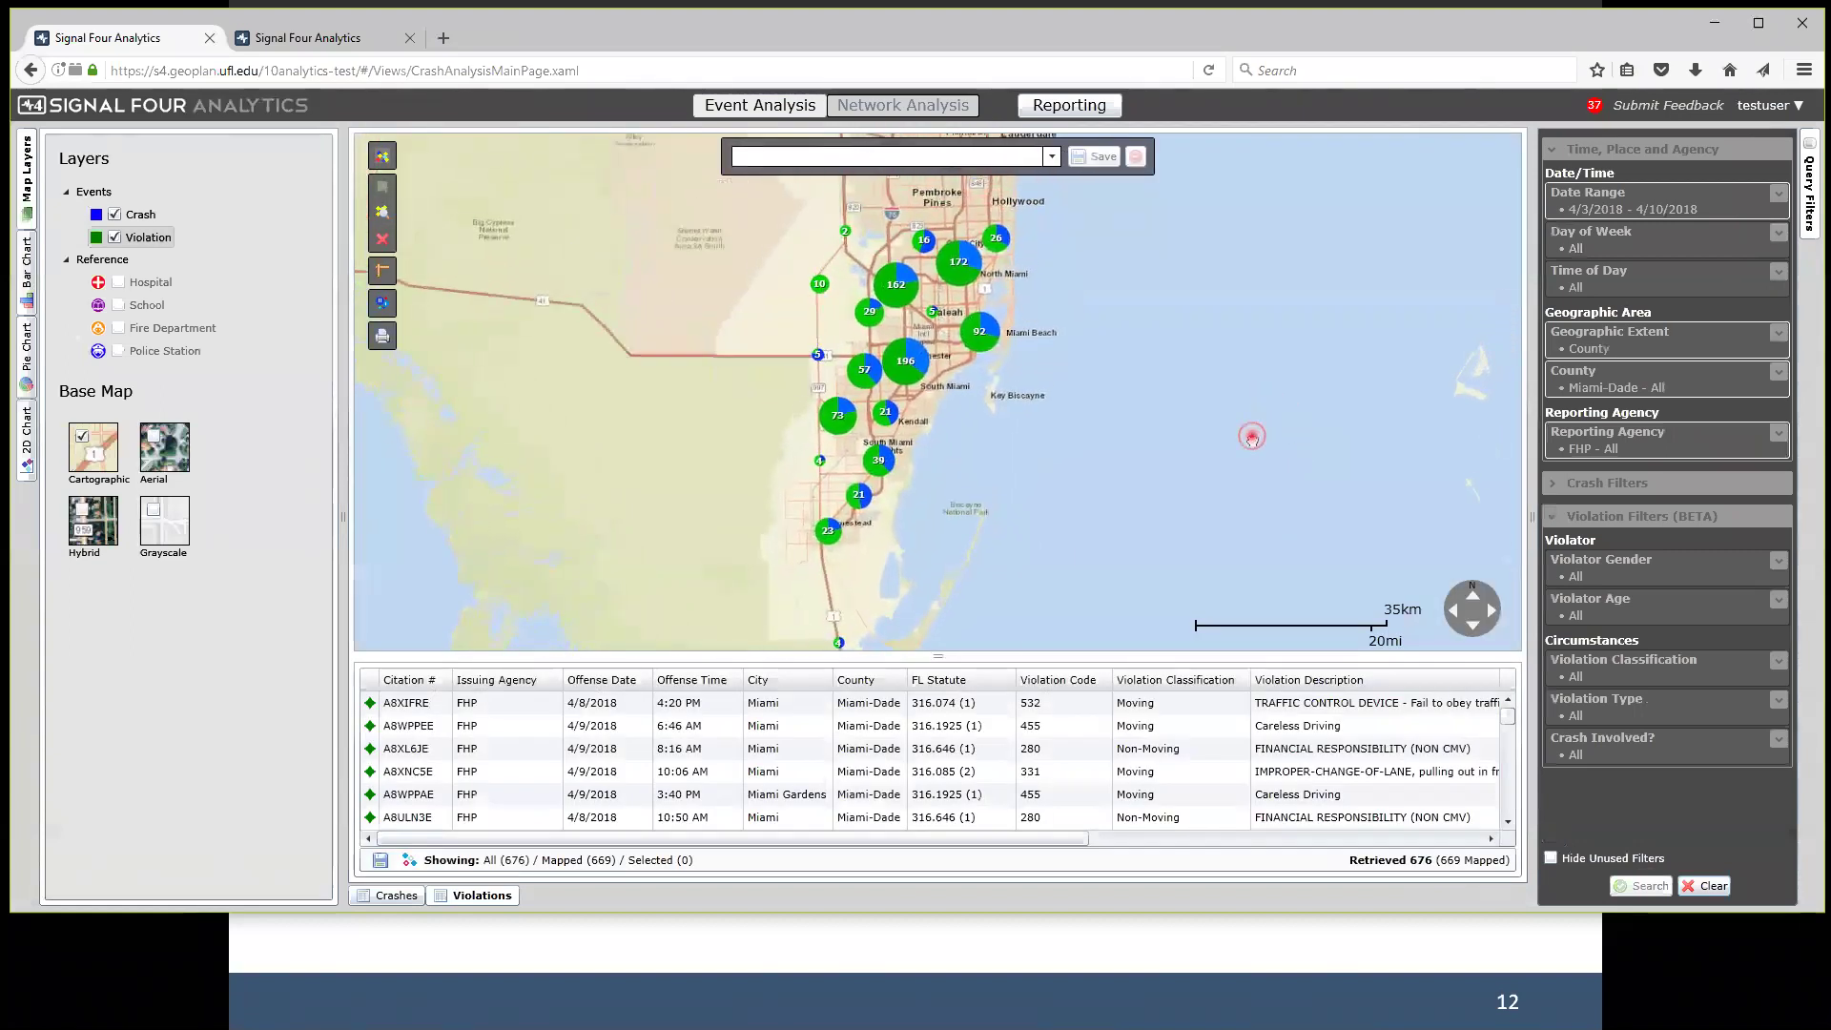
# Hide the Crash layer to view only the FHP violations across Miami-Dade on the map.
pyautogui.click(113, 216)
pyautogui.click(168, 316)
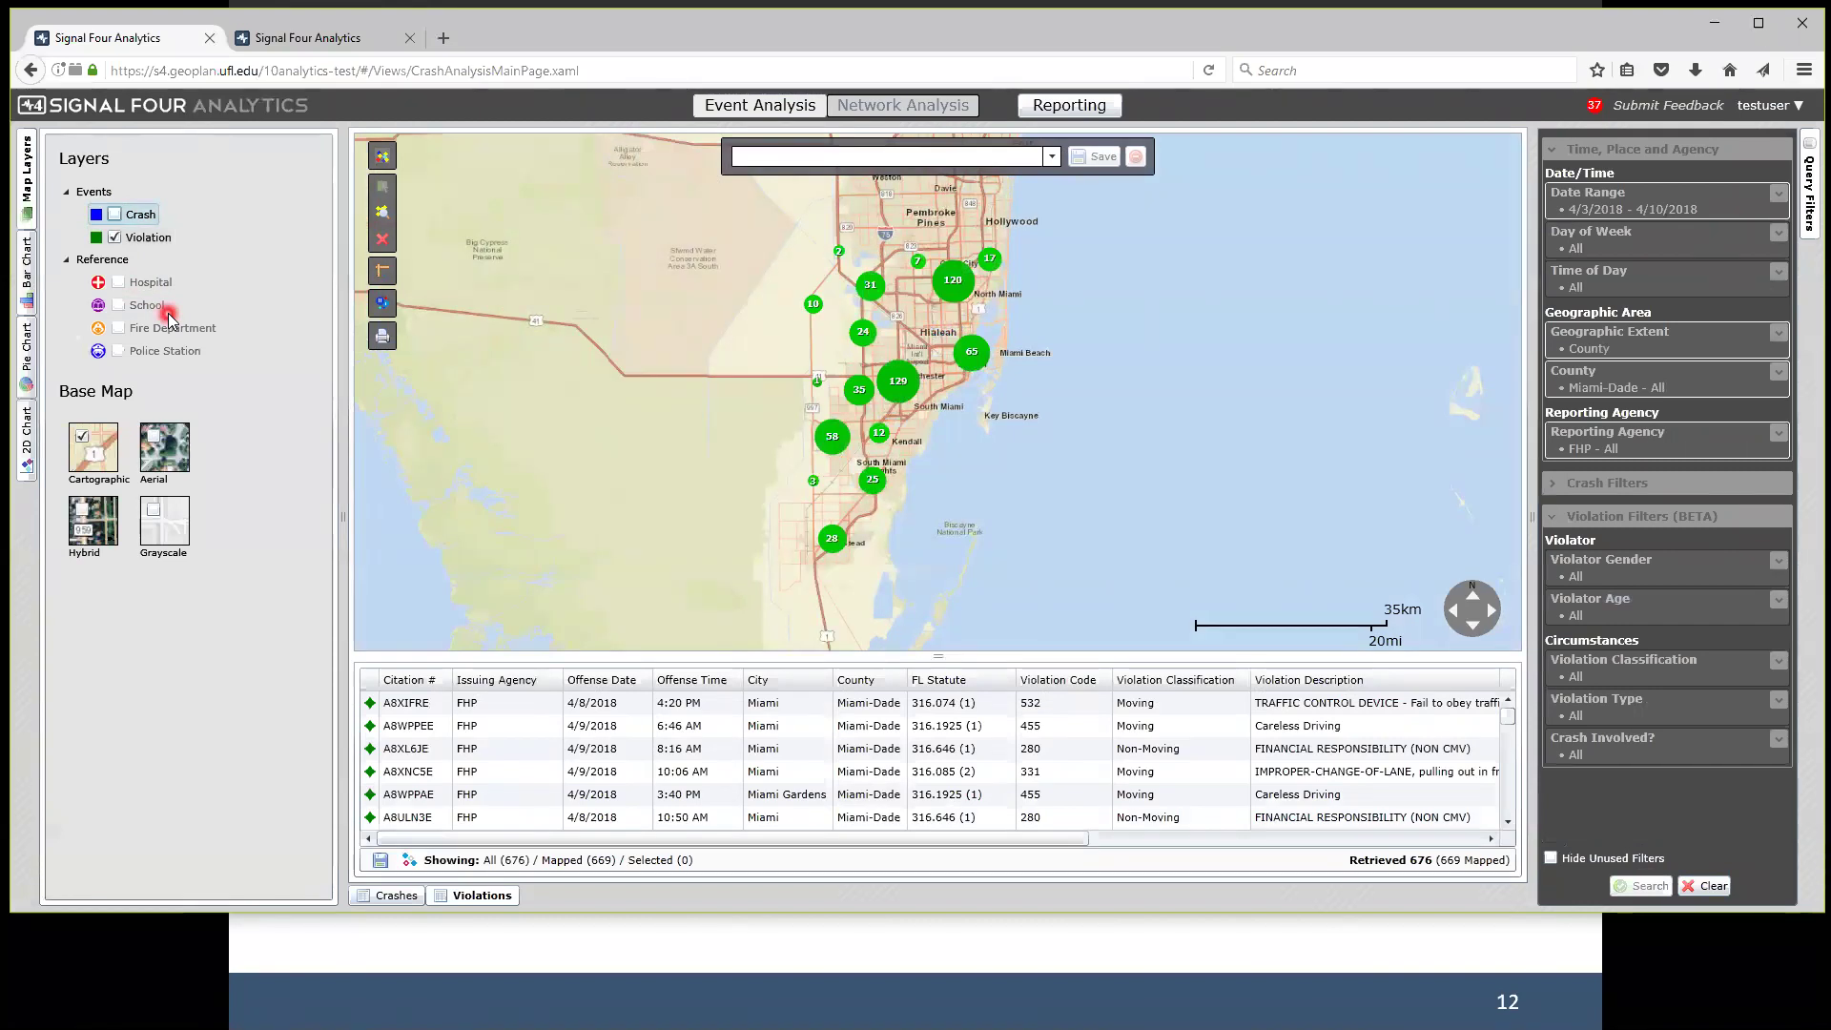
pyautogui.moveTo(1041, 435); pyautogui.dragTo(1107, 456)
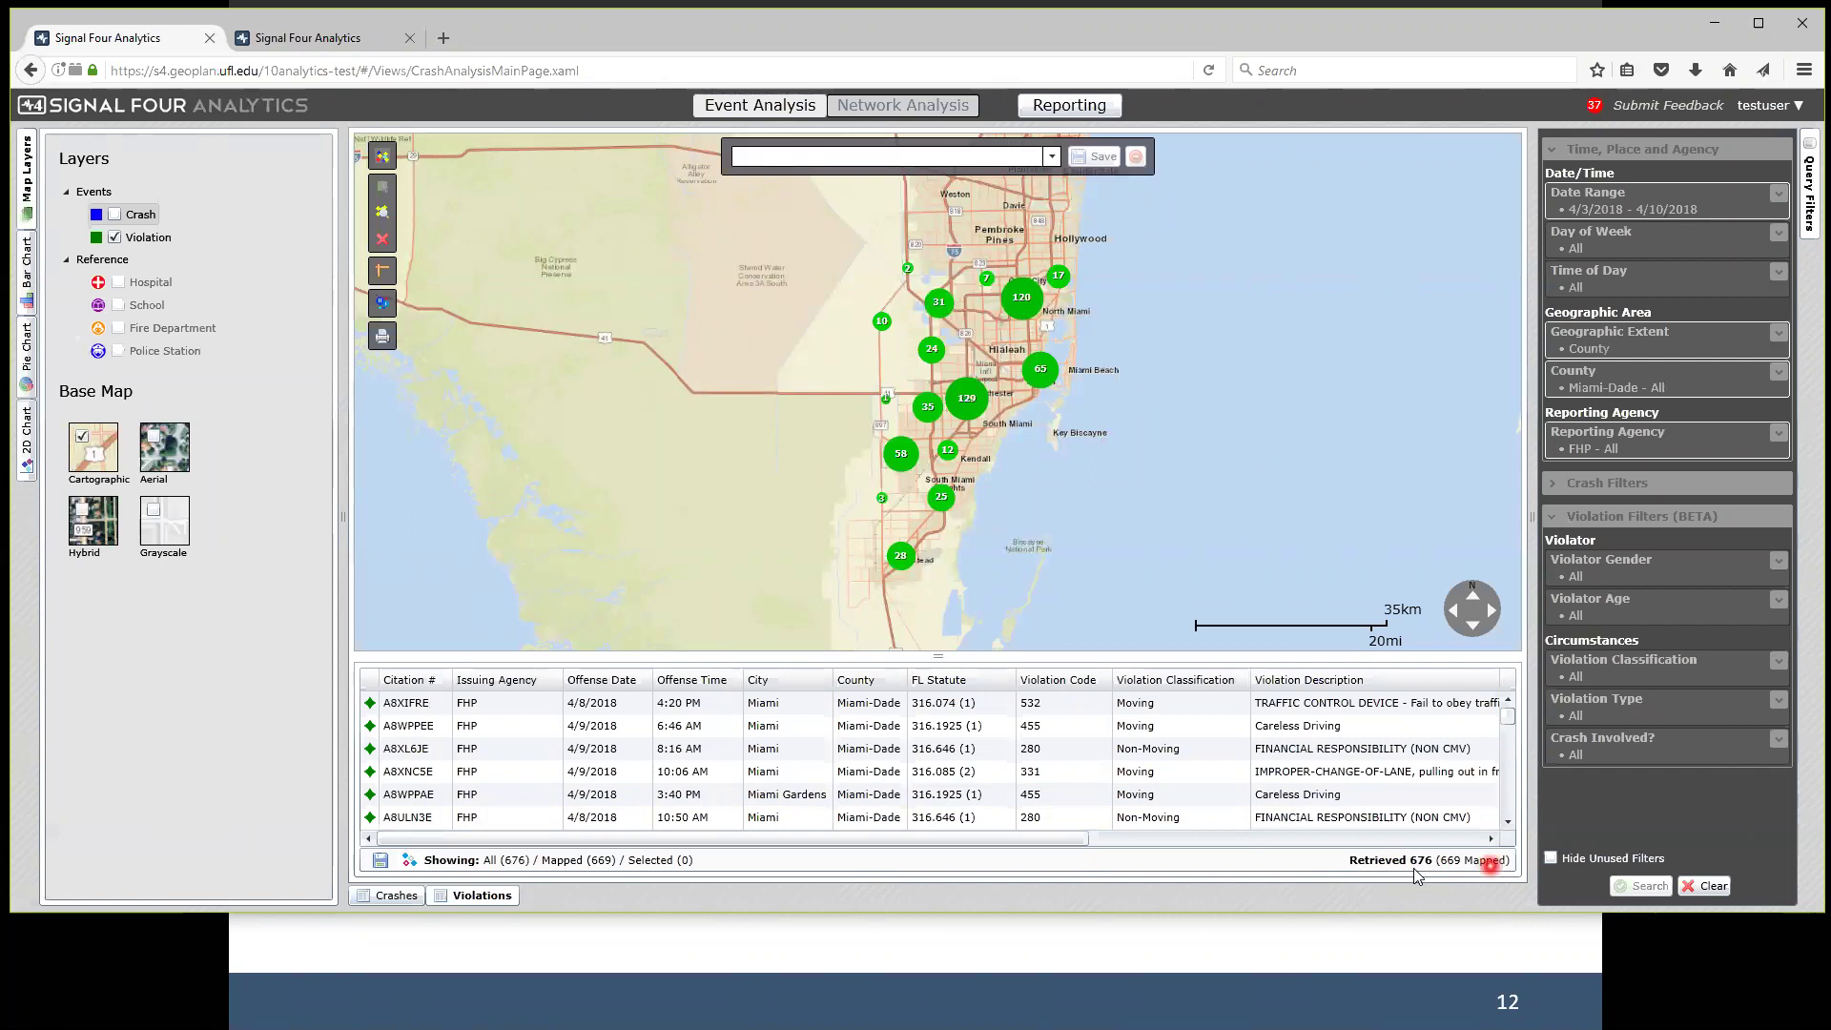
pyautogui.moveTo(1148, 454); pyautogui.dragTo(1154, 448)
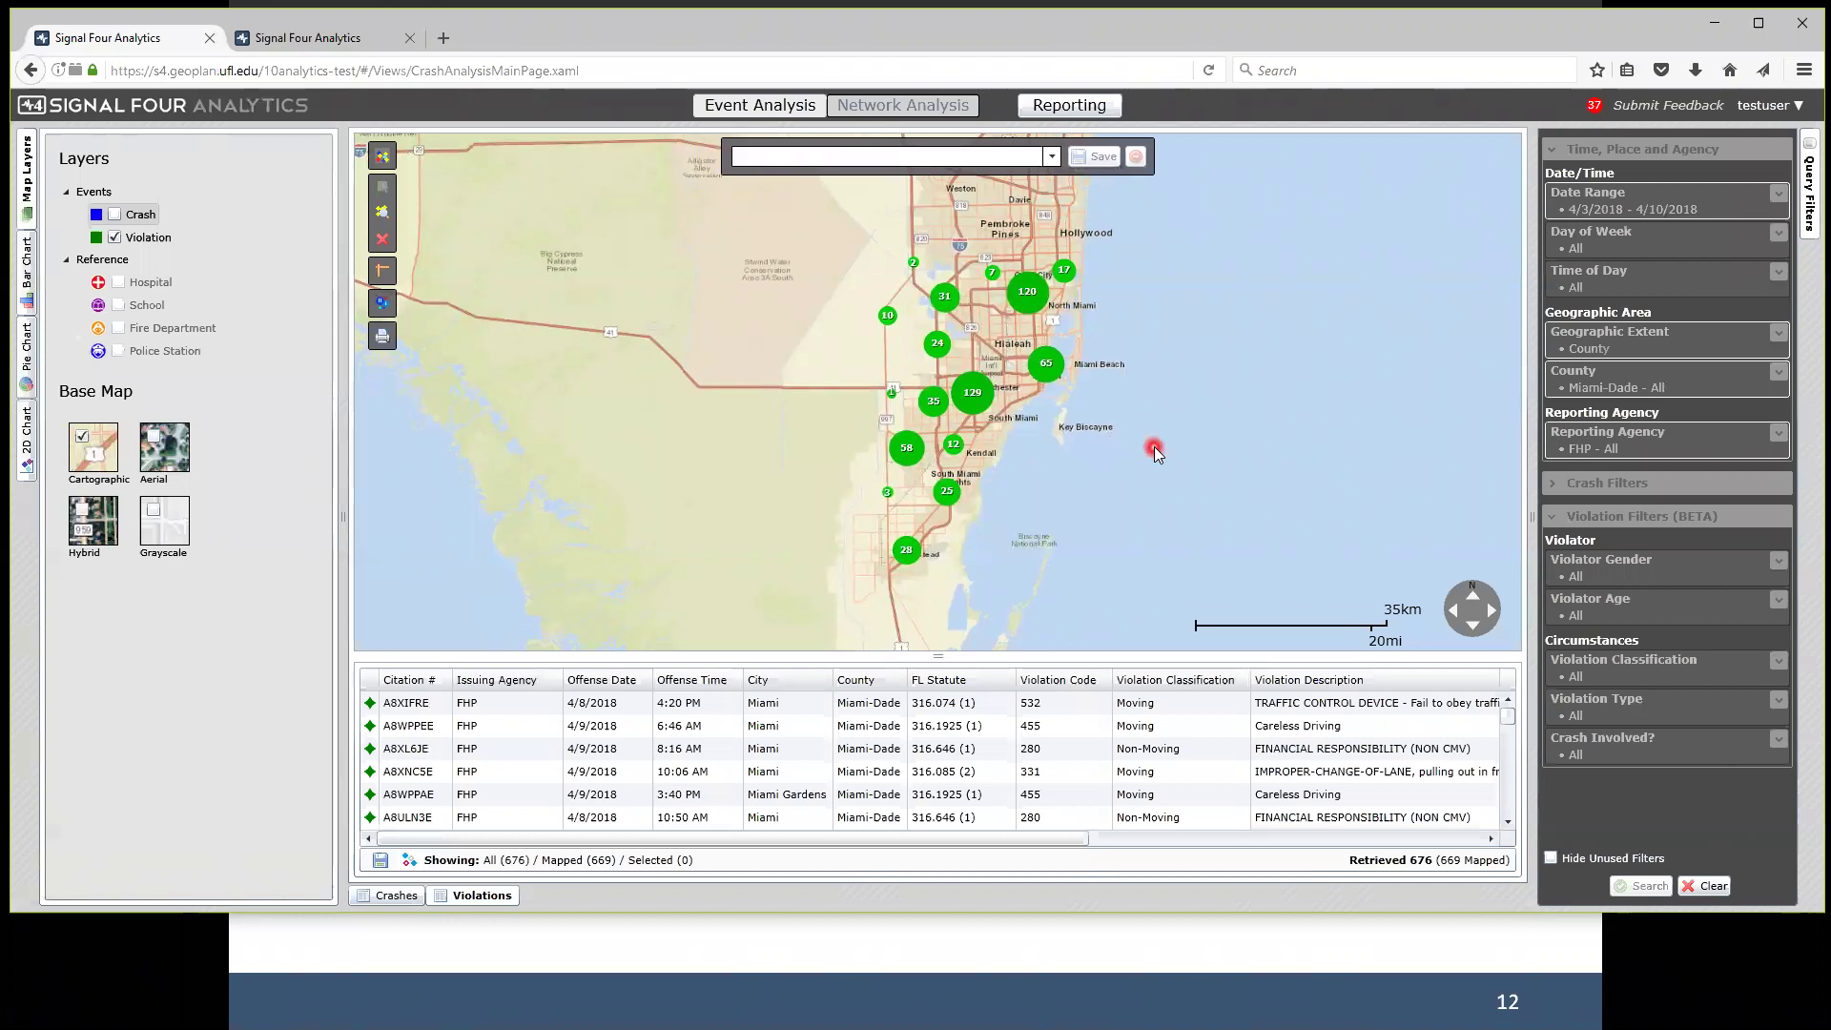
pyautogui.moveTo(1163, 439); pyautogui.dragTo(1161, 447)
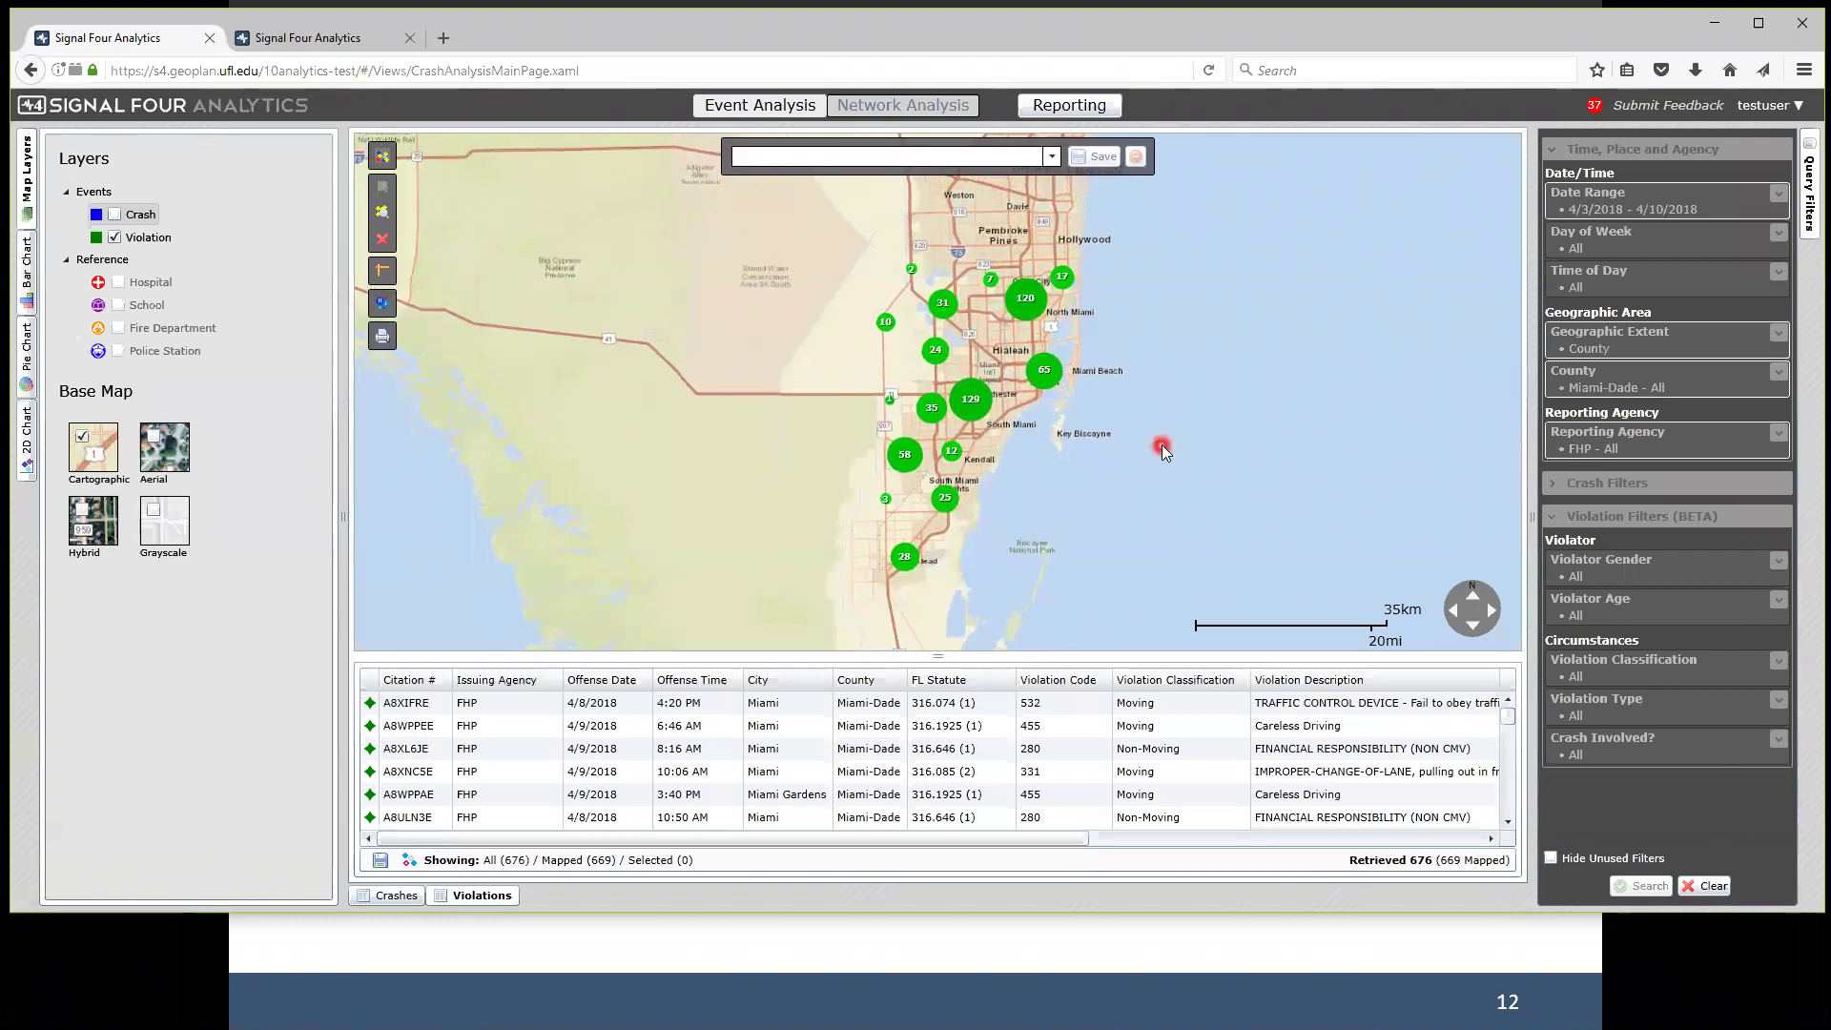
# Show only the unmapped violations in the results table and enlarge the table to view all of its rows.
pyautogui.click(411, 864)
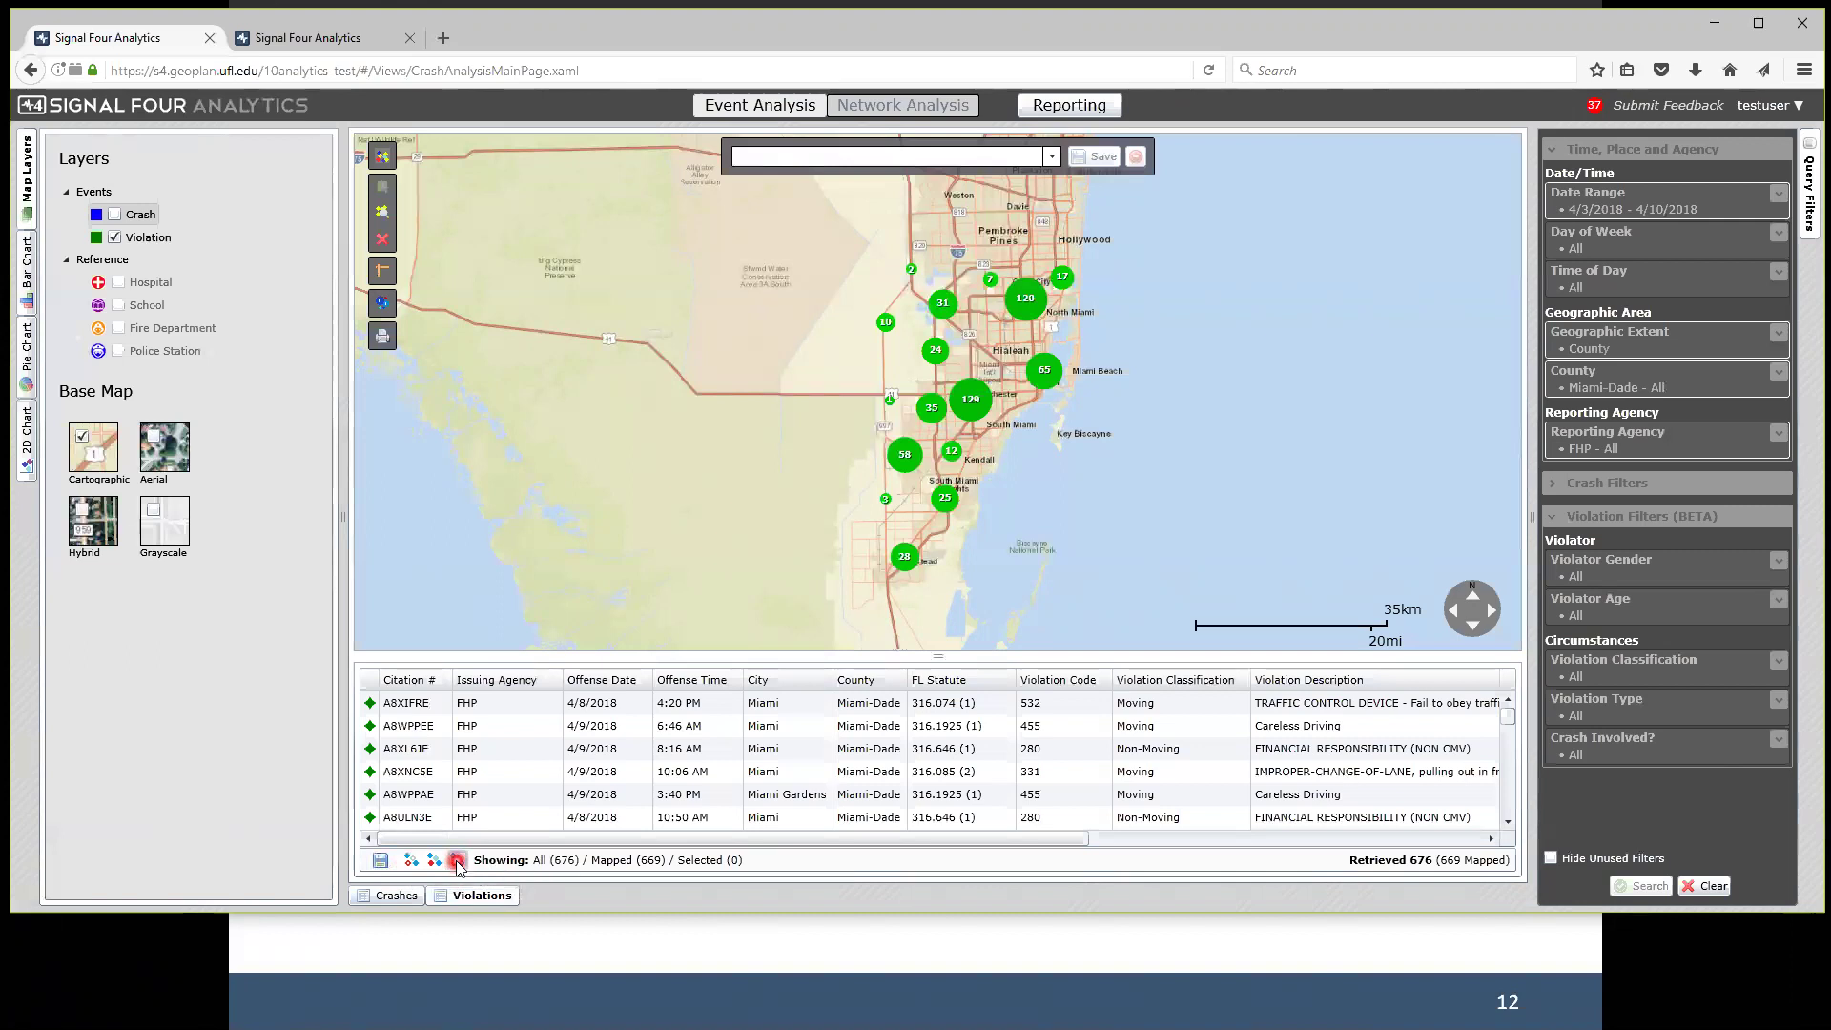
pyautogui.click(458, 862)
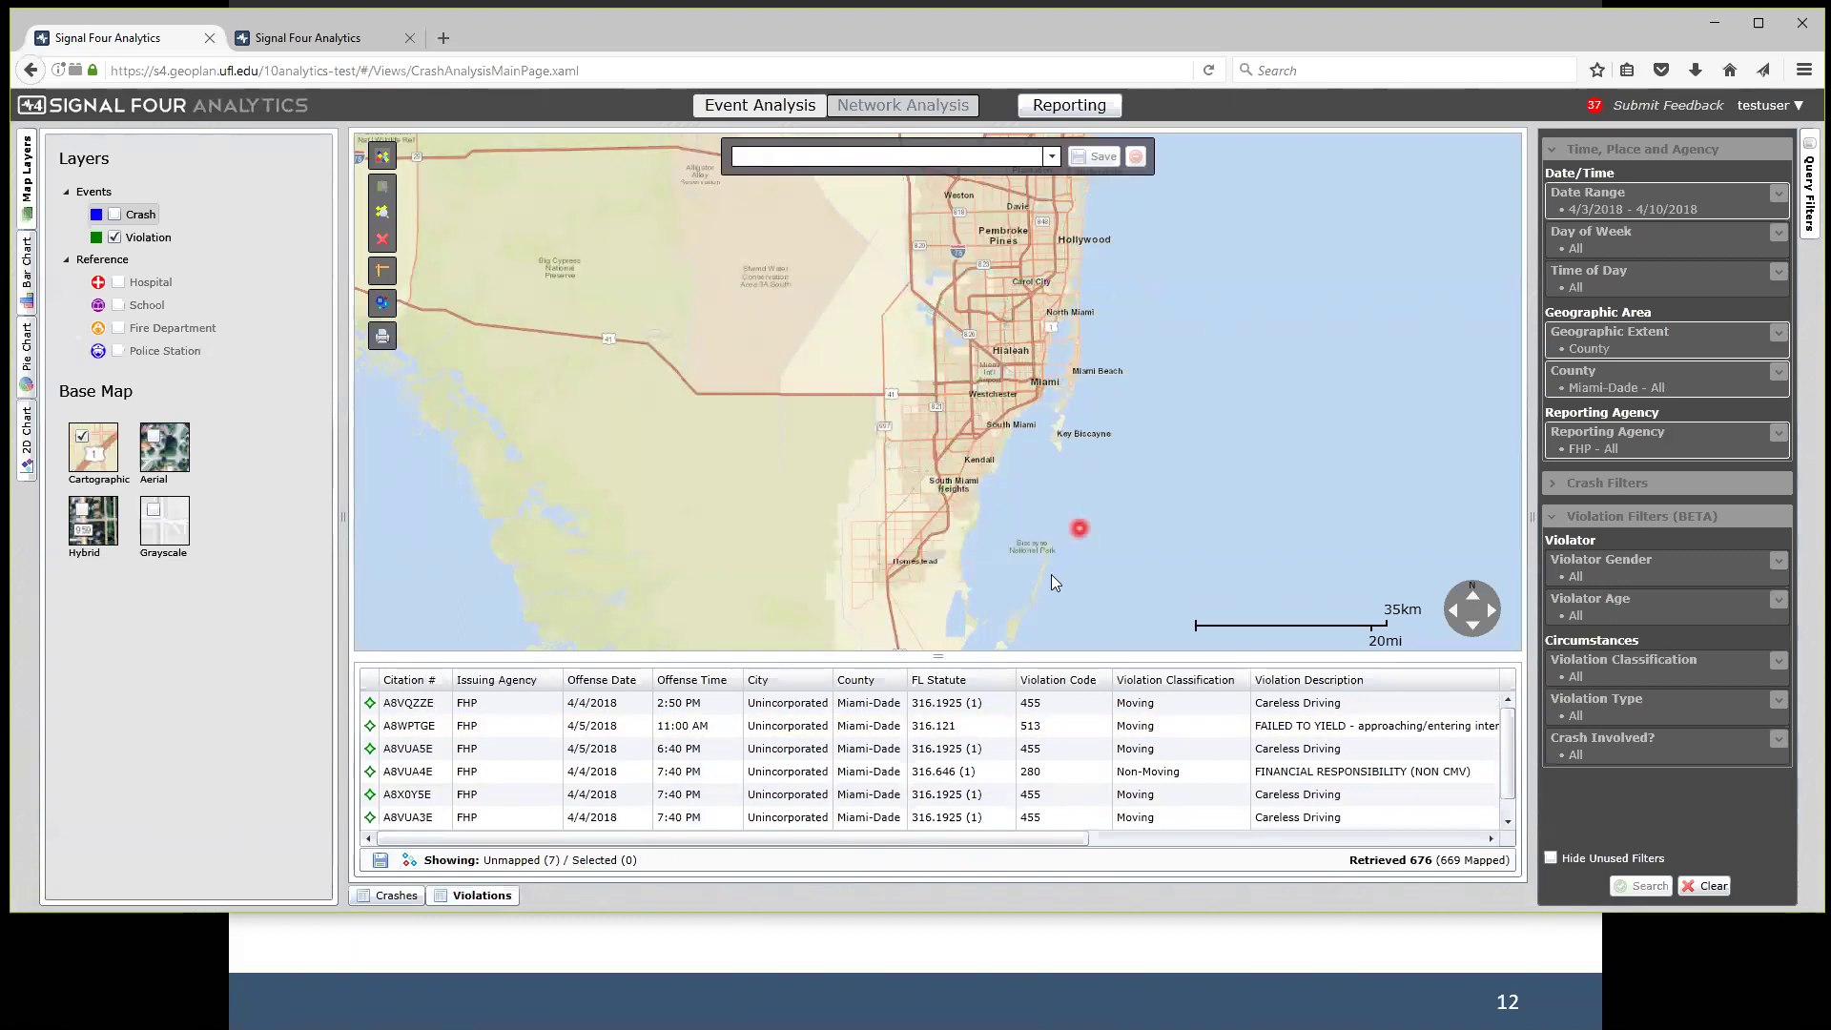
pyautogui.moveTo(938, 656); pyautogui.dragTo(938, 561)
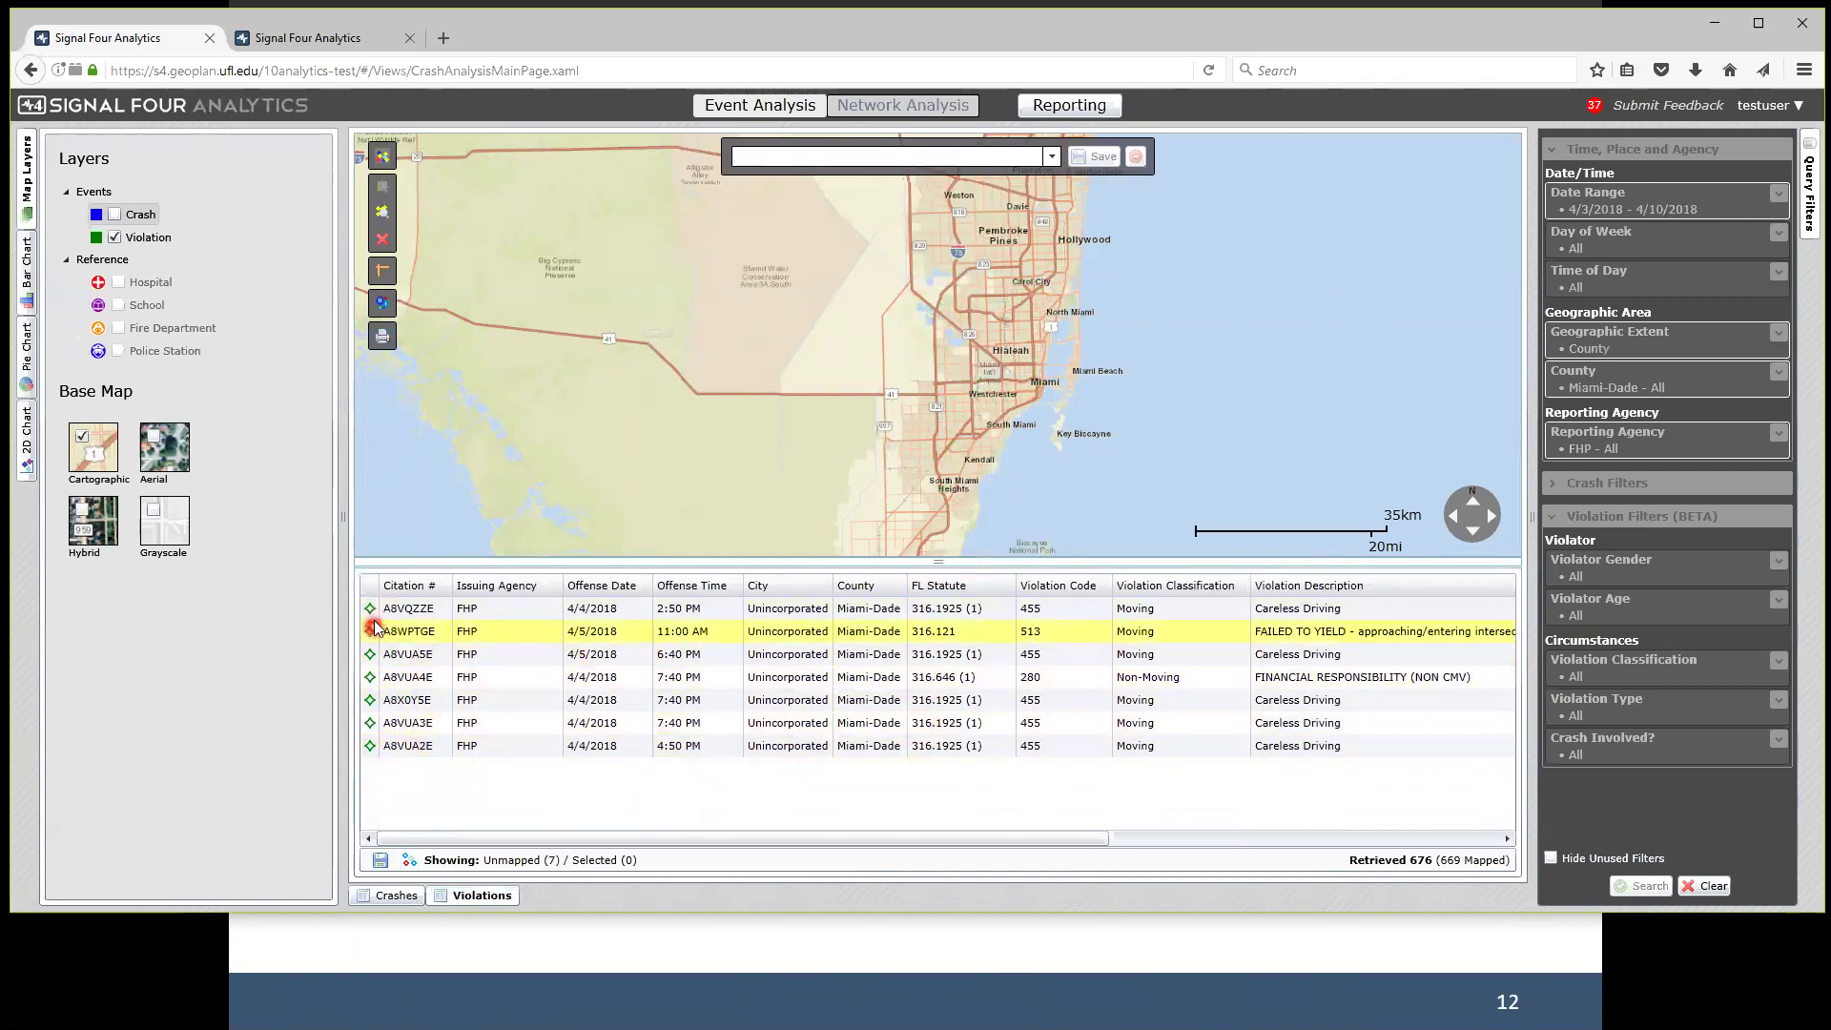
pyautogui.moveTo(946, 562); pyautogui.dragTo(946, 625)
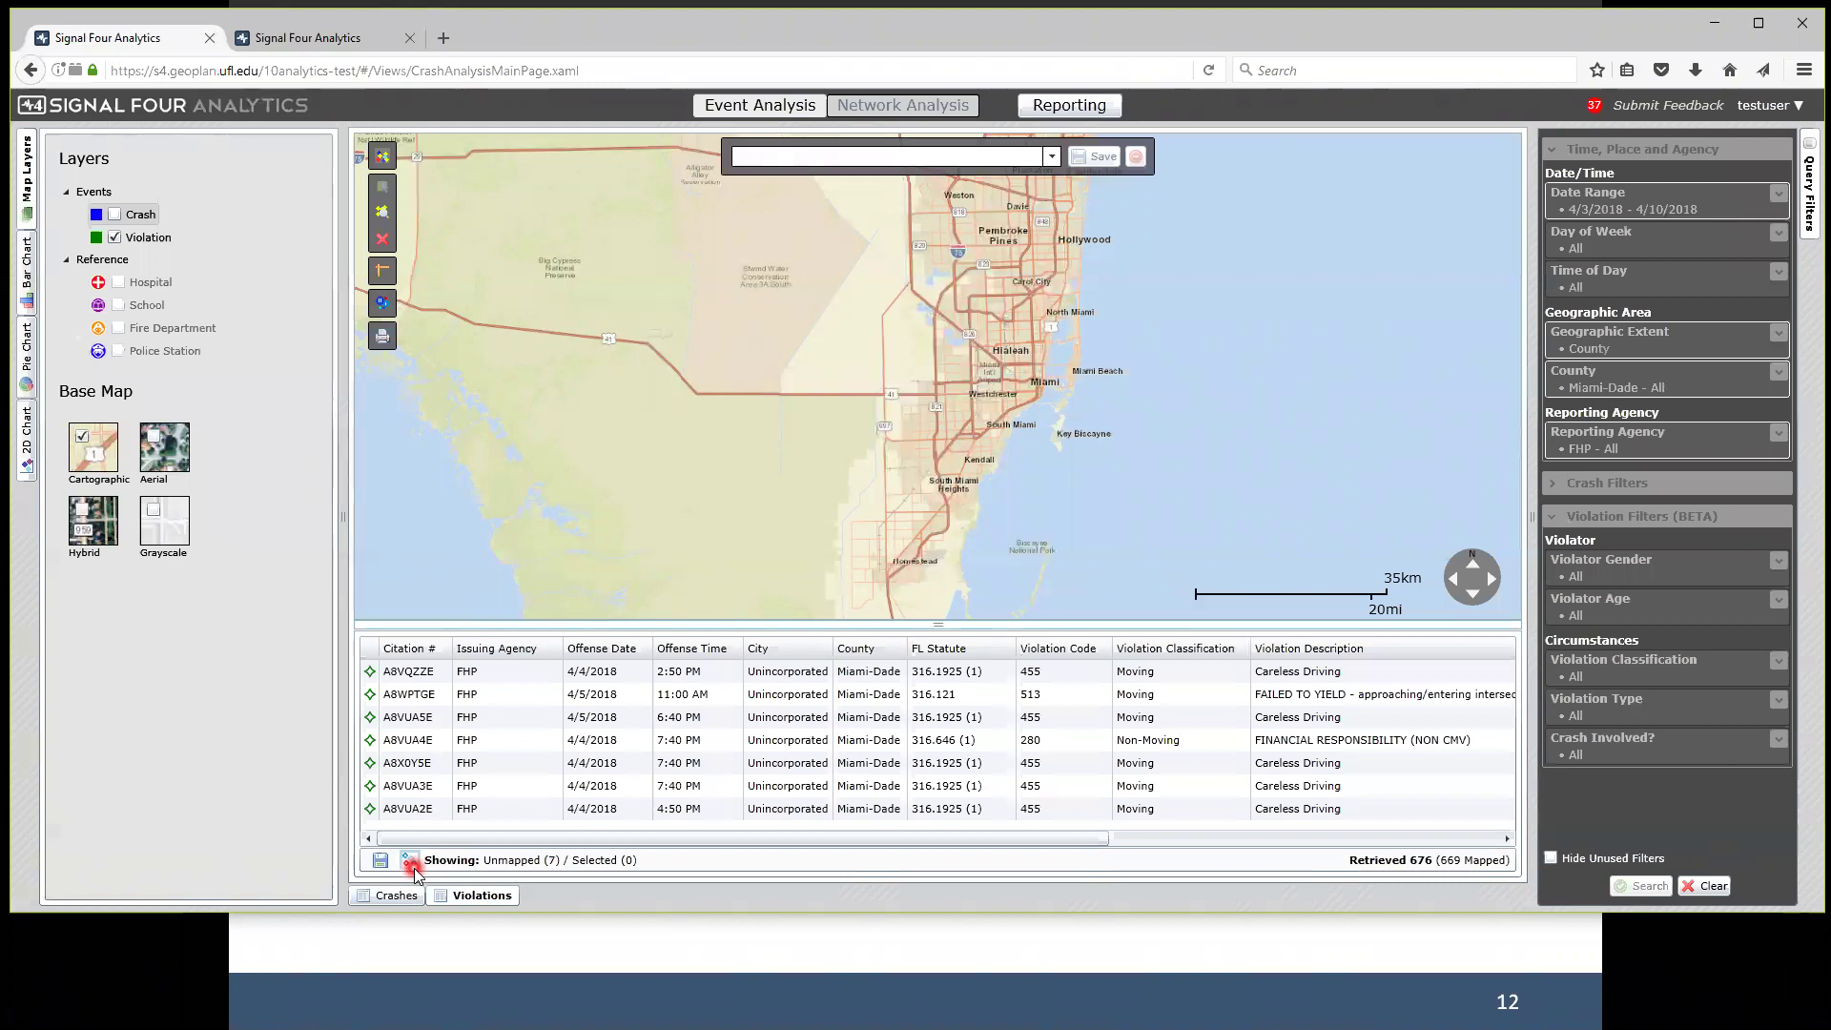
# Show all violations in the results table again and turn the Crash layer back on.
pyautogui.click(414, 868)
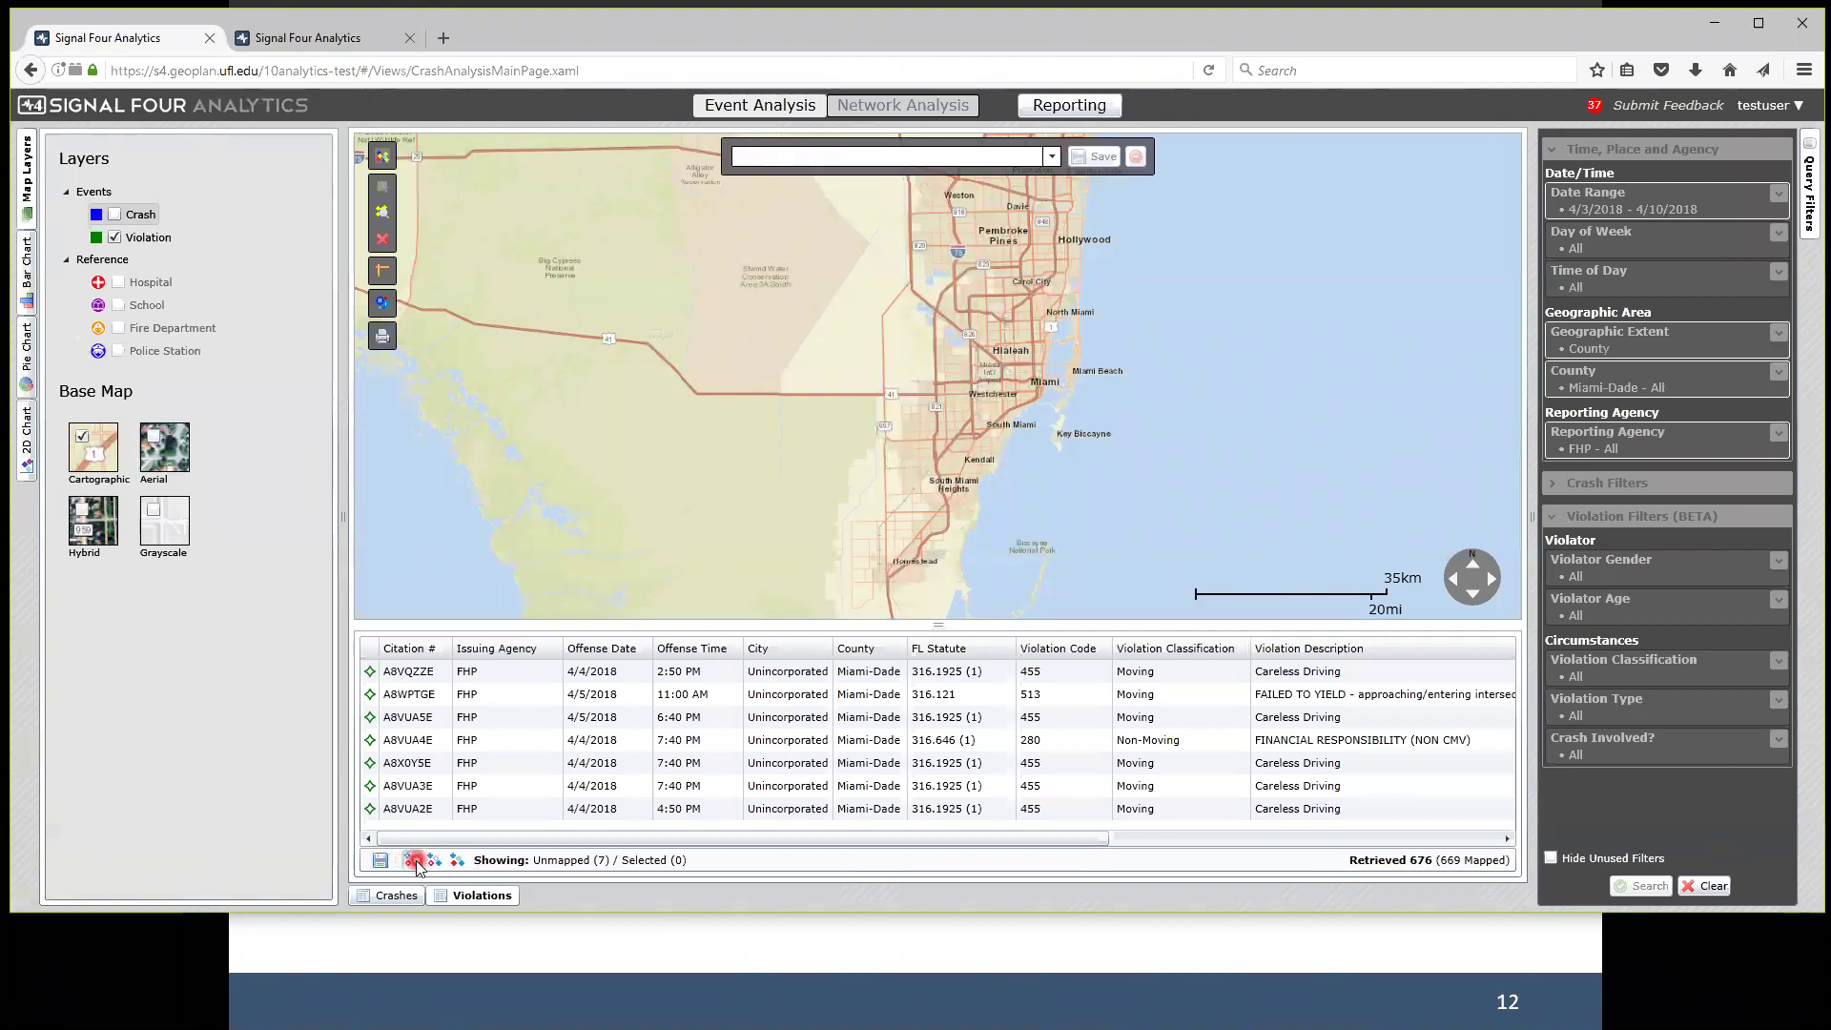
pyautogui.click(434, 862)
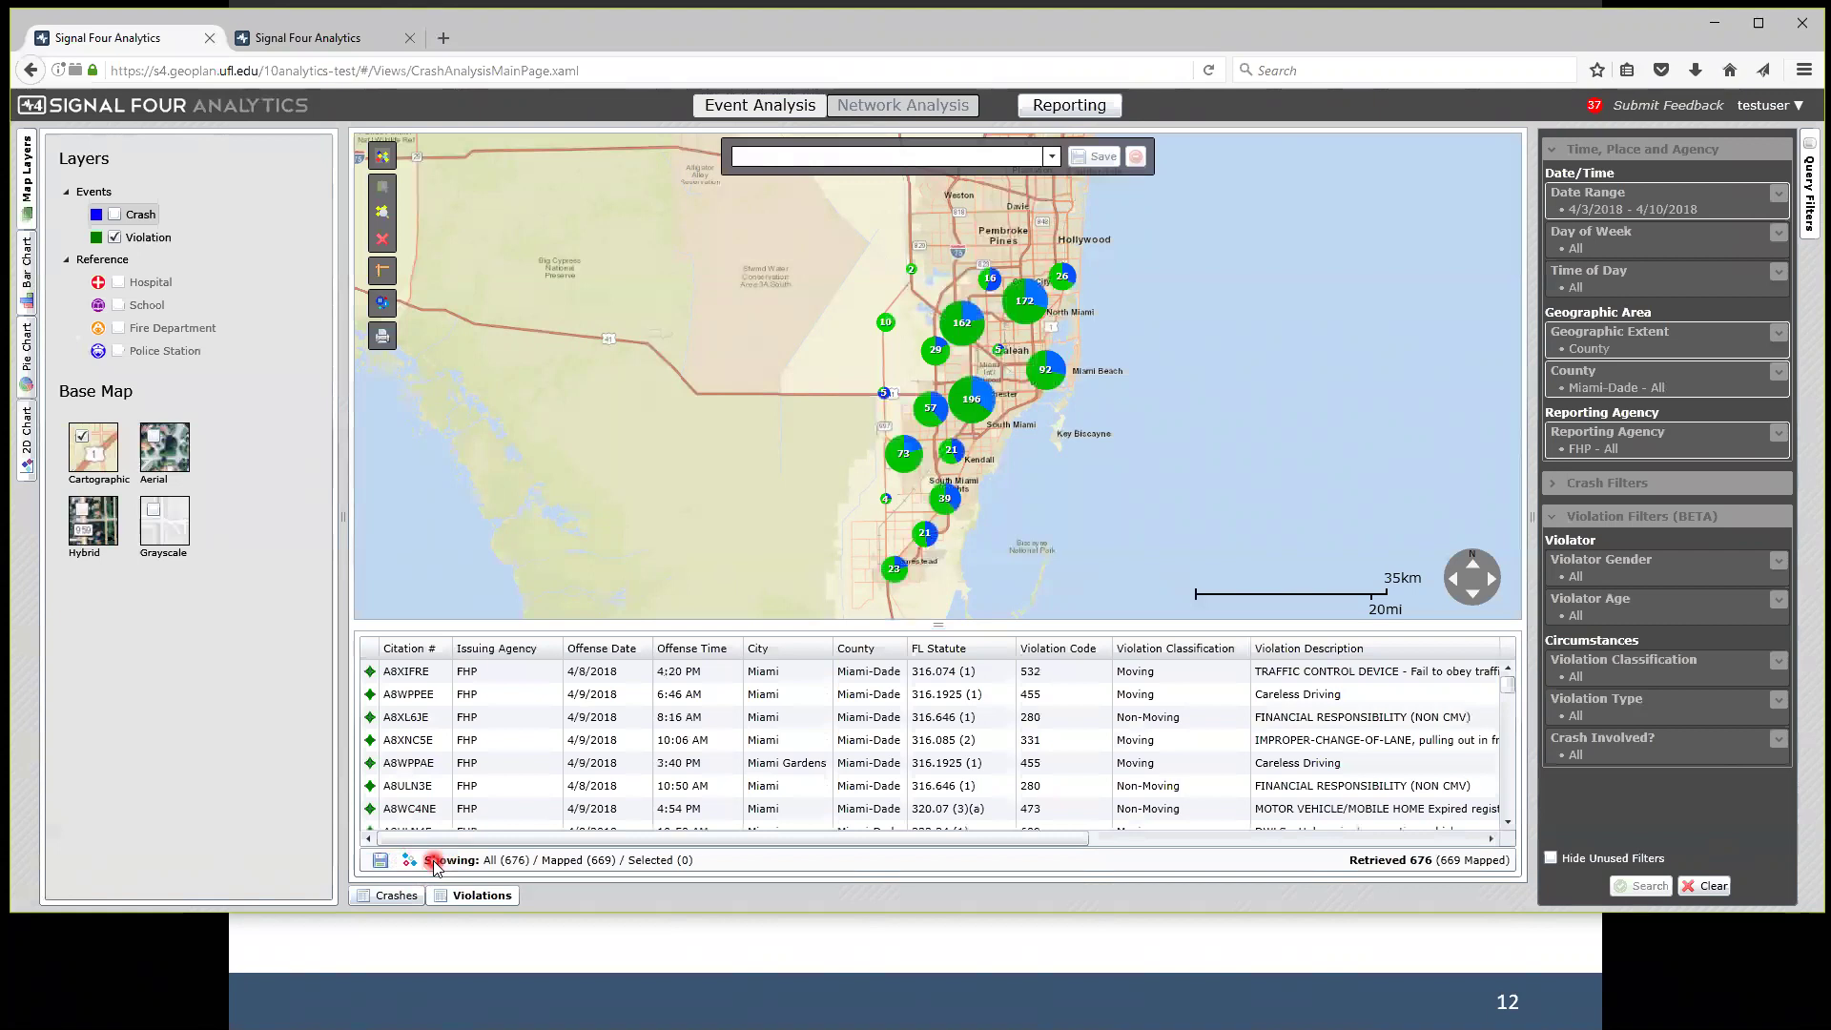
pyautogui.moveTo(770, 510); pyautogui.dragTo(790, 492)
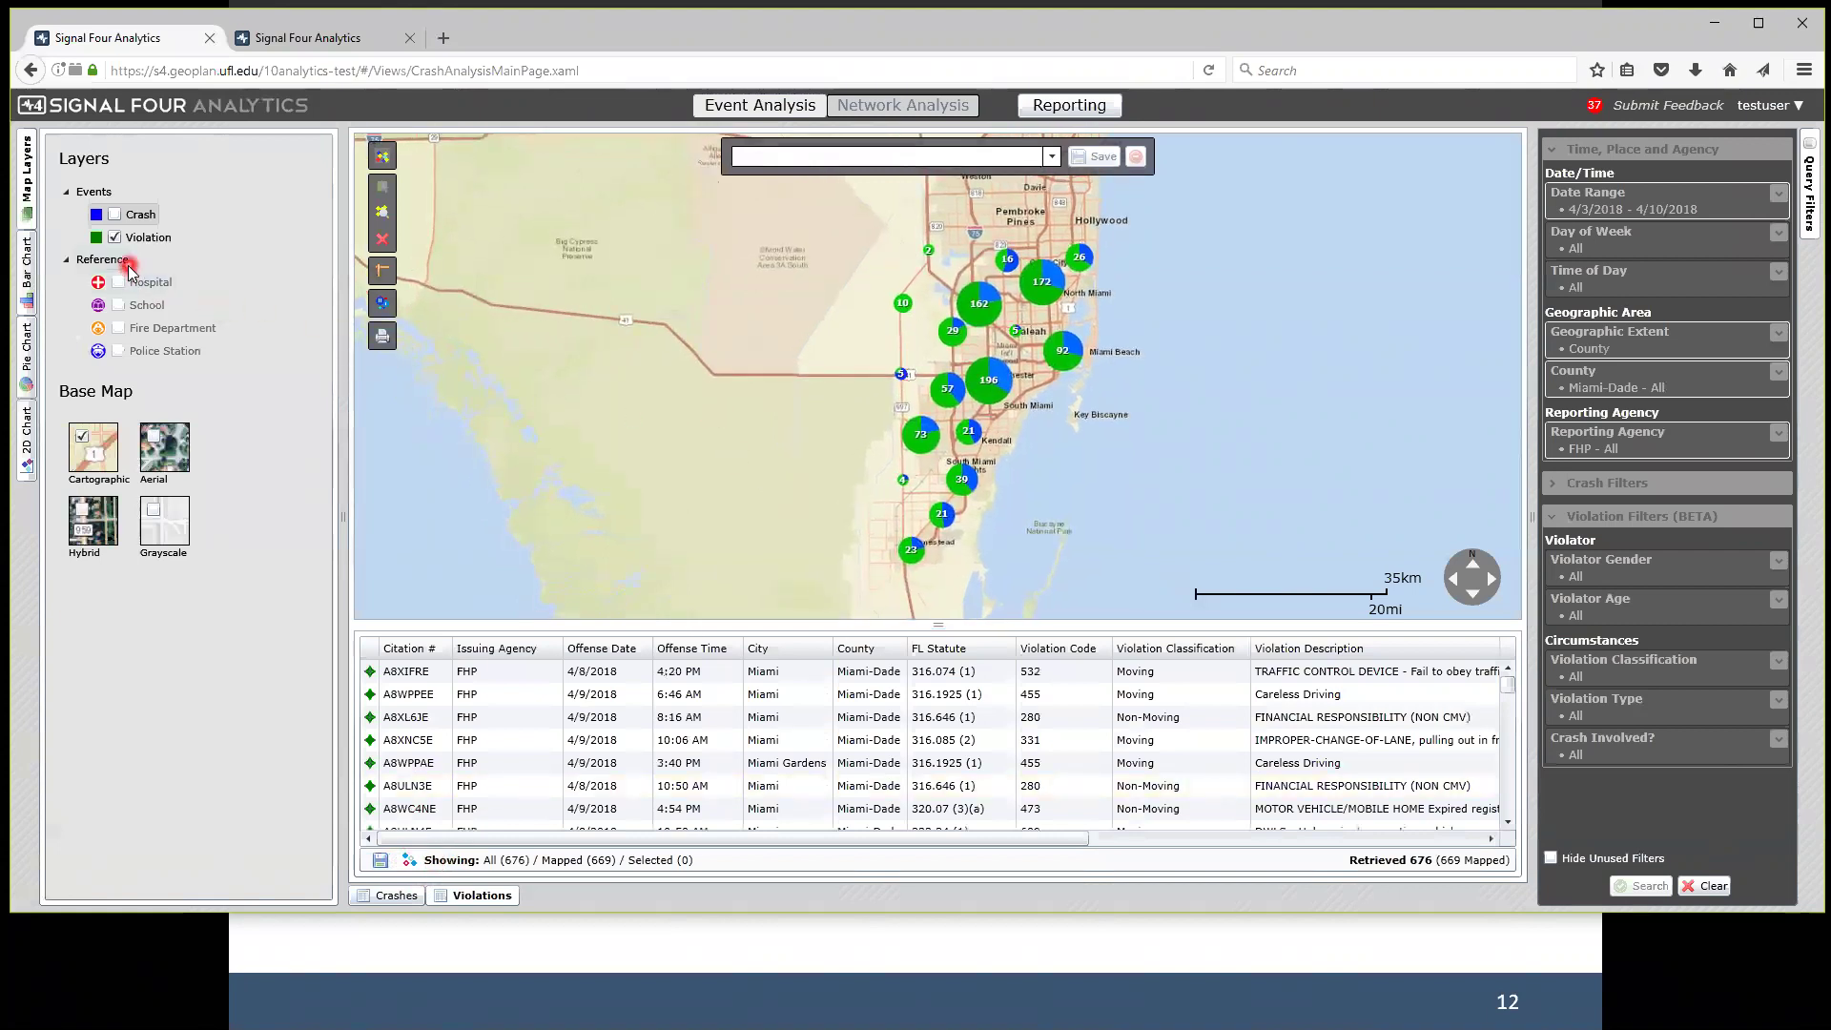
pyautogui.click(114, 215)
# Download all violations as a Comma Separated Value (CSV) file and save the zip package.
pyautogui.click(379, 861)
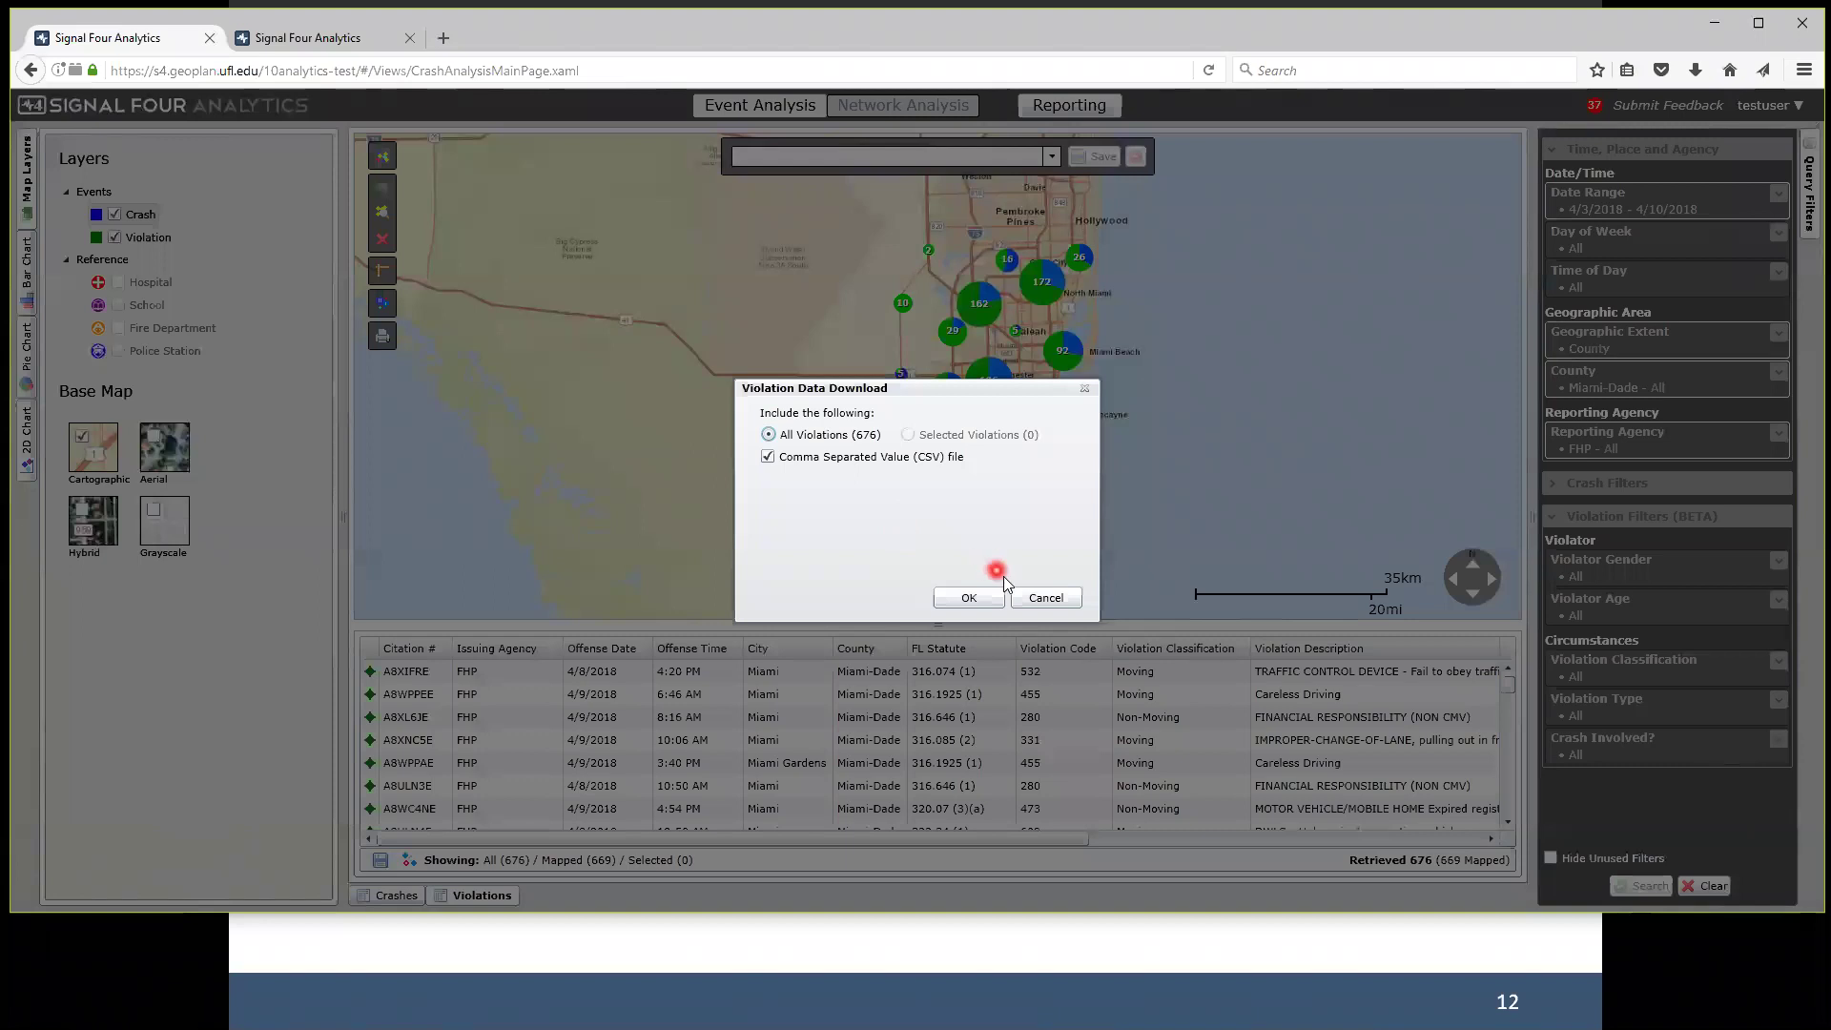
pyautogui.click(981, 601)
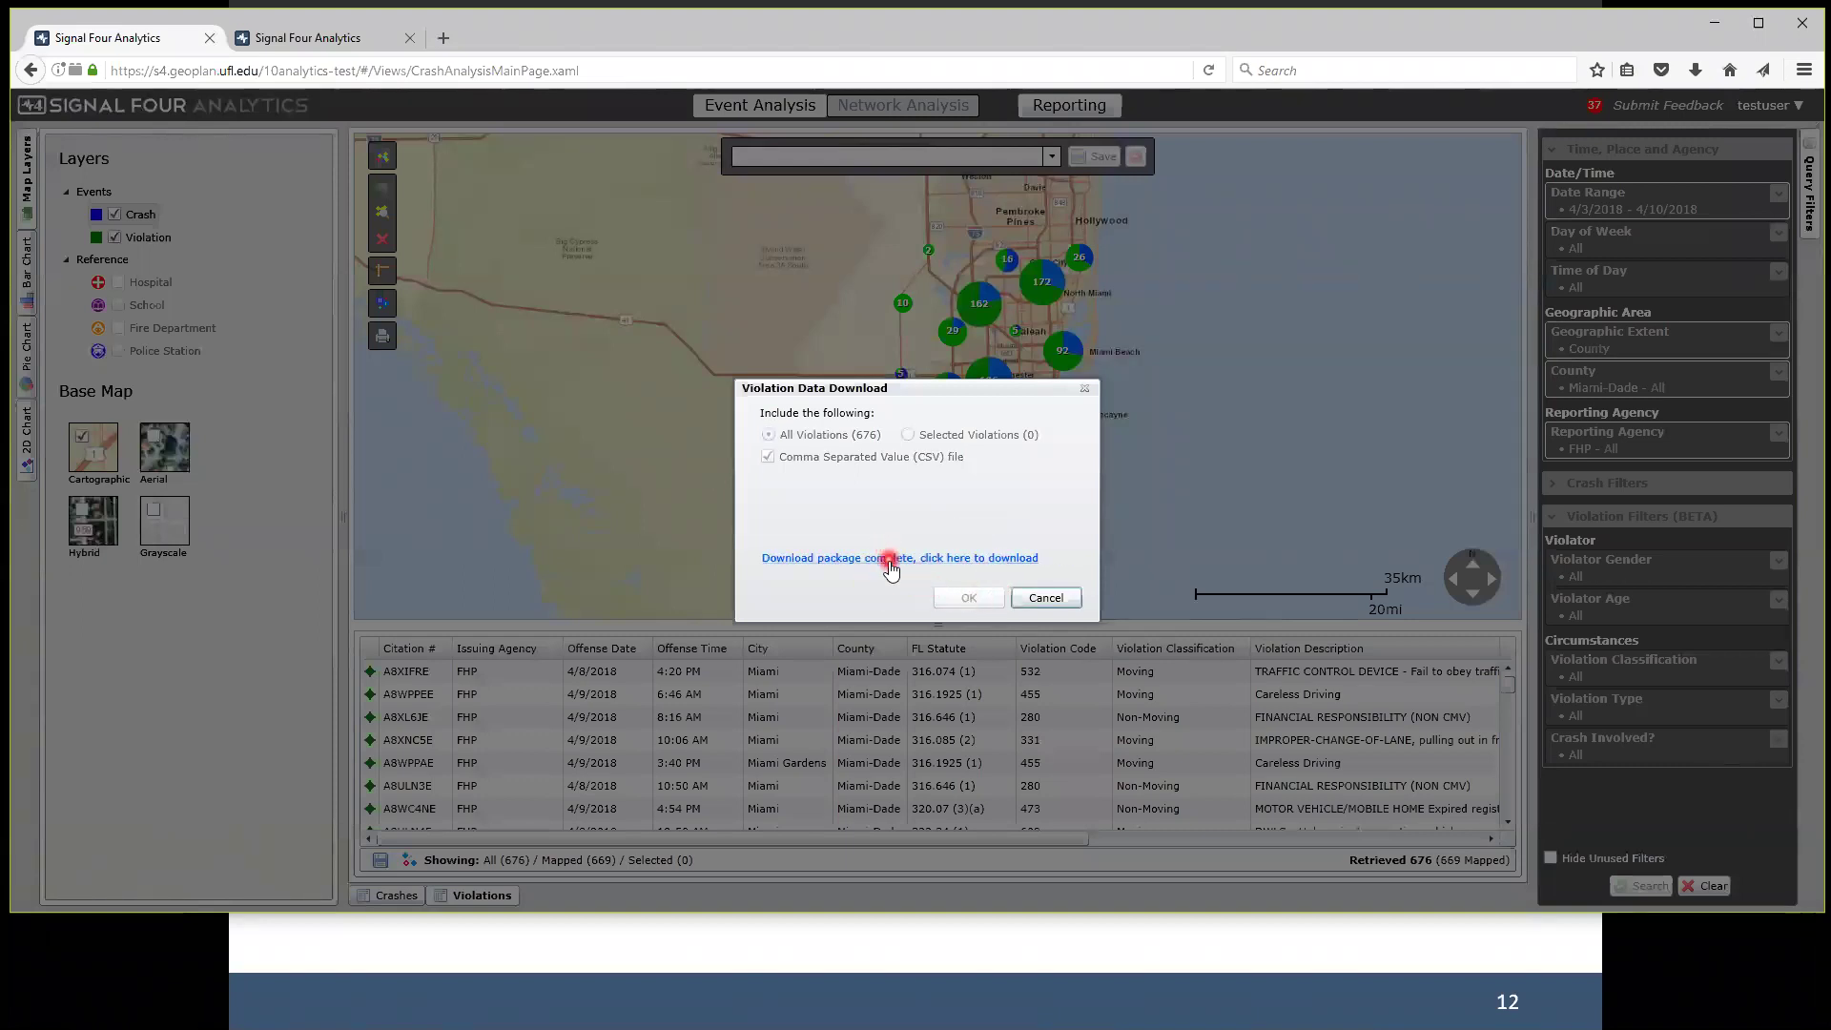
pyautogui.click(890, 559)
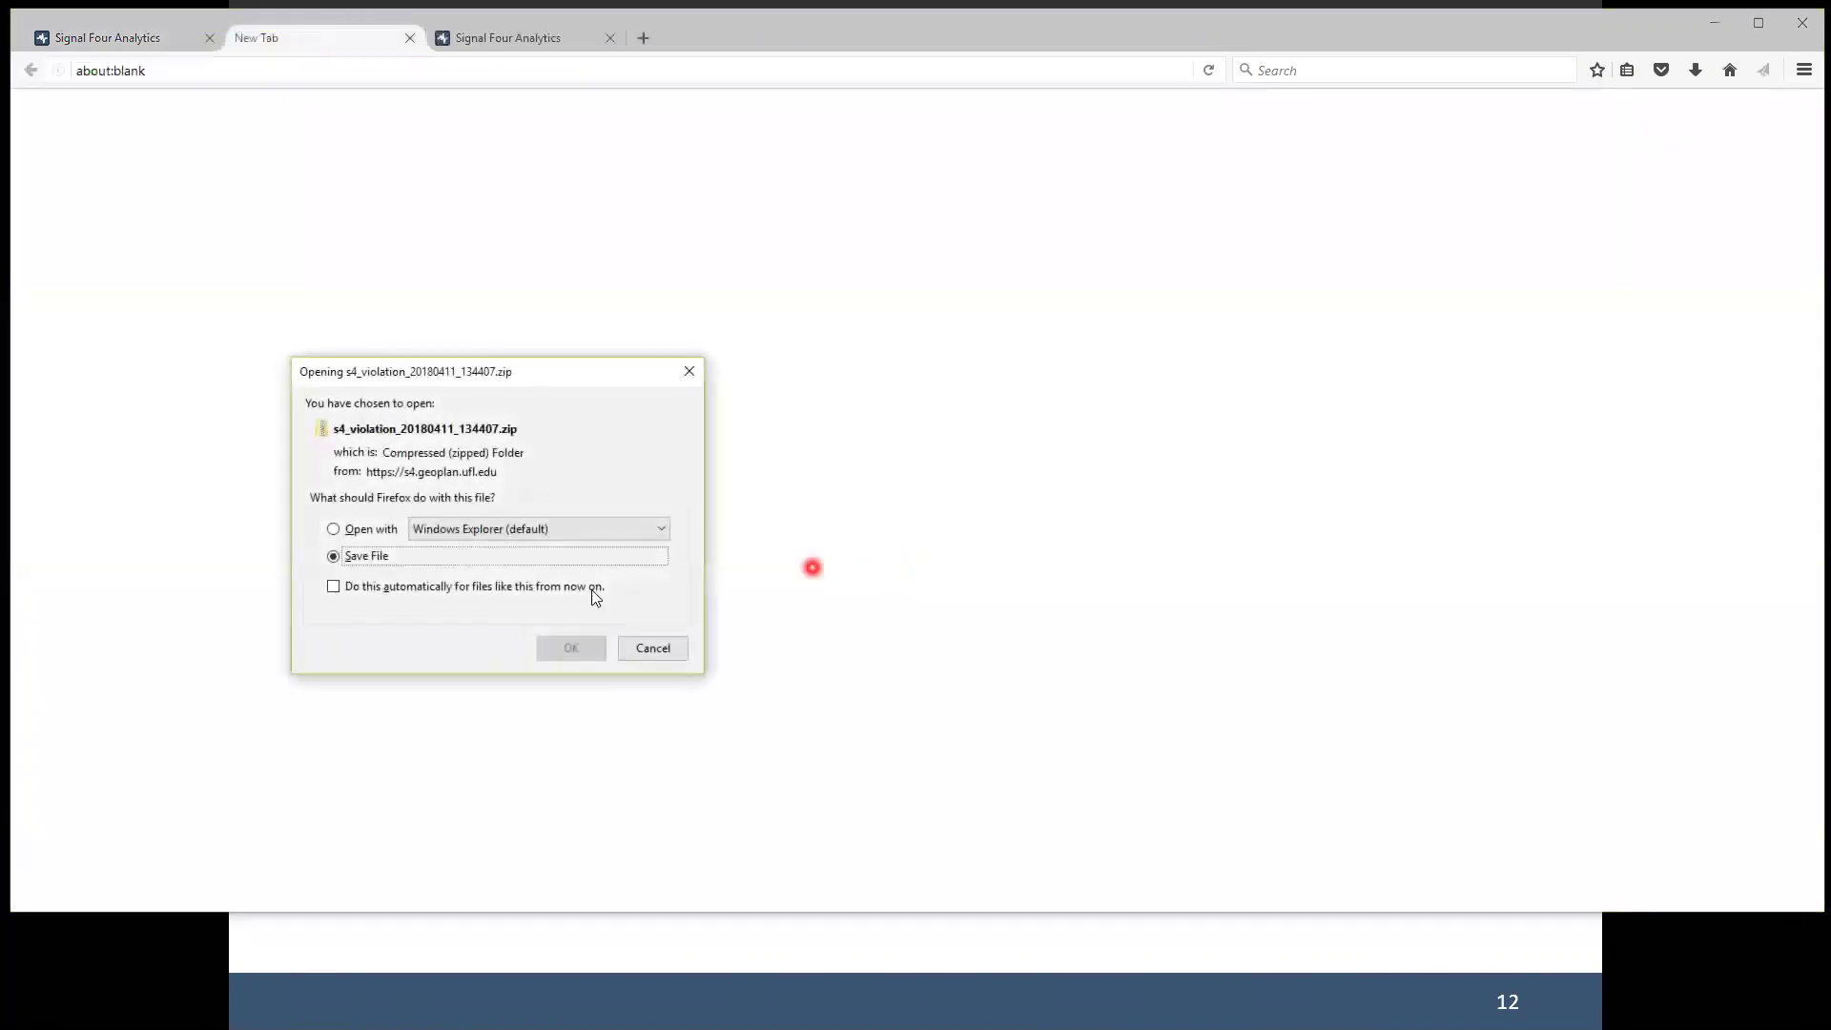
pyautogui.click(566, 647)
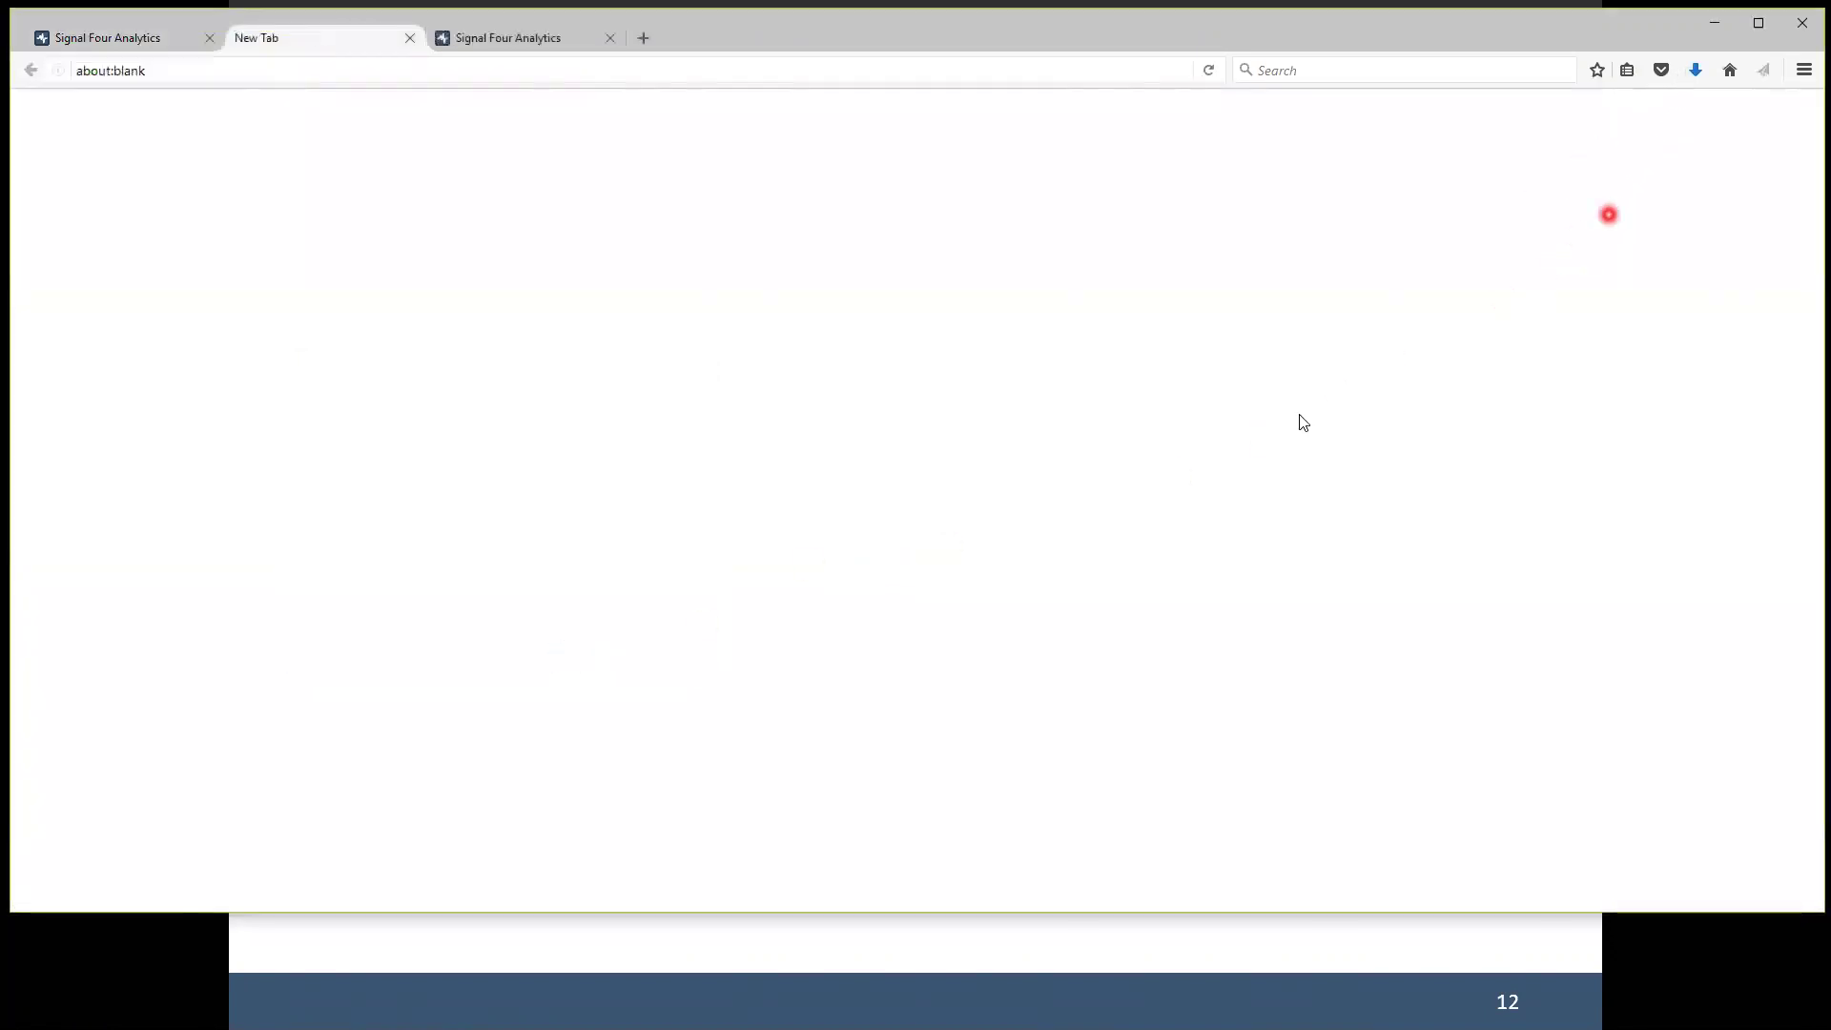
# Show s4_violation_20180411_134407.zip in its Downloads folder, extract all its contents and close the extracted folder's extra window.
pyautogui.click(1694, 70)
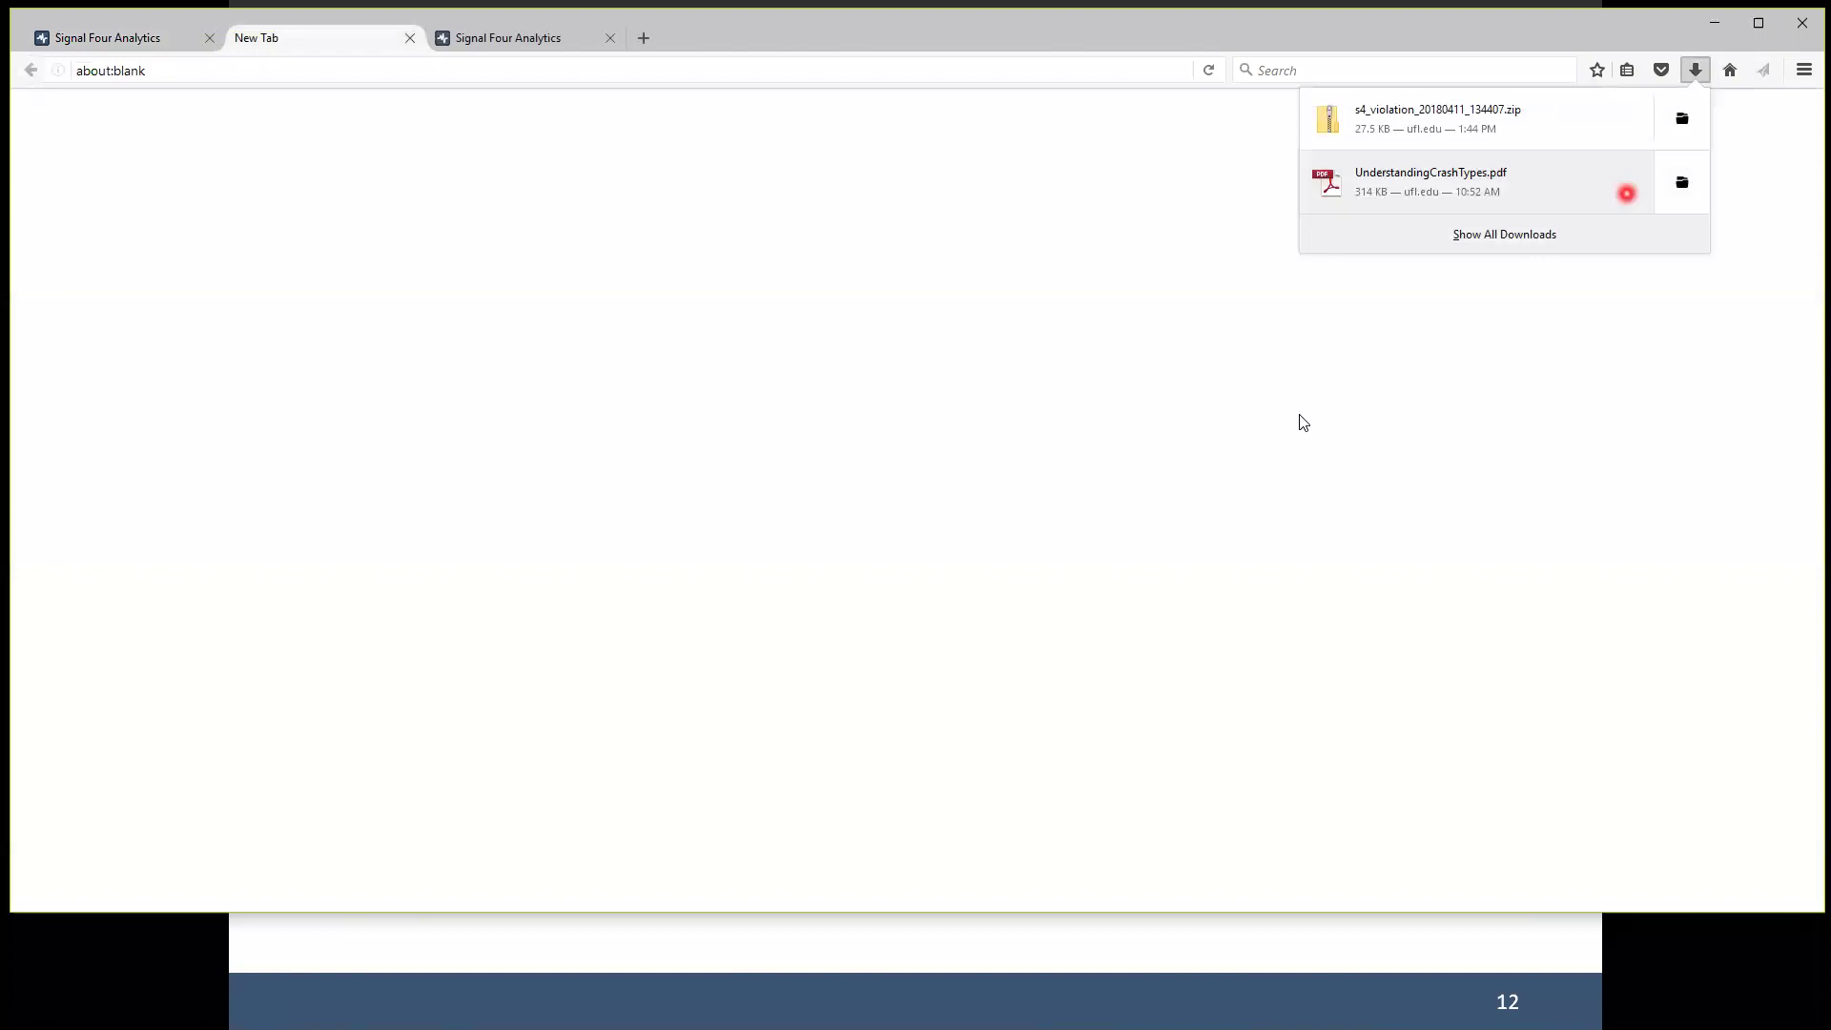
pyautogui.click(1684, 118)
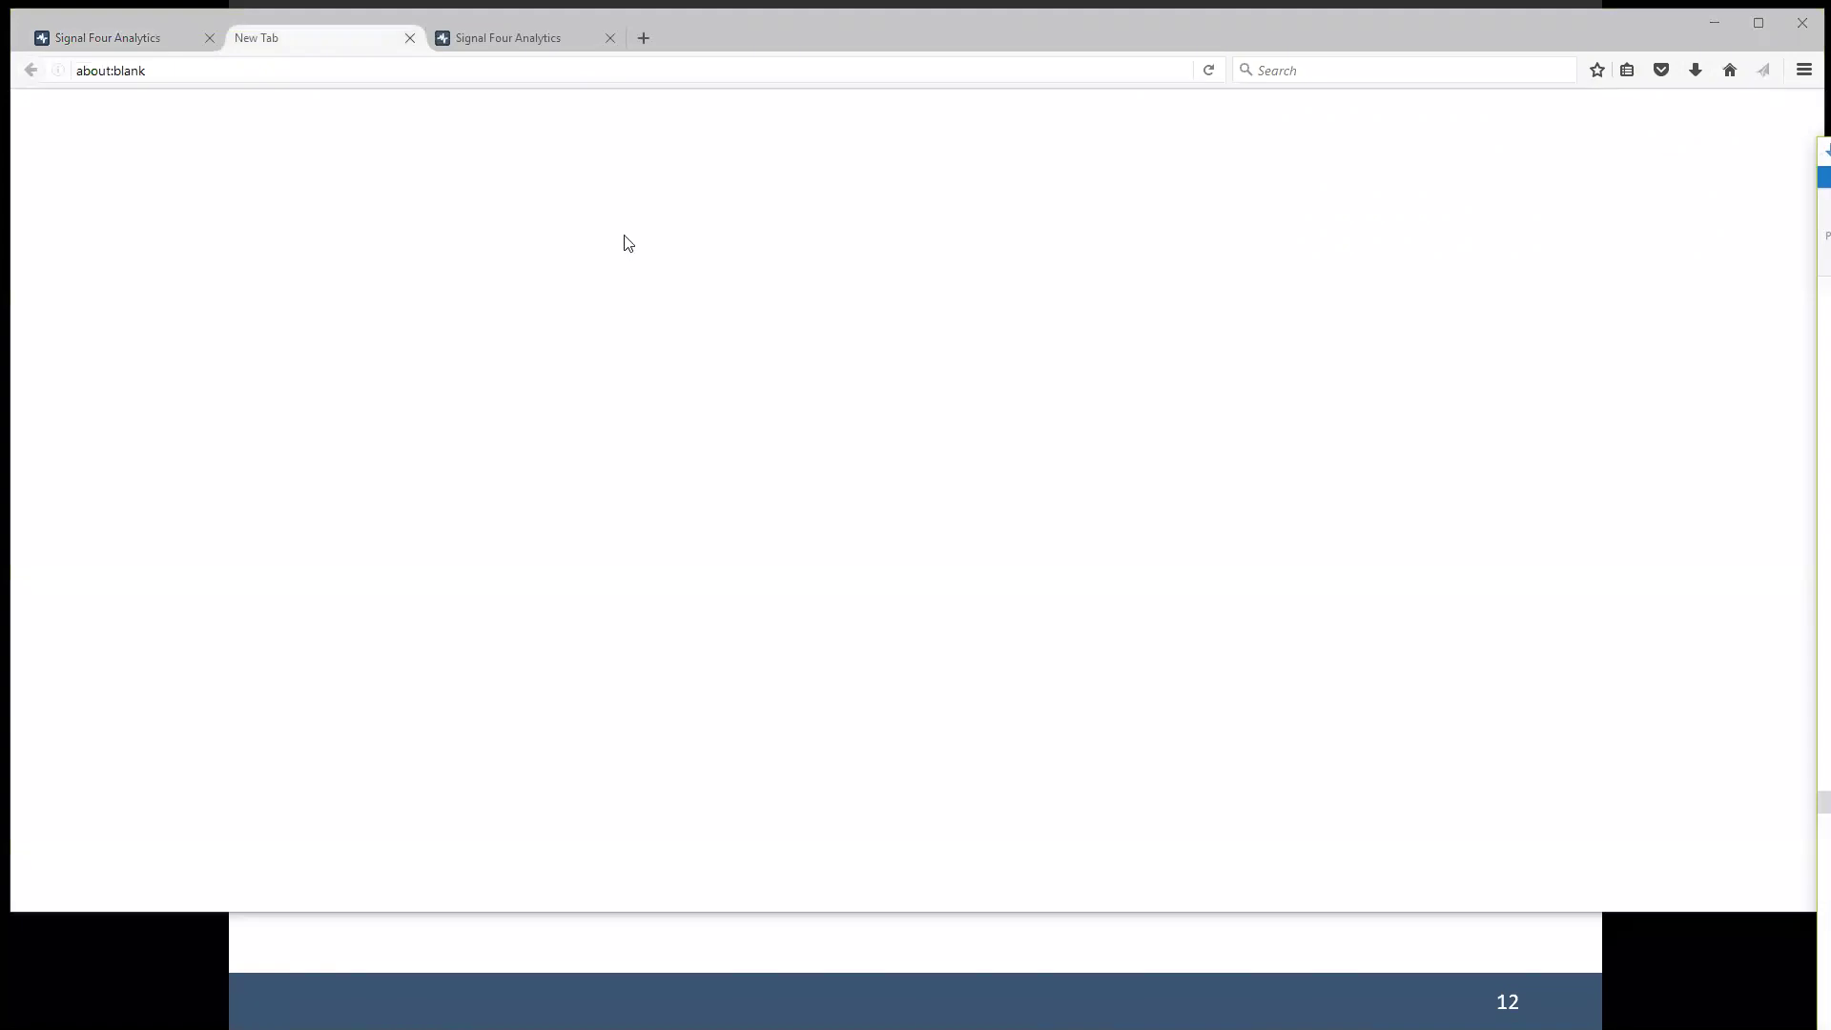
pyautogui.click(625, 235)
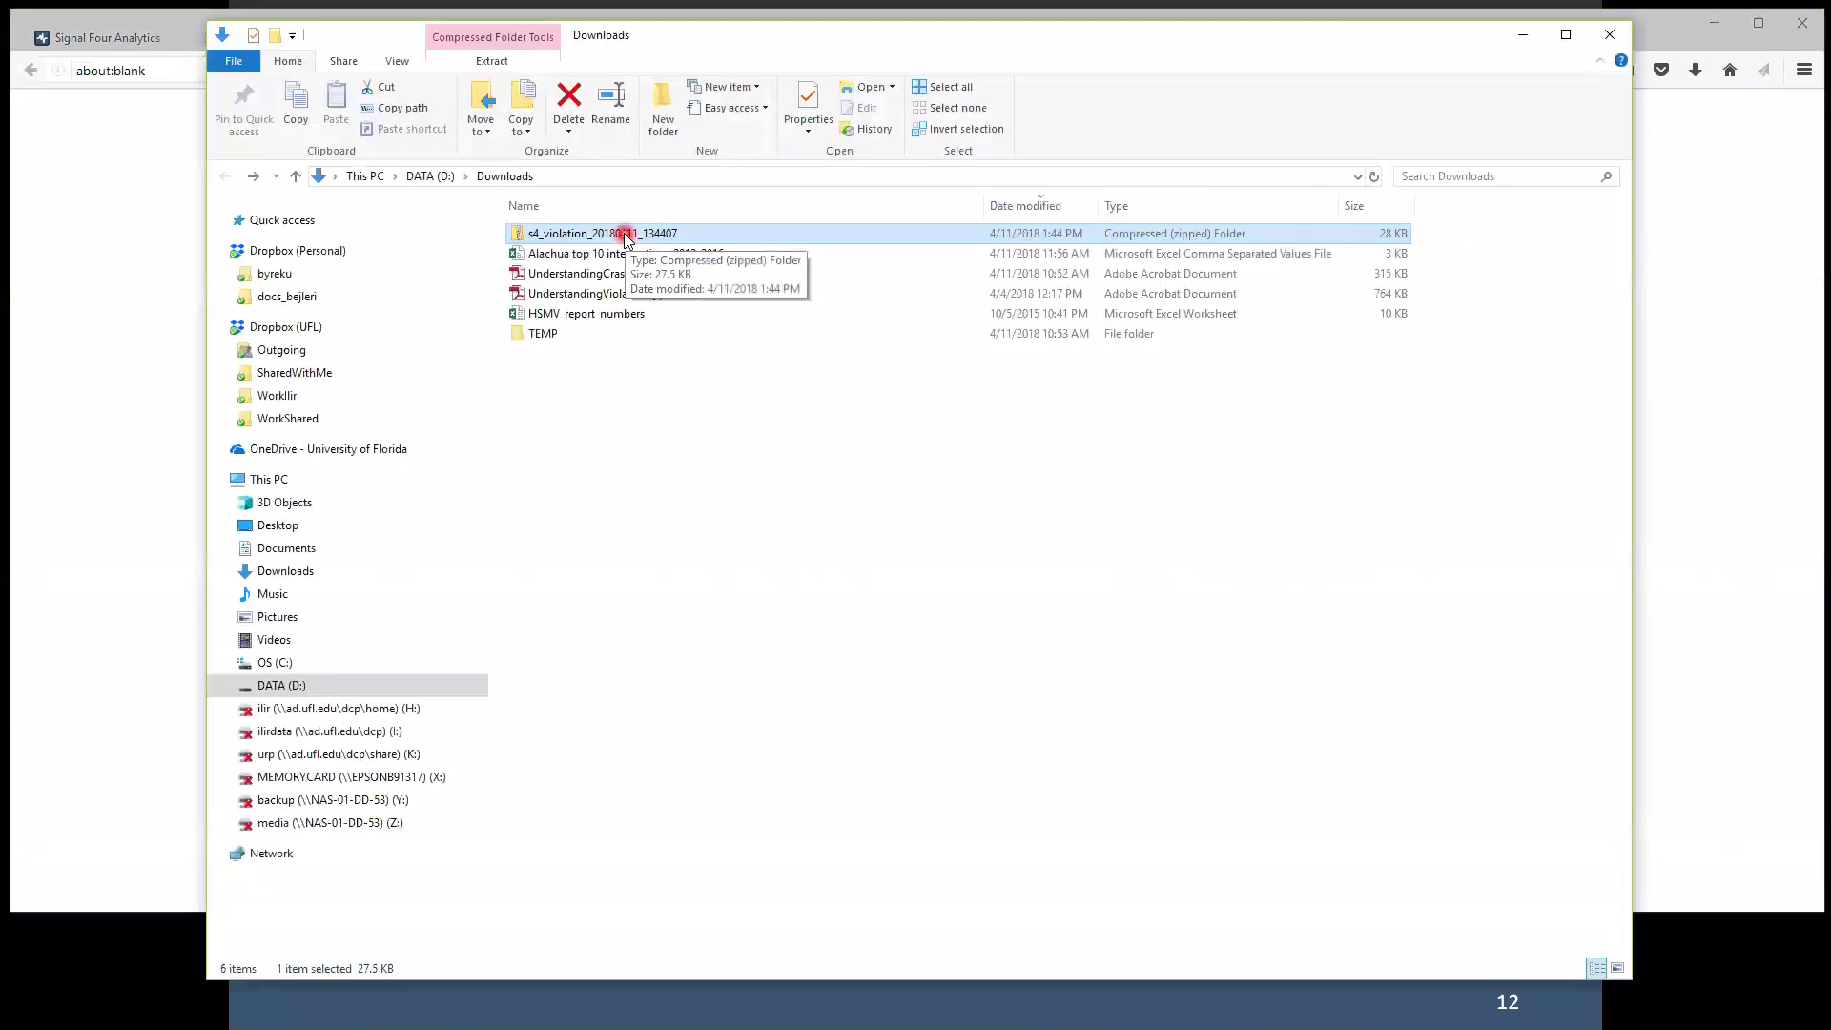
pyautogui.rightClick(625, 235)
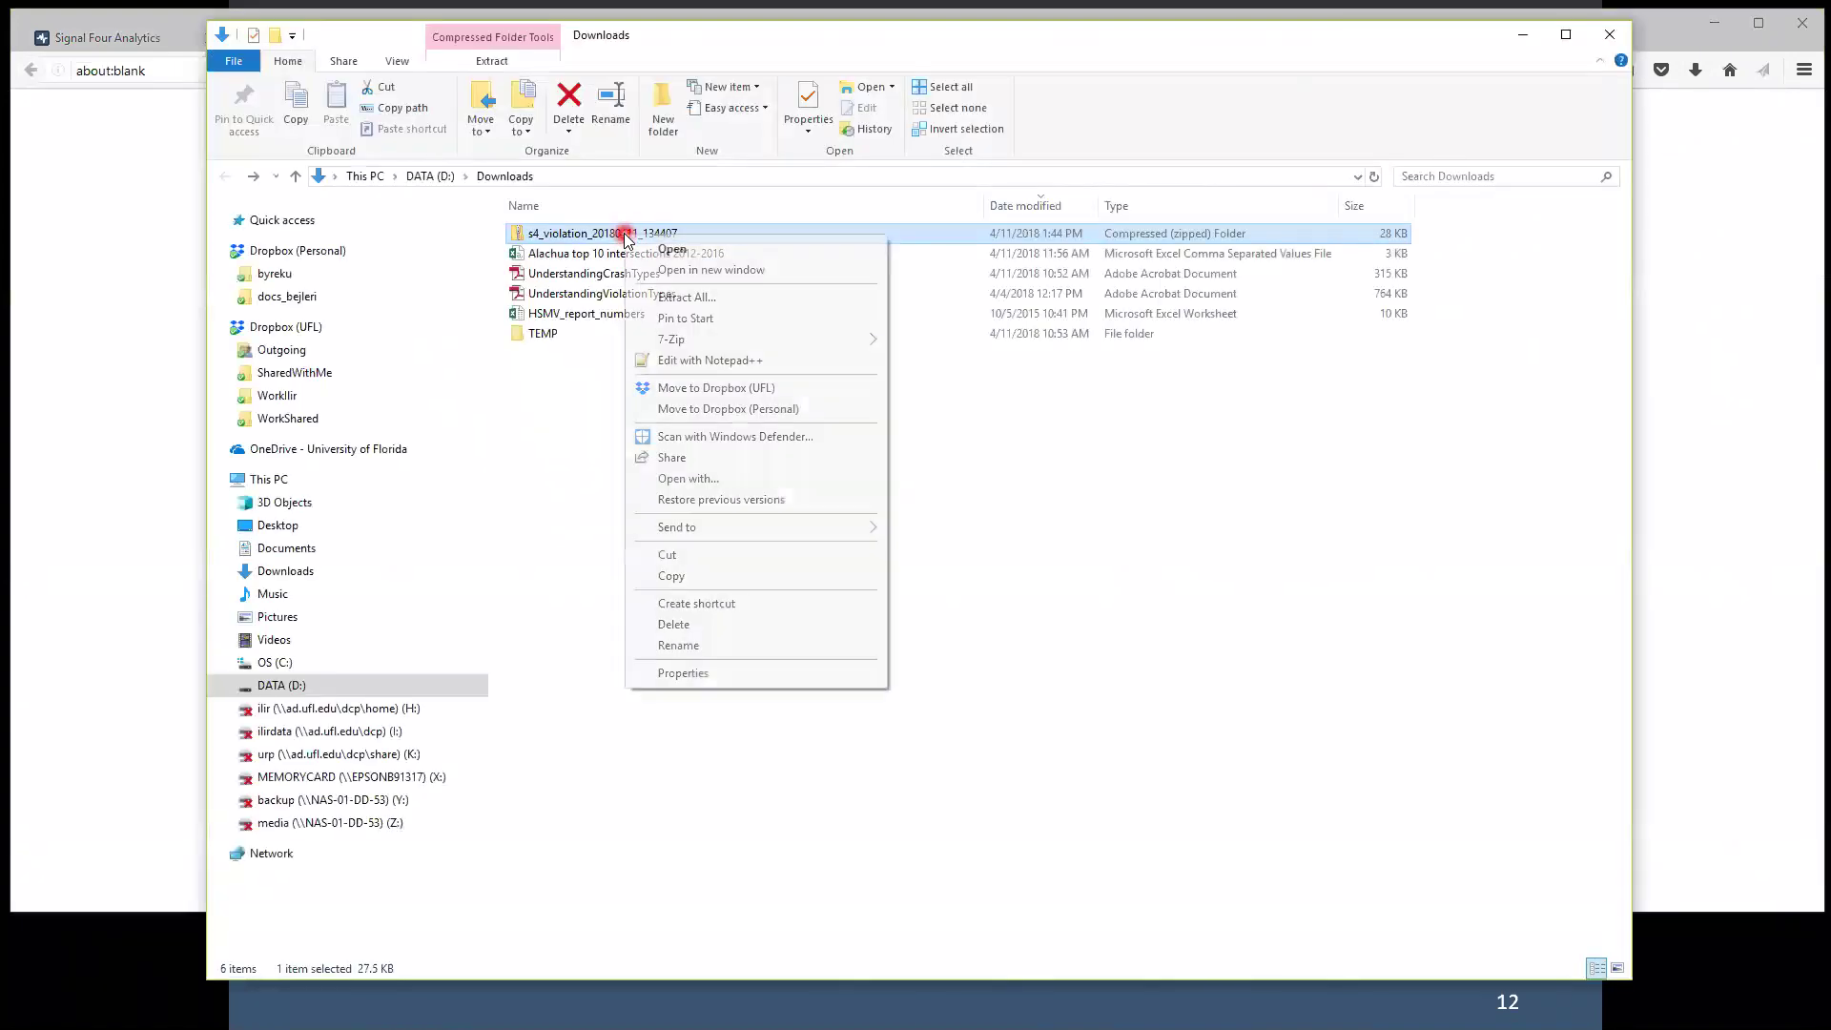
pyautogui.click(692, 298)
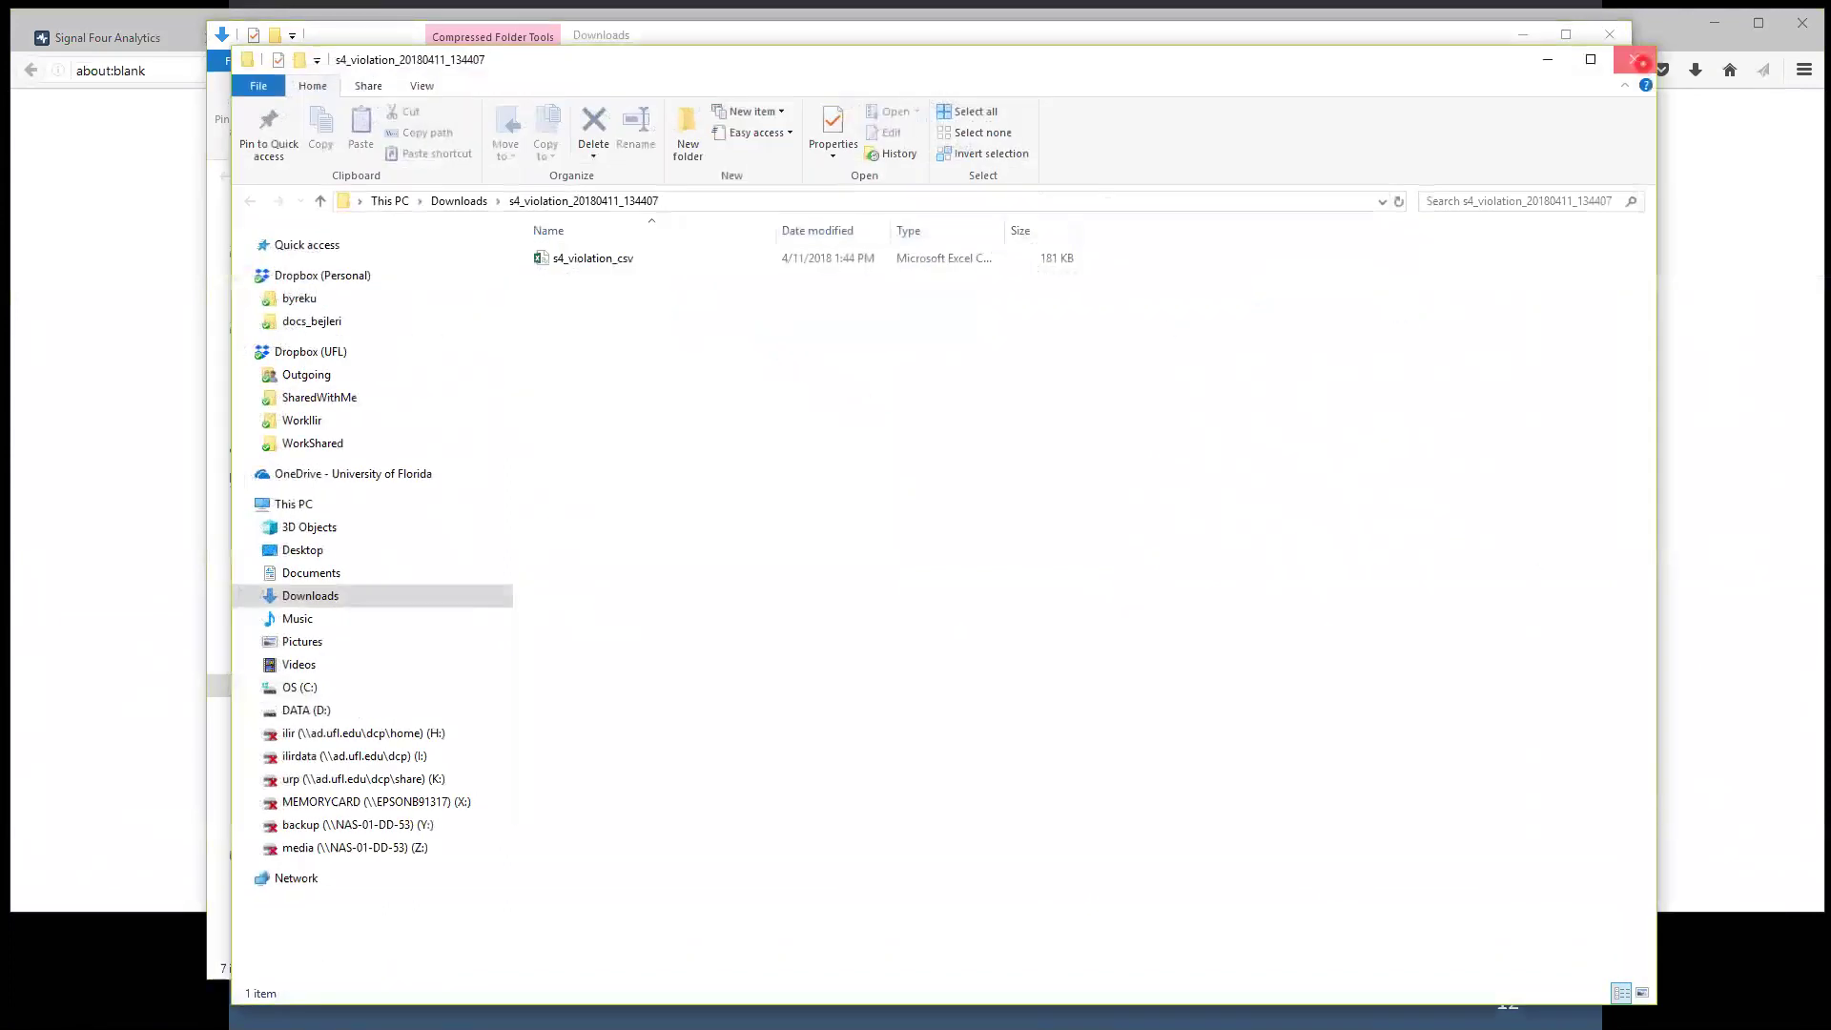
pyautogui.click(1635, 59)
# Open the s4_violation_csv file from the extracted s4_violation_20180411_134407 folder in Excel.
pyautogui.click(600, 336)
pyautogui.doubleClick(600, 336)
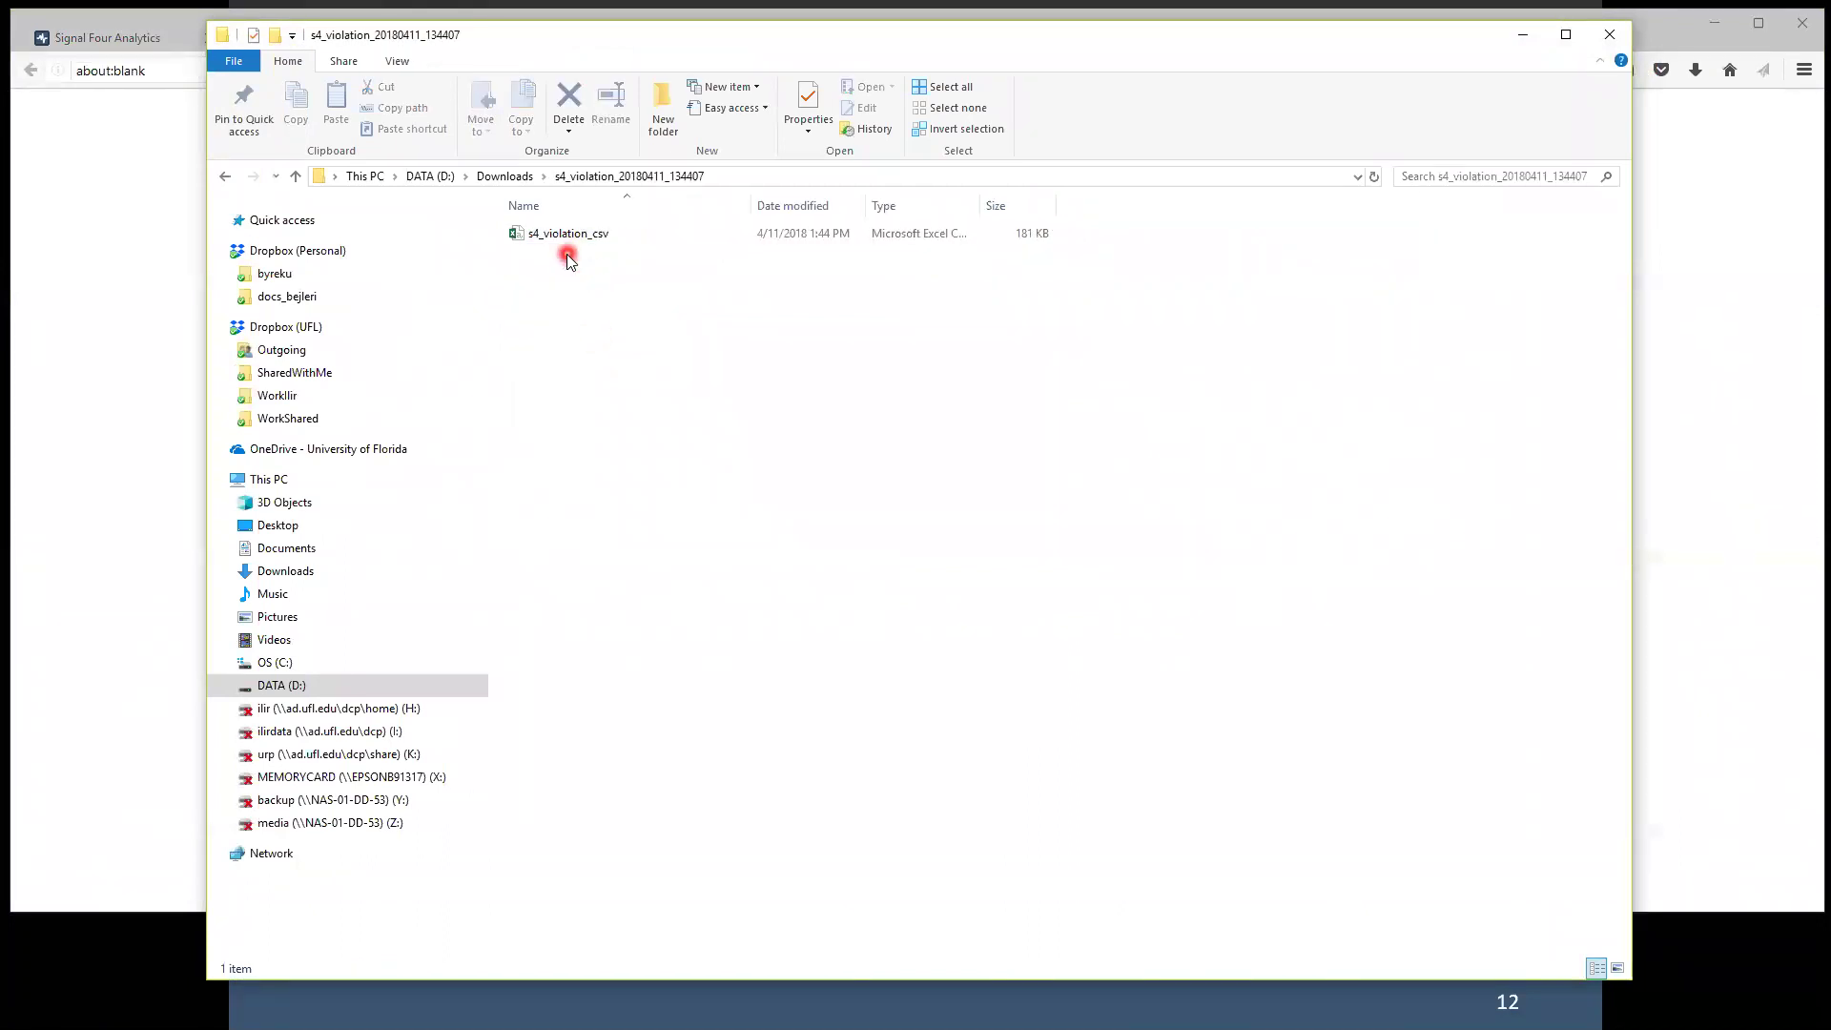
pyautogui.doubleClick(563, 236)
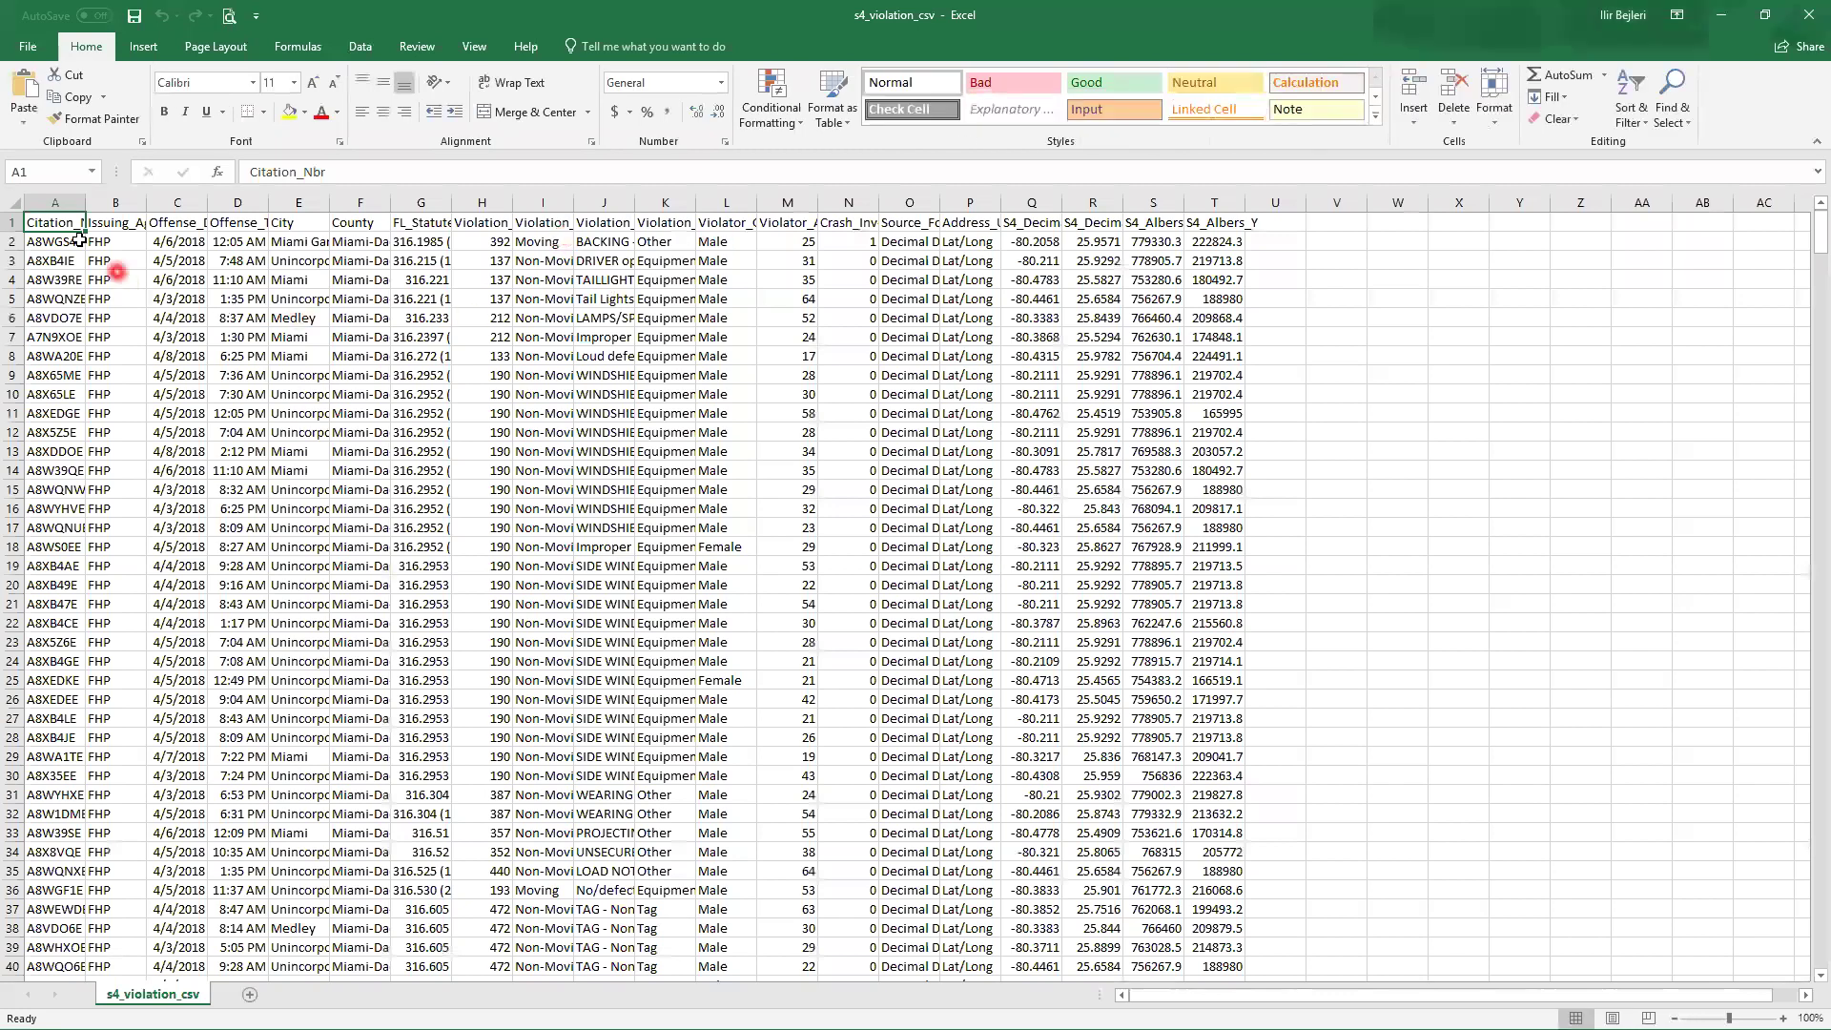
# Fit all column widths to their contents and make the header row bold.
pyautogui.click(15, 201)
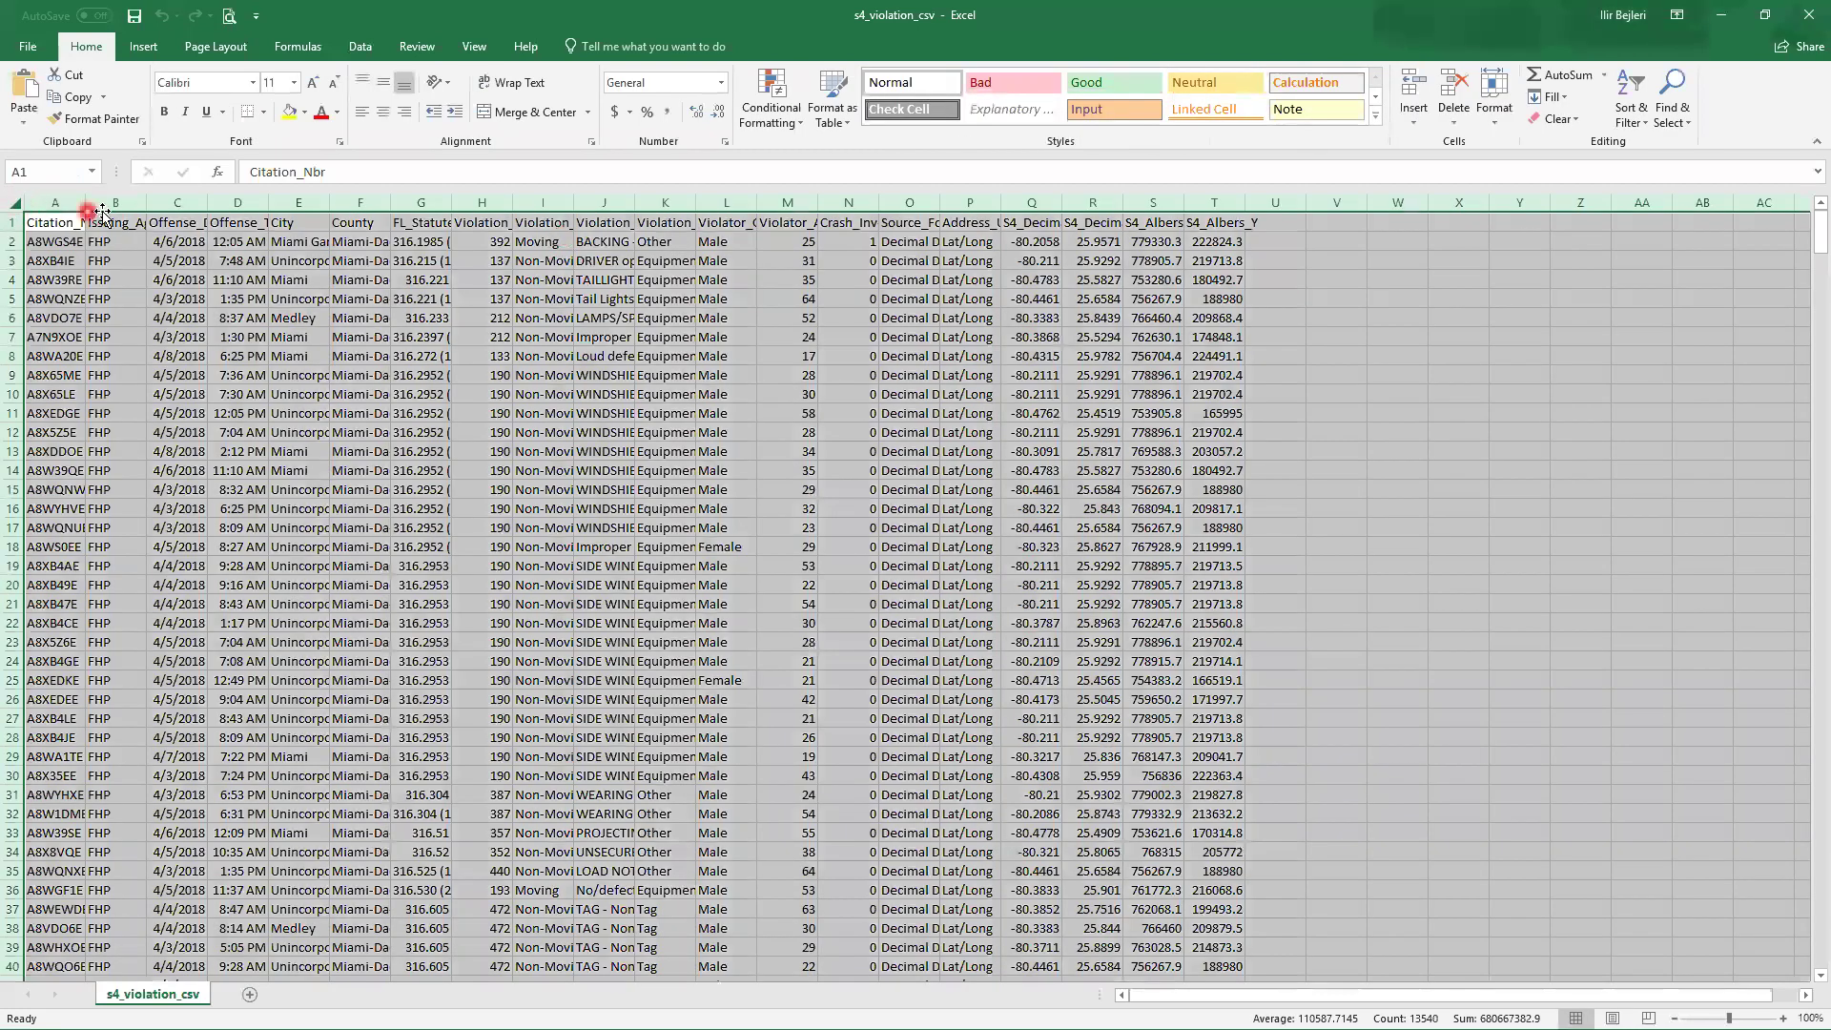
pyautogui.doubleClick(146, 201)
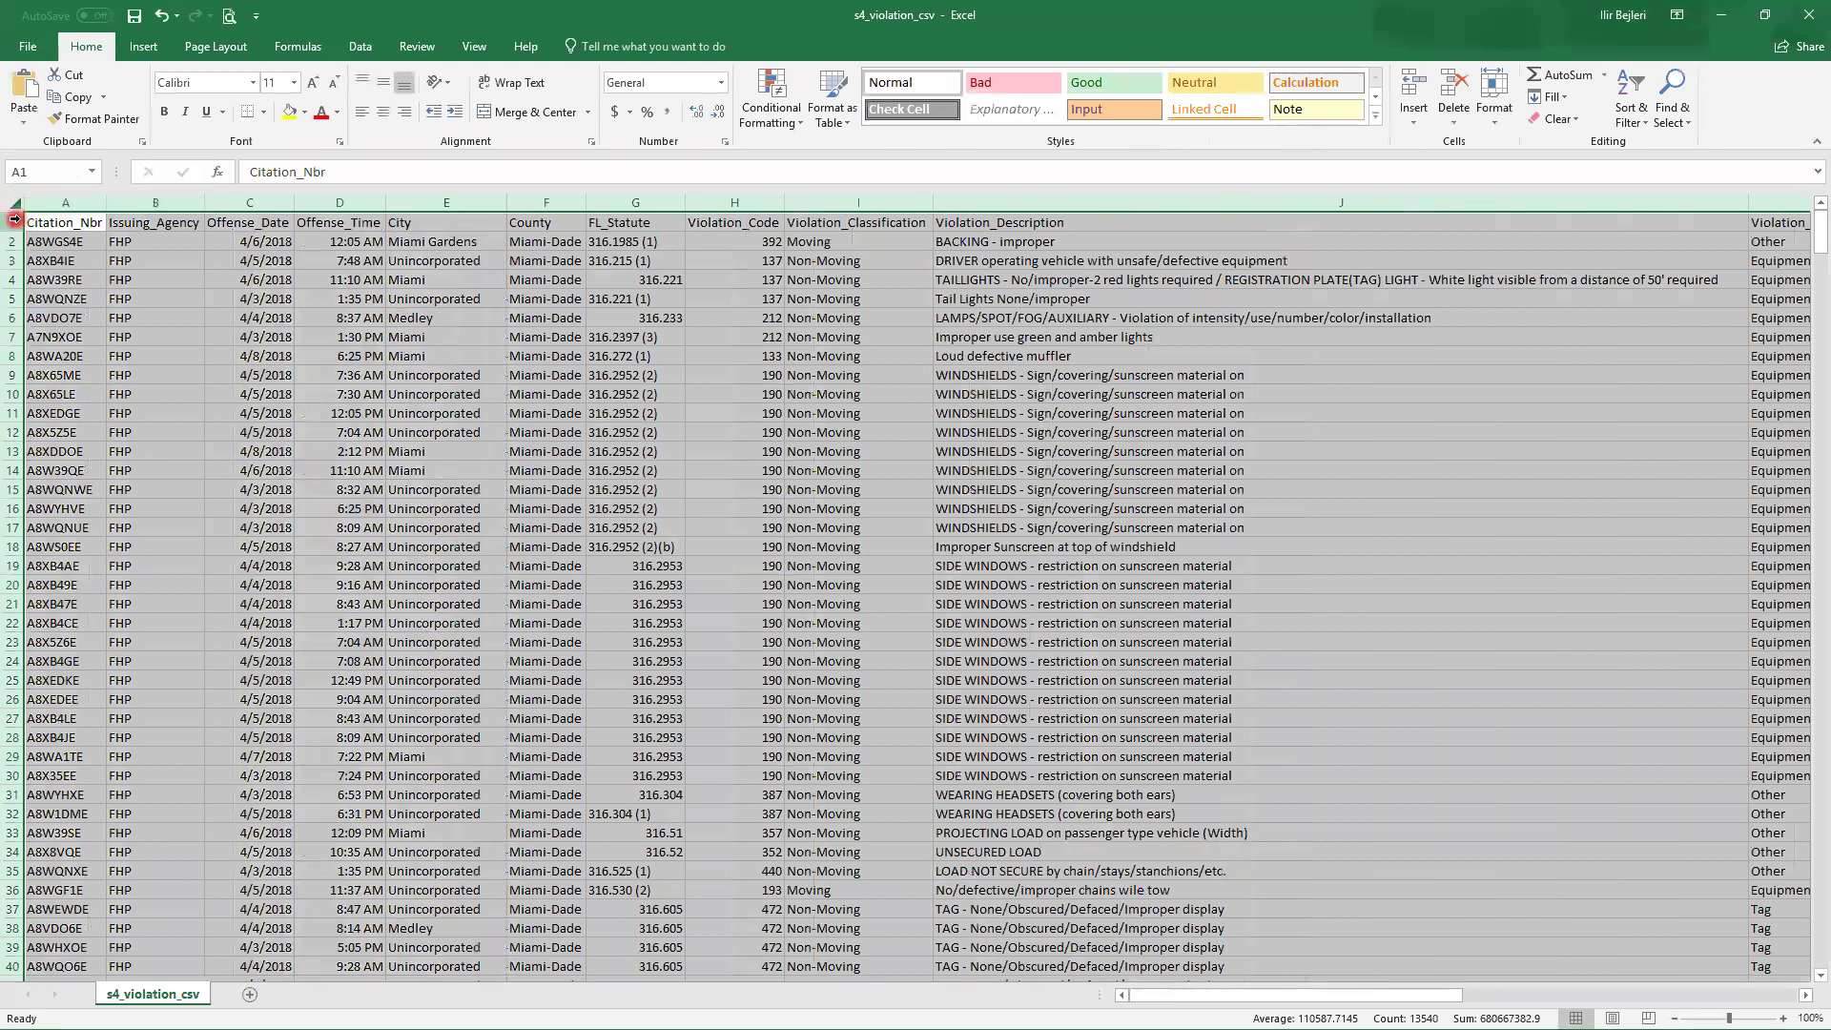
pyautogui.click(11, 222)
pyautogui.click(161, 115)
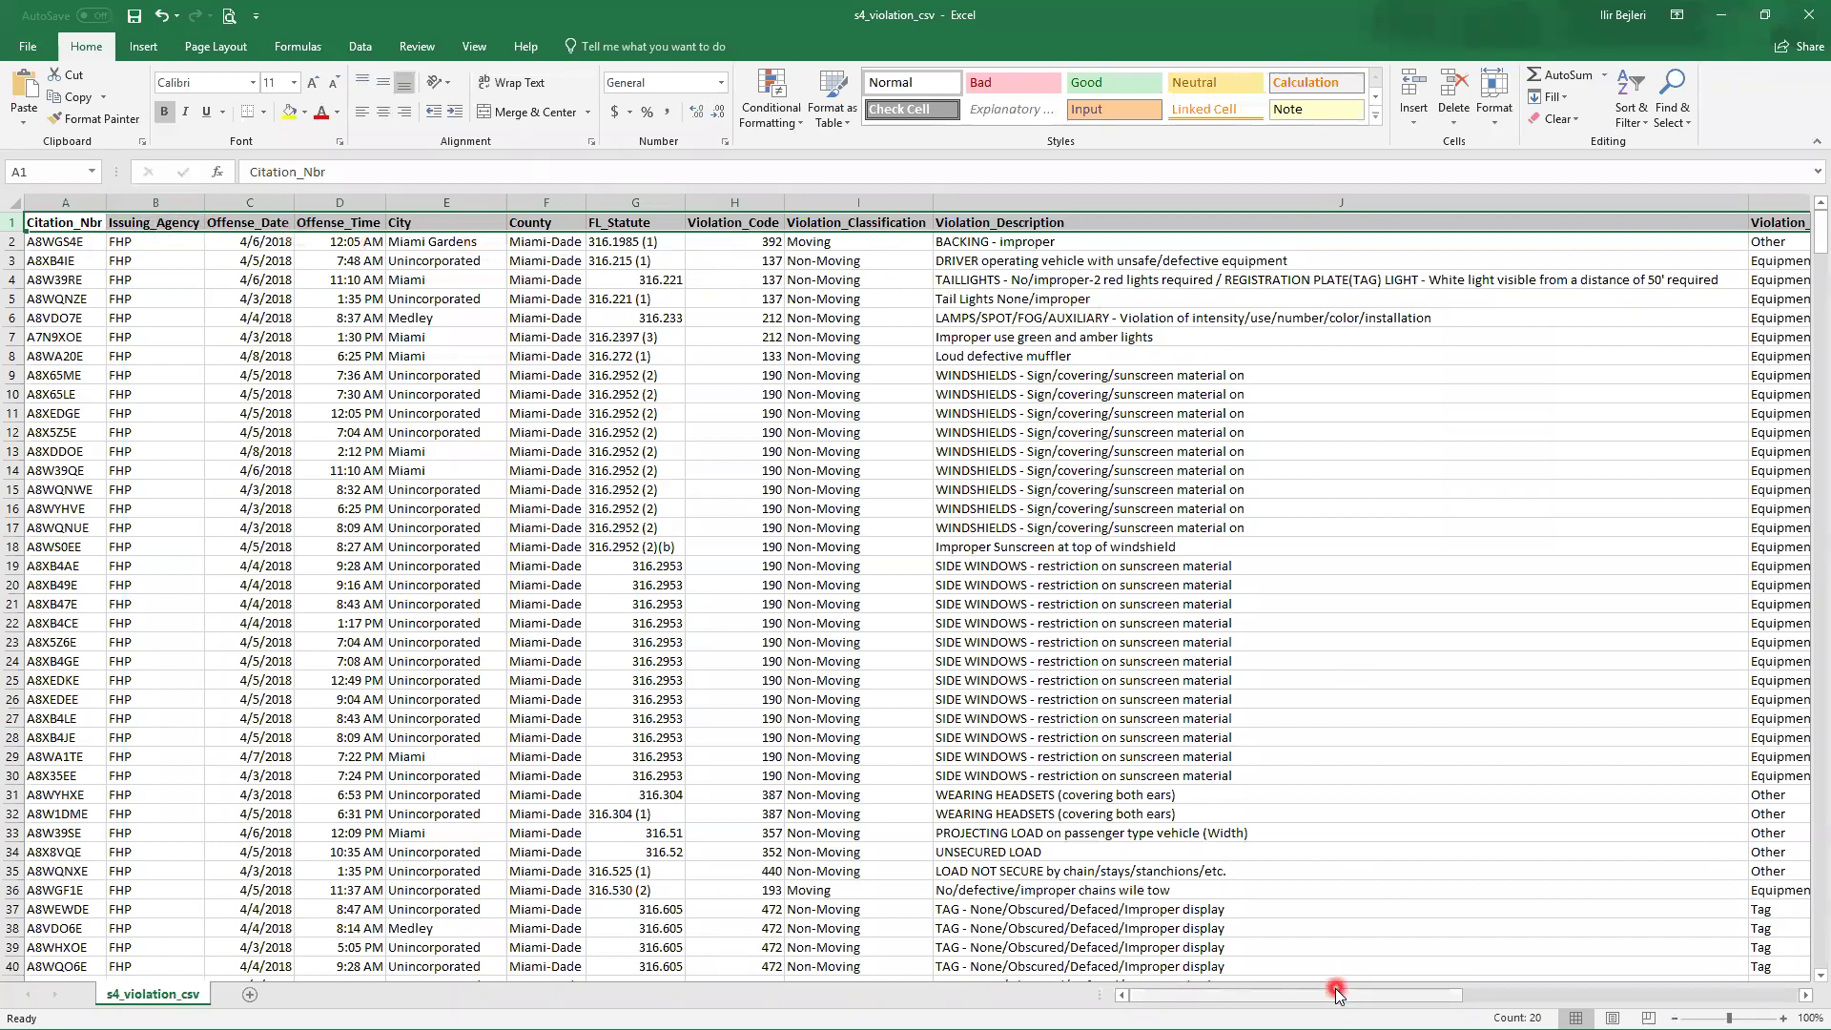
# Examine the location columns from Source_Format to S4_Albers_Y, marking their headers and first-row values in red.
pyautogui.moveTo(1339, 997); pyautogui.dragTo(1664, 1004)
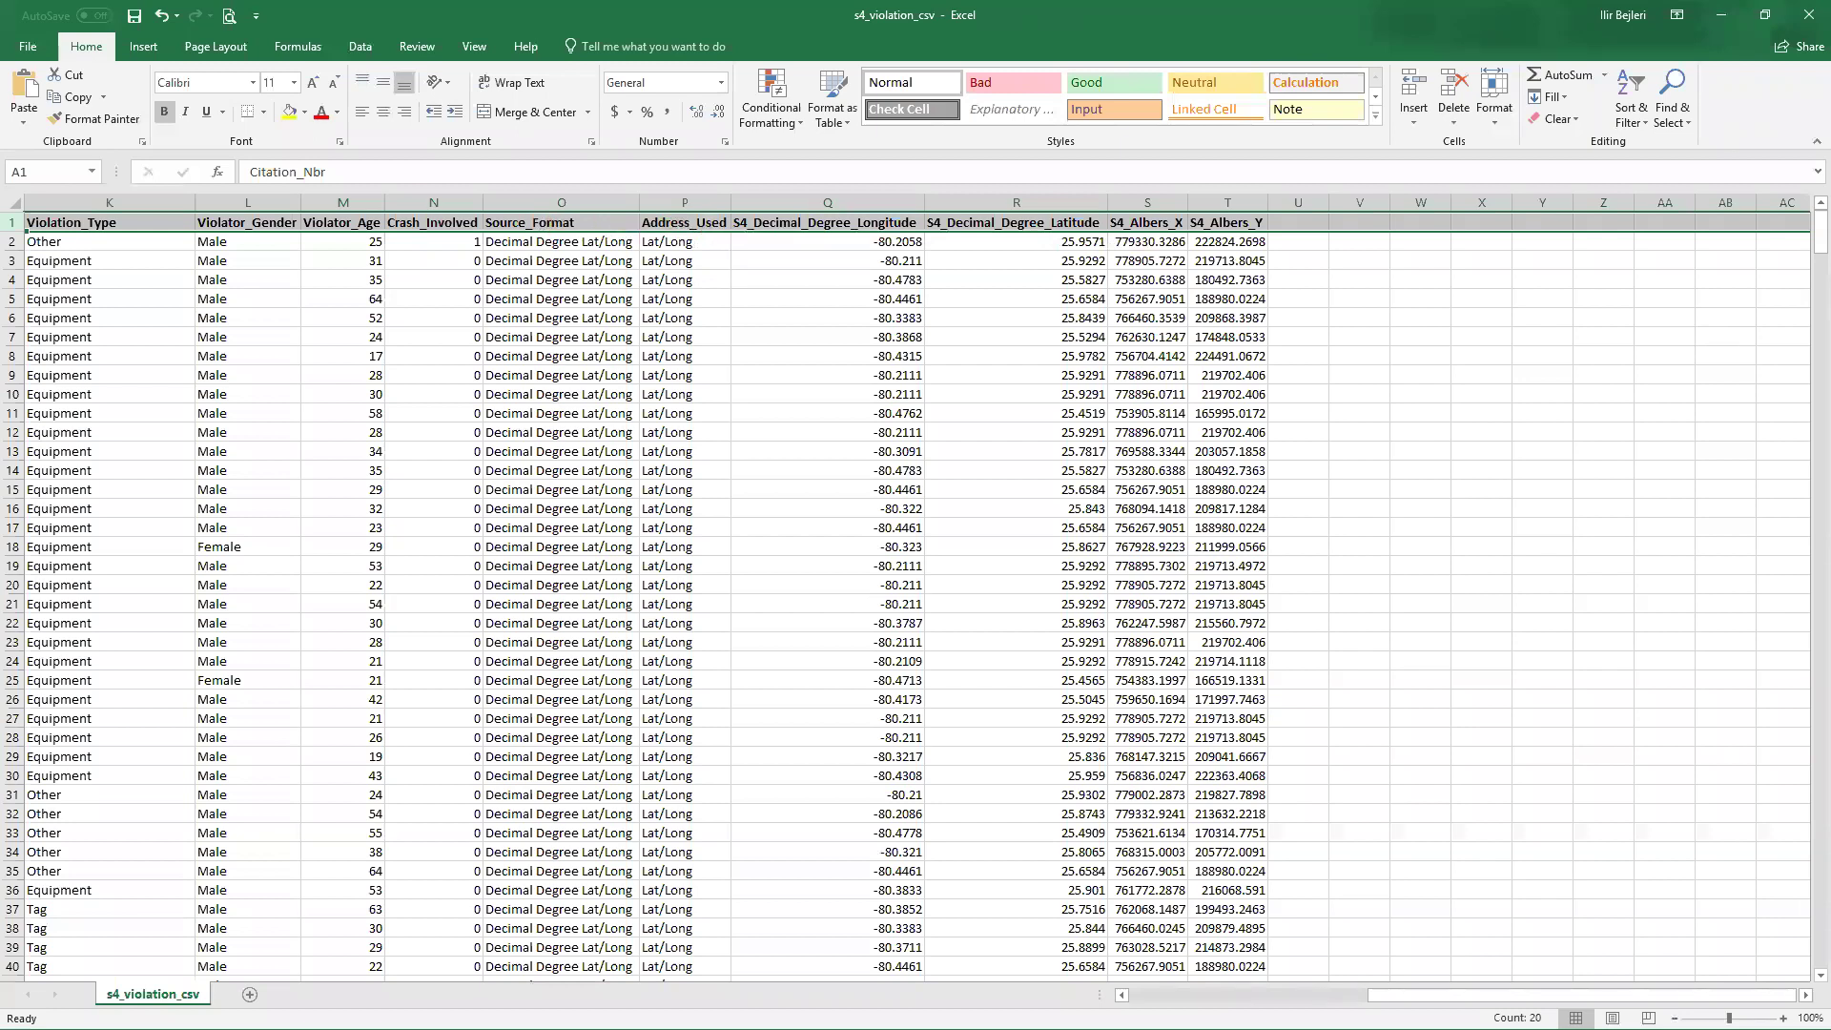
pyautogui.moveTo(483, 186)
pyautogui.mouseDown()
pyautogui.moveTo(489, 363)
pyautogui.moveTo(968, 501)
pyautogui.moveTo(1447, 518)
pyautogui.mouseUp()
pyautogui.moveTo(483, 184)
pyautogui.mouseDown()
pyautogui.moveTo(1318, 192)
pyautogui.moveTo(1358, 489)
pyautogui.mouseUp()
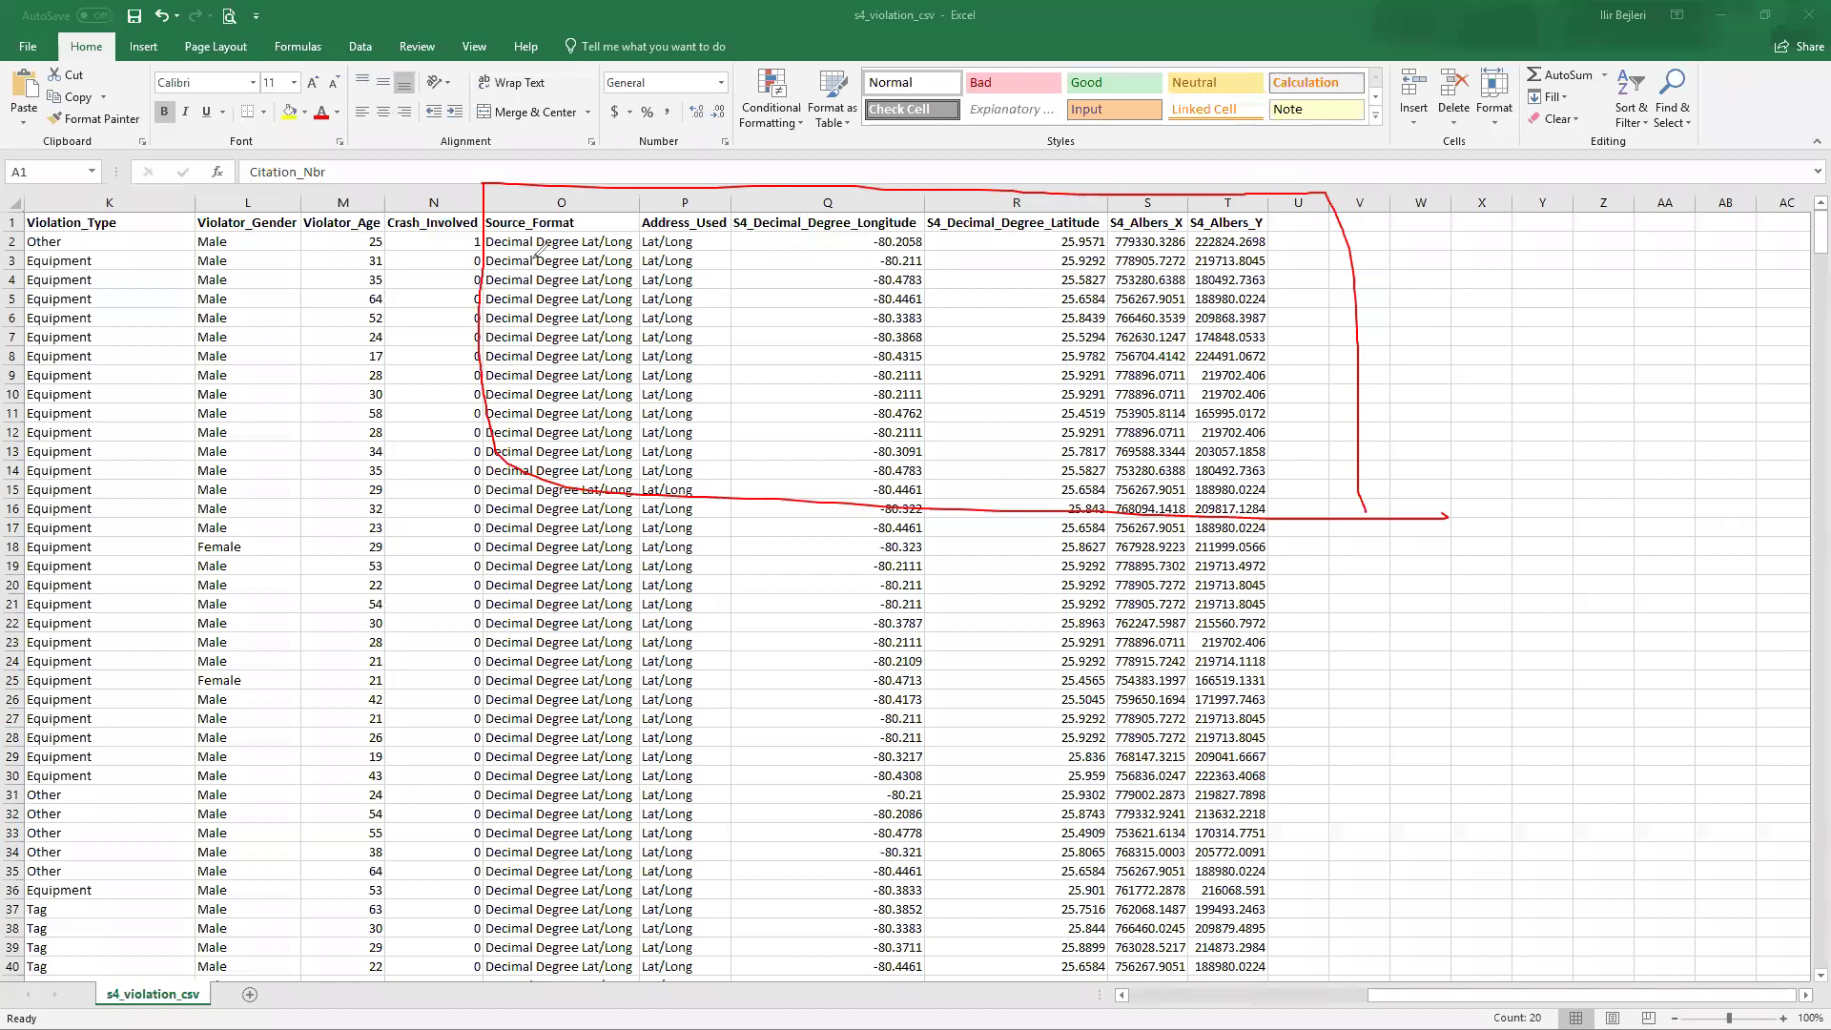
pyautogui.moveTo(497, 253); pyautogui.dragTo(623, 253)
pyautogui.moveTo(658, 231)
pyautogui.mouseDown()
pyautogui.moveTo(707, 230)
pyautogui.moveTo(703, 252)
pyautogui.mouseUp()
pyautogui.moveTo(843, 252); pyautogui.dragTo(930, 250)
pyautogui.moveTo(1047, 251); pyautogui.dragTo(1275, 253)
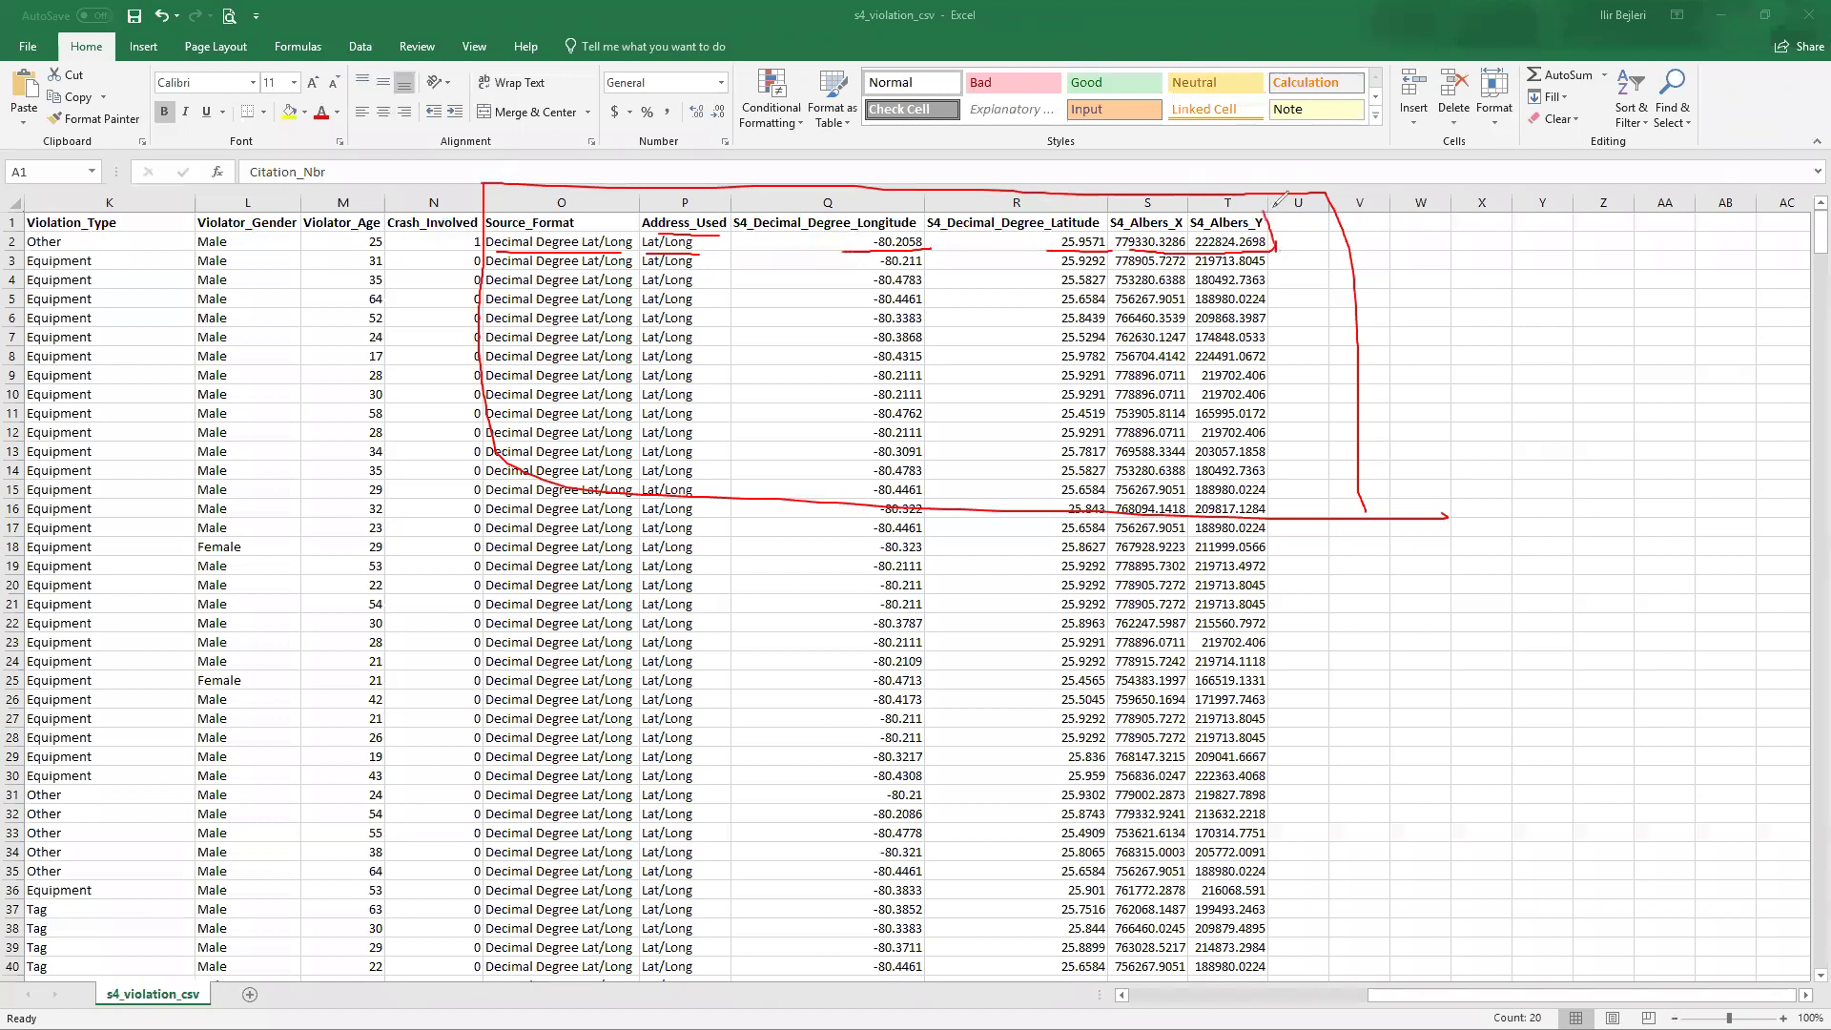
pyautogui.moveTo(1211, 198)
pyautogui.mouseDown()
pyautogui.moveTo(1104, 216)
pyautogui.moveTo(1161, 265)
pyautogui.mouseUp()
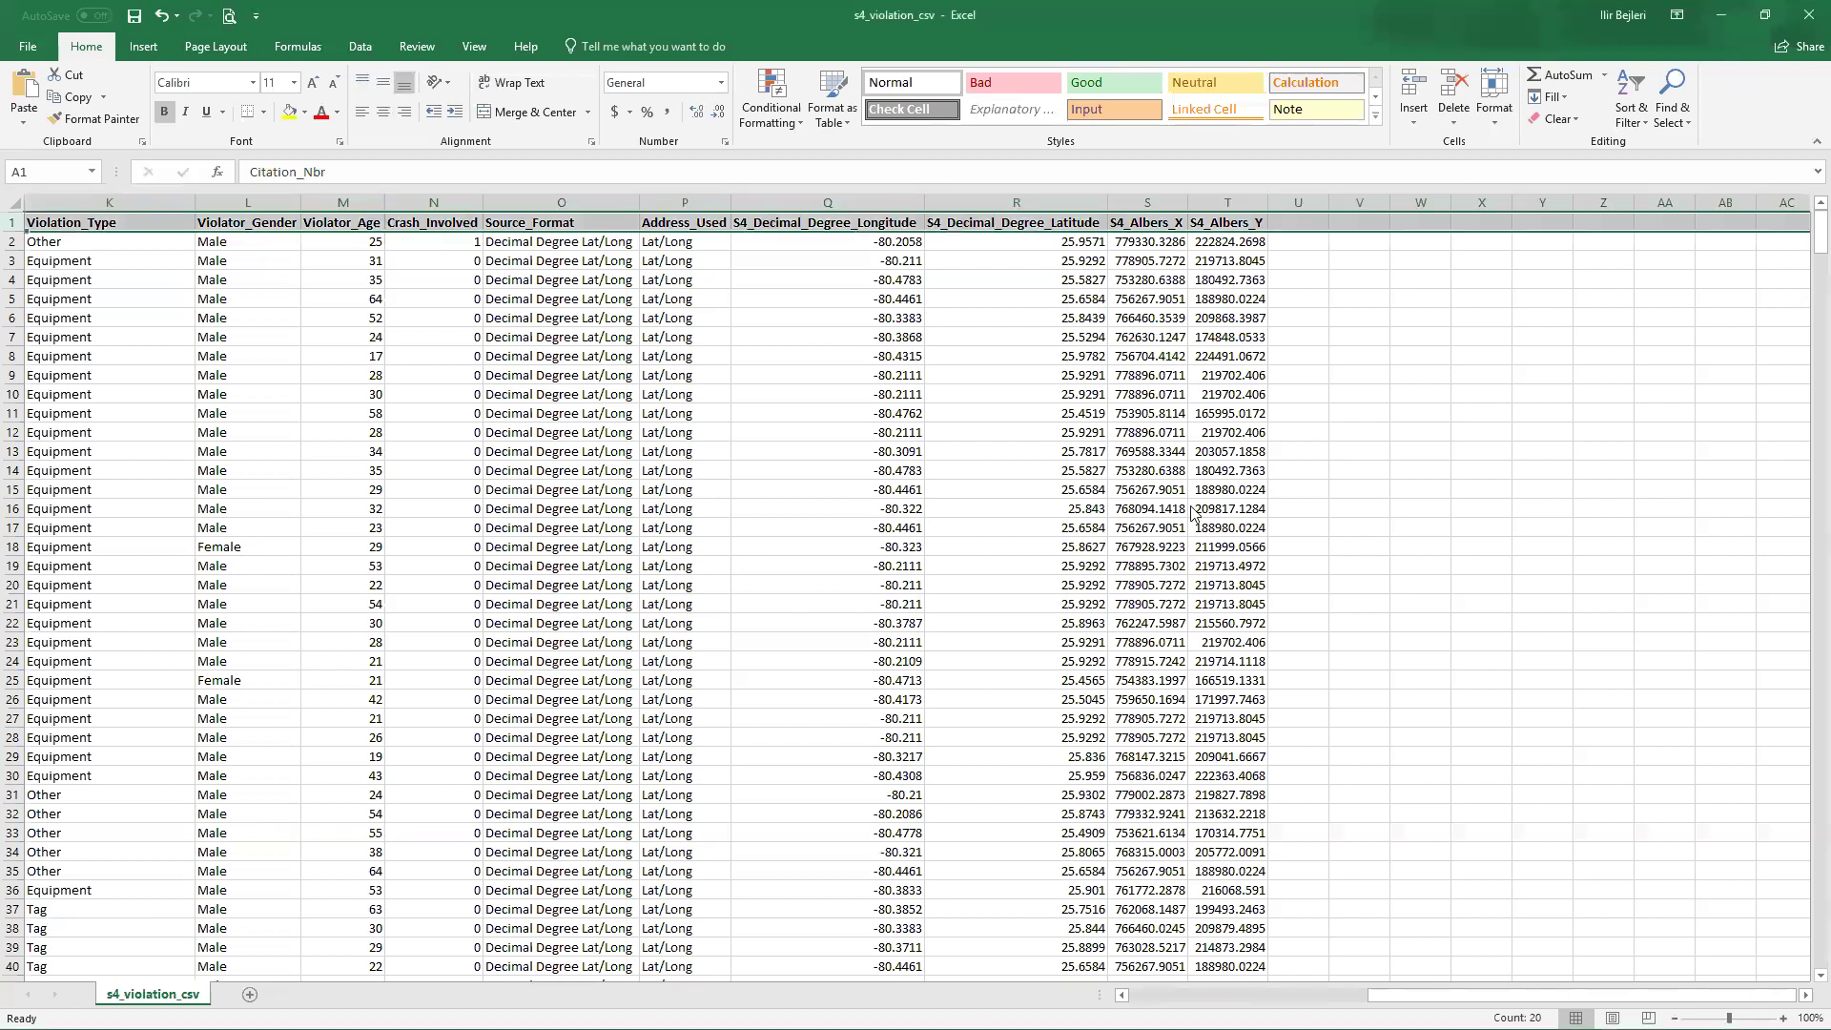
# Look through the location values further down the violation rows.
pyautogui.scroll(-20, 1163, 505)
pyautogui.scroll(-2, 1192, 513)
pyautogui.scroll(2, 1191, 513)
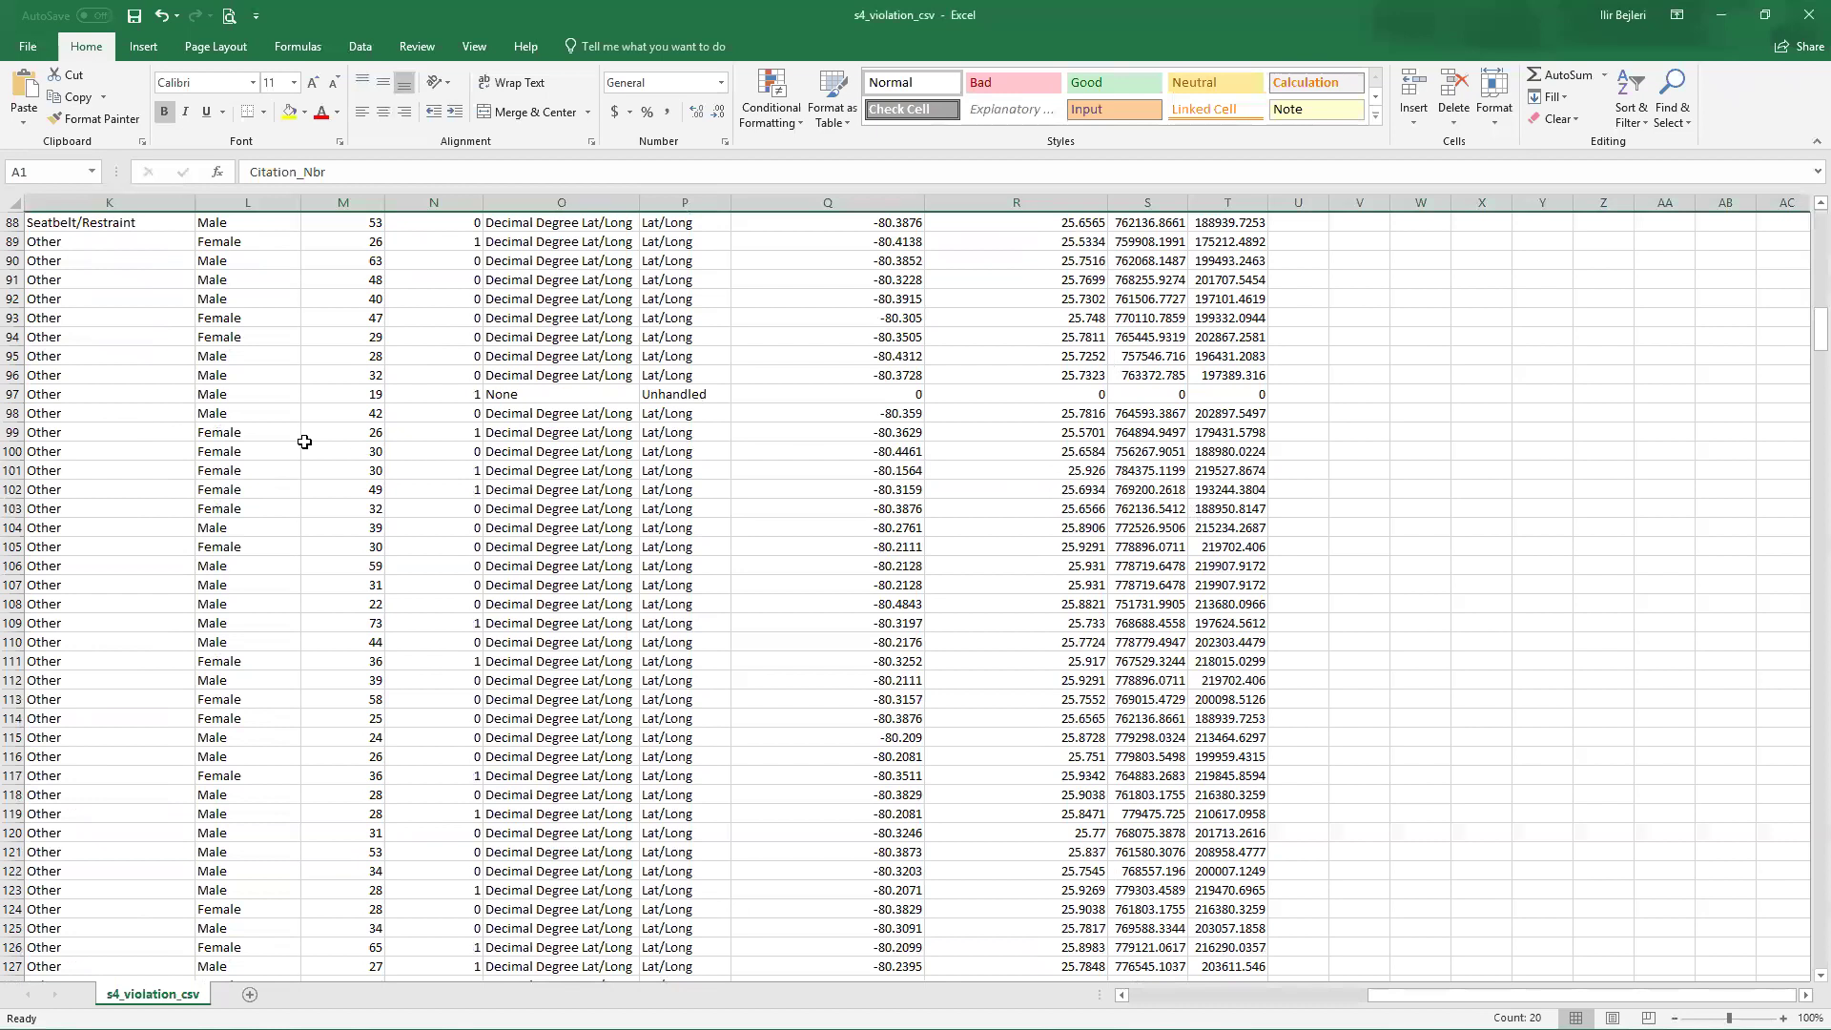
# Mark row 97, whose location source is None and Unhandled, and look through the location values in the following rows.
pyautogui.click(13, 394)
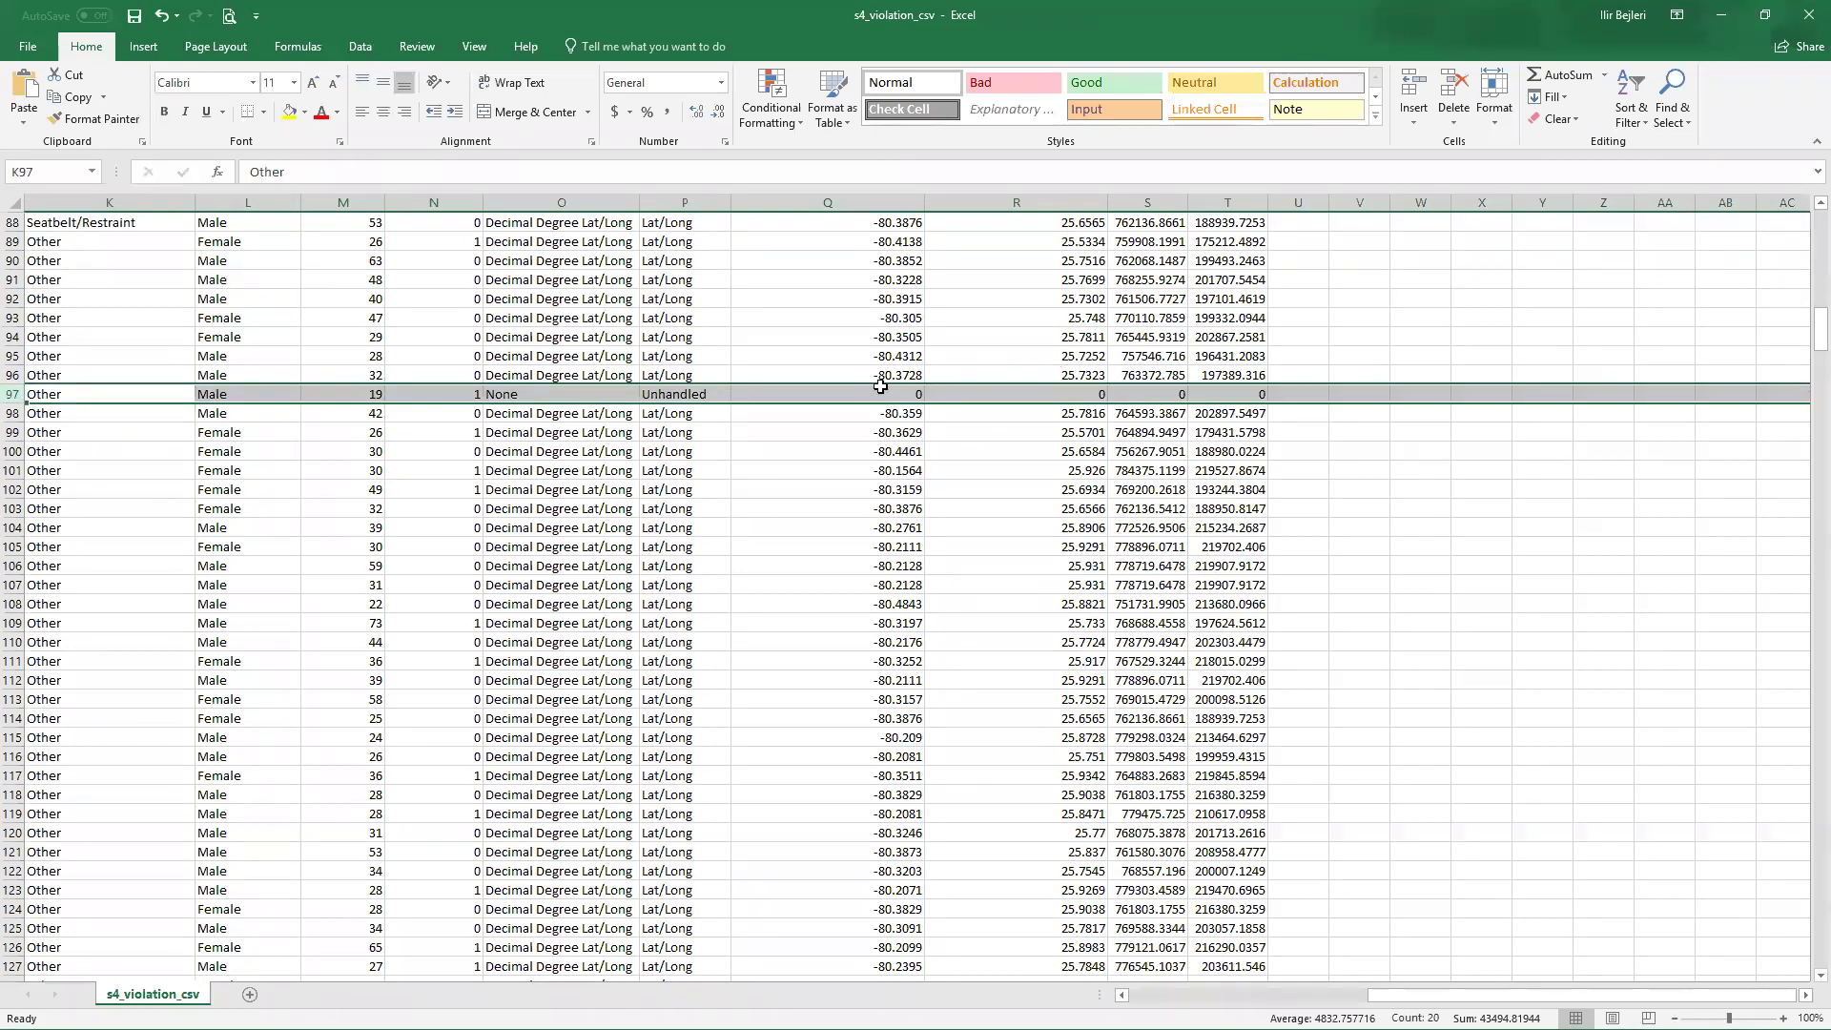
pyautogui.scroll(-1, 1049, 586)
pyautogui.scroll(1, 1049, 586)
pyautogui.scroll(-5, 869, 504)
pyautogui.scroll(-11, 869, 504)
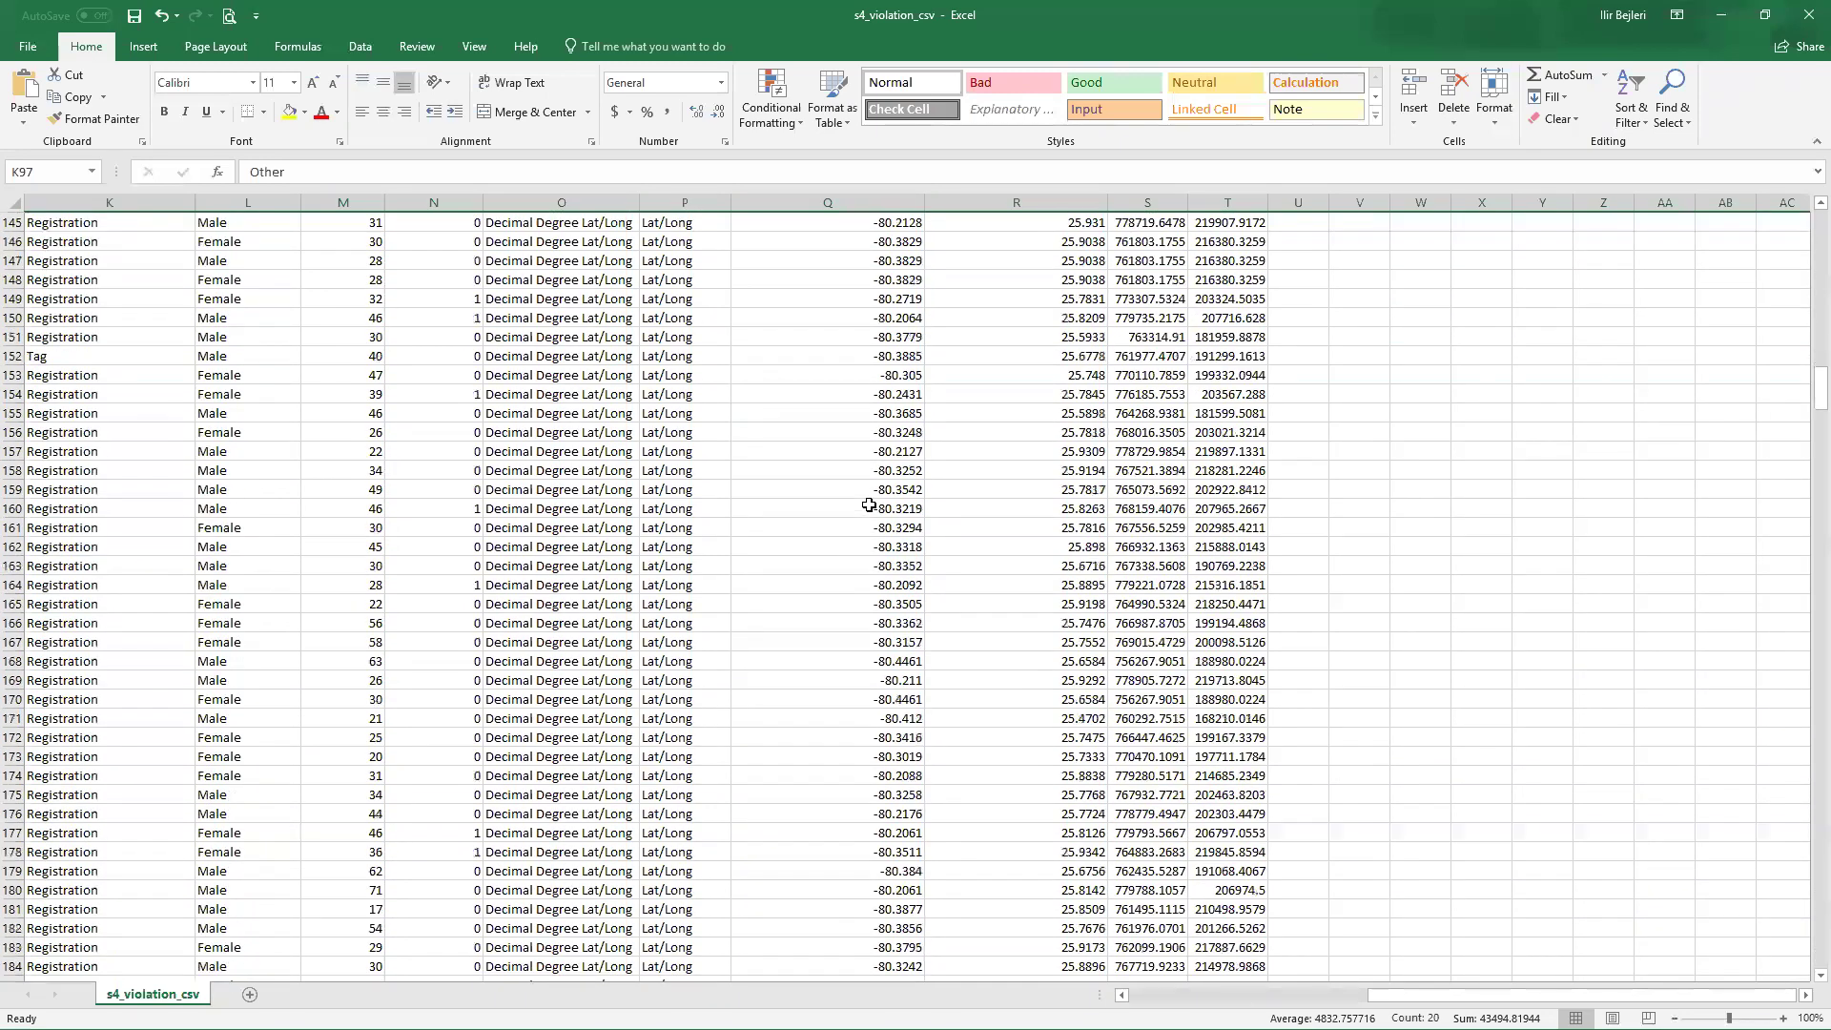
pyautogui.scroll(19, 869, 504)
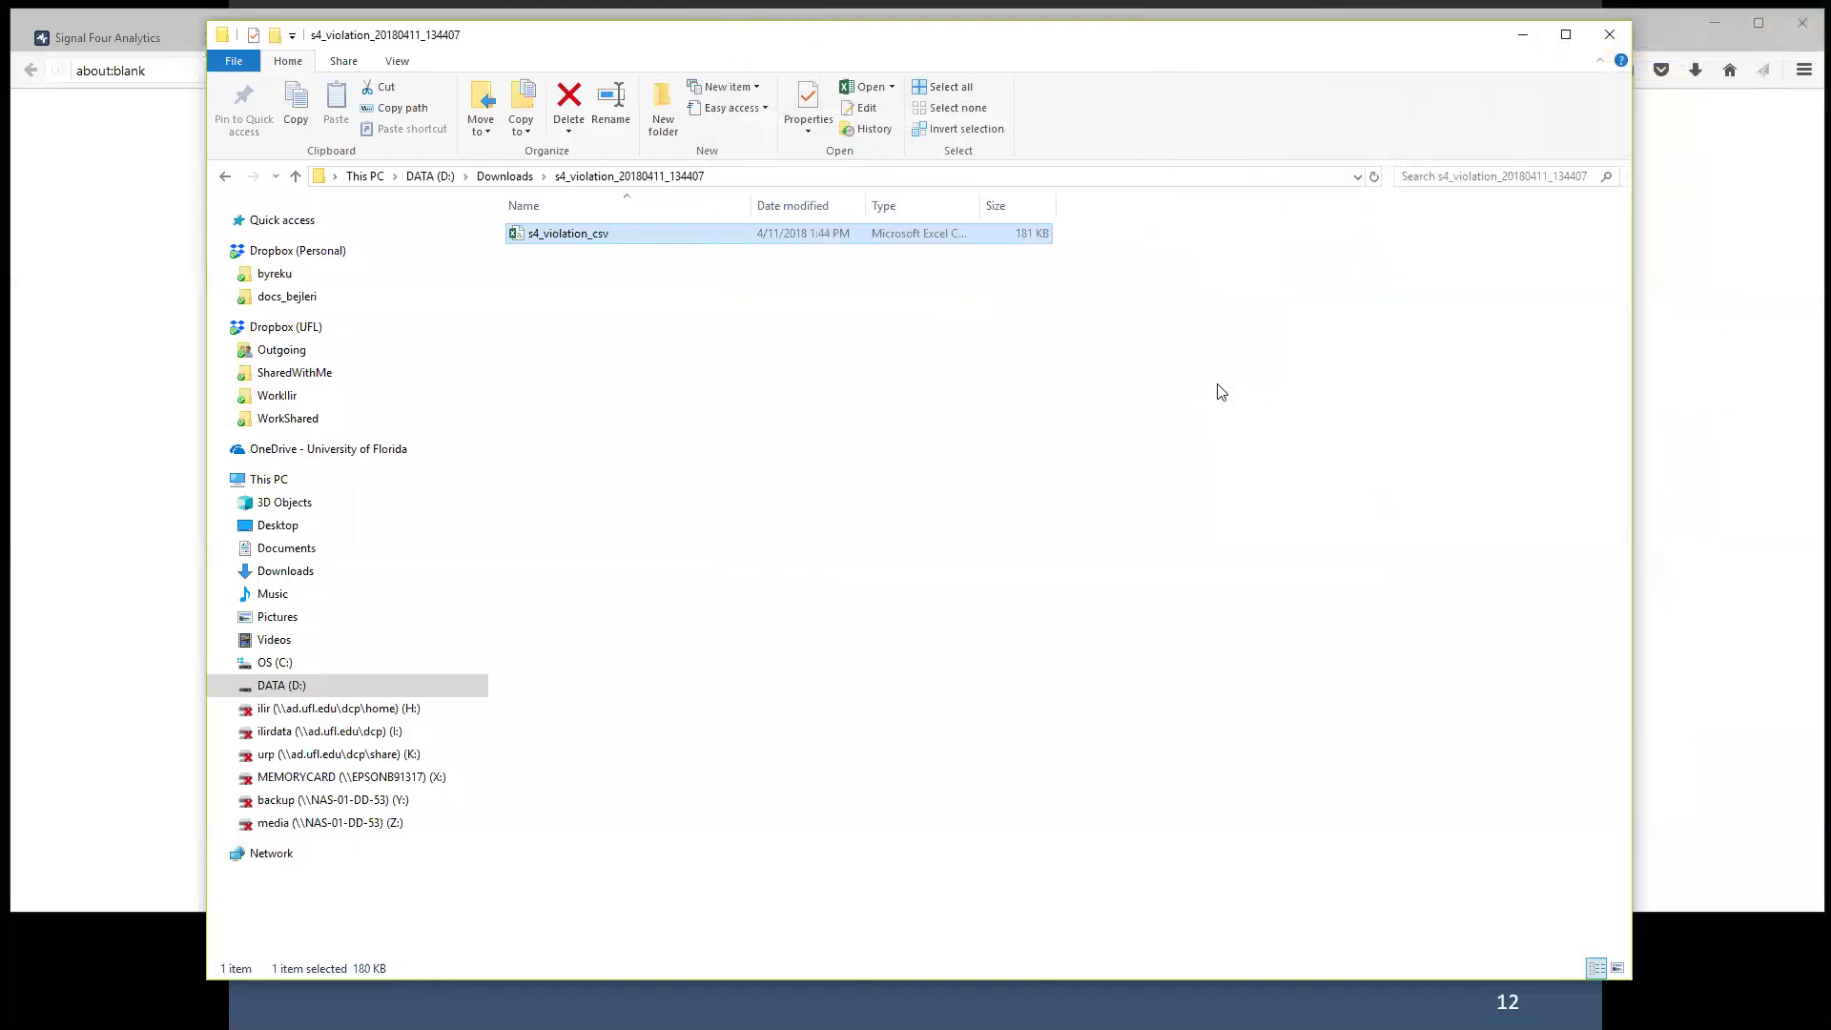
# Switch back to Signal Four Analytics in the browser, open Reporting and expand the Crashes by year chart.
pyautogui.click(1523, 35)
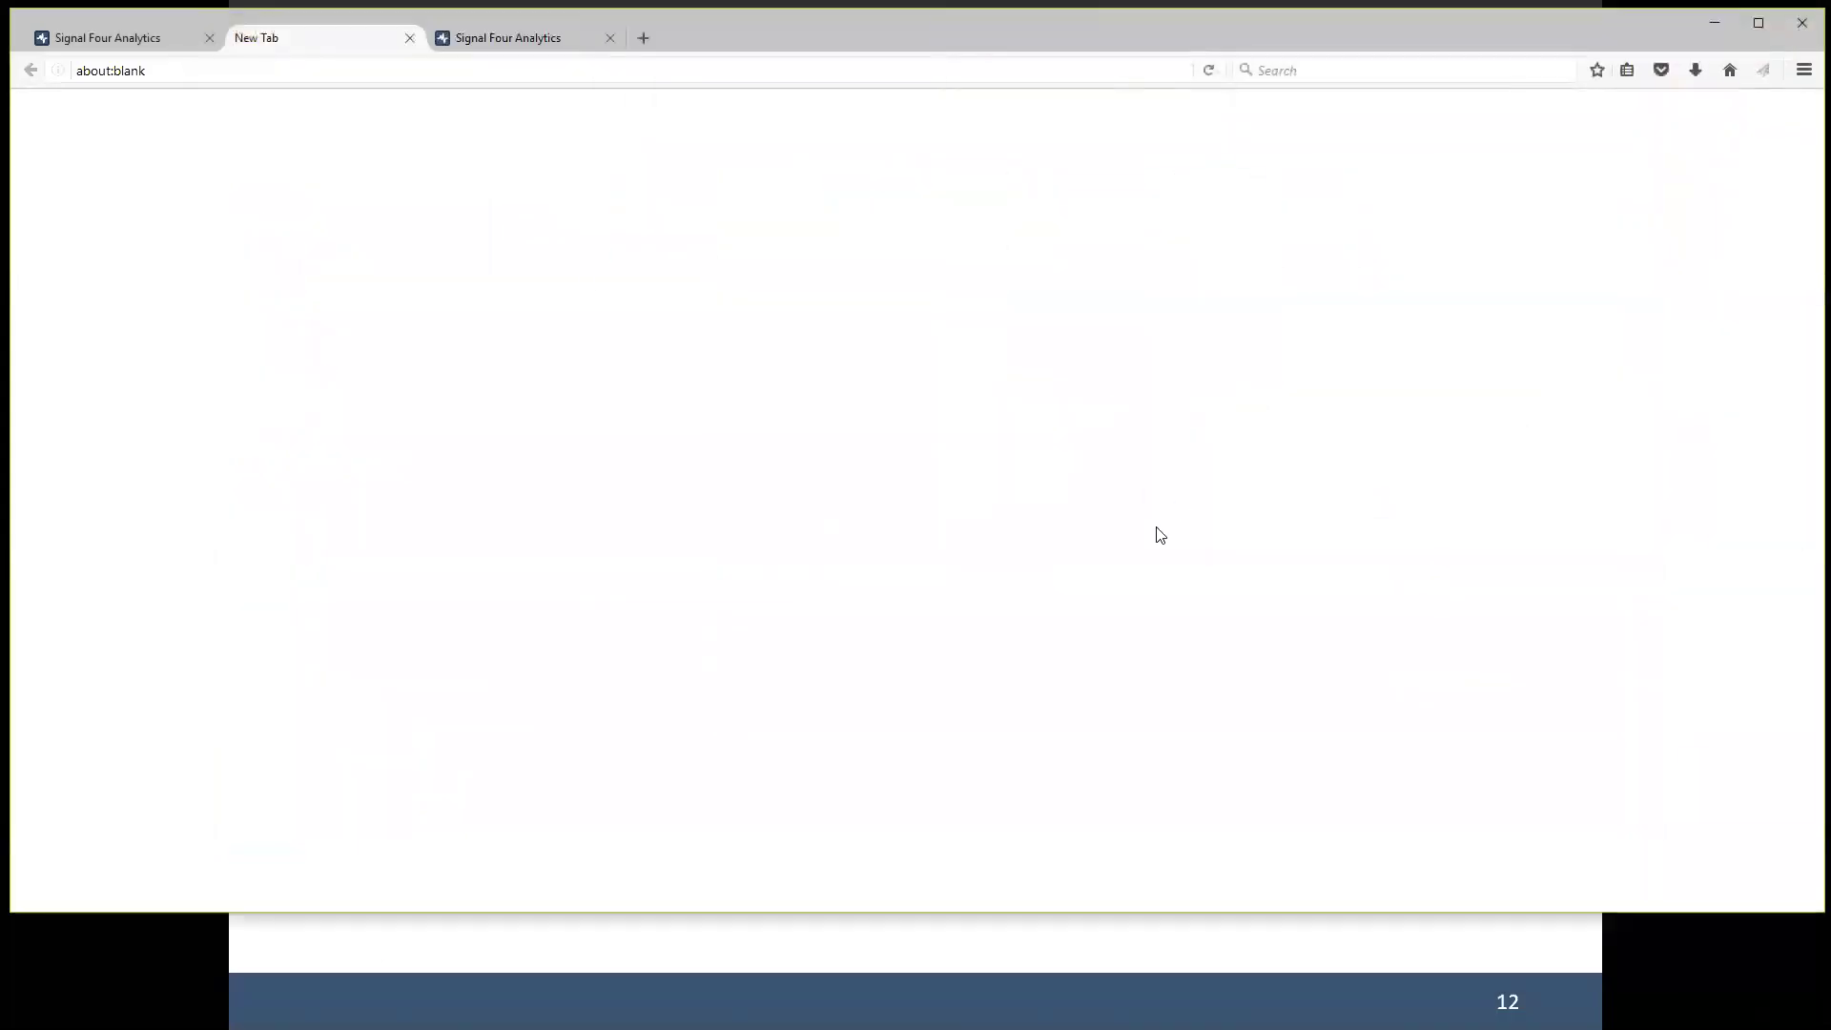
pyautogui.click(126, 38)
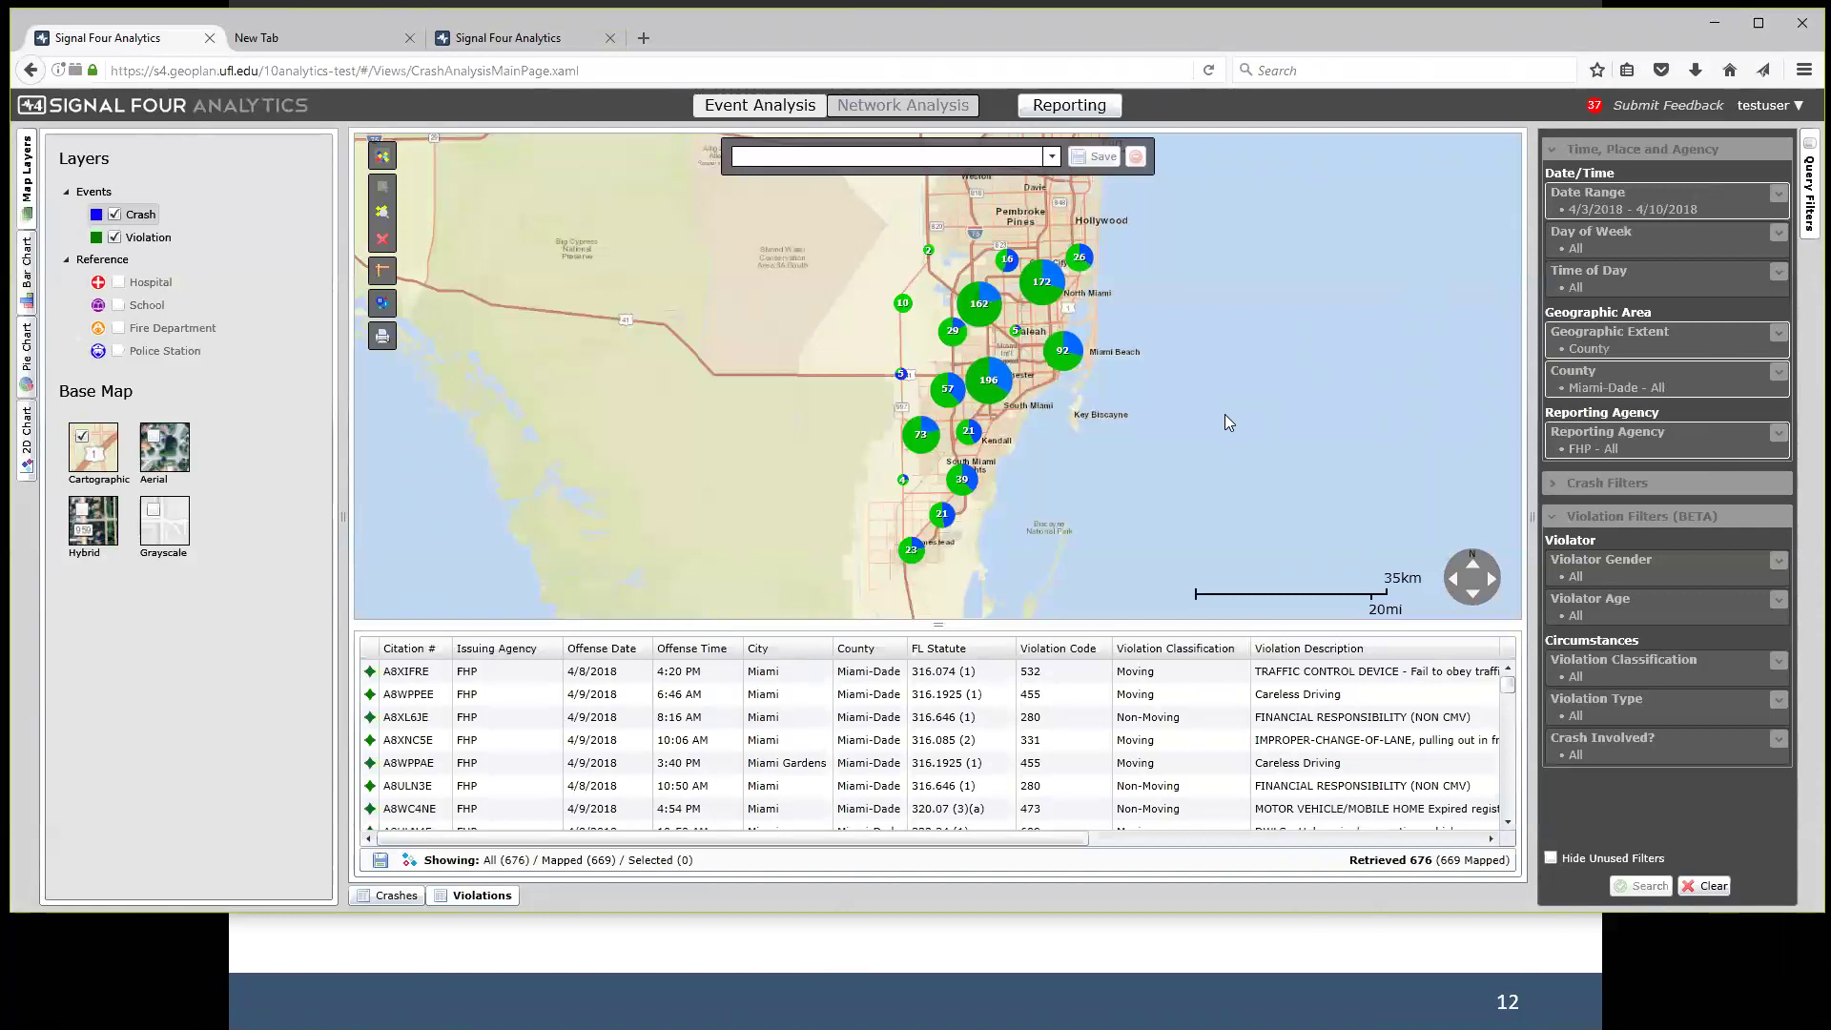
pyautogui.click(1070, 105)
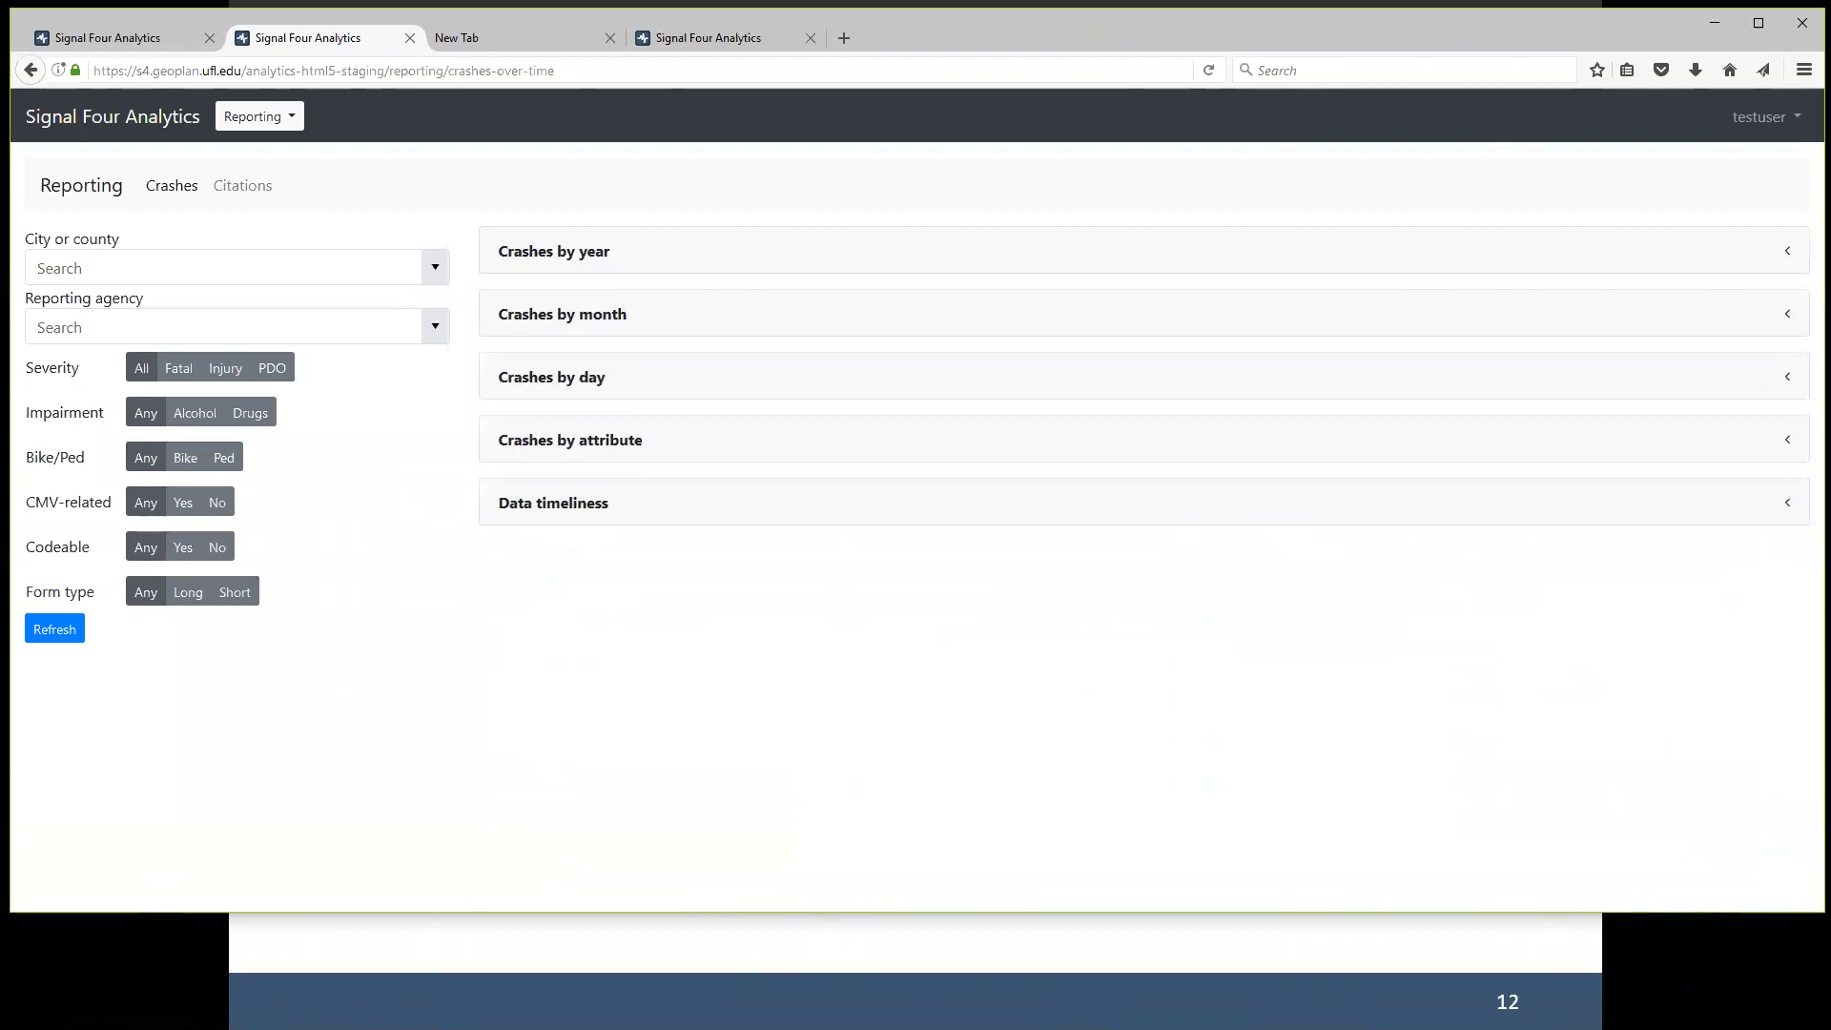
pyautogui.click(1804, 266)
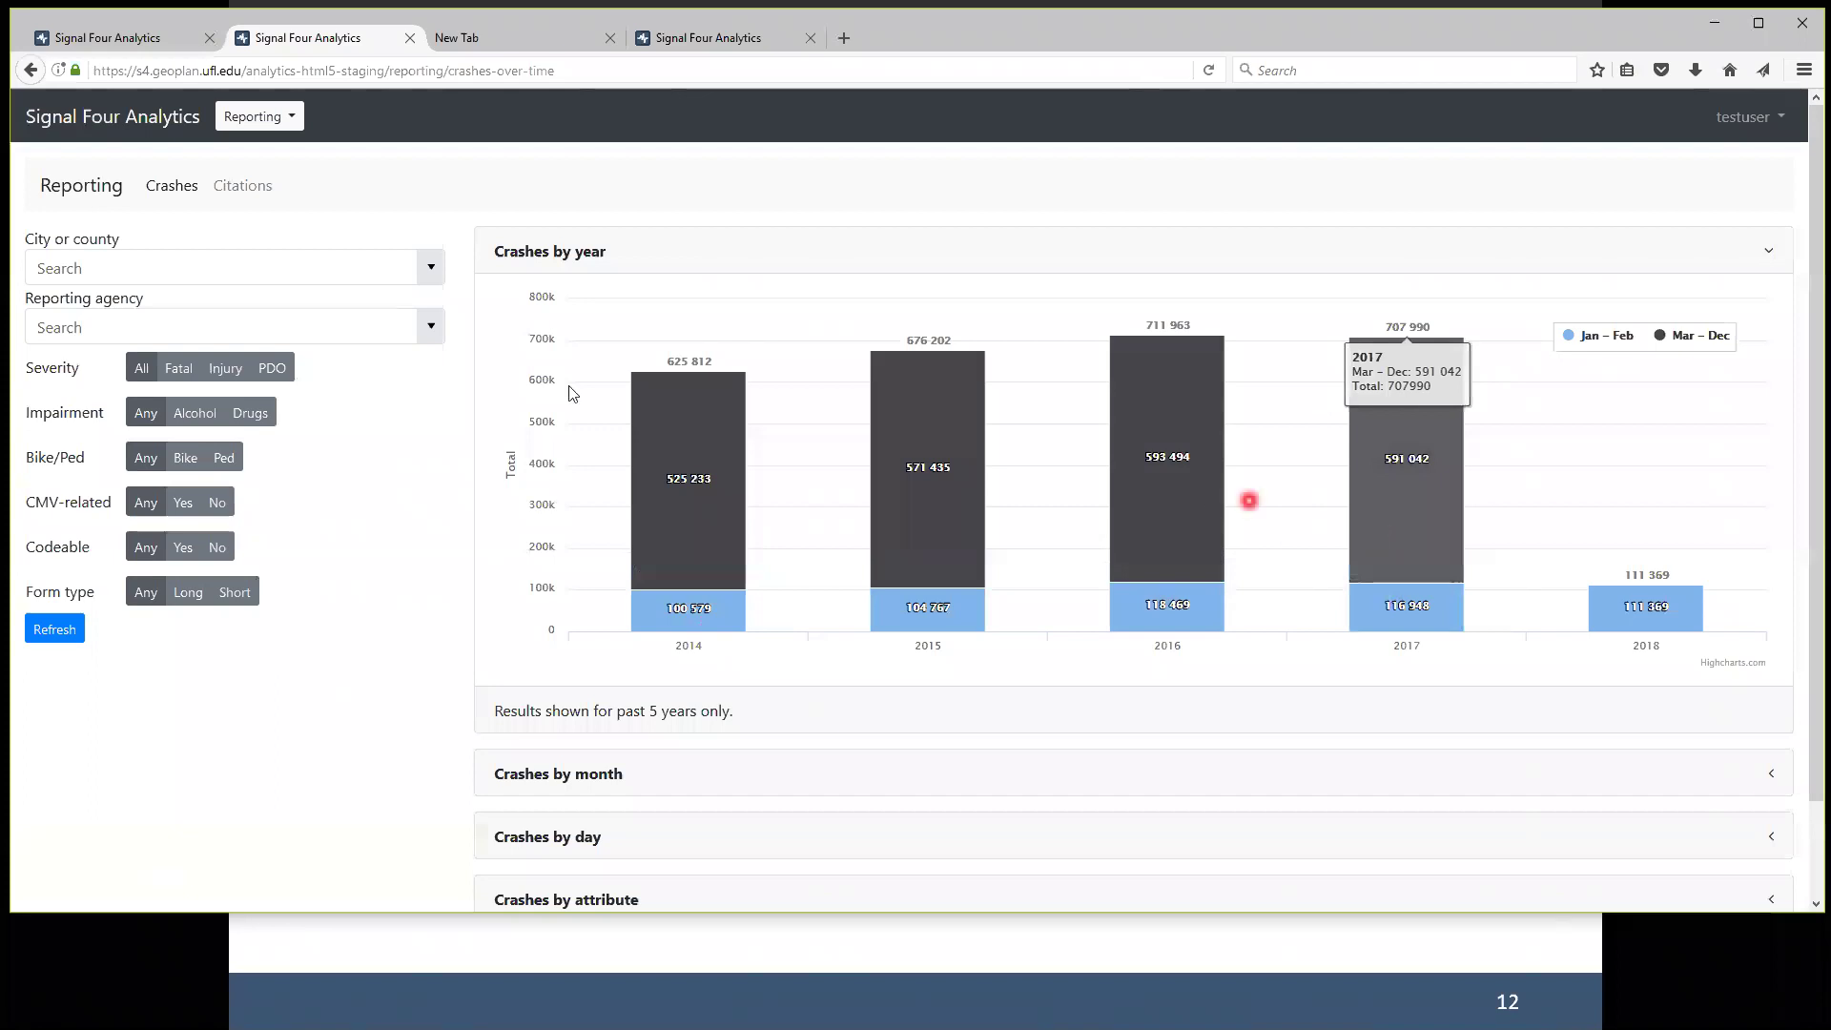
pyautogui.click(210, 276)
pyautogui.click(439, 268)
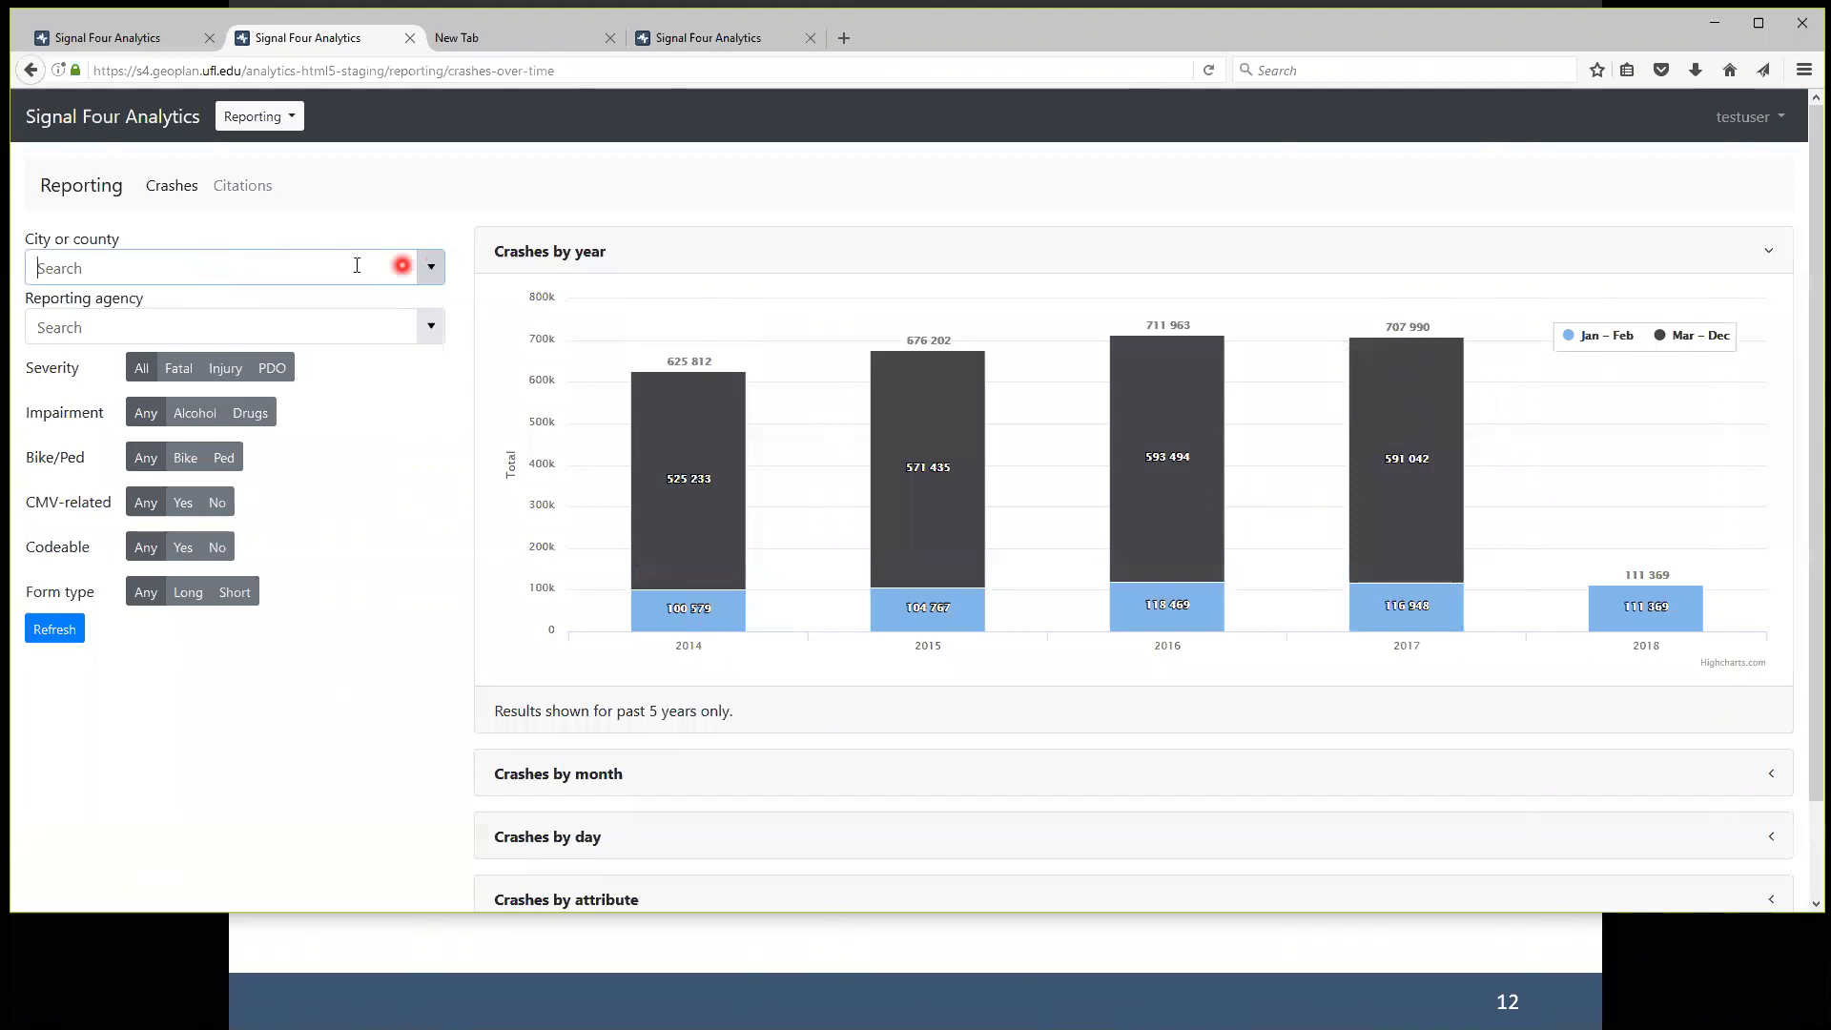
pyautogui.click(430, 263)
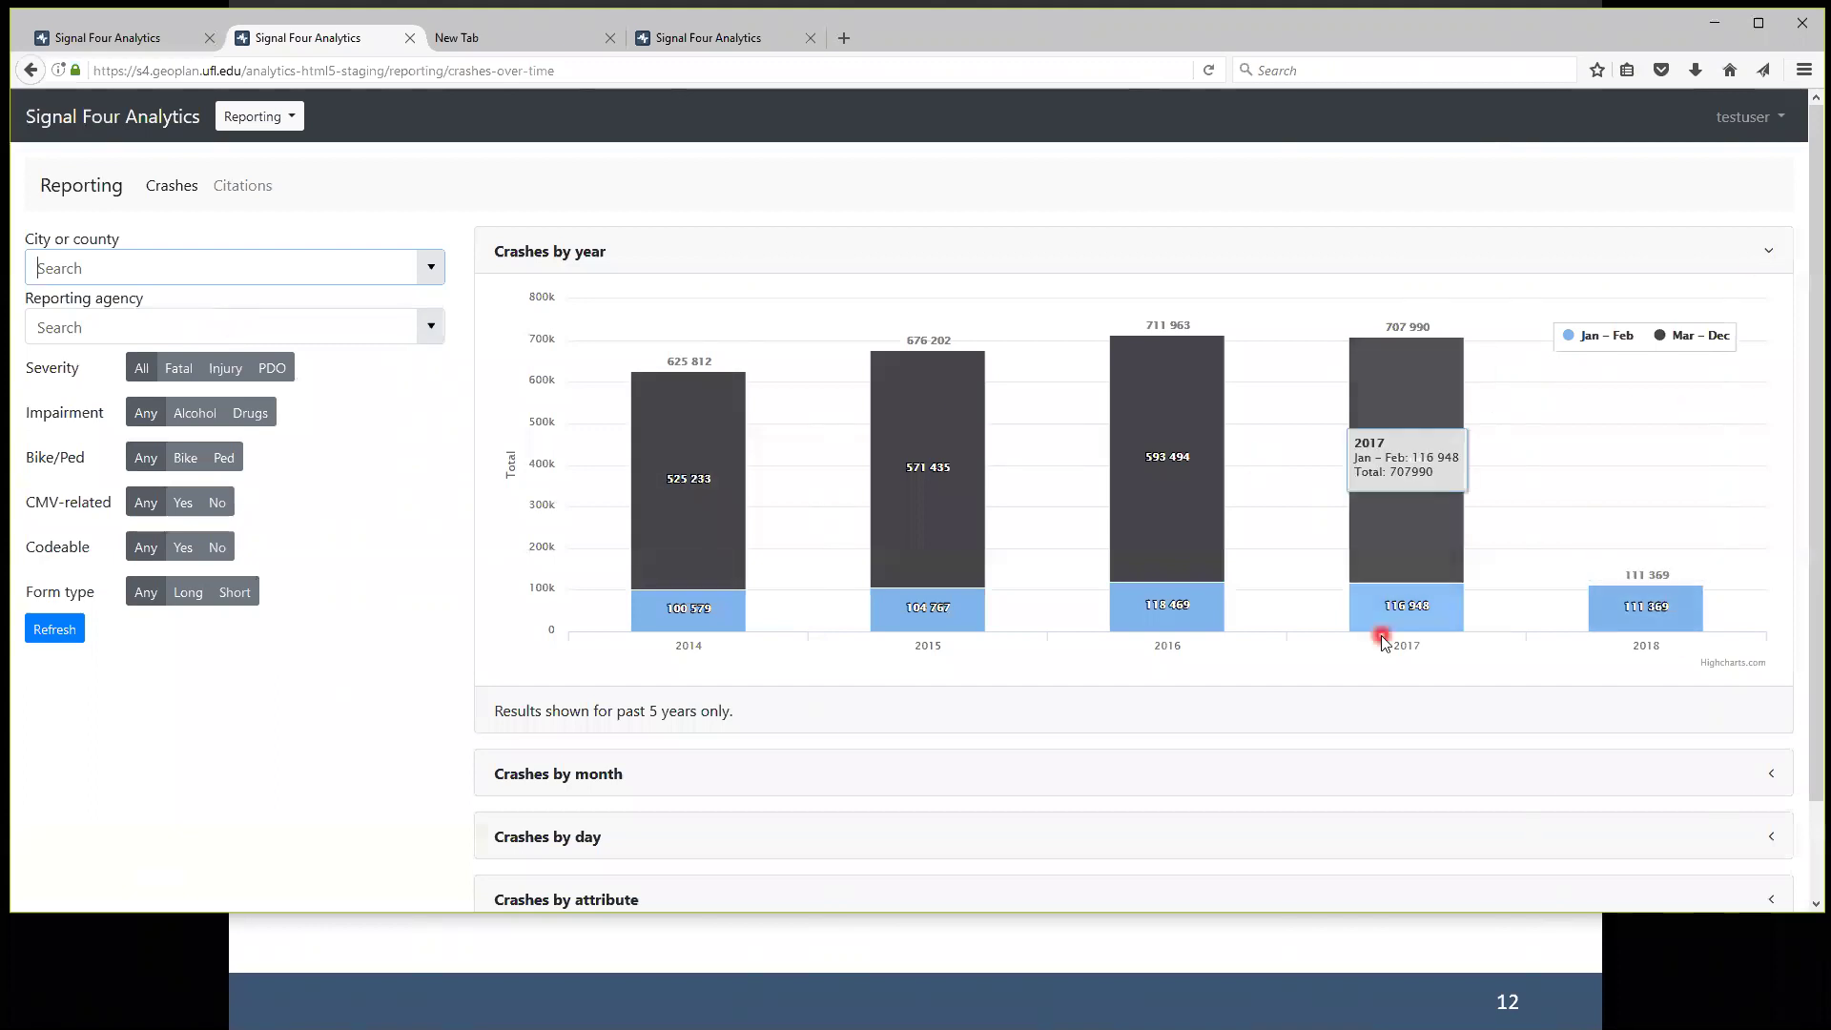
# Expand the Crashes by month chart and set its year-on-year comparison to 2017.
pyautogui.scroll(-2, 1383, 639)
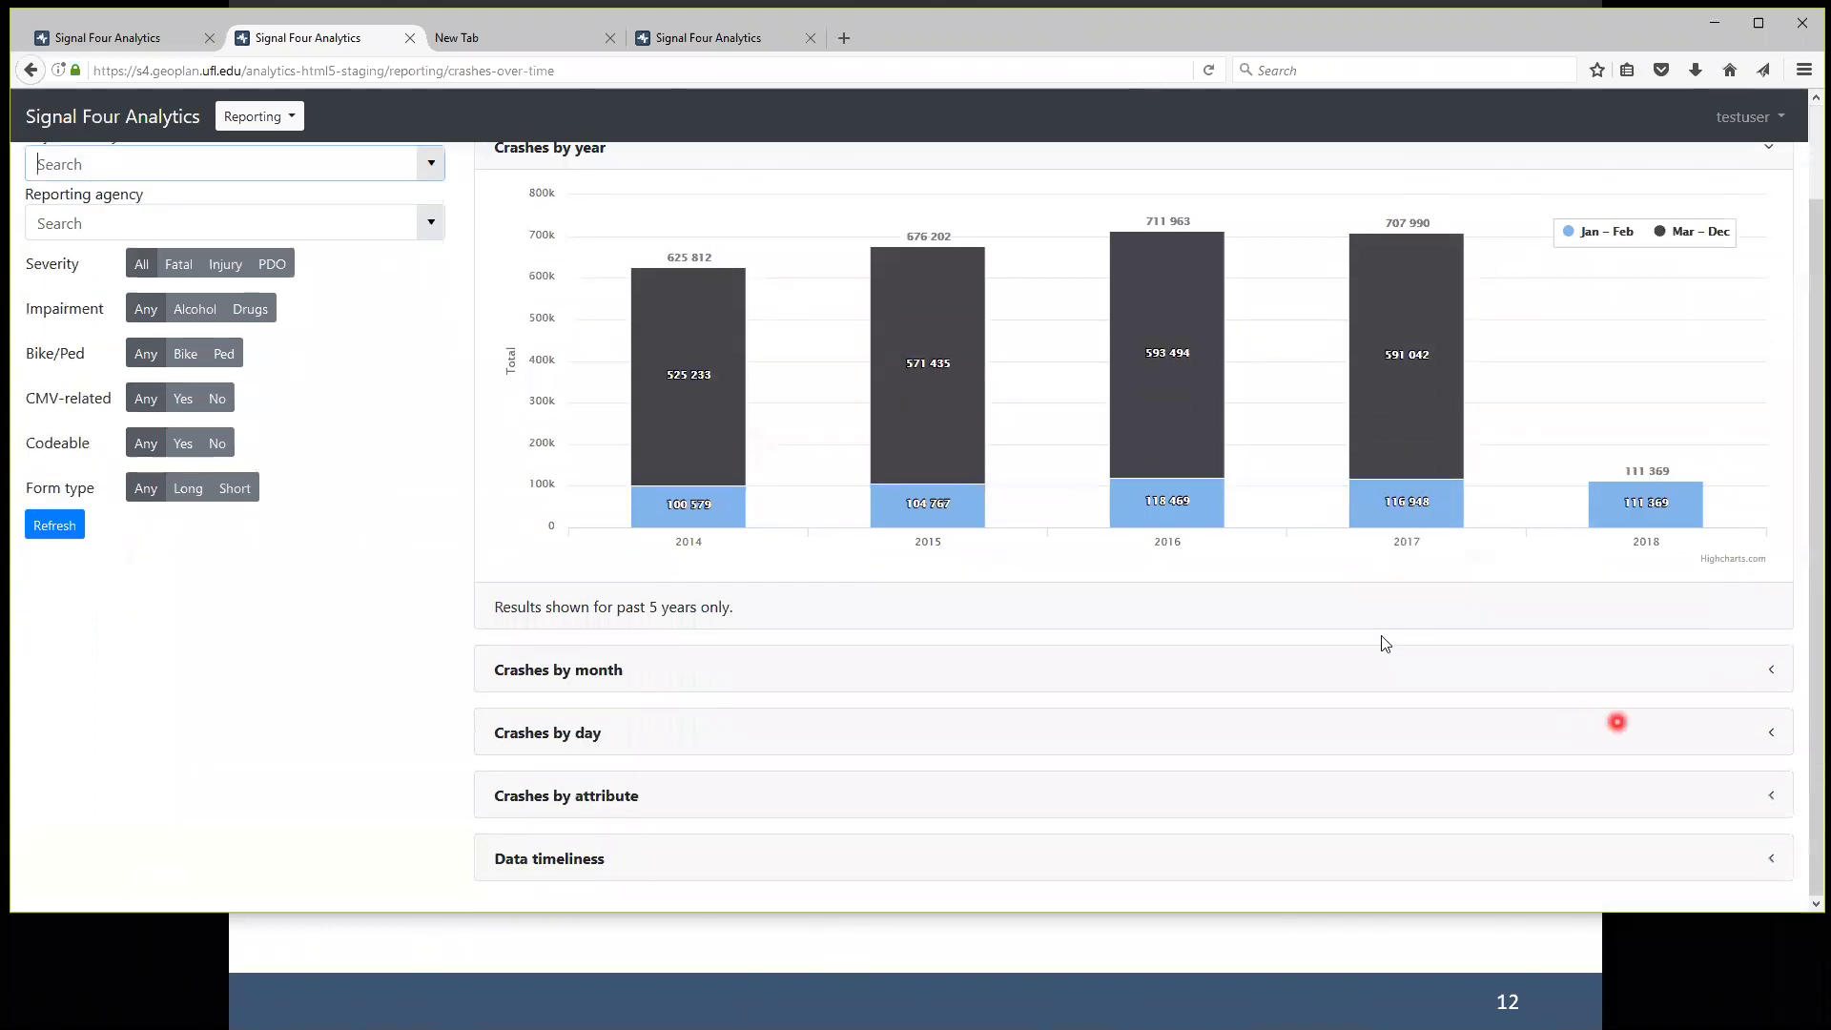
pyautogui.click(1765, 671)
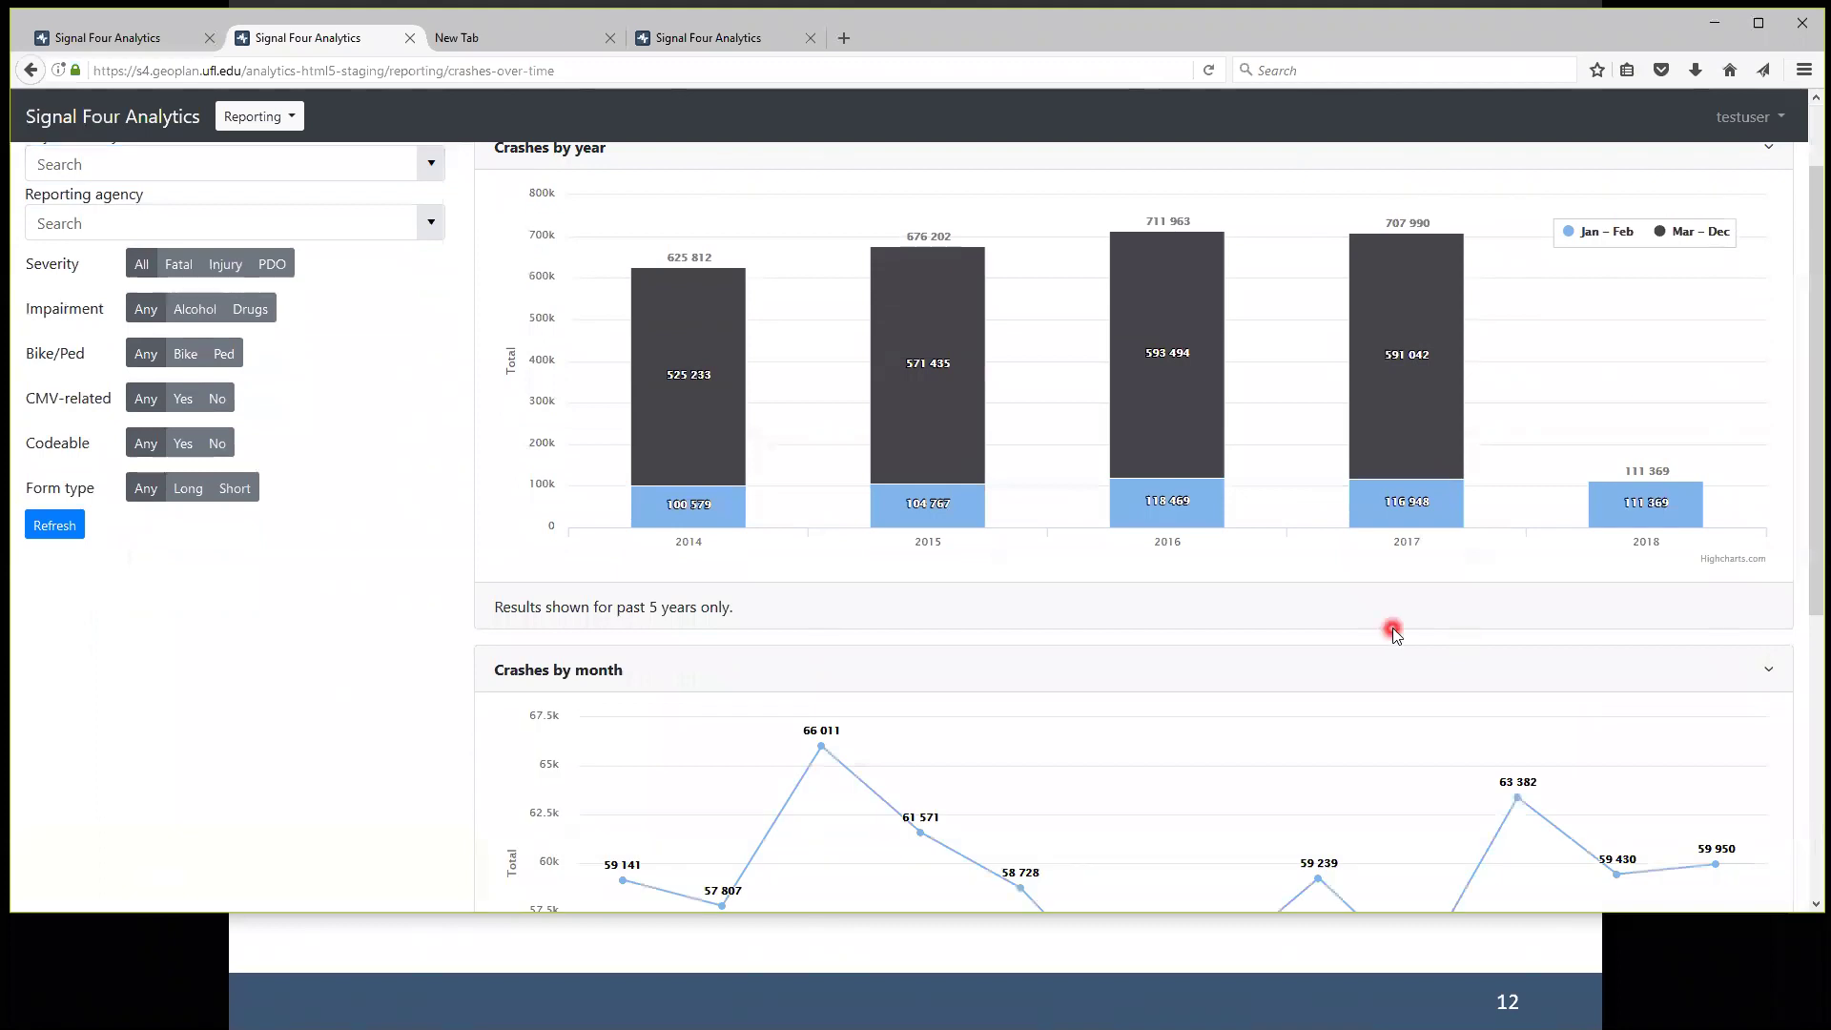
pyautogui.scroll(-3, 1392, 629)
pyautogui.scroll(-2, 1392, 631)
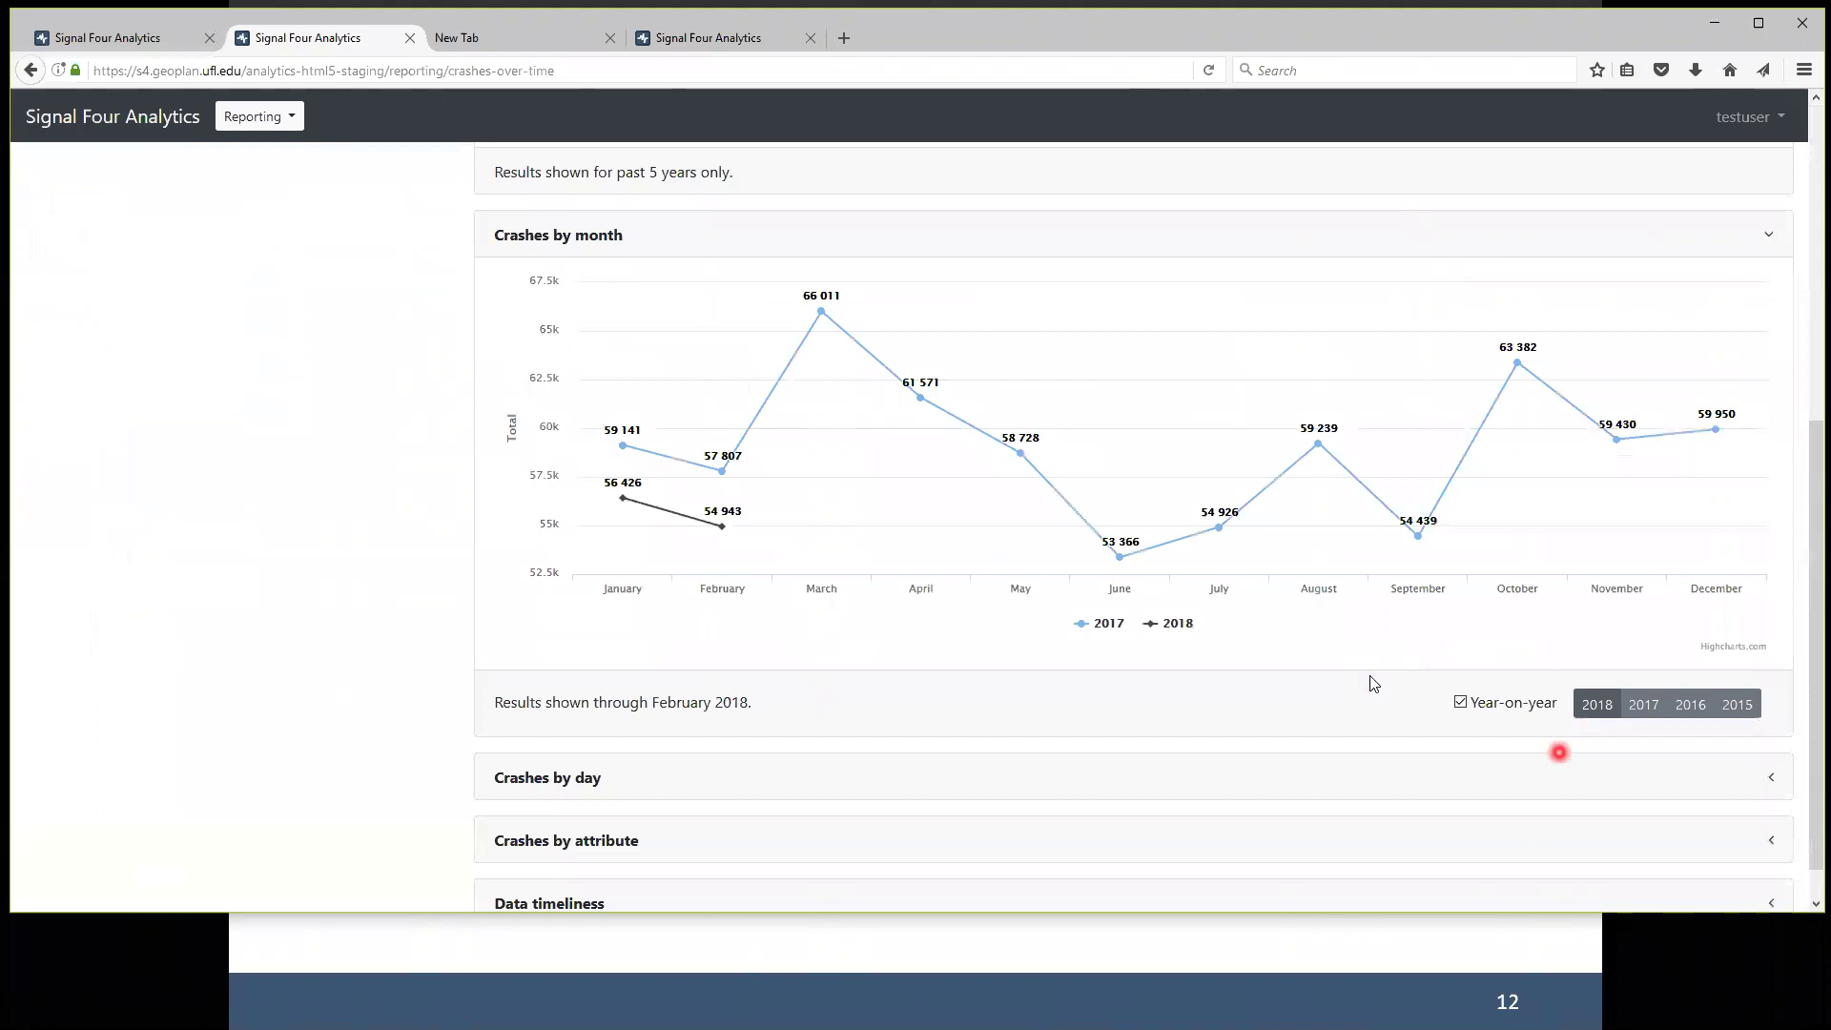
pyautogui.click(1643, 704)
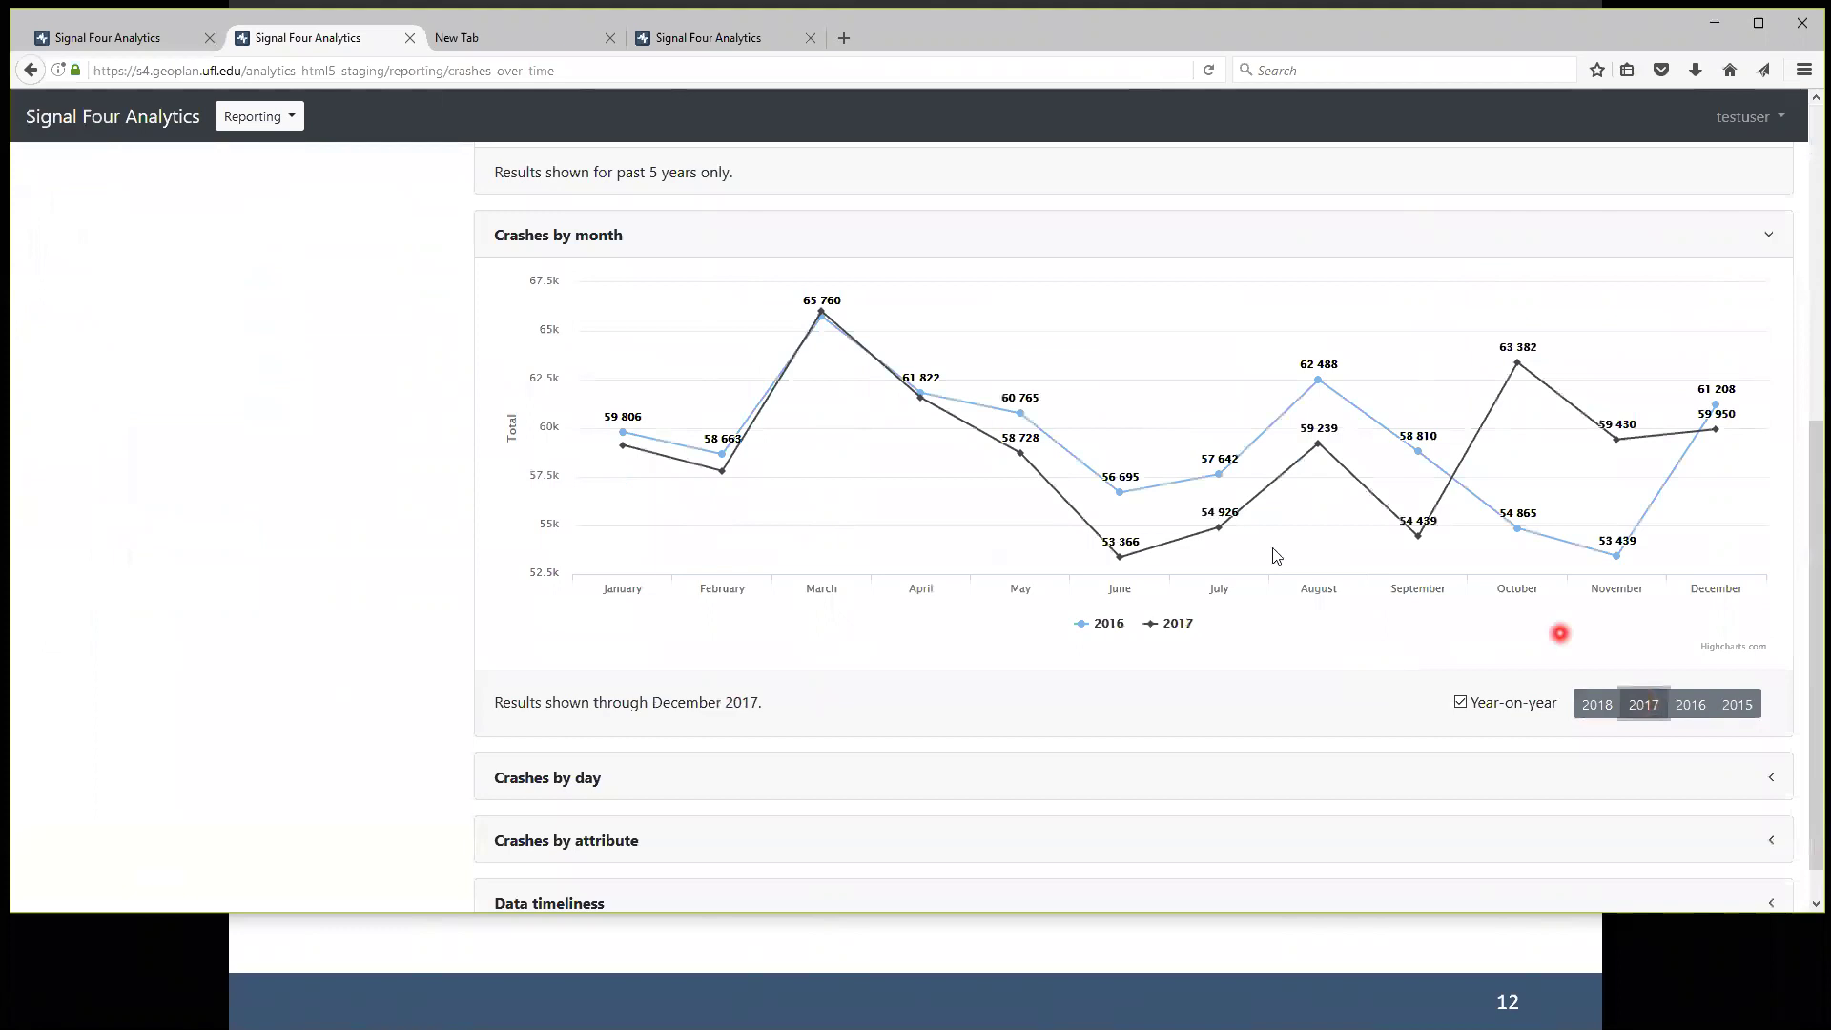
pyautogui.moveTo(820, 315)
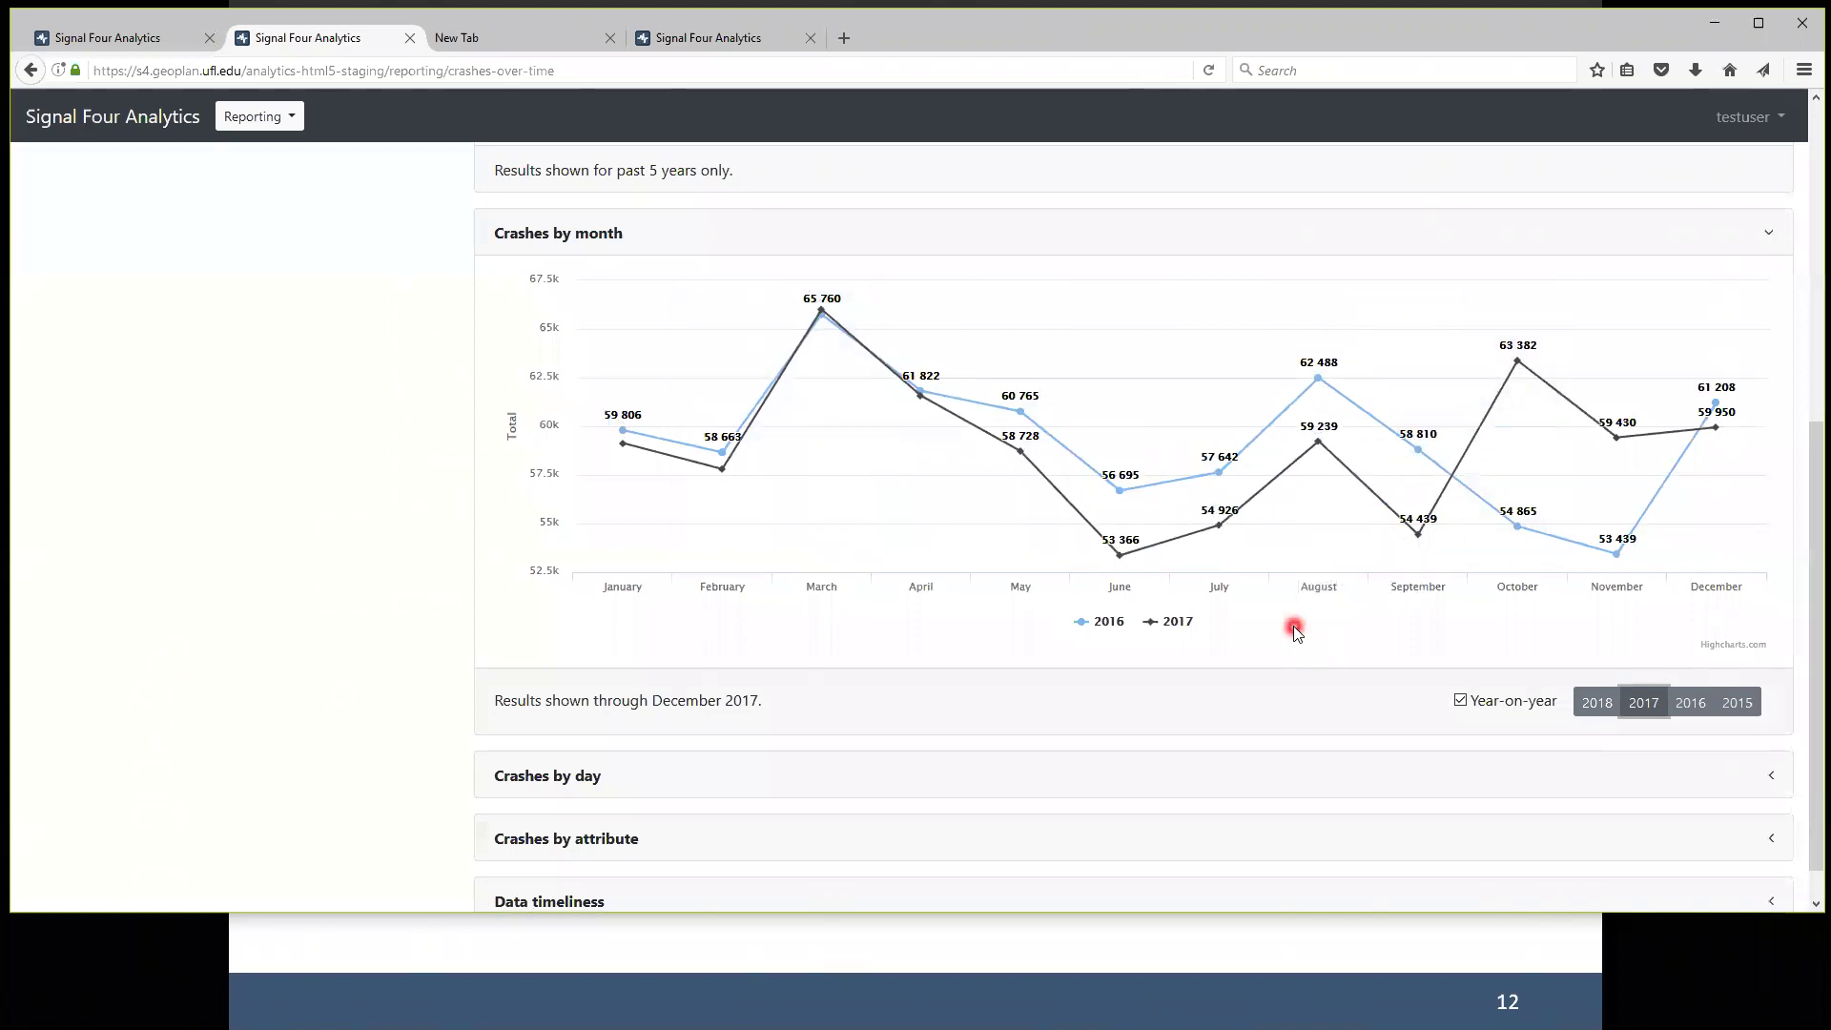
# Expand the Crashes by day chart and narrow its date range to Mar 9, 2018 through Nov 21, 2018.
pyautogui.scroll(-1, 1293, 630)
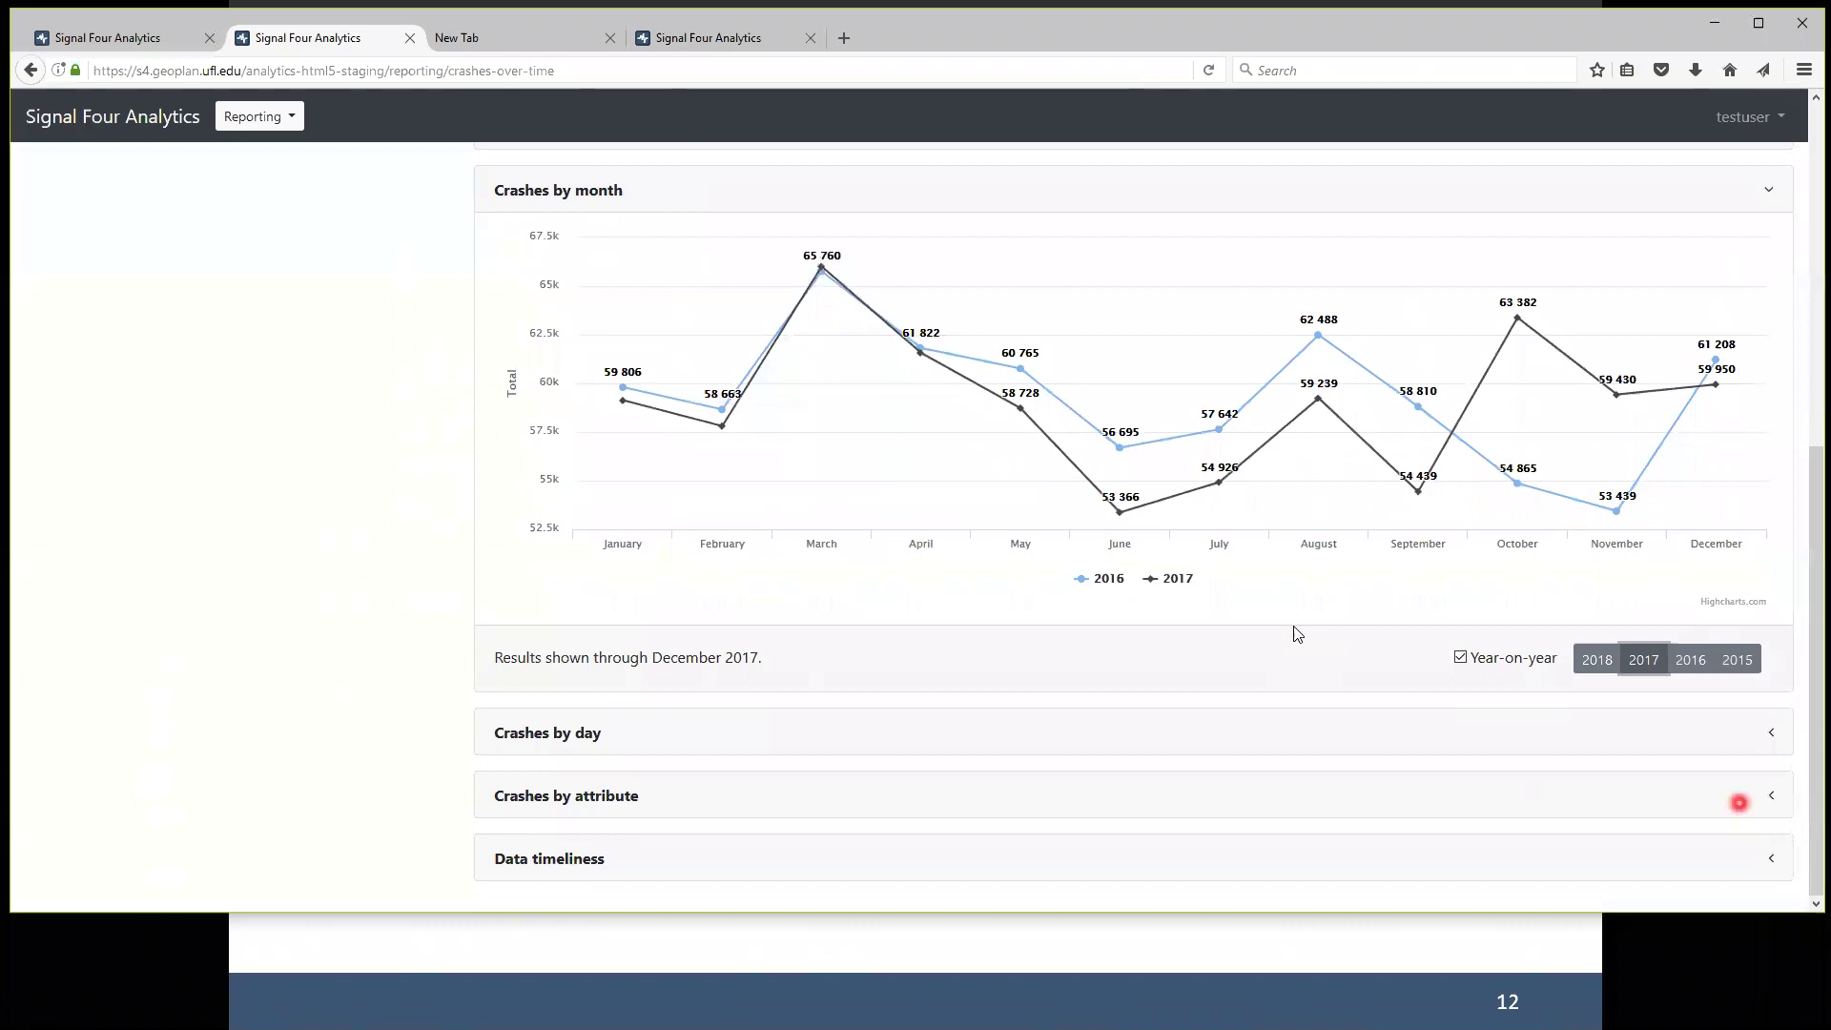
pyautogui.click(1767, 732)
pyautogui.scroll(-5, 1258, 683)
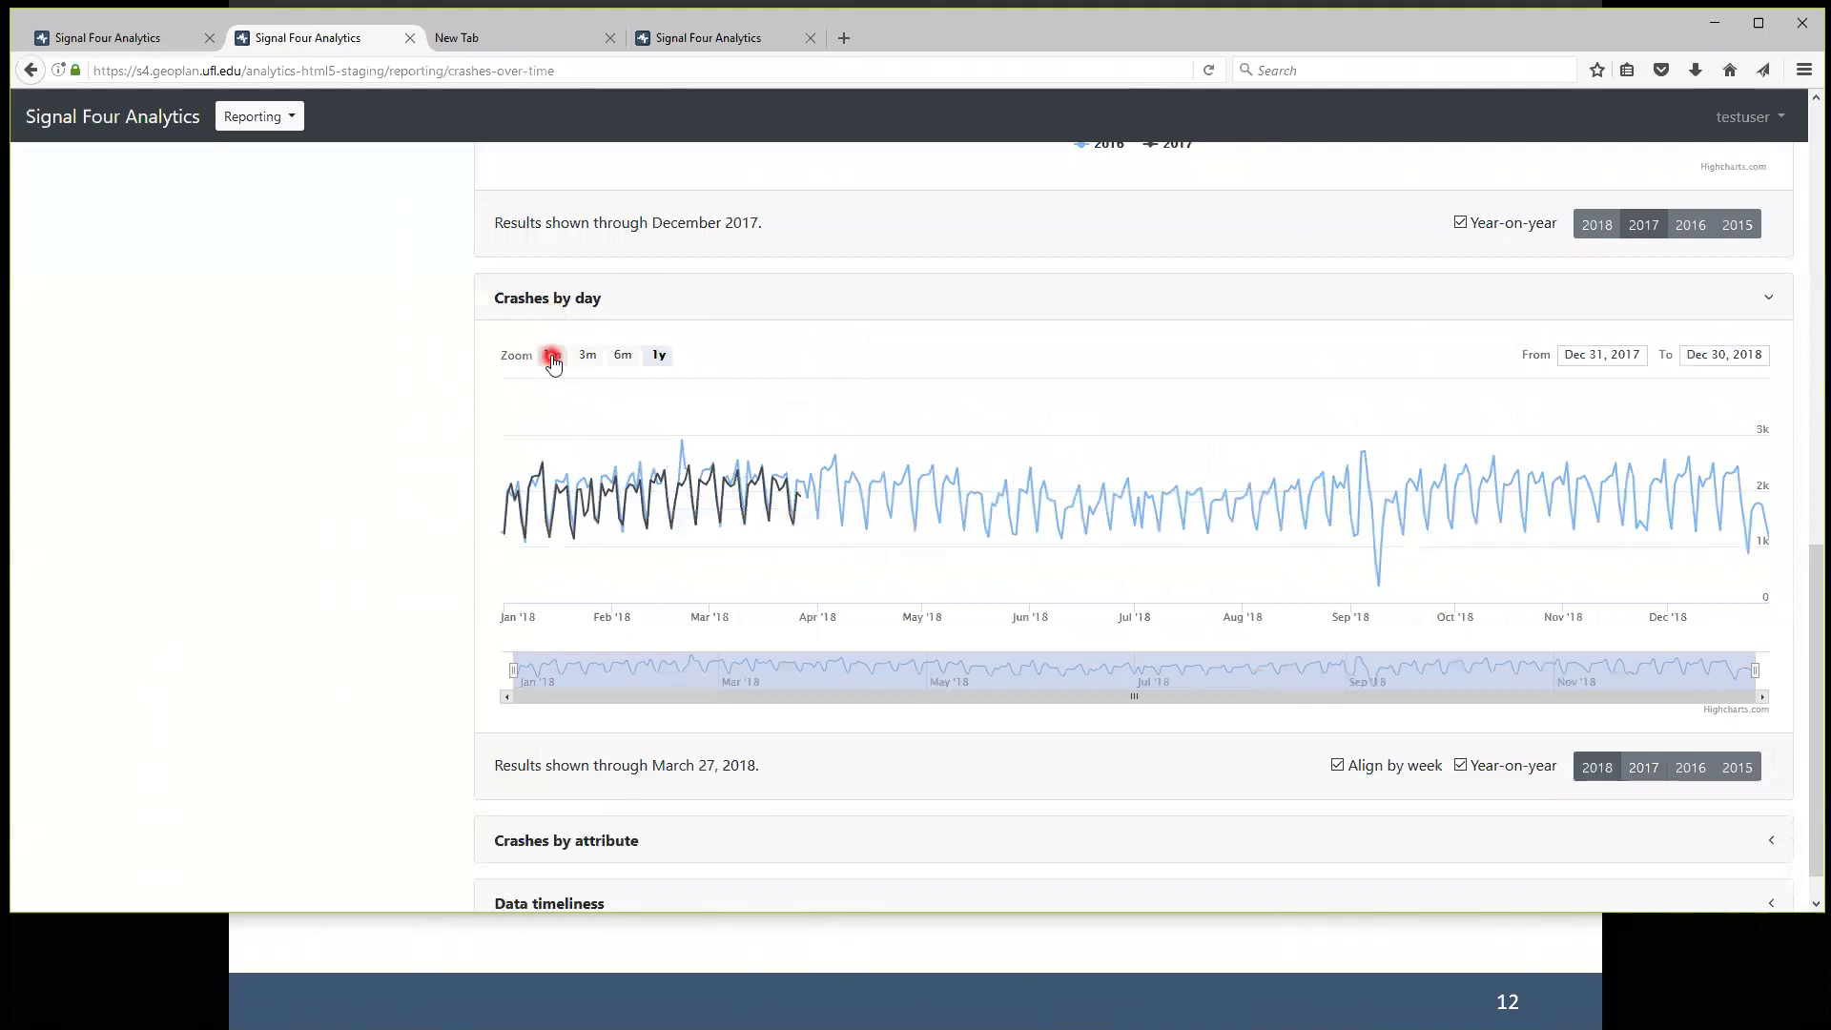
pyautogui.click(660, 368)
pyautogui.moveTo(502, 679); pyautogui.dragTo(884, 695)
pyautogui.moveTo(1766, 674)
pyautogui.mouseDown()
pyautogui.moveTo(1641, 676)
pyautogui.moveTo(1761, 679)
pyautogui.mouseUp()
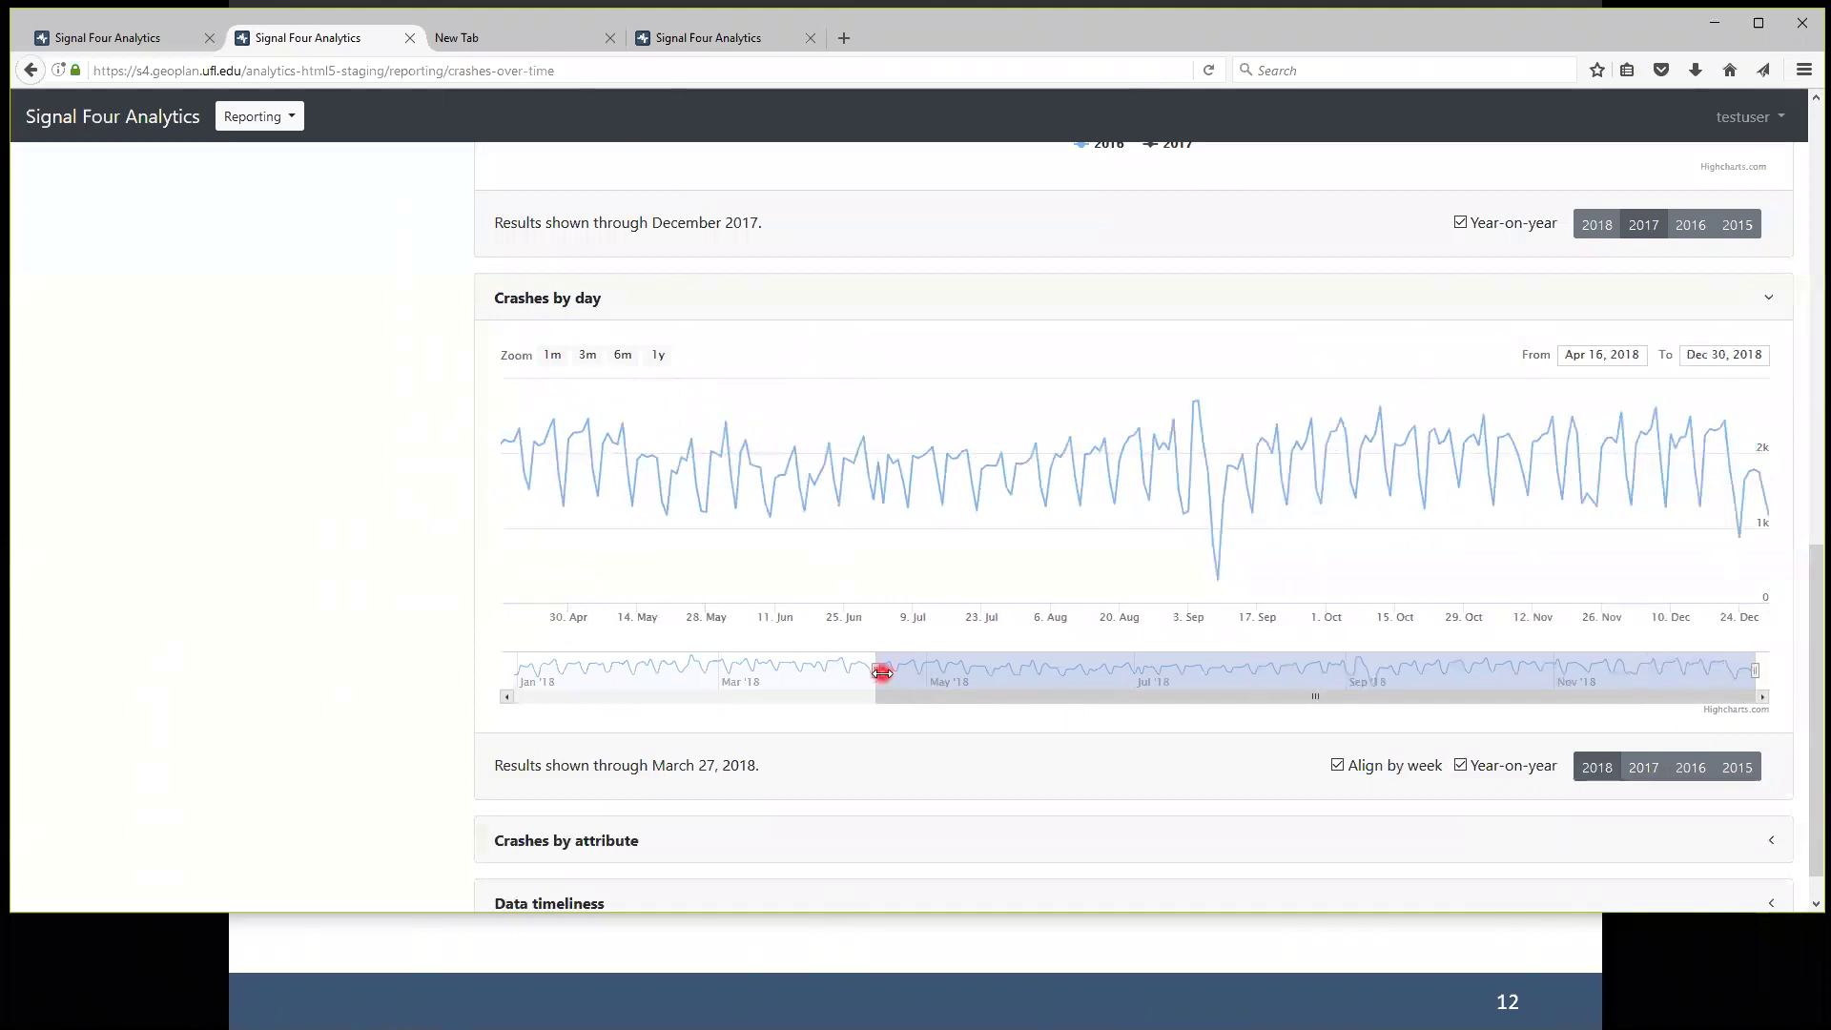
pyautogui.moveTo(878, 670); pyautogui.dragTo(744, 675)
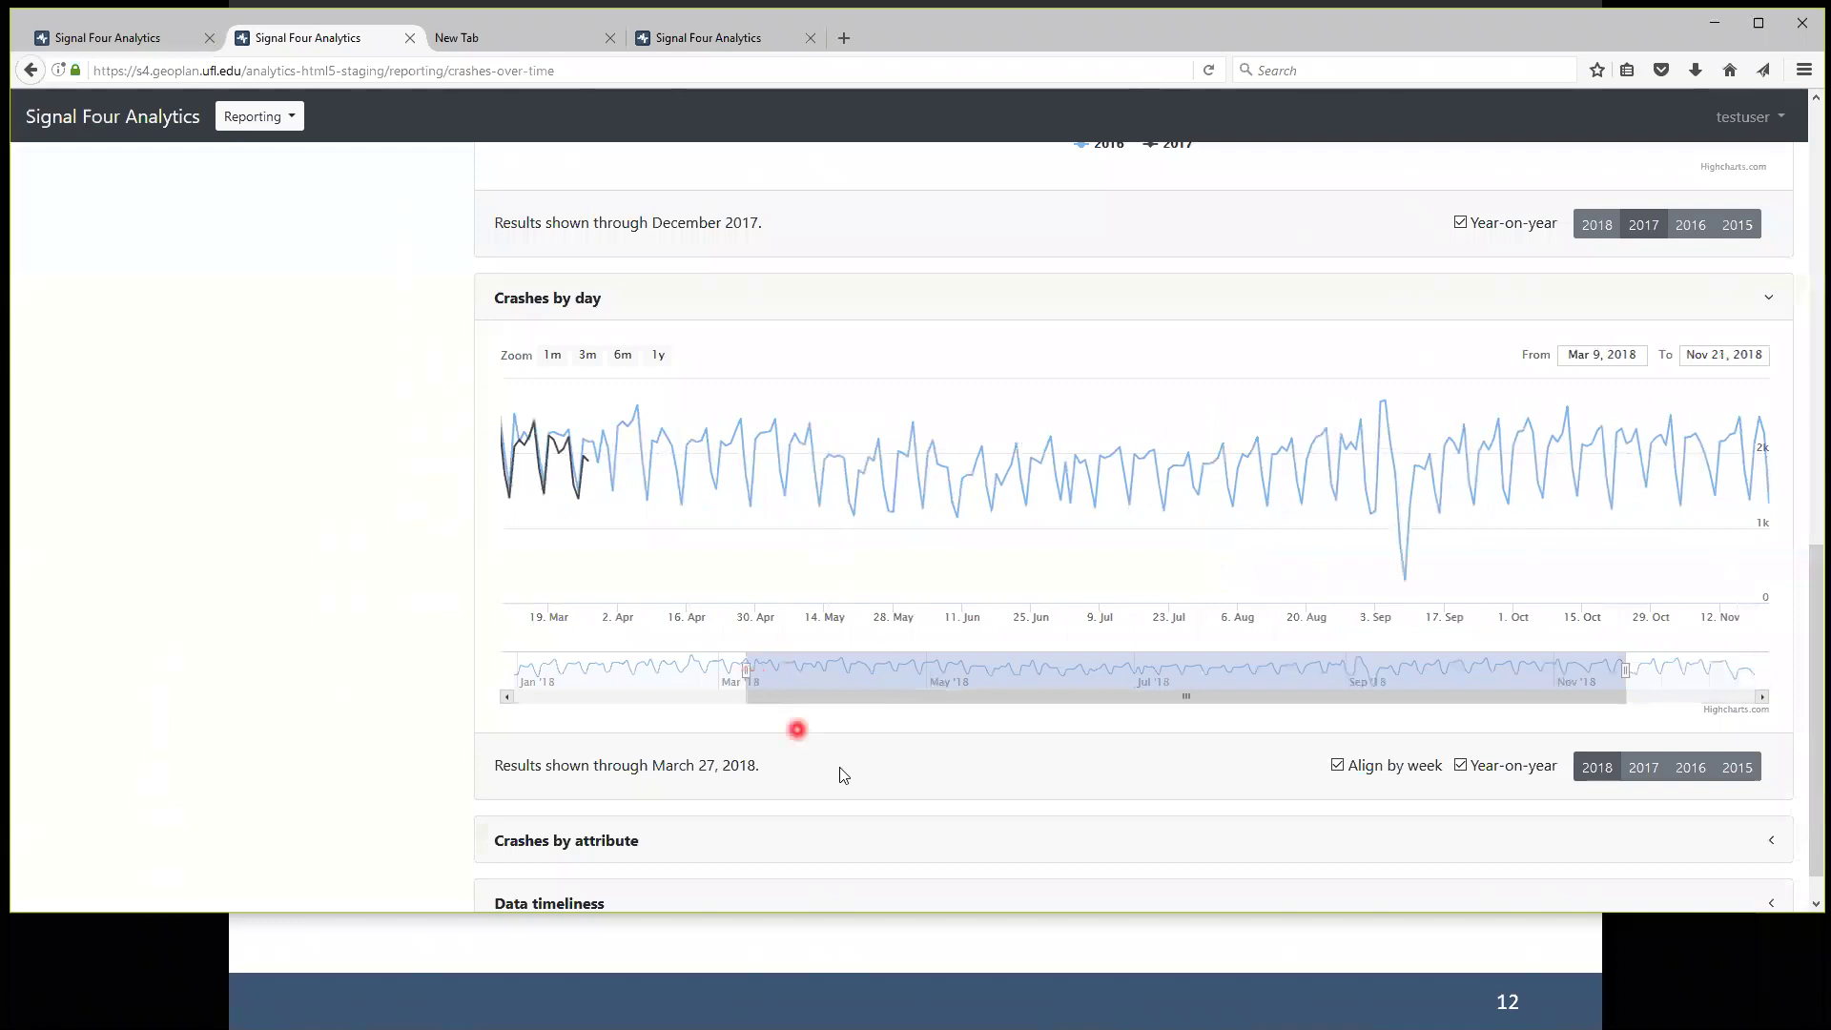
pyautogui.moveTo(1386, 398)
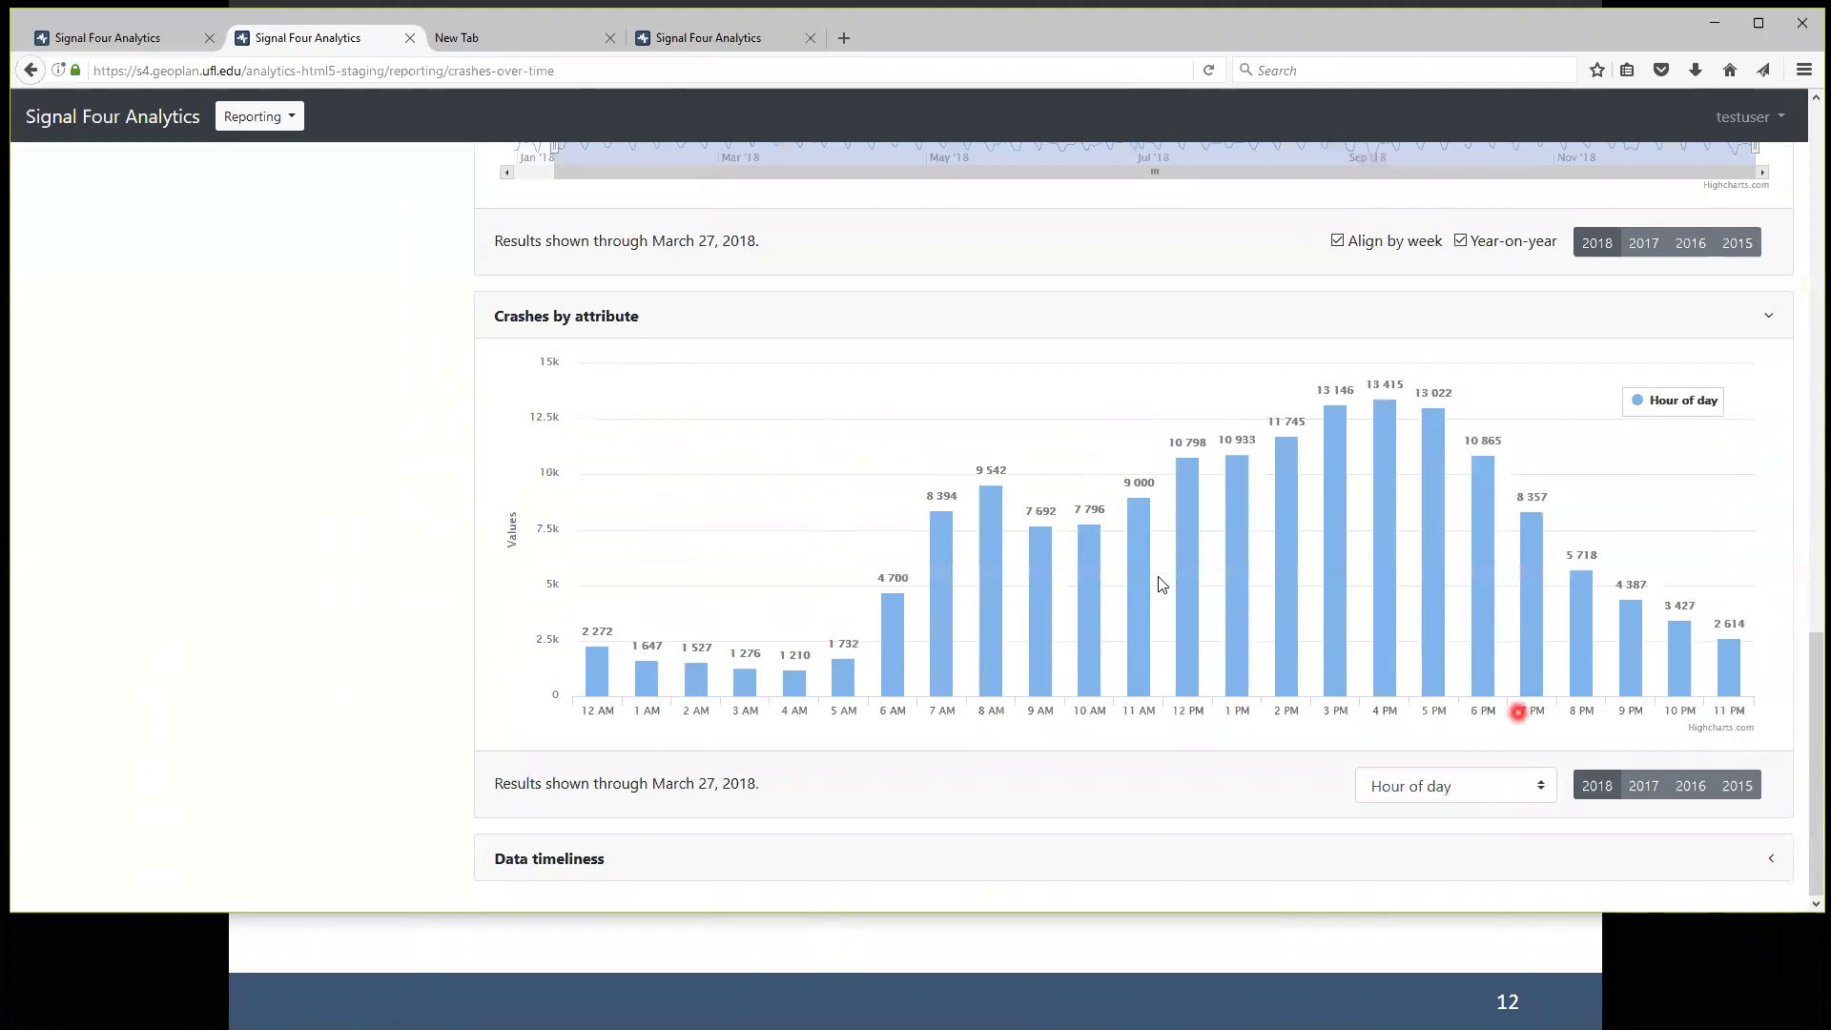
# Chart Crashes by attribute by Crash severity and switch that chart's year to 2017.
pyautogui.click(1543, 788)
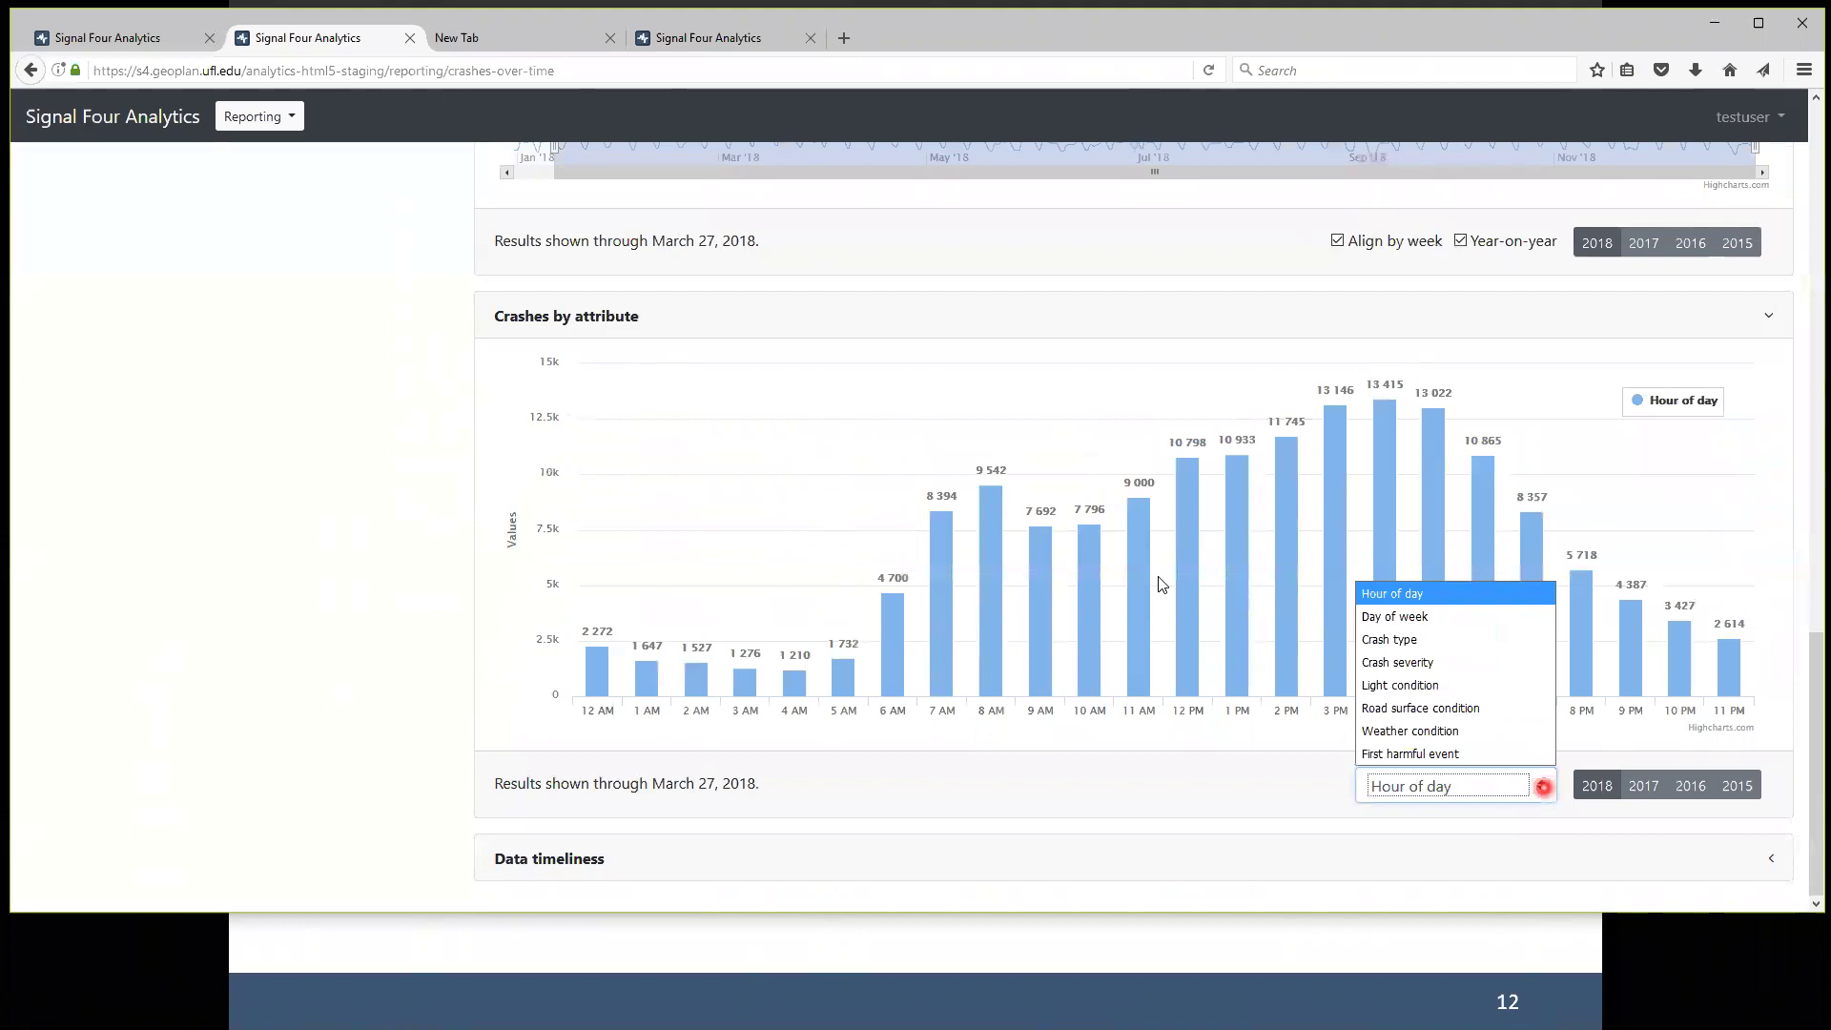
pyautogui.click(1450, 662)
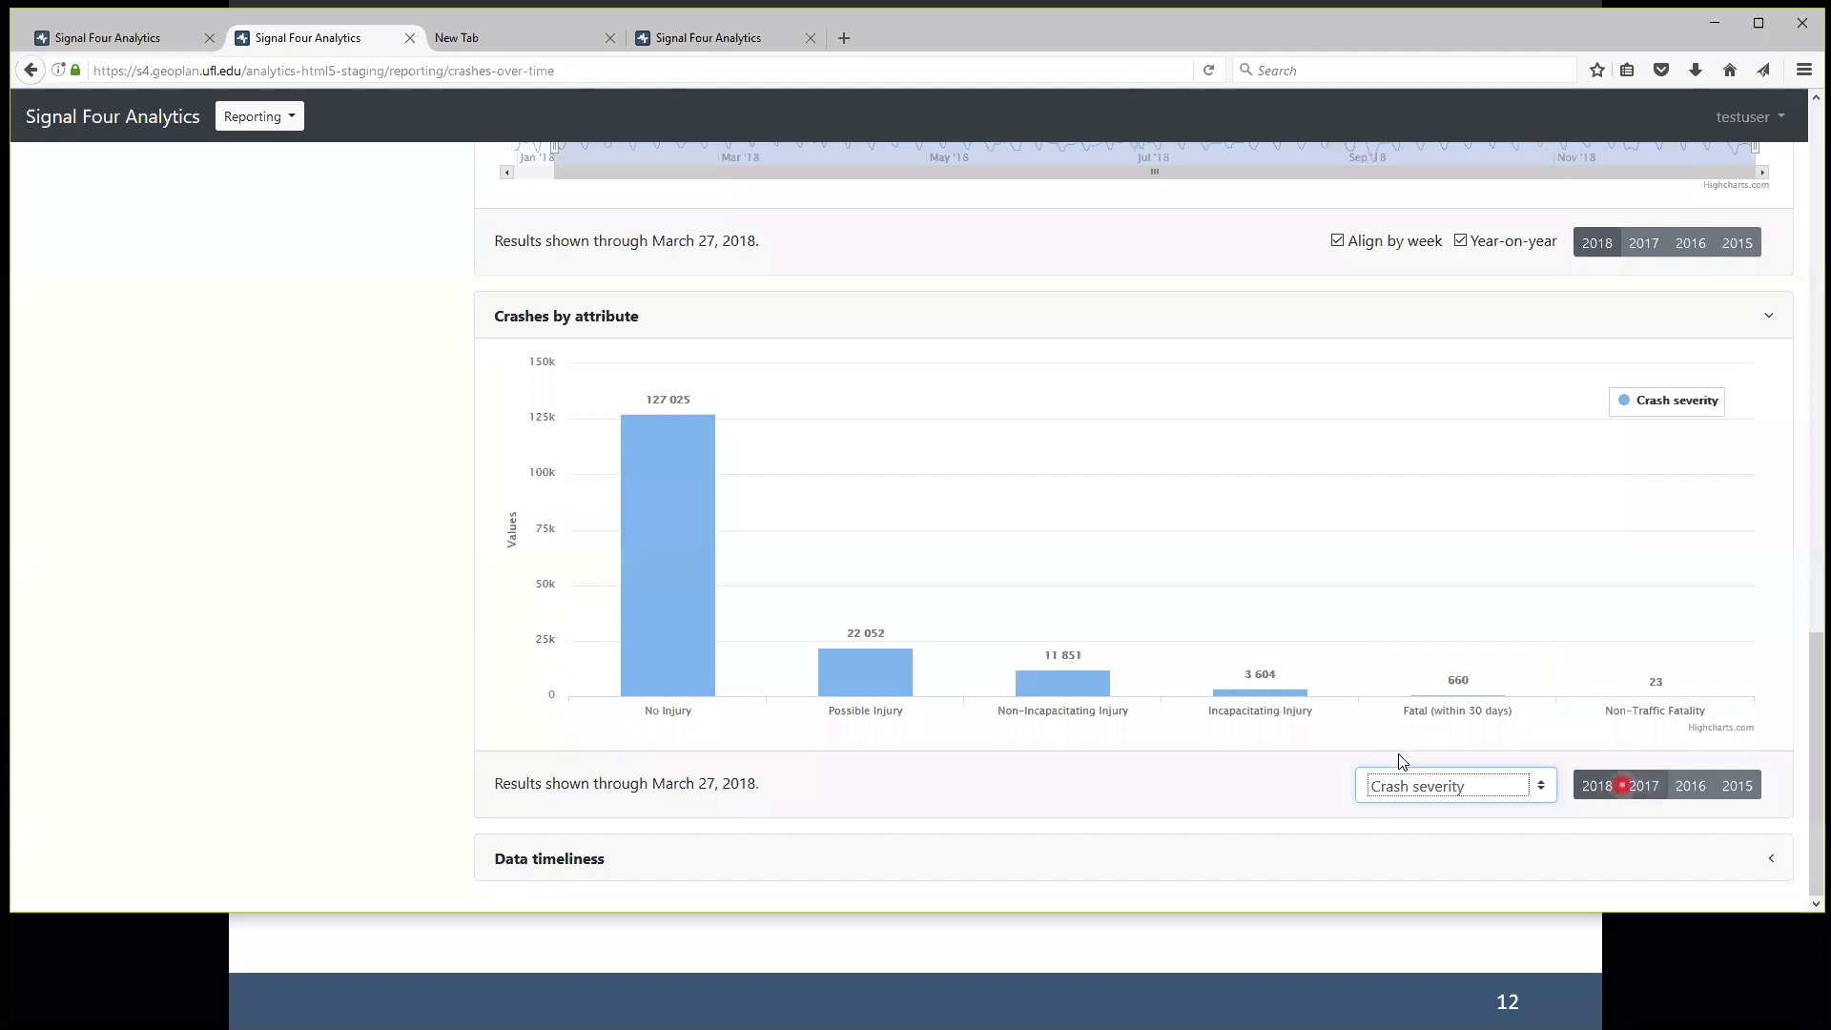
pyautogui.click(1643, 784)
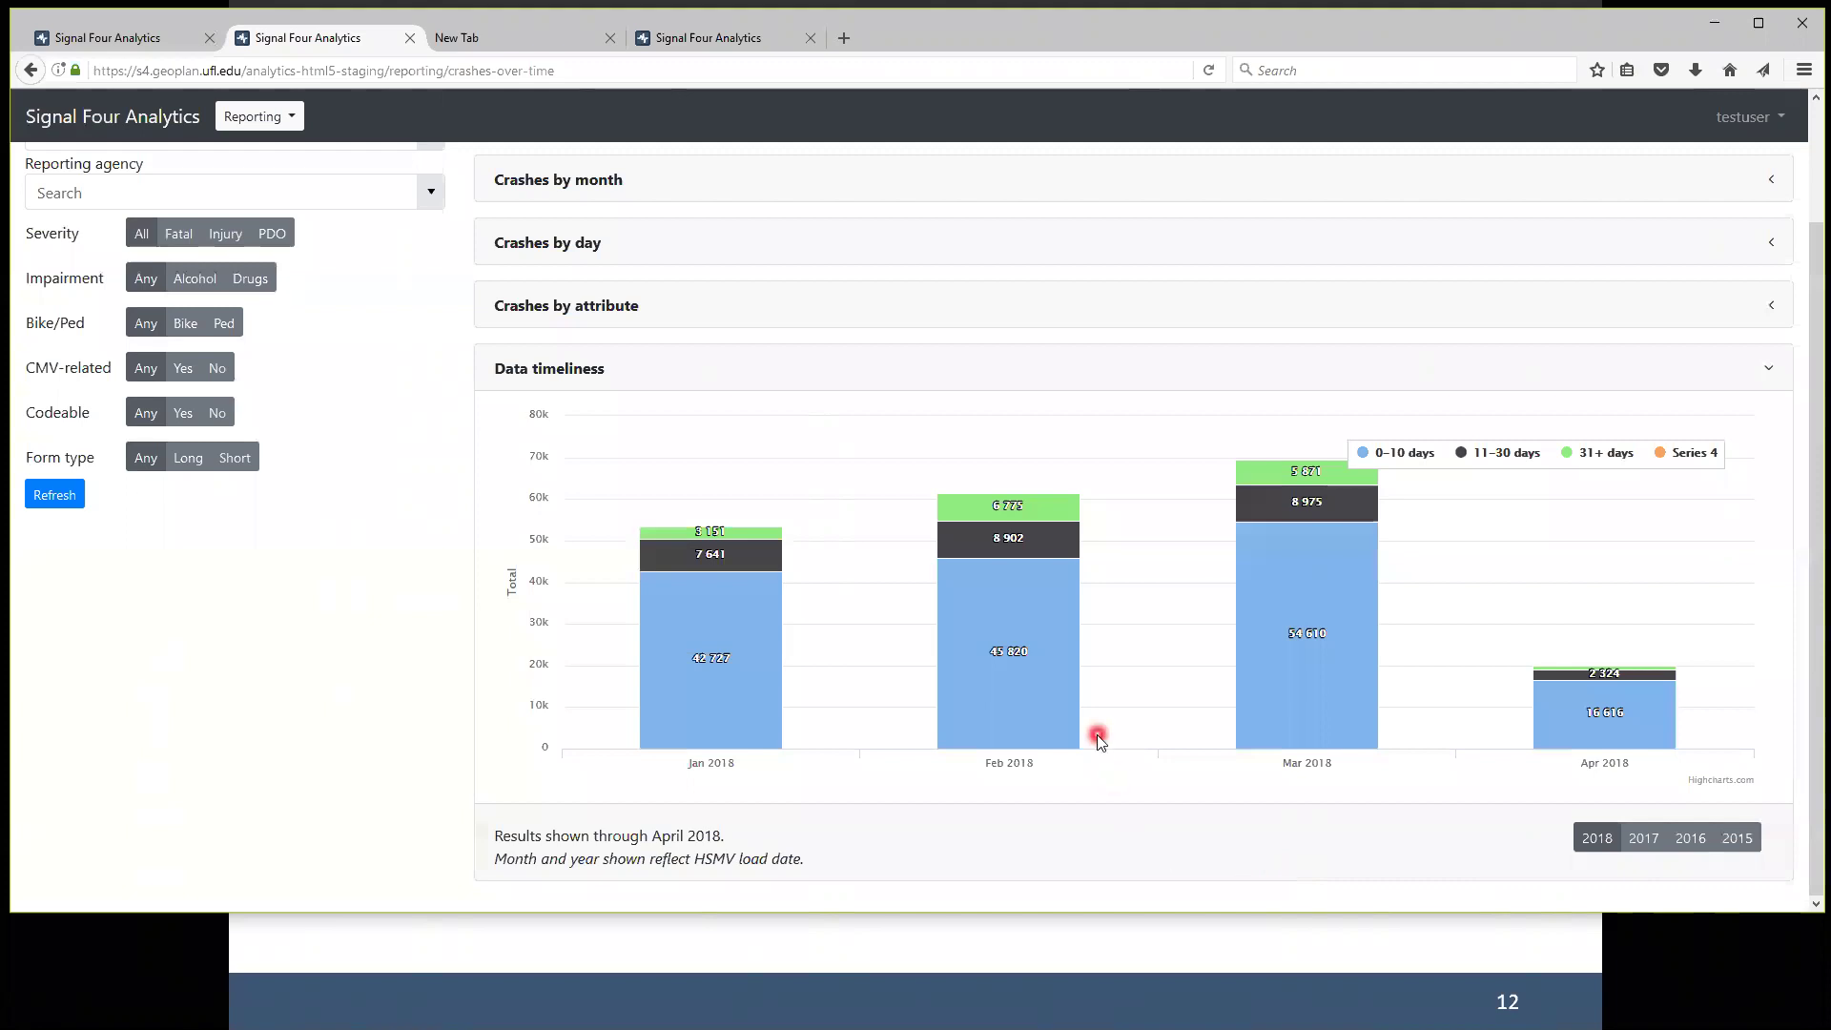
# Inspect the January bar segments in the 2018 Data timeliness chart and switch the chart to 2017.
pyautogui.scroll(3, 868, 749)
pyautogui.scroll(-3, 871, 750)
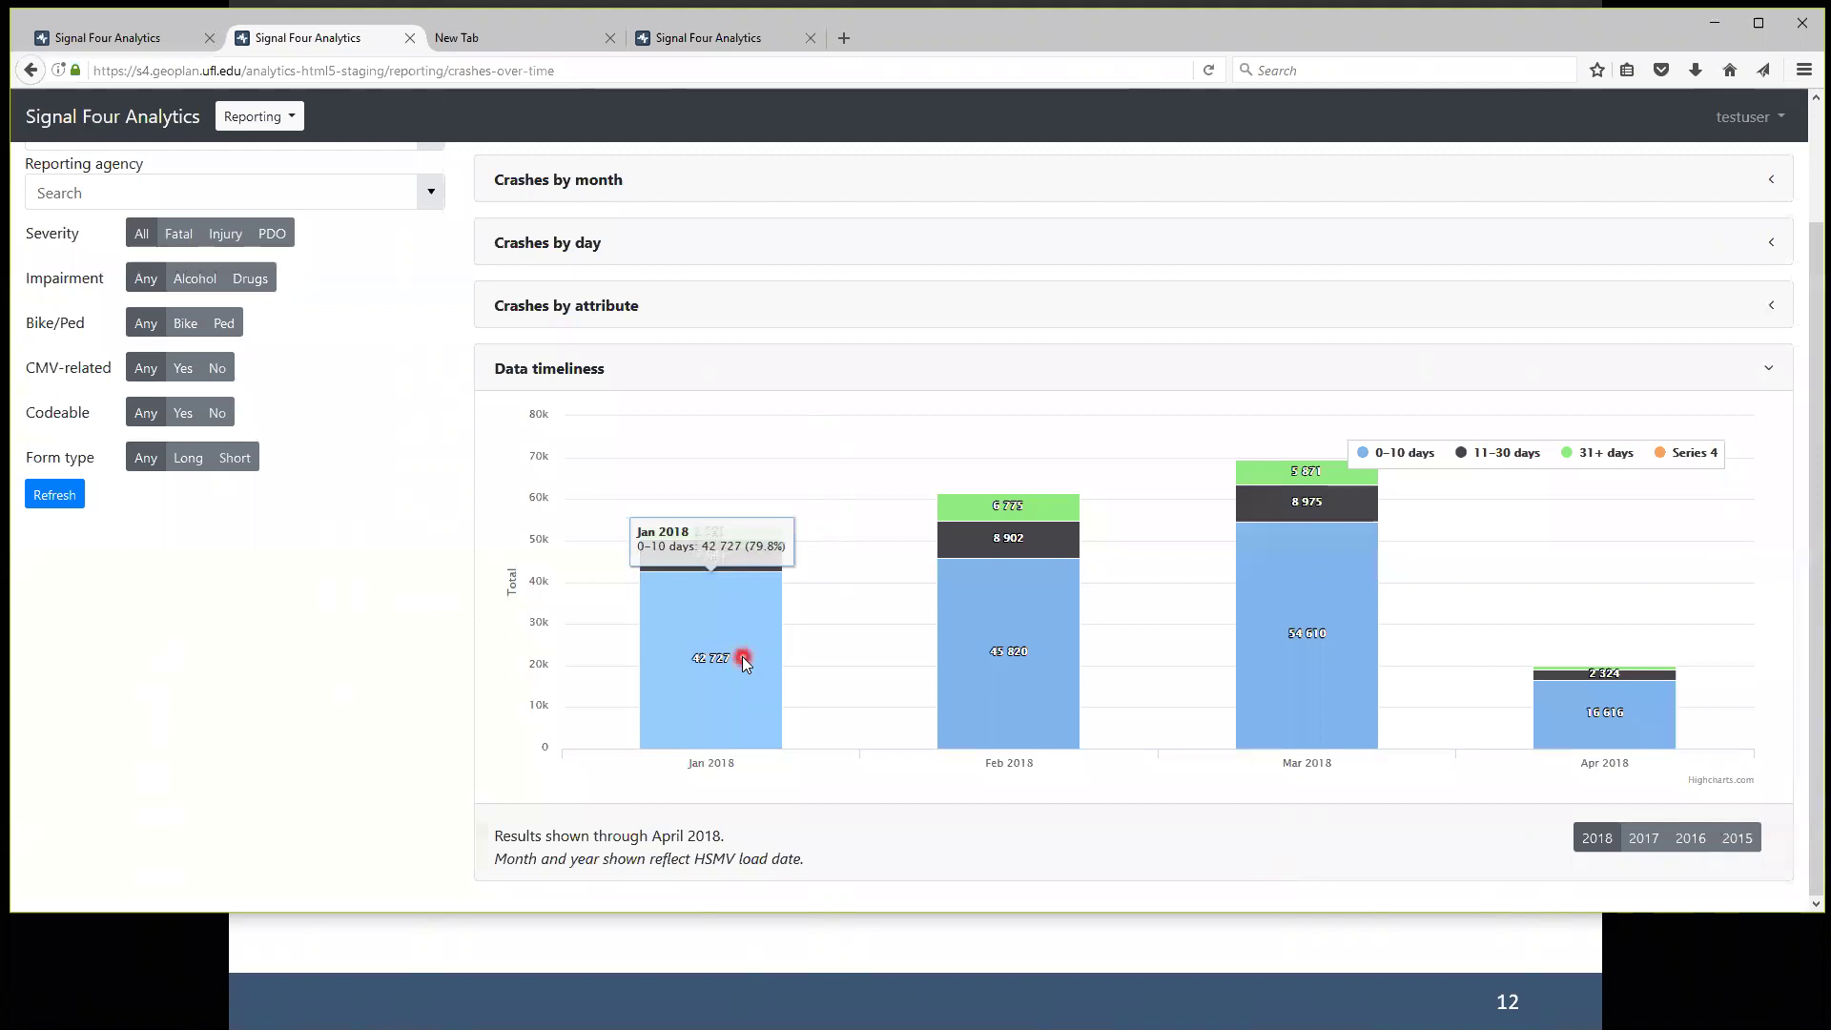
pyautogui.moveTo(754, 561)
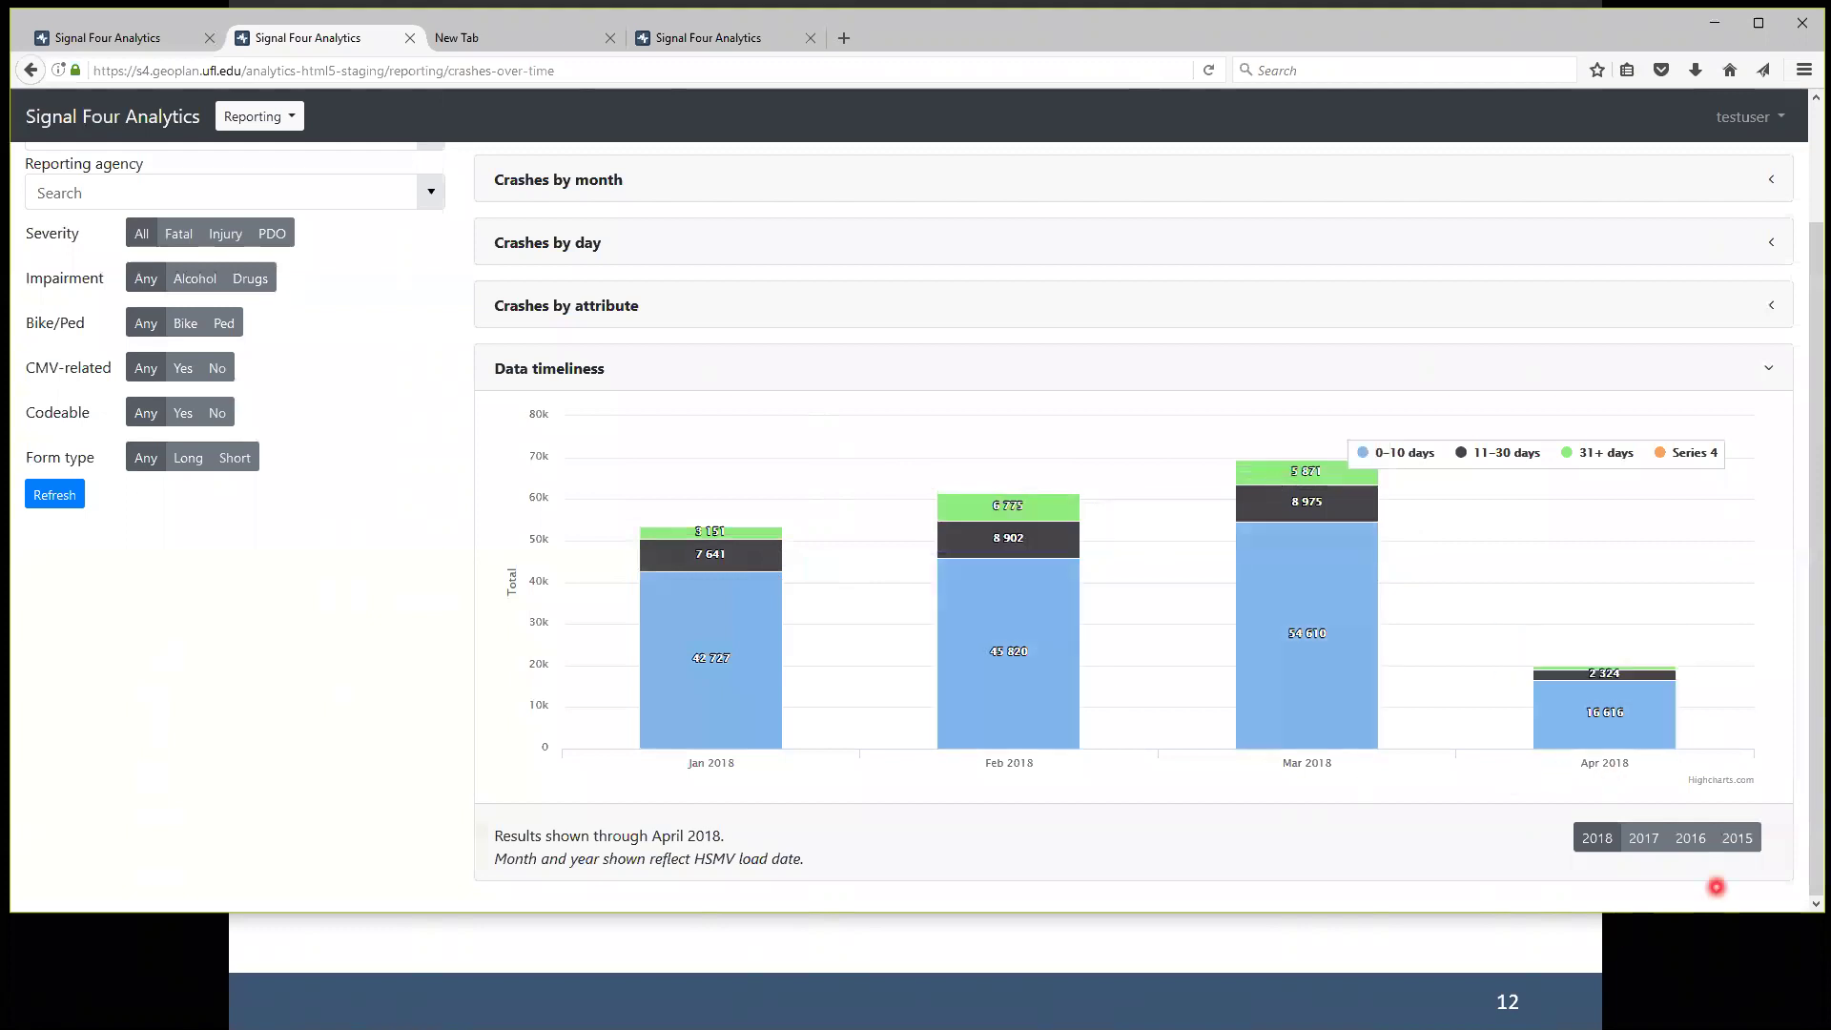
pyautogui.click(1642, 836)
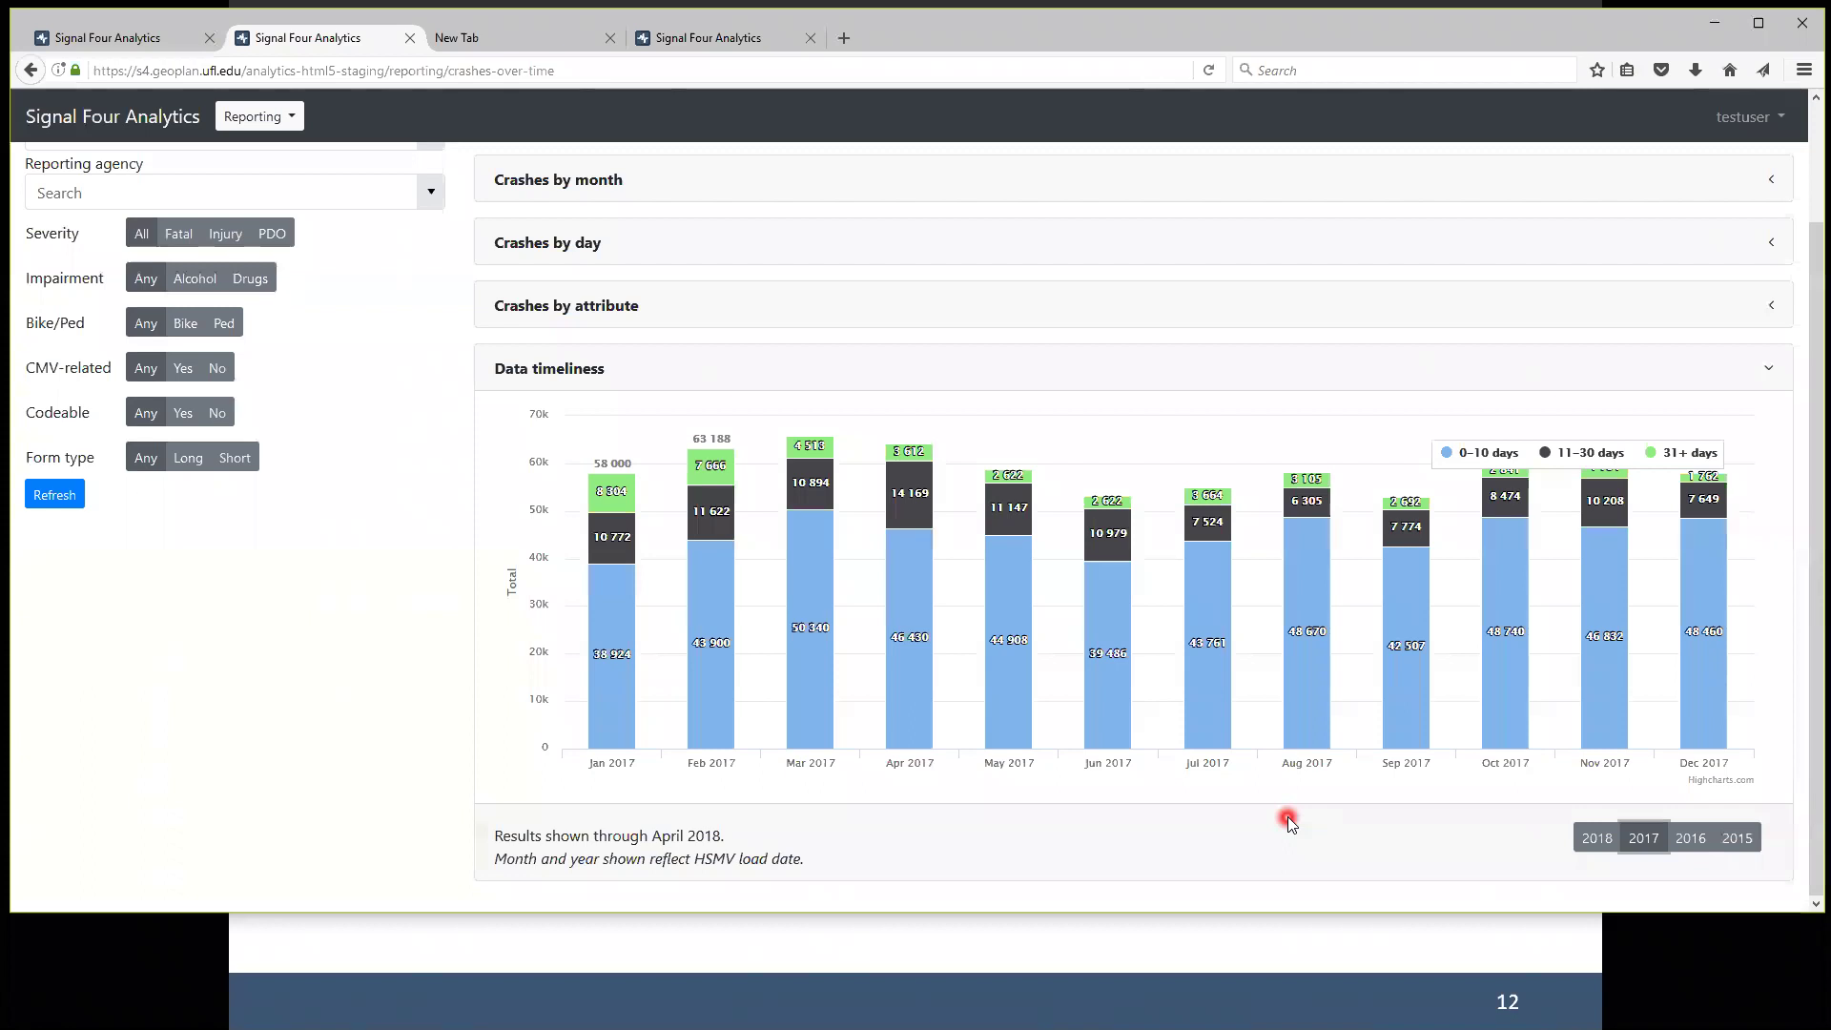
# Set the city or county filter to Alachua County, FL and refresh the crash reports.
pyautogui.scroll(3, 1289, 822)
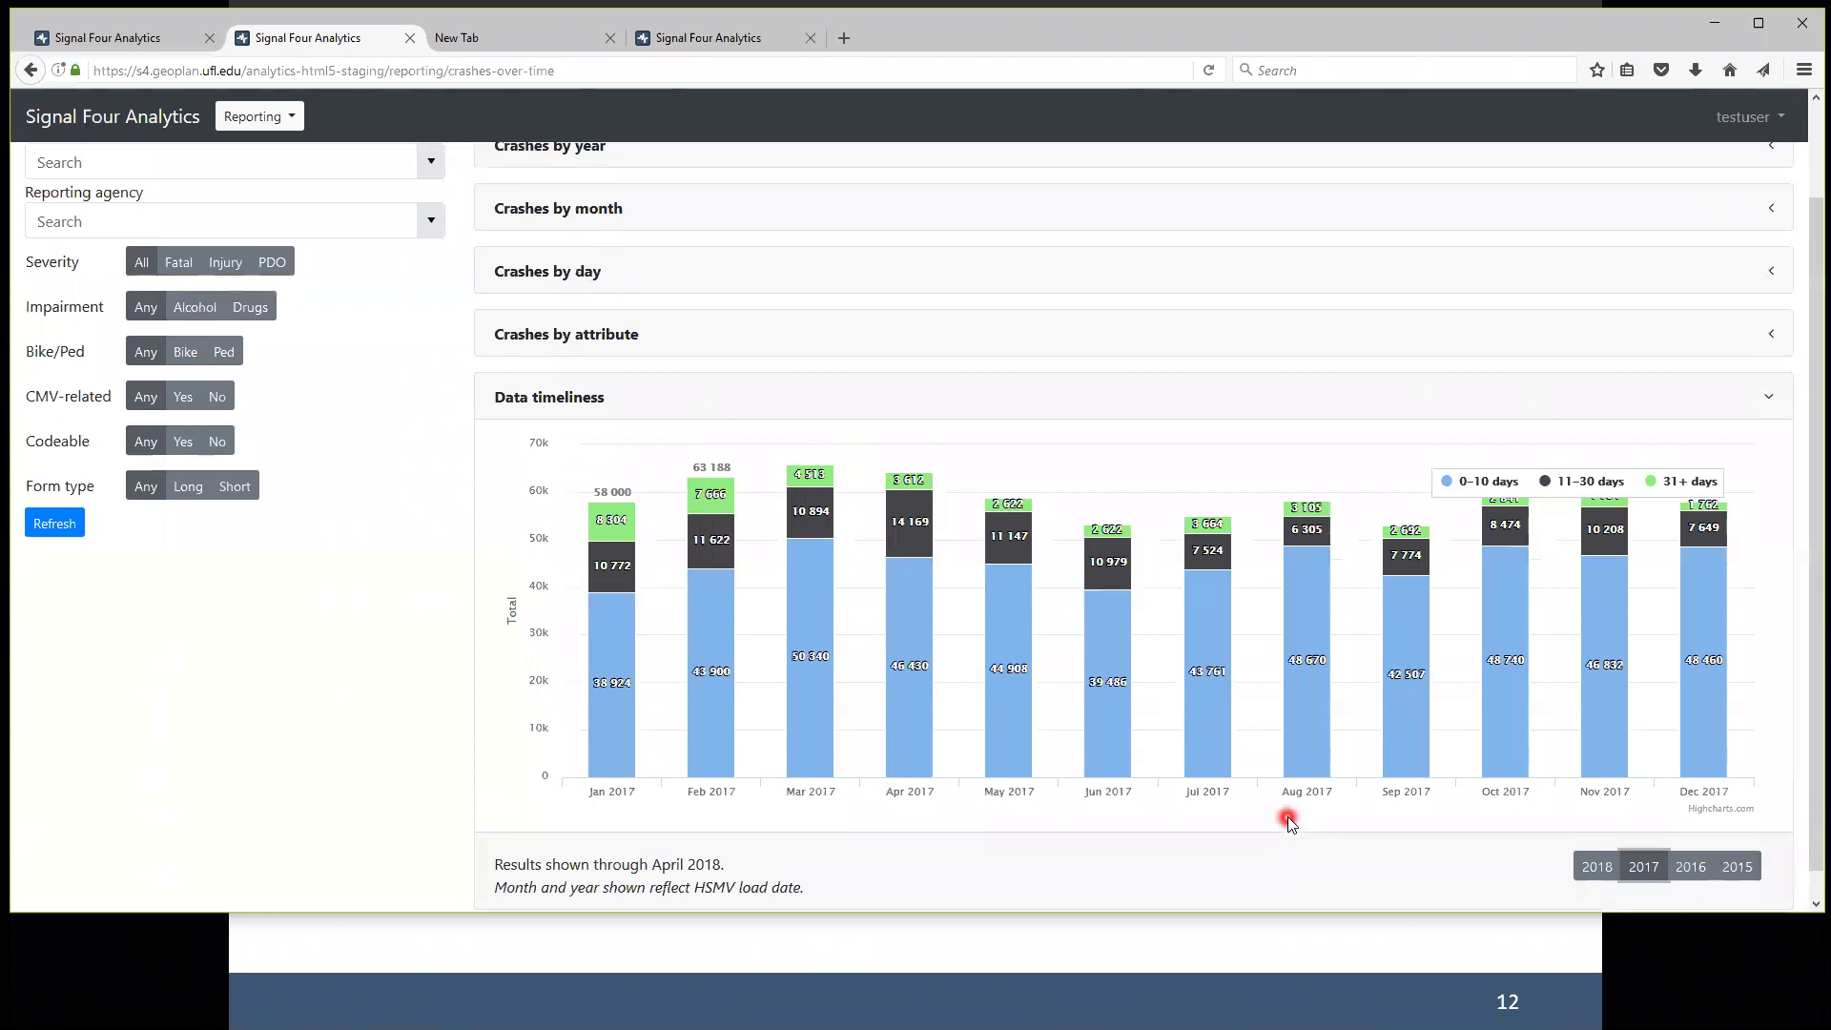
pyautogui.click(188, 269)
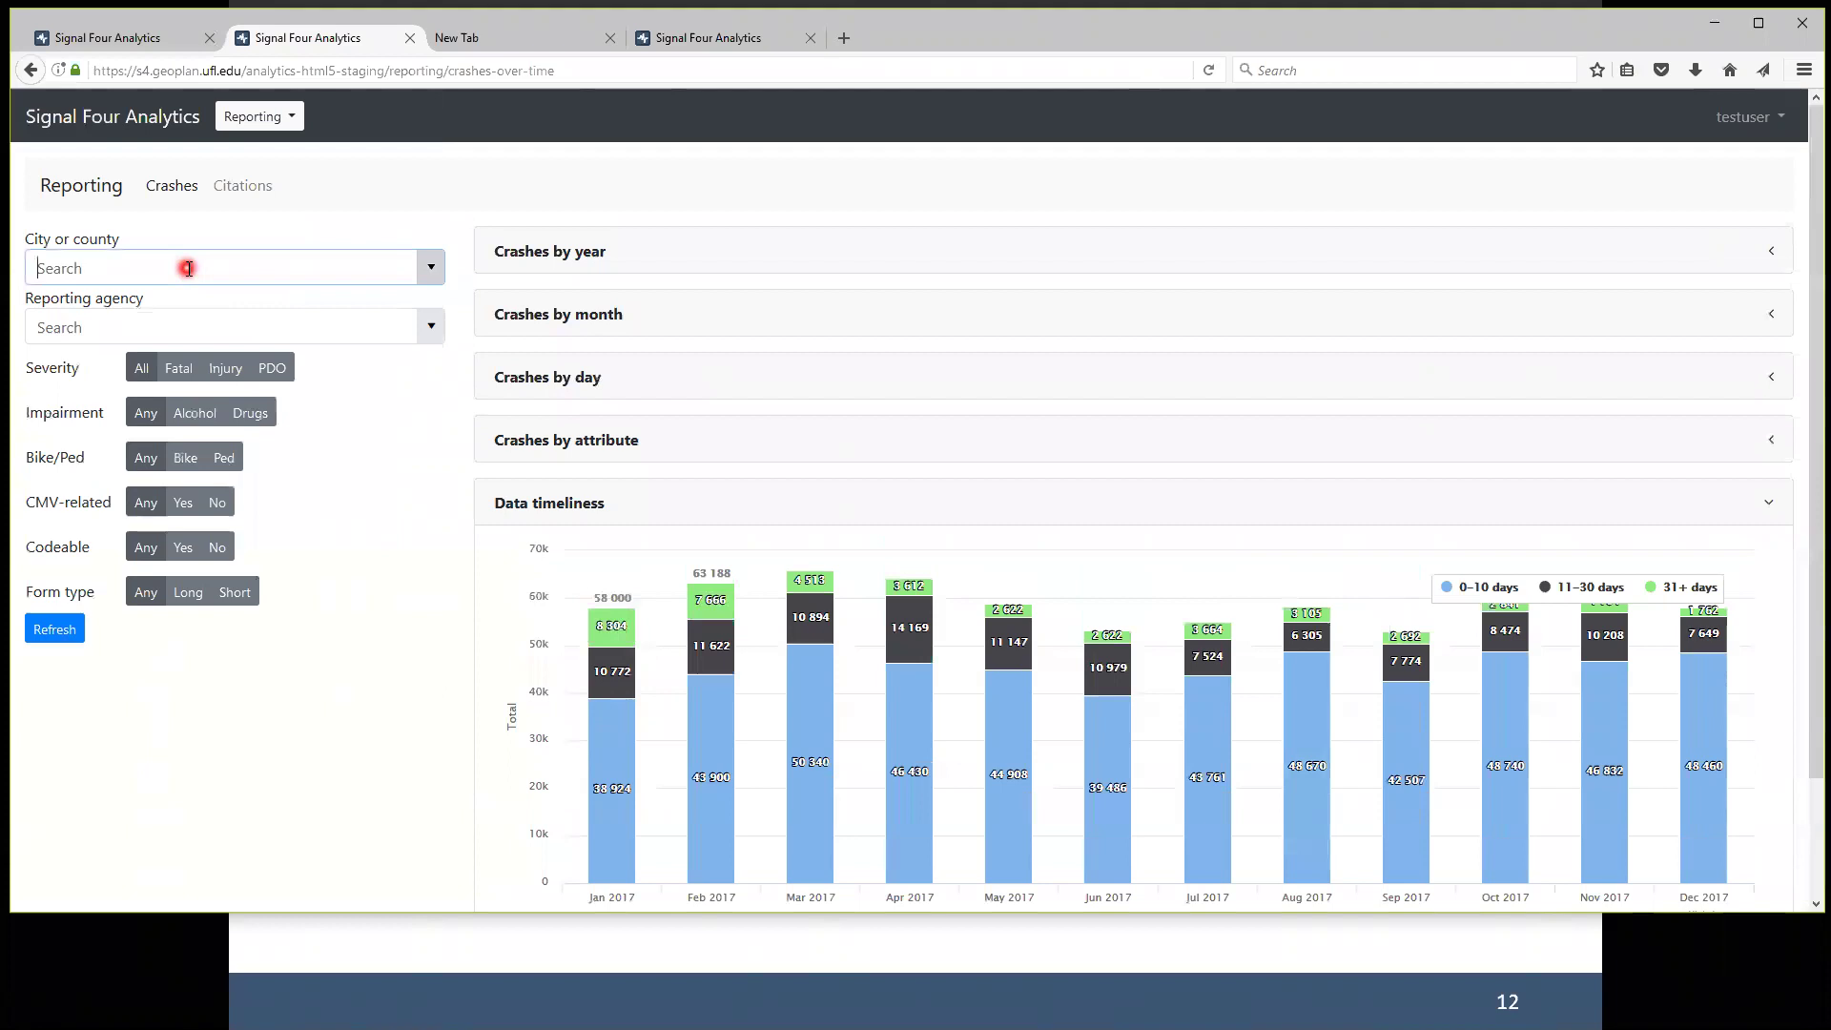
pyautogui.click(178, 368)
pyautogui.click(226, 376)
pyautogui.click(182, 374)
pyautogui.click(227, 376)
pyautogui.write('alla')
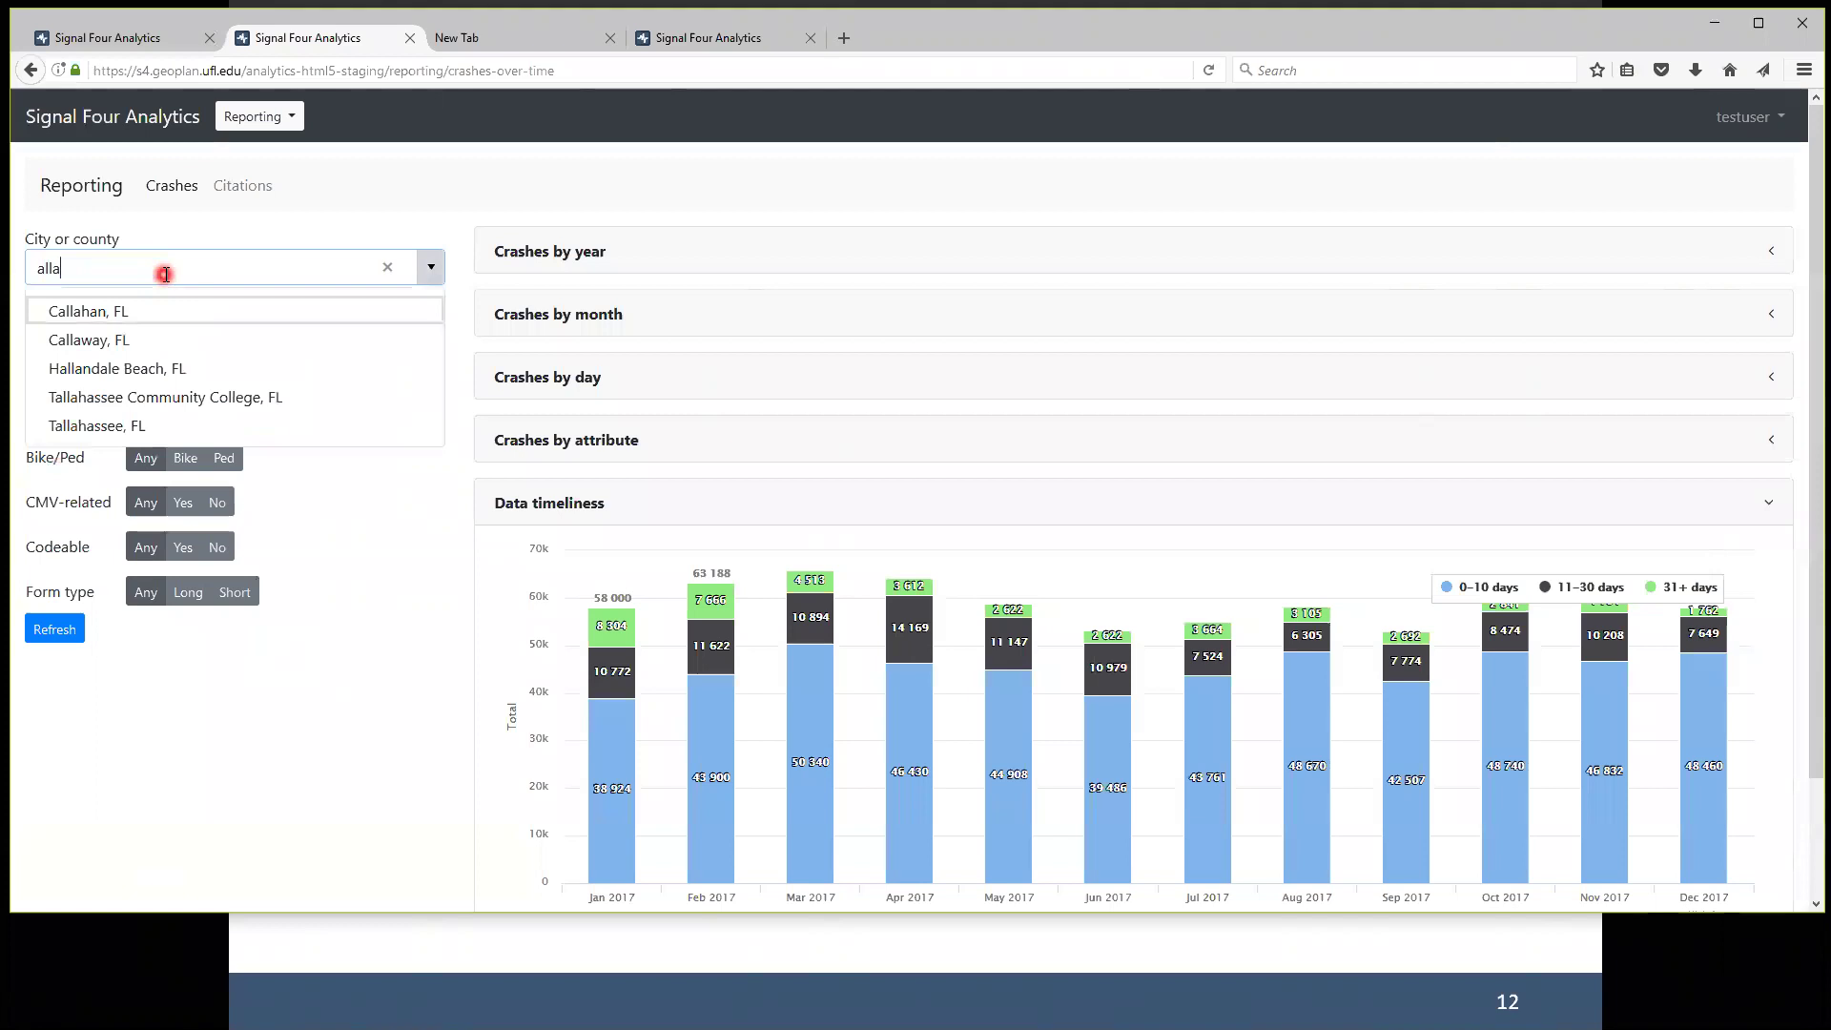
pyautogui.press('BackSpace')
pyautogui.press('BackSpace')
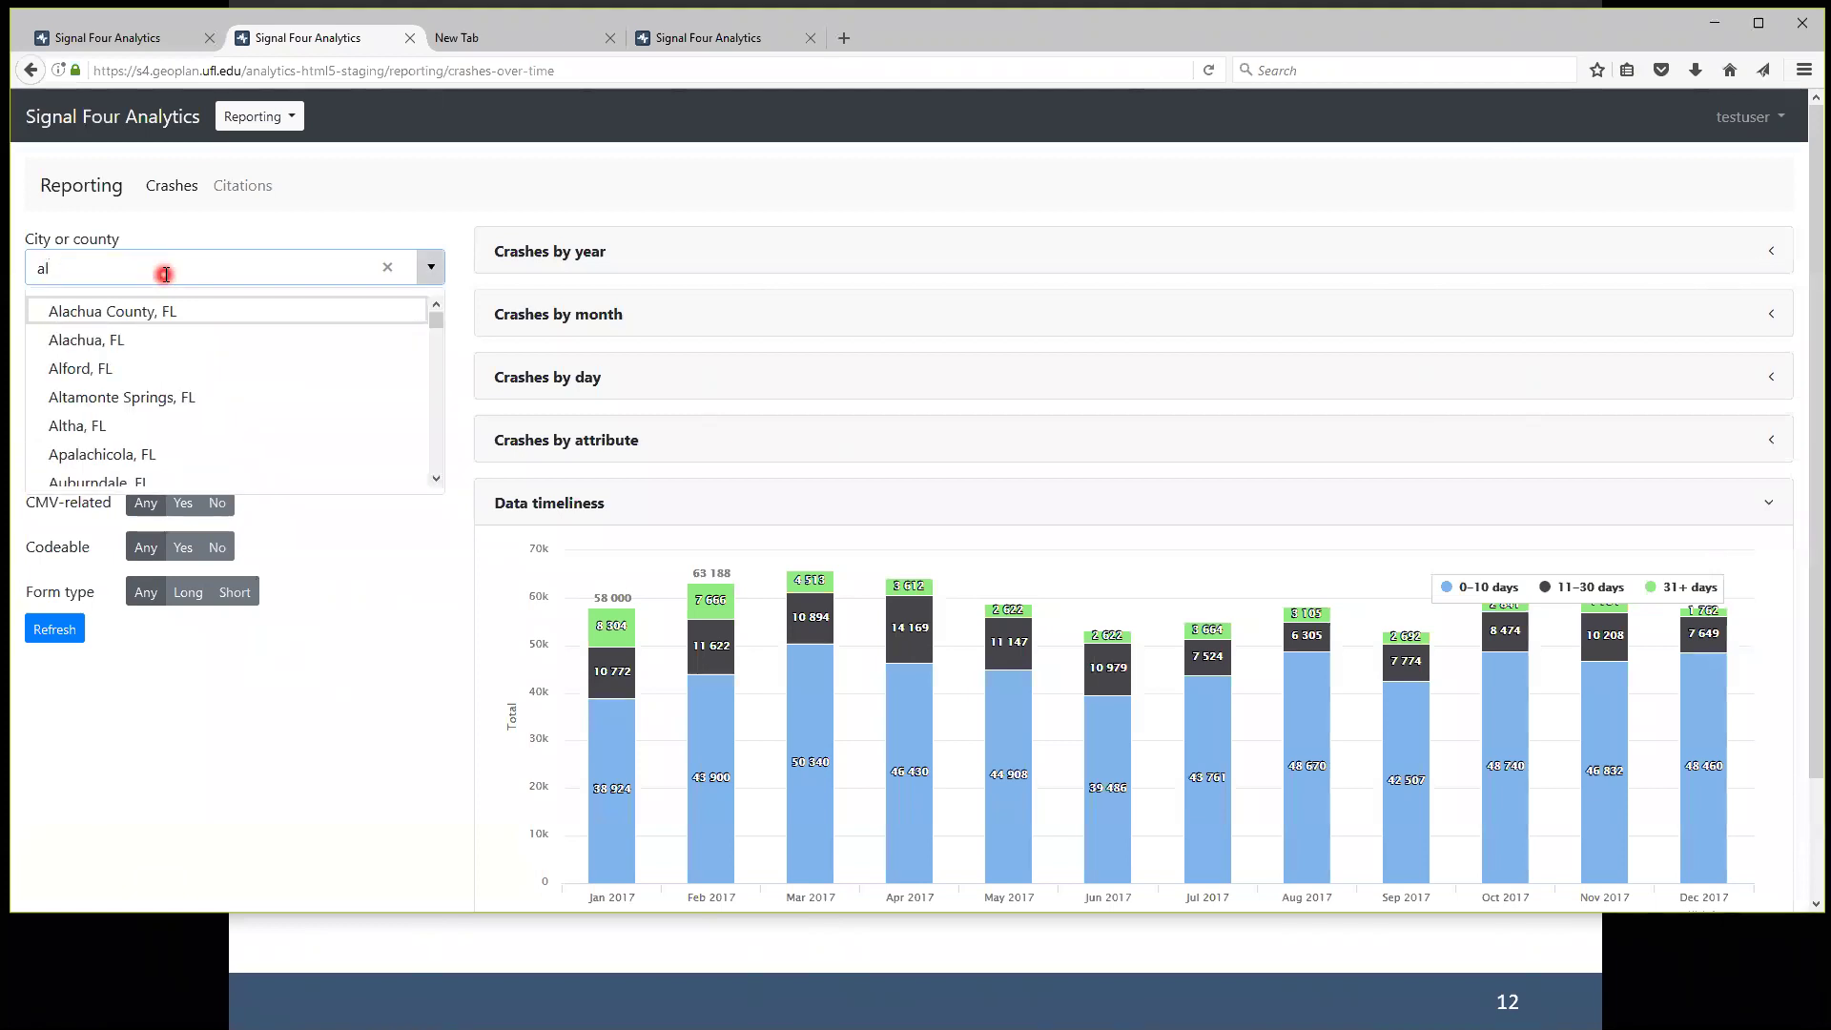
pyautogui.click(138, 311)
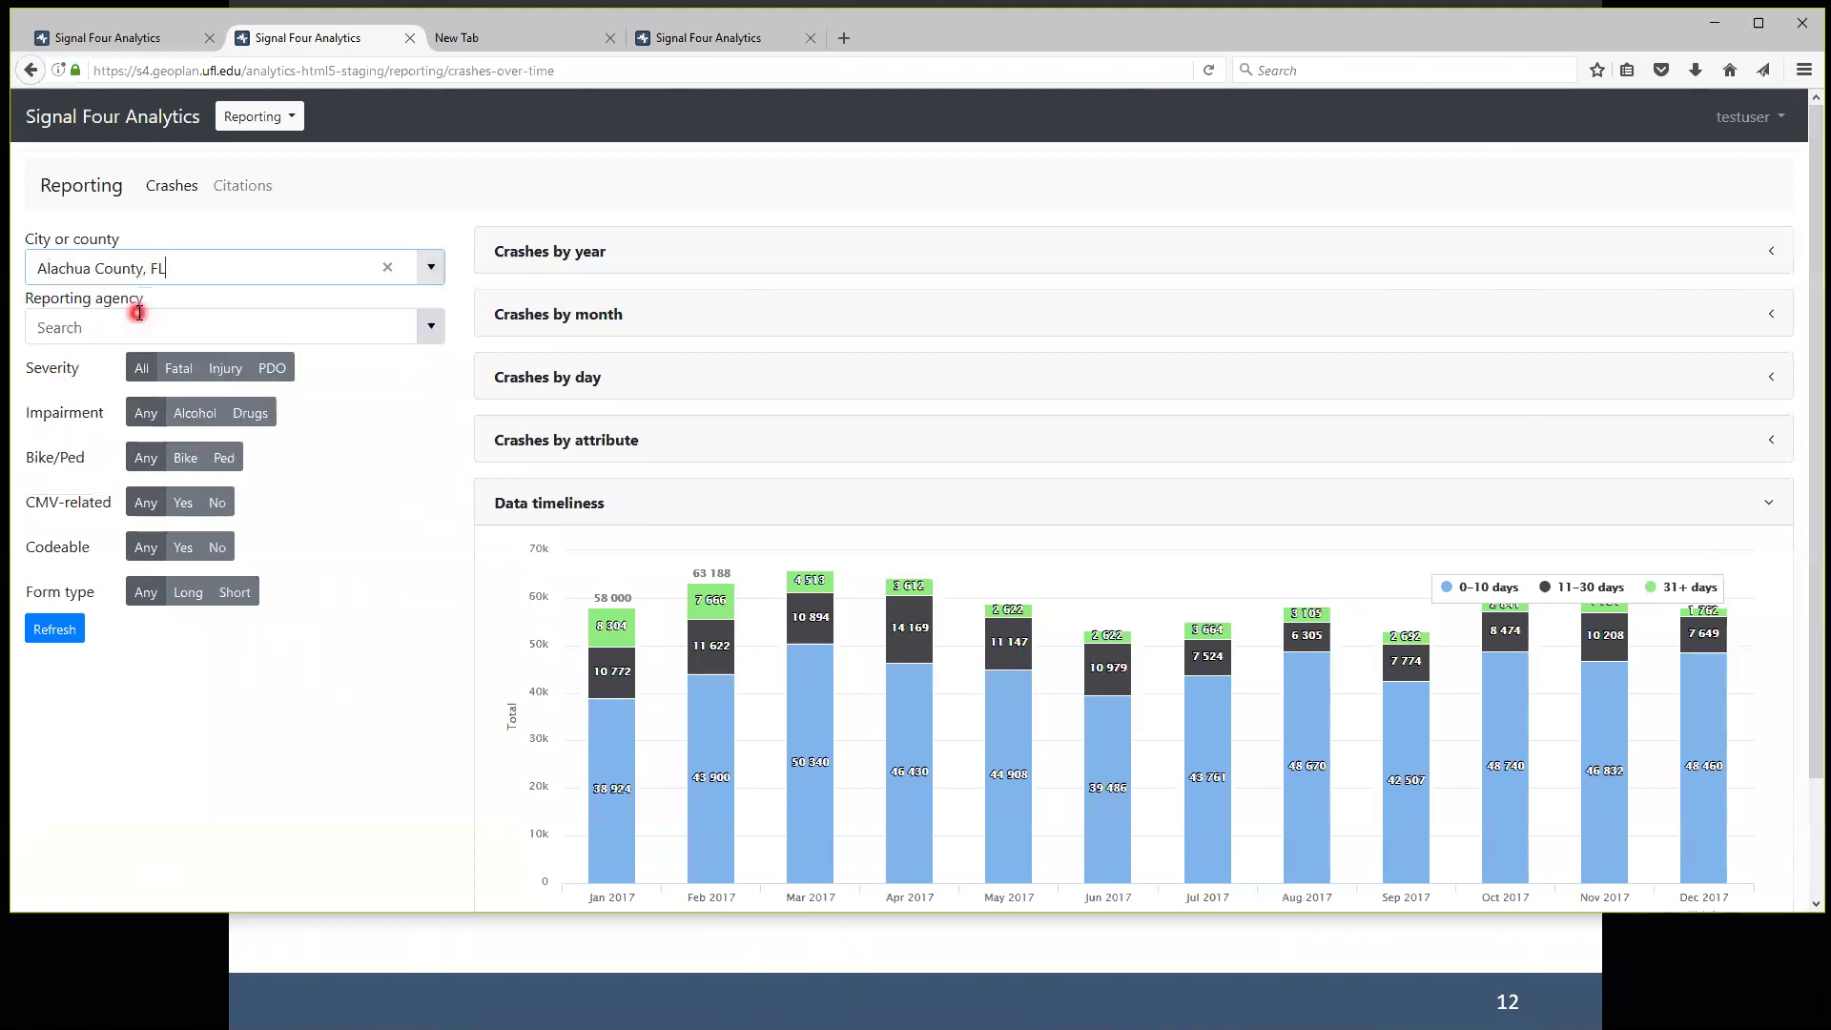
pyautogui.click(56, 630)
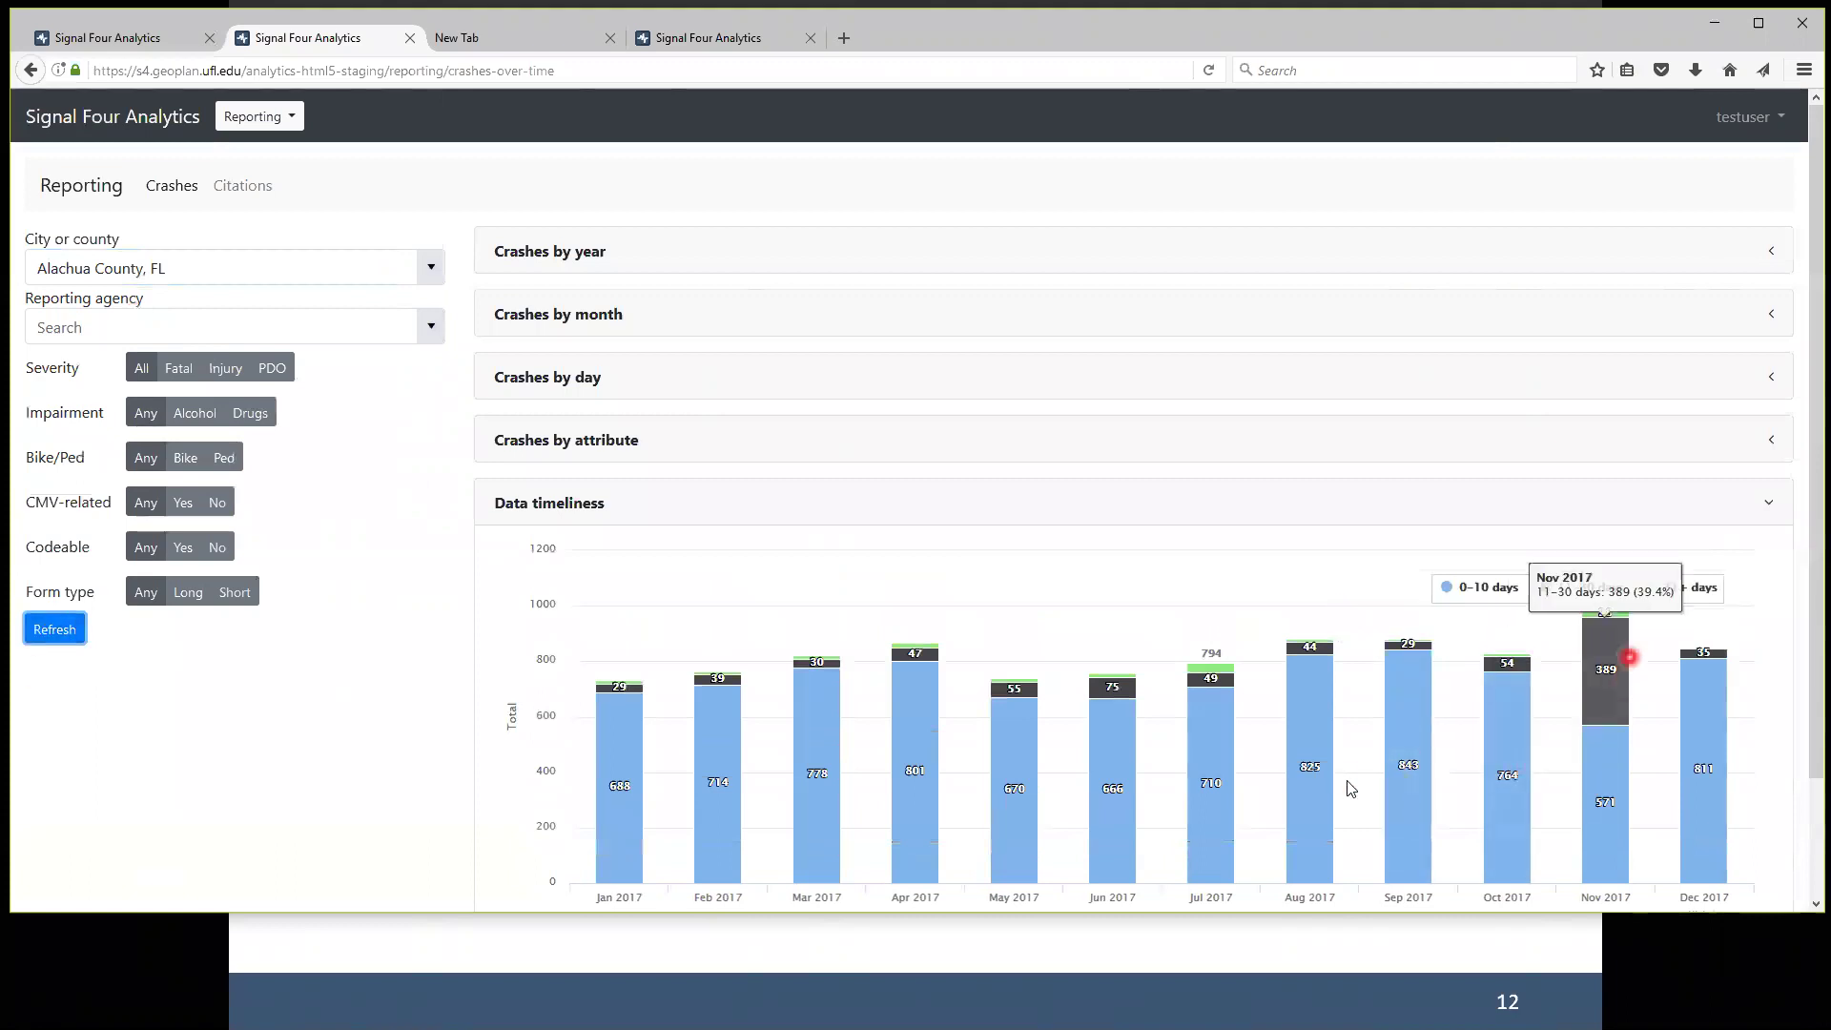
# Inspect the November 2017 bar for Alachua County, switch the Data timeliness chart to 2018 and inspect its monthly 0–10 days bars.
pyautogui.moveTo(1614, 820)
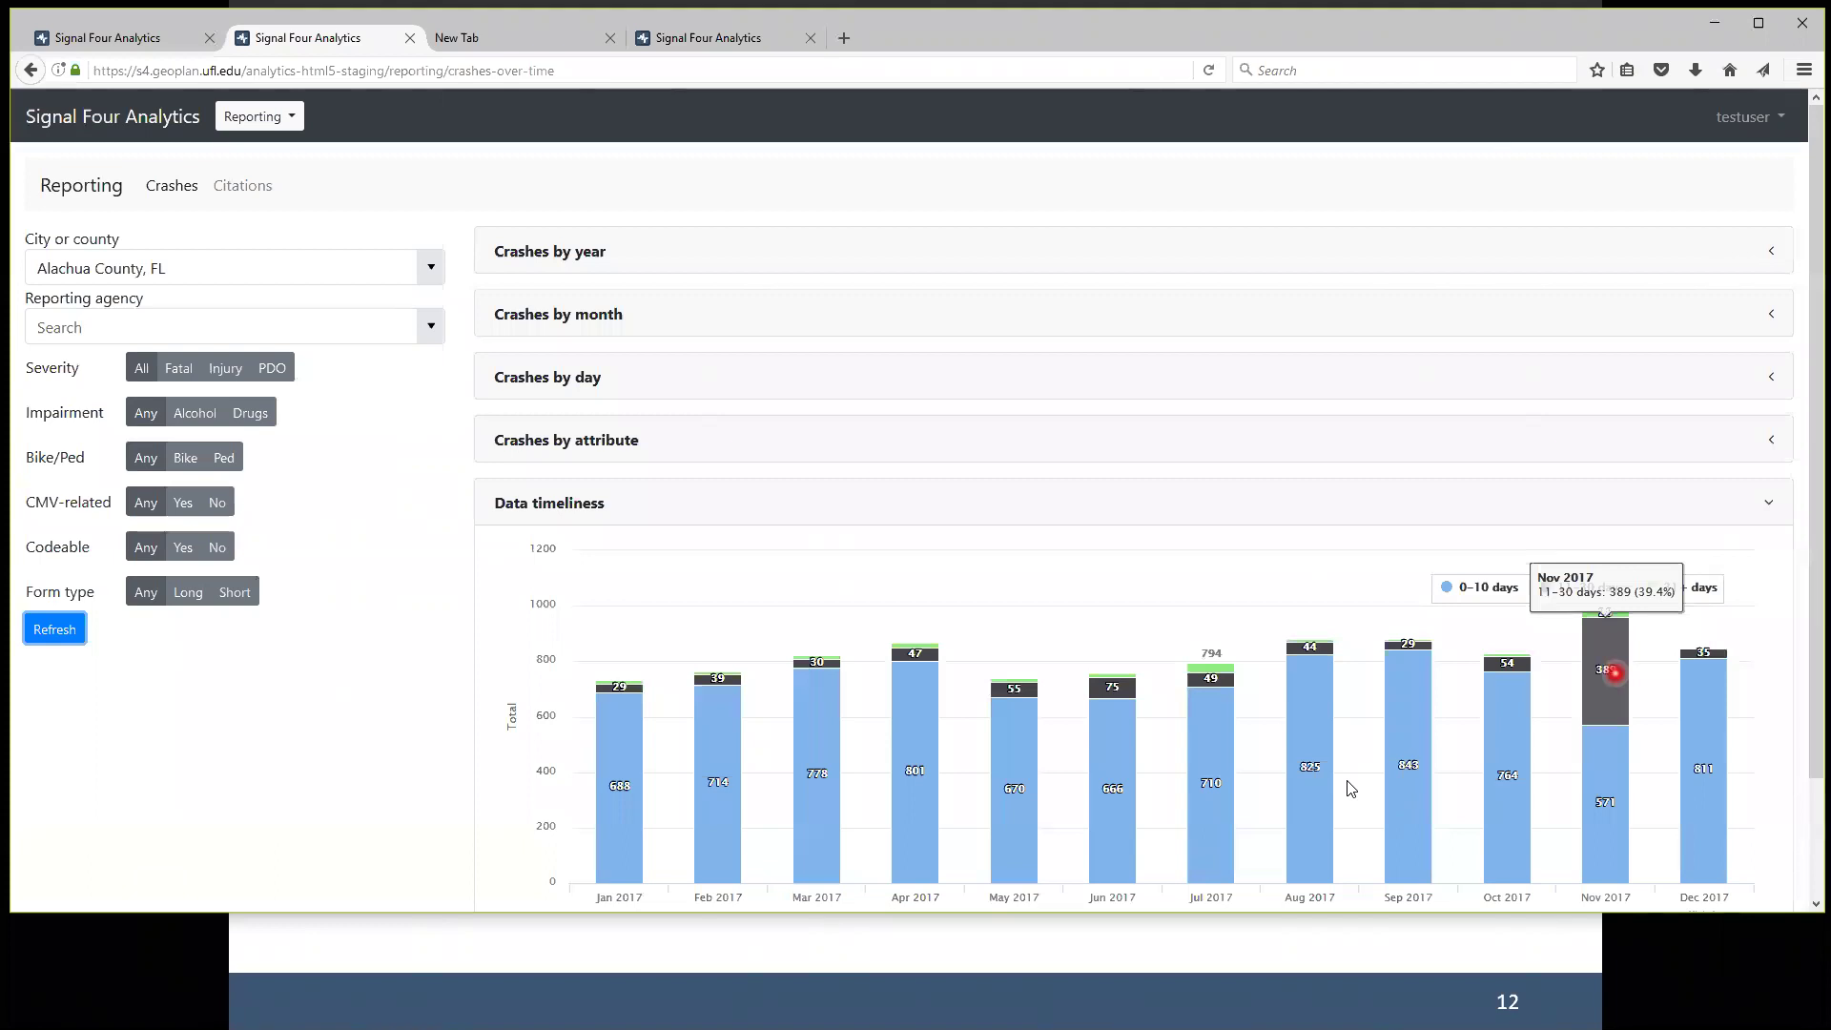
pyautogui.scroll(-3, 1350, 787)
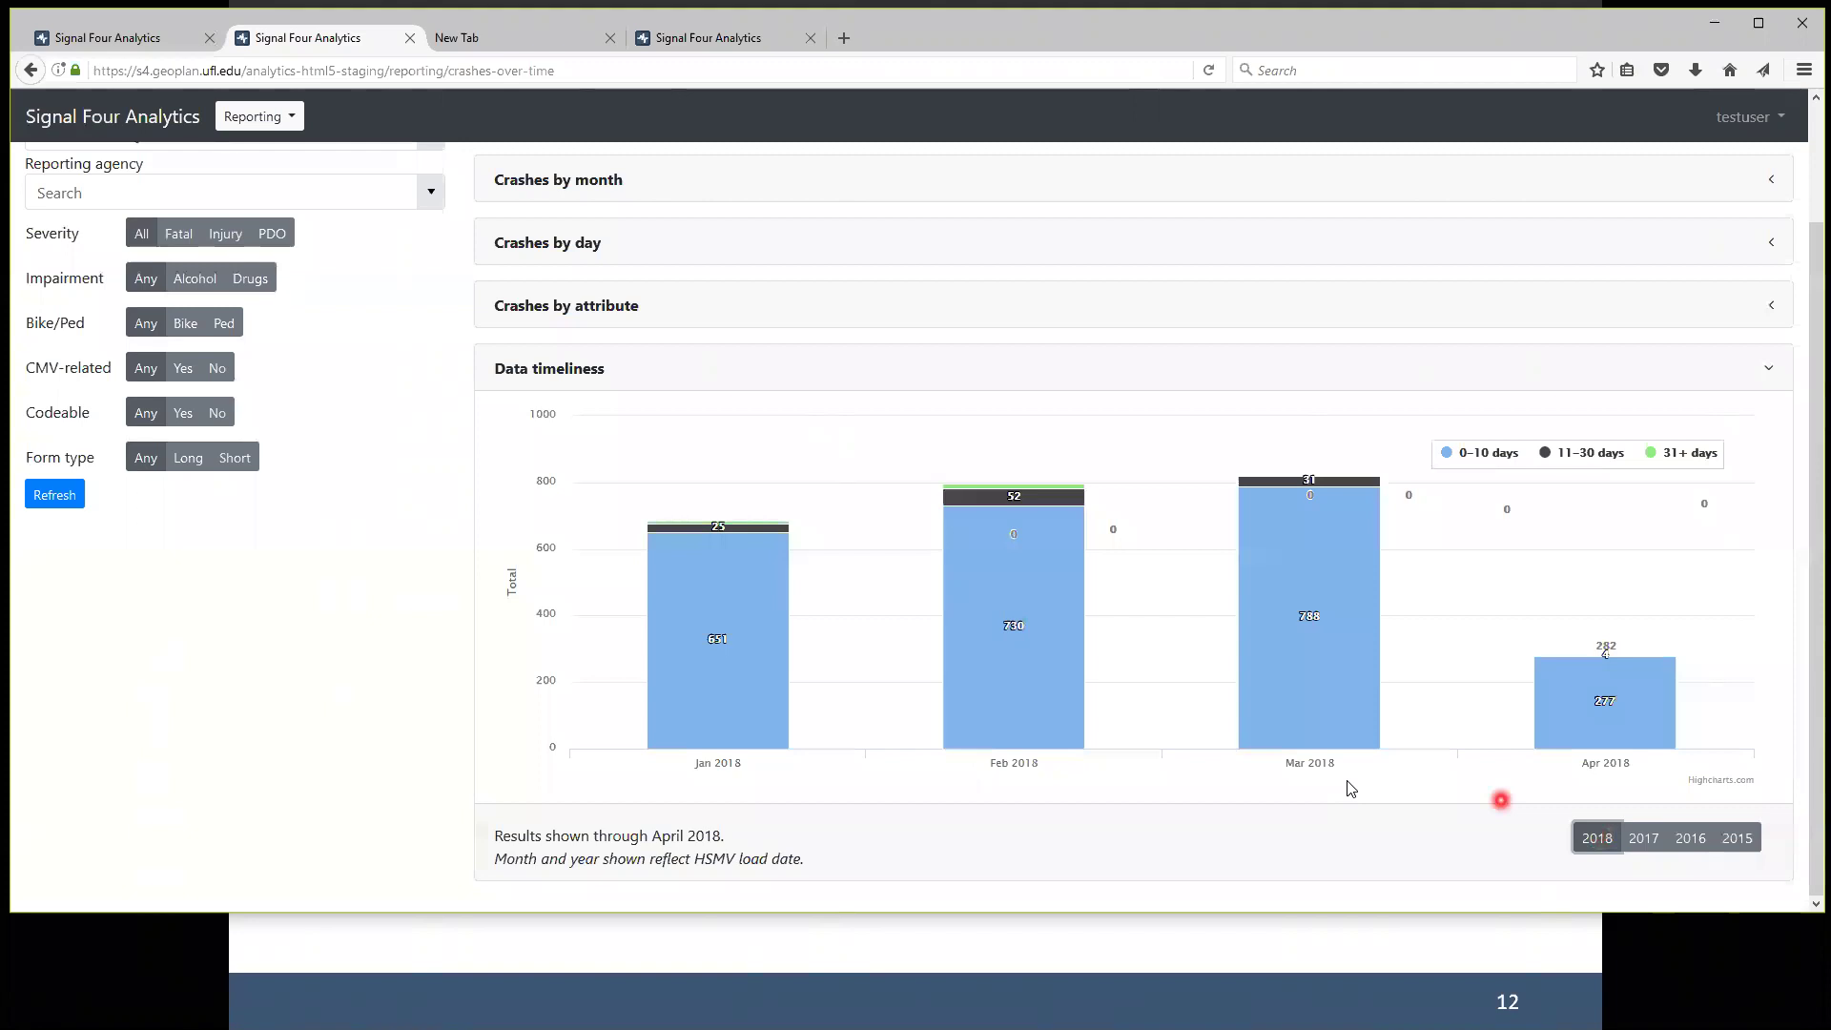
pyautogui.moveTo(1317, 583)
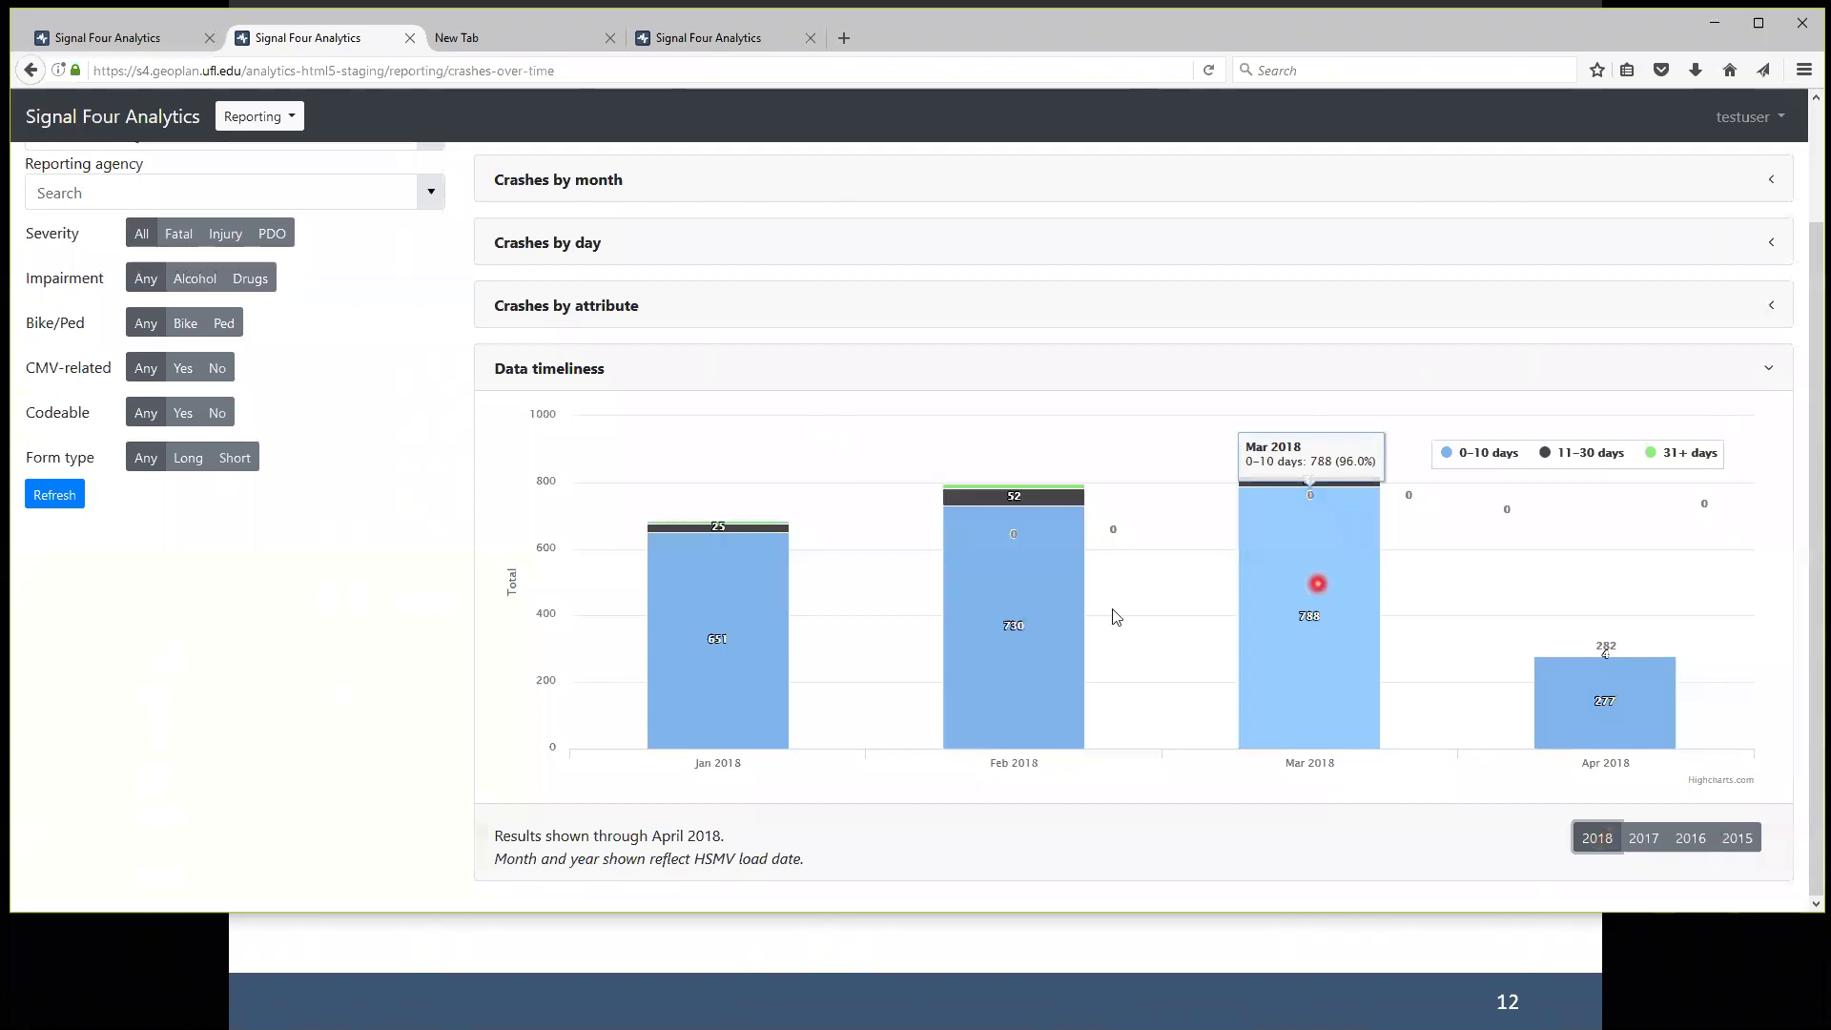
pyautogui.moveTo(1058, 608)
pyautogui.moveTo(748, 601)
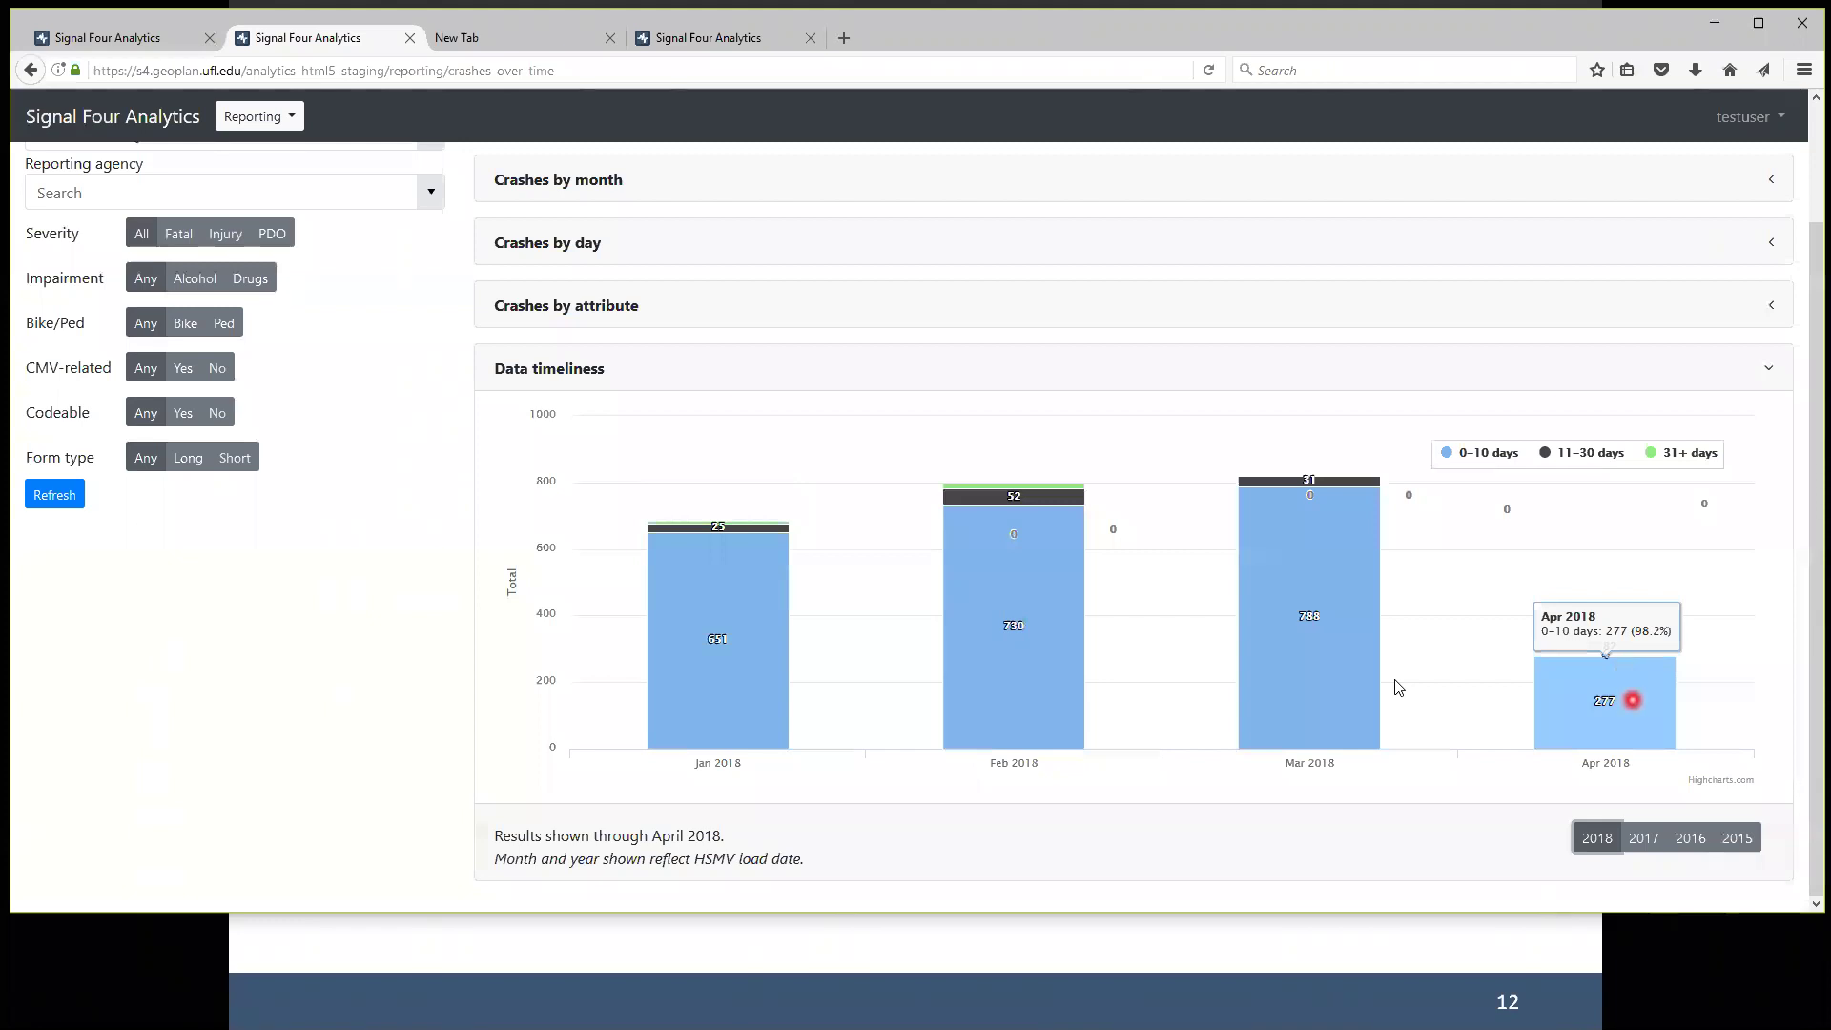
# Set the reporting agency filter to Gainesville Police Department and refresh the crash reports.
pyautogui.moveTo(1630, 654)
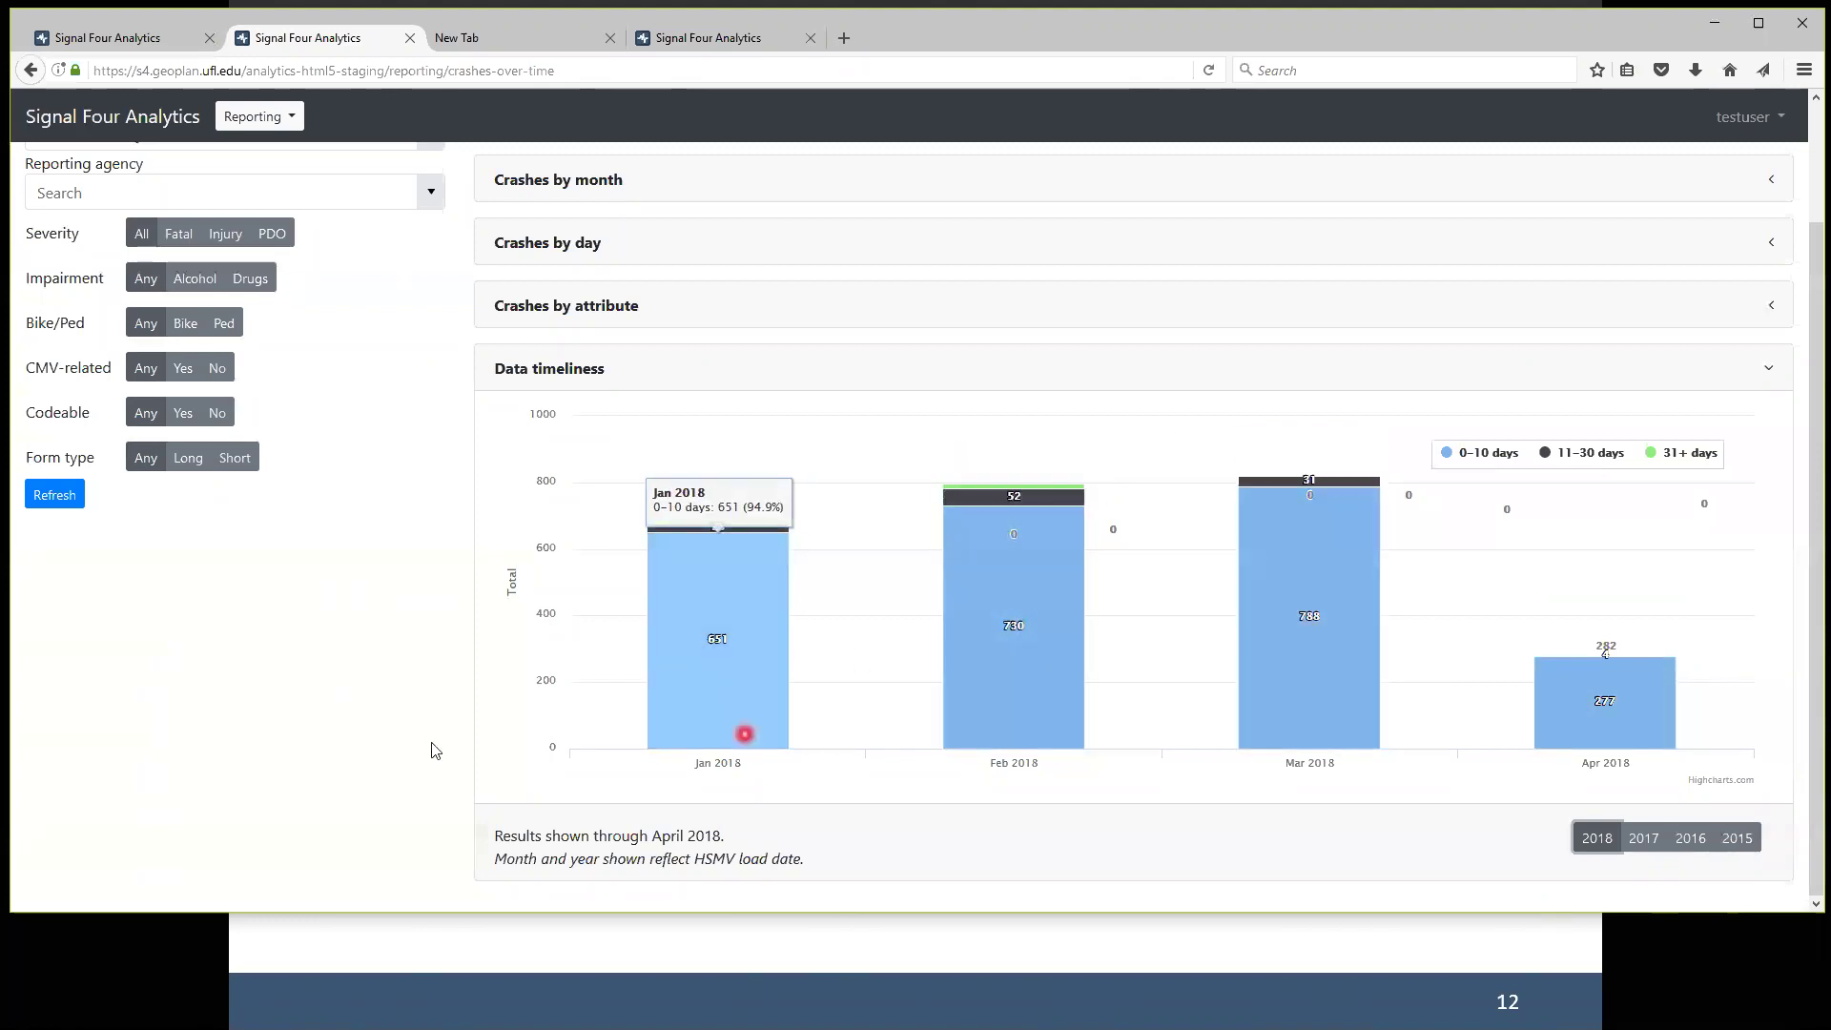
pyautogui.scroll(3, 341, 731)
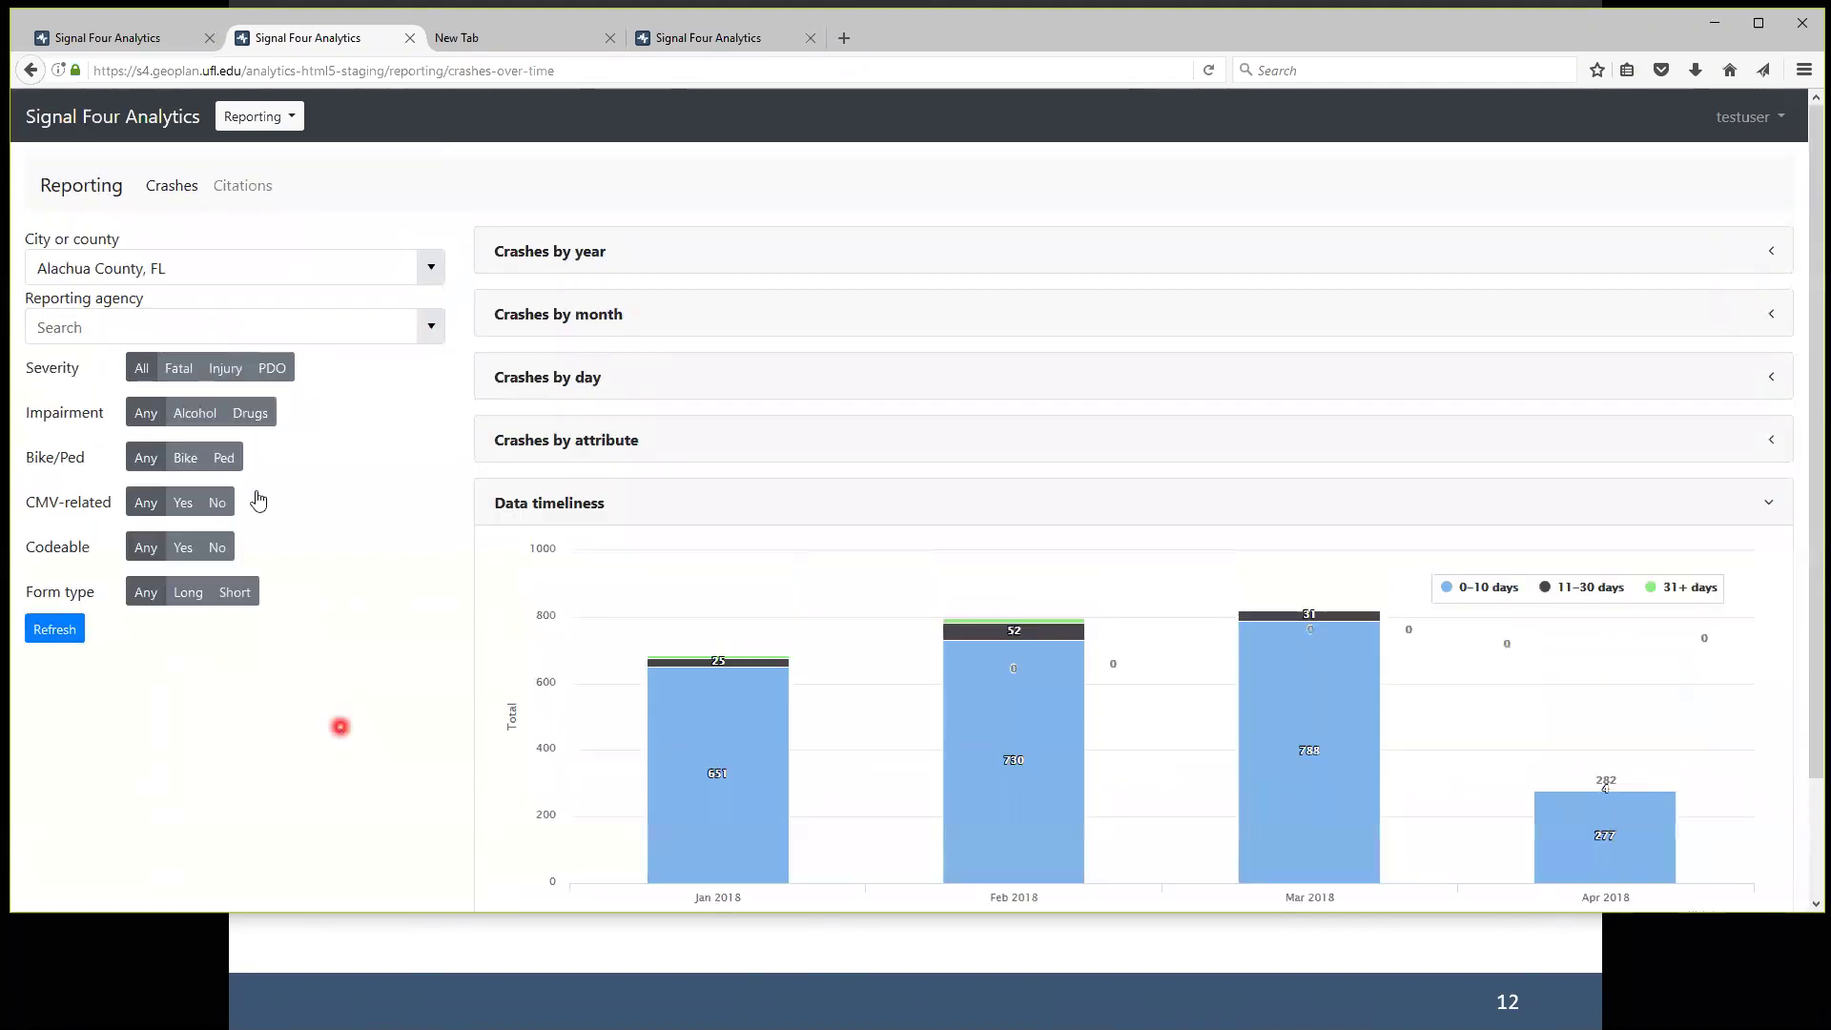
pyautogui.click(130, 324)
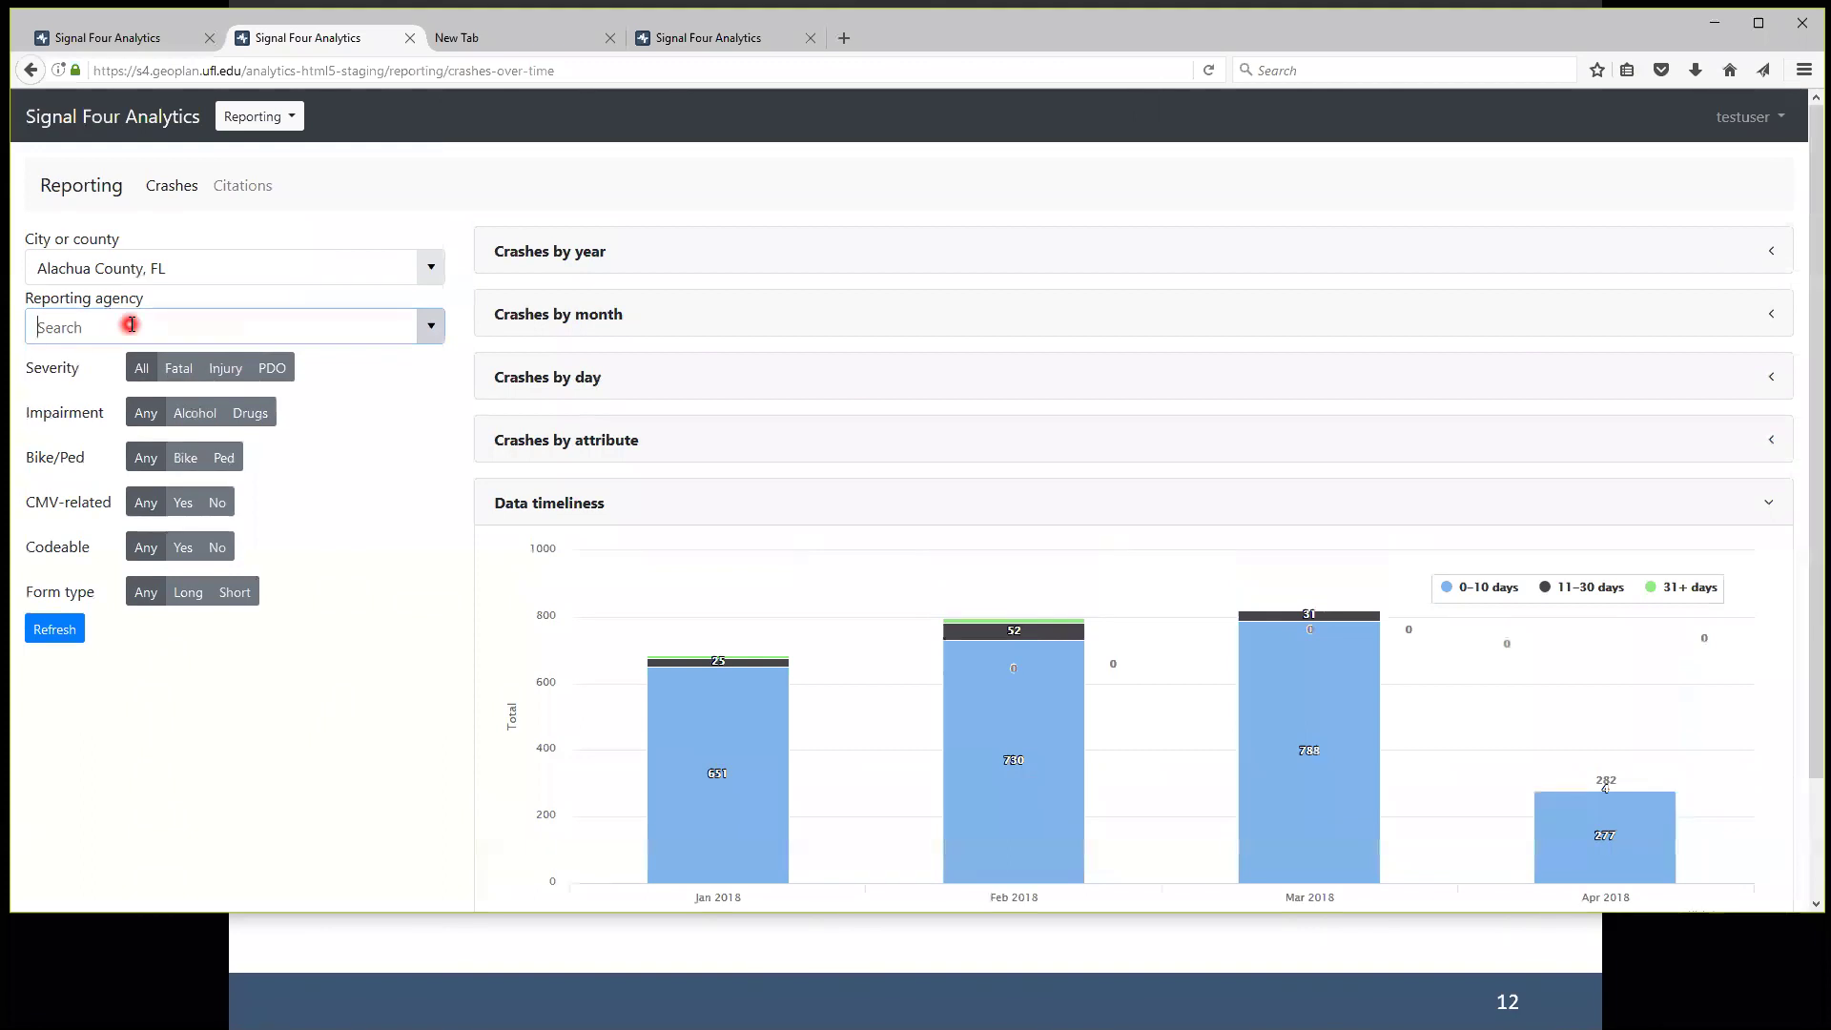
pyautogui.write('gainesville Police Department')
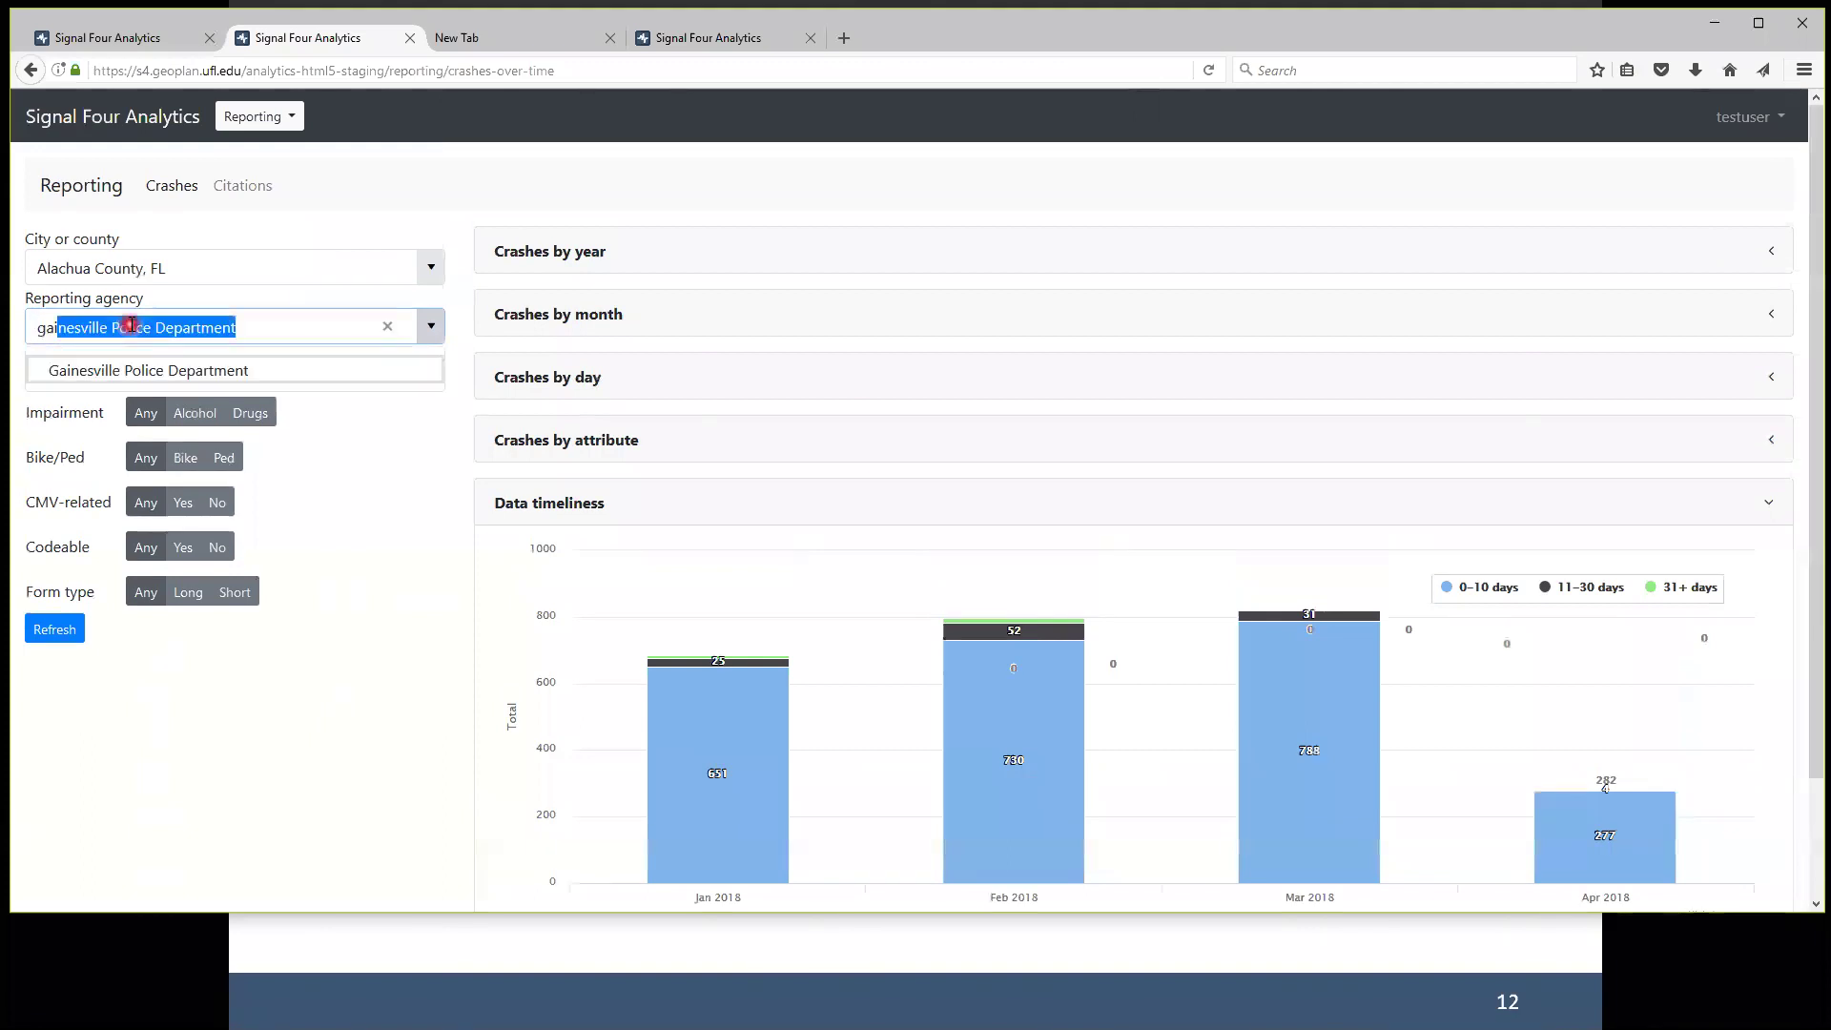
pyautogui.click(187, 370)
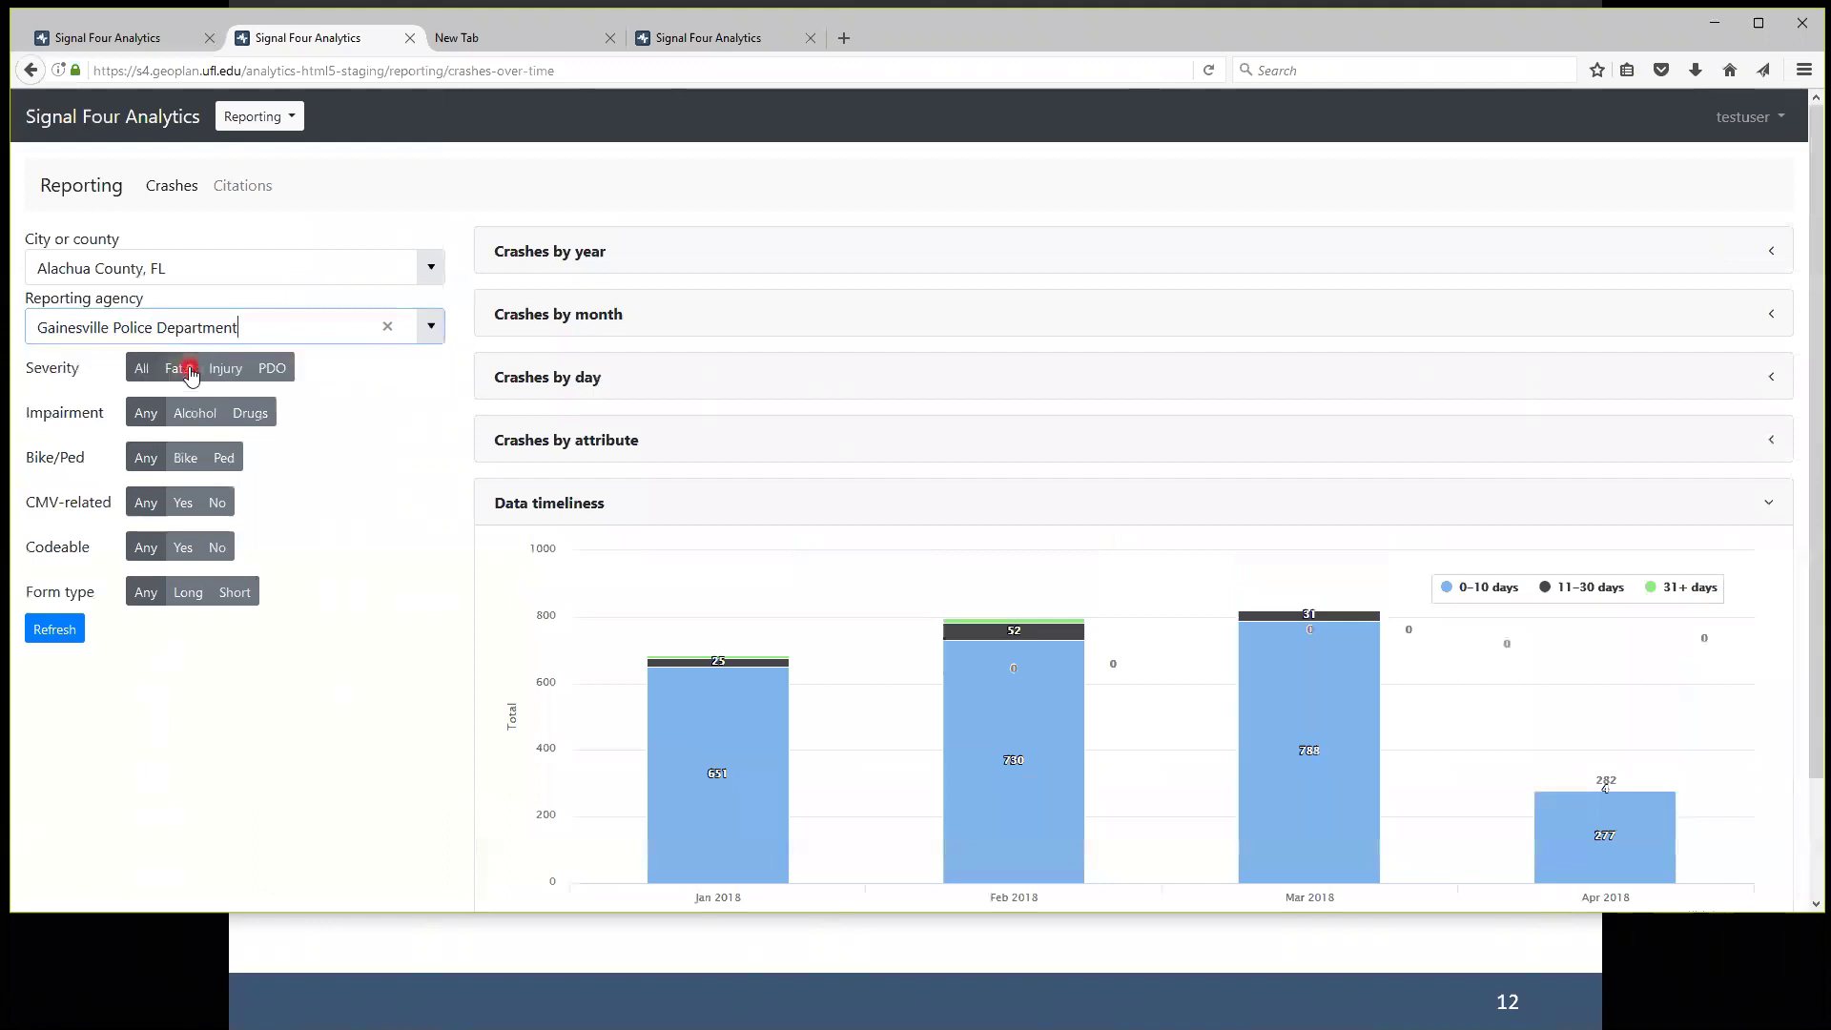
pyautogui.click(74, 633)
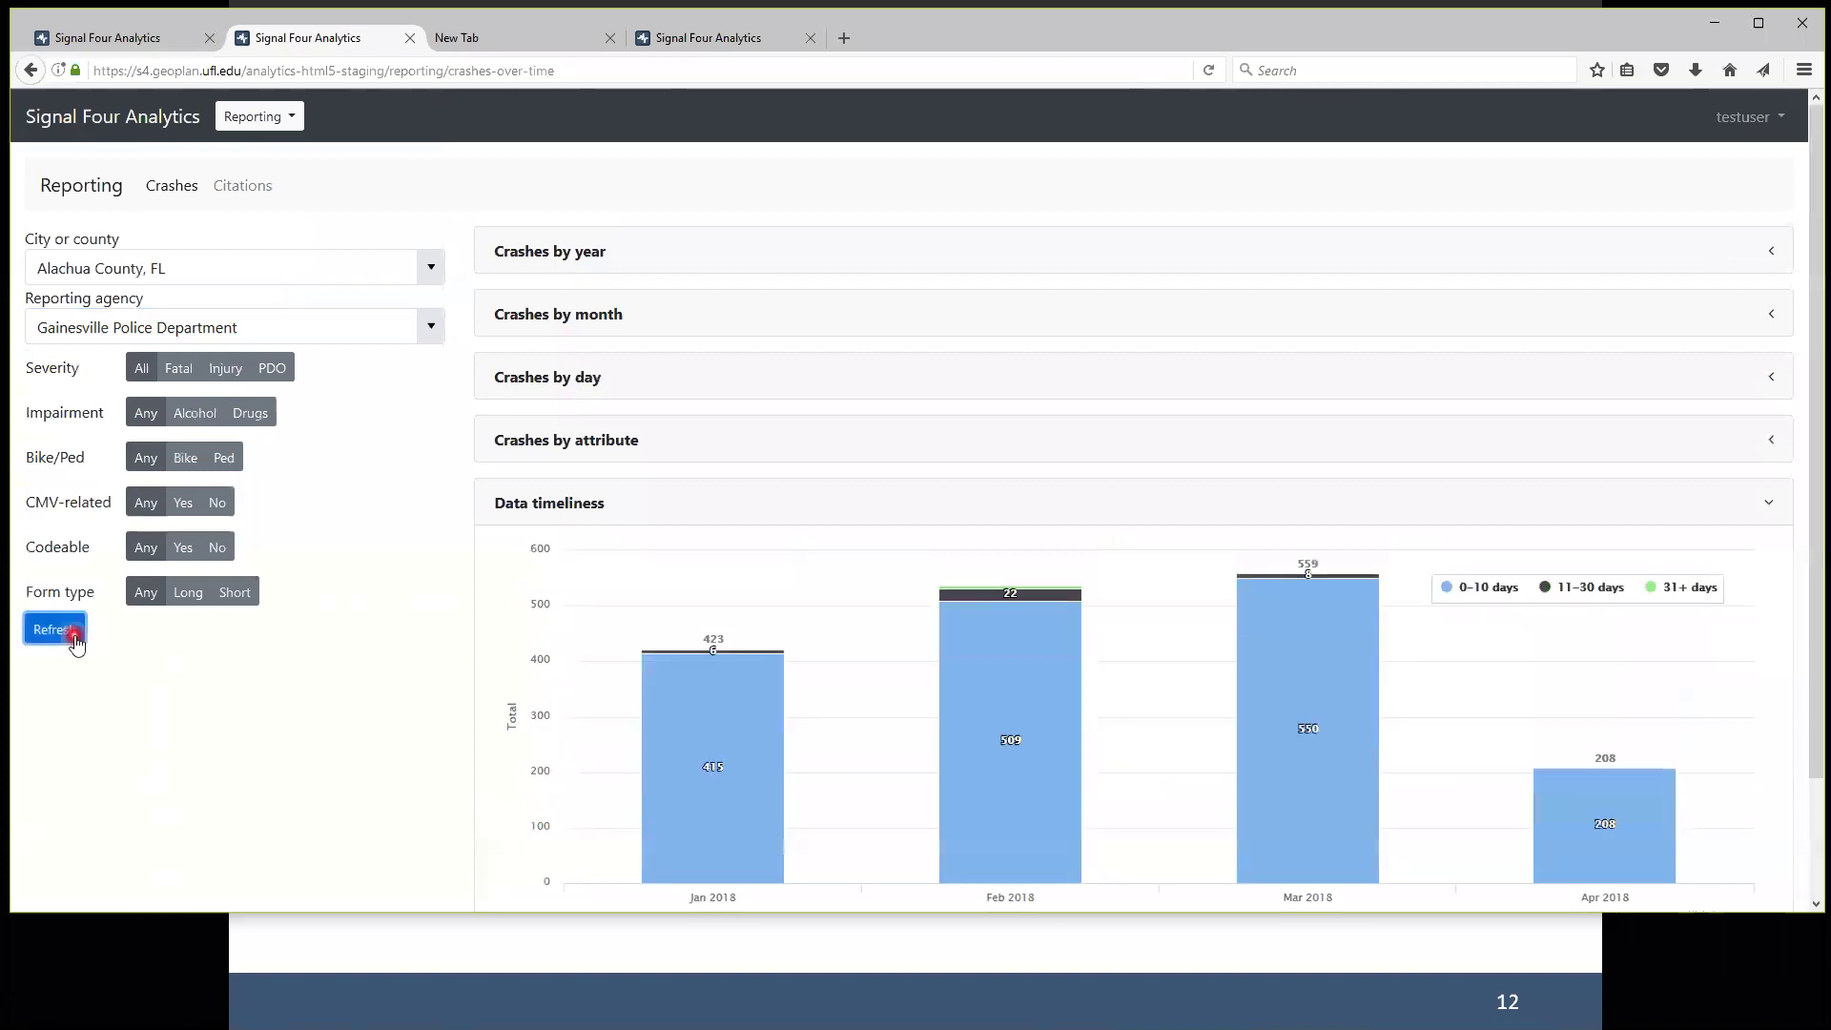
# Refresh the crash reports with the city or county filter cleared and switch the Data timeliness chart to 2017.
pyautogui.click(187, 267)
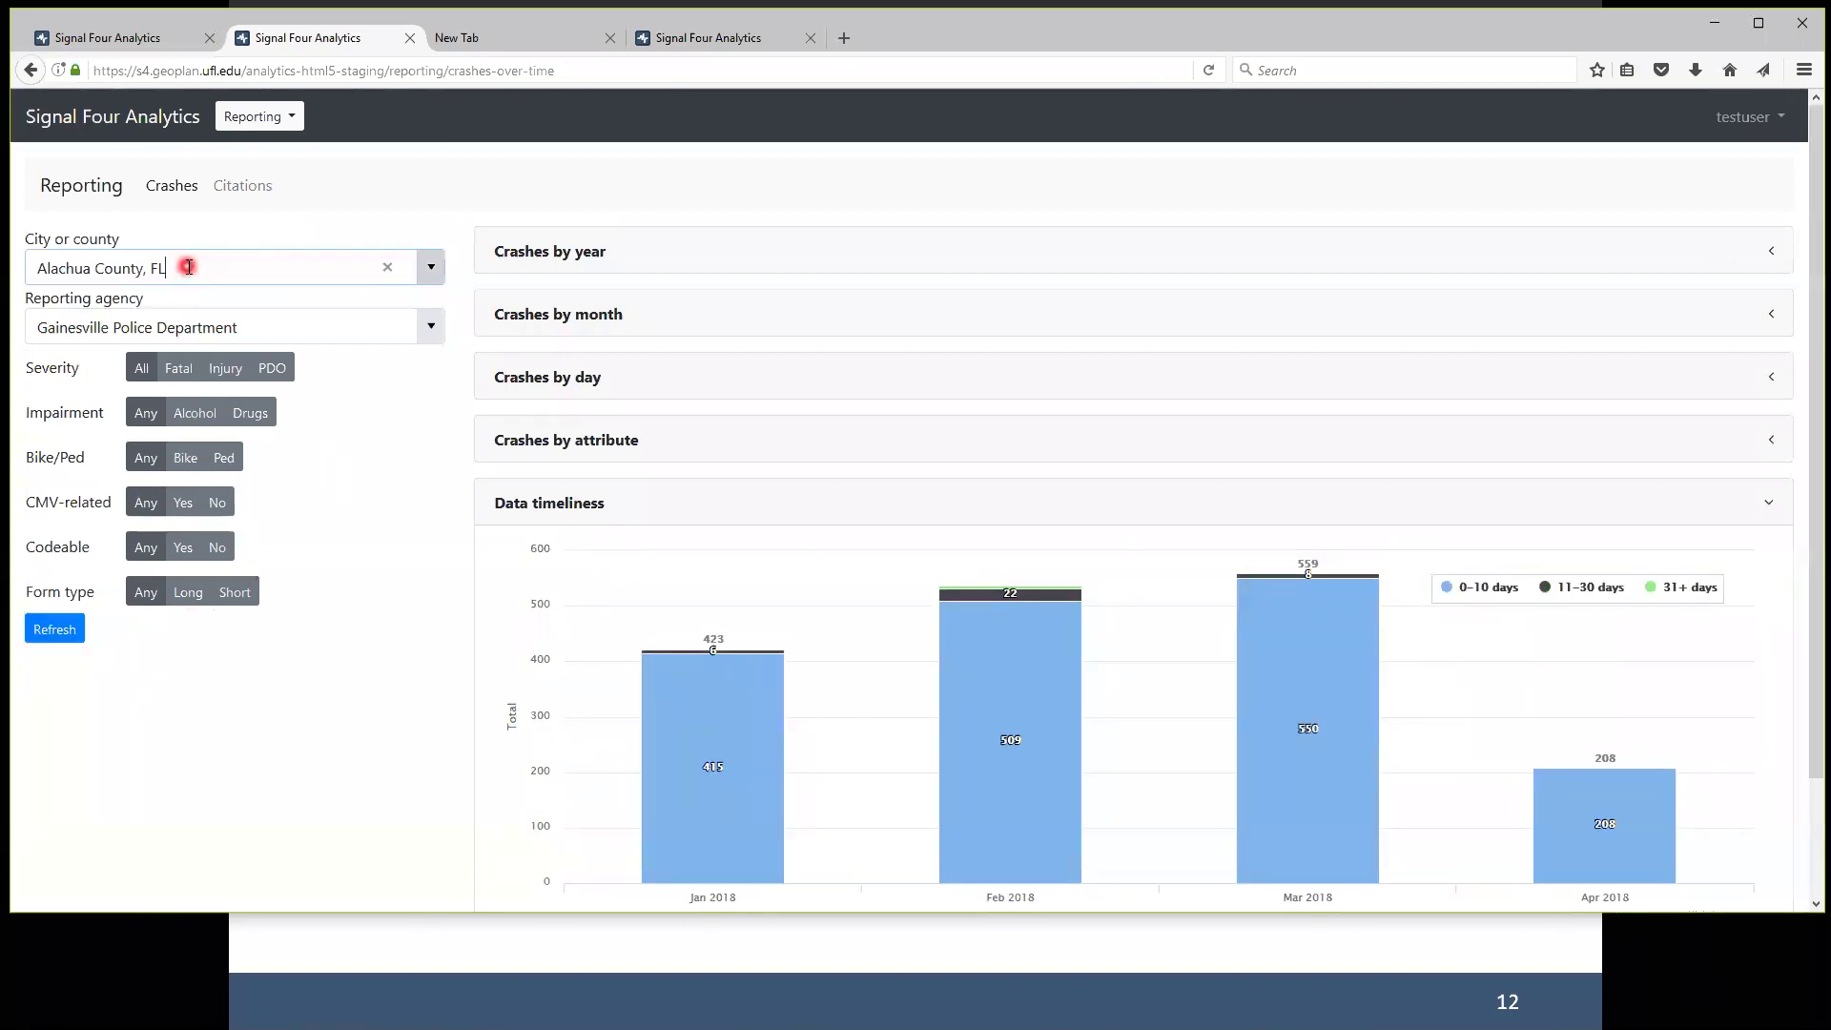
pyautogui.click(383, 268)
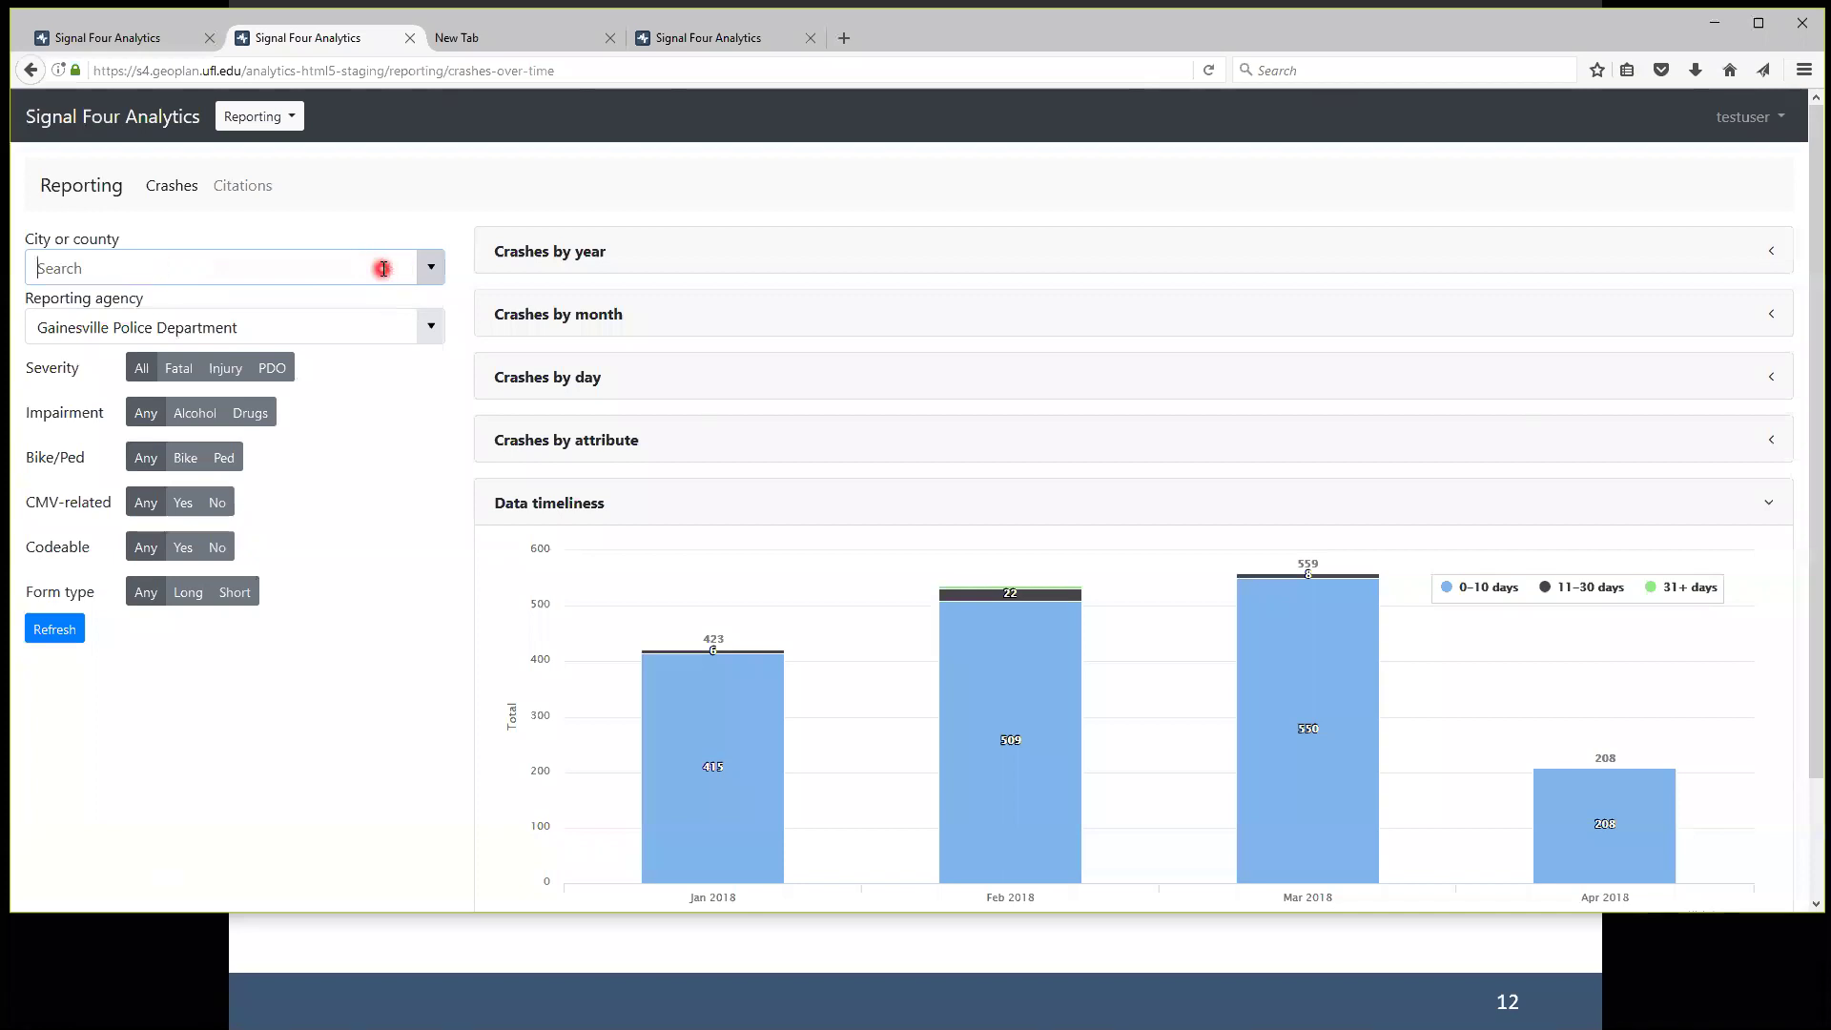
pyautogui.click(56, 631)
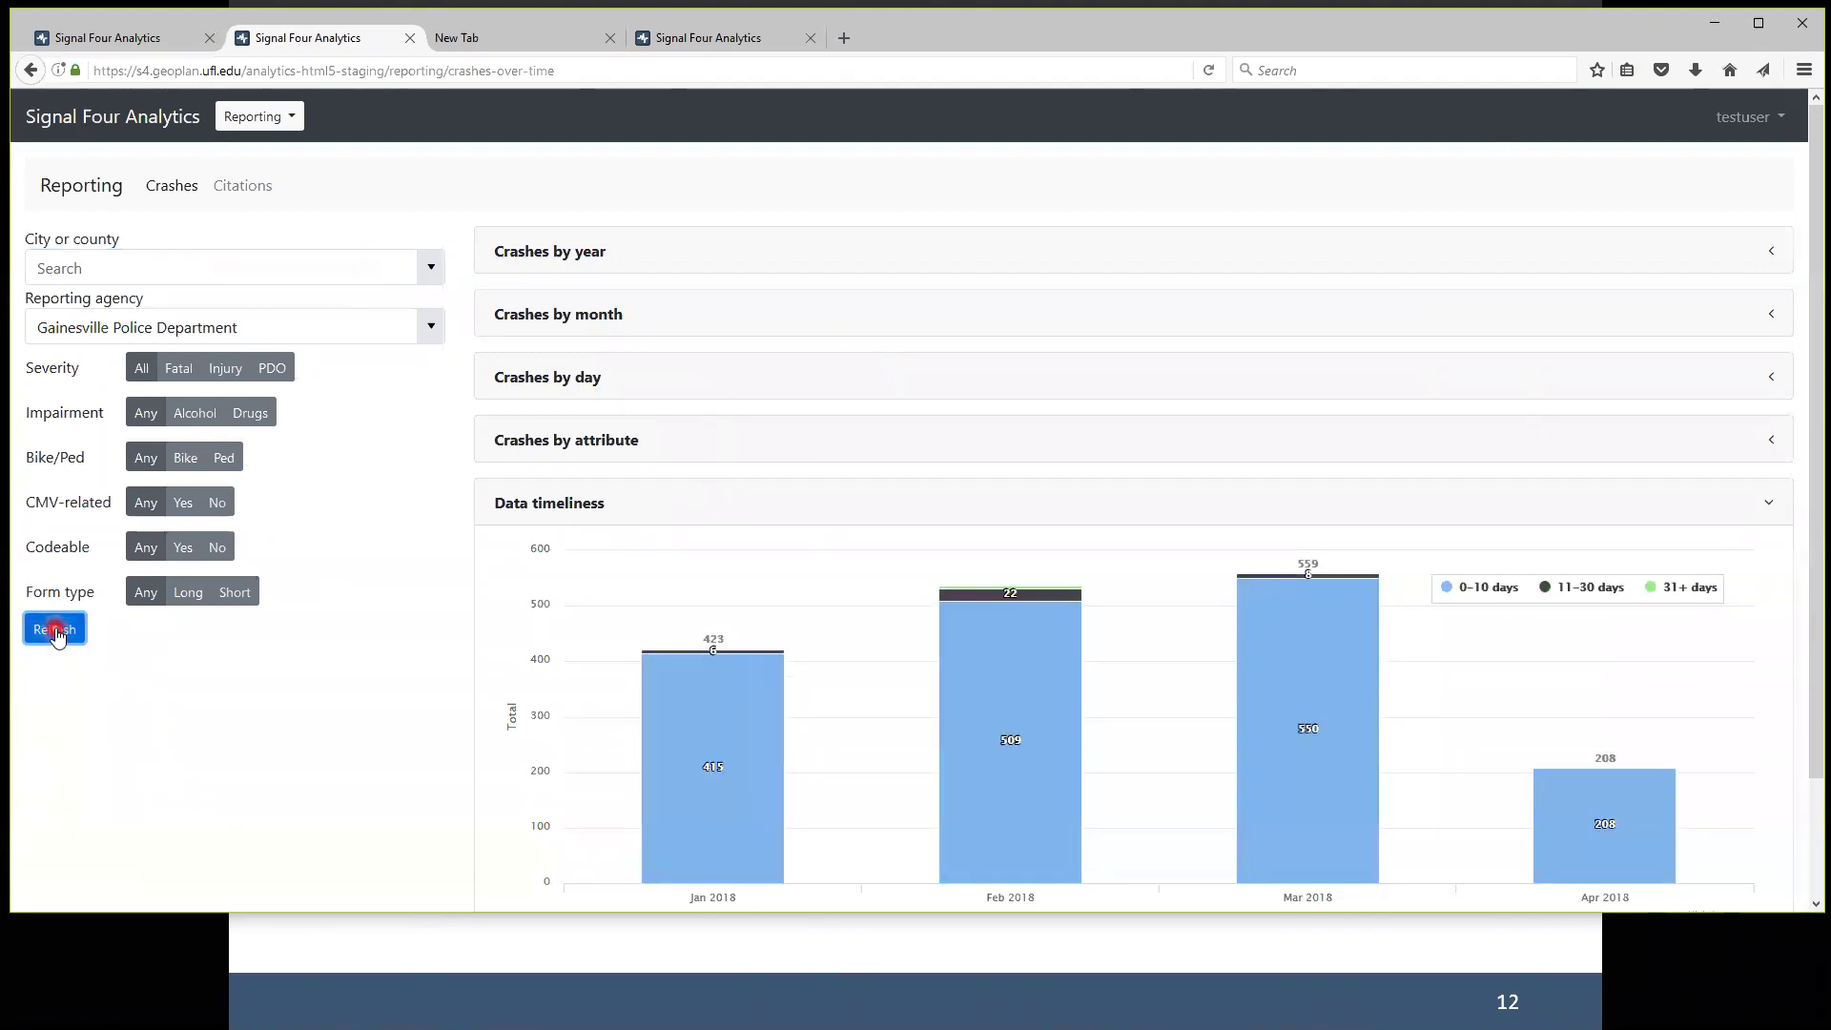
pyautogui.moveTo(1805, 497); pyautogui.dragTo(1805, 698)
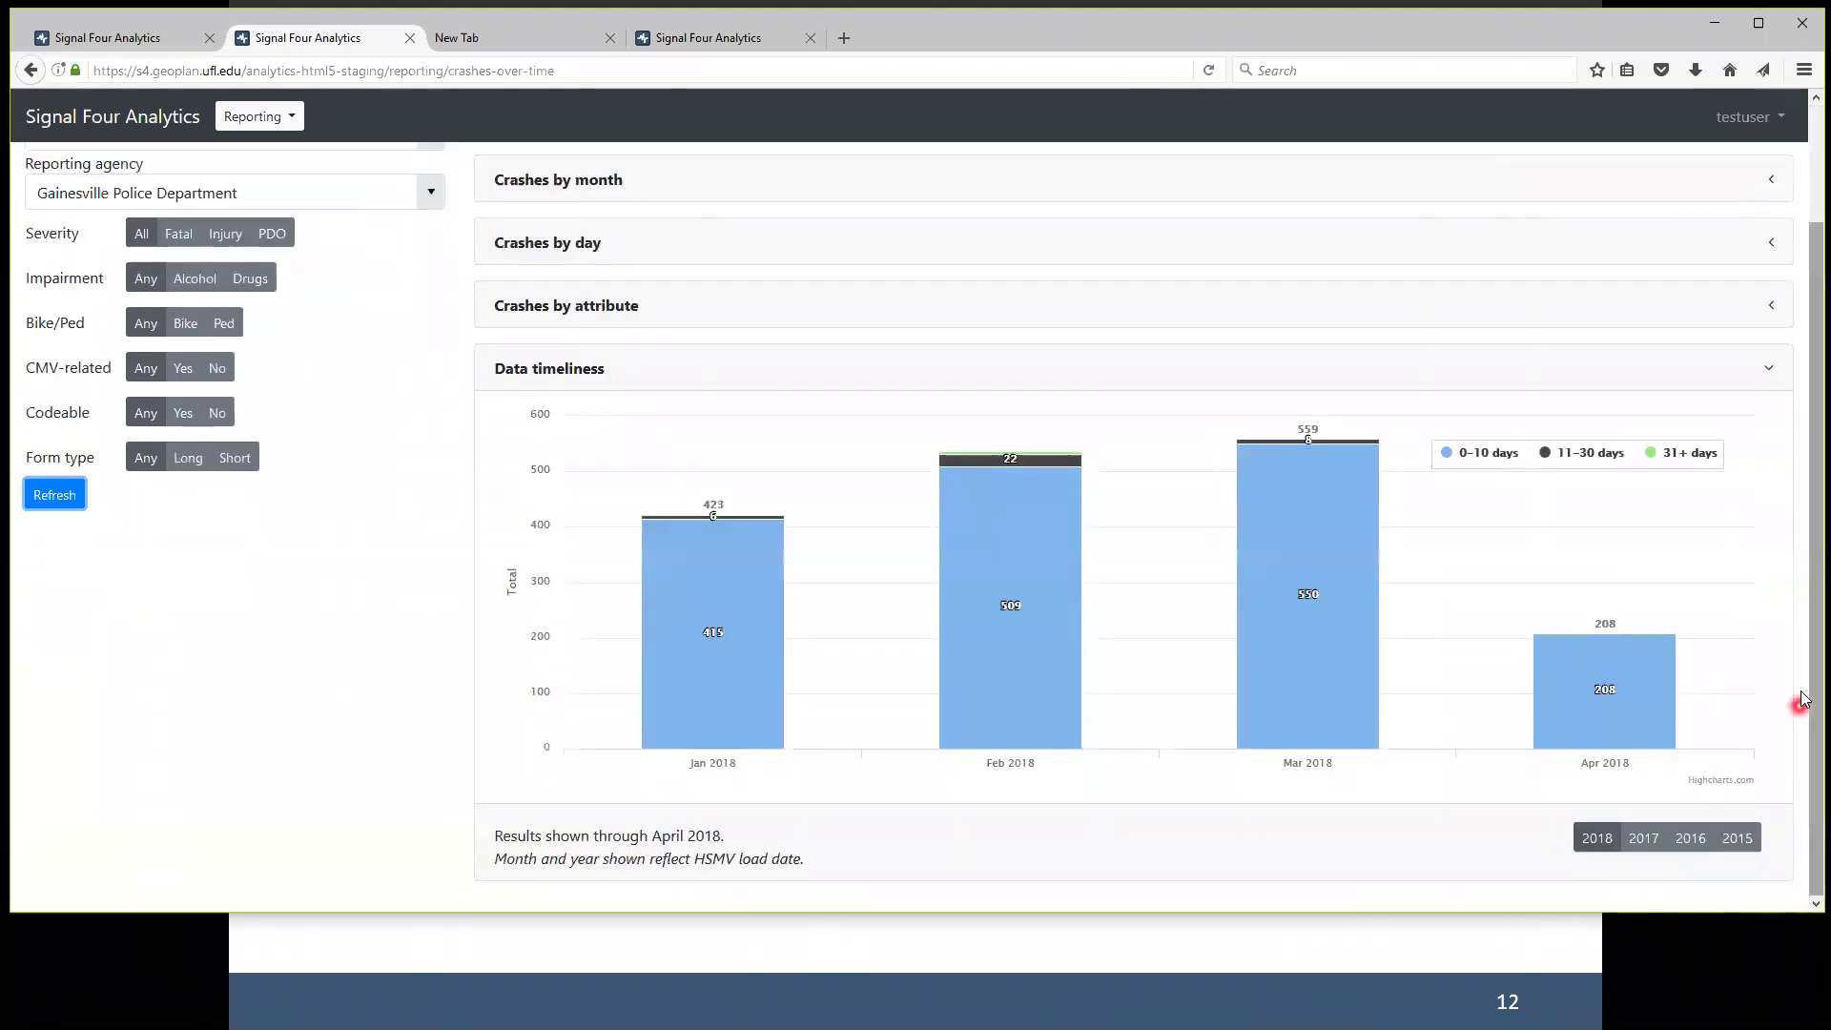
pyautogui.click(1642, 837)
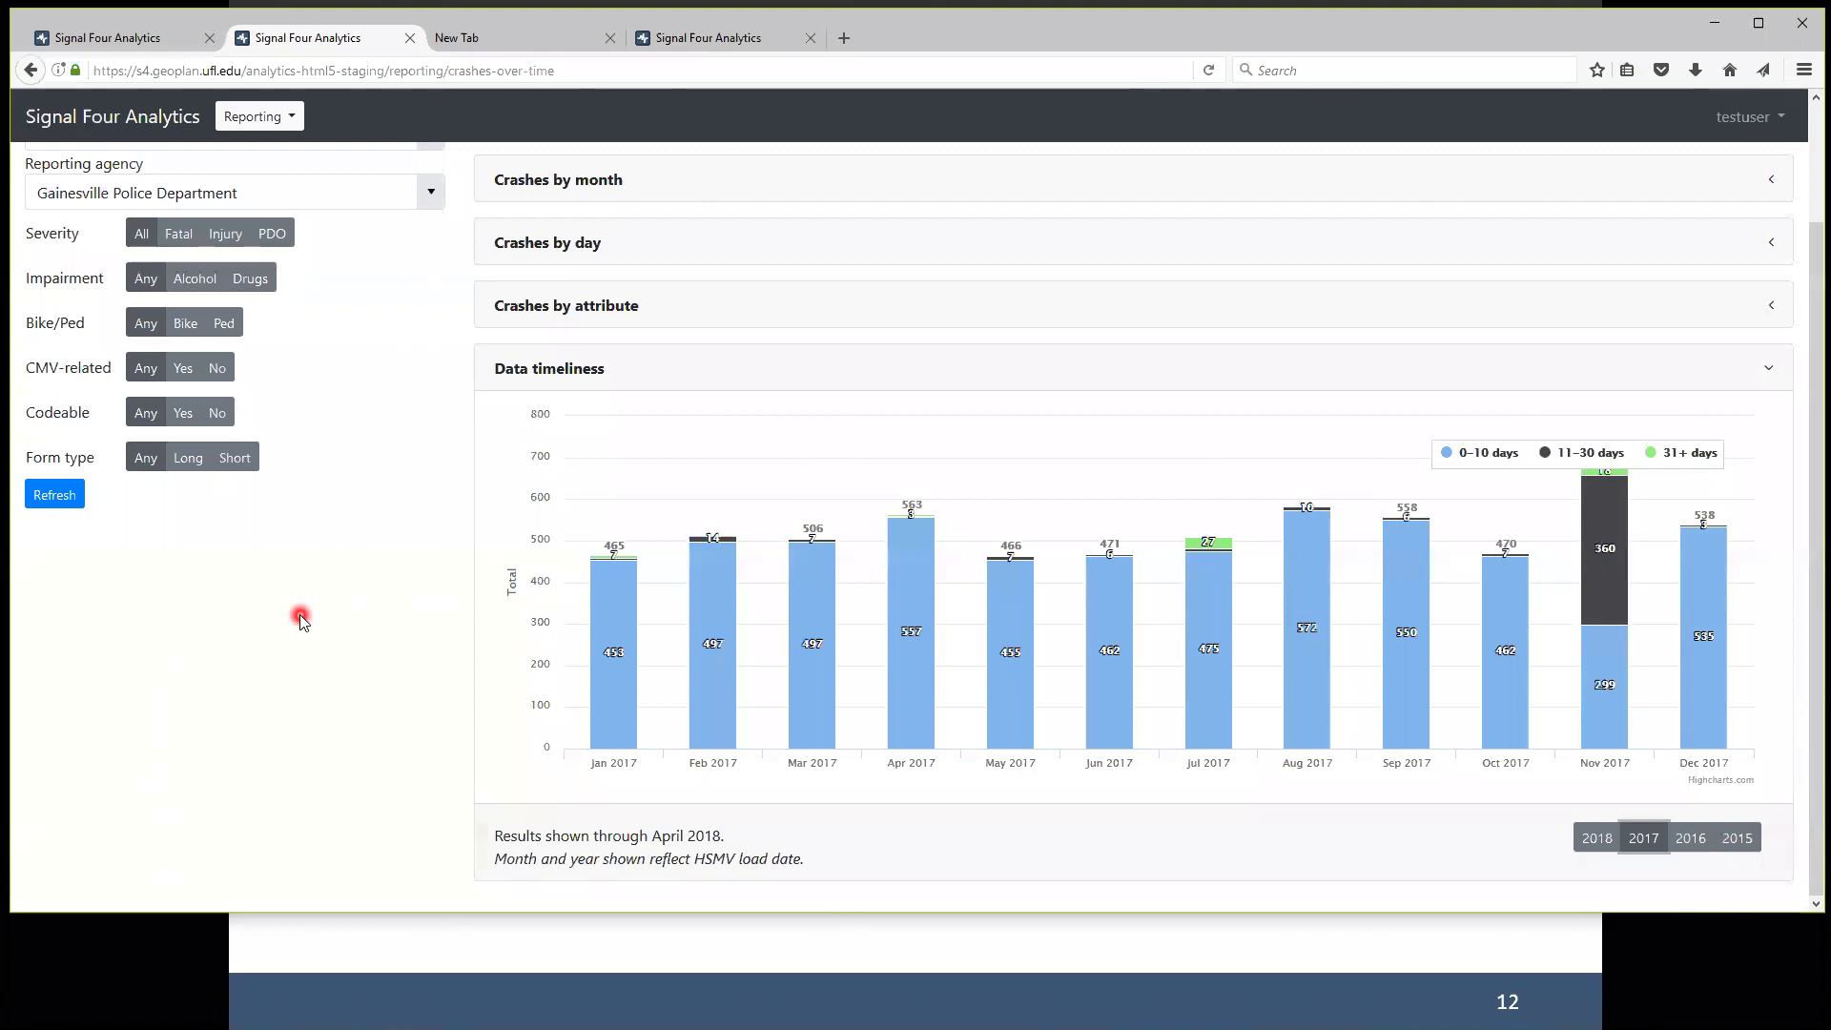
# Collapse the Data timeliness section, then briefly expand Crashes by attribute to view its severity chart and collapse it again.
pyautogui.scroll(3, 300, 617)
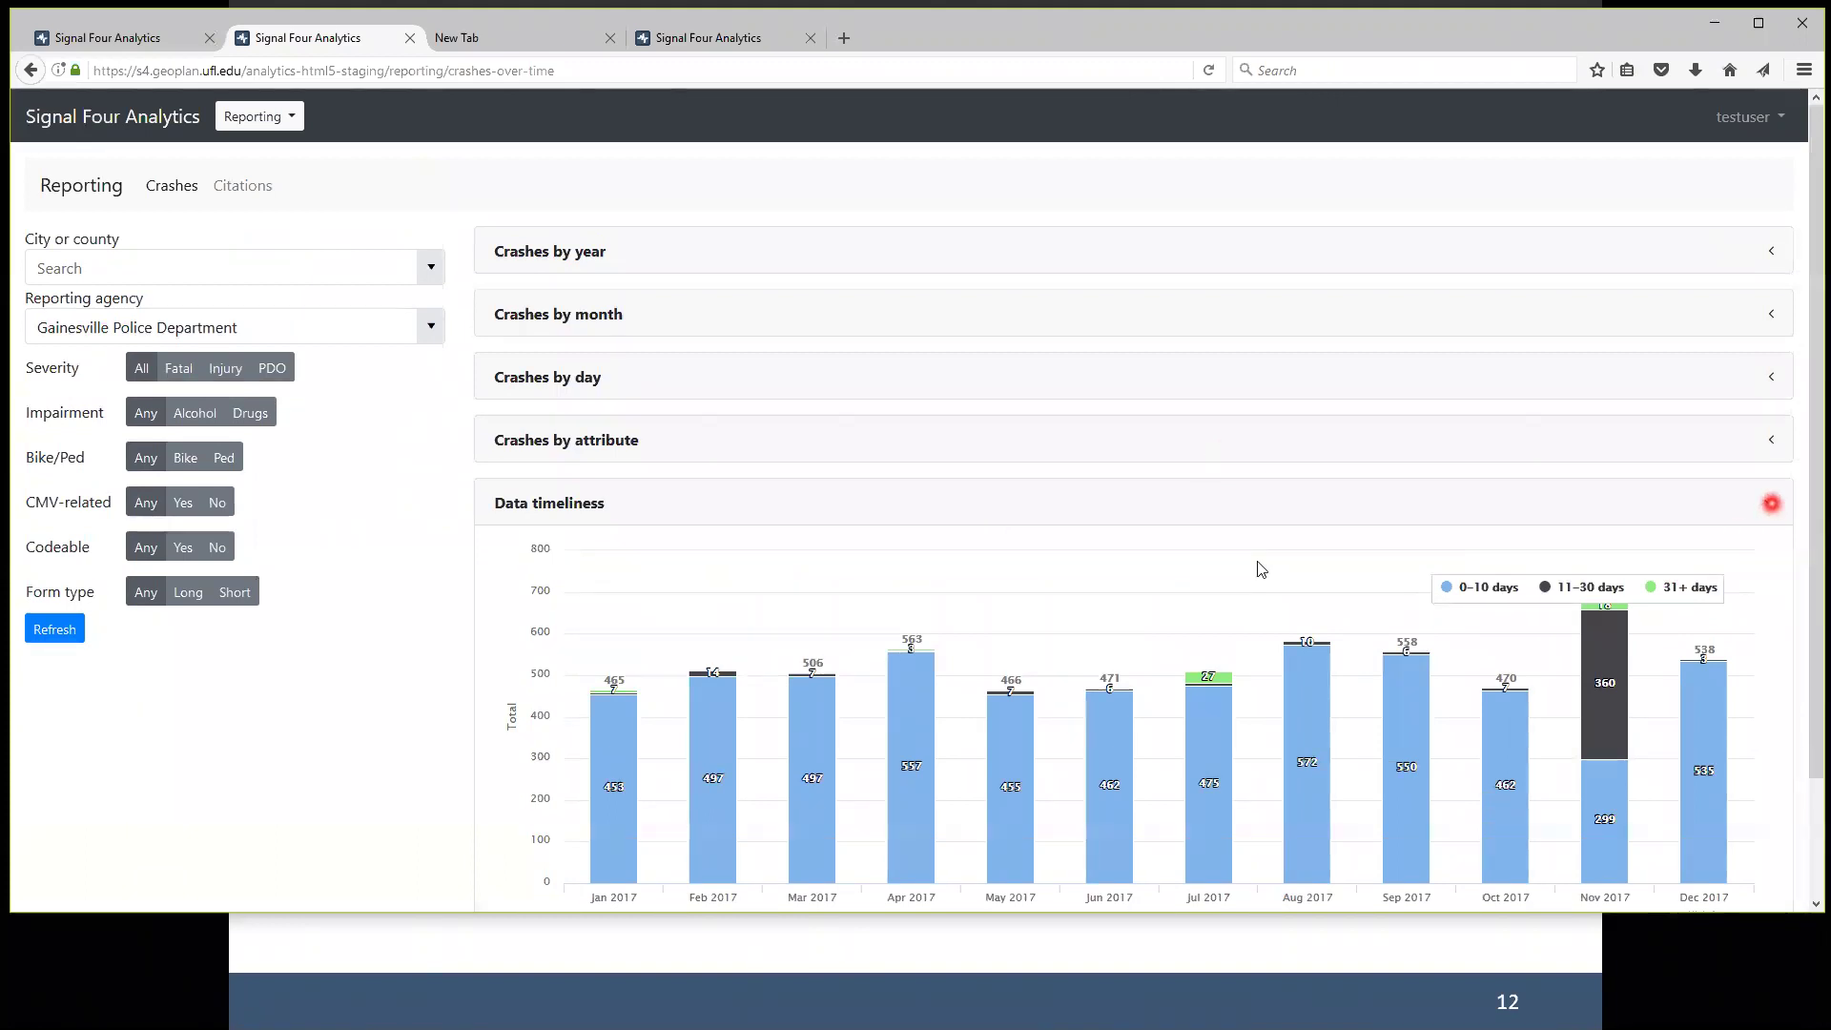
pyautogui.click(1771, 503)
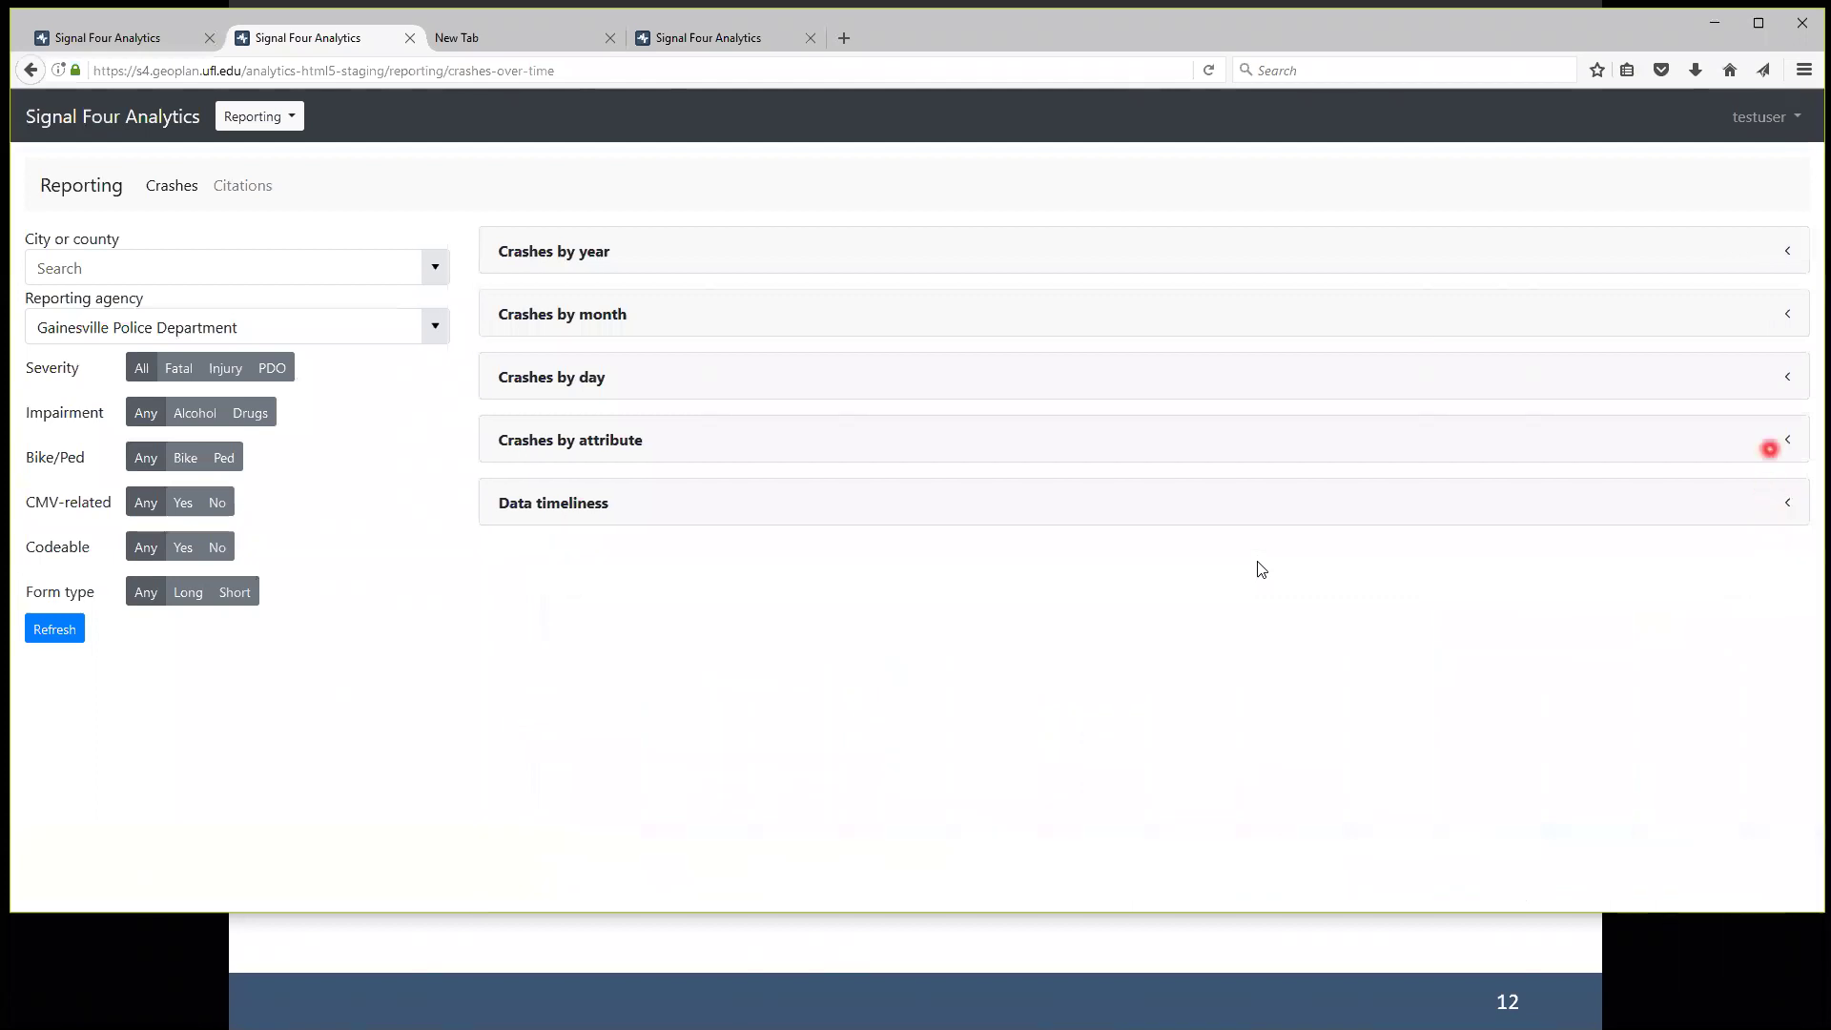
pyautogui.click(1771, 442)
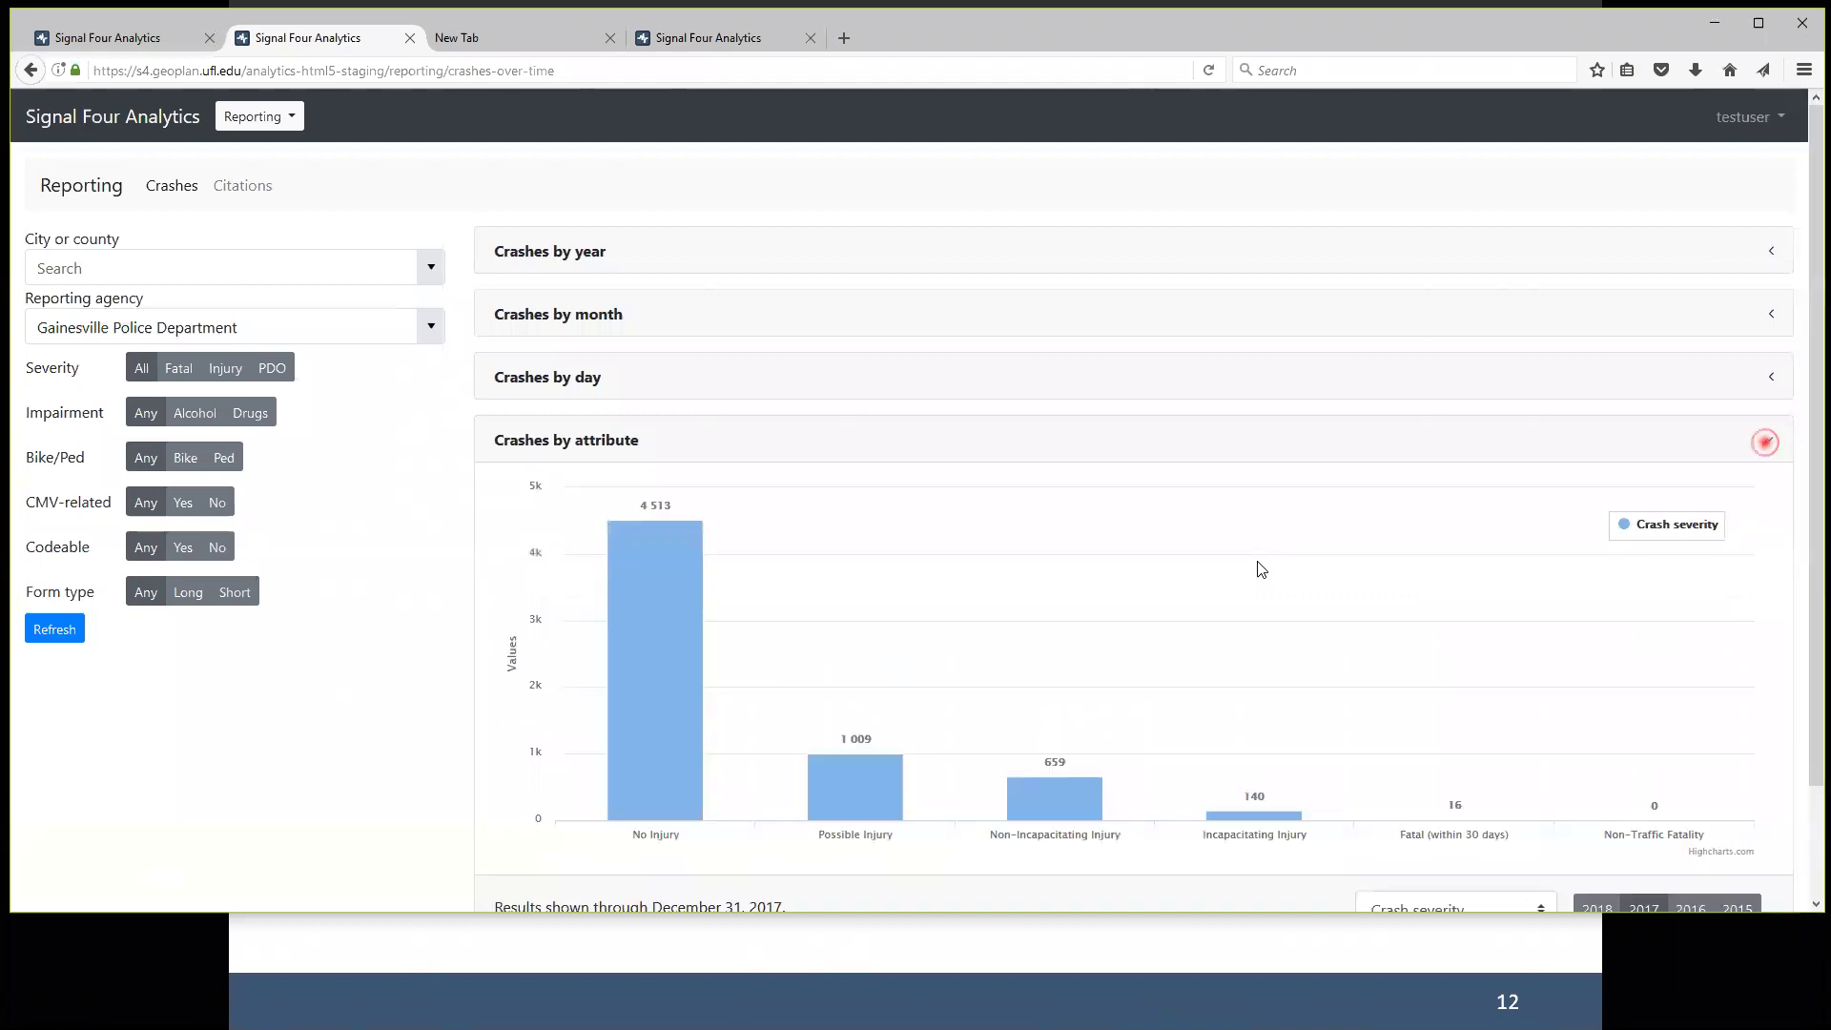
pyautogui.click(1769, 441)
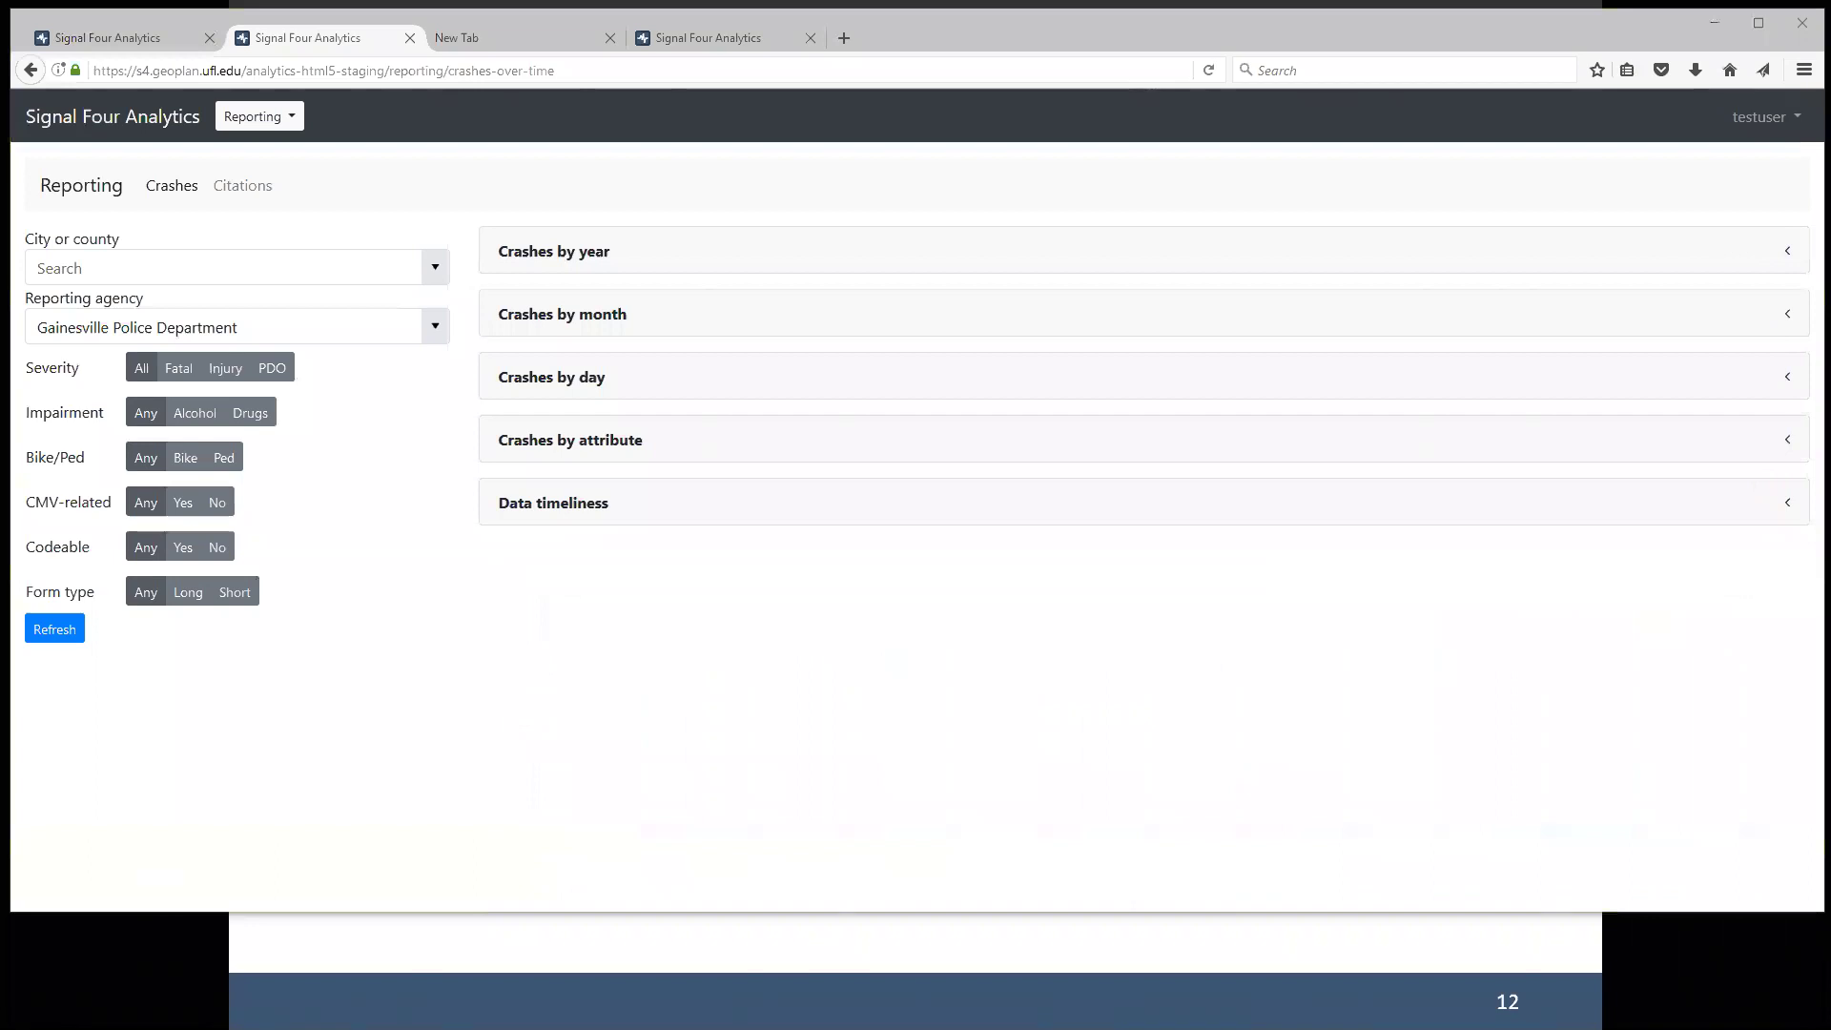
# Open the Citations report and review its charts by year, month, day and attribute.
pyautogui.click(244, 186)
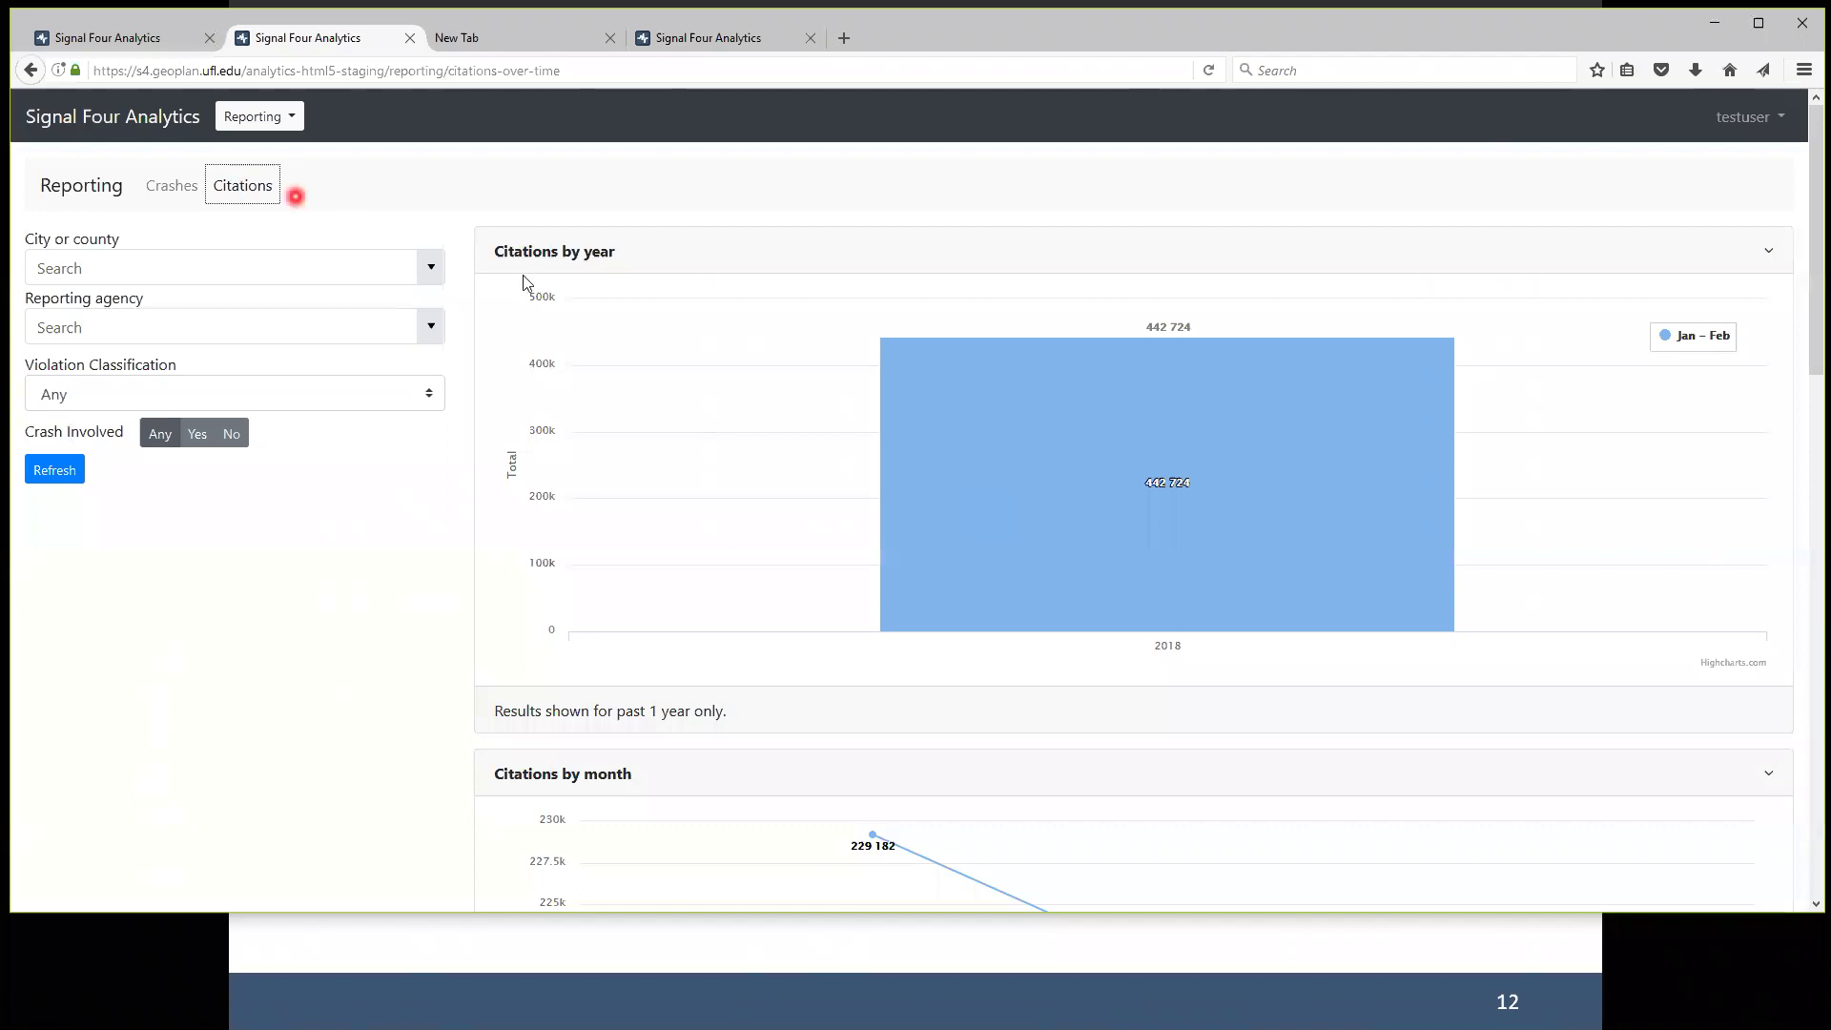
pyautogui.scroll(-3, 889, 511)
pyautogui.scroll(-18, 889, 512)
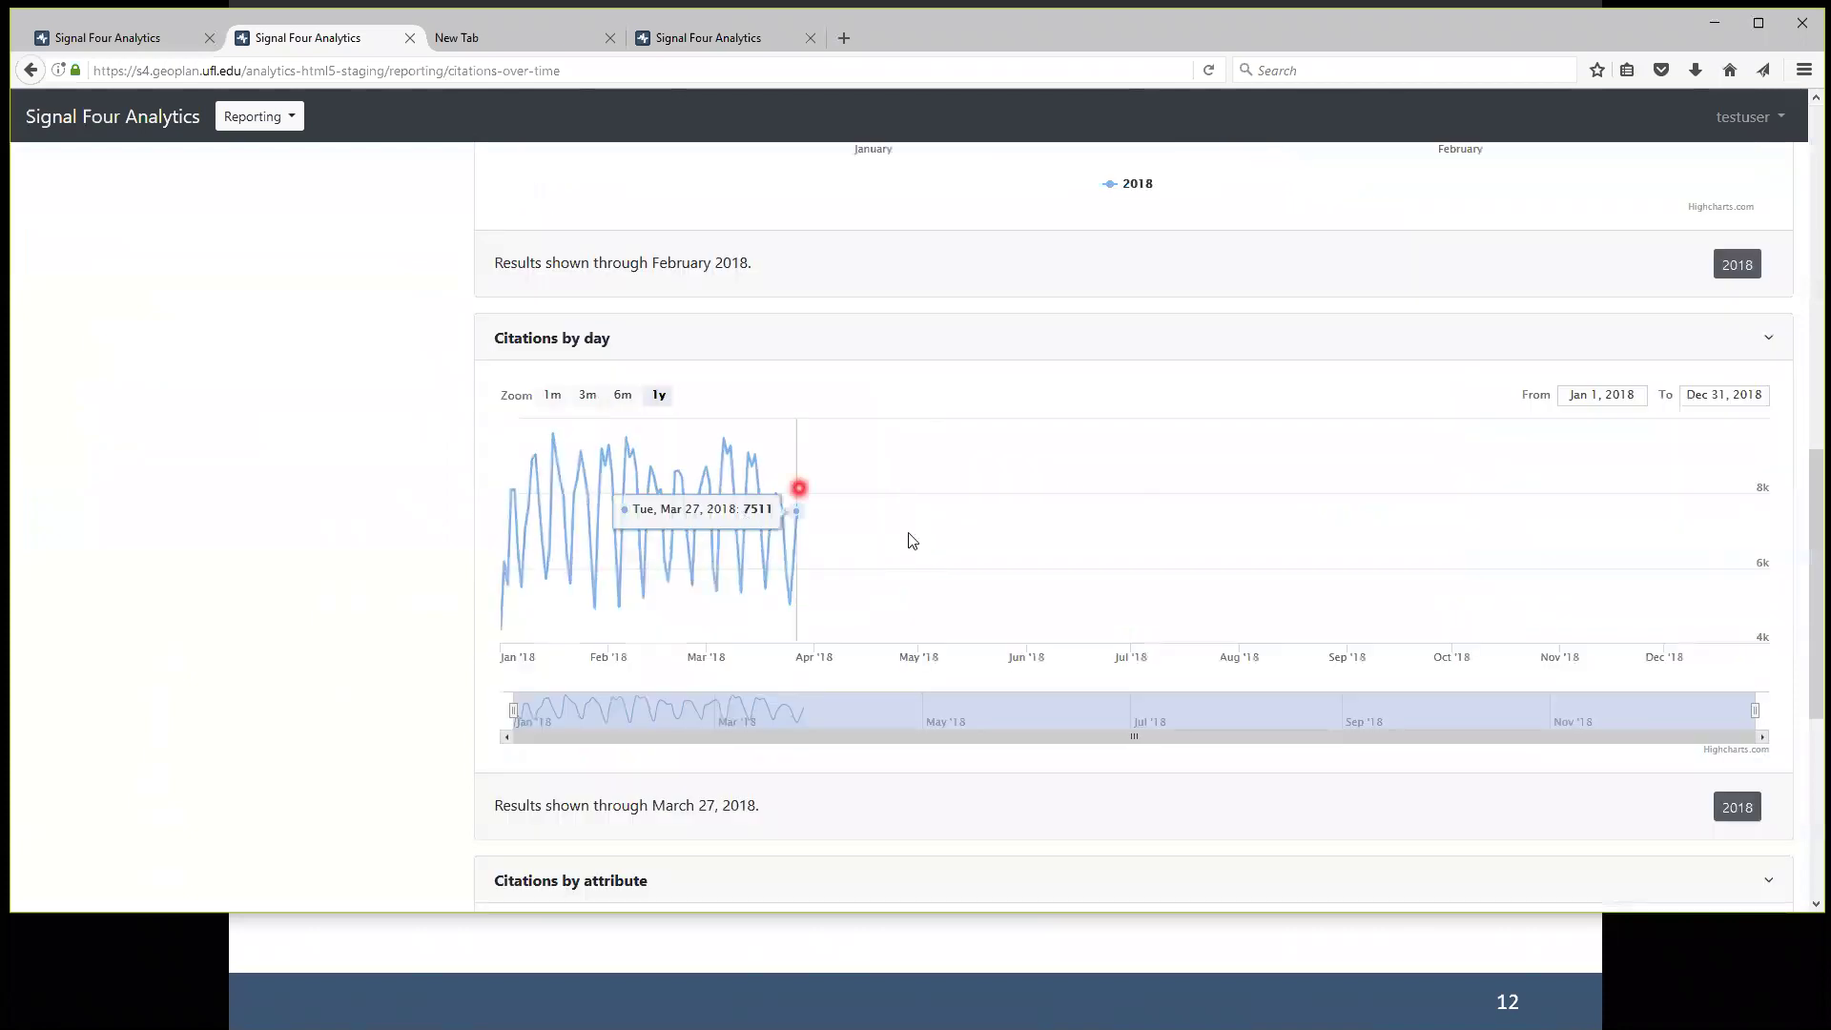
pyautogui.scroll(-10, 1069, 463)
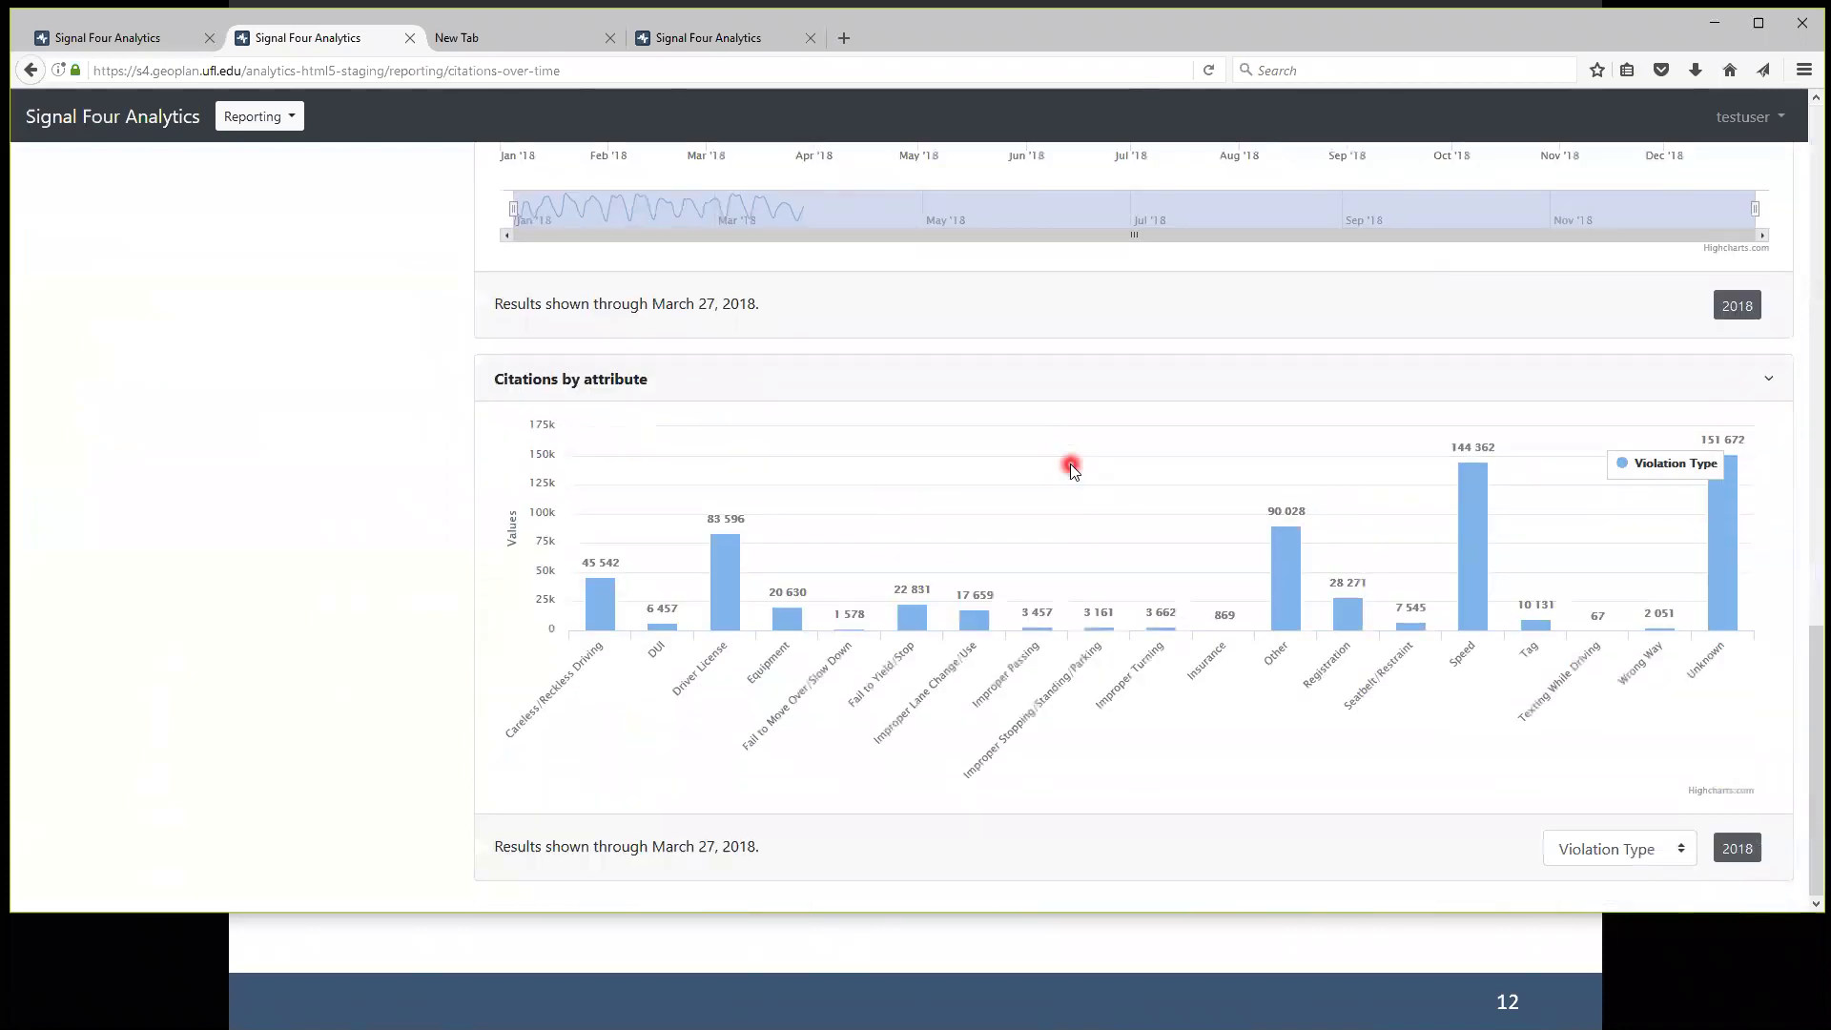
pyautogui.scroll(2, 1070, 464)
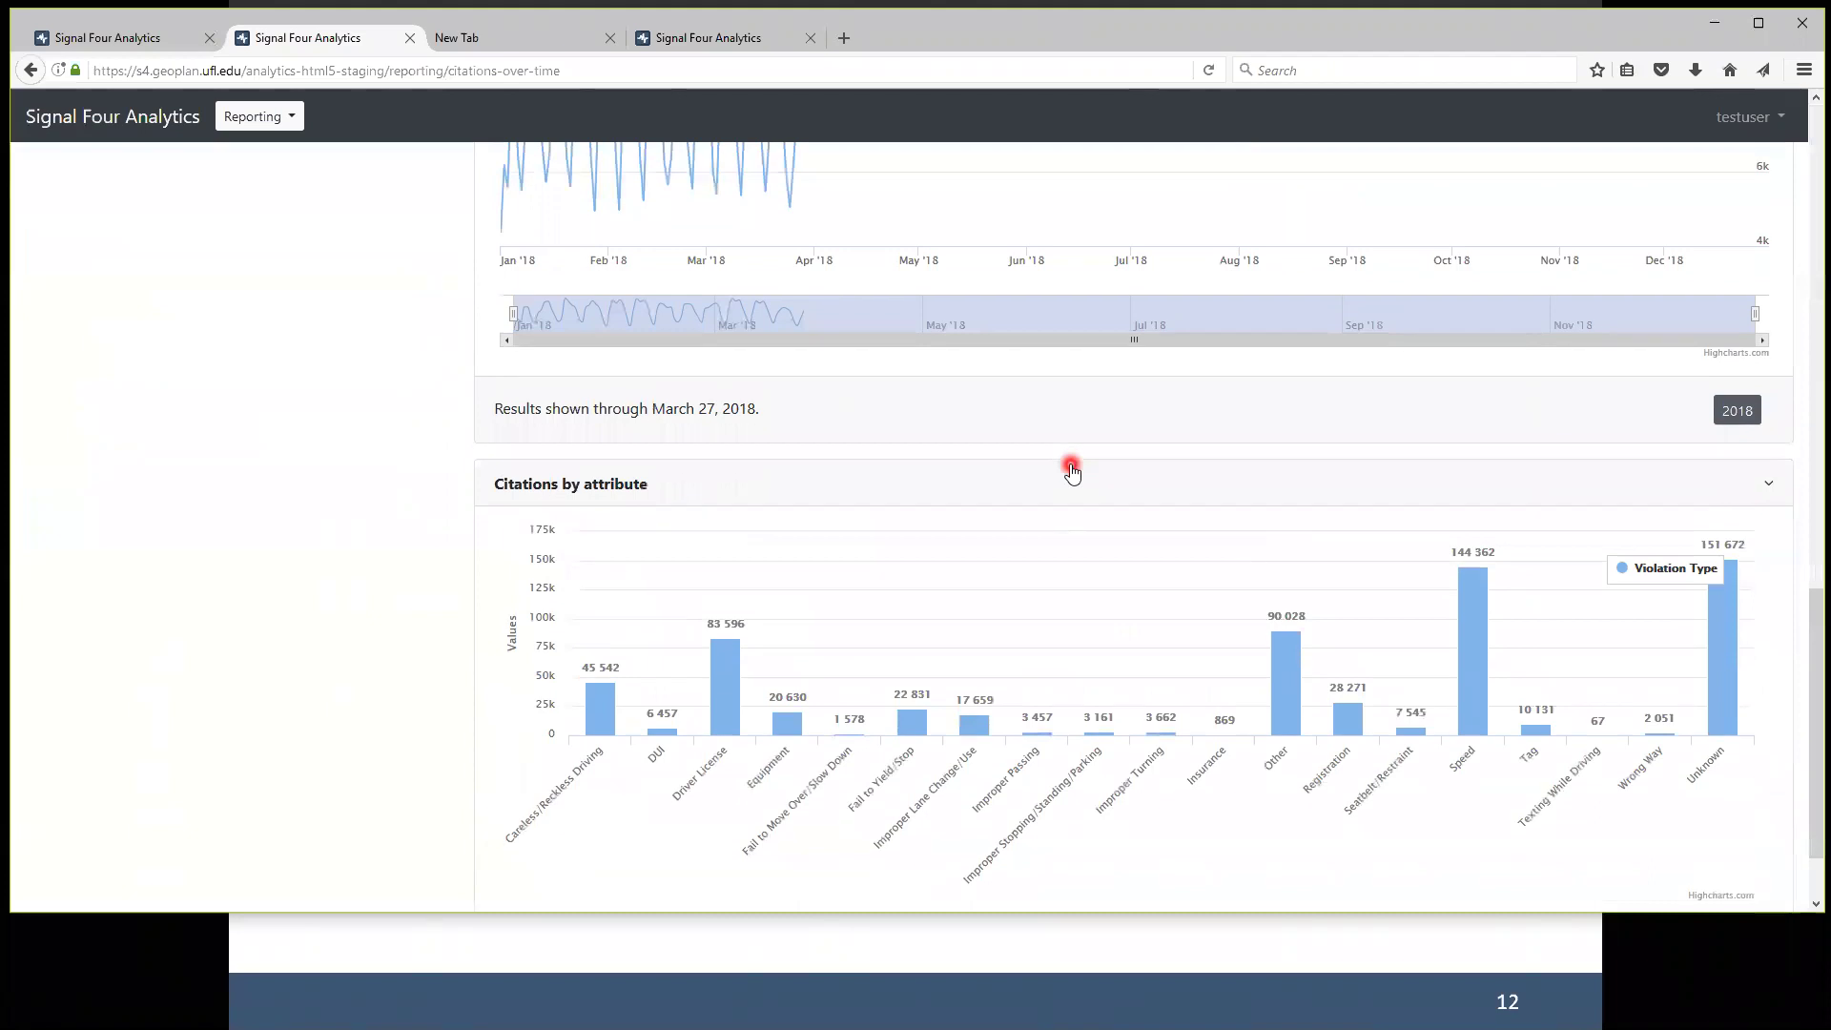
pyautogui.scroll(-2, 1070, 464)
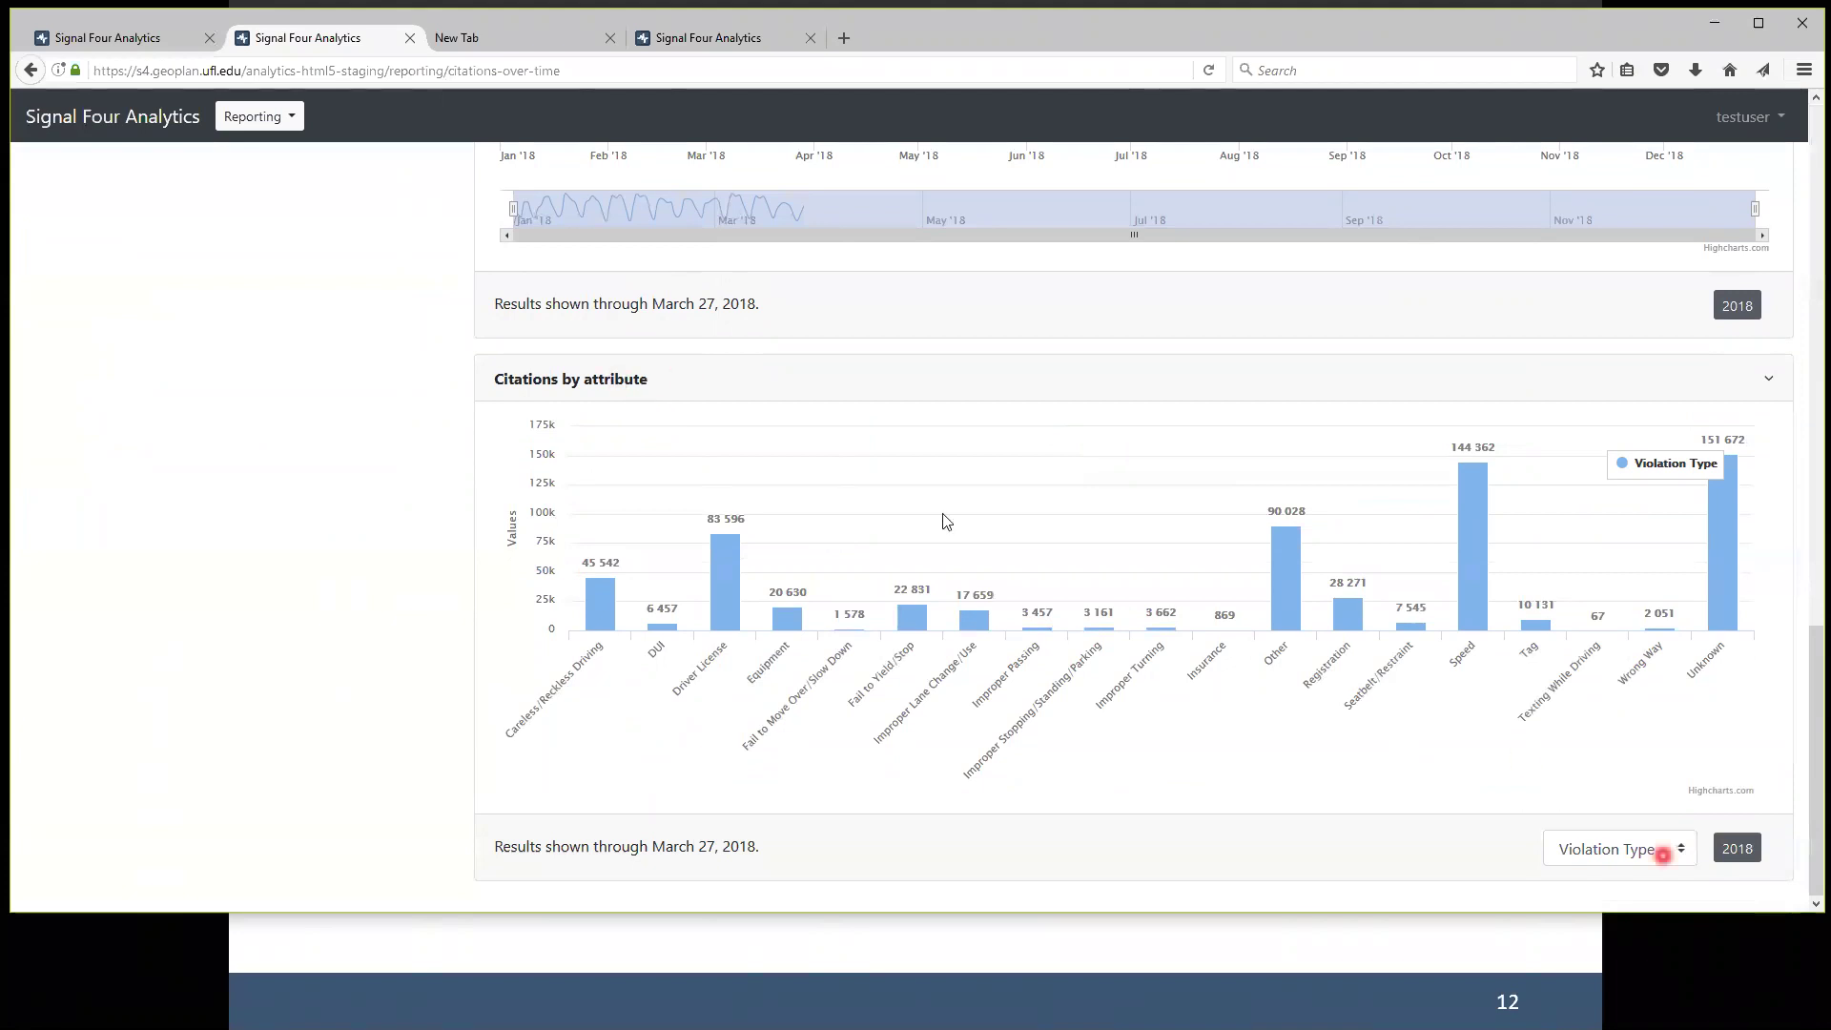
# Chart Citations by attribute by Violator Age, then by Violator Gender.
pyautogui.click(1686, 850)
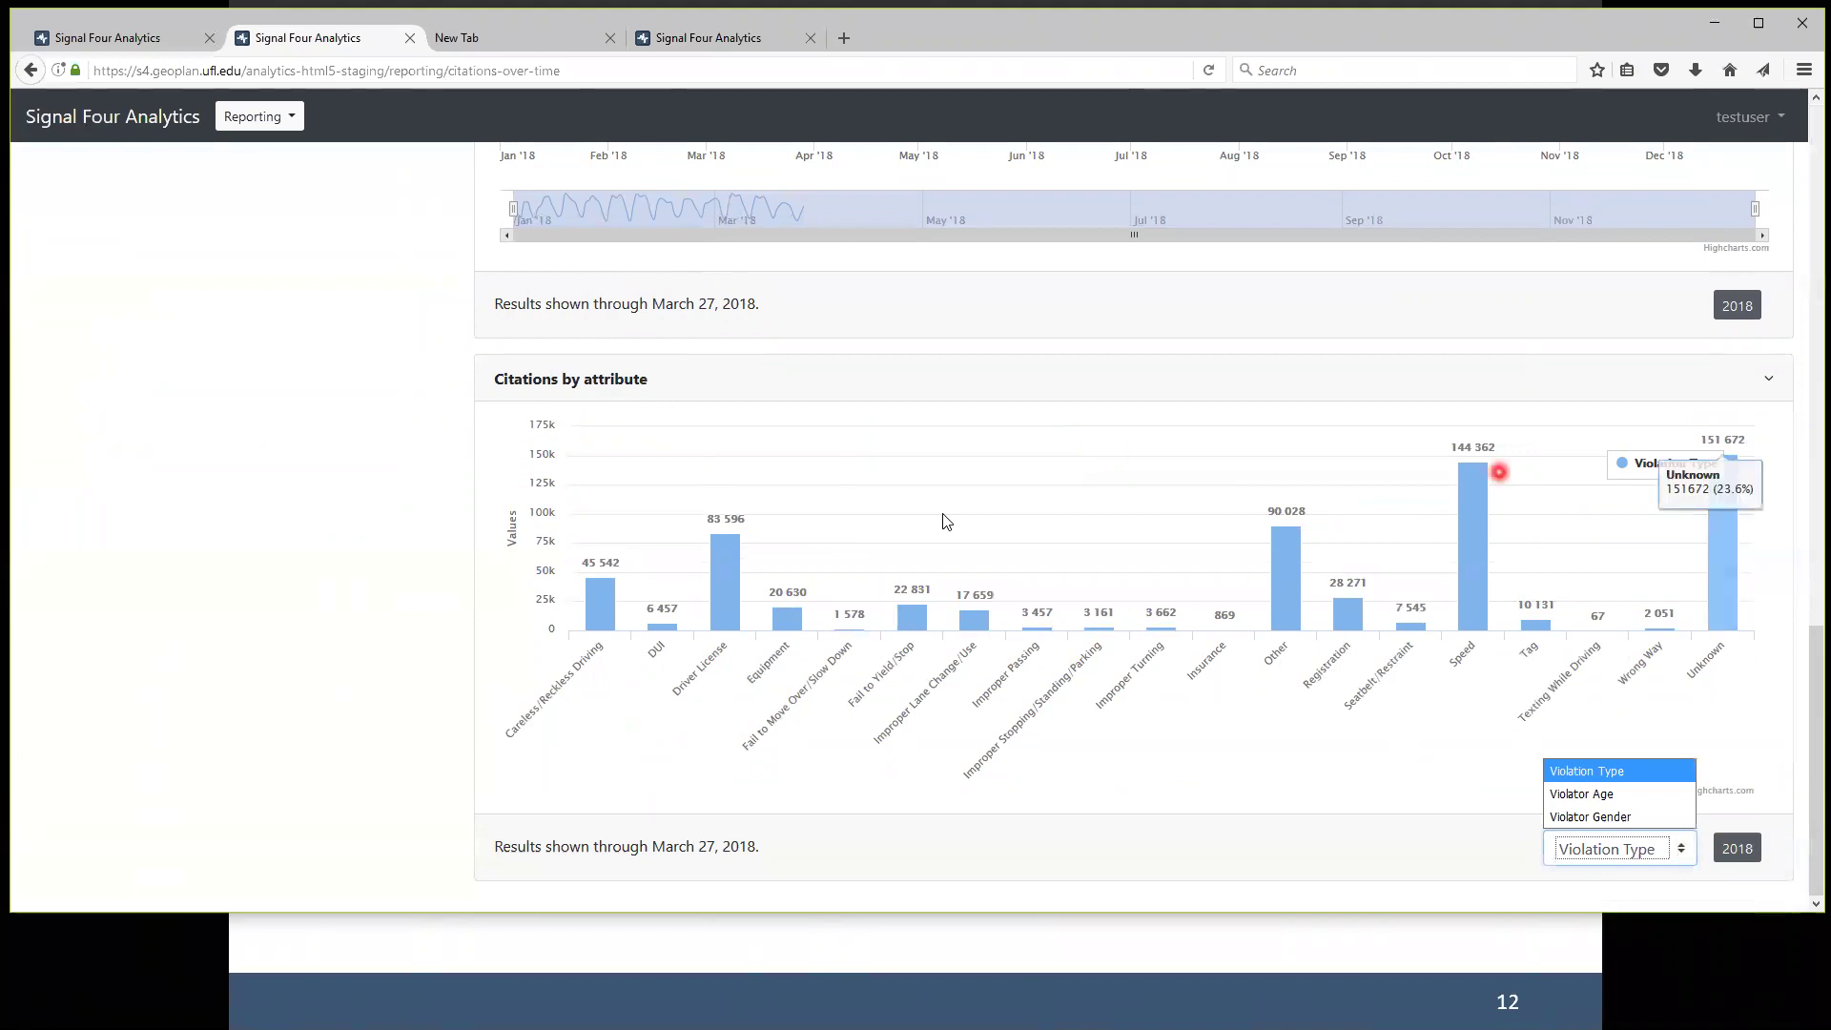
pyautogui.click(1608, 797)
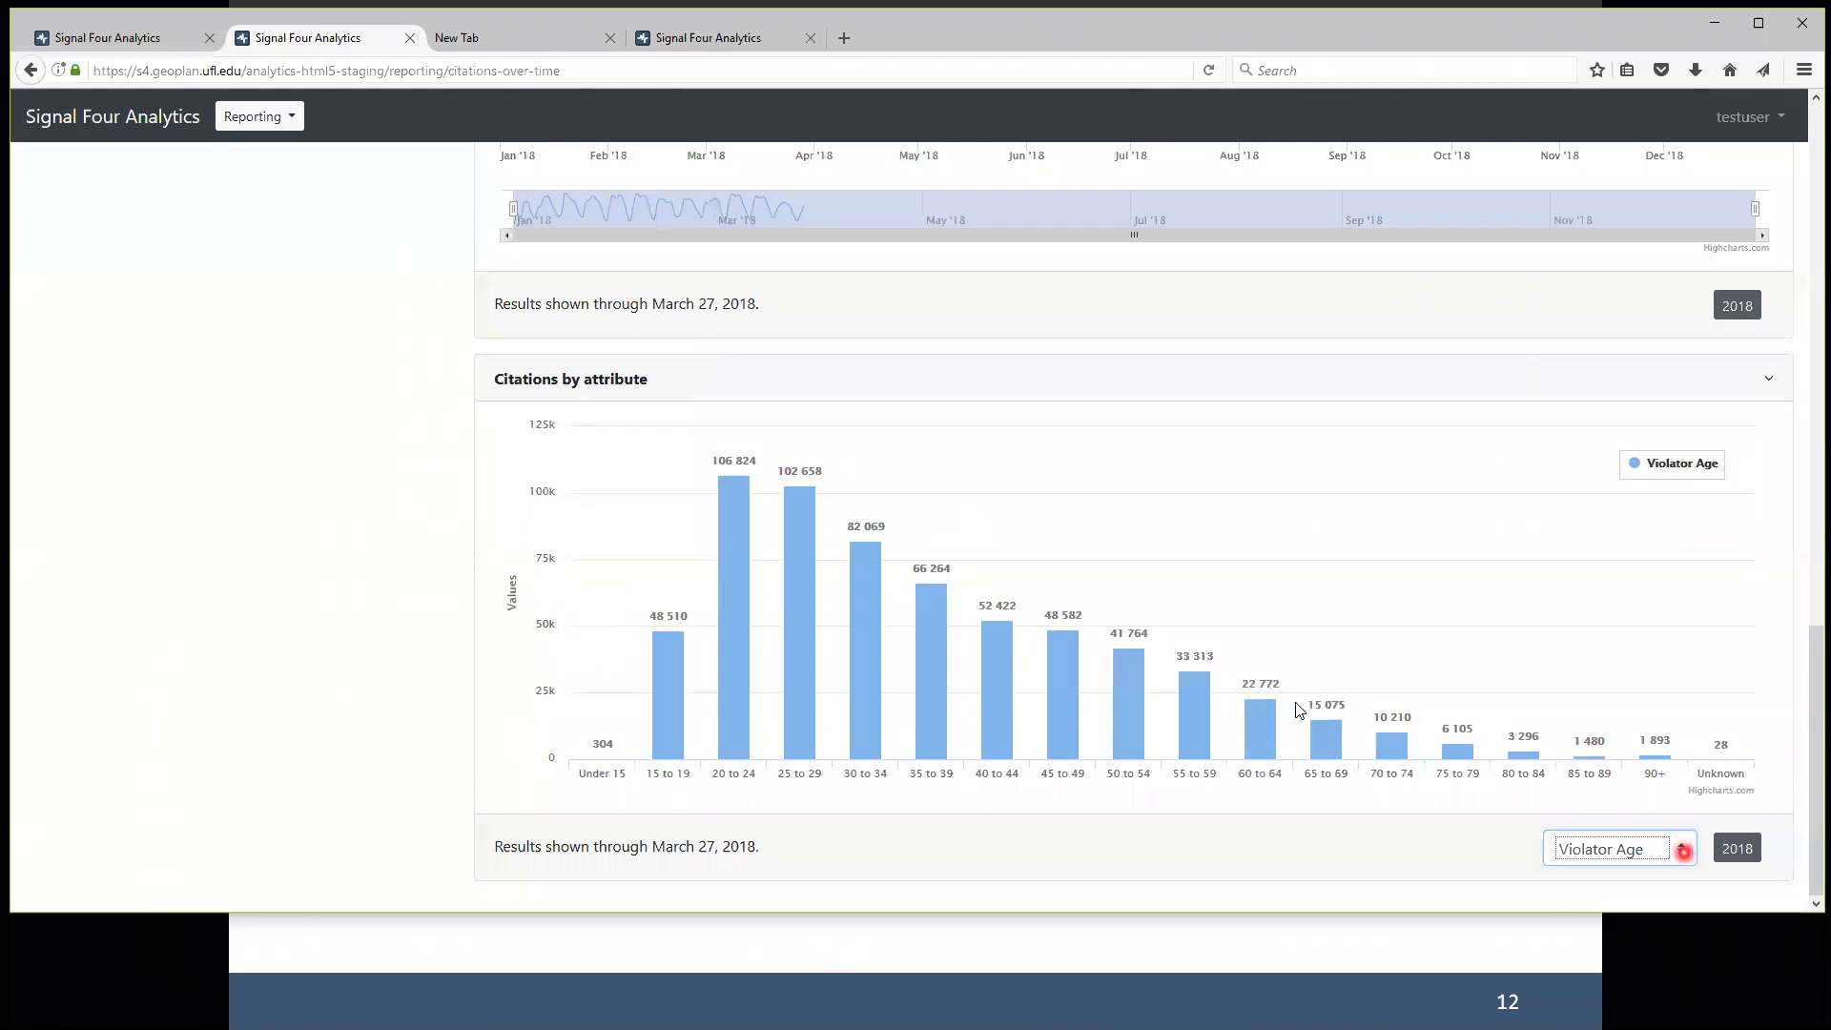
pyautogui.click(1683, 850)
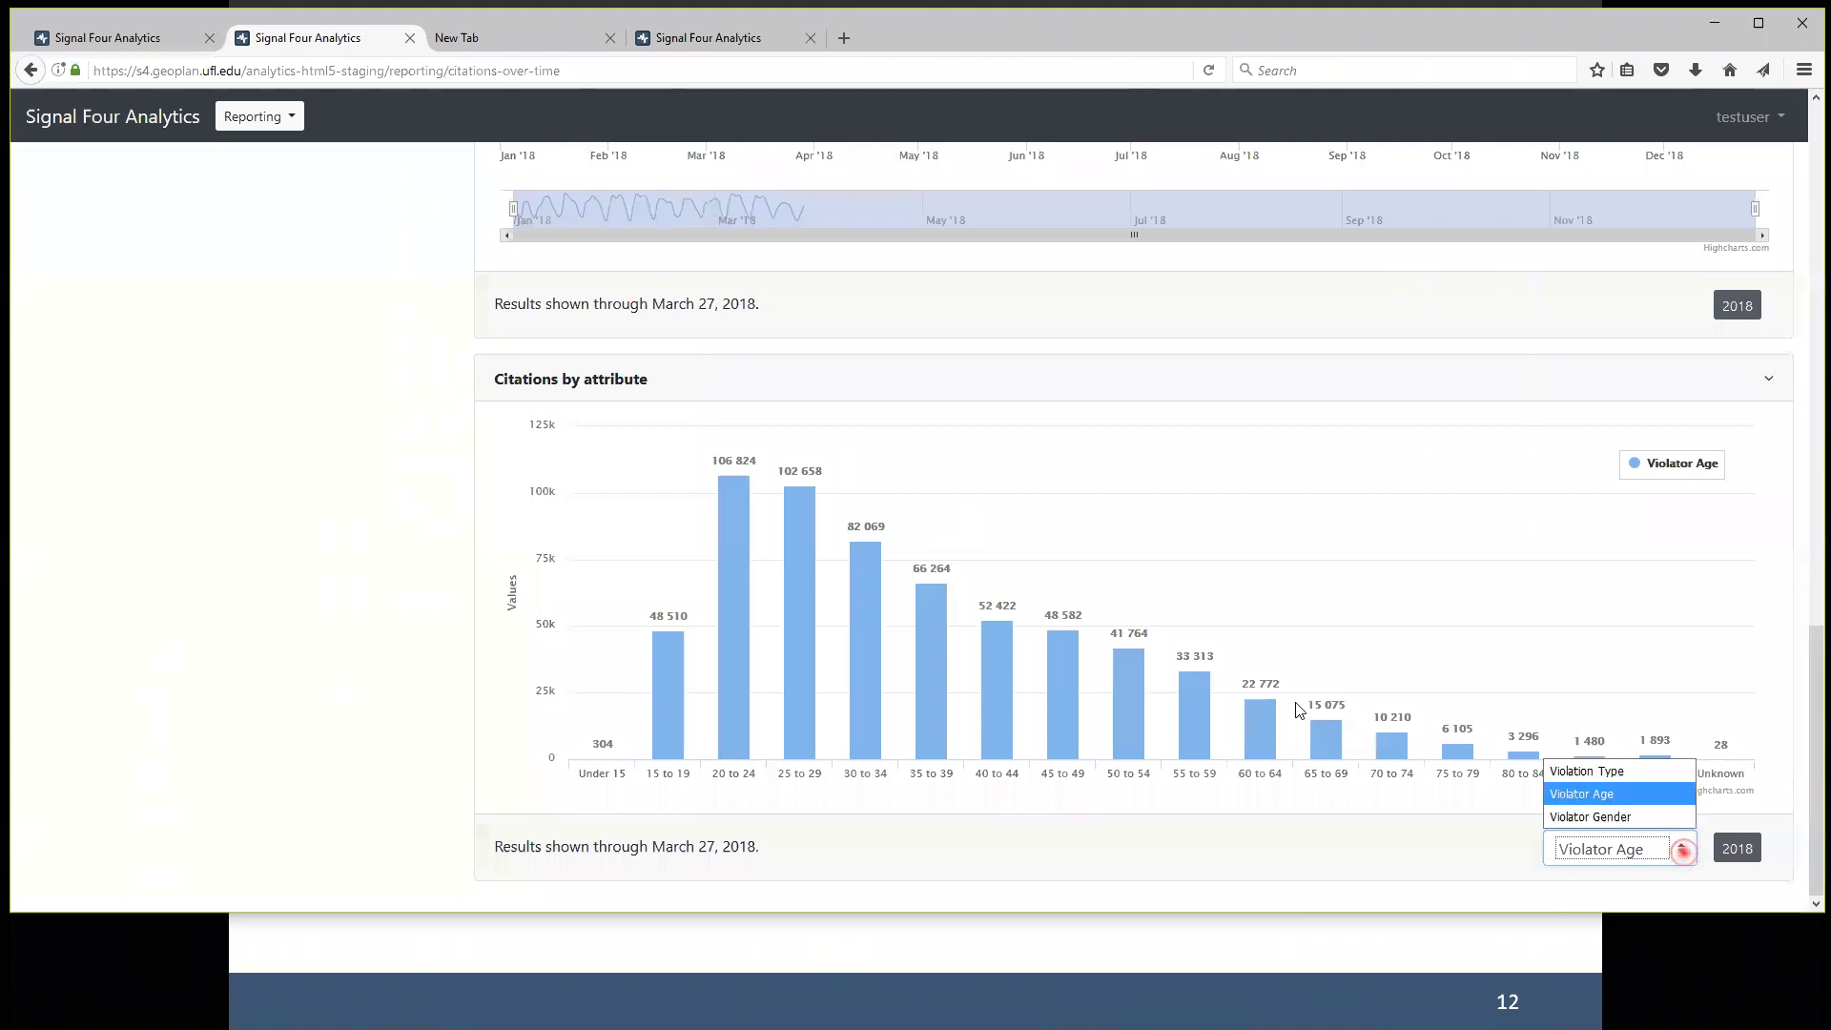
pyautogui.click(1613, 818)
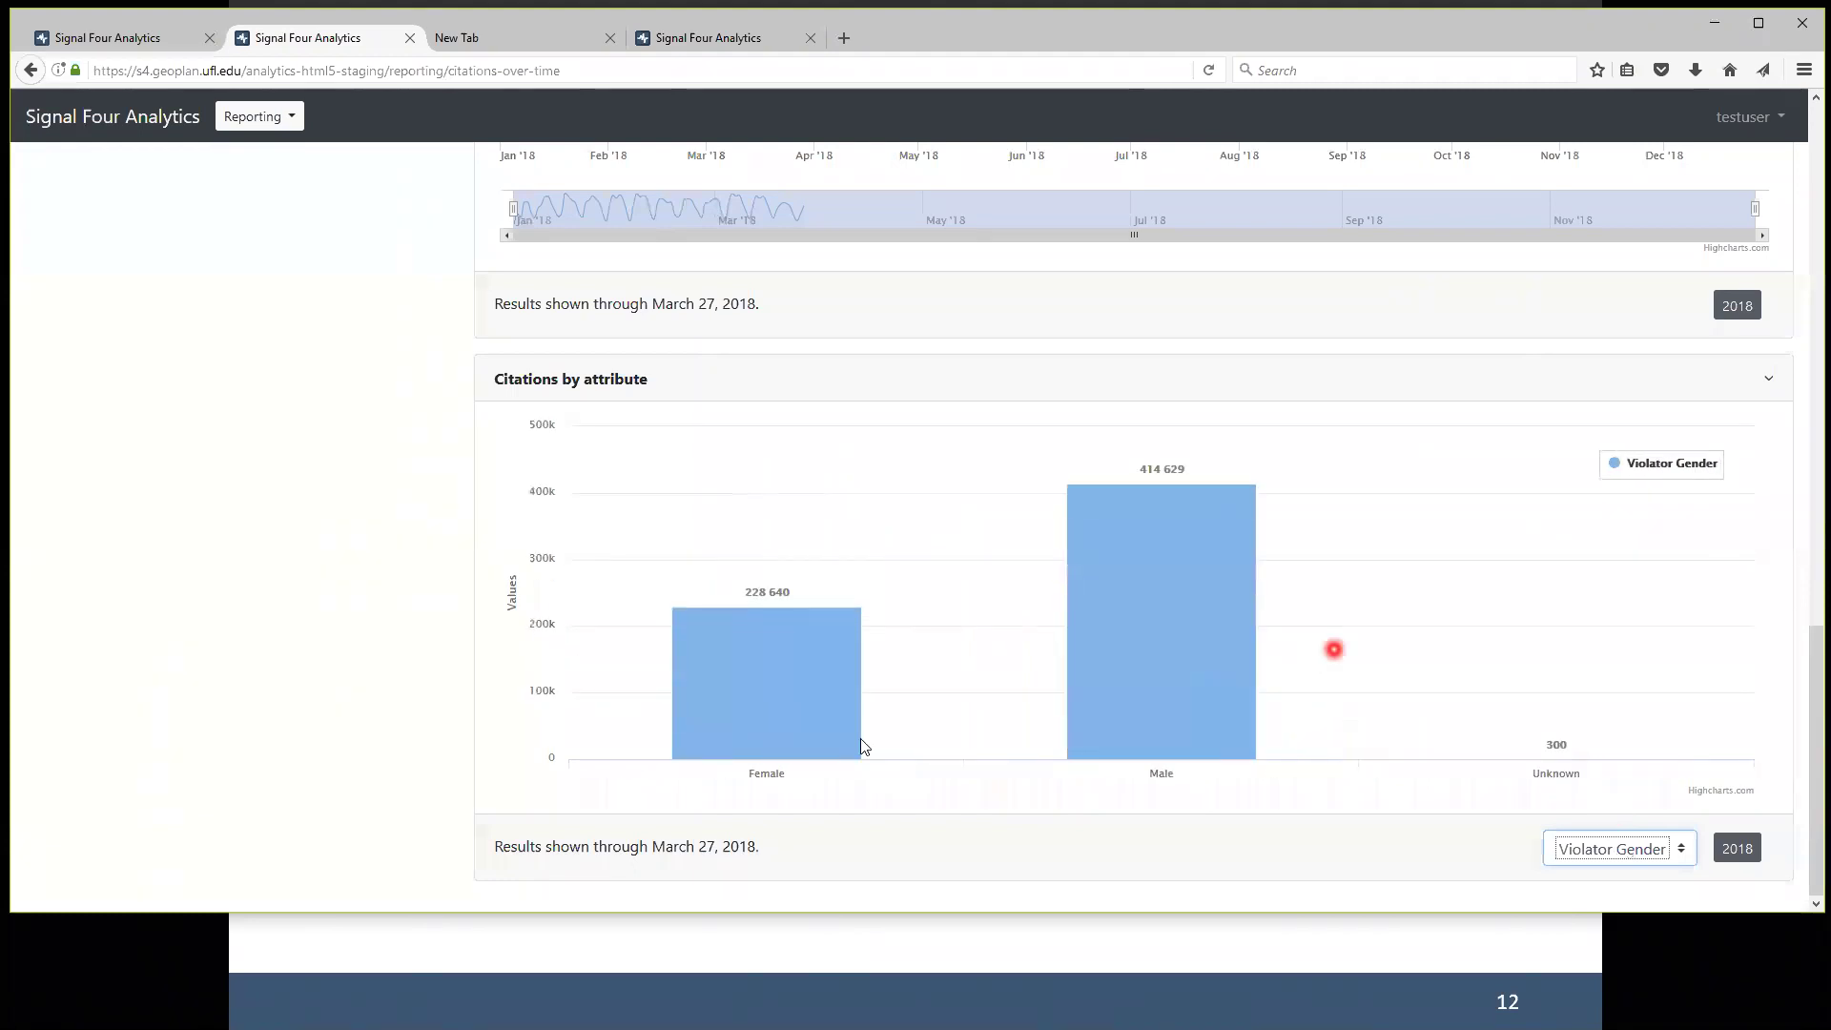
# Review the available Violation Classification filter options for citations, leaving the filter at Any.
pyautogui.scroll(1, 317, 570)
pyautogui.scroll(10, 317, 570)
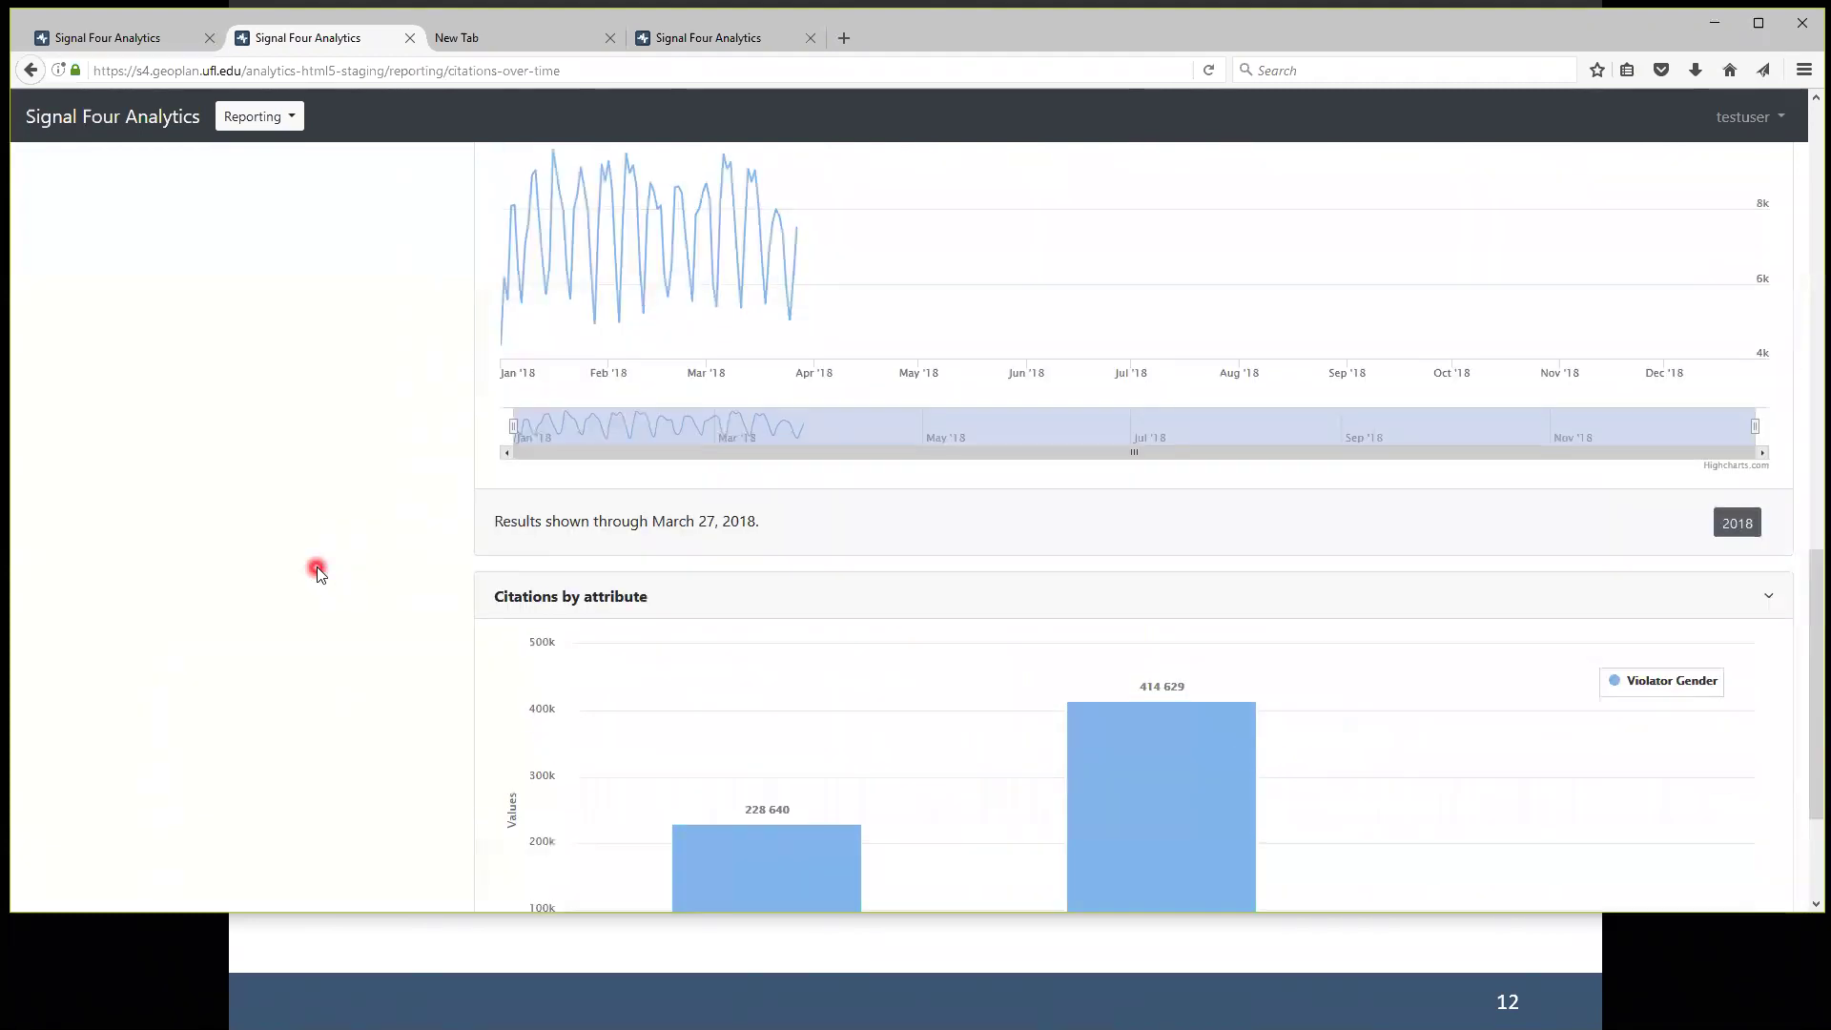
pyautogui.scroll(5, 317, 570)
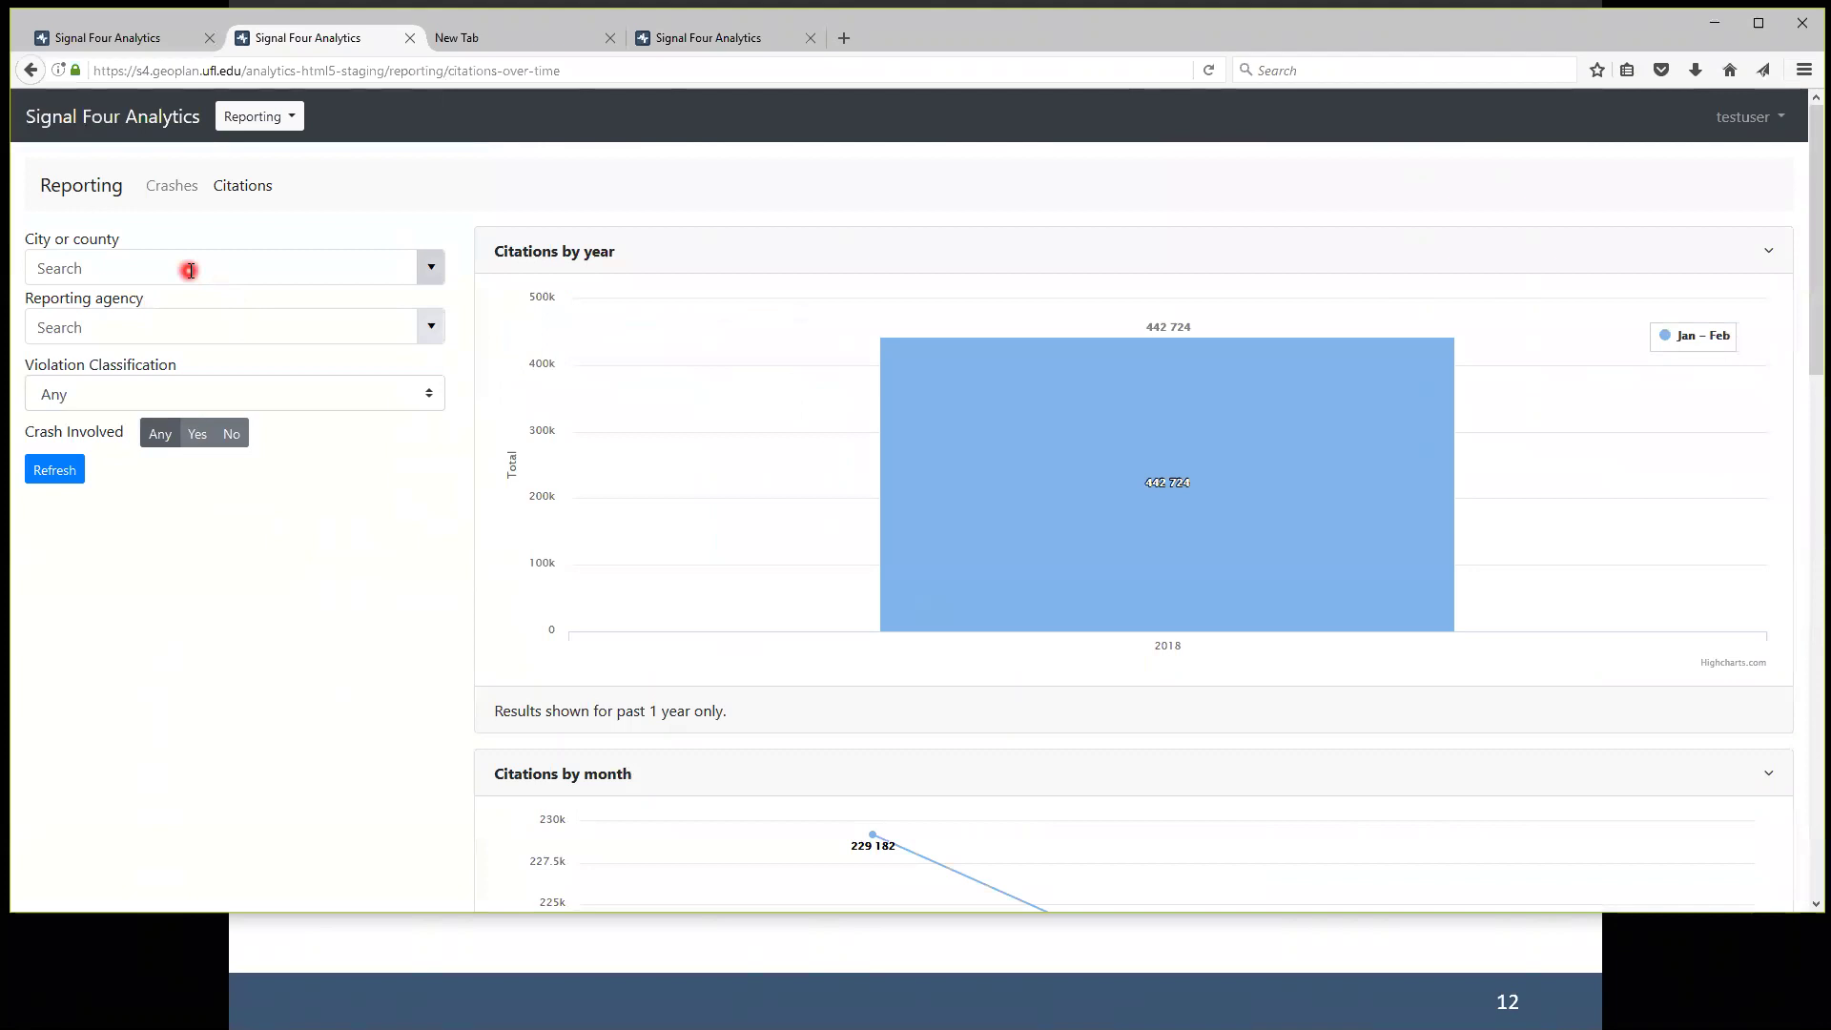
pyautogui.click(426, 395)
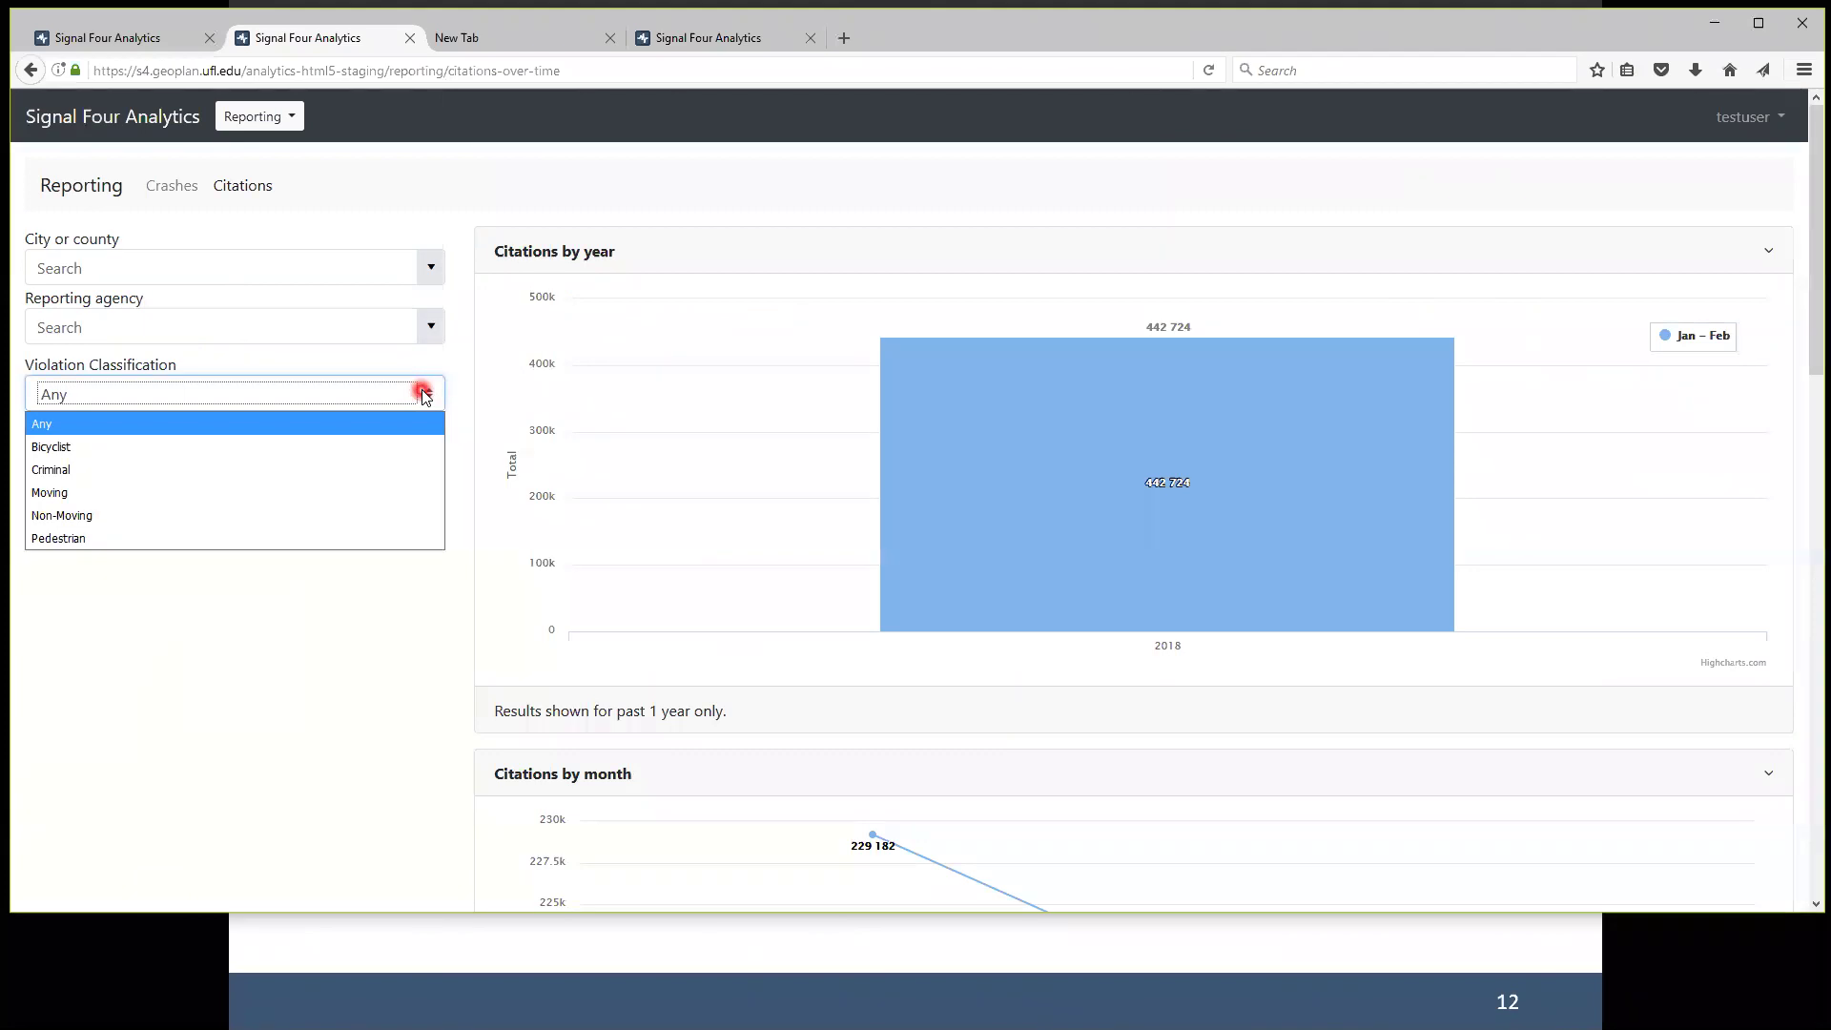
pyautogui.click(425, 395)
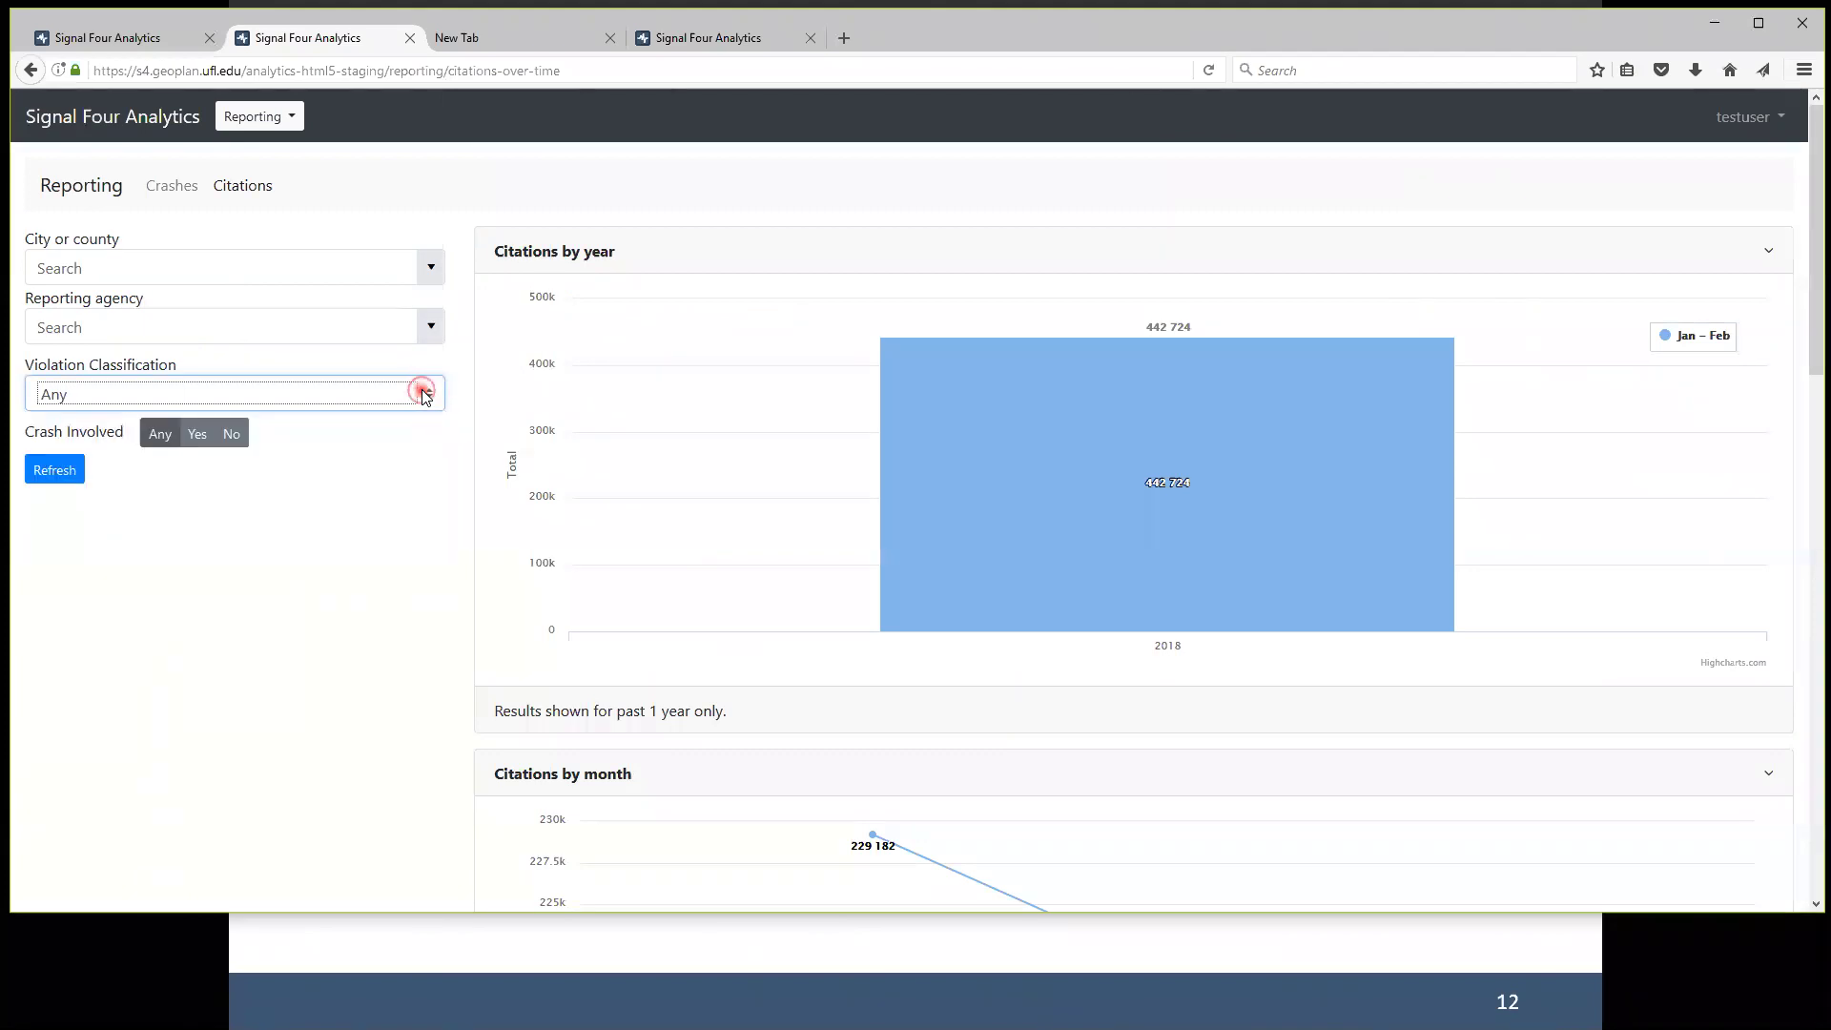
# Look over the citation charts by month and day once more and return to the Crashes report.
pyautogui.scroll(-5, 1066, 641)
pyautogui.scroll(-6, 1066, 640)
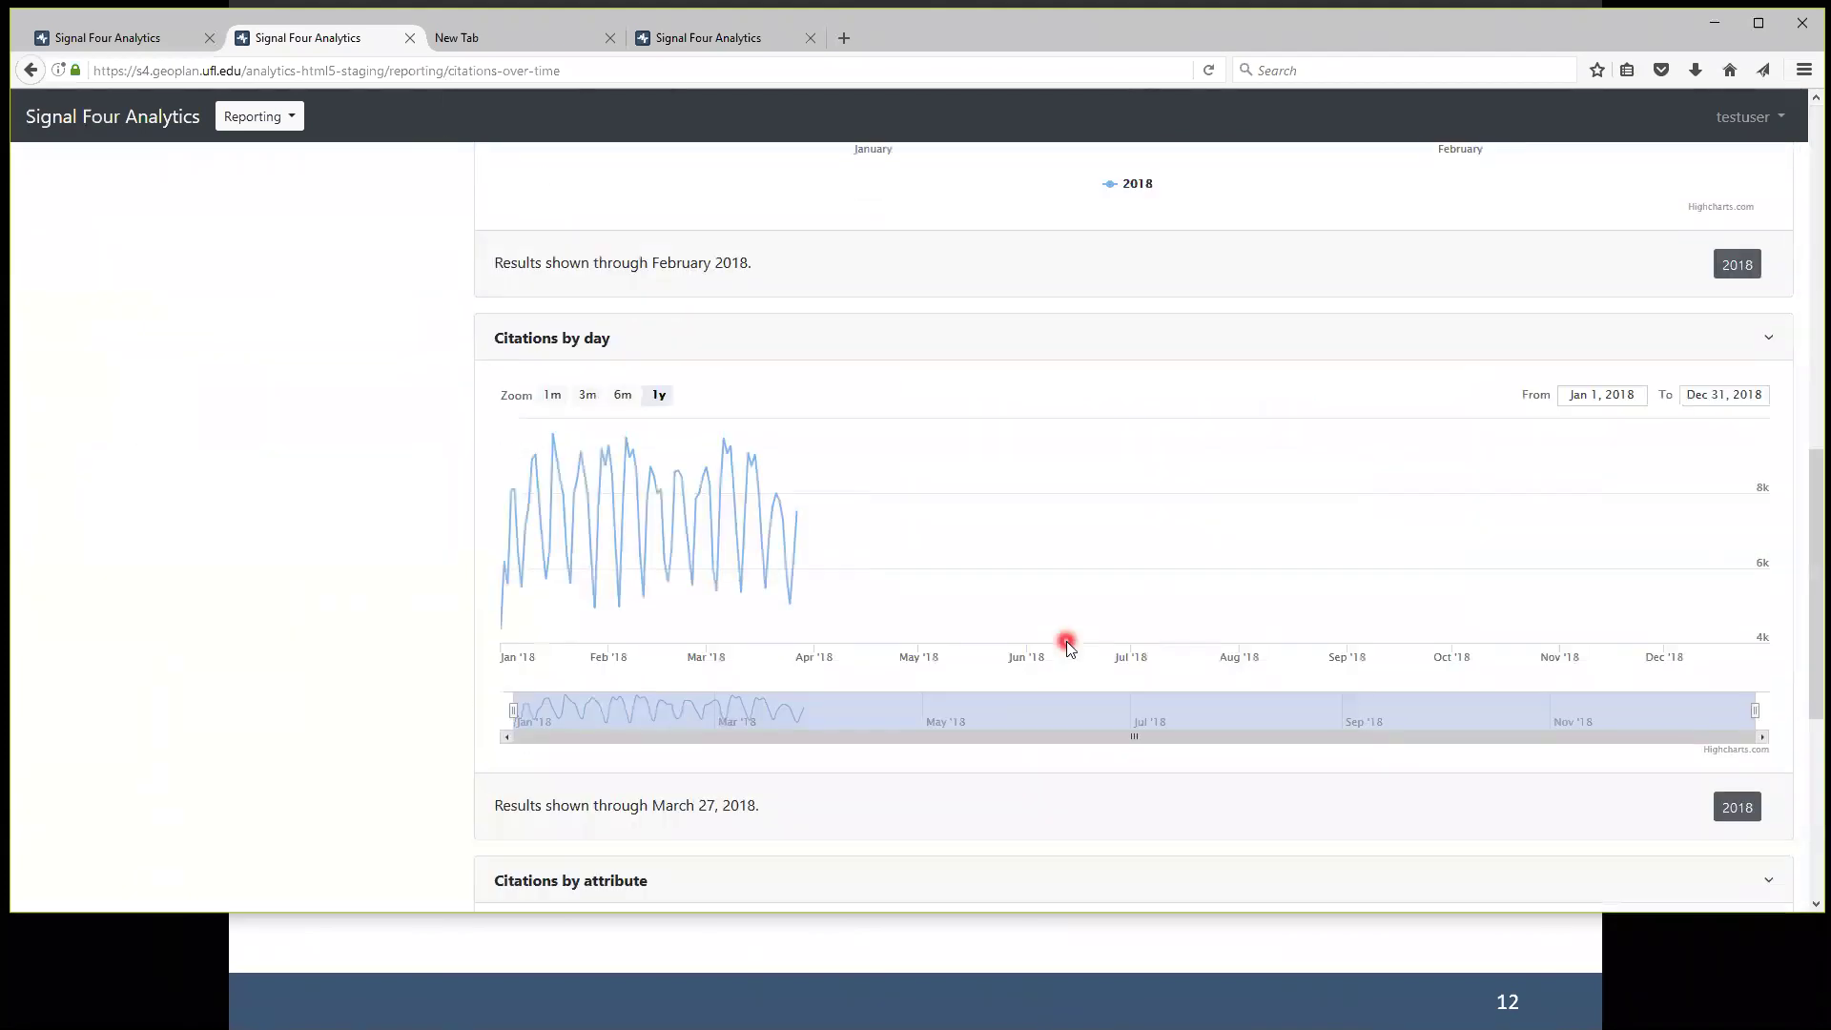
pyautogui.scroll(12, 1066, 641)
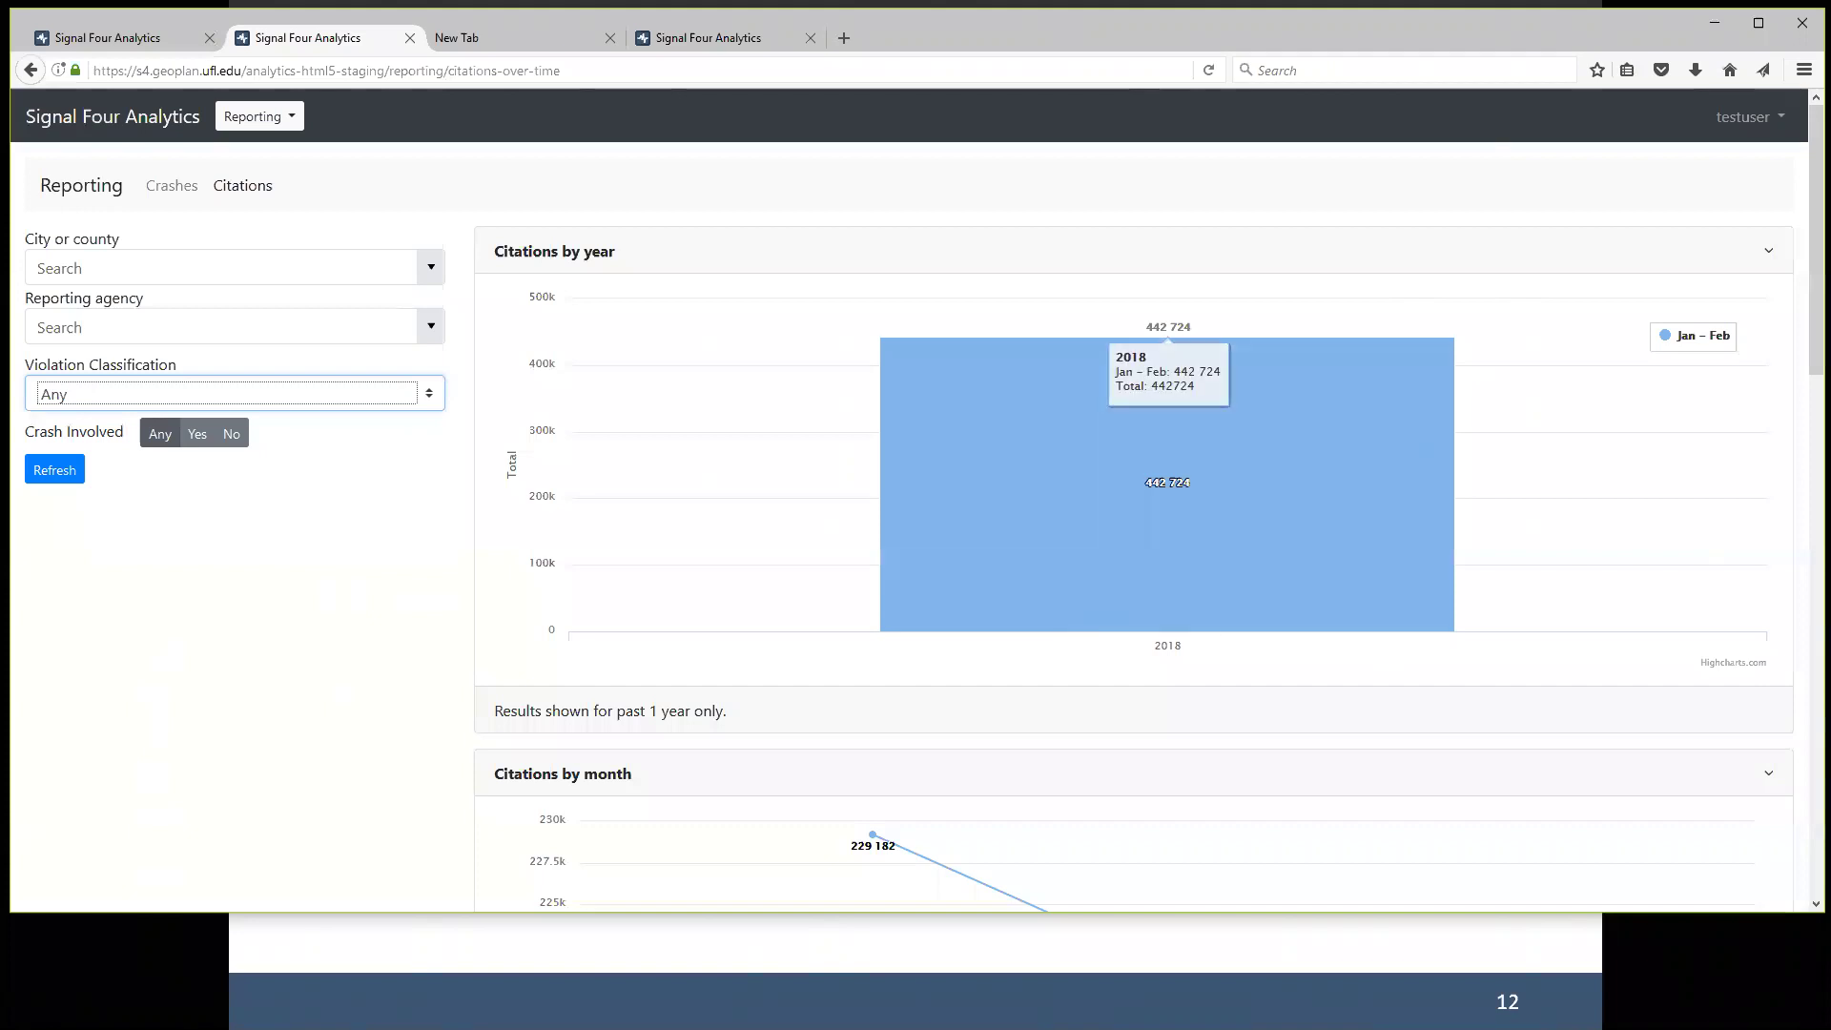
pyautogui.click(173, 185)
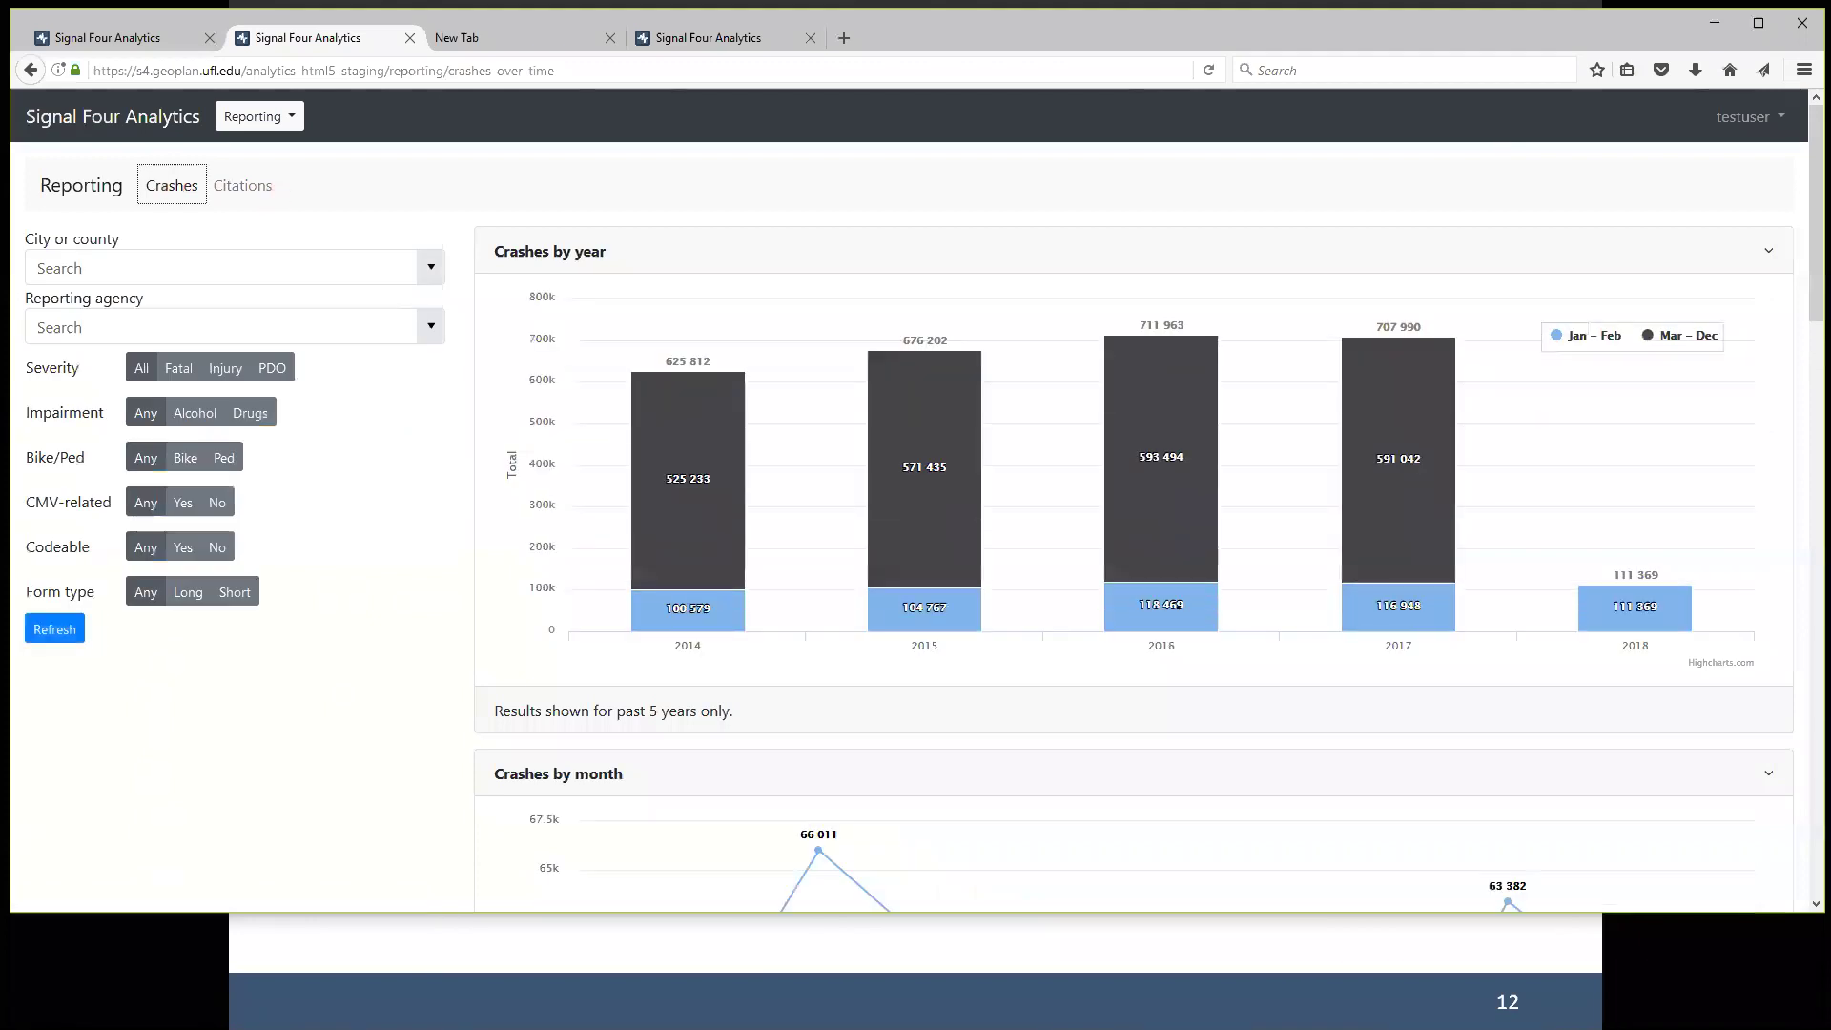